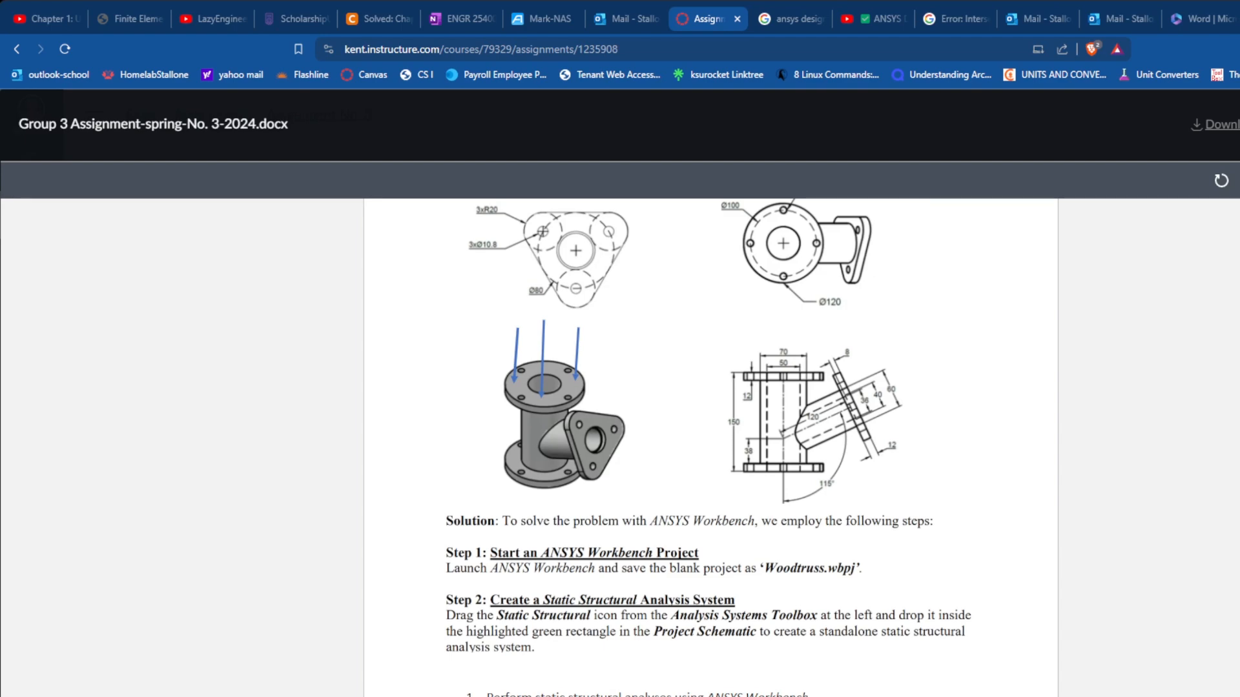
# Examine the dimensioned views of the flanged pipe with its angled branch in Problem No. 2.3 of the assignment
pyautogui.scroll(-2, 794, 544)
pyautogui.scroll(2, 794, 544)
pyautogui.scroll(3, 794, 545)
pyautogui.scroll(-5, 801, 542)
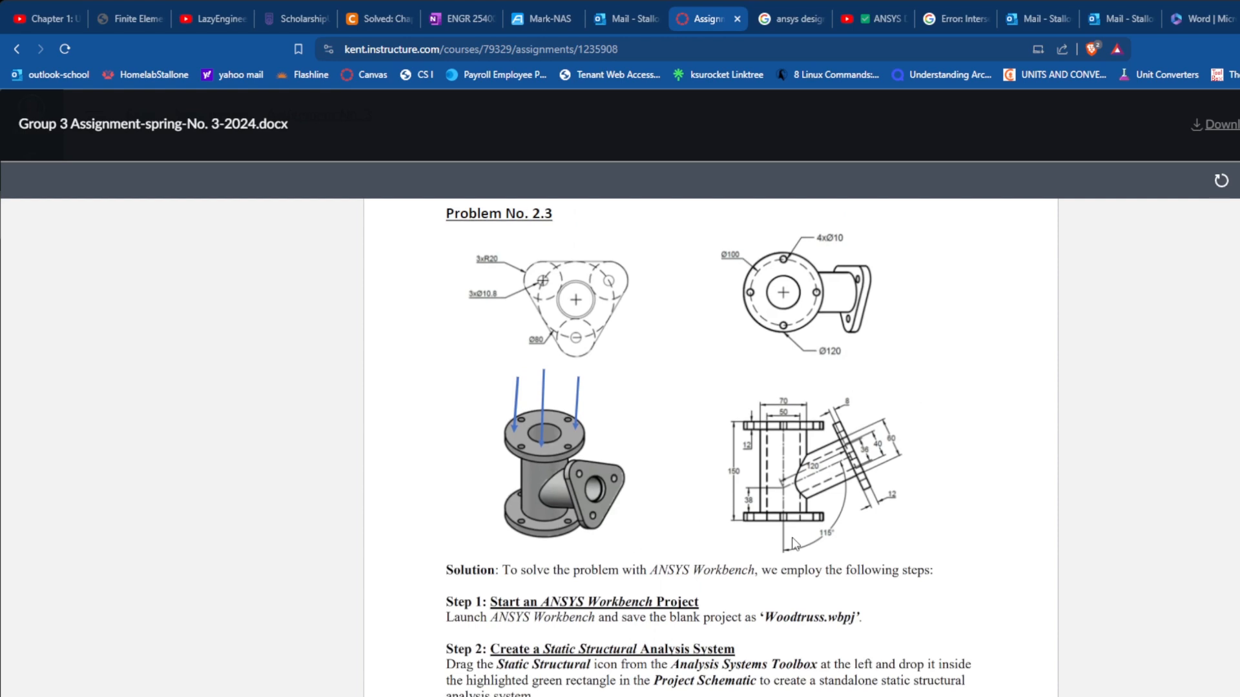
pyautogui.scroll(5, 814, 545)
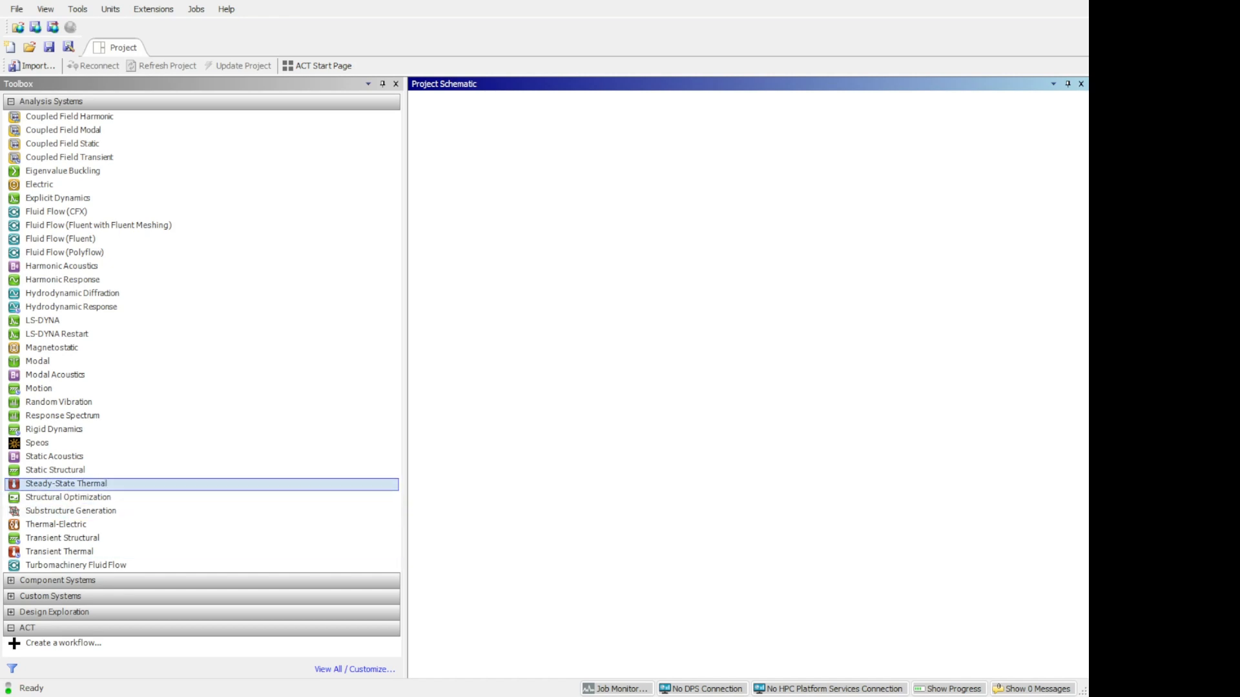
# In Ansys Workbench, add a Static Structural analysis system to the project schematic and open its Geometry in DesignModeler
pyautogui.click(55, 470)
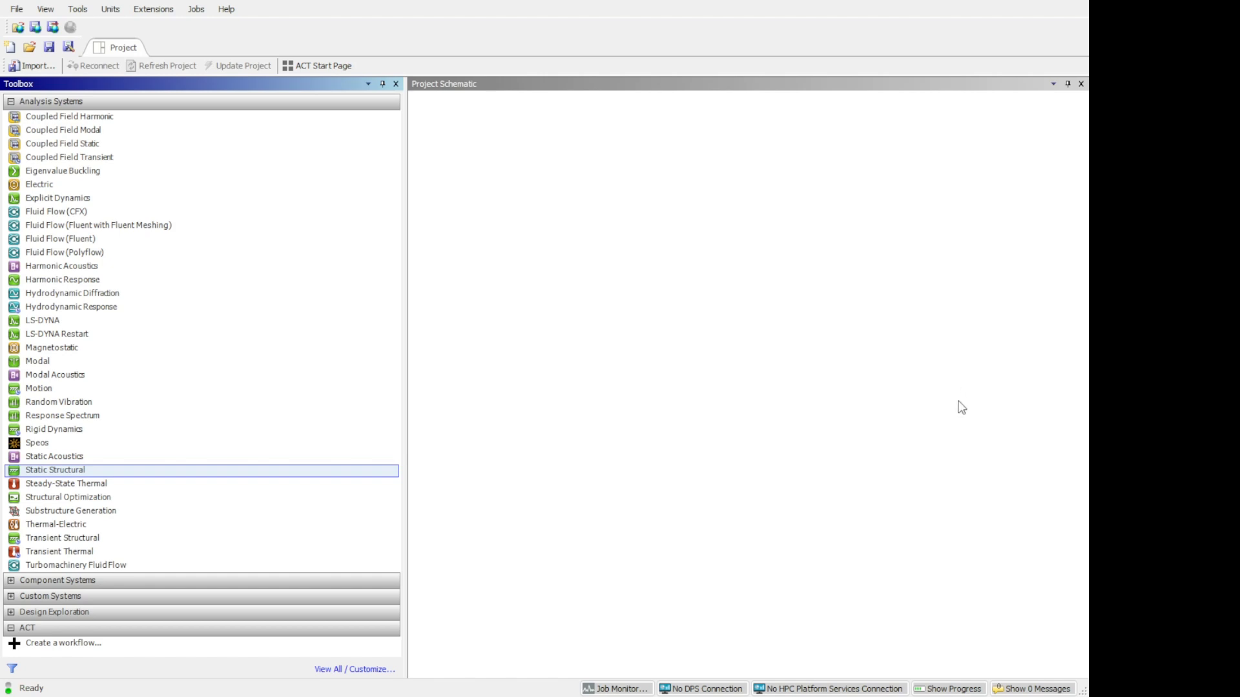
pyautogui.moveTo(38, 470); pyautogui.dragTo(499, 164)
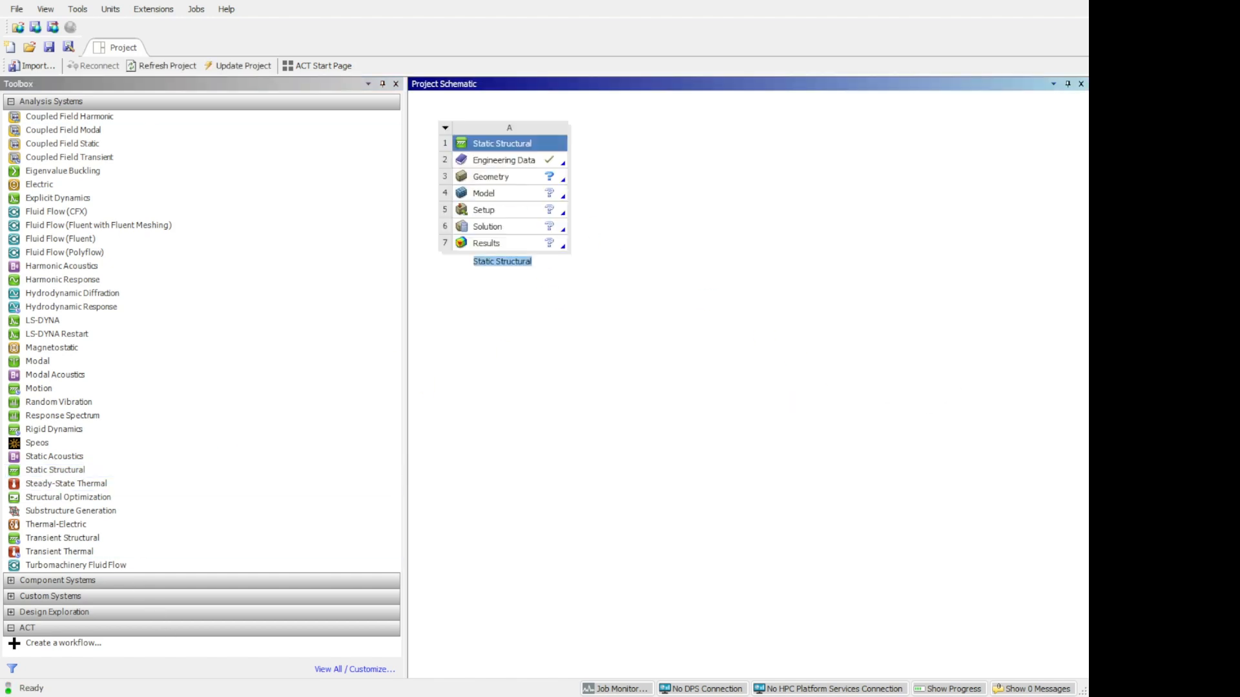
pyautogui.press('Return')
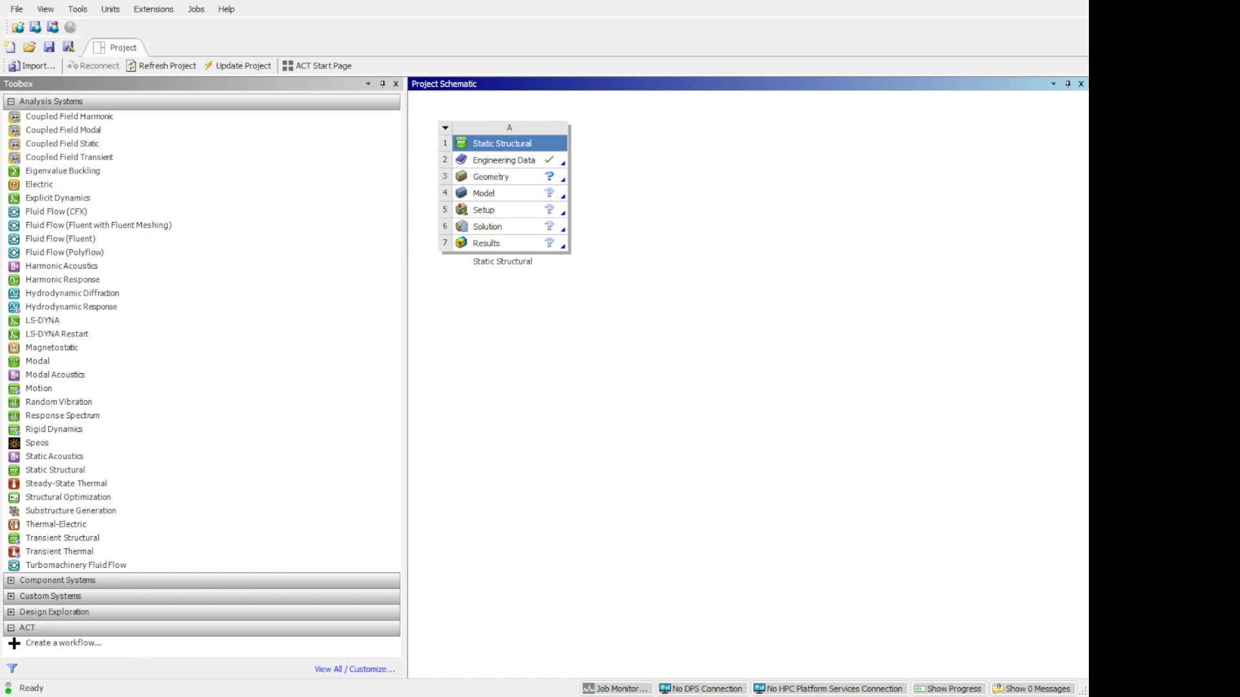
pyautogui.click(507, 161)
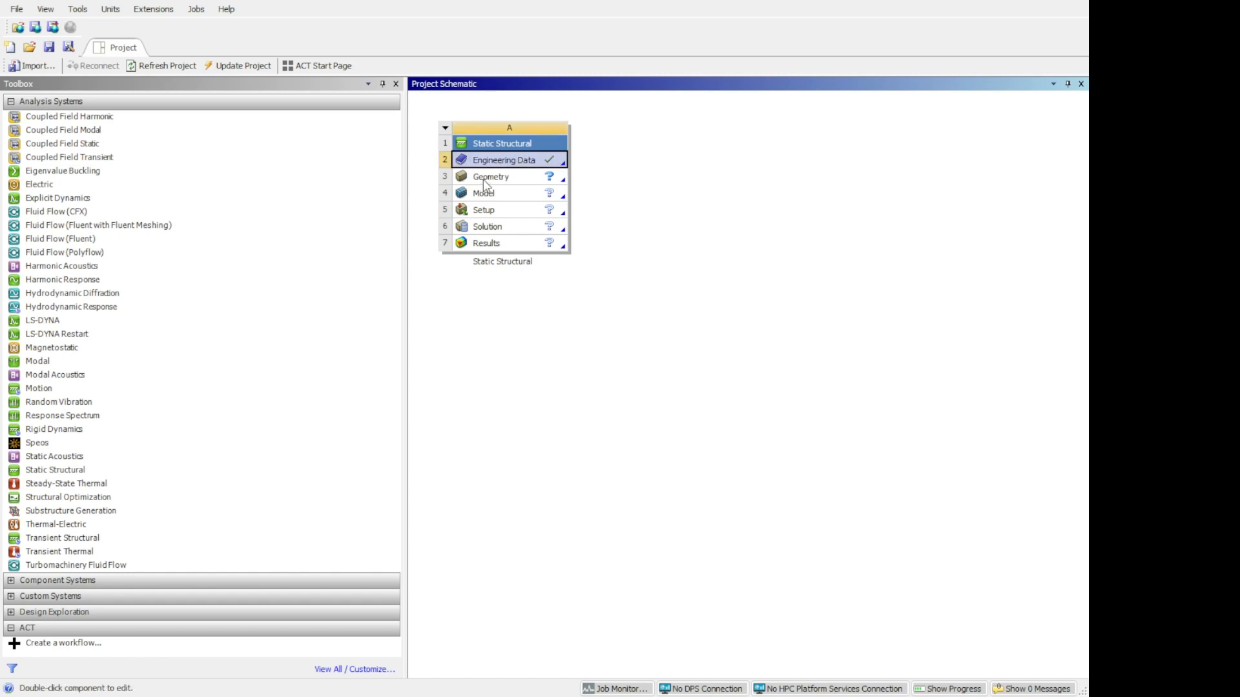
pyautogui.click(488, 181)
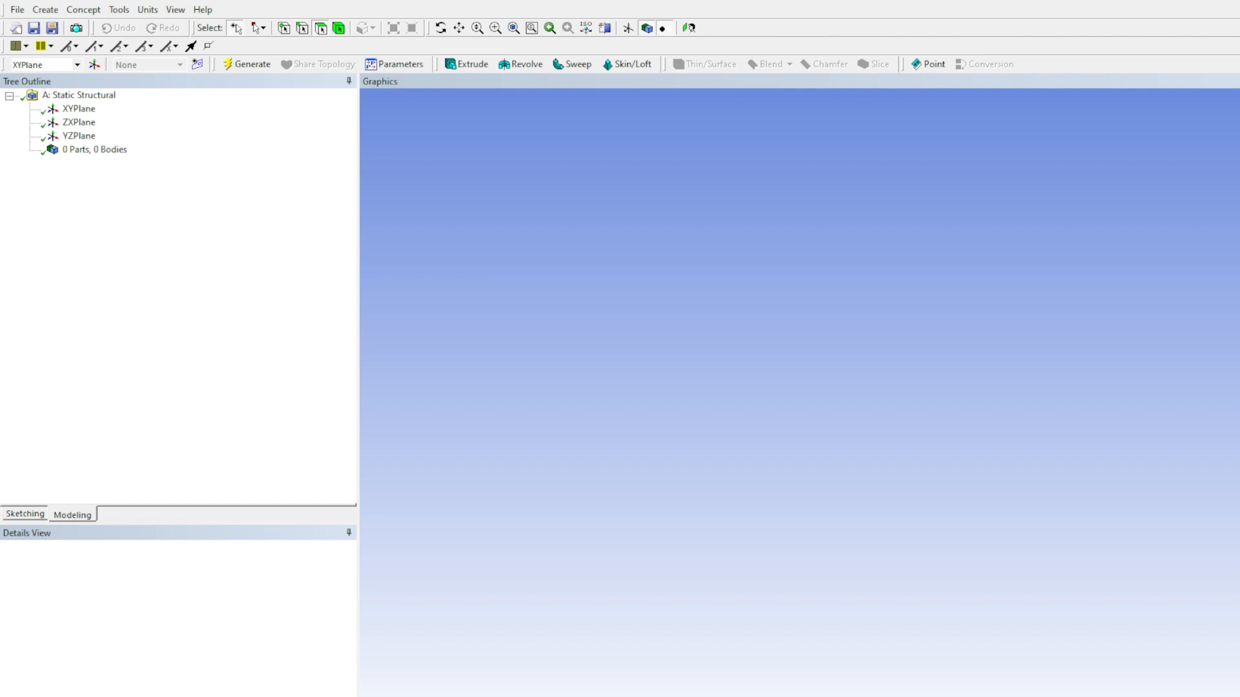
# Select the YZPlane, orient the view normal to it and enter sketching mode
pyautogui.click(78, 136)
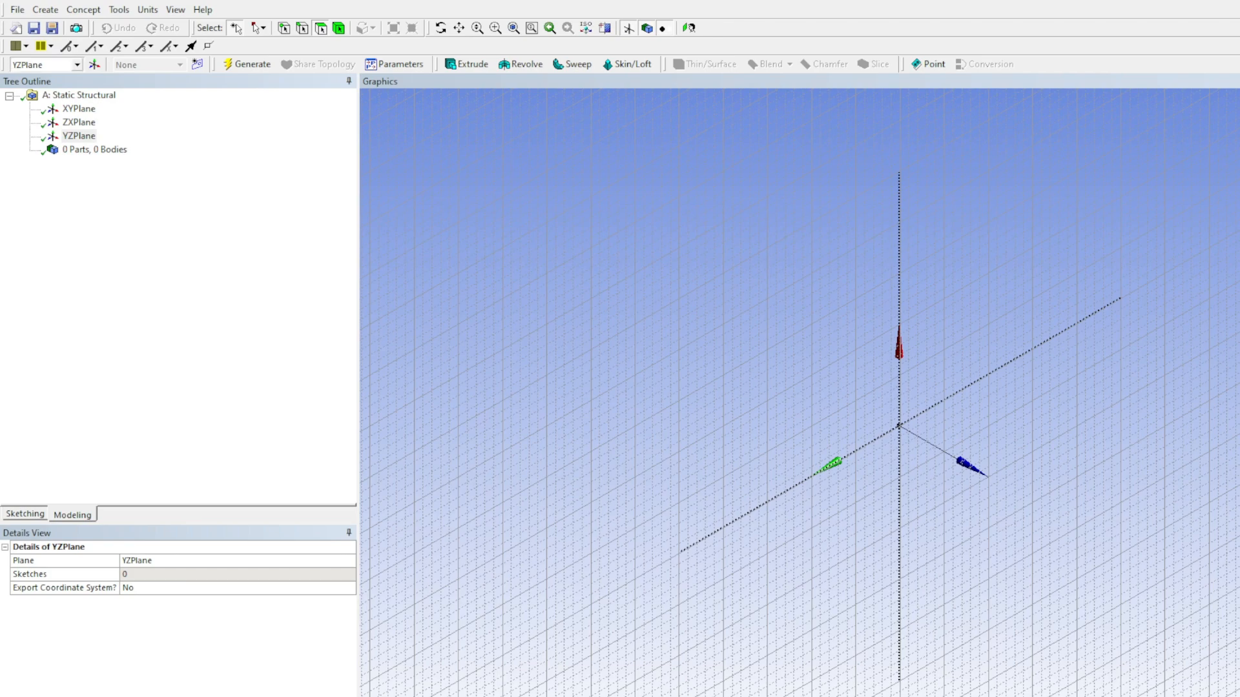
pyautogui.click(688, 28)
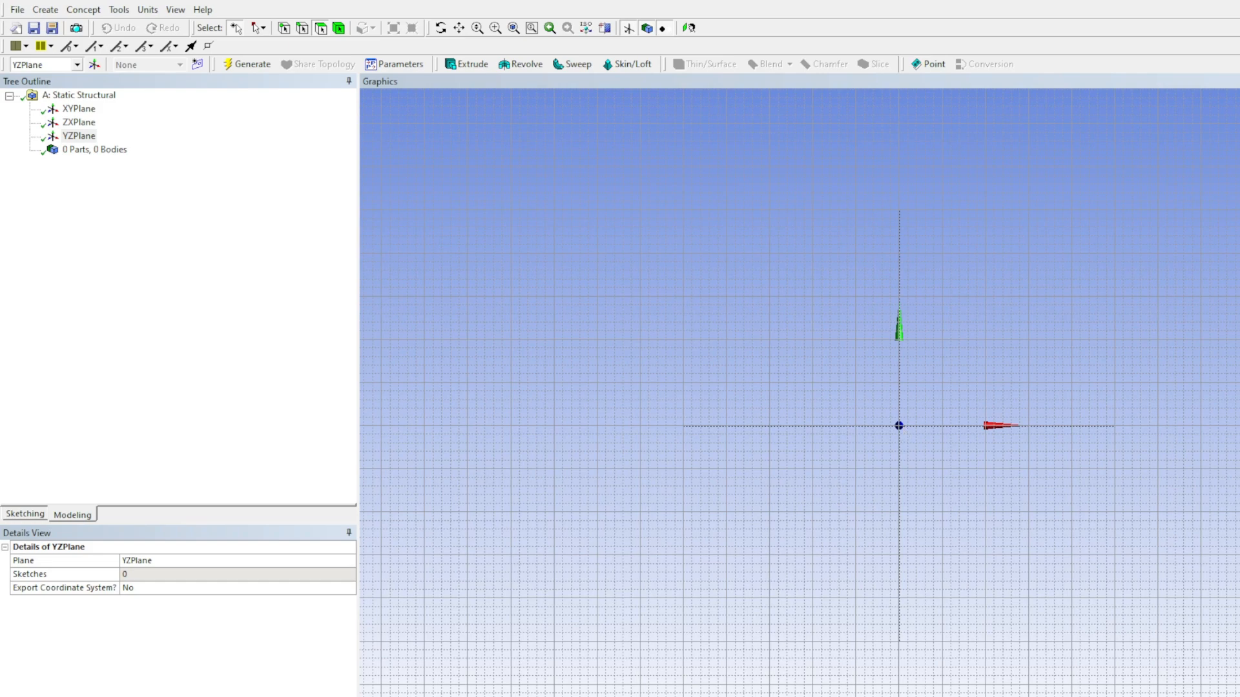
pyautogui.scroll(5, 899, 426)
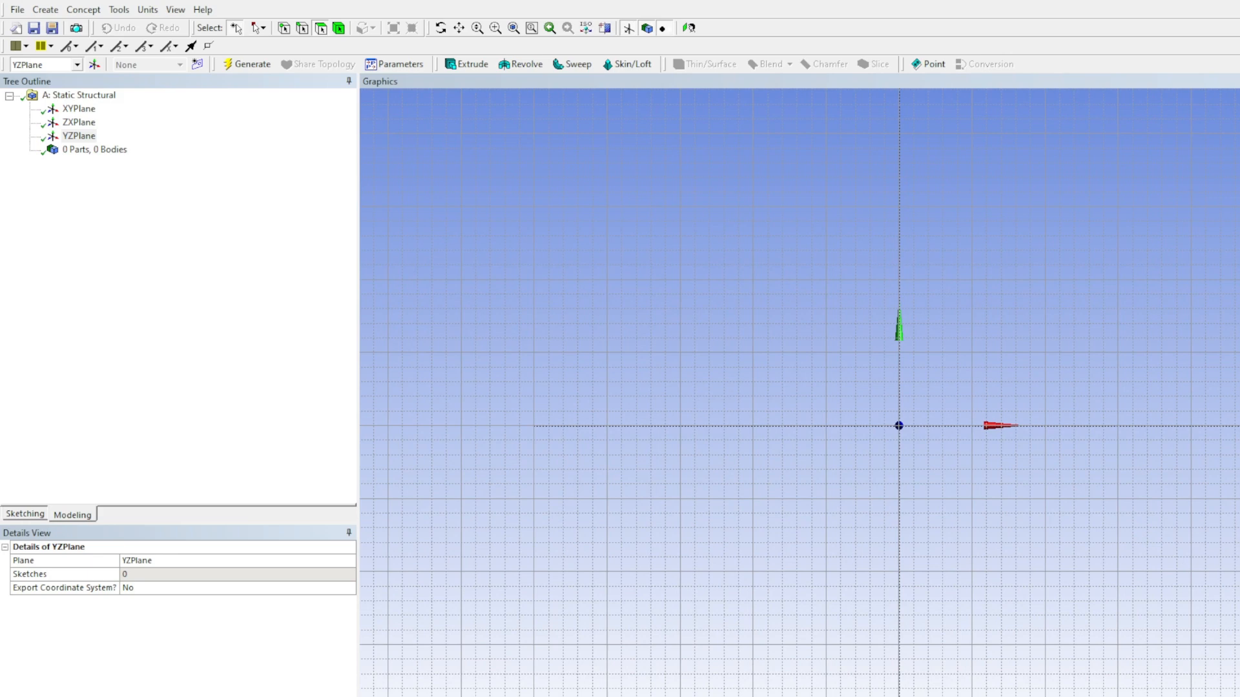
pyautogui.click(199, 65)
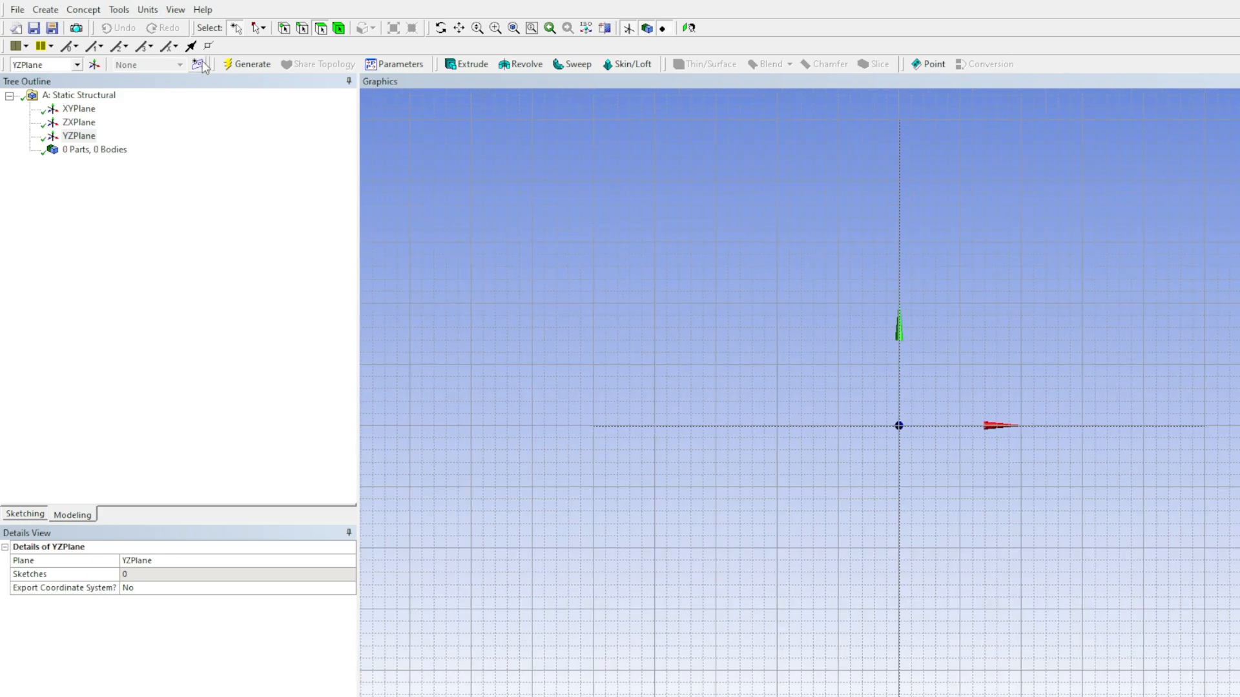
pyautogui.click(25, 515)
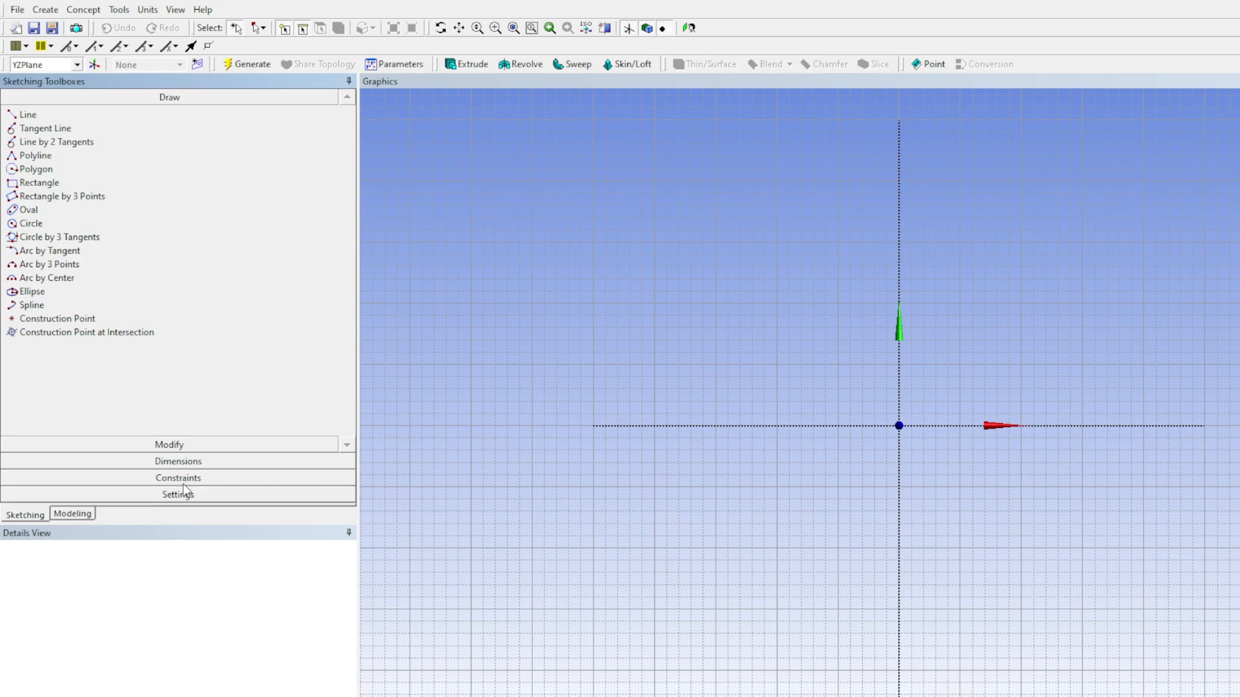
# Review the sketch grid settings, including display and snap, major grid spacing and minor steps per major
pyautogui.click(179, 479)
pyautogui.click(179, 494)
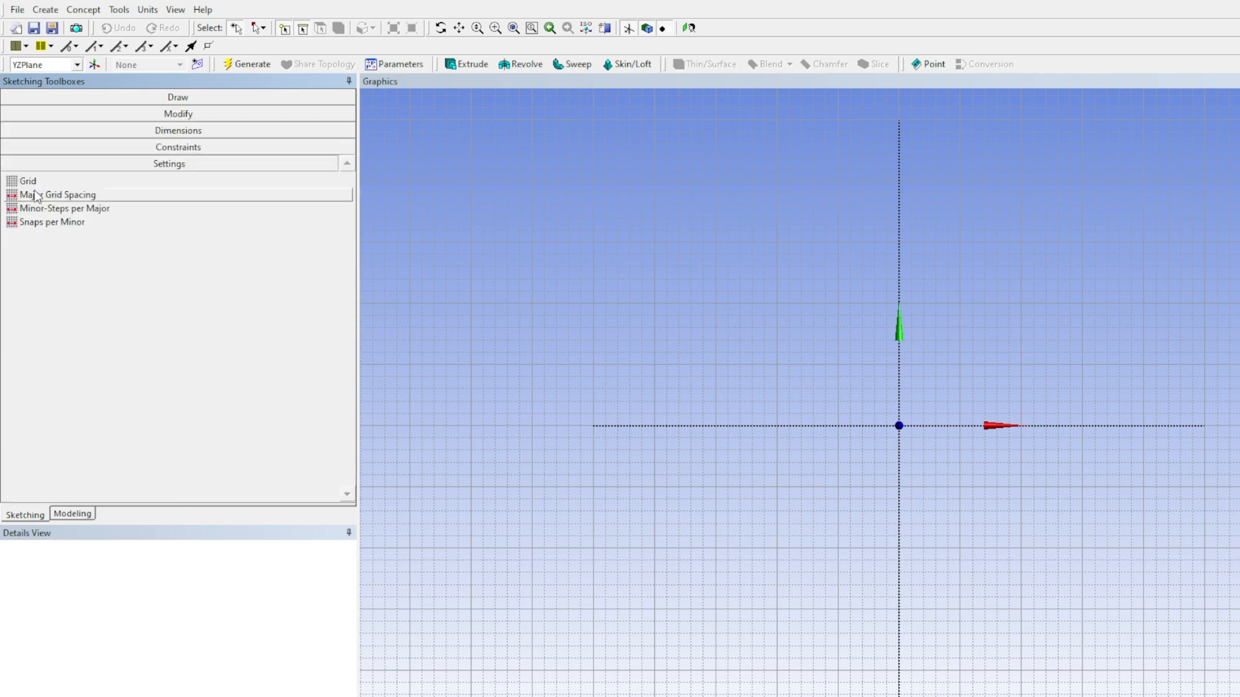
pyautogui.click(31, 183)
pyautogui.click(169, 194)
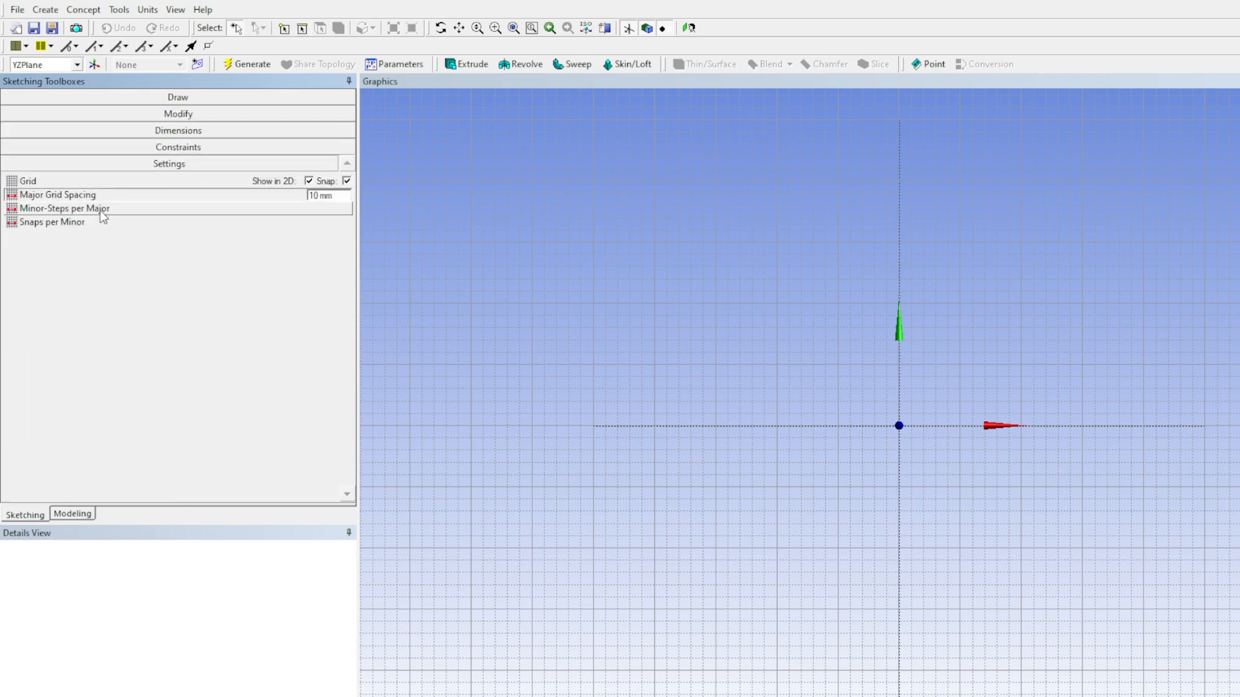
pyautogui.click(187, 208)
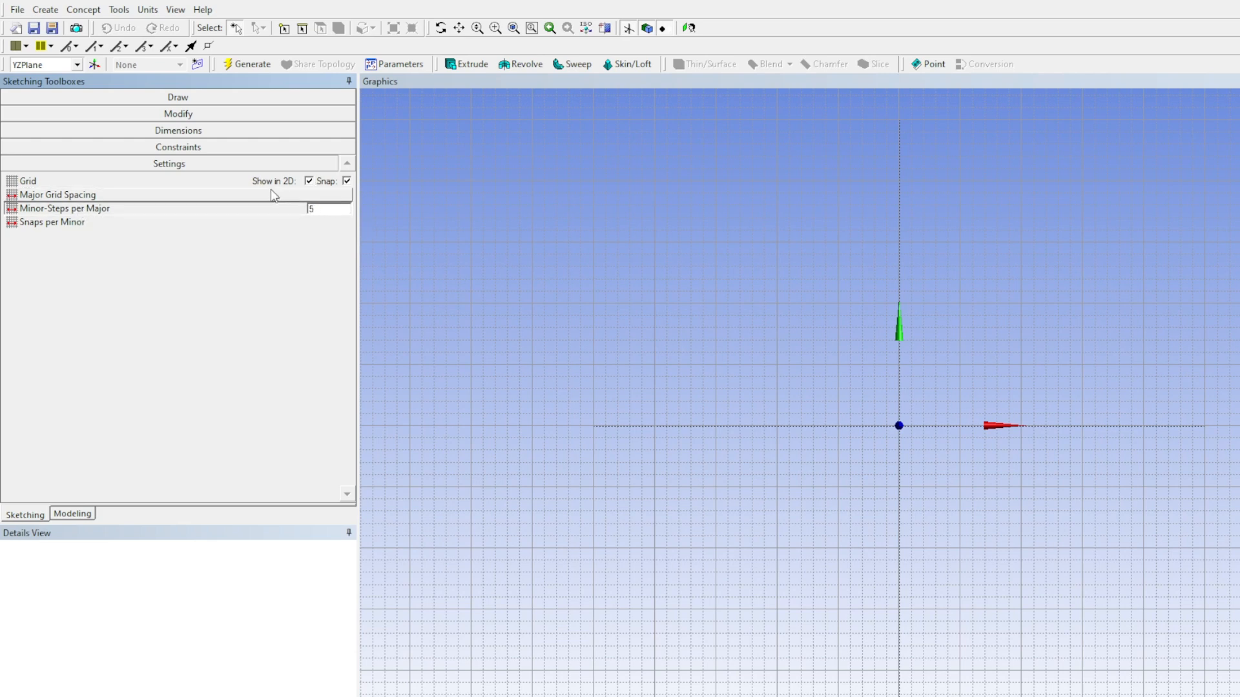
# Sketch a vertical line about 50 mm long from the origin up along the vertical axis
pyautogui.click(129, 97)
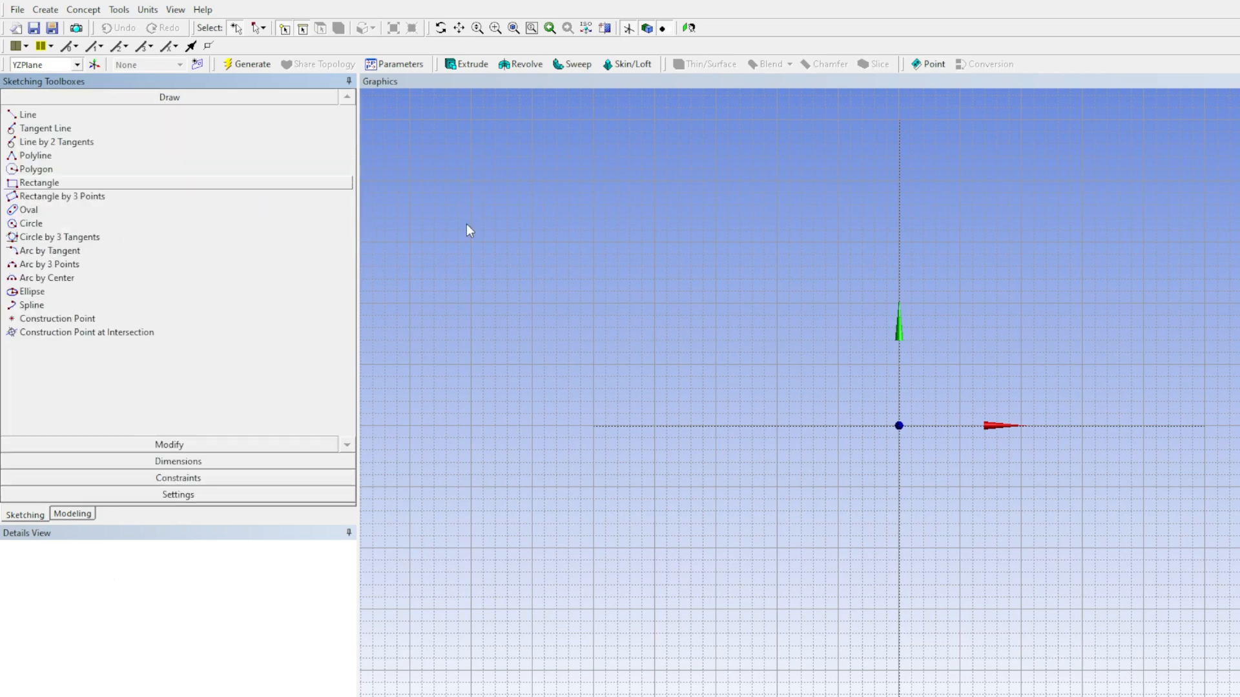
pyautogui.click(27, 115)
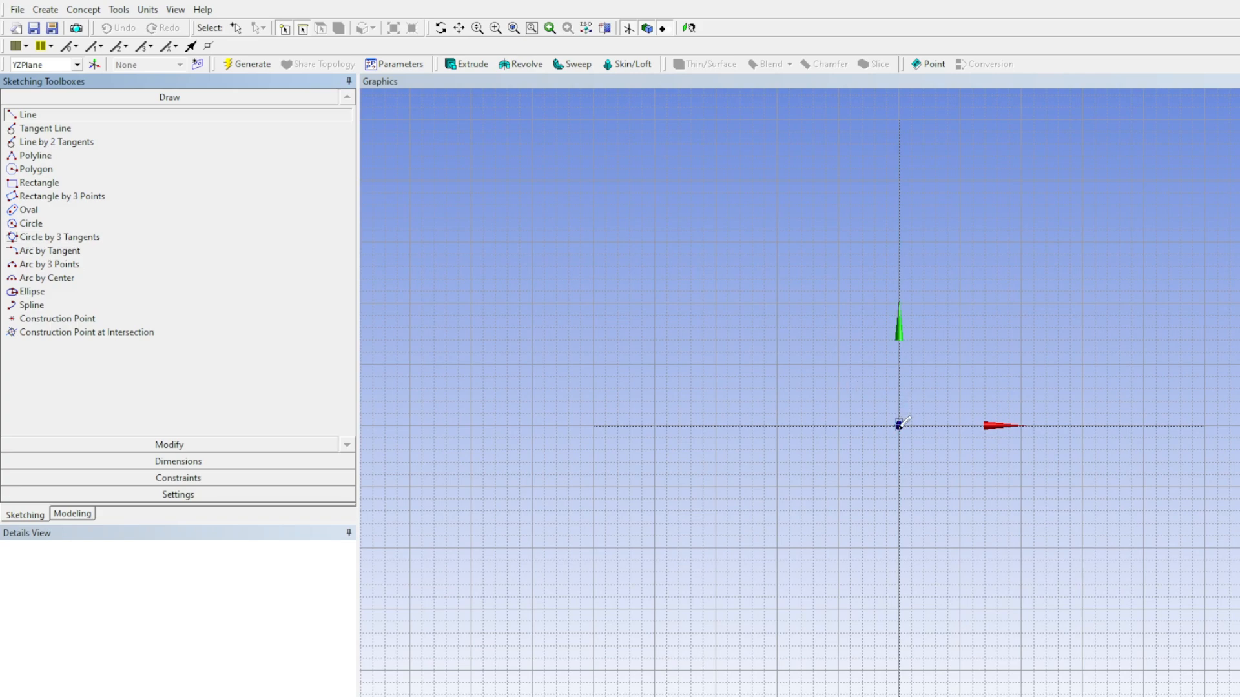
pyautogui.scroll(5, 901, 423)
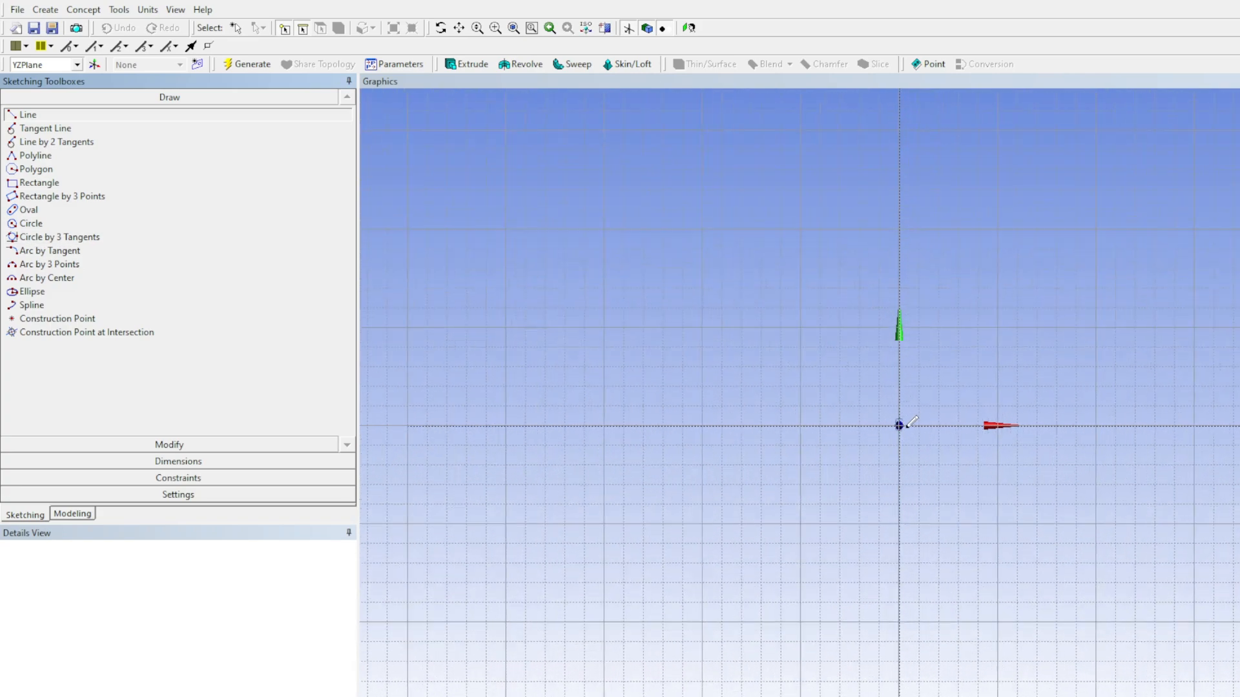
pyautogui.scroll(6, 903, 423)
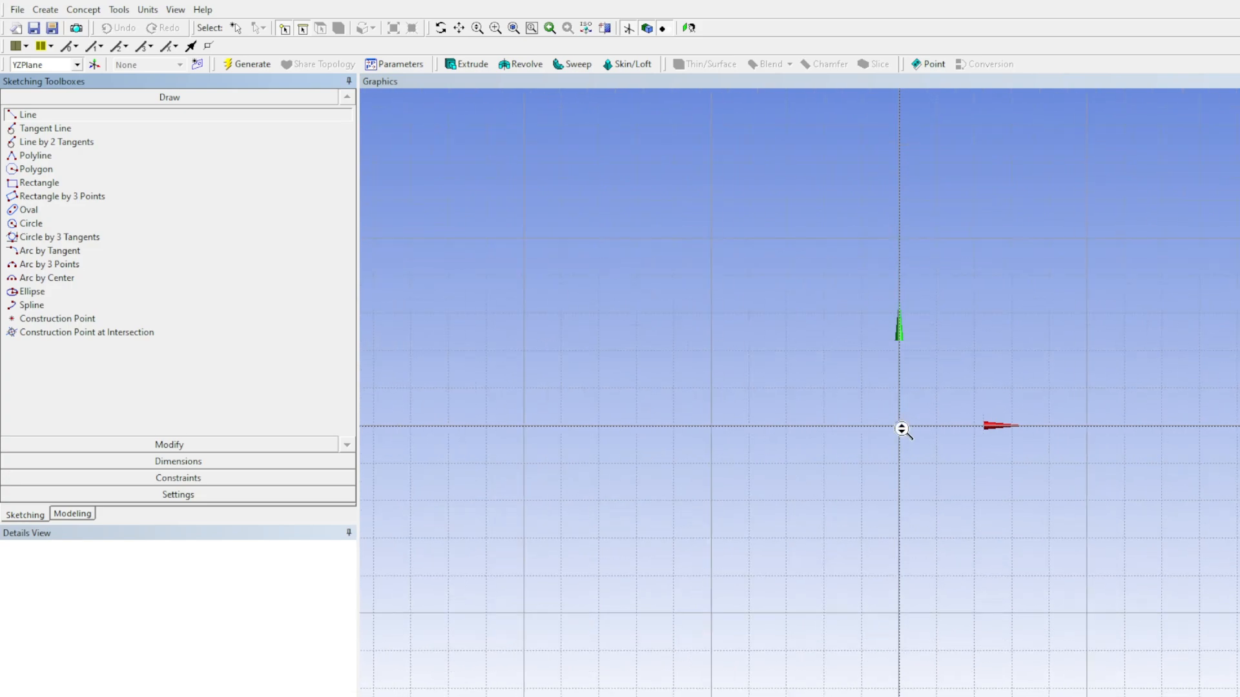
pyautogui.click(900, 425)
pyautogui.scroll(-5, 917, 452)
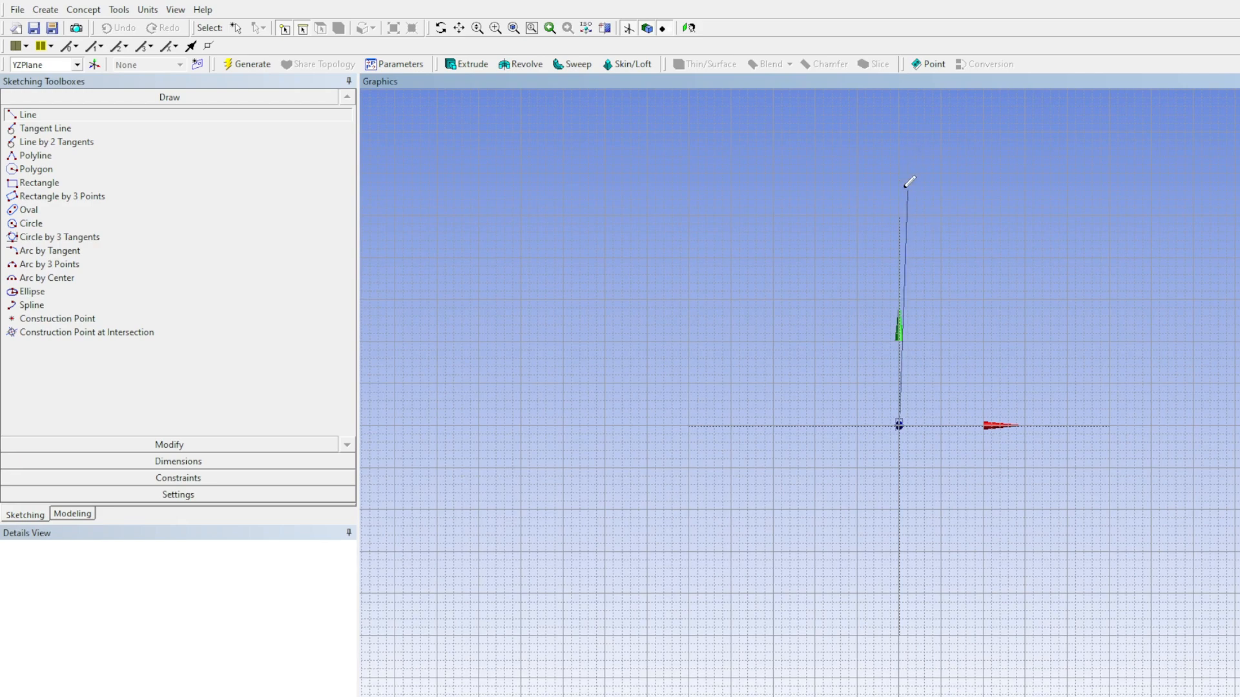
pyautogui.click(899, 215)
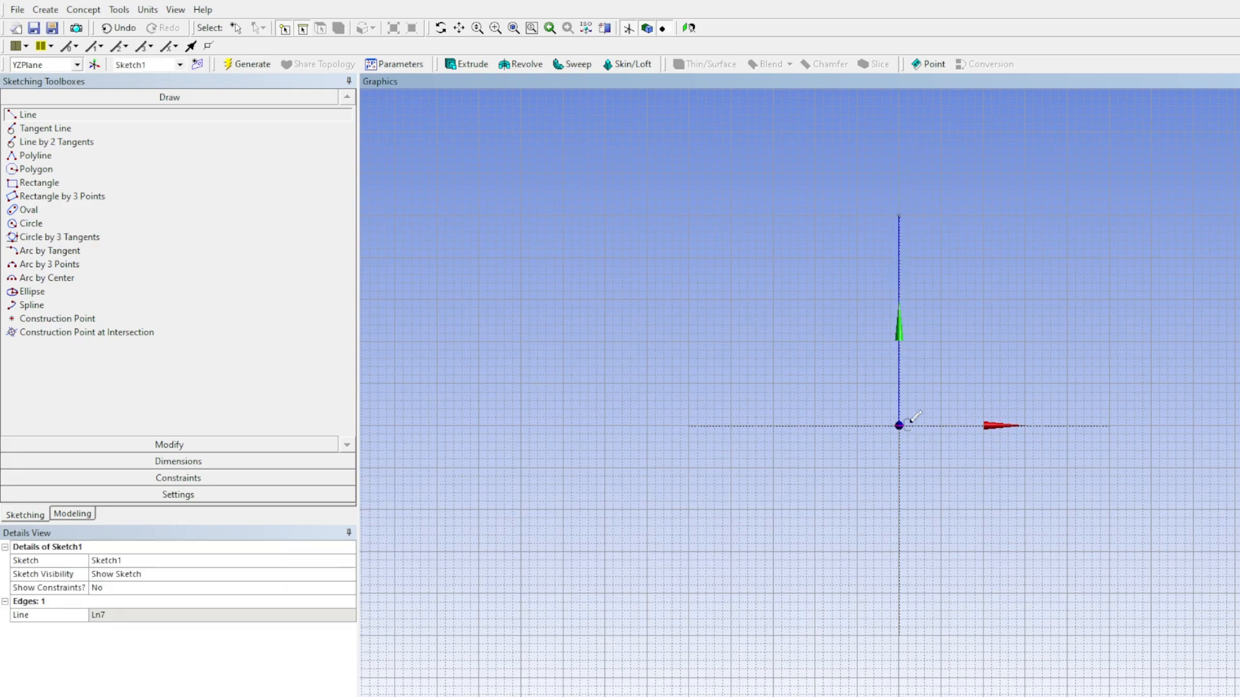
# Sketch a line about 10 mm long from the origin up the vertical axis and an inclined line about 40 mm long from its upper end
pyautogui.scroll(1, 907, 392)
pyautogui.scroll(1, 907, 392)
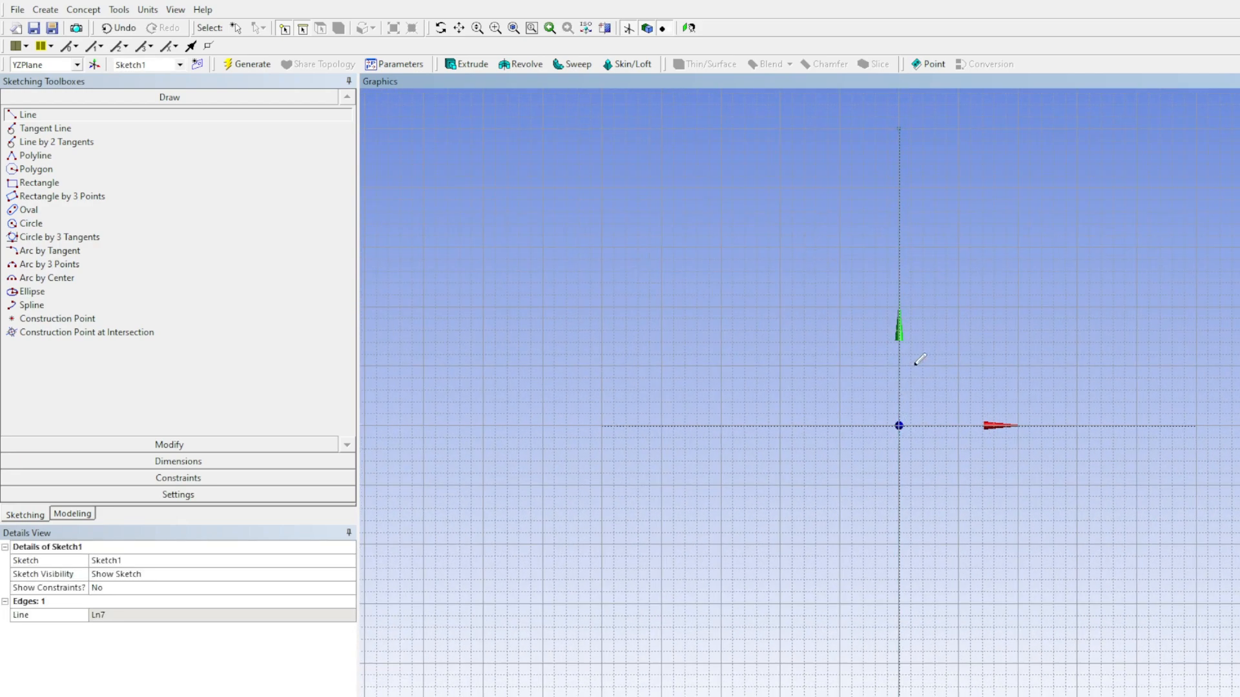
pyautogui.click(899, 425)
pyautogui.click(900, 366)
pyautogui.click(900, 366)
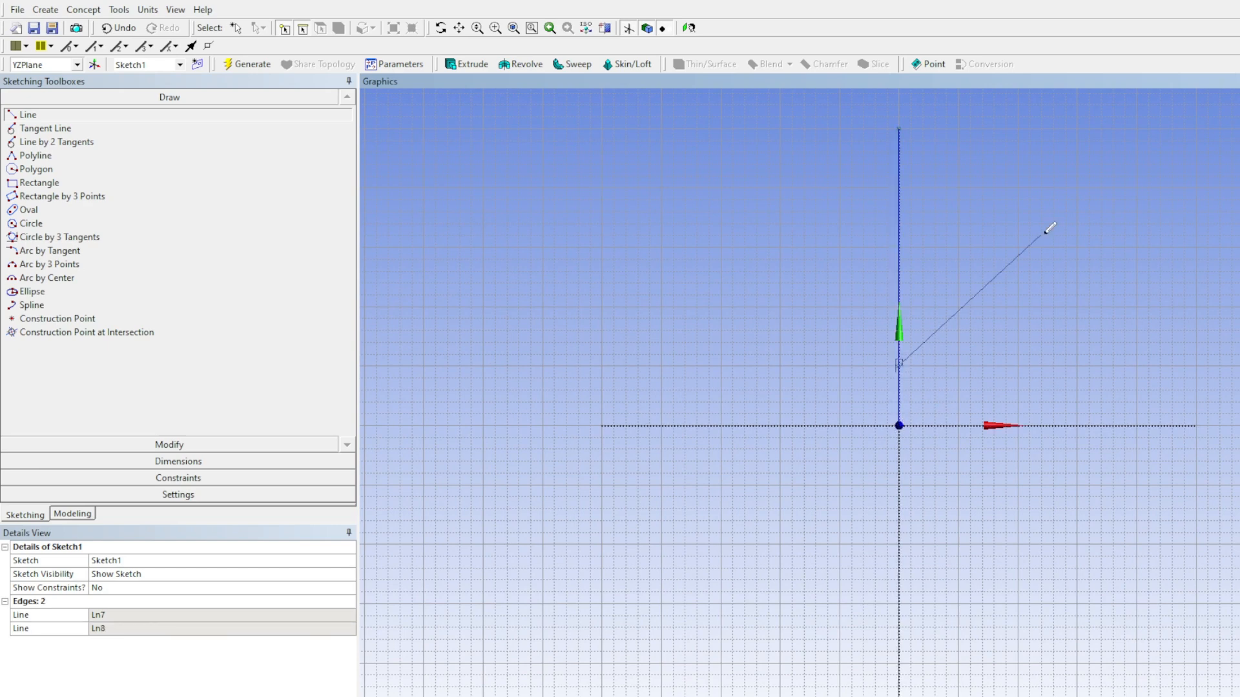
pyautogui.click(1054, 188)
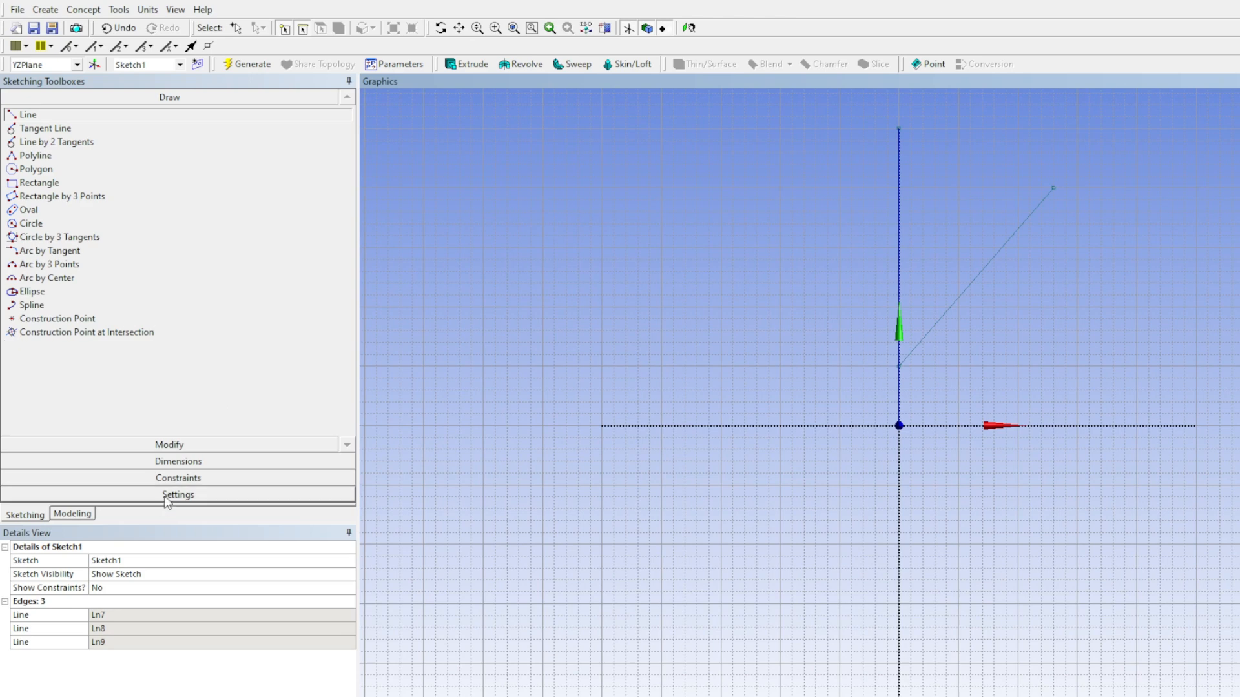
# Dimension the long vertical line, the inclined line's length and the height of the inclined line's start above the origin
pyautogui.click(171, 460)
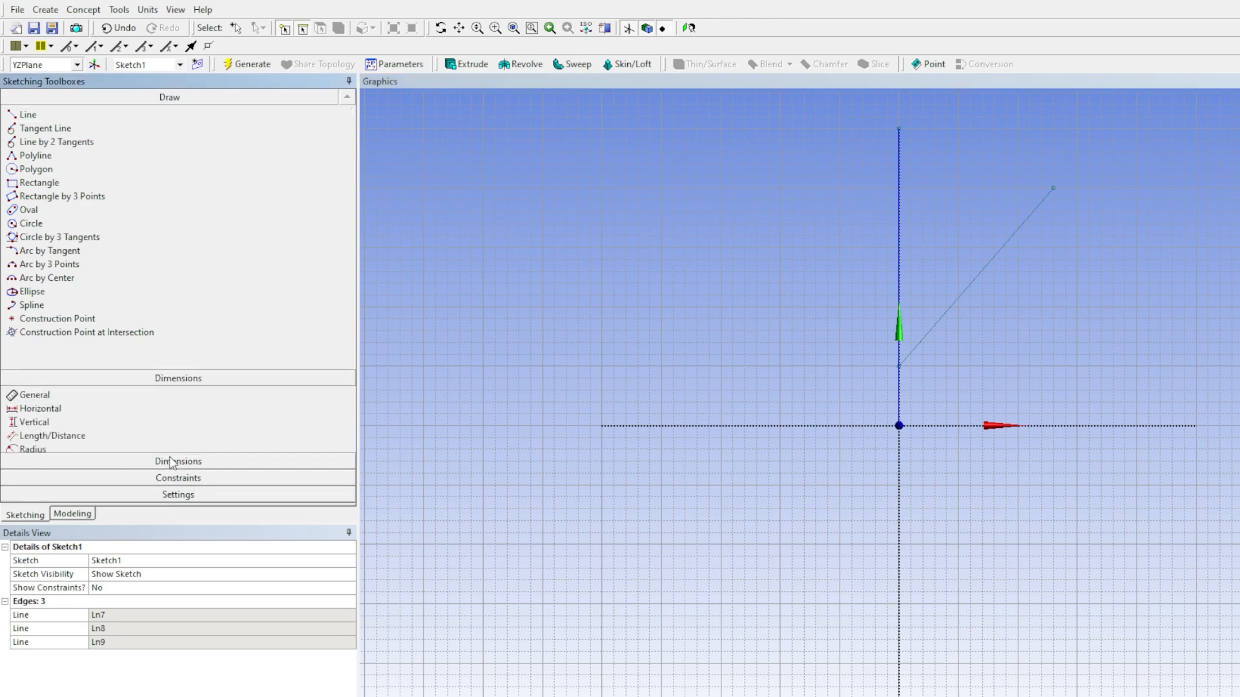
pyautogui.click(900, 260)
pyautogui.click(733, 270)
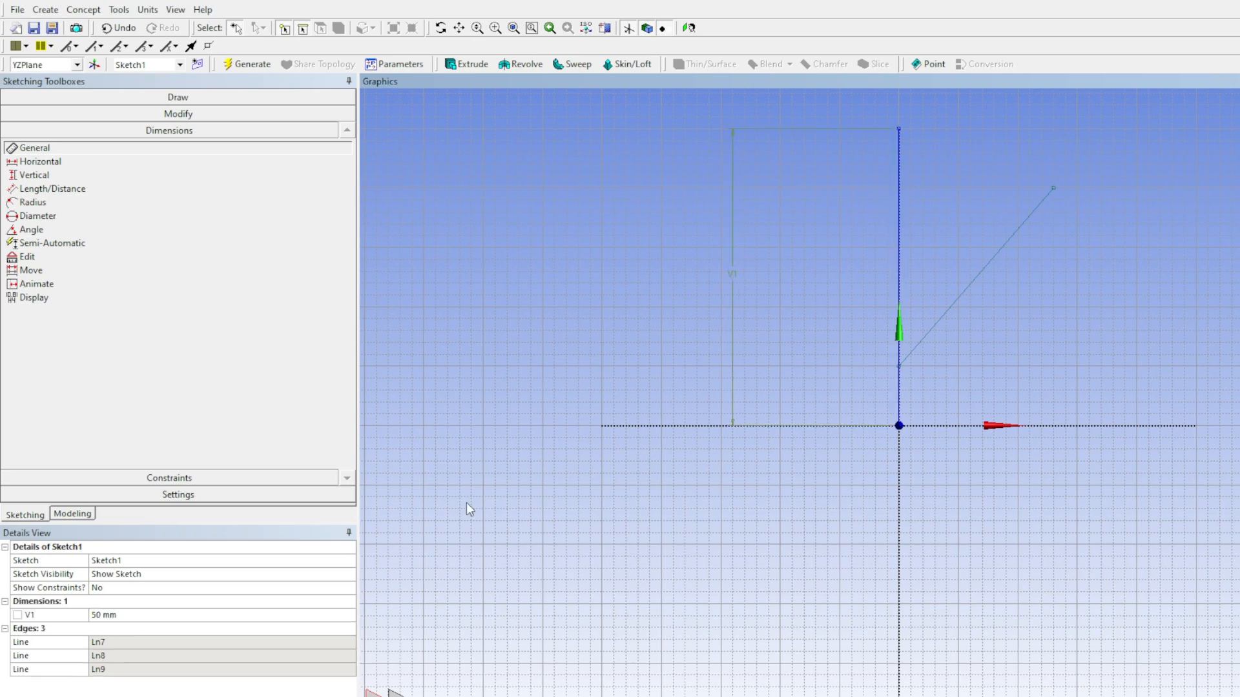
pyautogui.click(968, 288)
pyautogui.click(1009, 392)
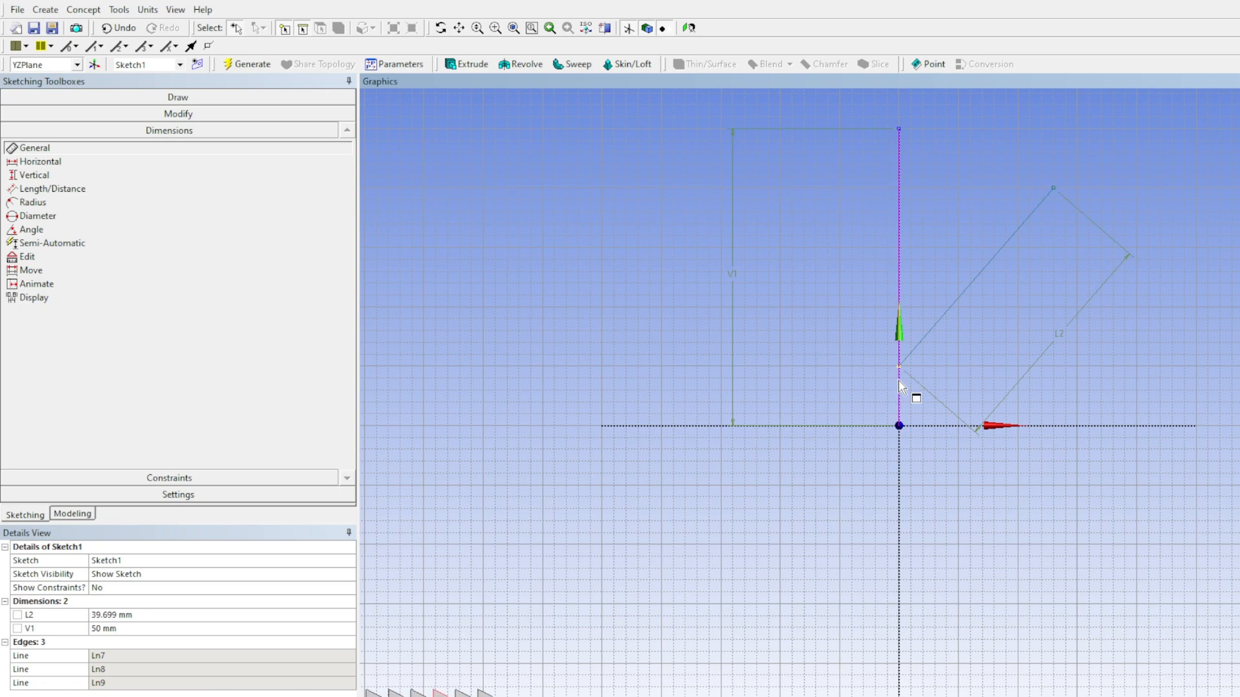
pyautogui.click(900, 427)
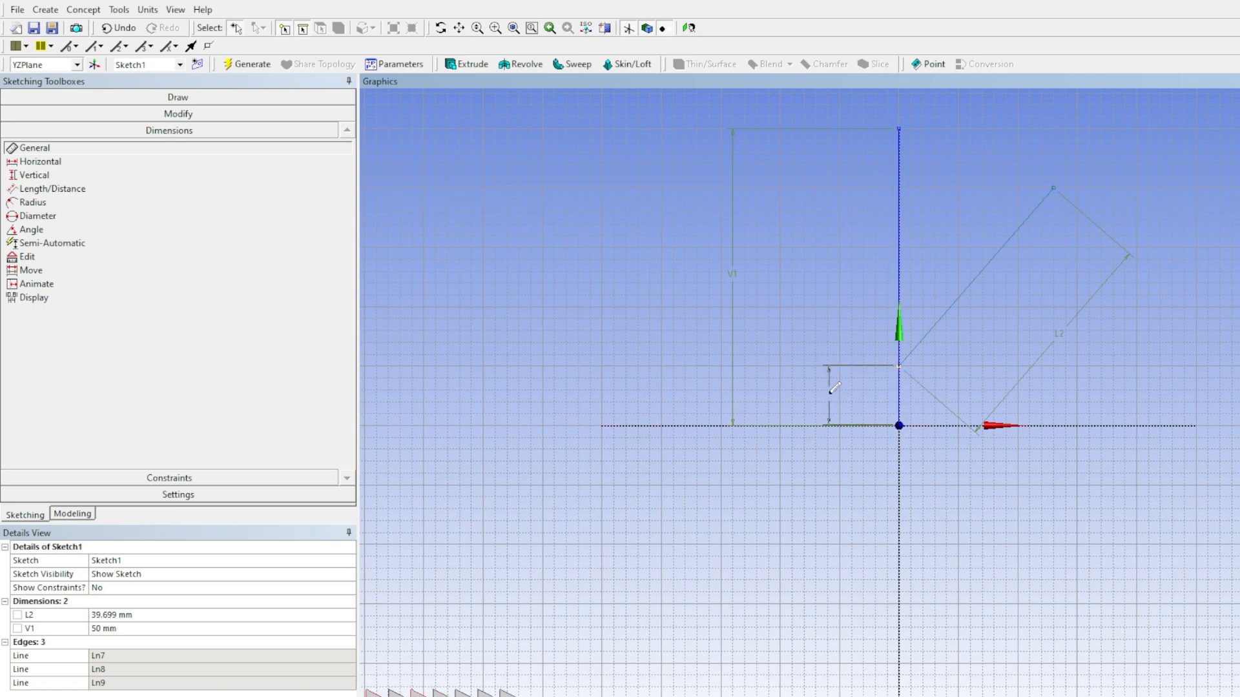
pyautogui.click(836, 392)
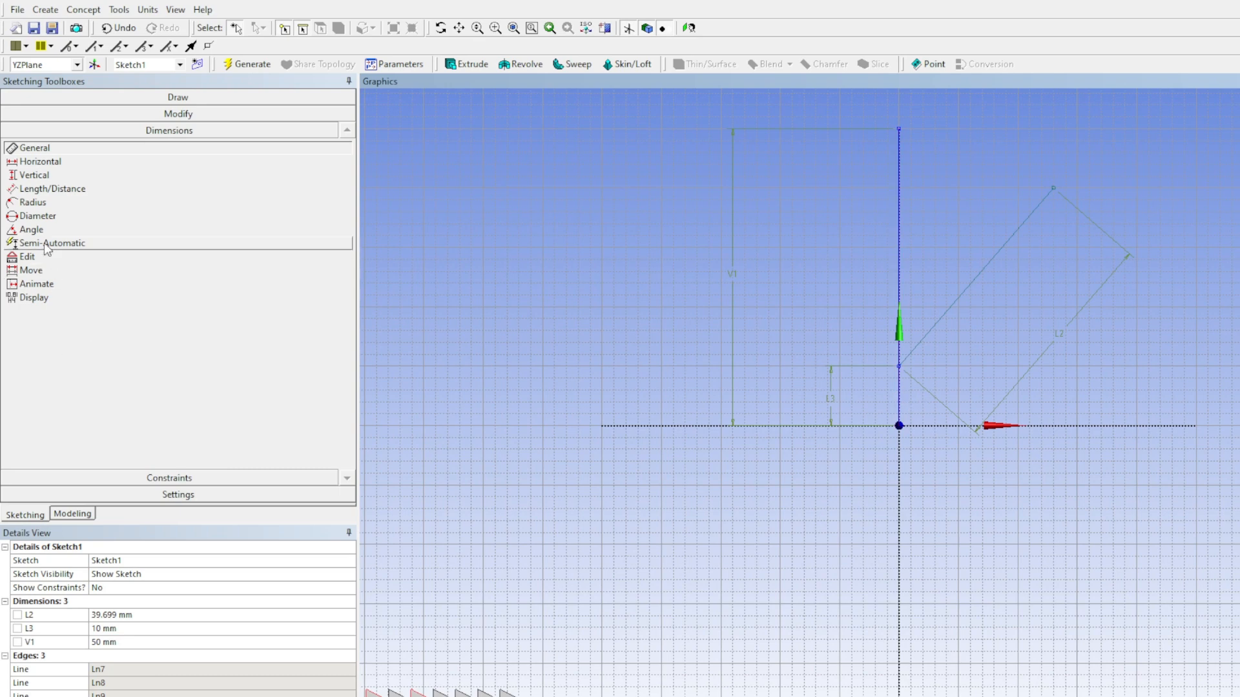
# Dimension the angle between the short vertical line and the inclined line and set it to 120°
pyautogui.click(31, 229)
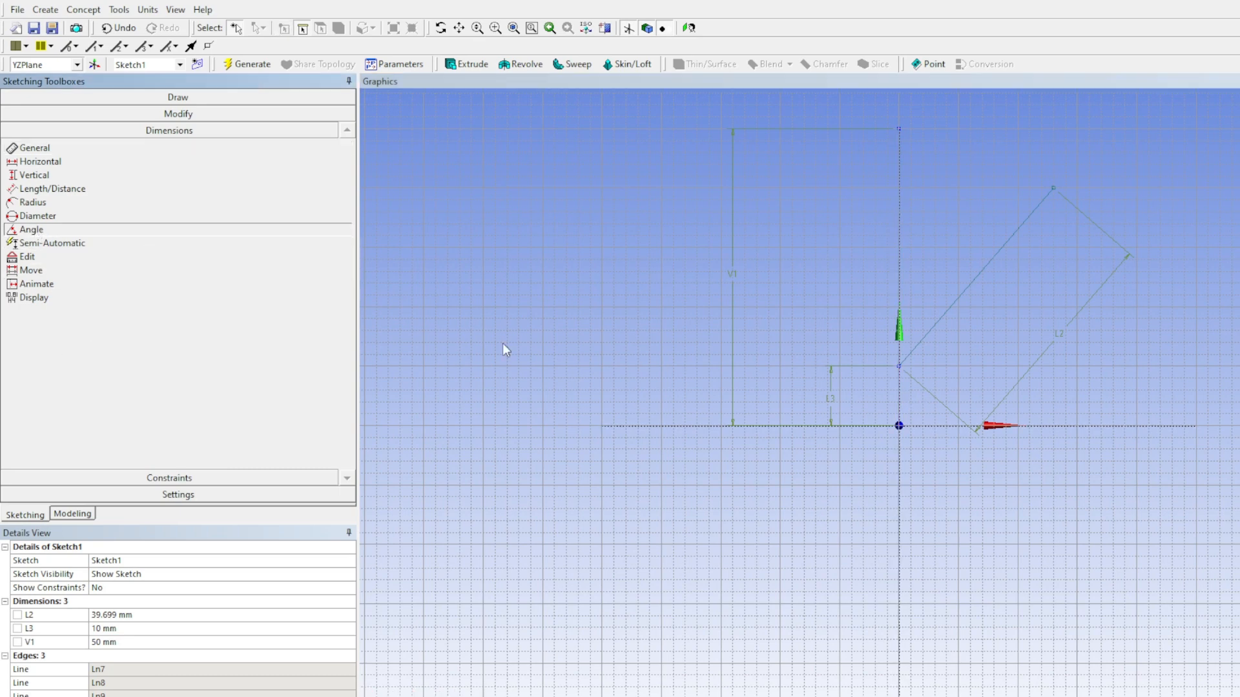
pyautogui.click(899, 399)
pyautogui.click(924, 337)
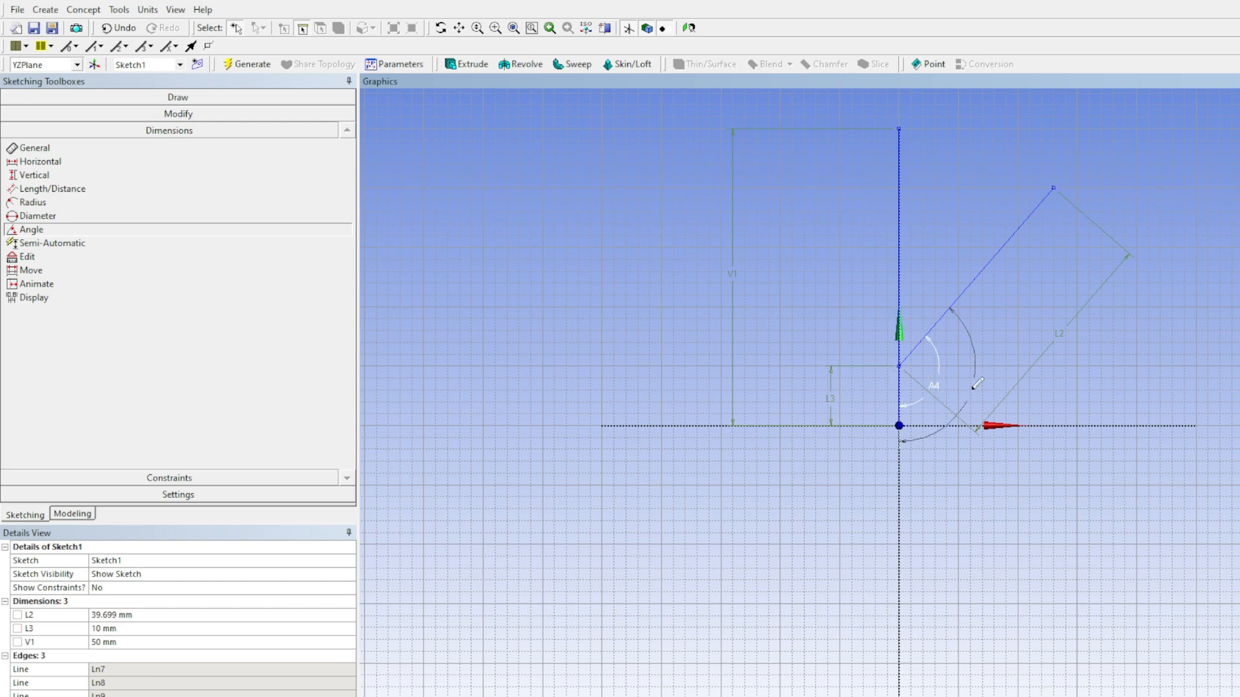
pyautogui.click(923, 412)
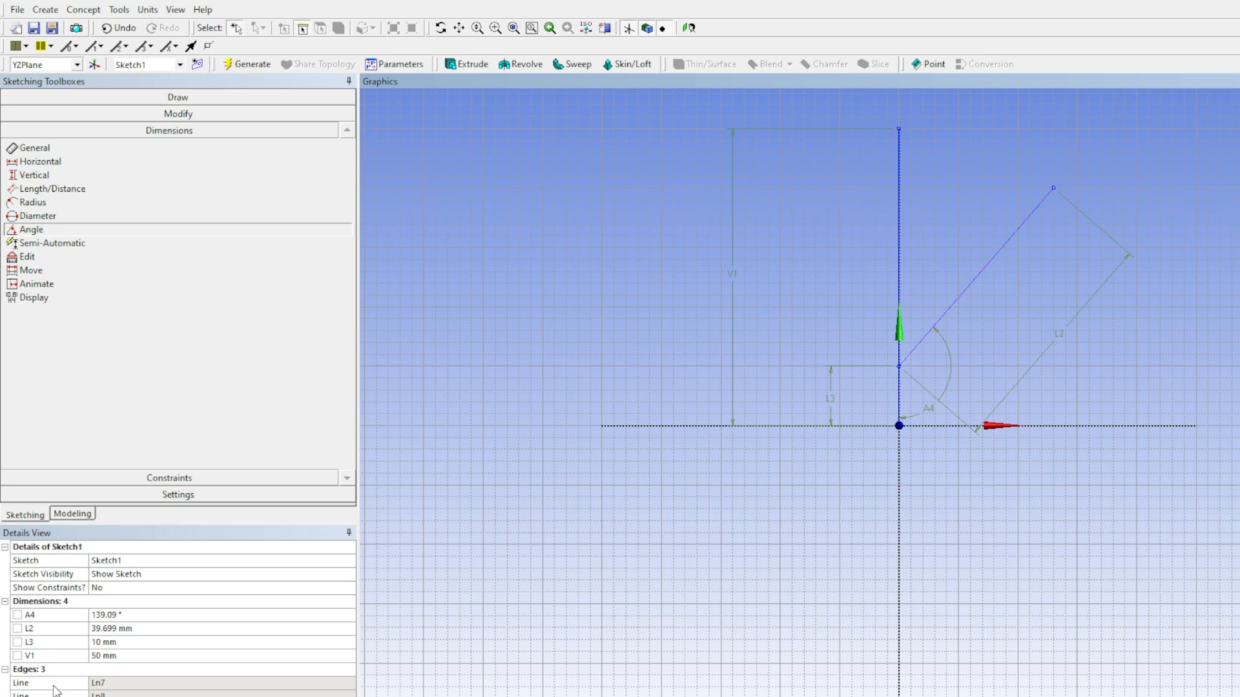
pyautogui.click(107, 617)
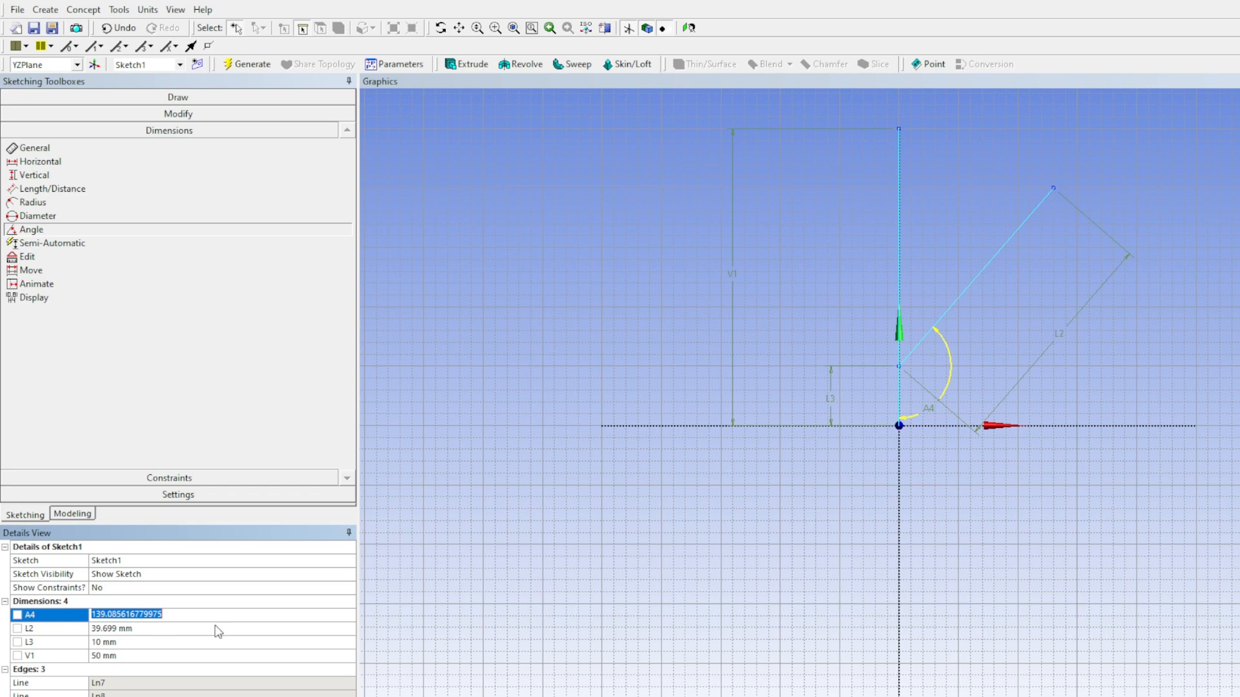
pyautogui.write('120')
pyautogui.press('Return')
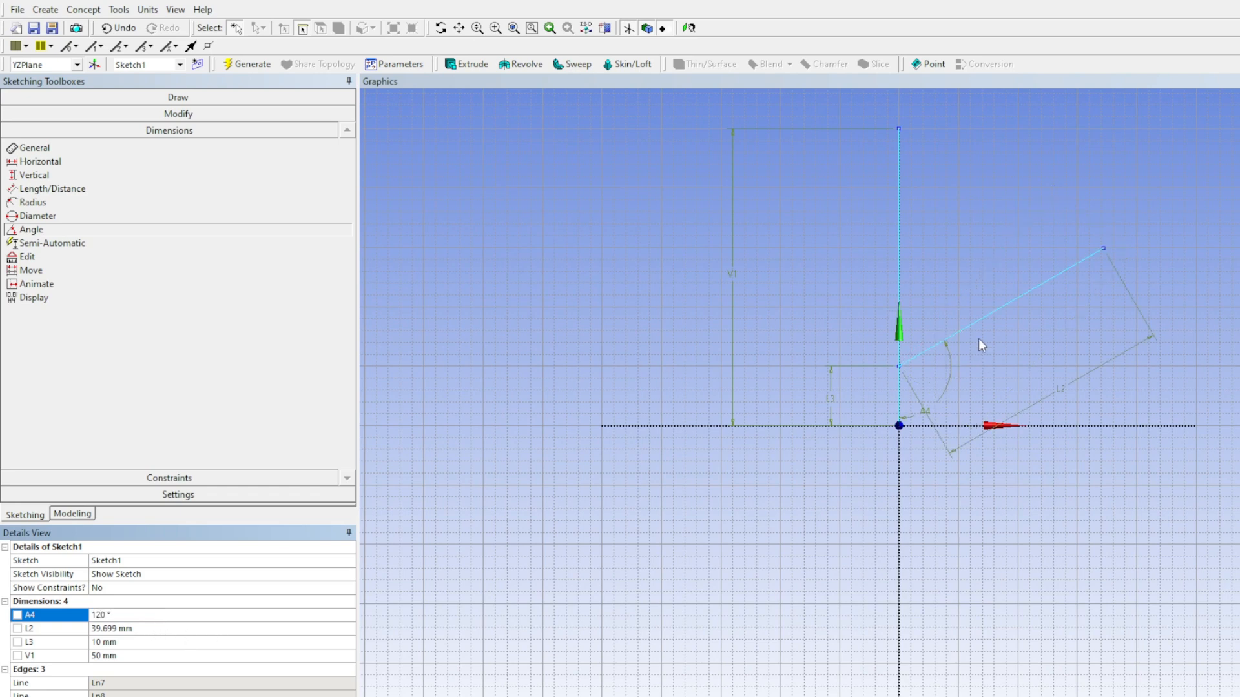
# Set the inclined line's length to 120 mm and the height of its start above the origin to 38 mm
pyautogui.click(120, 629)
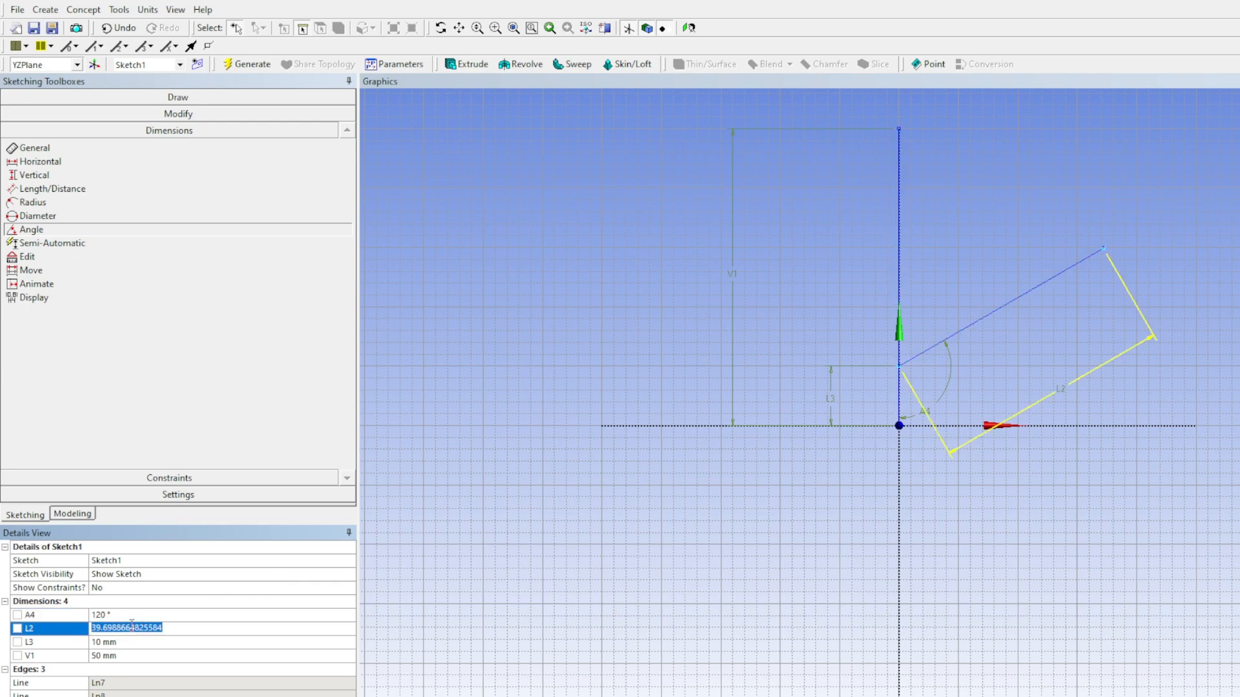
pyautogui.write('120')
pyautogui.press('Return')
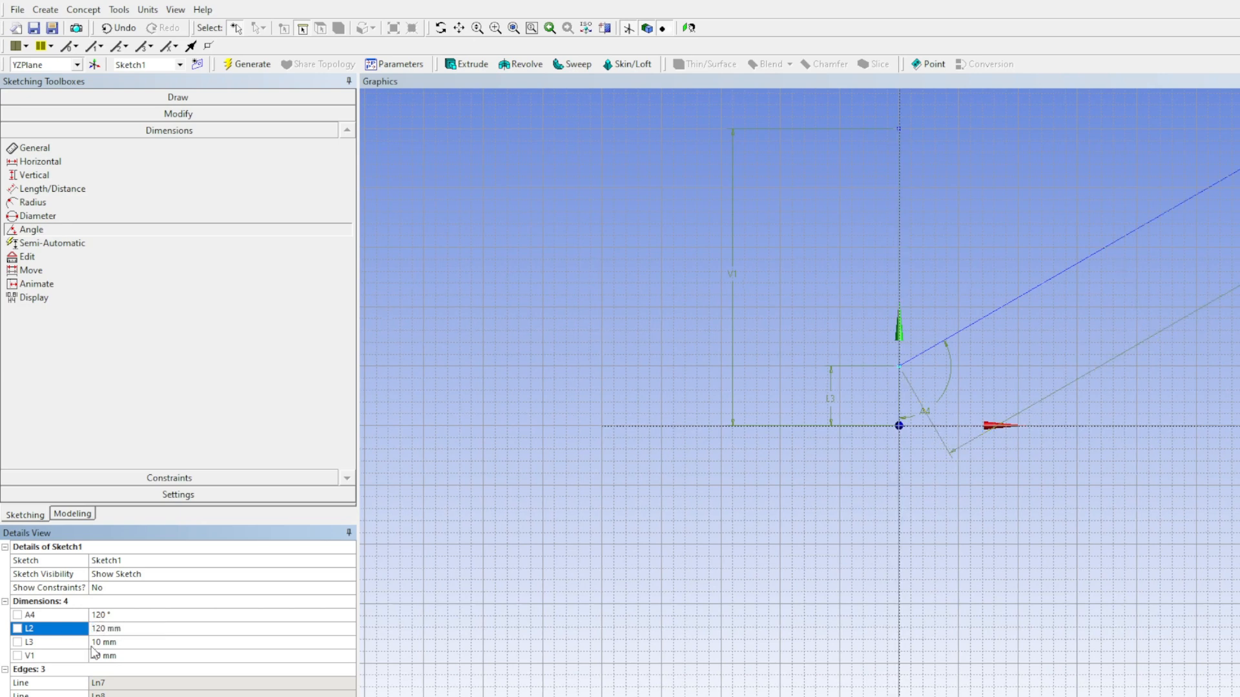
pyautogui.click(107, 643)
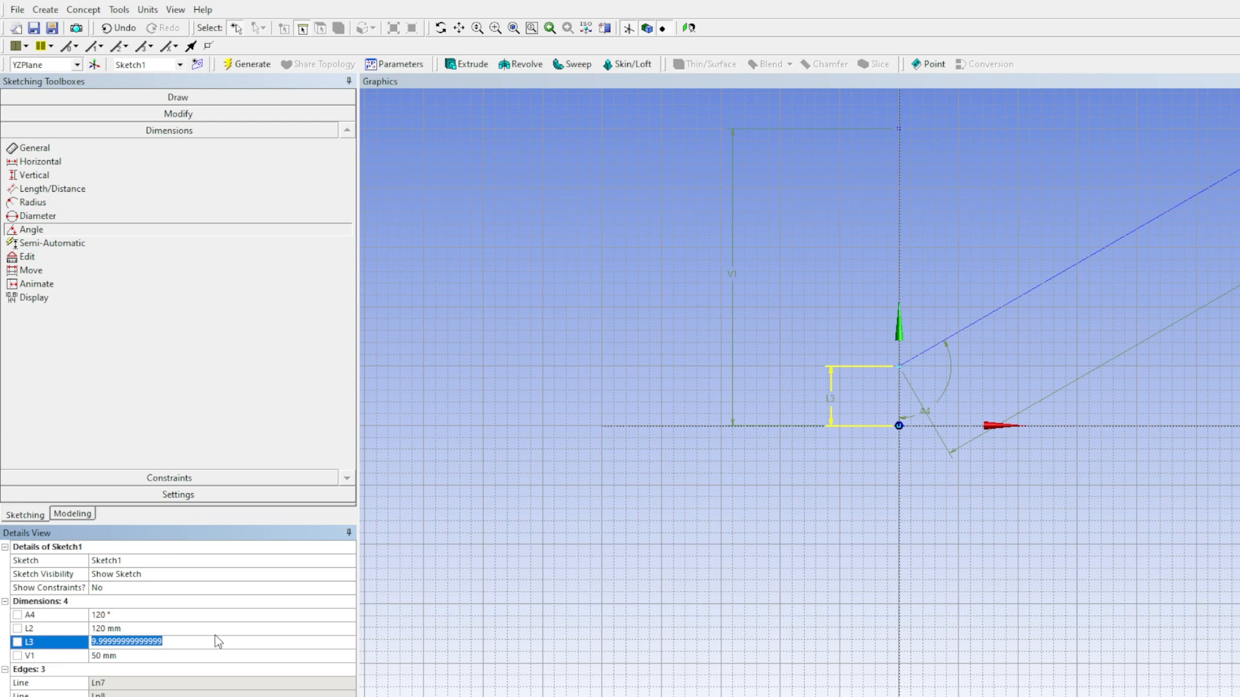
pyautogui.write('38')
pyautogui.press('Return')
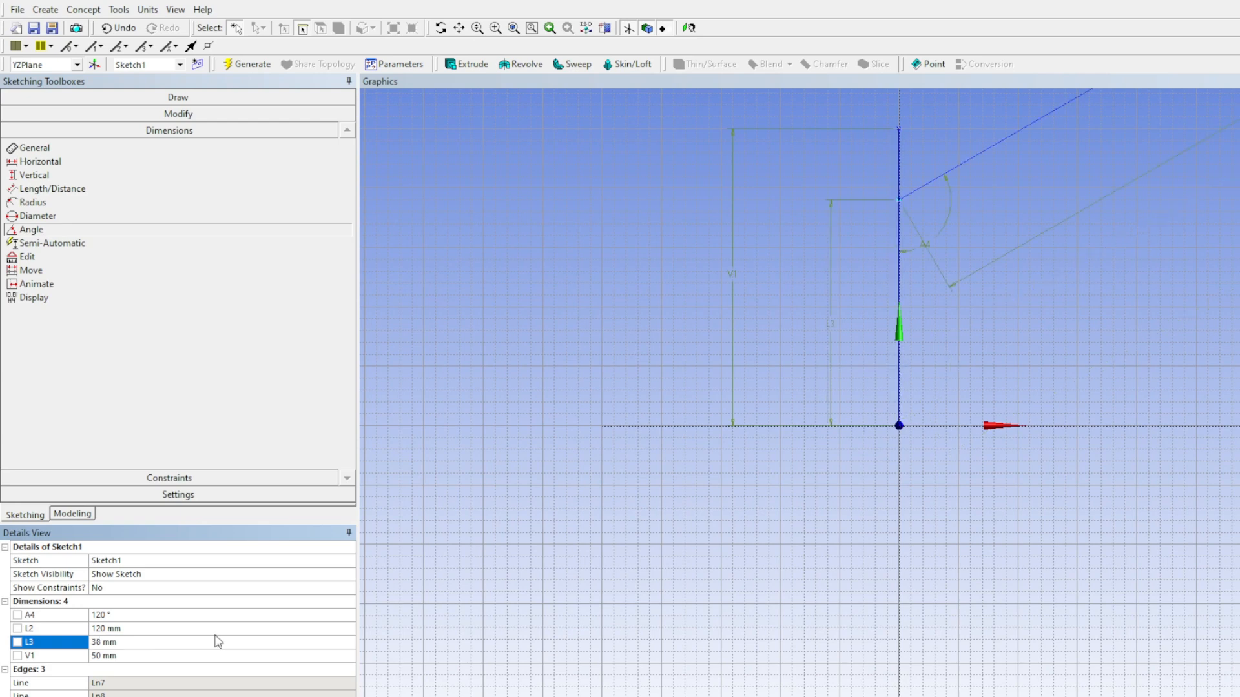
# Set the long vertical line's length to 150 mm and generate the centreline sketch
pyautogui.click(110, 656)
pyautogui.write('150')
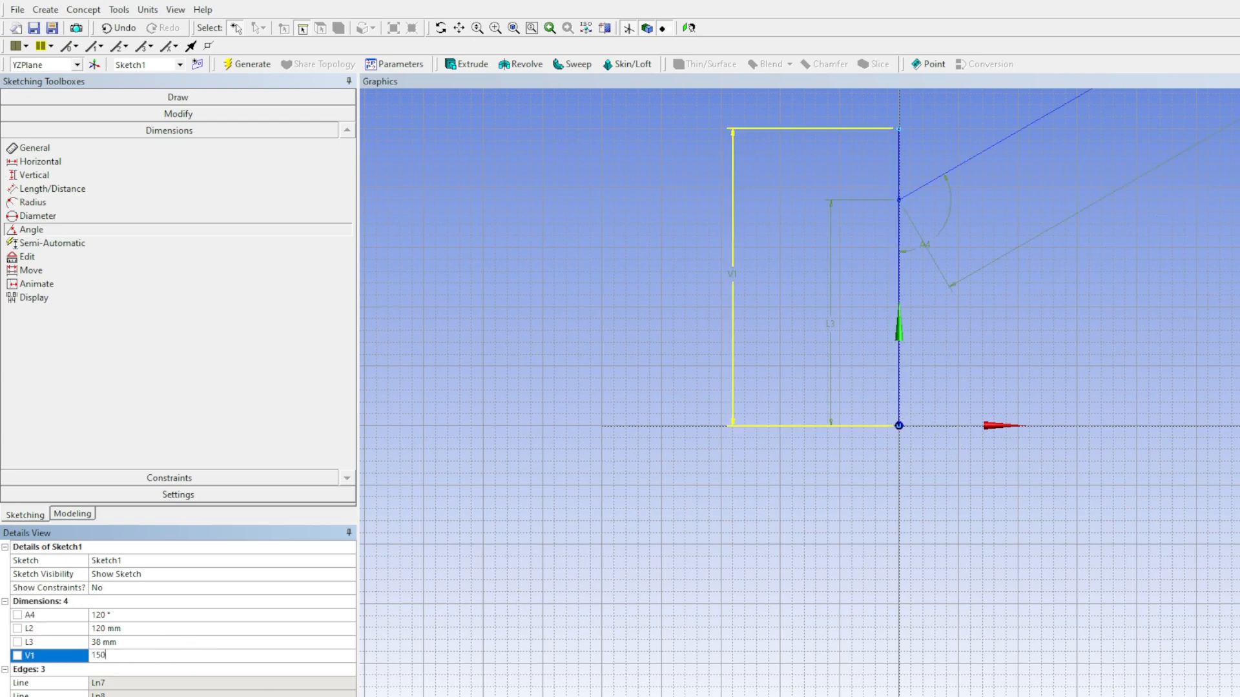
pyautogui.press('Return')
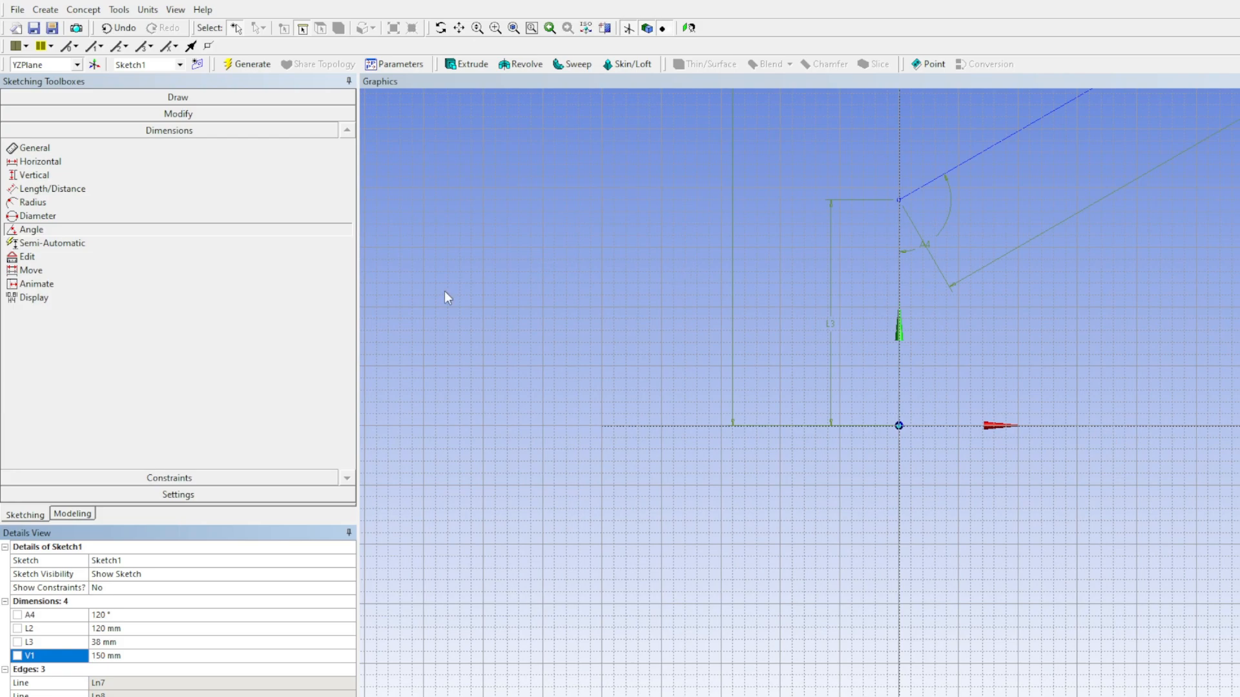
pyautogui.click(257, 62)
pyautogui.scroll(-5, 806, 452)
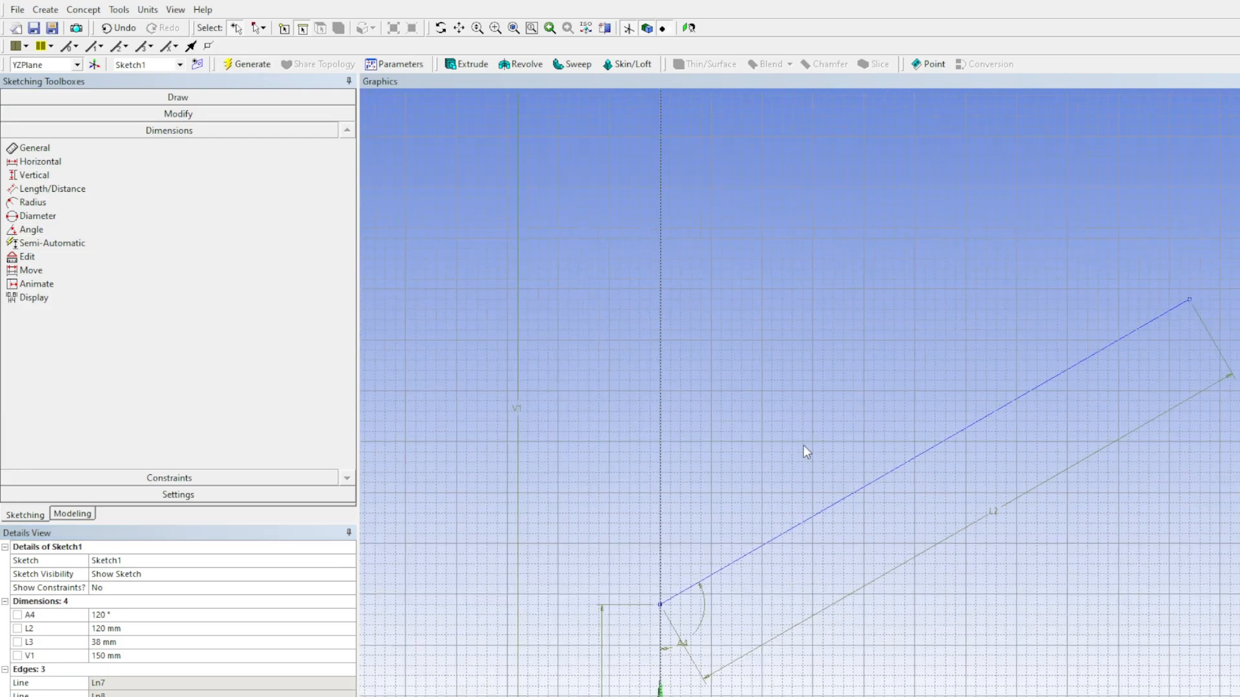
pyautogui.moveTo(815, 590)
pyautogui.mouseDown(button='middle')
pyautogui.moveTo(911, 589)
pyautogui.moveTo(841, 584)
pyautogui.moveTo(822, 614)
pyautogui.moveTo(794, 584)
pyautogui.mouseUp(button='middle')
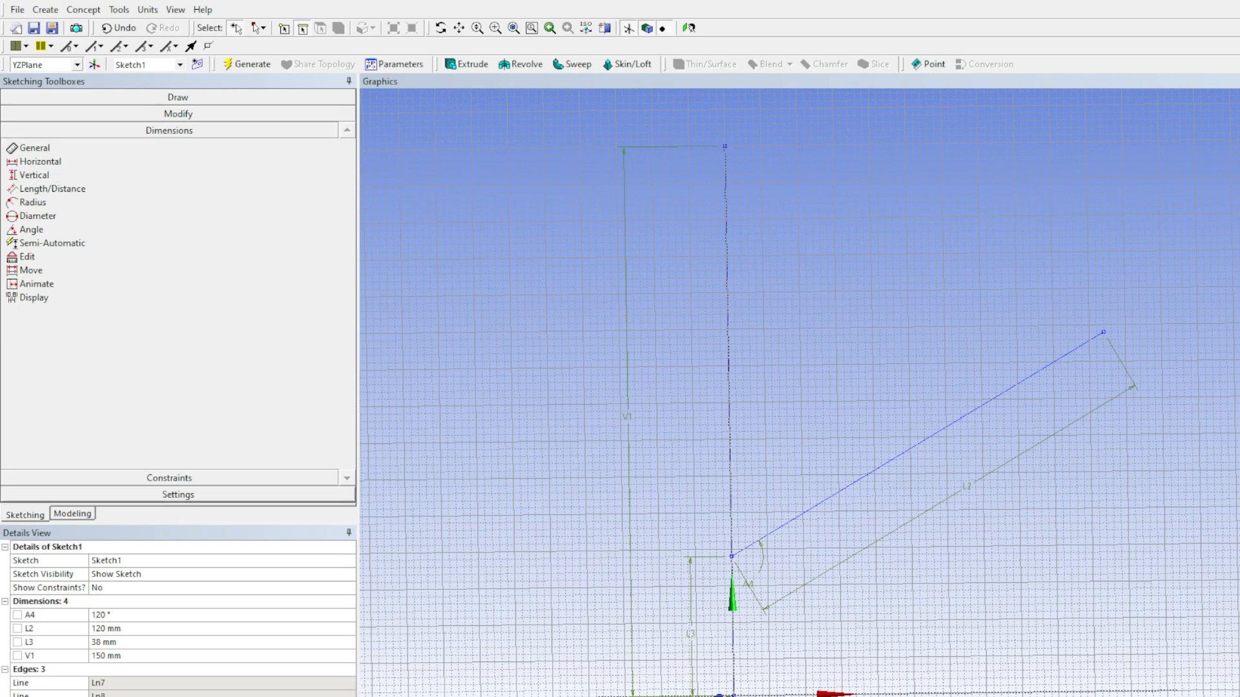
# Create a new sketch on the XYPlane and view that plane face-on
pyautogui.click(73, 514)
pyautogui.click(77, 111)
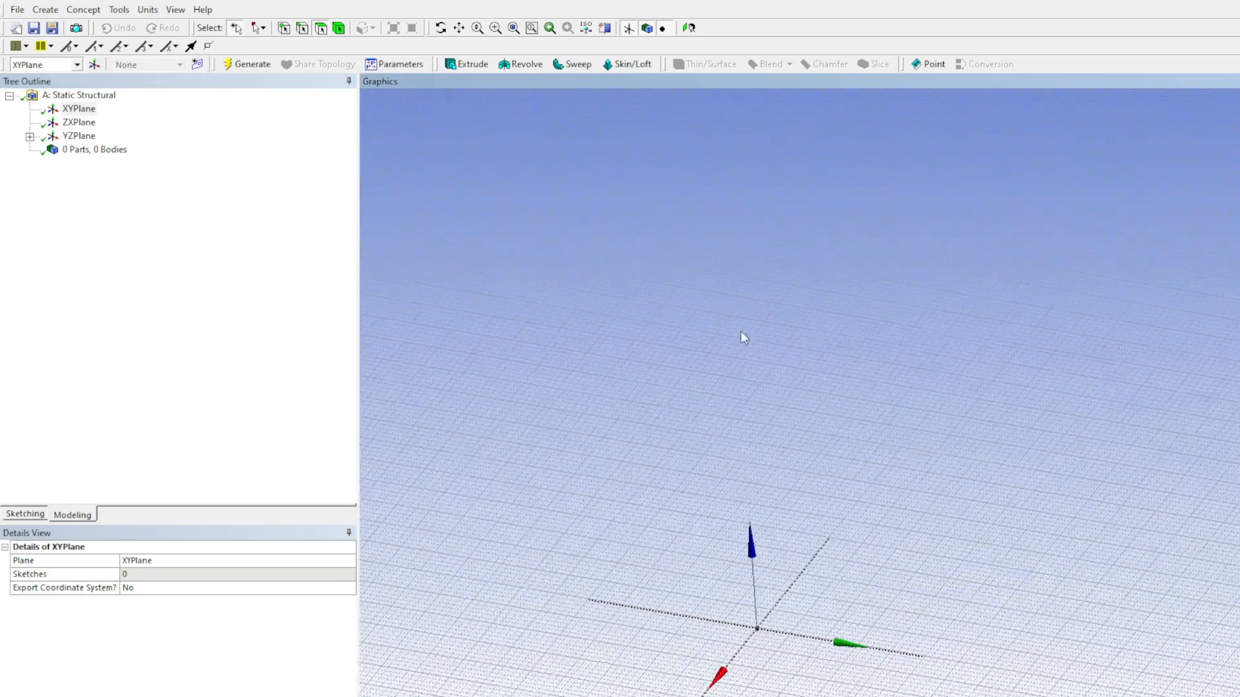
pyautogui.click(689, 28)
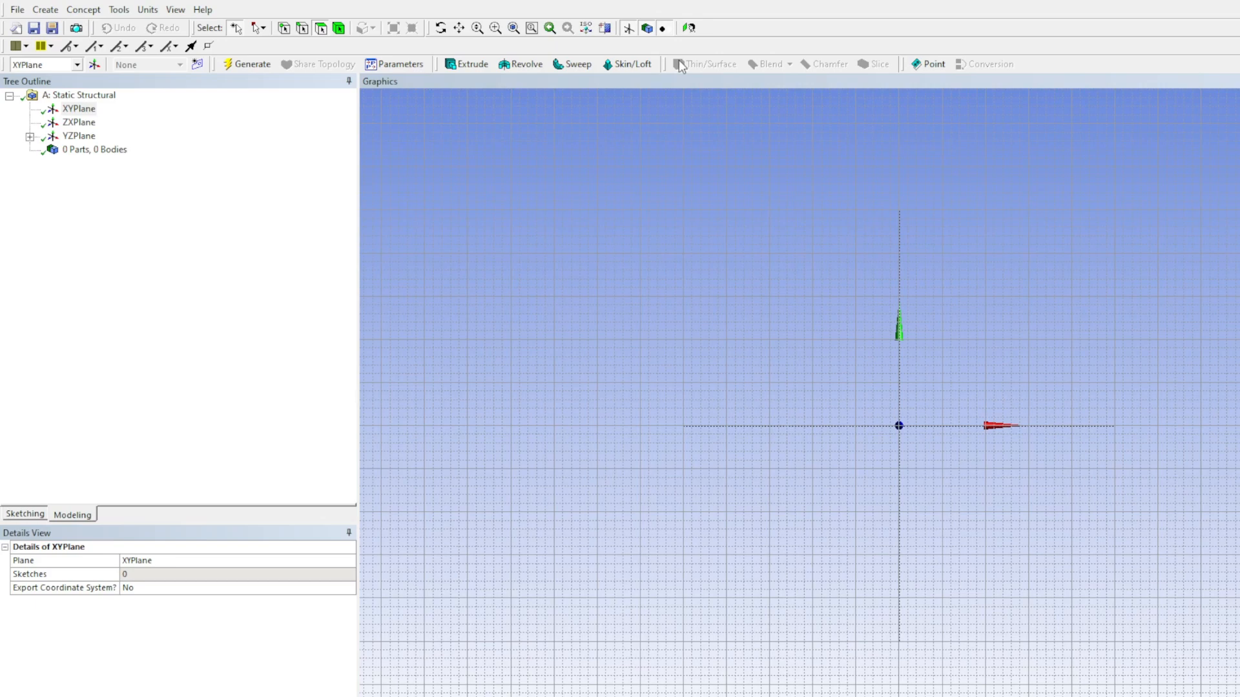
pyautogui.scroll(4, 923, 420)
pyautogui.scroll(1, 920, 410)
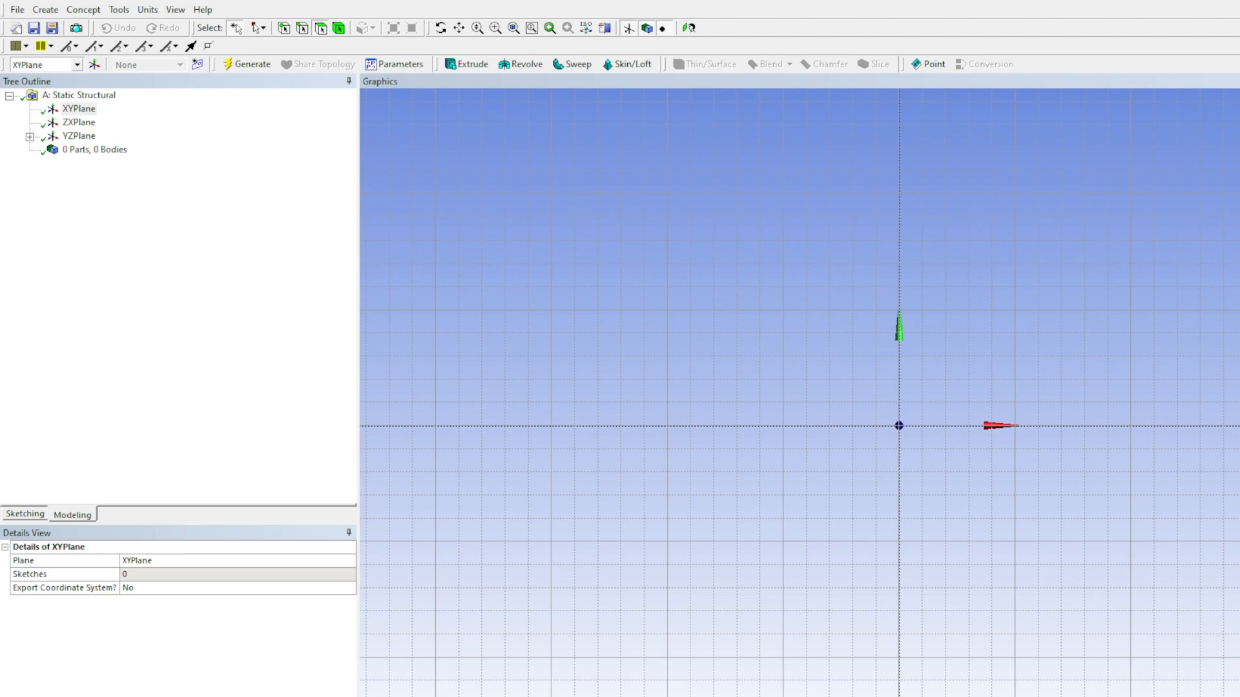
pyautogui.click(79, 108)
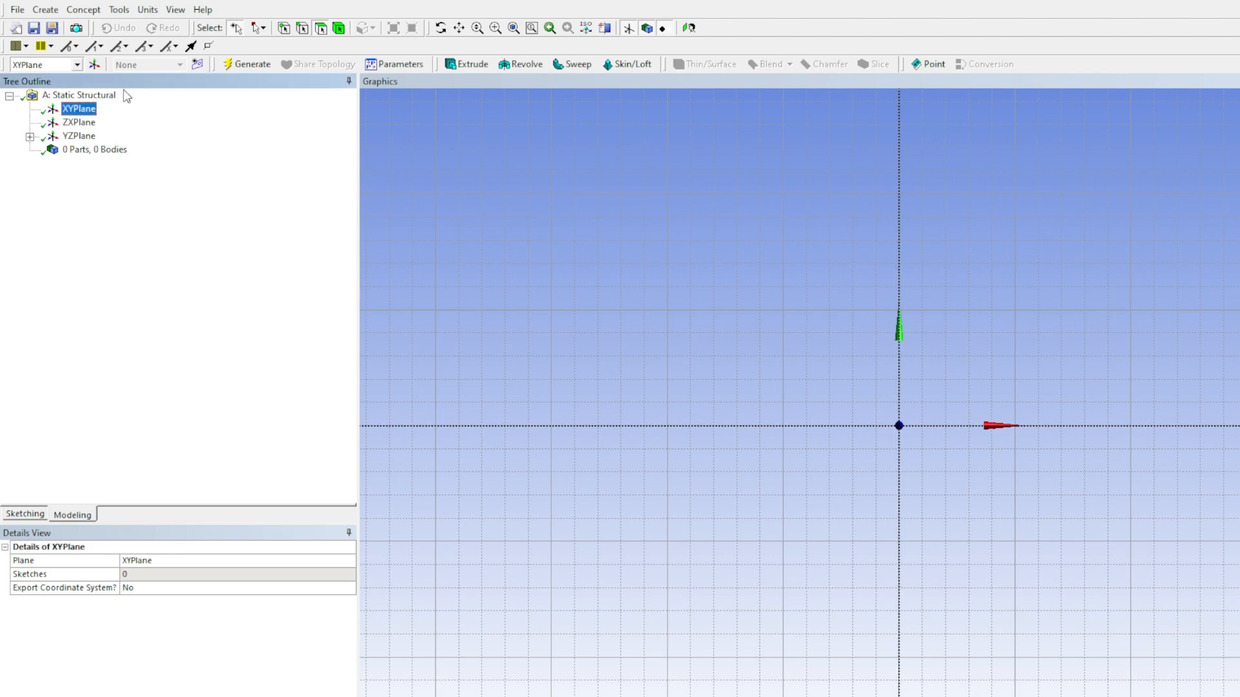
pyautogui.click(197, 65)
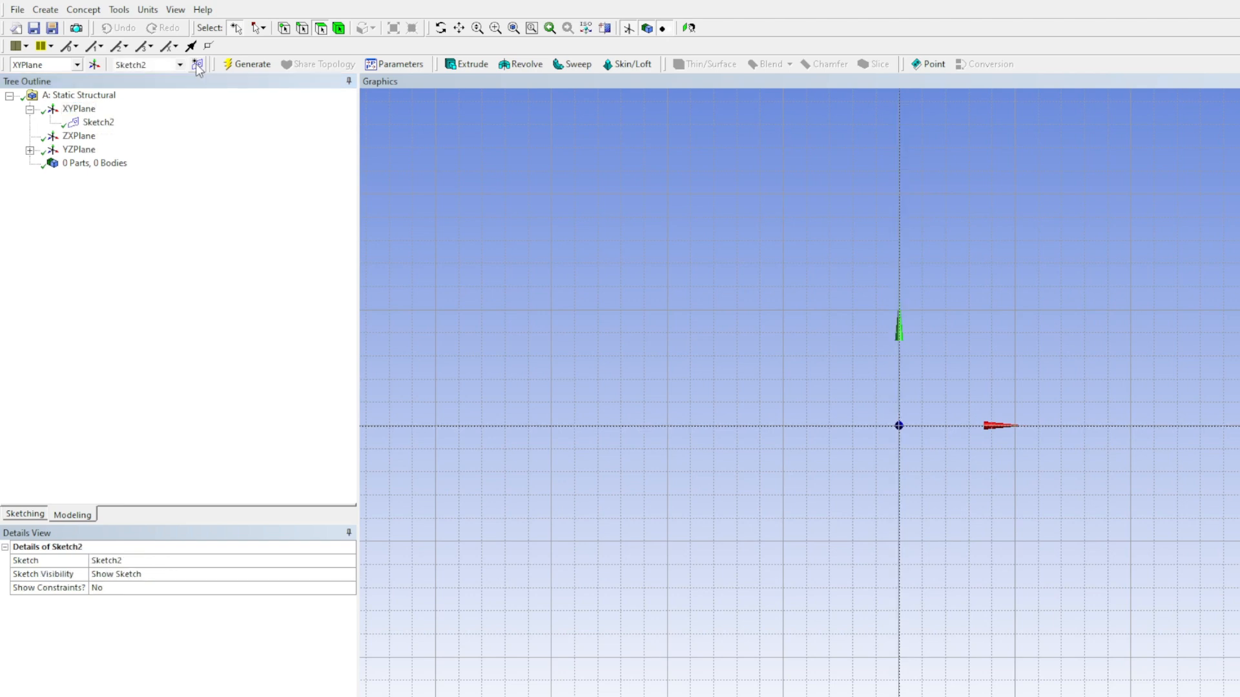
# Draw two concentric circles centred on the origin, about 28 mm and 40 mm in diameter
pyautogui.click(26, 514)
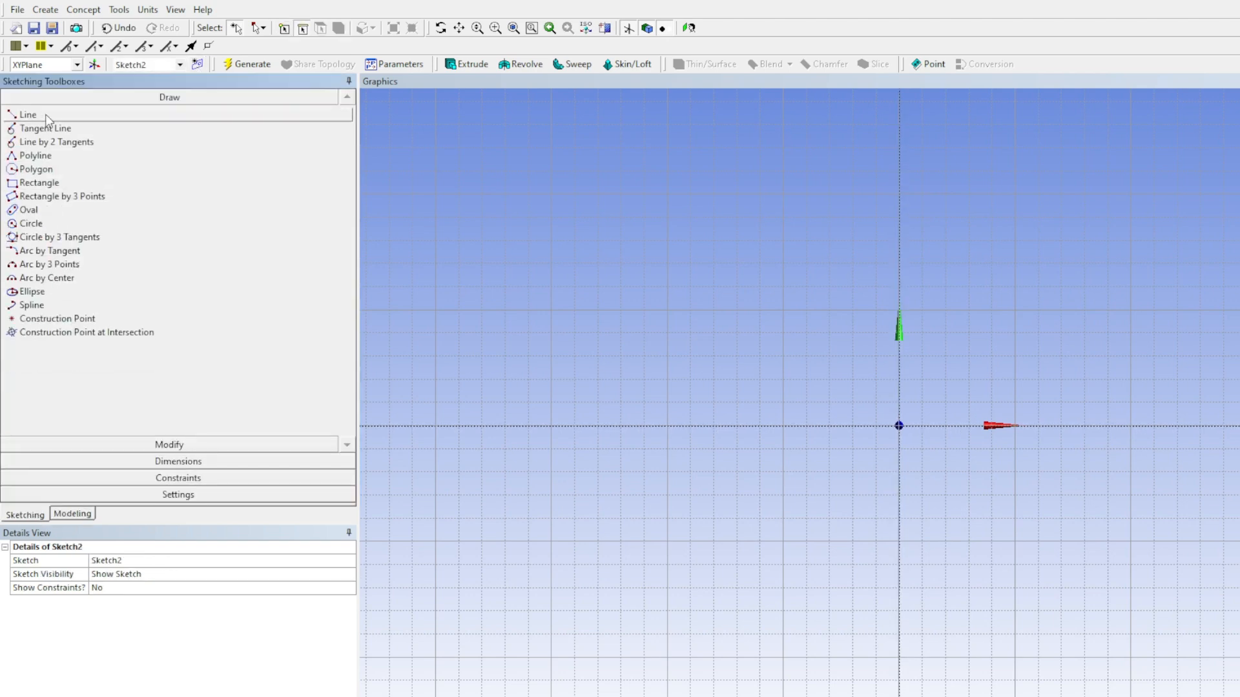
pyautogui.click(39, 224)
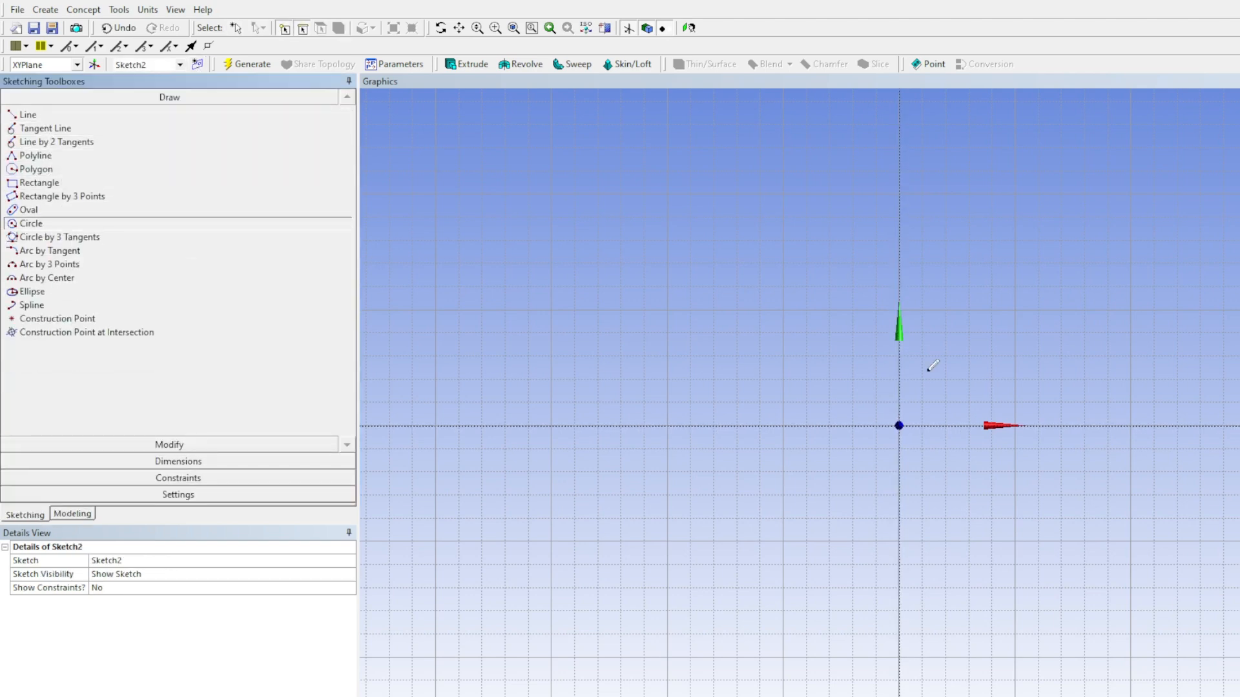
pyautogui.click(900, 425)
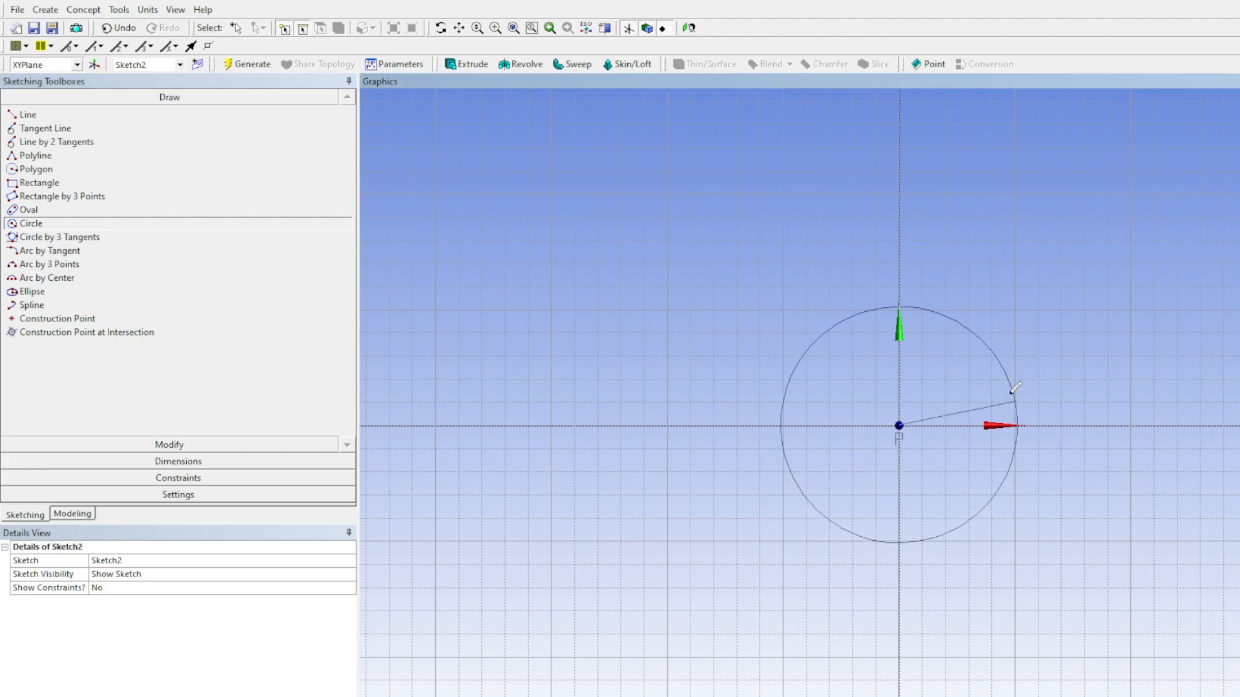
pyautogui.click(1062, 427)
pyautogui.click(899, 426)
pyautogui.click(1130, 426)
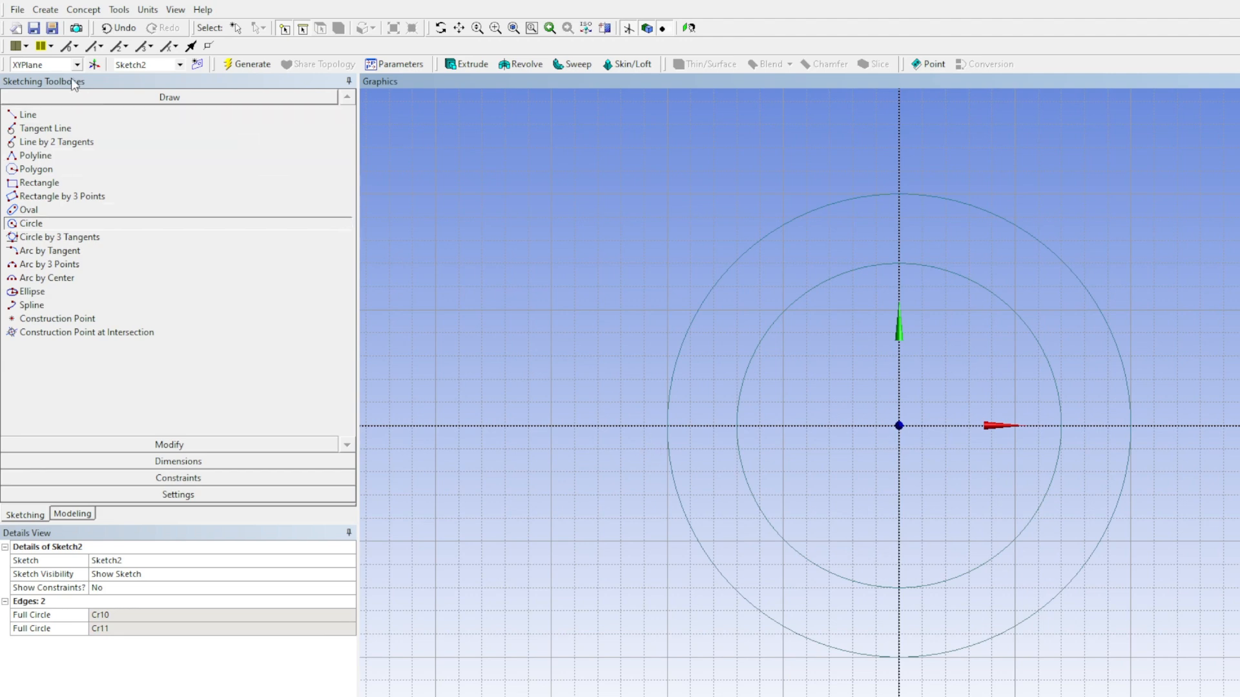
# Dimension the diameters of the inner and outer circles
pyautogui.click(174, 461)
pyautogui.click(996, 299)
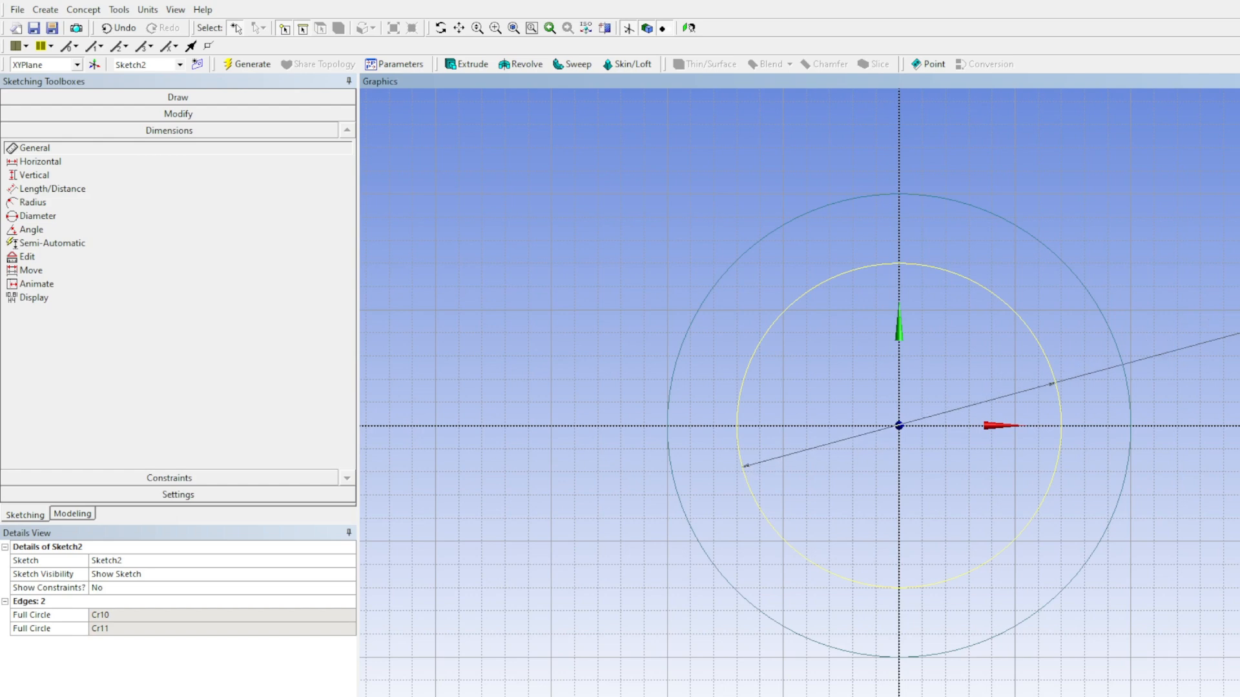
pyautogui.click(1235, 495)
pyautogui.click(1111, 333)
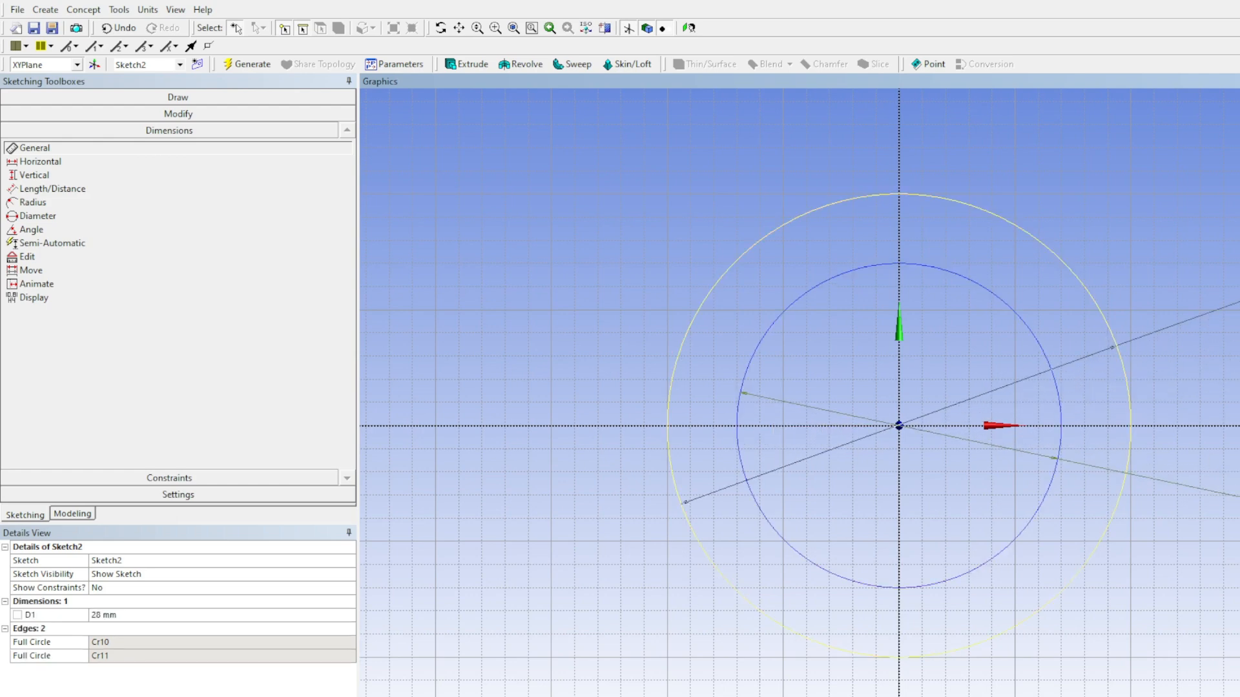
pyautogui.click(1235, 426)
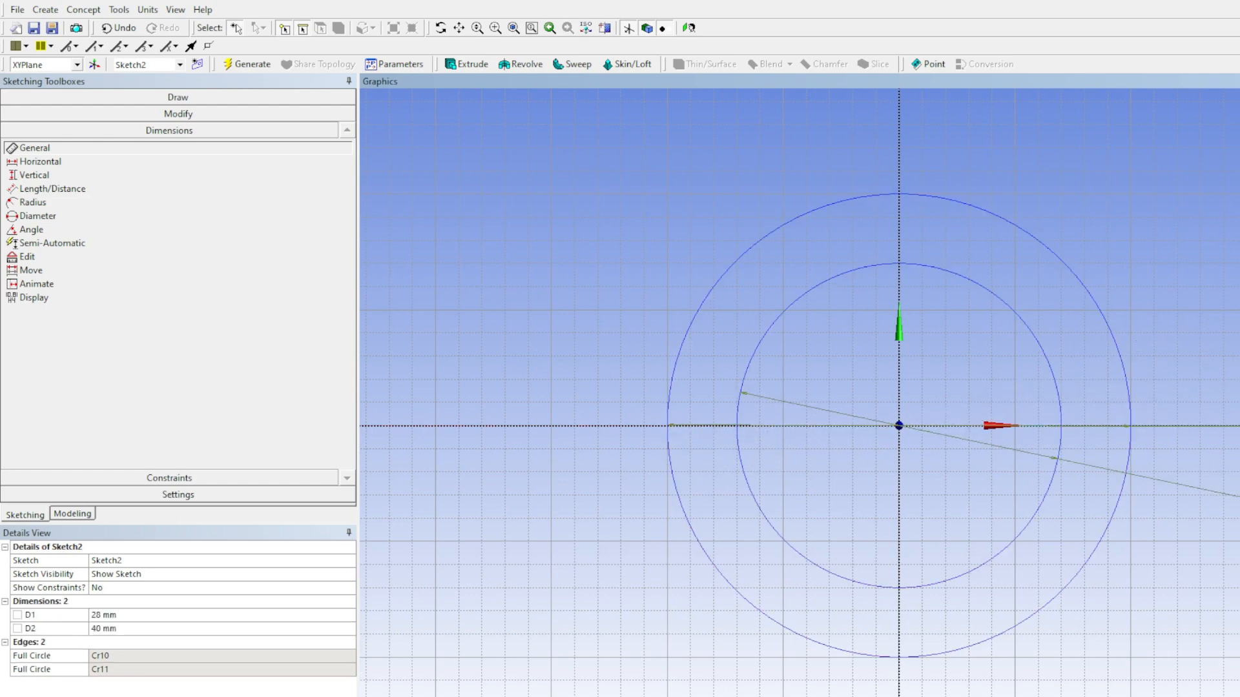
# Set the 28 mm circle's diameter to 50 mm and the 40 mm circle's to 70 mm, and generate the sketch
pyautogui.click(148, 615)
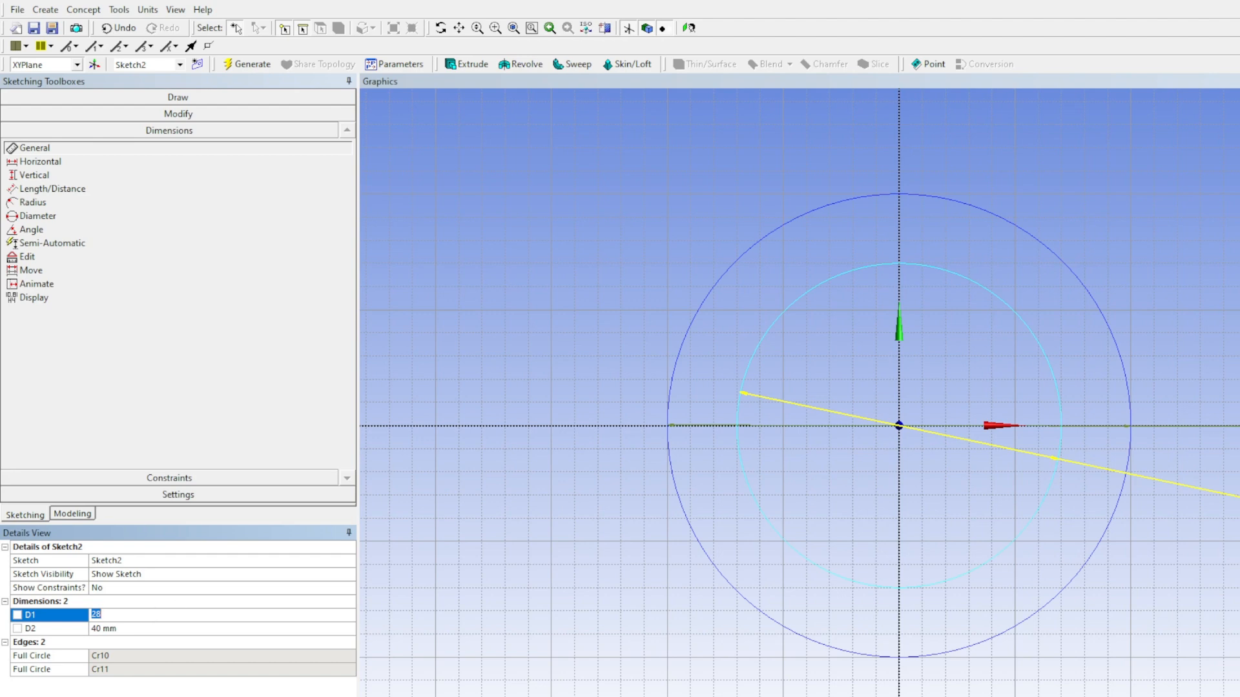
pyautogui.press('Return')
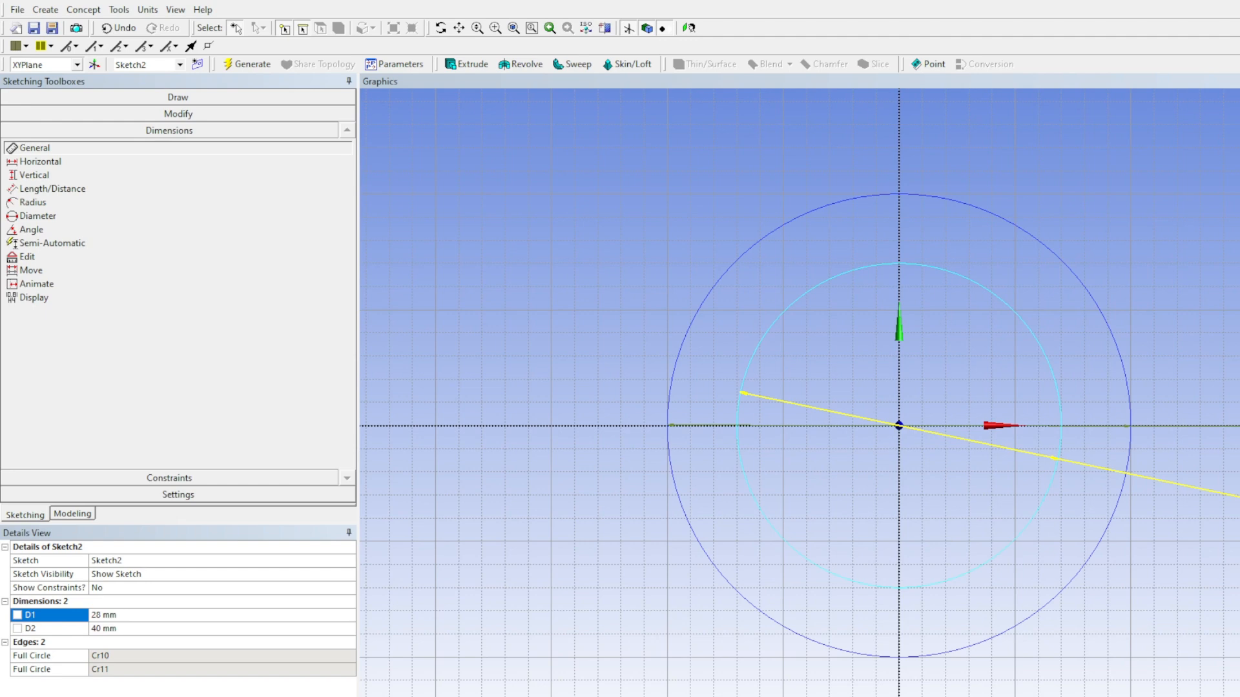
pyautogui.click(256, 616)
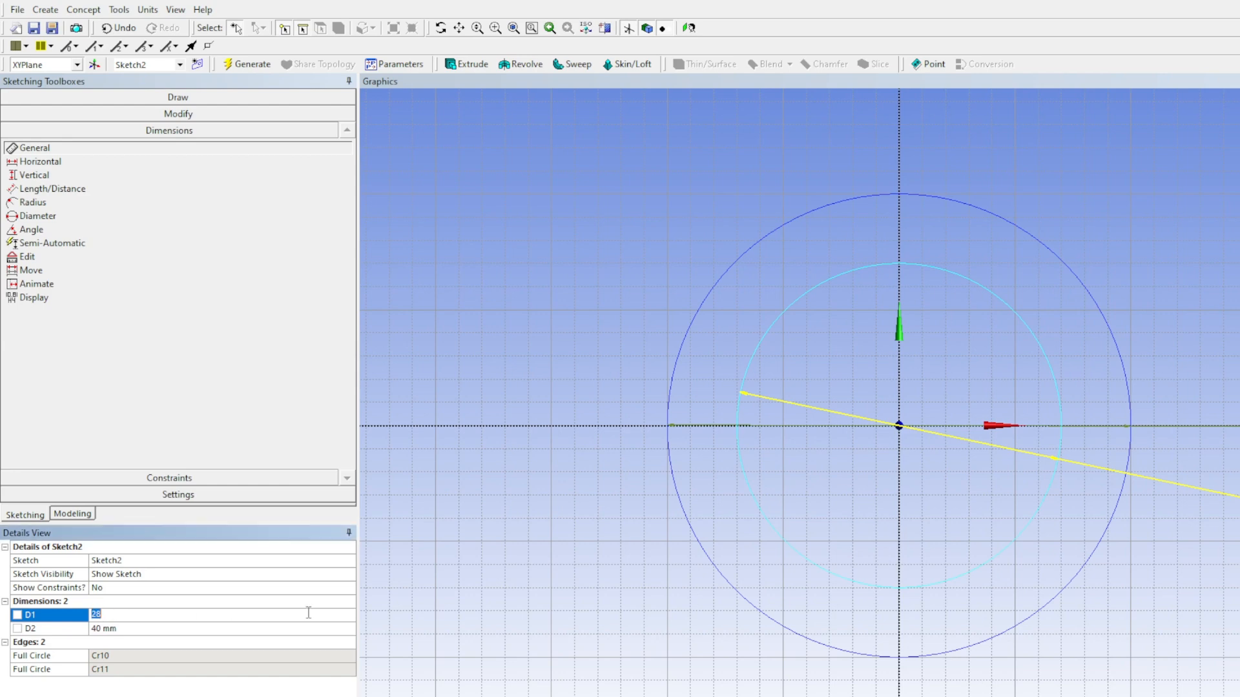
pyautogui.press('Return')
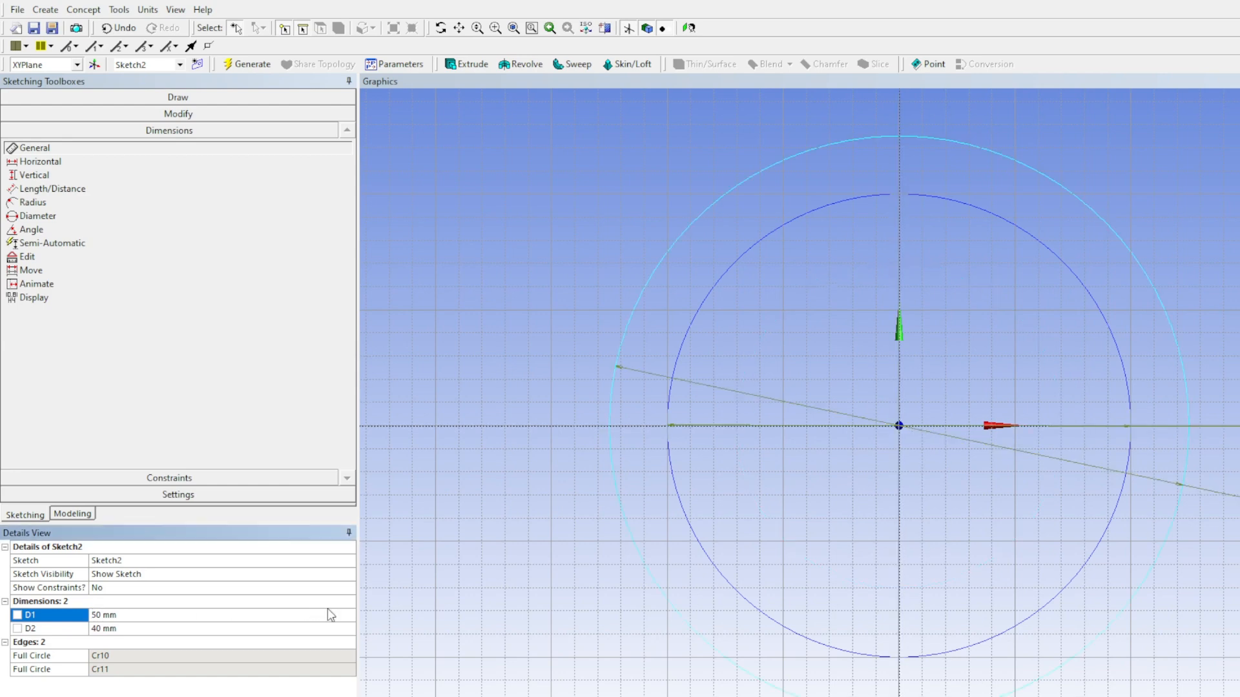
pyautogui.click(136, 629)
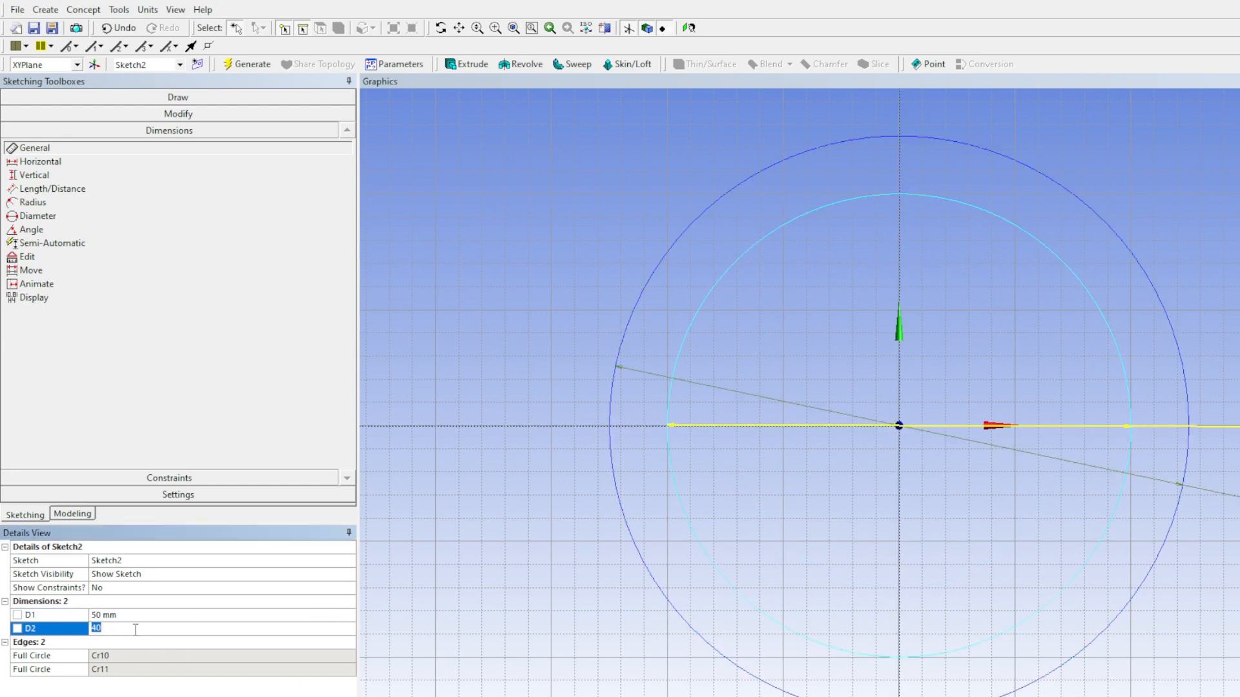
pyautogui.write('7')
pyautogui.press('Return')
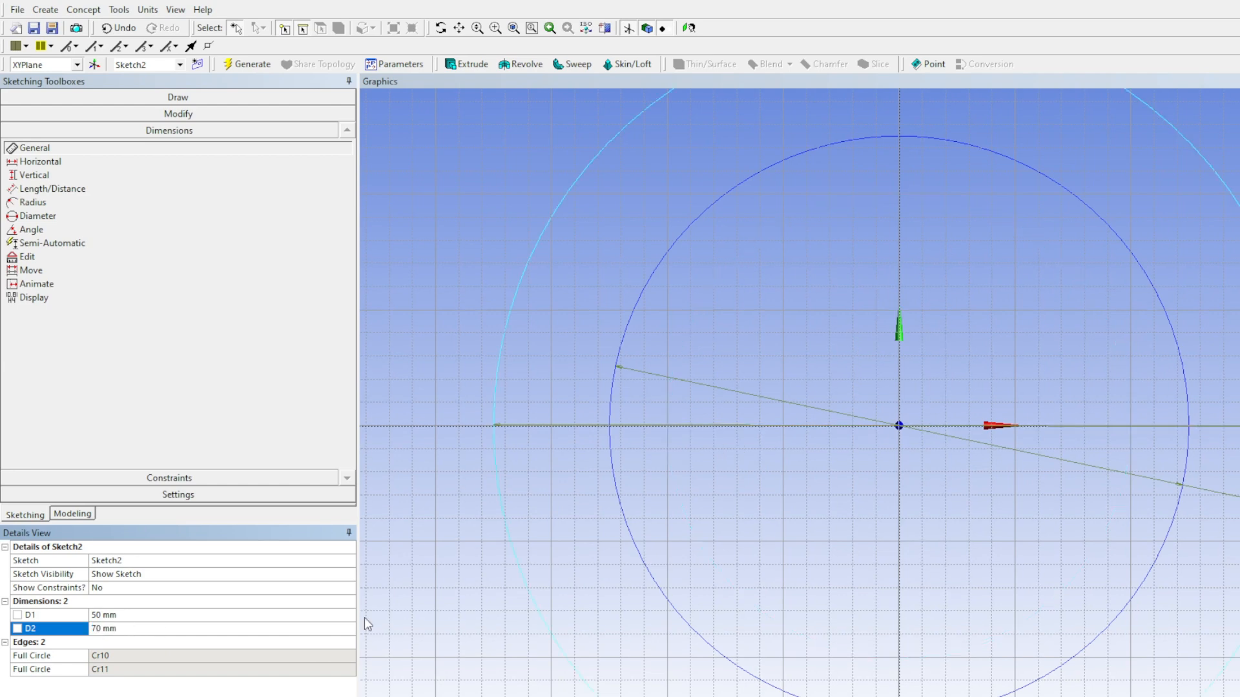
pyautogui.moveTo(710, 335)
pyautogui.mouseDown(button='middle')
pyautogui.moveTo(714, 324)
pyautogui.moveTo(733, 358)
pyautogui.moveTo(824, 432)
pyautogui.moveTo(816, 382)
pyautogui.mouseUp(button='middle')
pyautogui.click(248, 63)
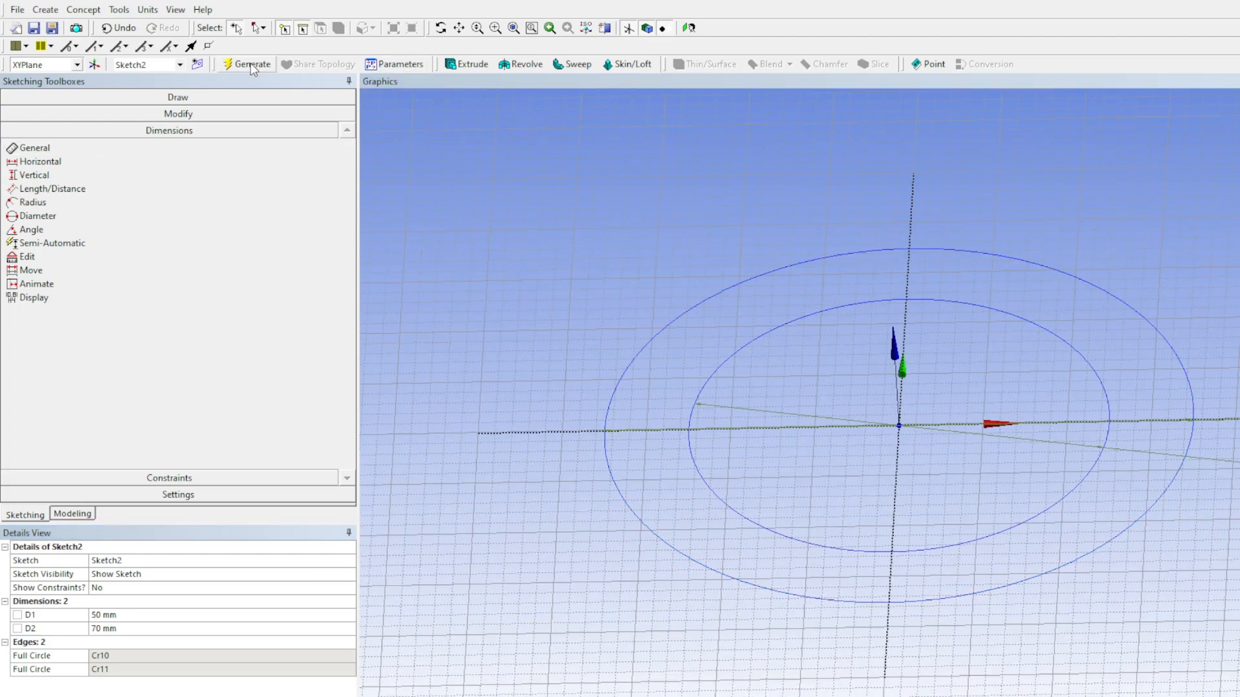
# Extrude the two-circle sketch 150 mm along its normal as added material and generate the hollow pipe
pyautogui.click(471, 63)
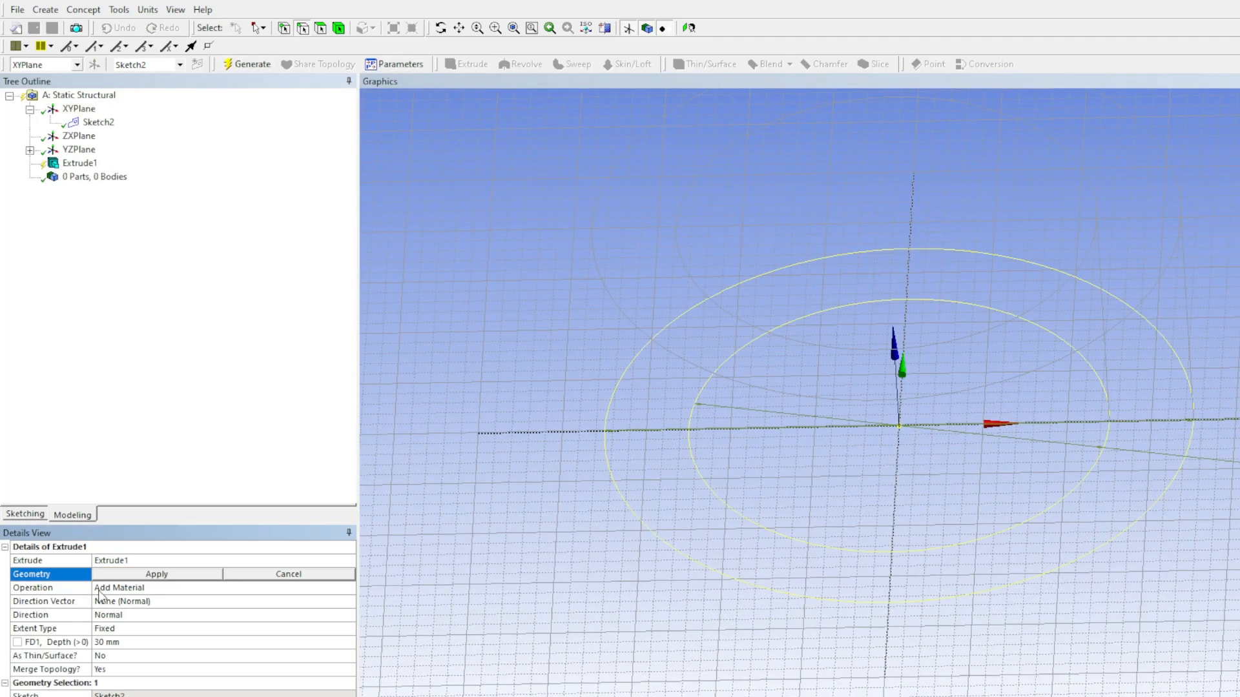
pyautogui.click(136, 575)
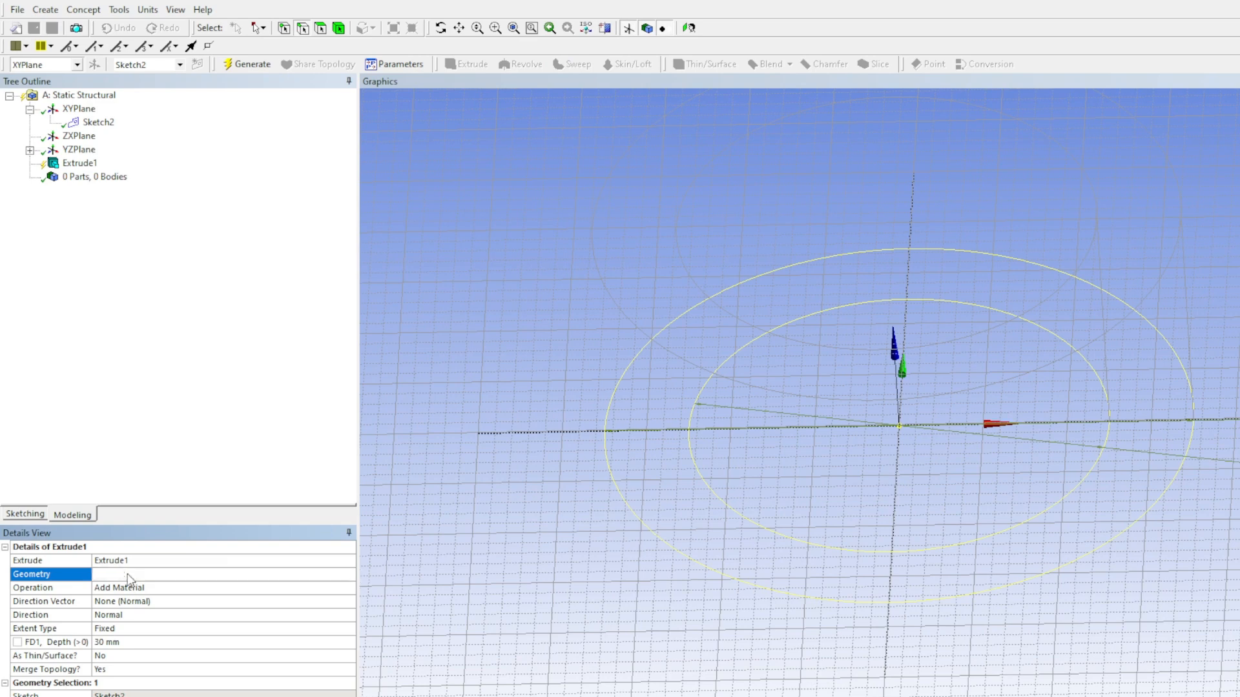
pyautogui.click(113, 643)
pyautogui.write('150')
pyautogui.press('Return')
pyautogui.click(246, 64)
pyautogui.moveTo(839, 434); pyautogui.dragTo(835, 545, button='middle')
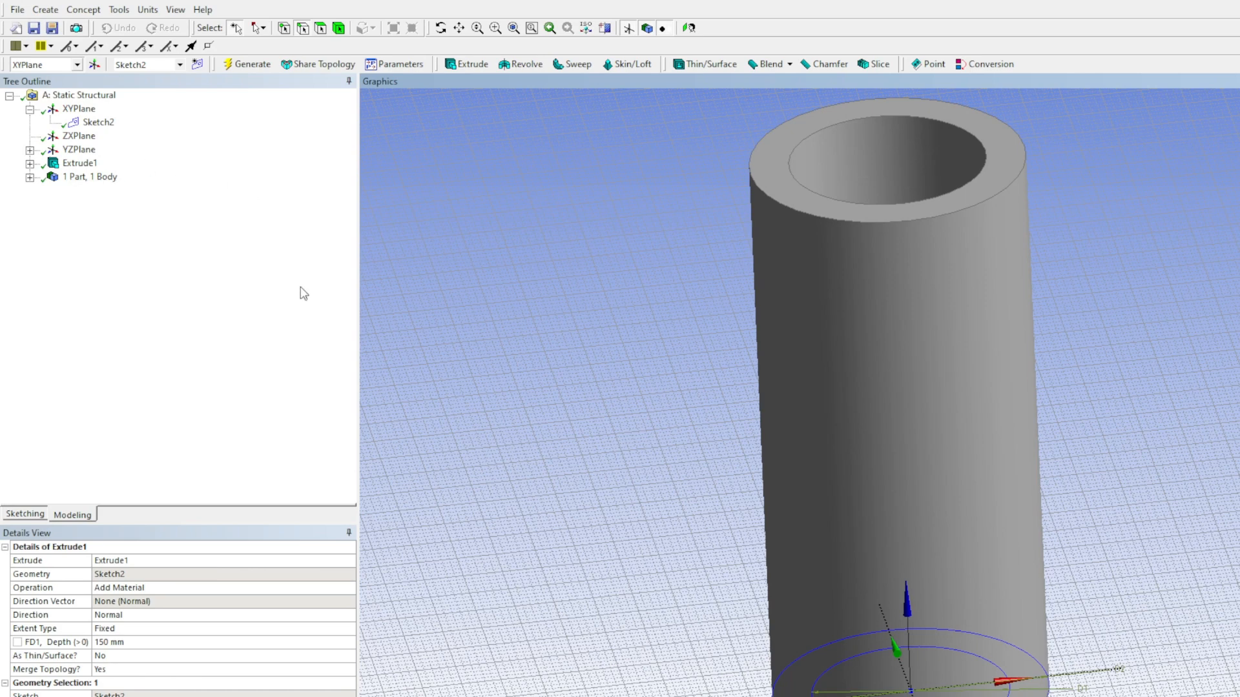
# Create a new plane based on the XY plane with a Global Z offset of 75 mm
pyautogui.click(59, 29)
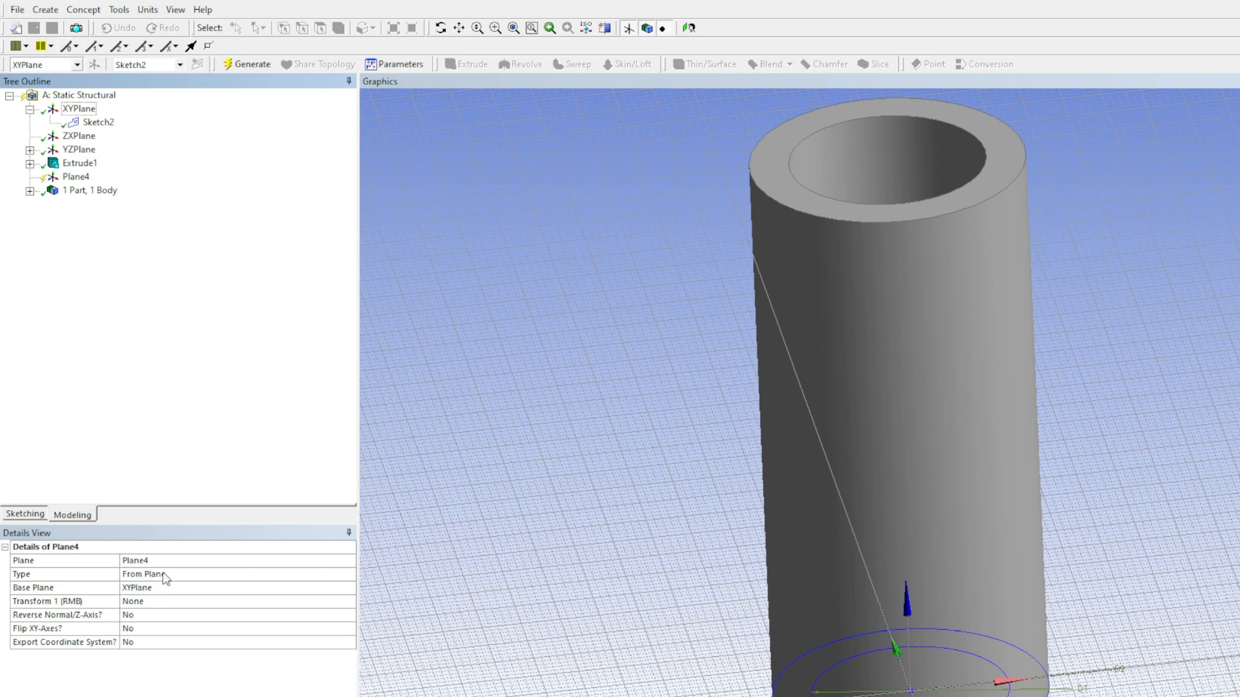
pyautogui.click(132, 591)
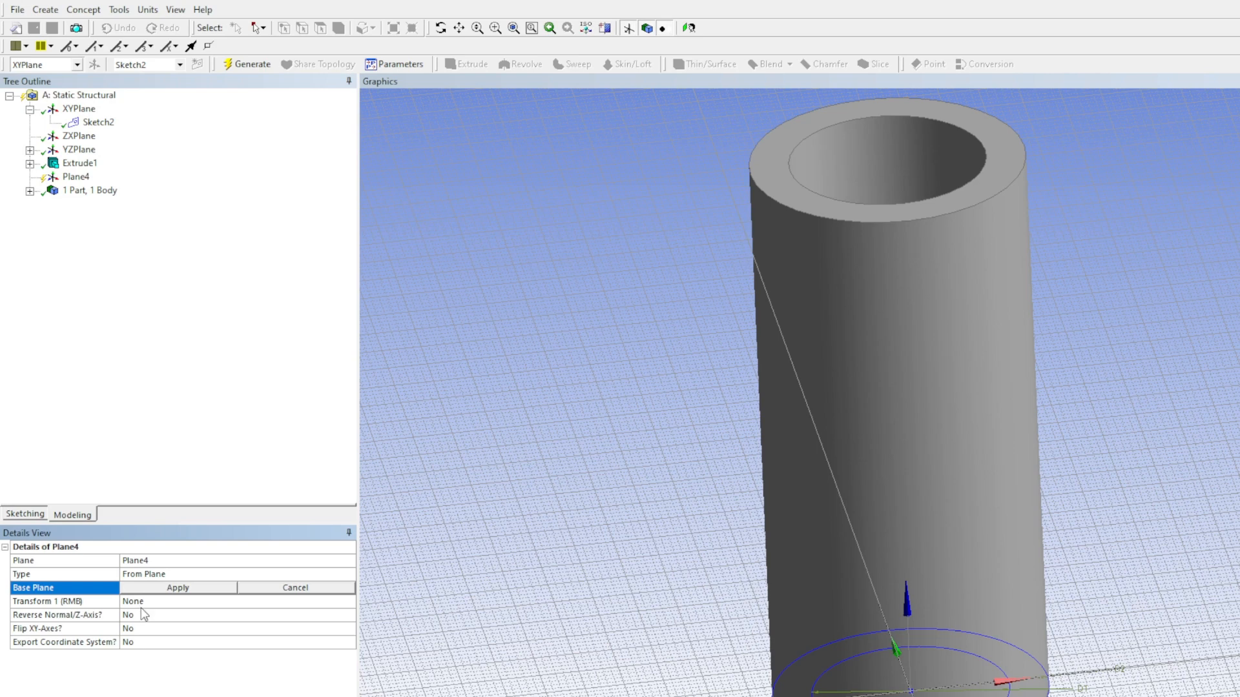
pyautogui.click(138, 602)
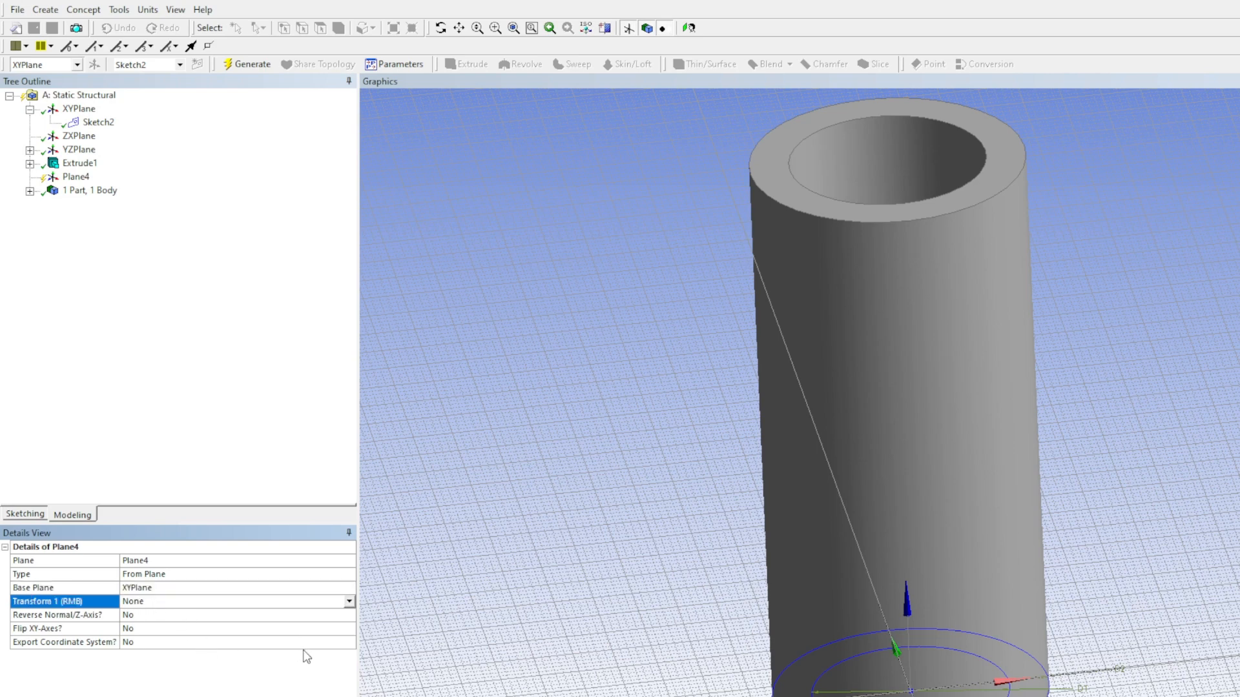
pyautogui.click(239, 658)
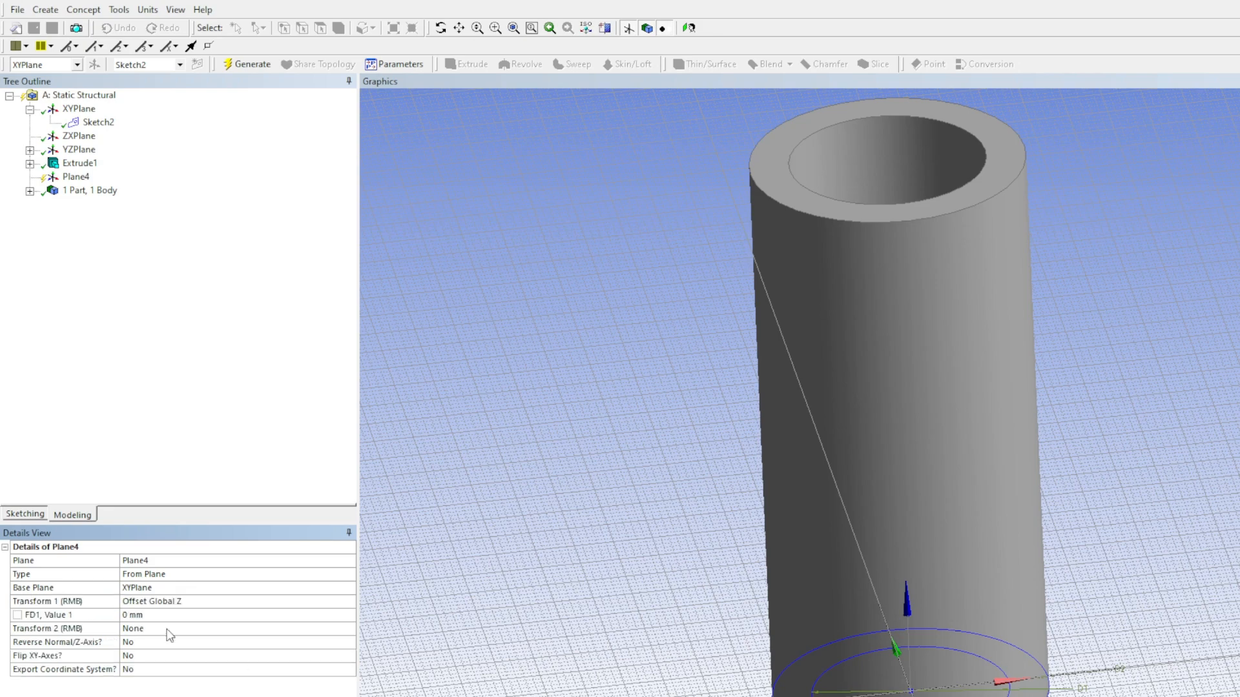
pyautogui.click(144, 616)
pyautogui.write('75')
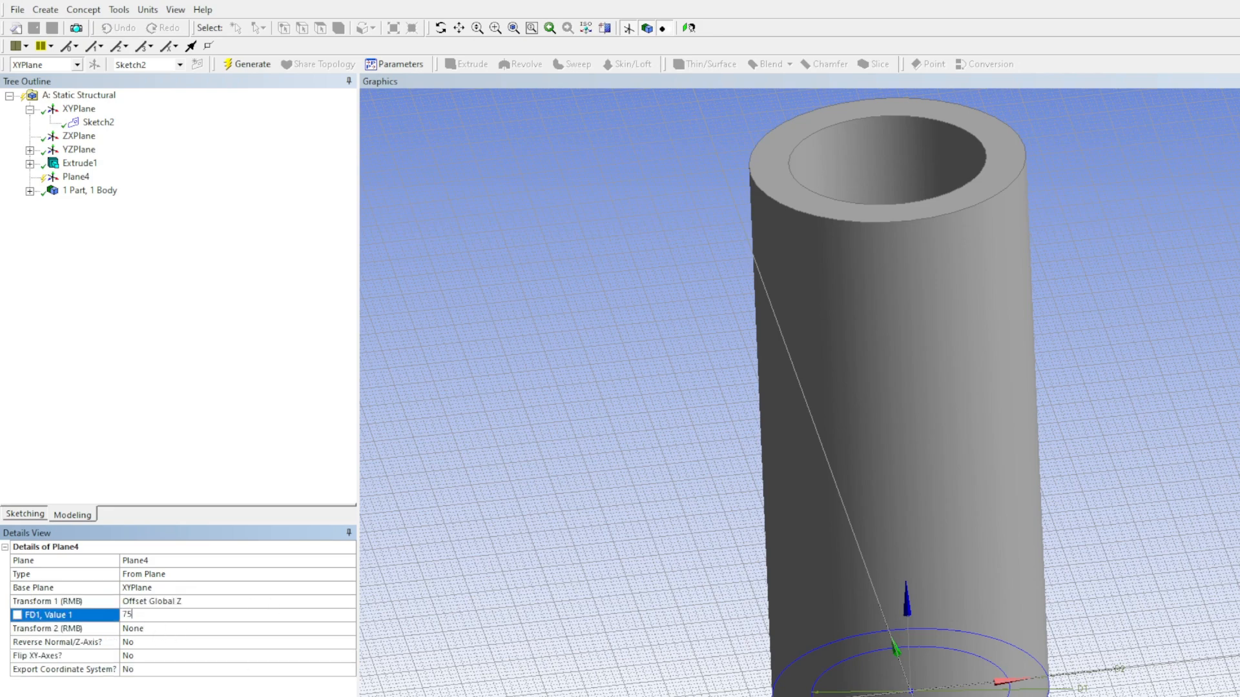
pyautogui.press('Return')
# Set the new plane's Global Z offset to 150 mm and generate the plane at the pipe's upper end
pyautogui.moveTo(765, 658); pyautogui.dragTo(764, 602, button='middle')
pyautogui.click(129, 615)
pyautogui.write('150')
pyautogui.press('Return')
pyautogui.moveTo(788, 465); pyautogui.dragTo(718, 507, button='middle')
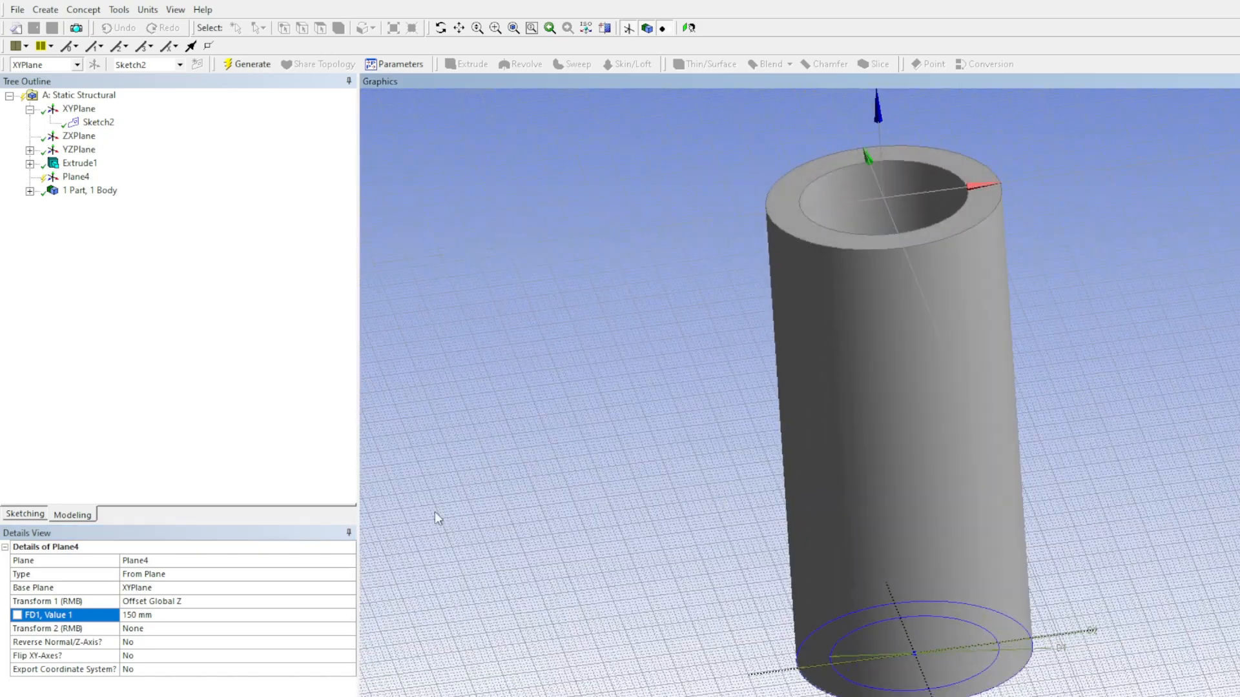
pyautogui.click(247, 64)
pyautogui.moveTo(620, 323)
pyautogui.mouseDown(button='middle')
pyautogui.moveTo(678, 346)
pyautogui.moveTo(641, 317)
pyautogui.moveTo(665, 343)
pyautogui.mouseUp(button='middle')
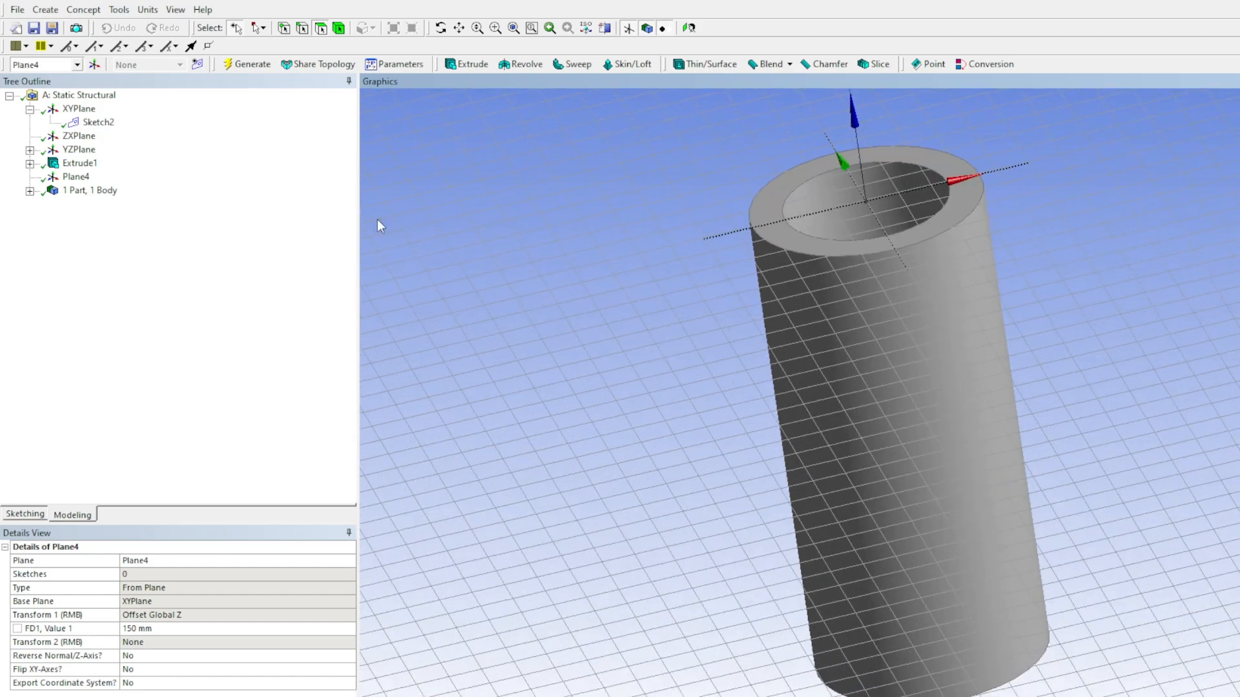
# Start a sketch on the offset plane and draw an origin-centred circle larger than the pipe's outer diameter
pyautogui.click(76, 178)
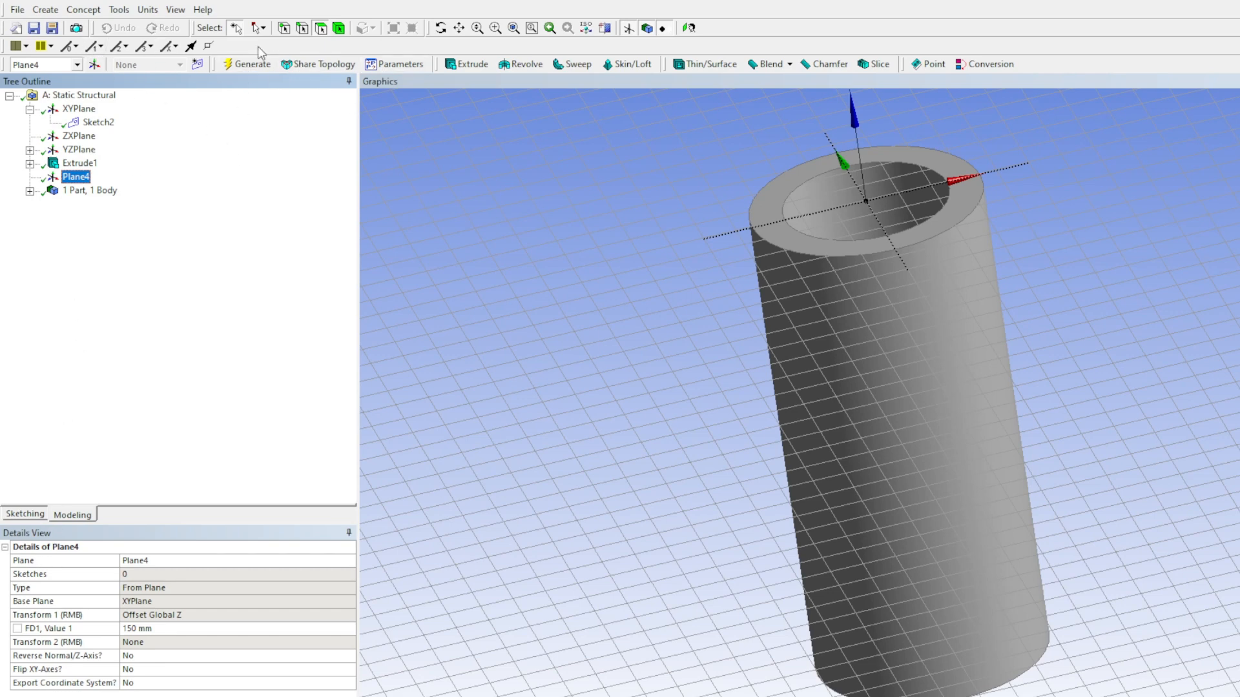
pyautogui.click(197, 64)
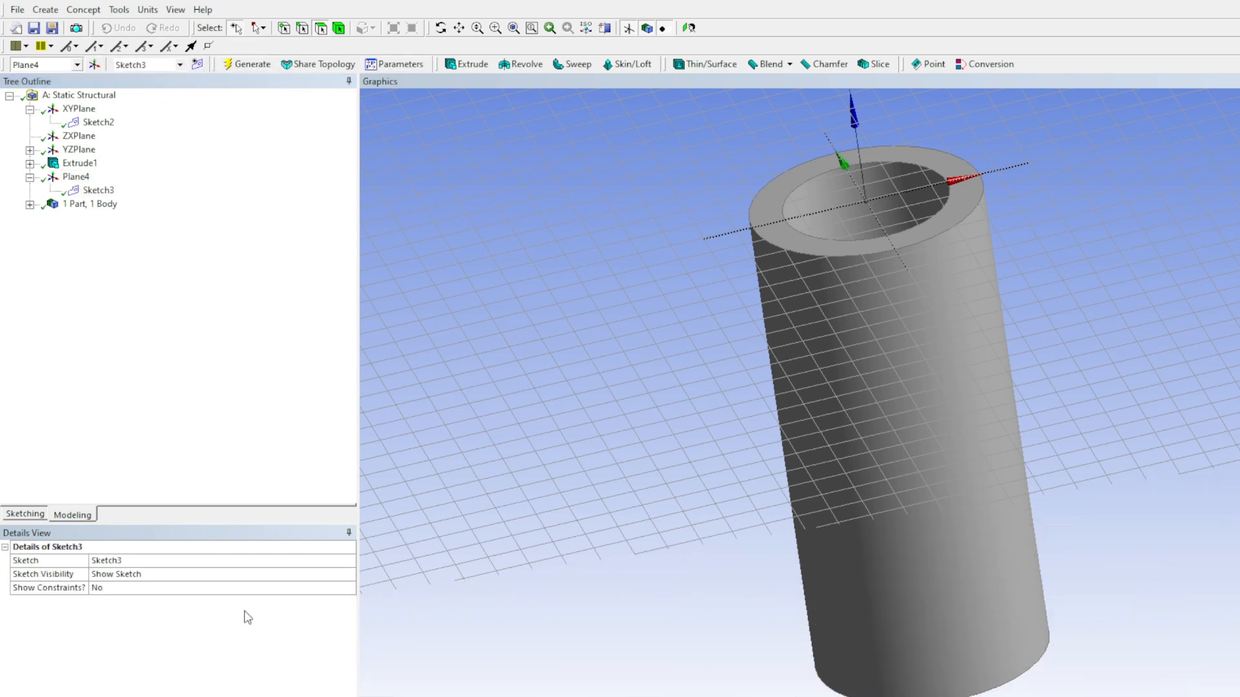
pyautogui.click(26, 514)
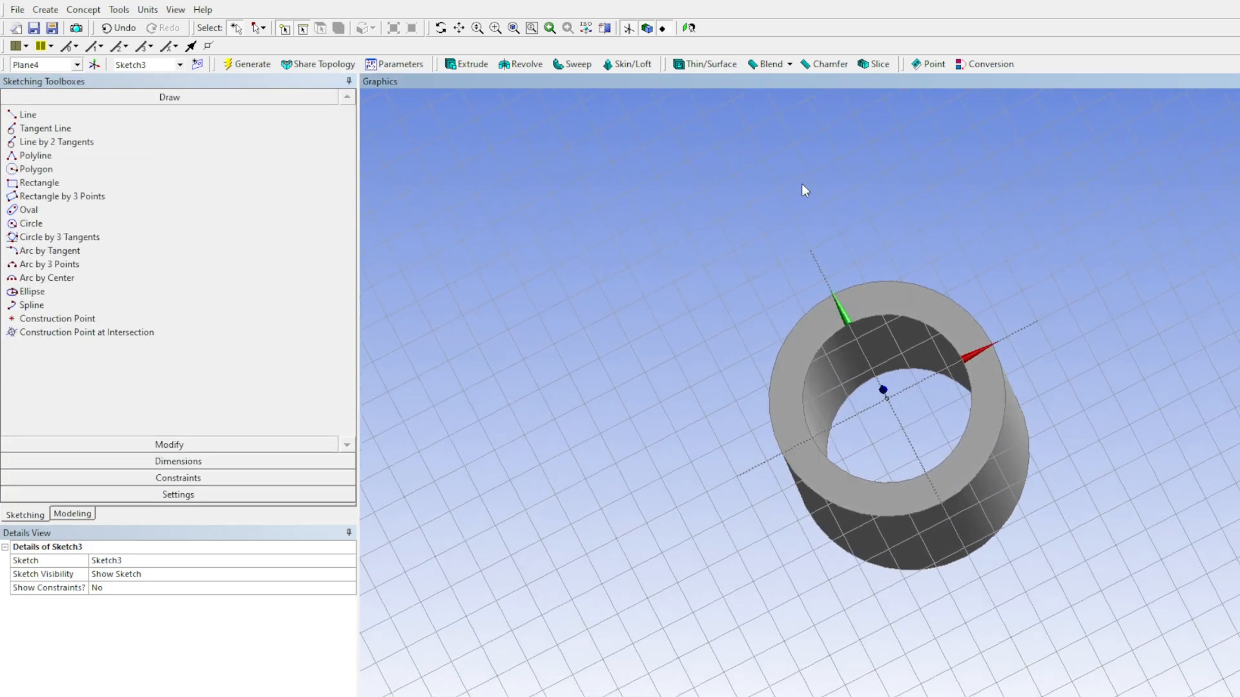
pyautogui.click(689, 28)
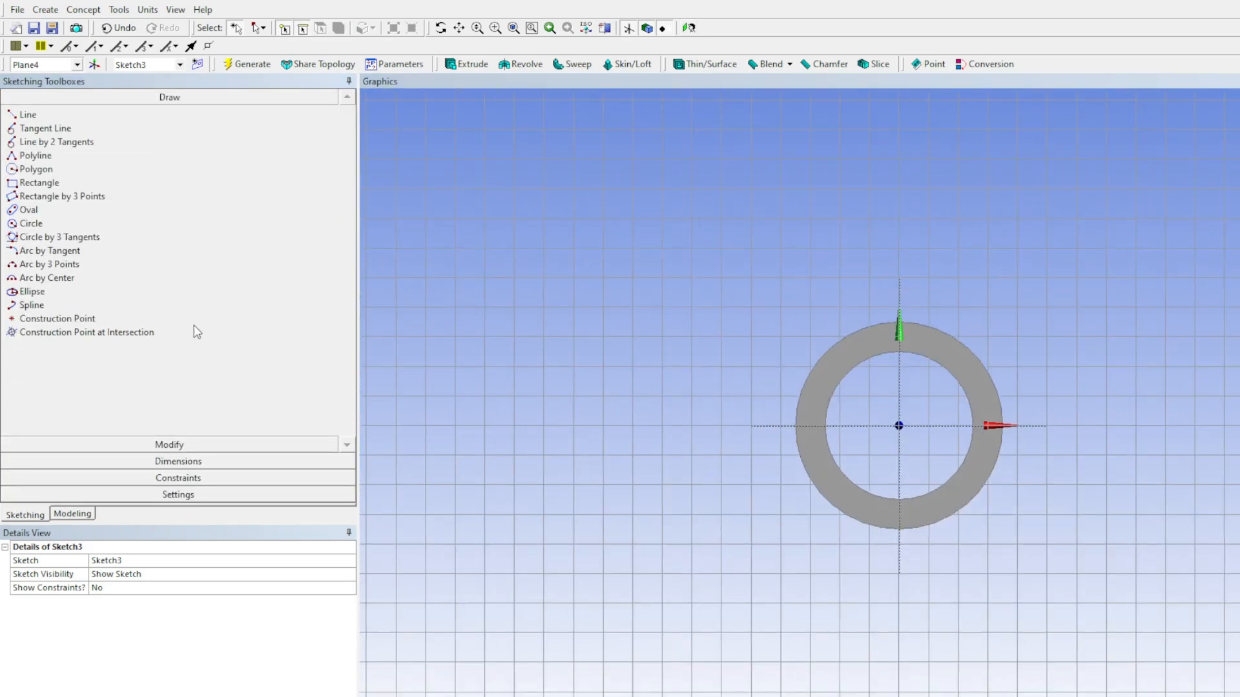
pyautogui.click(29, 226)
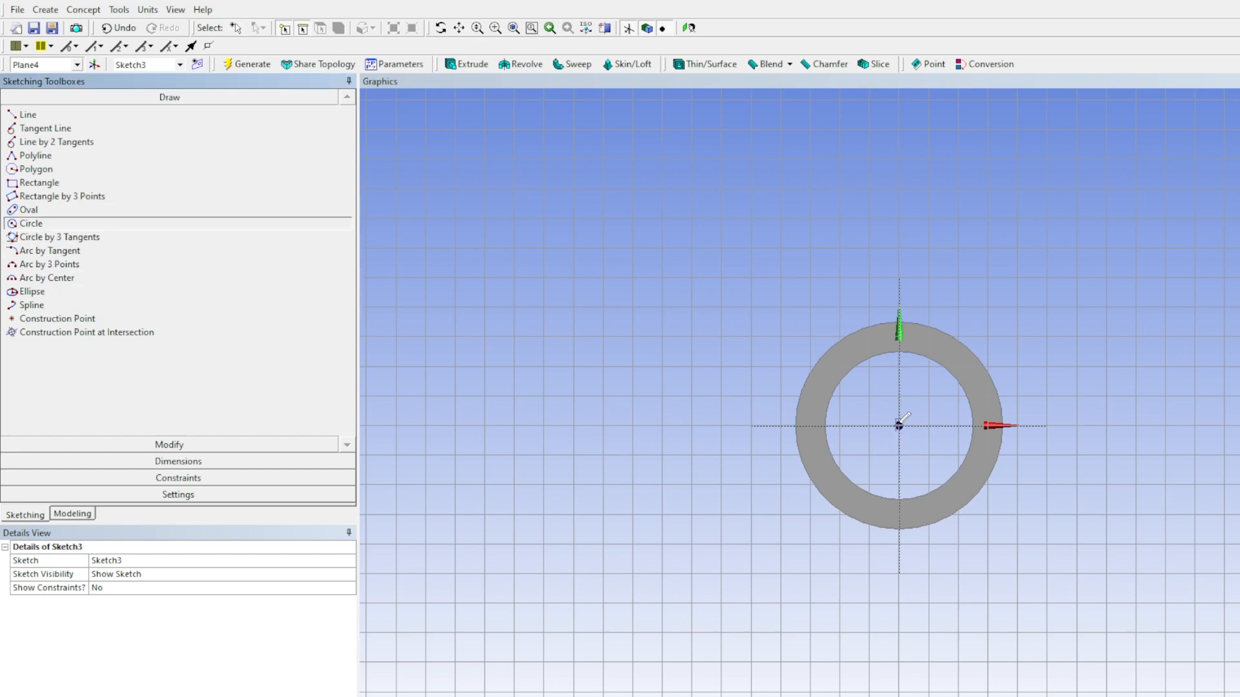
pyautogui.scroll(5, 899, 424)
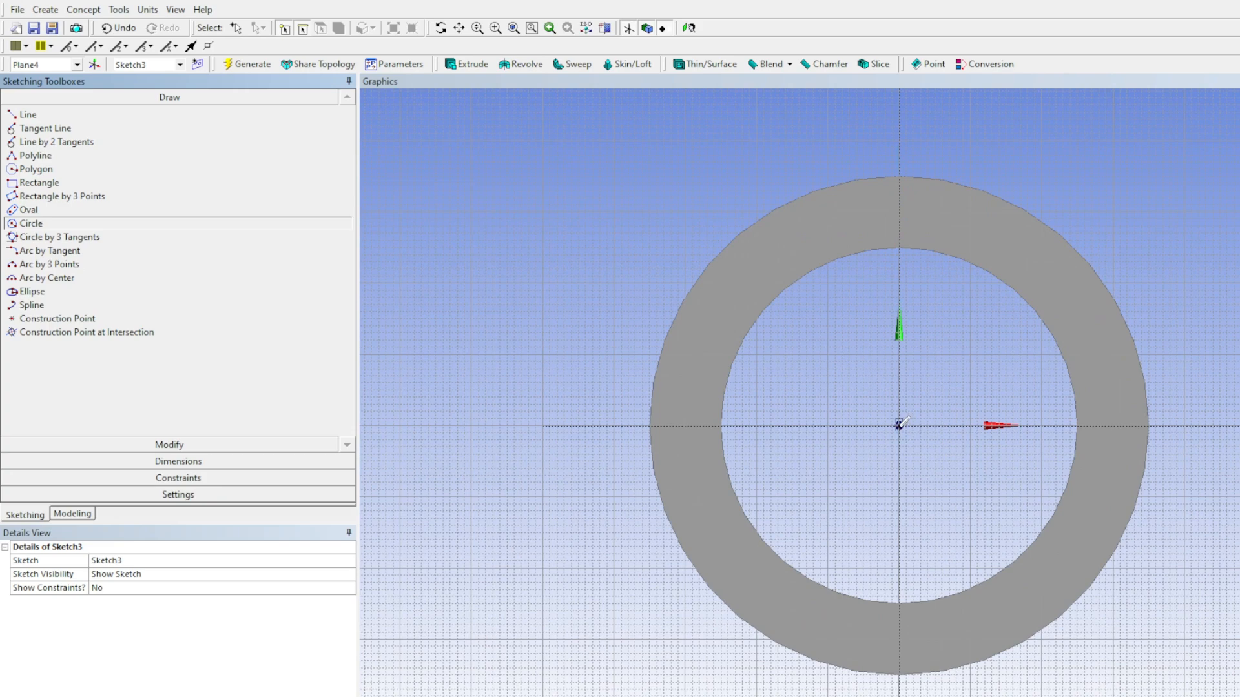
pyautogui.scroll(5, 900, 423)
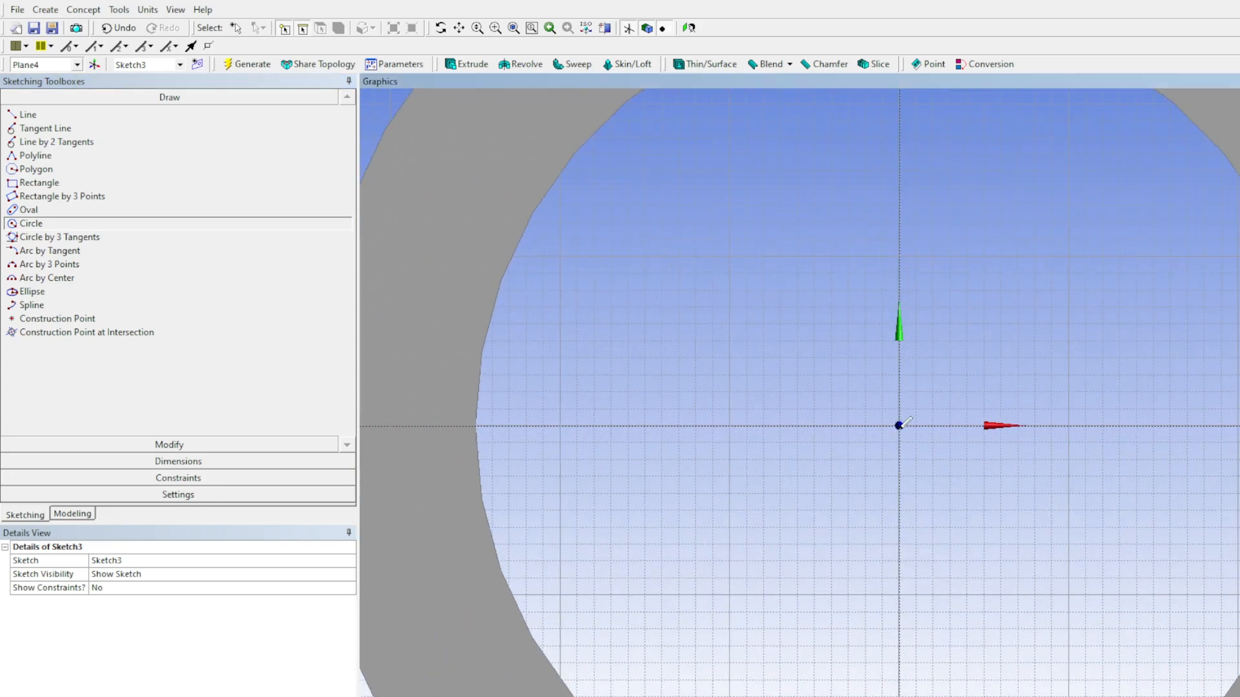
pyautogui.scroll(-5, 938, 424)
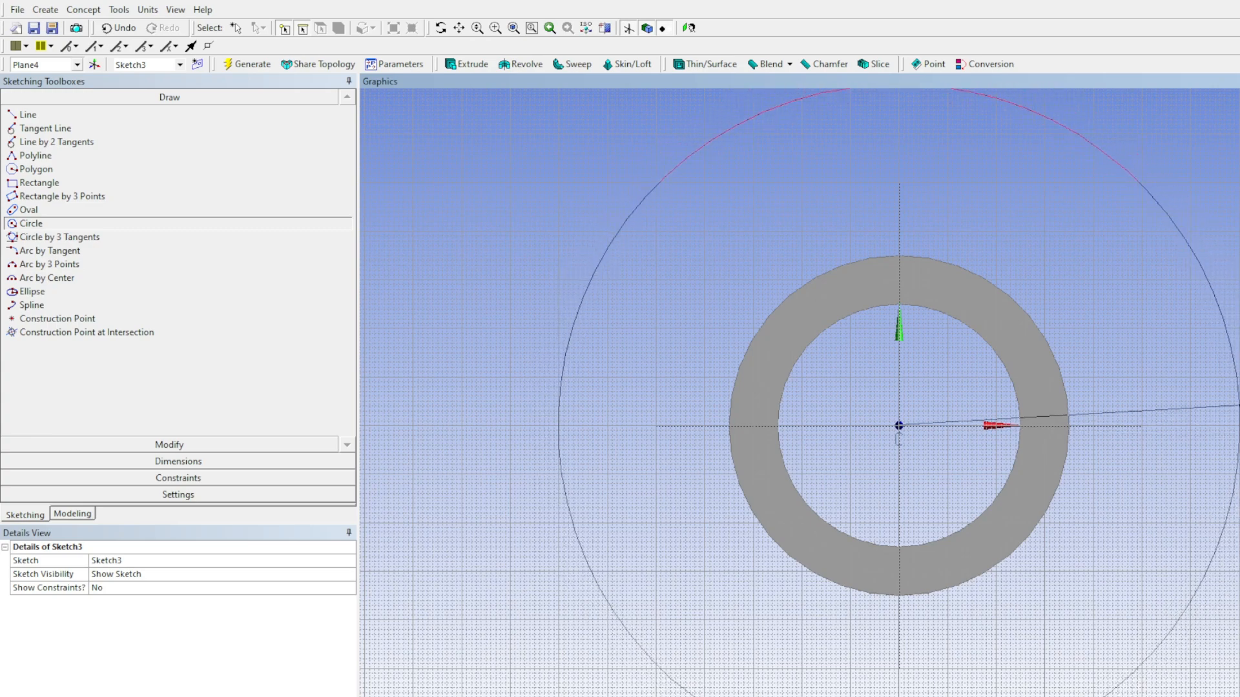
pyautogui.click(1228, 423)
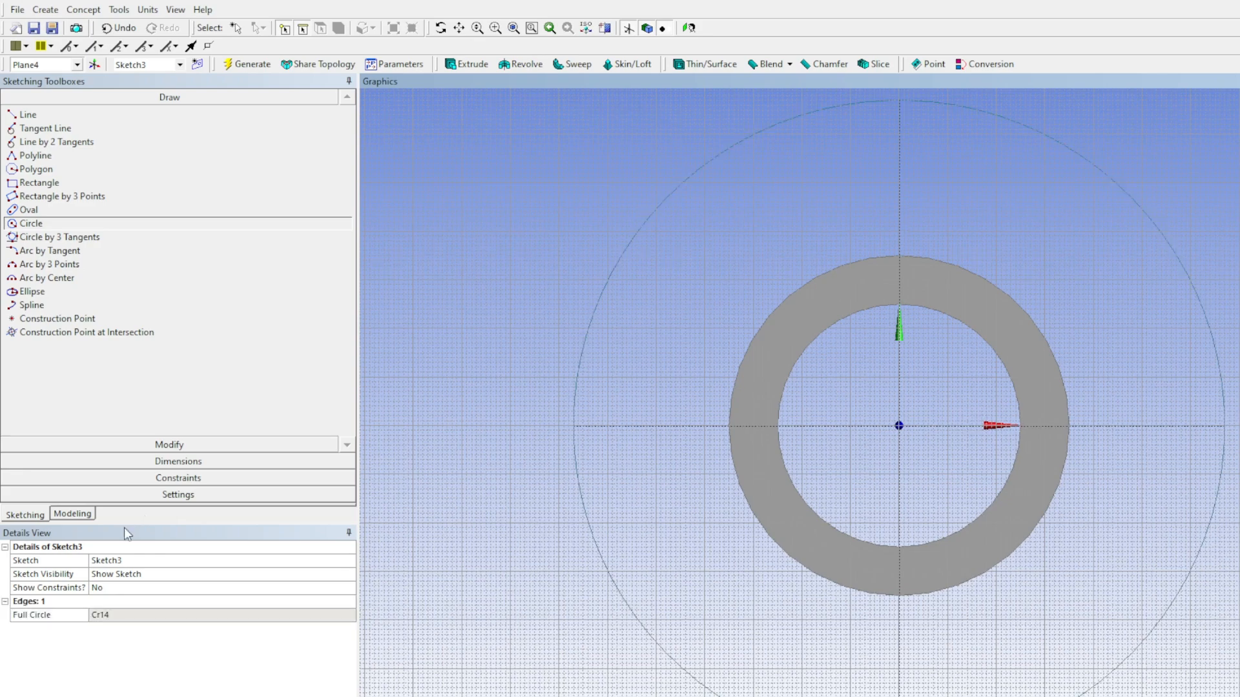
# Dimension the large flange circle with a diameter of 120 mm
pyautogui.click(169, 461)
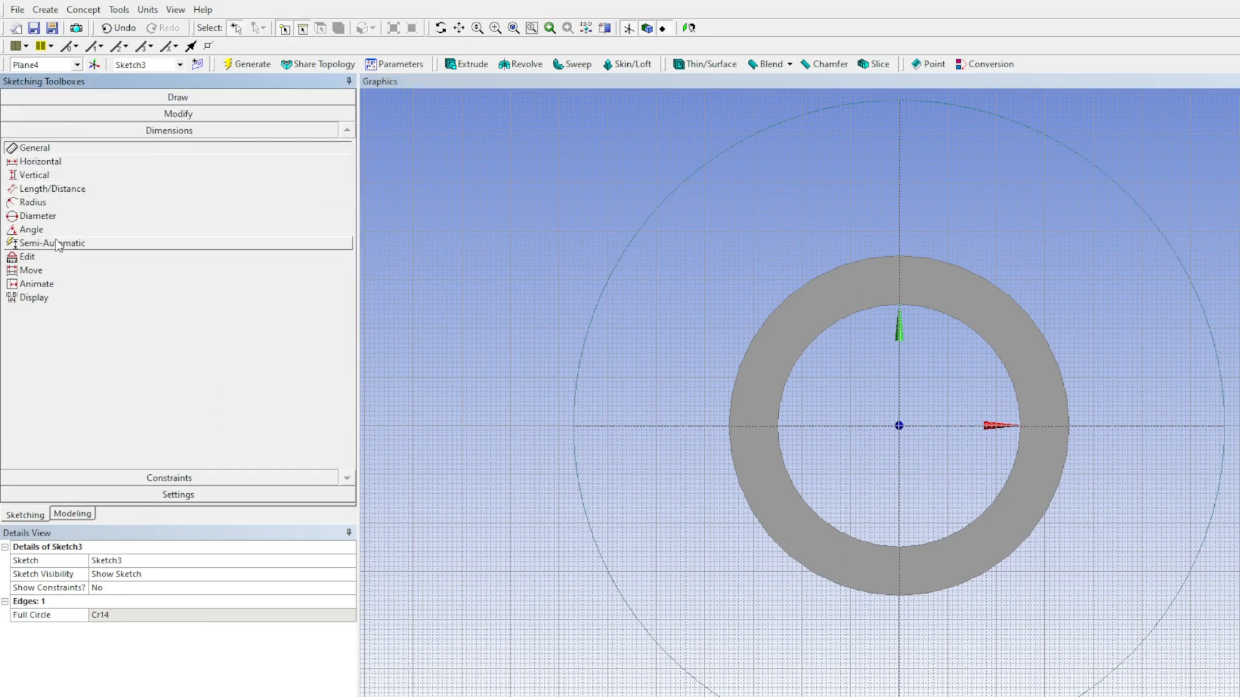
pyautogui.click(1210, 301)
pyautogui.click(145, 614)
pyautogui.write('120')
pyautogui.press('Return')
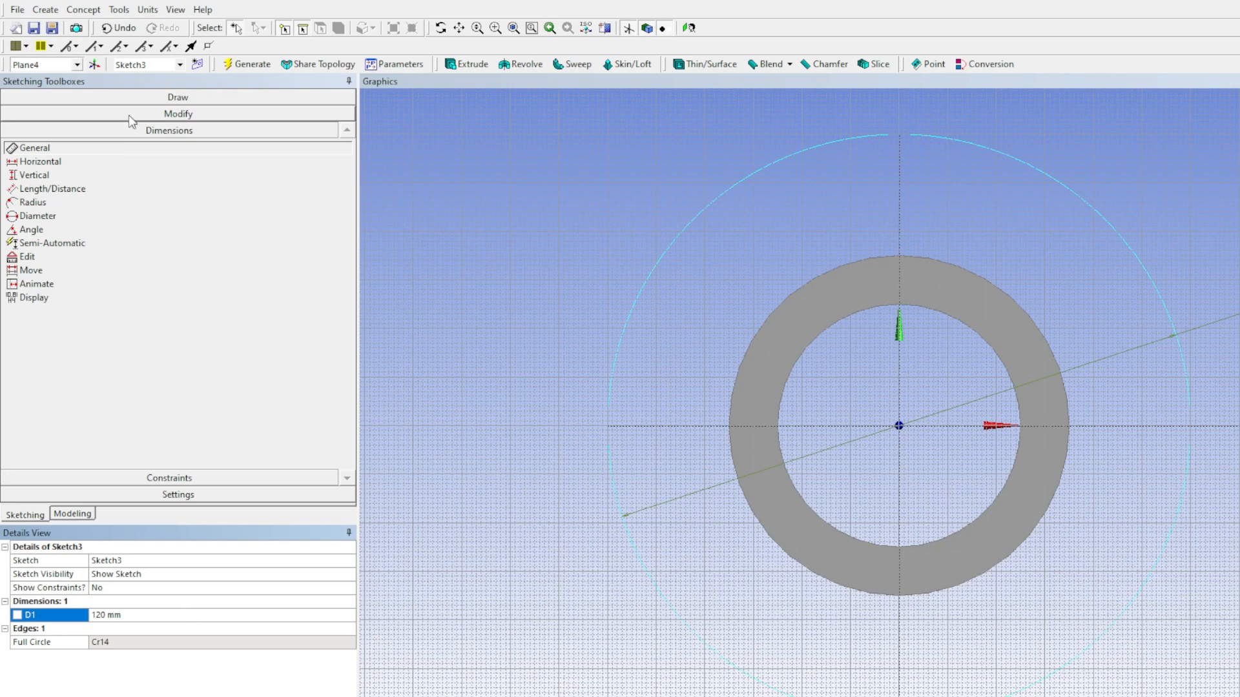
# Draw a second circle centred on the origin that coincides with the pipe's outer edge
pyautogui.click(165, 97)
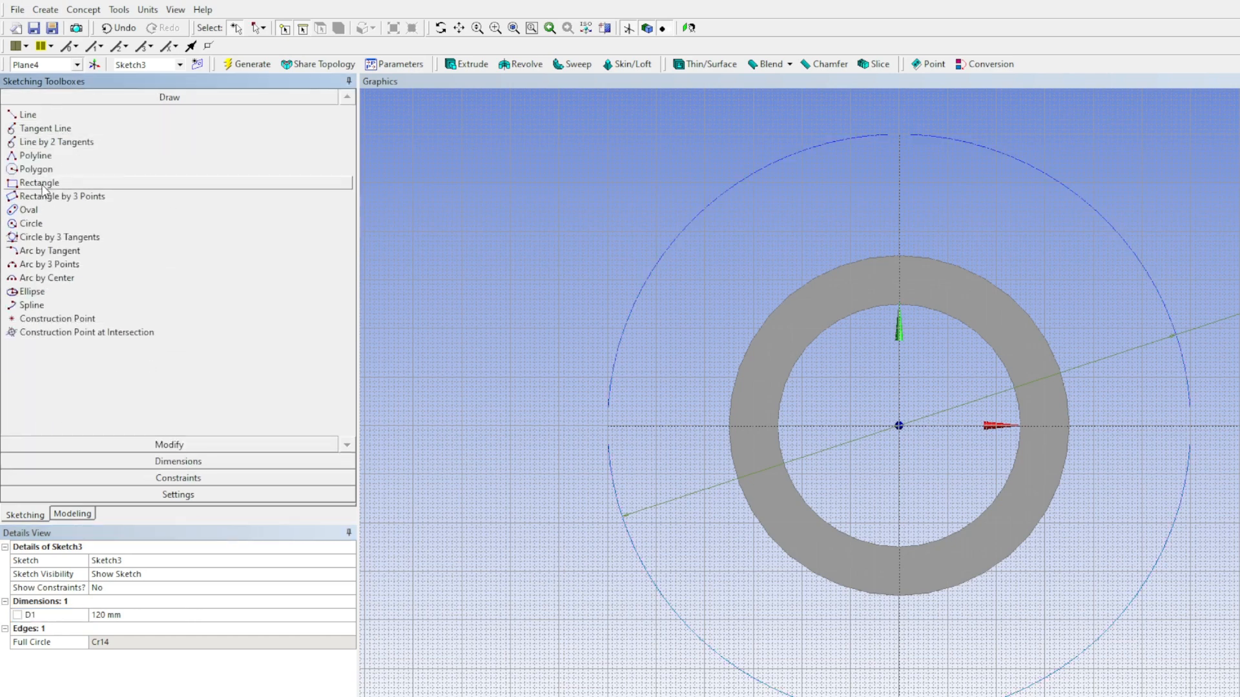
pyautogui.click(36, 224)
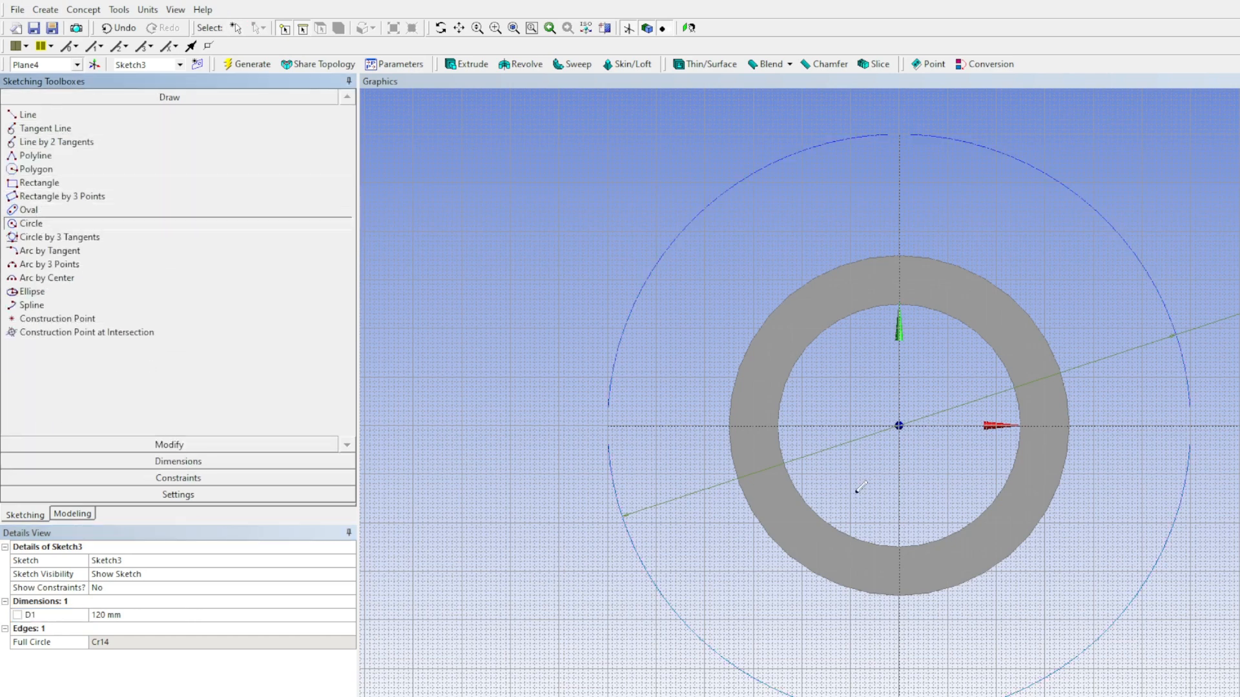
pyautogui.click(899, 425)
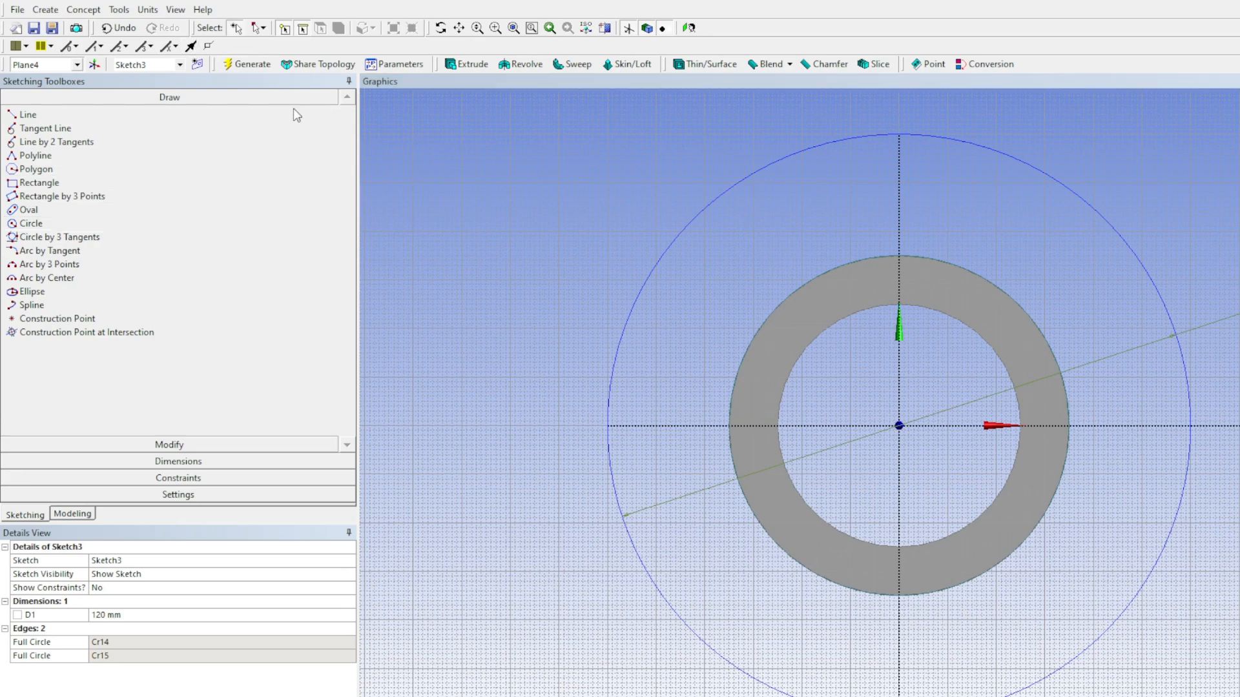
# Start an extrusion of the two-circle flange sketch as added material
pyautogui.click(75, 519)
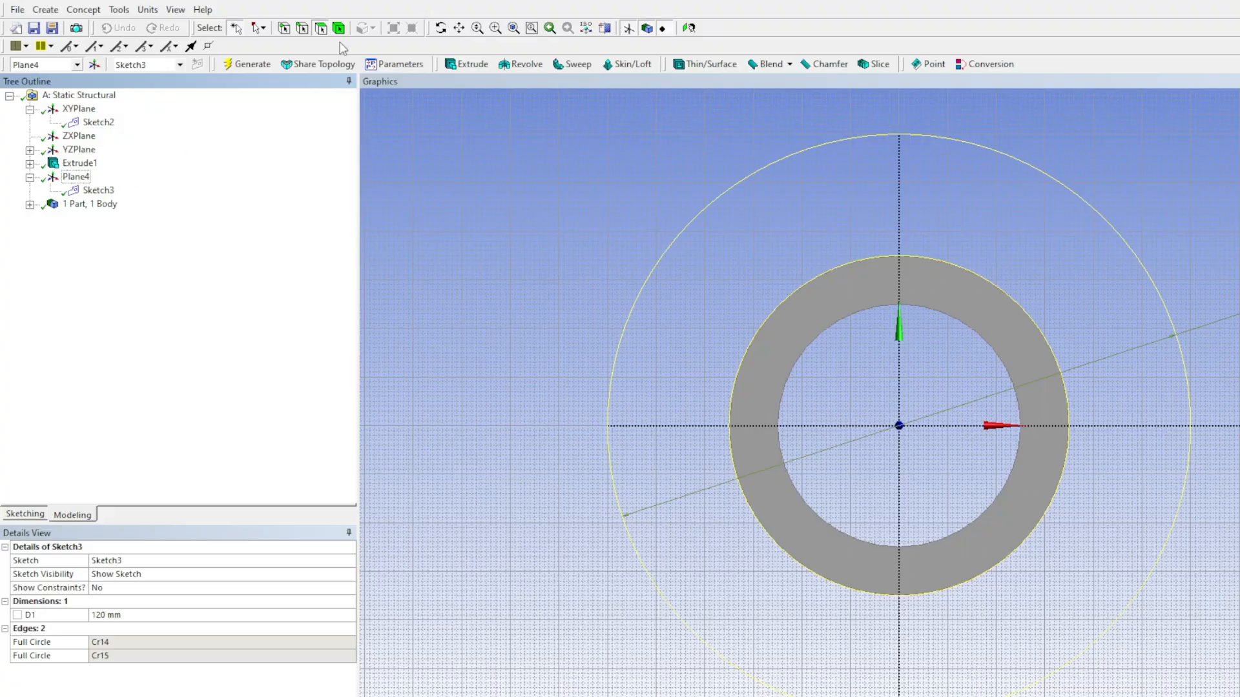
pyautogui.click(471, 65)
pyautogui.moveTo(526, 100); pyautogui.dragTo(526, 271, button='middle')
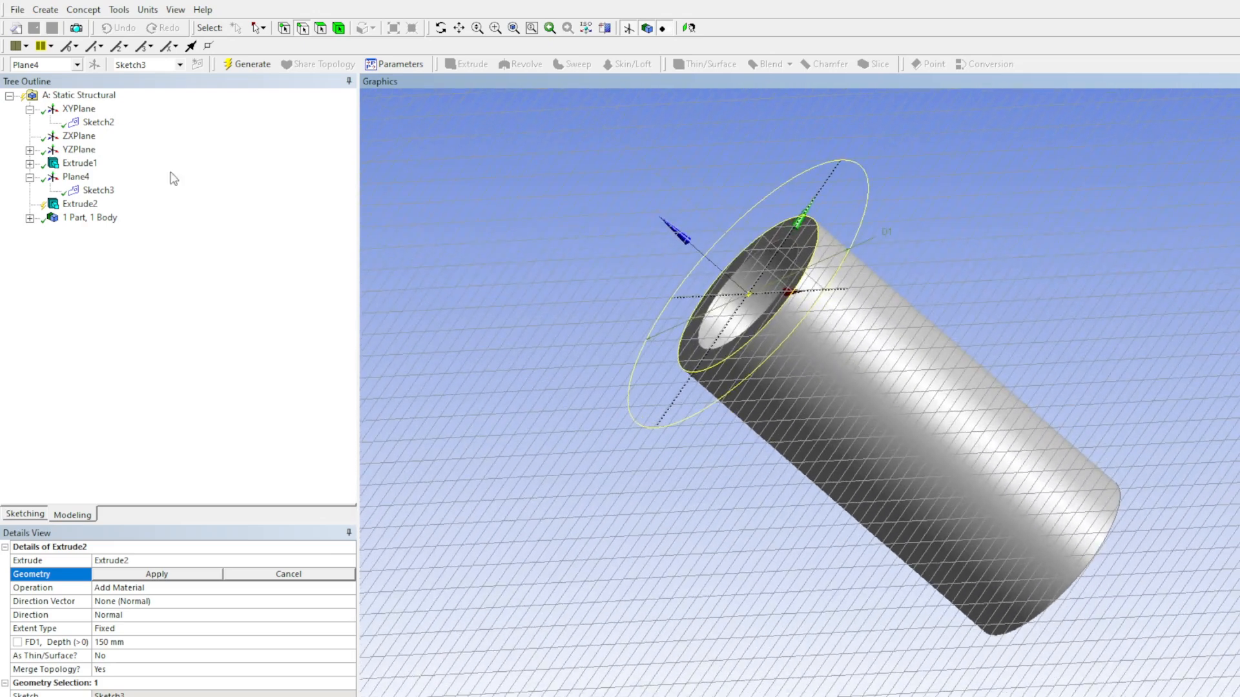
pyautogui.click(139, 576)
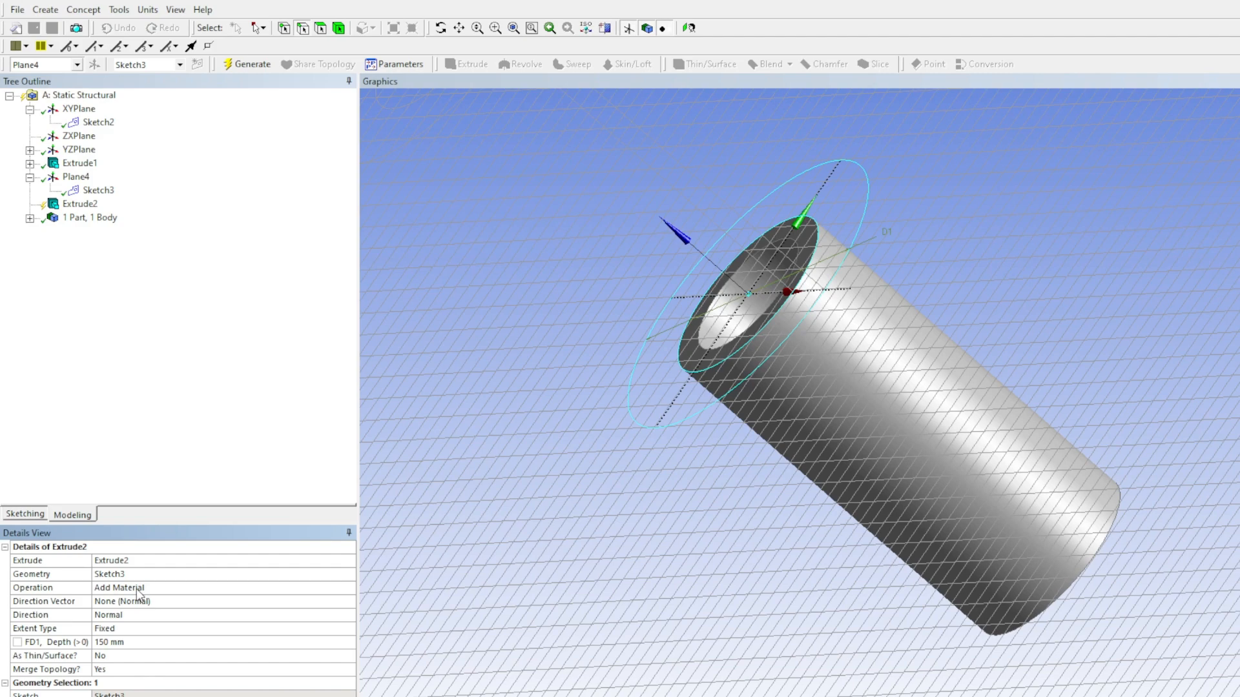
# Display the YZ plane's line sketch as a reference for the flange extrusion's direction vector
pyautogui.click(107, 605)
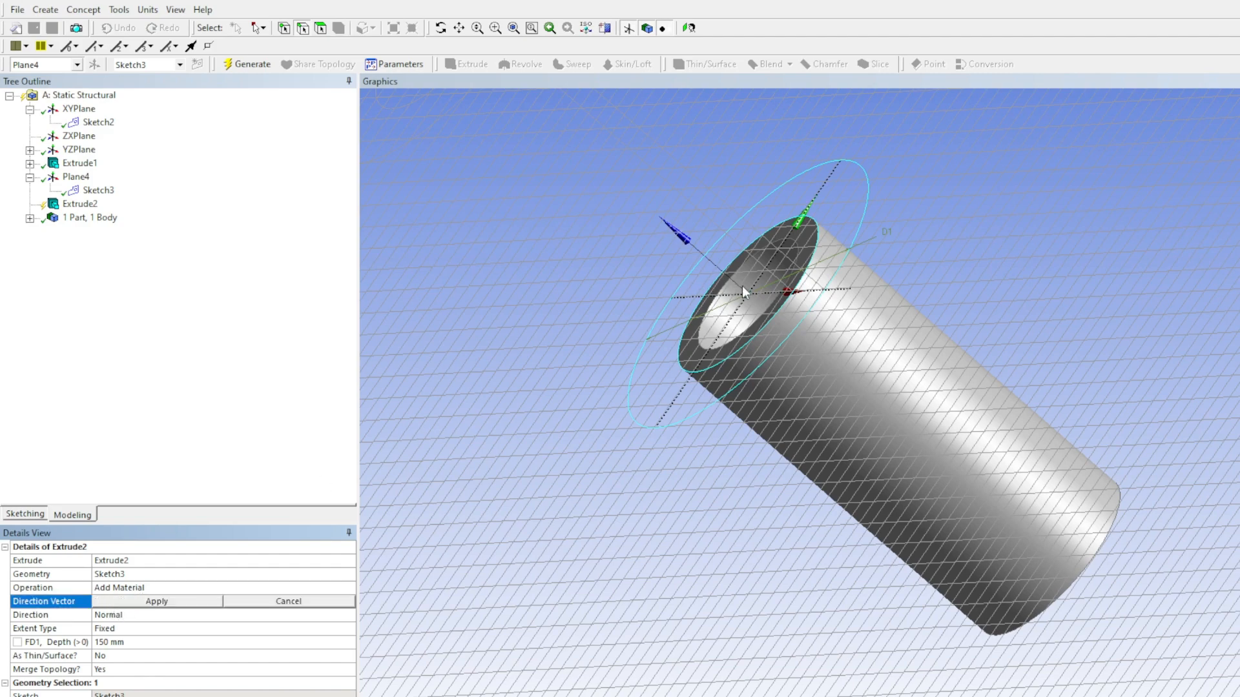
pyautogui.moveTo(758, 301); pyautogui.dragTo(824, 355, button='middle')
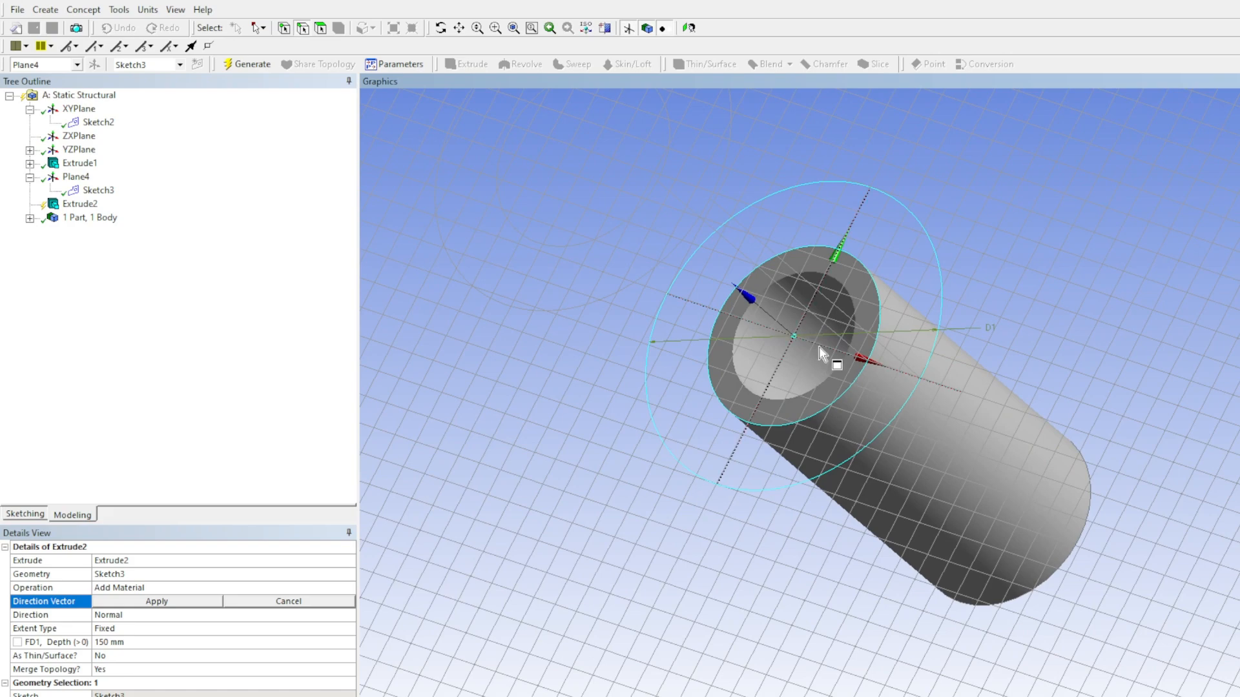
pyautogui.moveTo(996, 511); pyautogui.dragTo(1193, 516, button='middle')
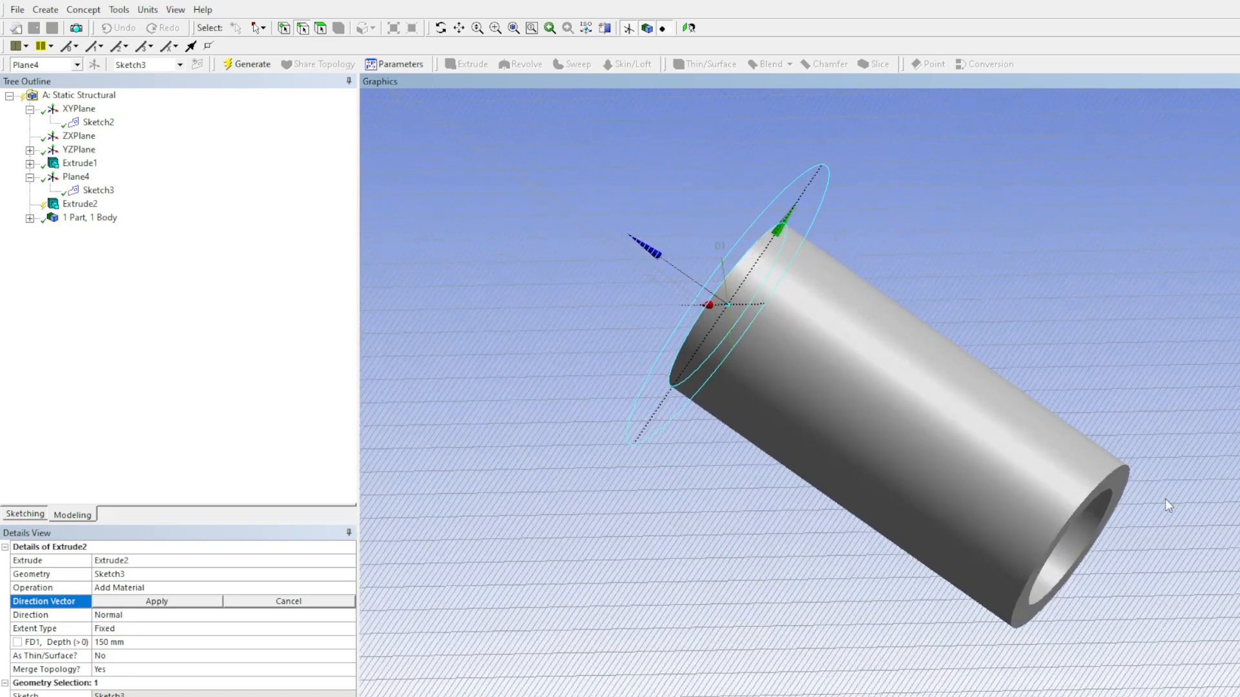
pyautogui.click(1101, 509)
pyautogui.moveTo(994, 540); pyautogui.dragTo(704, 541, button='middle')
pyautogui.click(90, 124)
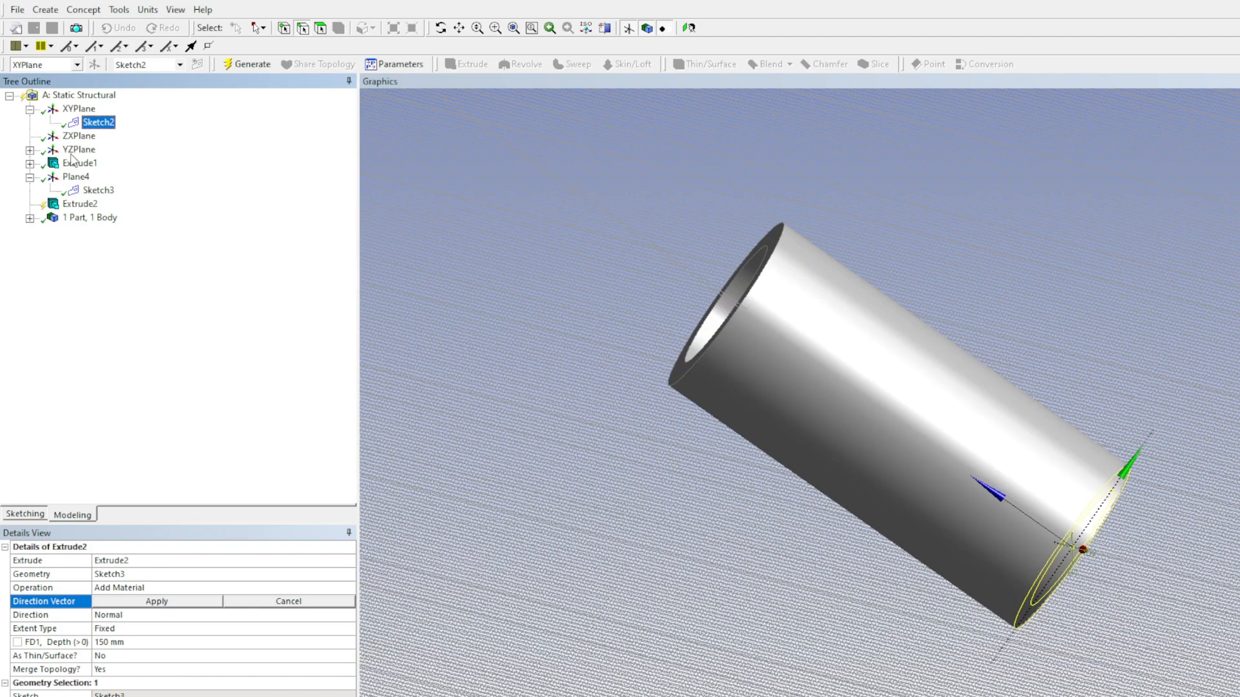
pyautogui.click(75, 151)
pyautogui.click(30, 150)
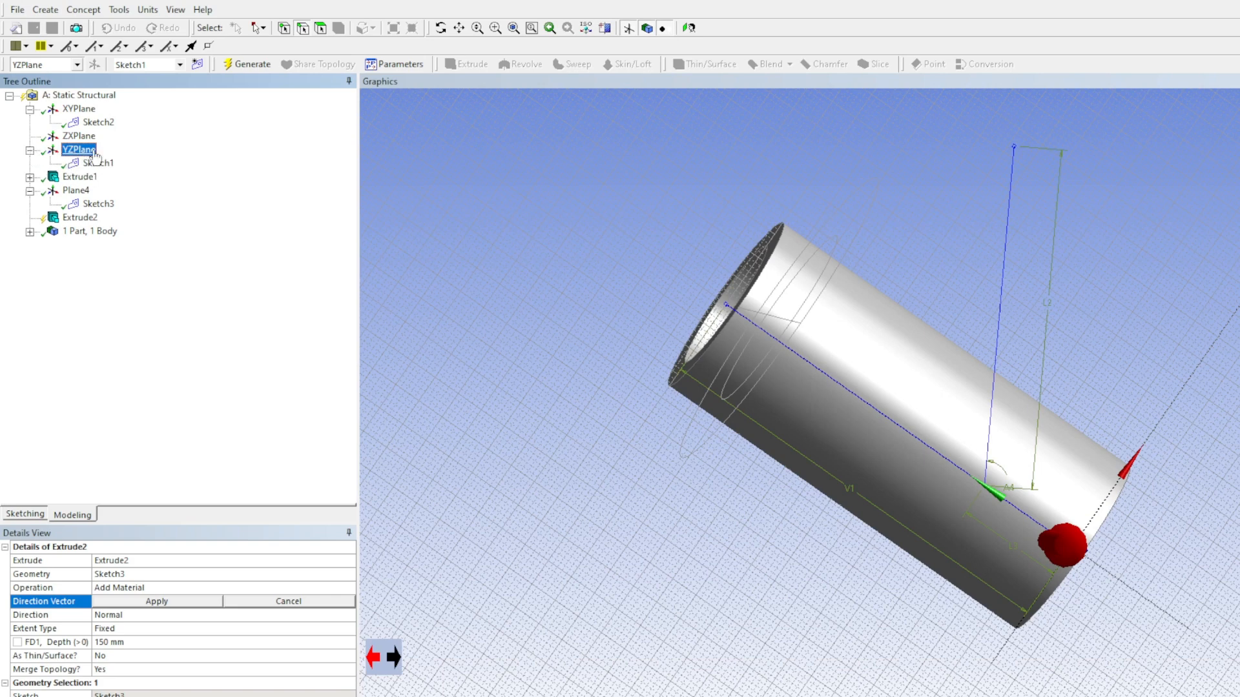
pyautogui.click(98, 164)
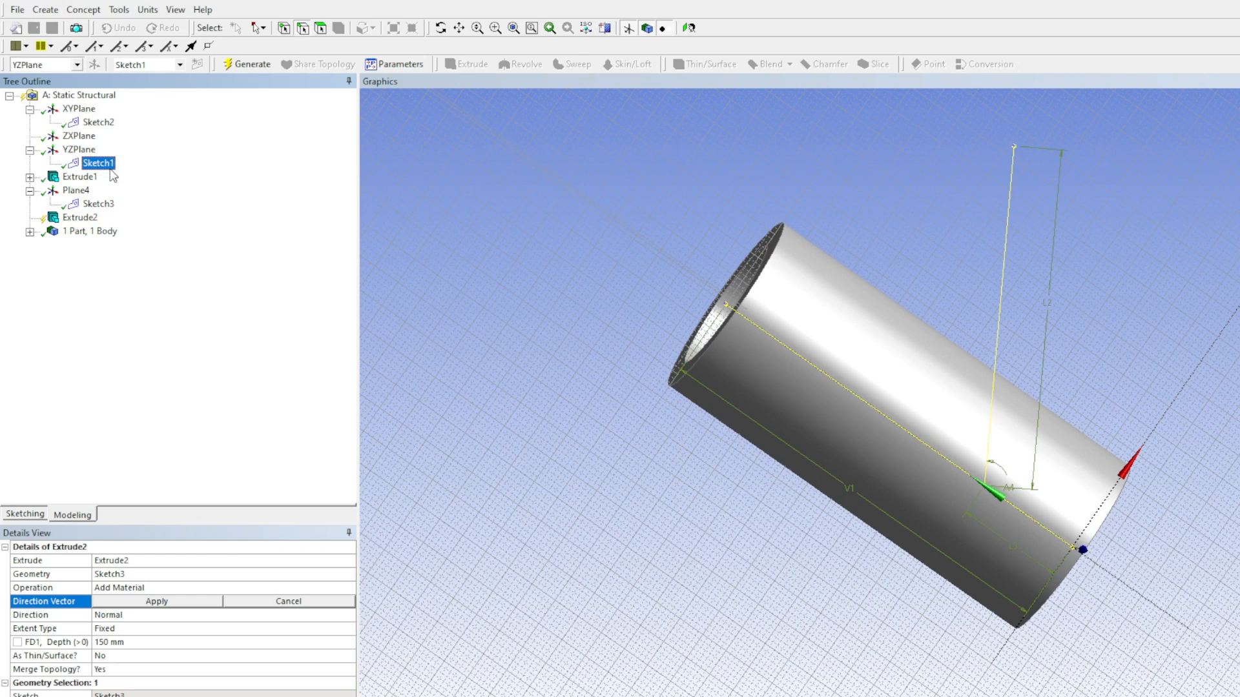
pyautogui.click(128, 181)
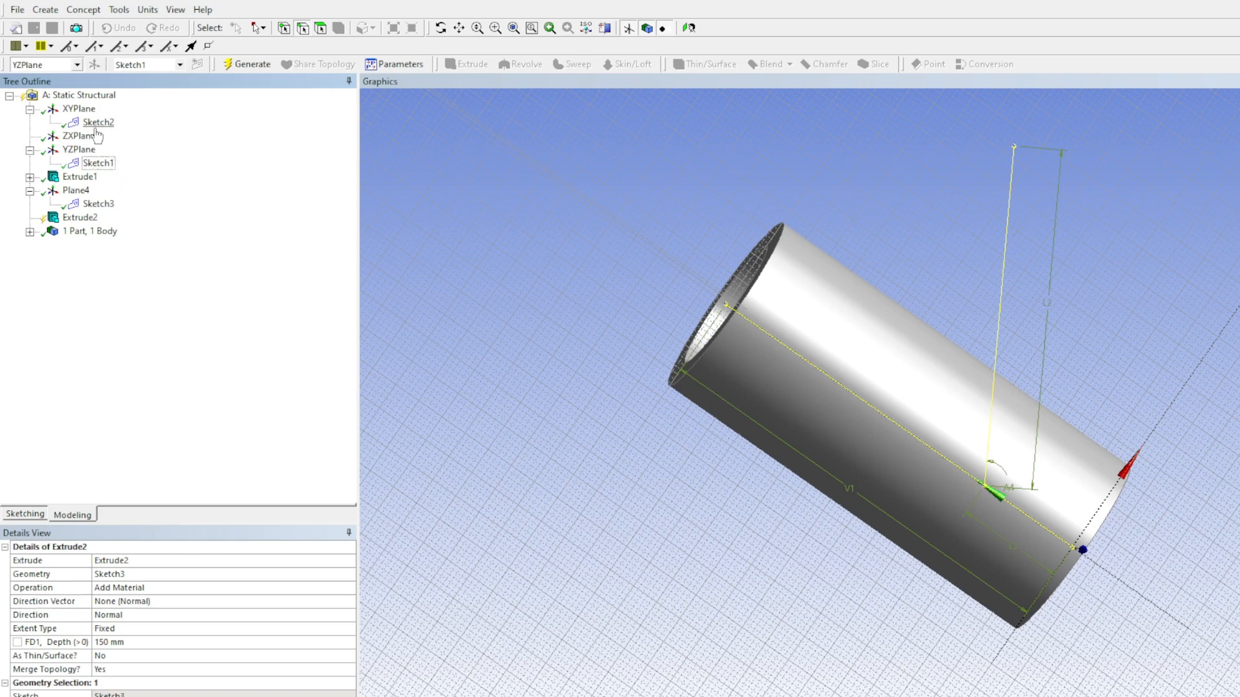
pyautogui.click(80, 220)
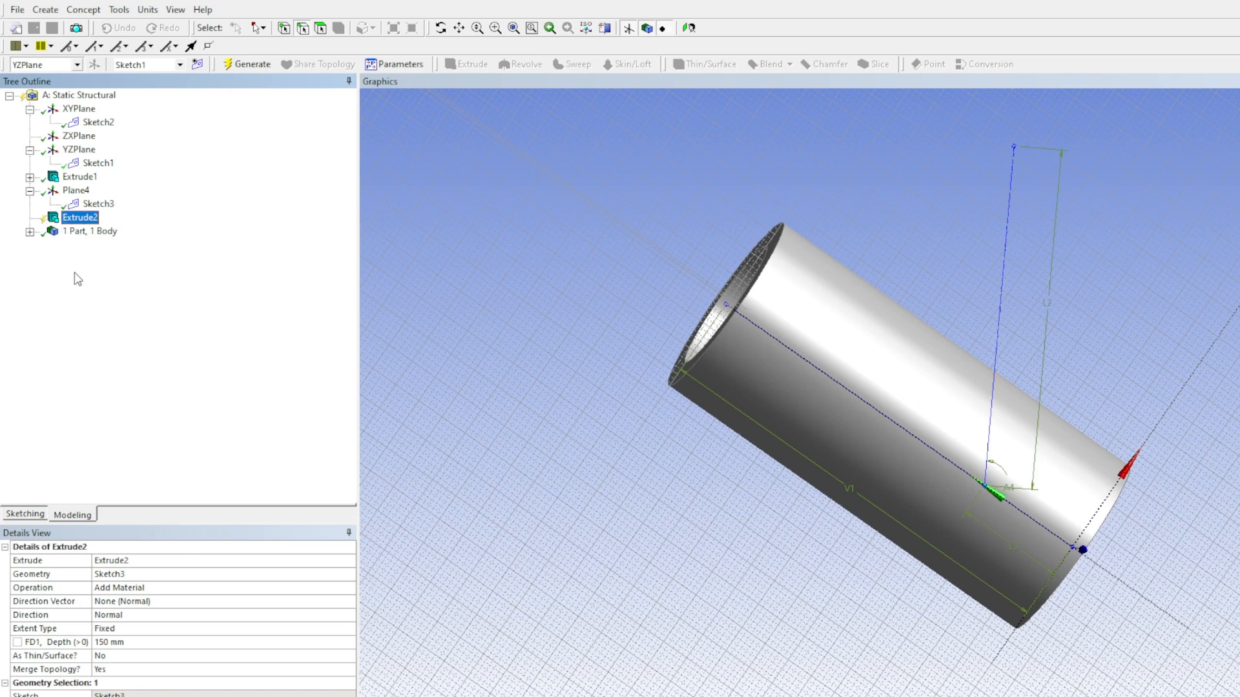
pyautogui.click(123, 603)
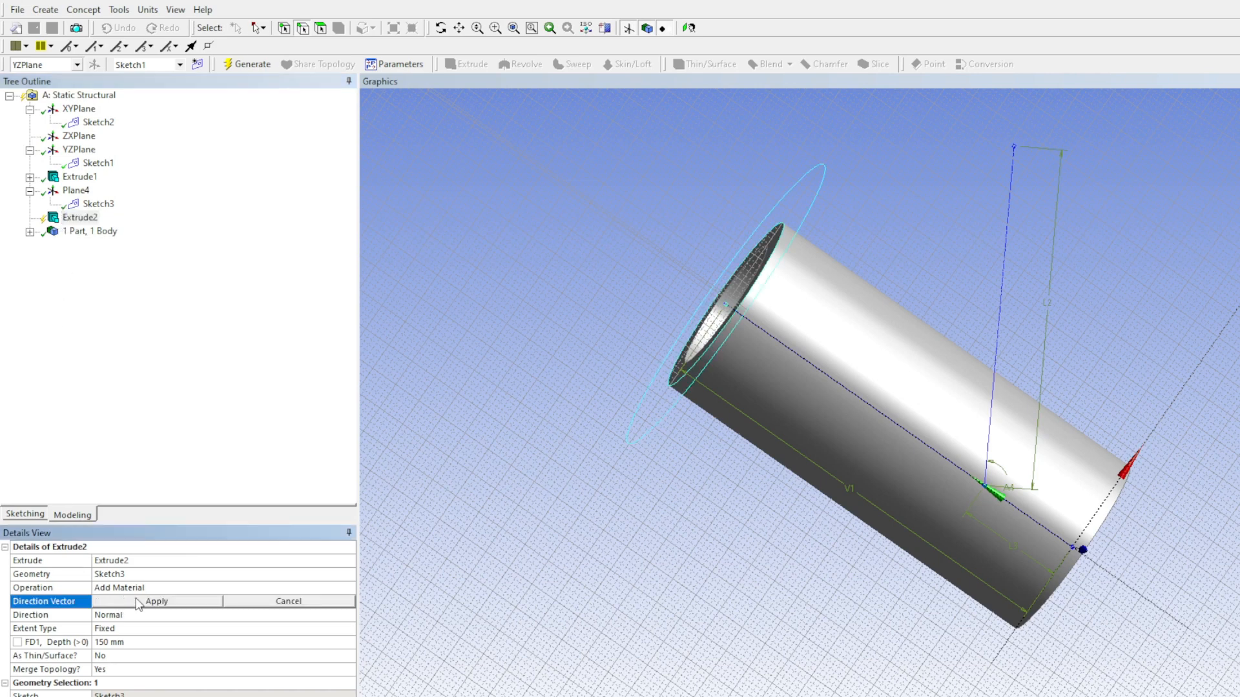
pyautogui.click(795, 358)
pyautogui.moveTo(795, 358); pyautogui.dragTo(450, 566, button='middle')
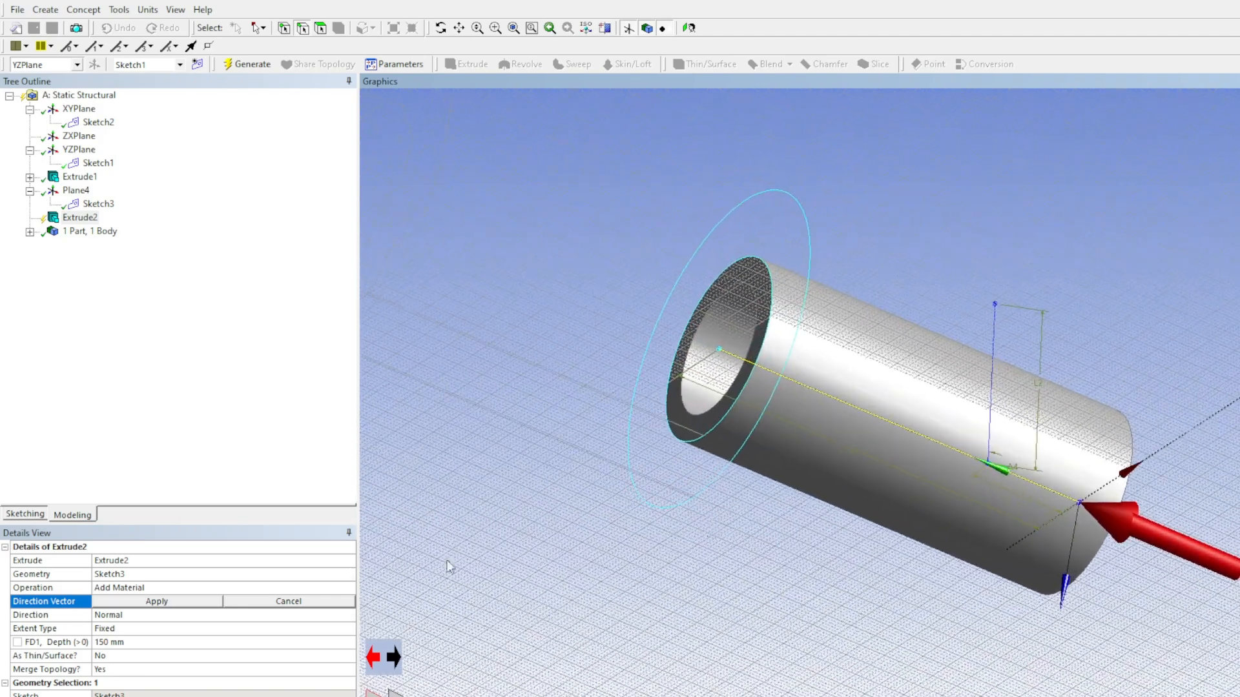
pyautogui.click(392, 657)
pyautogui.moveTo(613, 581); pyautogui.dragTo(687, 450, button='middle')
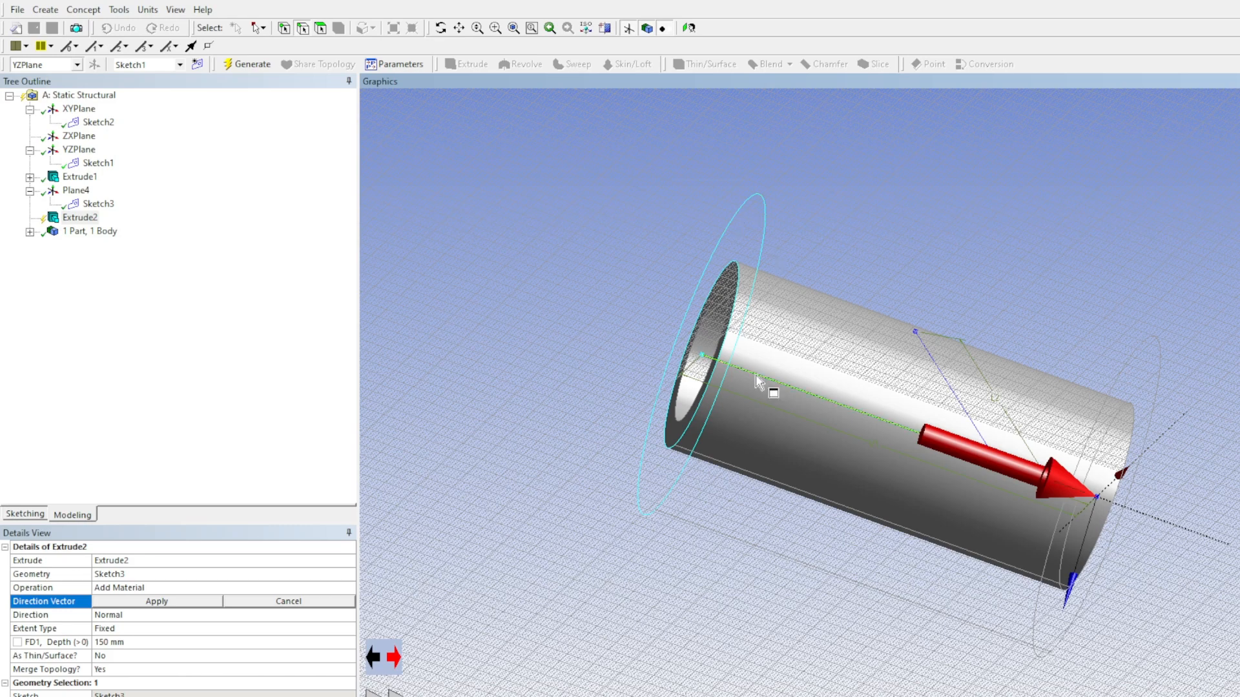
# Set the flange extrusion's depth to 12 mm
pyautogui.click(126, 644)
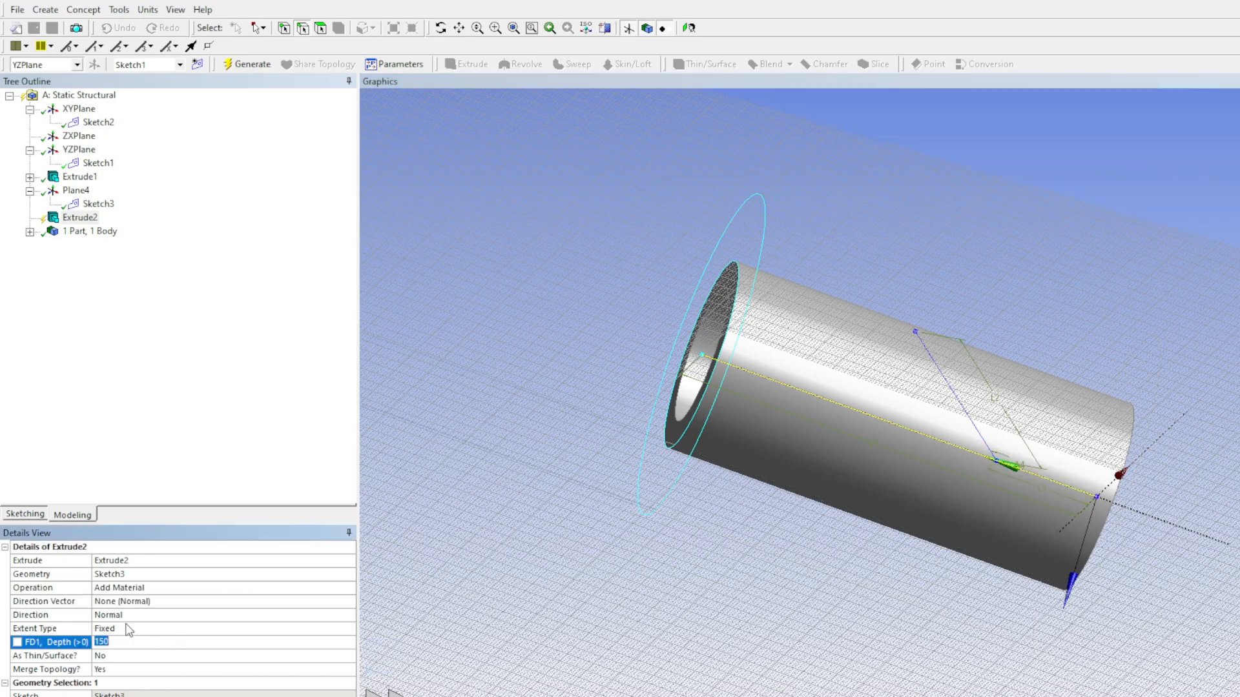
pyautogui.write('12')
pyautogui.press('Return')
pyautogui.moveTo(577, 540); pyautogui.dragTo(726, 474, button='middle')
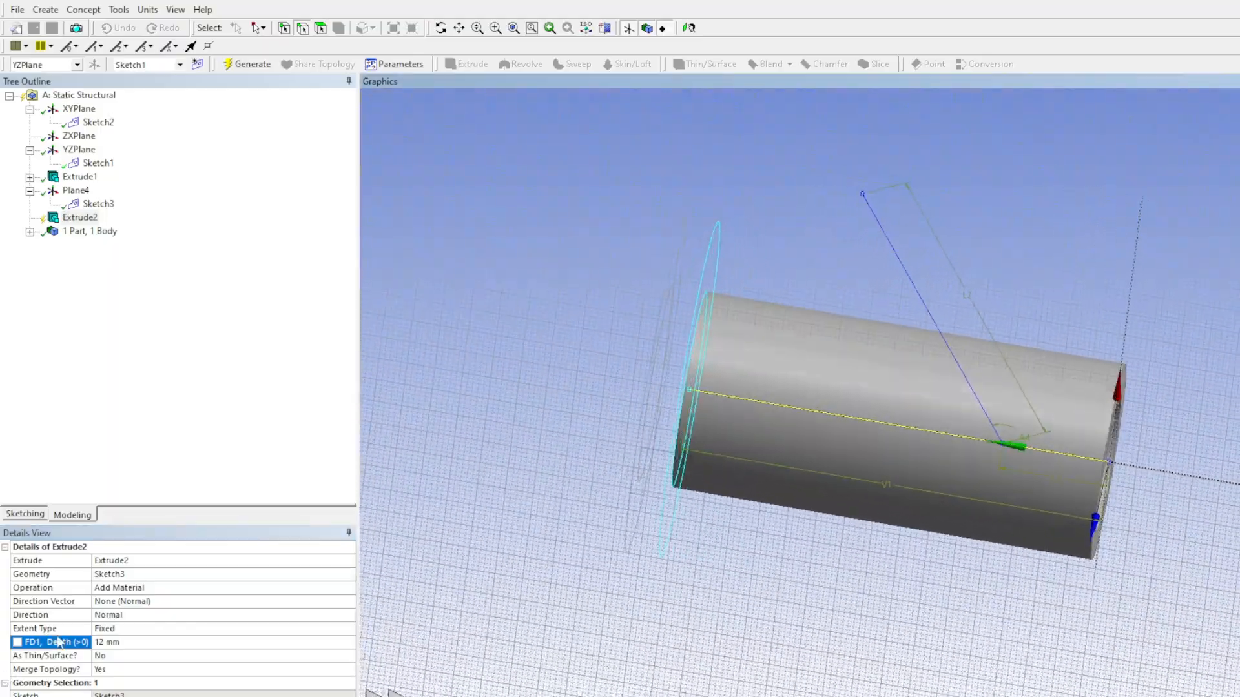
# Set the extrusion's direction vector to the main pipe's axis line, reversed to point along the pipe, and generate the flange
pyautogui.click(115, 602)
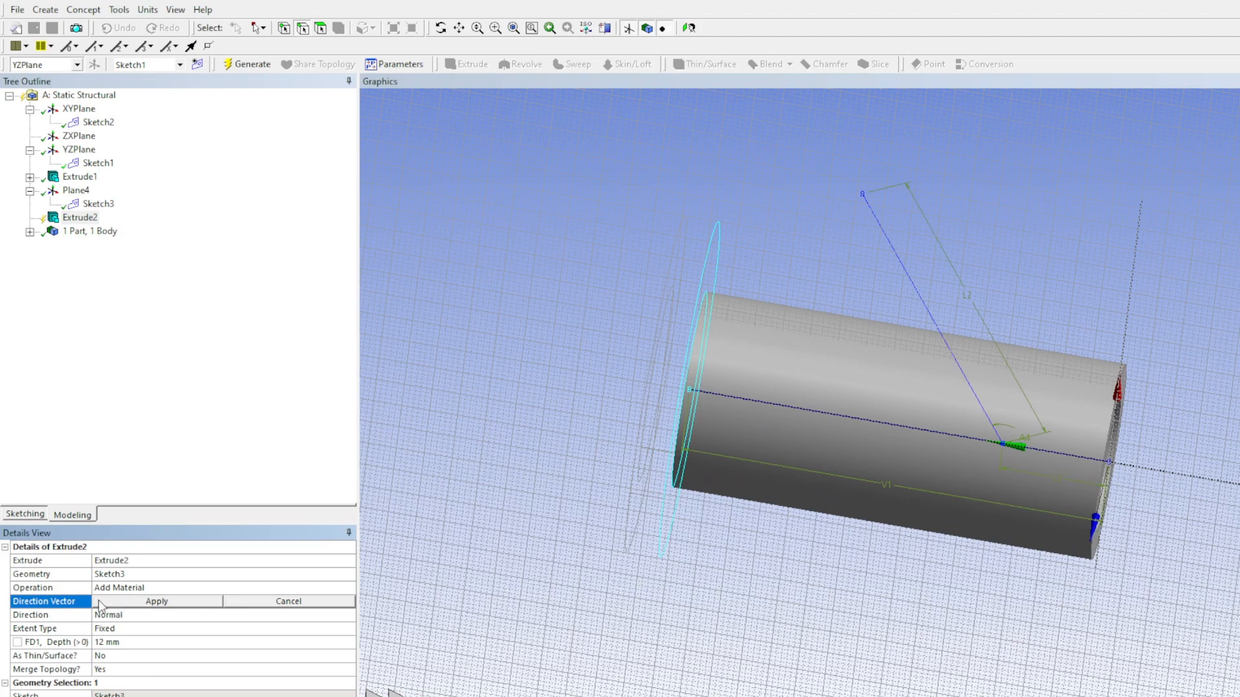
pyautogui.click(760, 403)
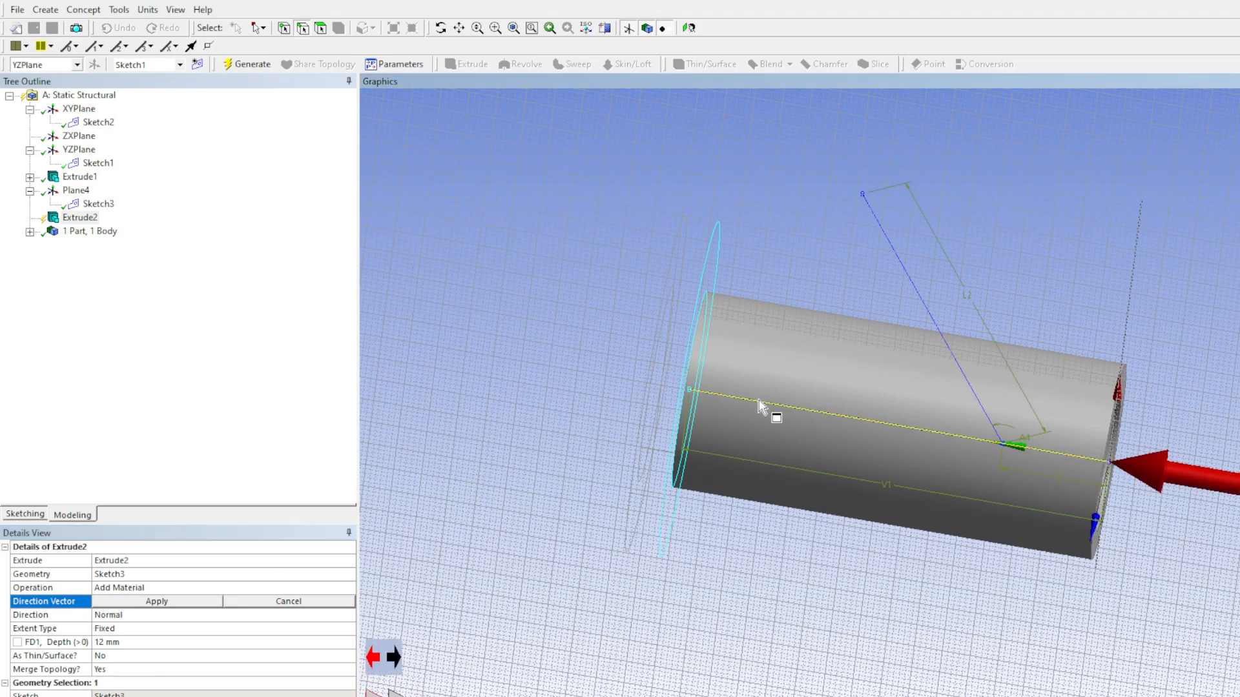
pyautogui.click(393, 657)
pyautogui.click(162, 602)
pyautogui.moveTo(543, 510); pyautogui.dragTo(532, 523, button='middle')
pyautogui.click(249, 65)
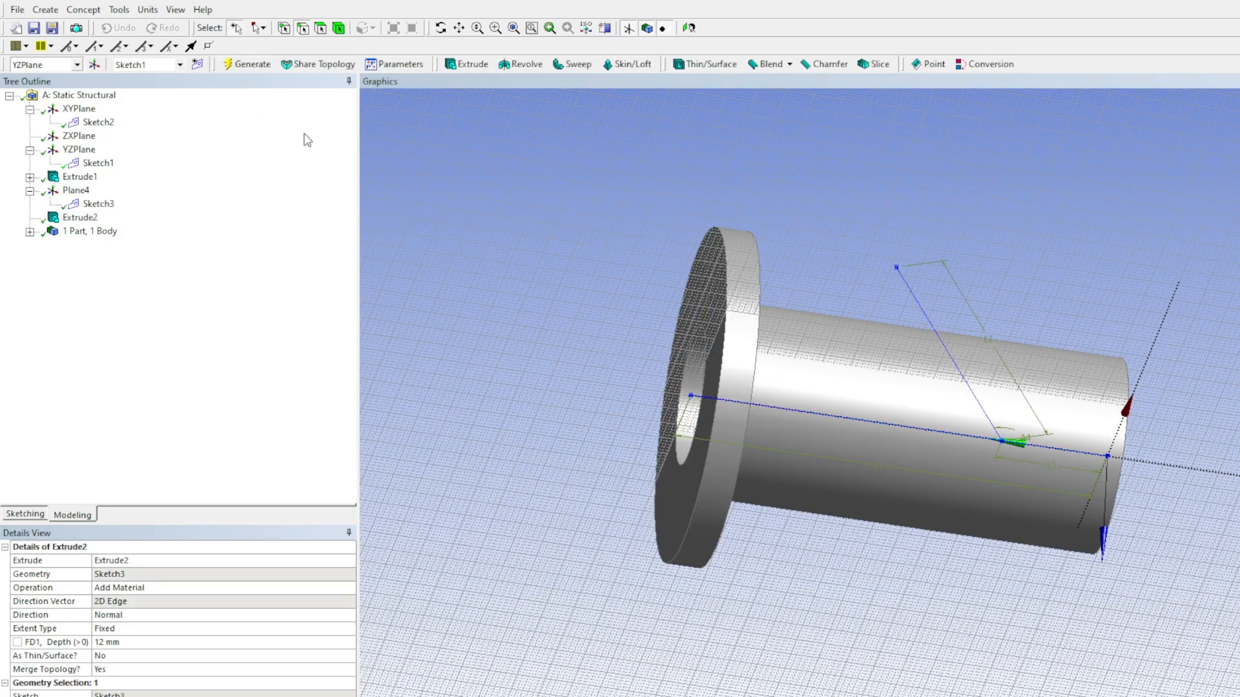
pyautogui.moveTo(609, 581); pyautogui.dragTo(525, 406, button='middle')
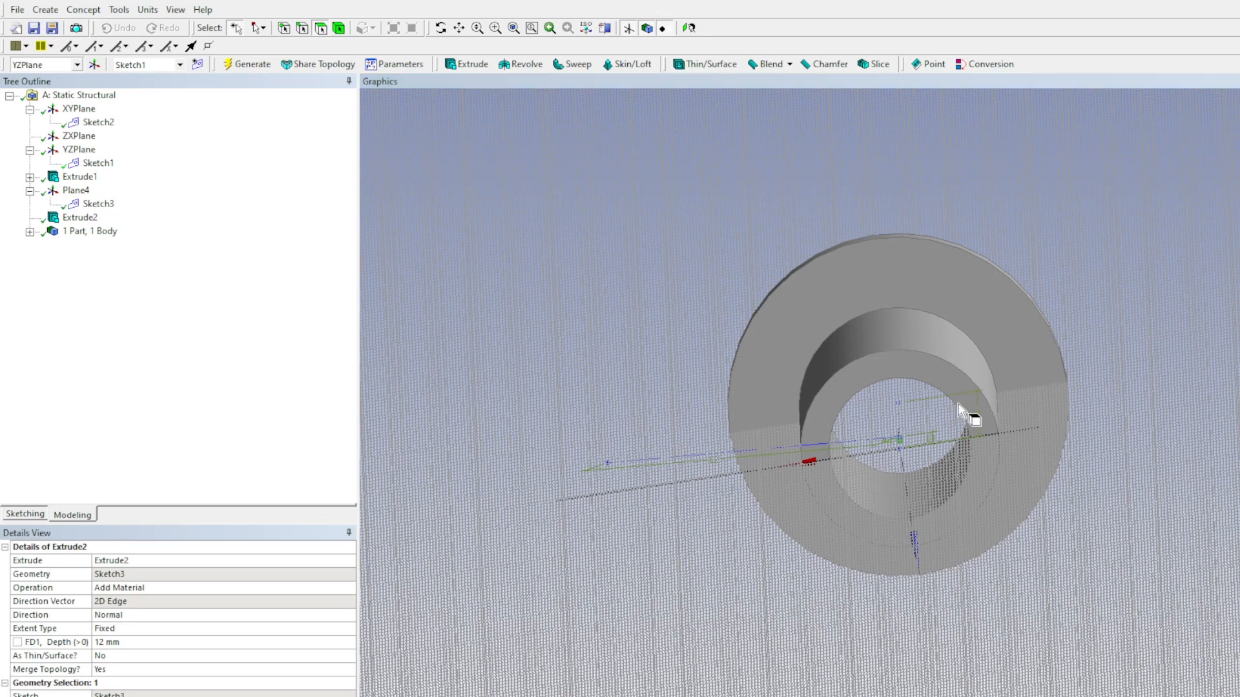
pyautogui.click(904, 366)
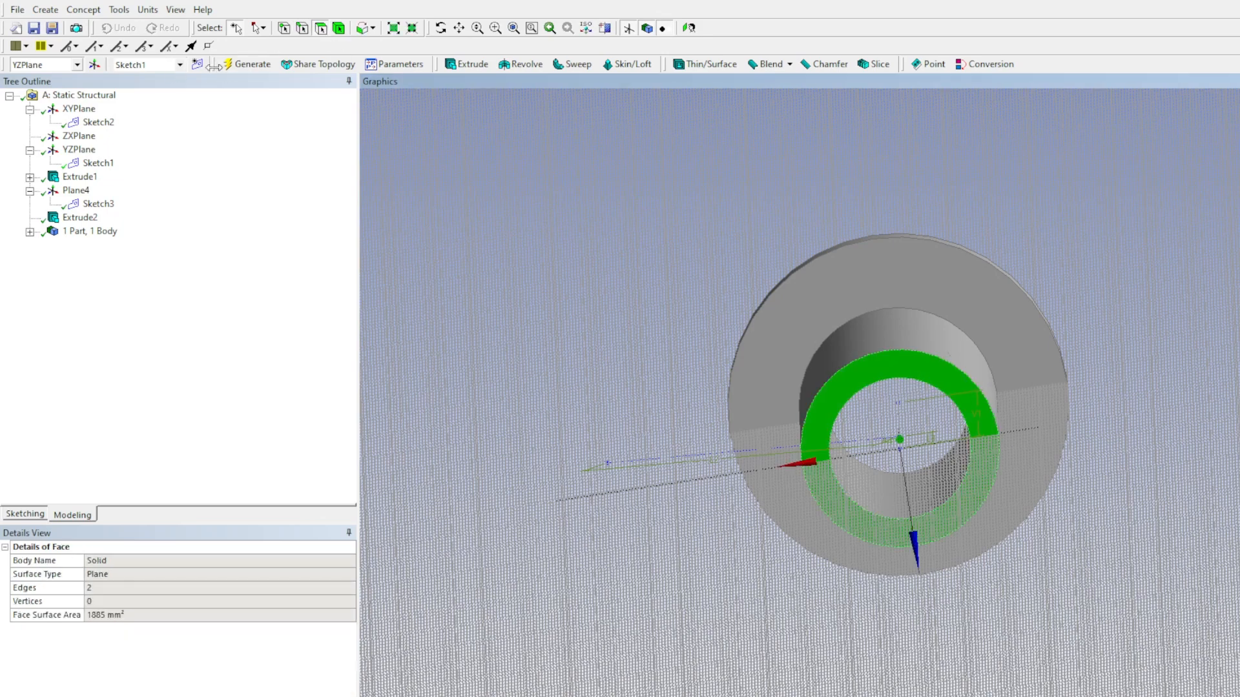
pyautogui.click(197, 63)
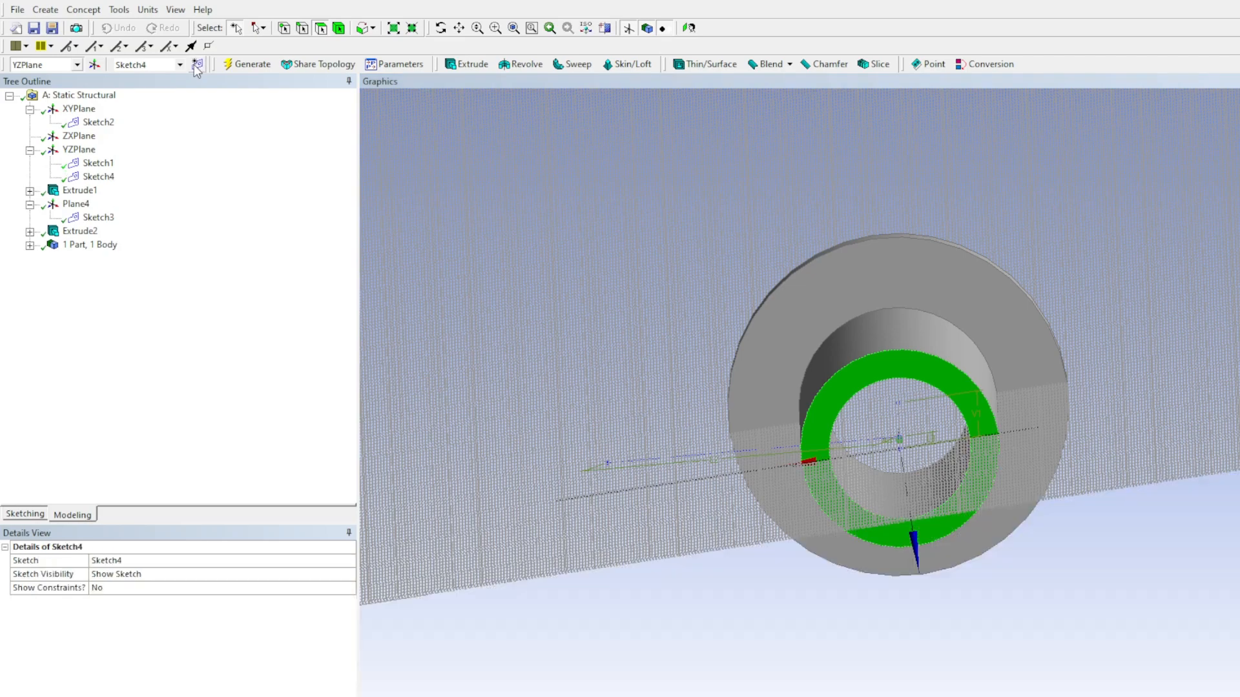
pyautogui.moveTo(539, 525)
pyautogui.mouseDown(button='middle')
pyautogui.moveTo(437, 435)
pyautogui.moveTo(373, 428)
pyautogui.moveTo(441, 485)
pyautogui.mouseUp(button='middle')
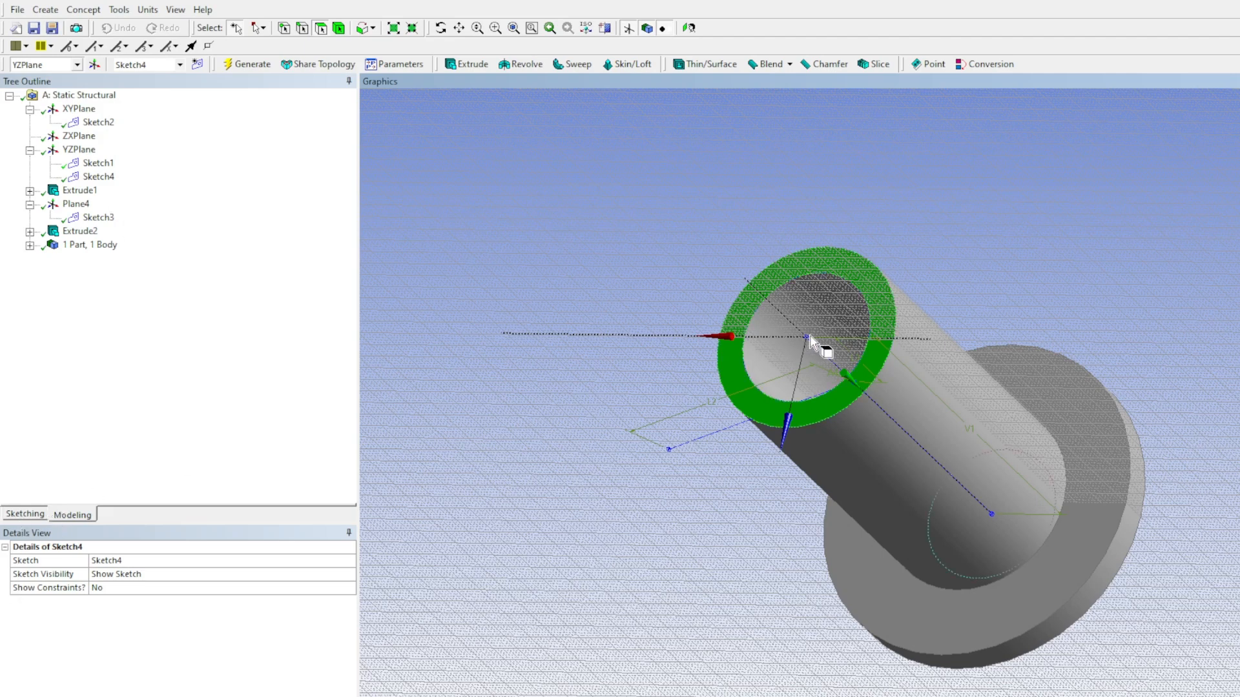
pyautogui.click(97, 177)
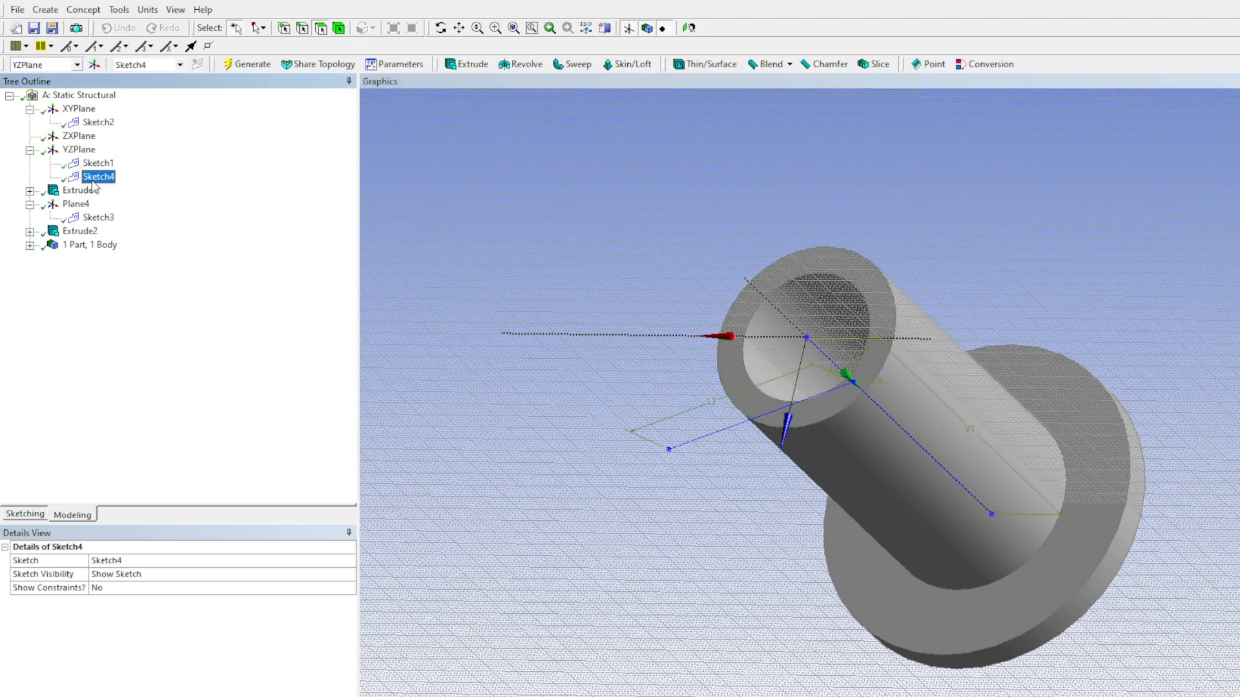
pyautogui.press('Delete')
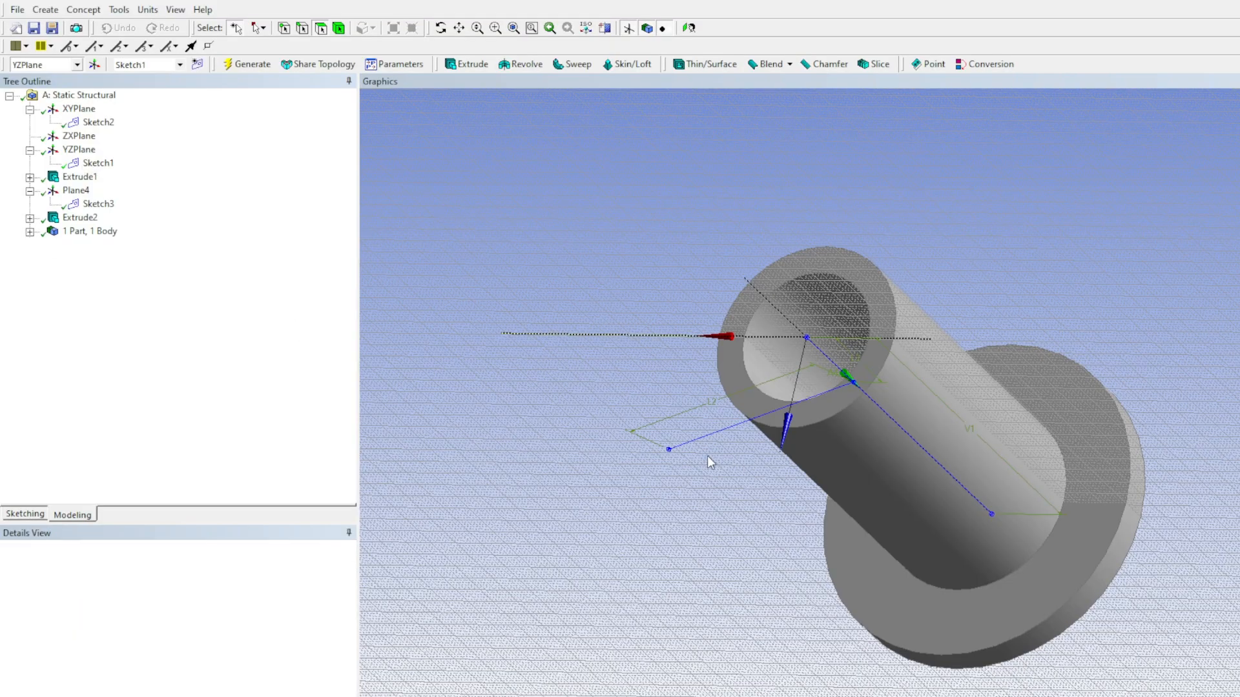
# Add a new sketch on the XY plane, where the pipe's profile sketch lies
pyautogui.moveTo(435, 366); pyautogui.dragTo(438, 376, button='middle')
pyautogui.click(97, 122)
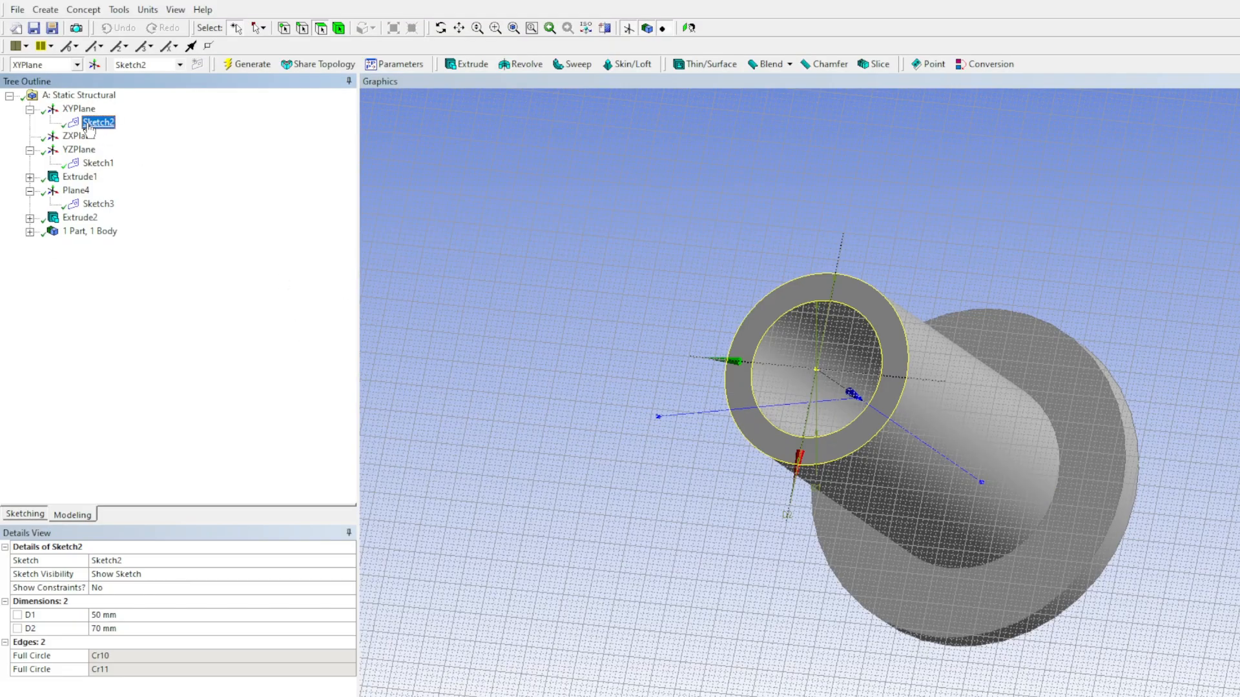
pyautogui.moveTo(390, 327)
pyautogui.mouseDown(button='middle')
pyautogui.moveTo(328, 383)
pyautogui.moveTo(443, 404)
pyautogui.moveTo(451, 420)
pyautogui.moveTo(398, 421)
pyautogui.mouseUp(button='middle')
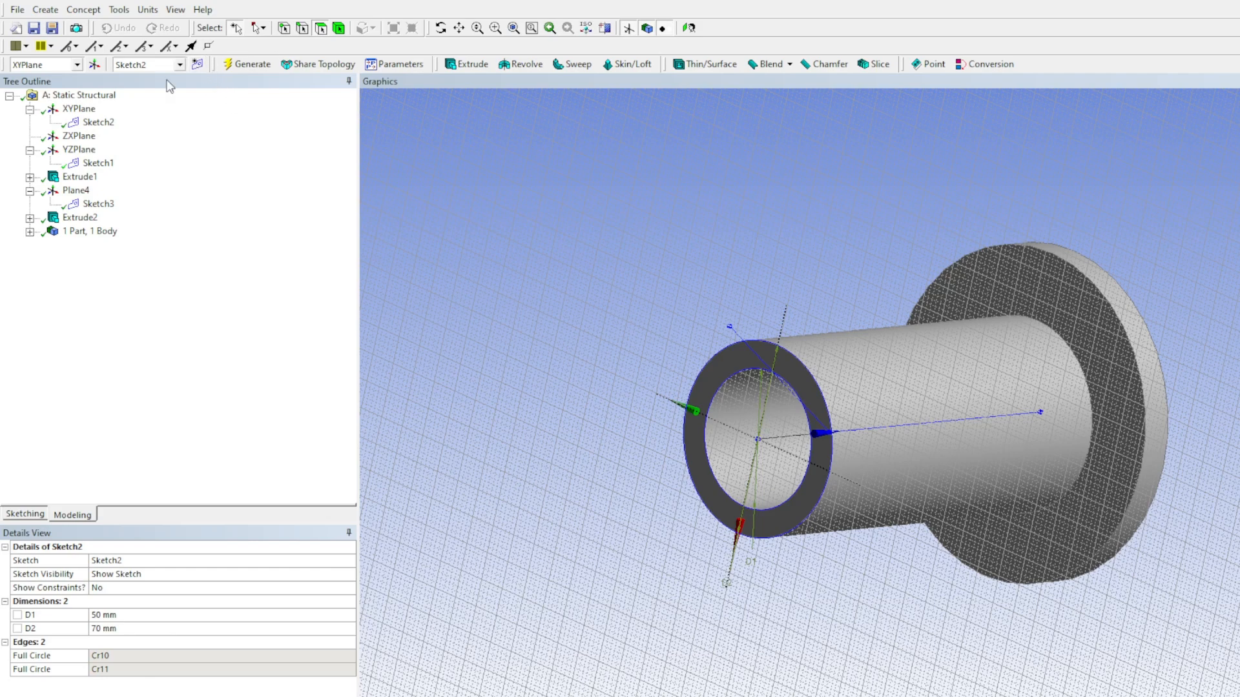
pyautogui.click(196, 67)
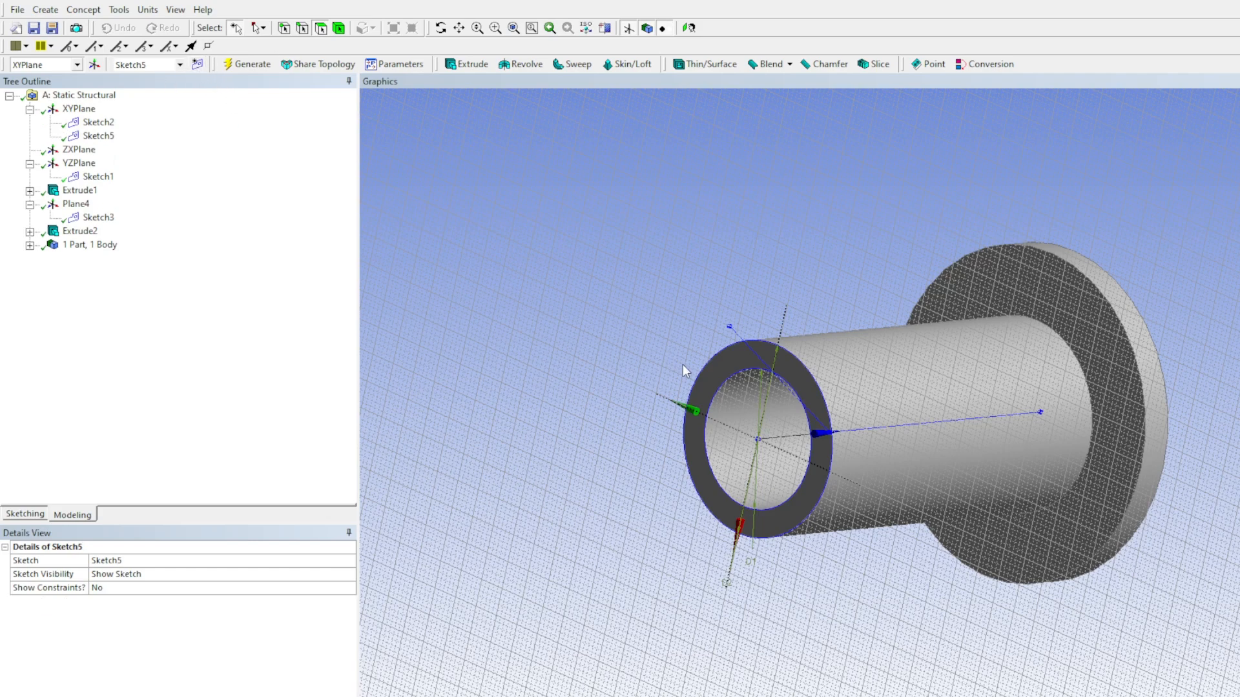
# Start a sketch on the pipe's free end face and draw an origin-centred circle matching the existing flange's outer edge
pyautogui.click(720, 369)
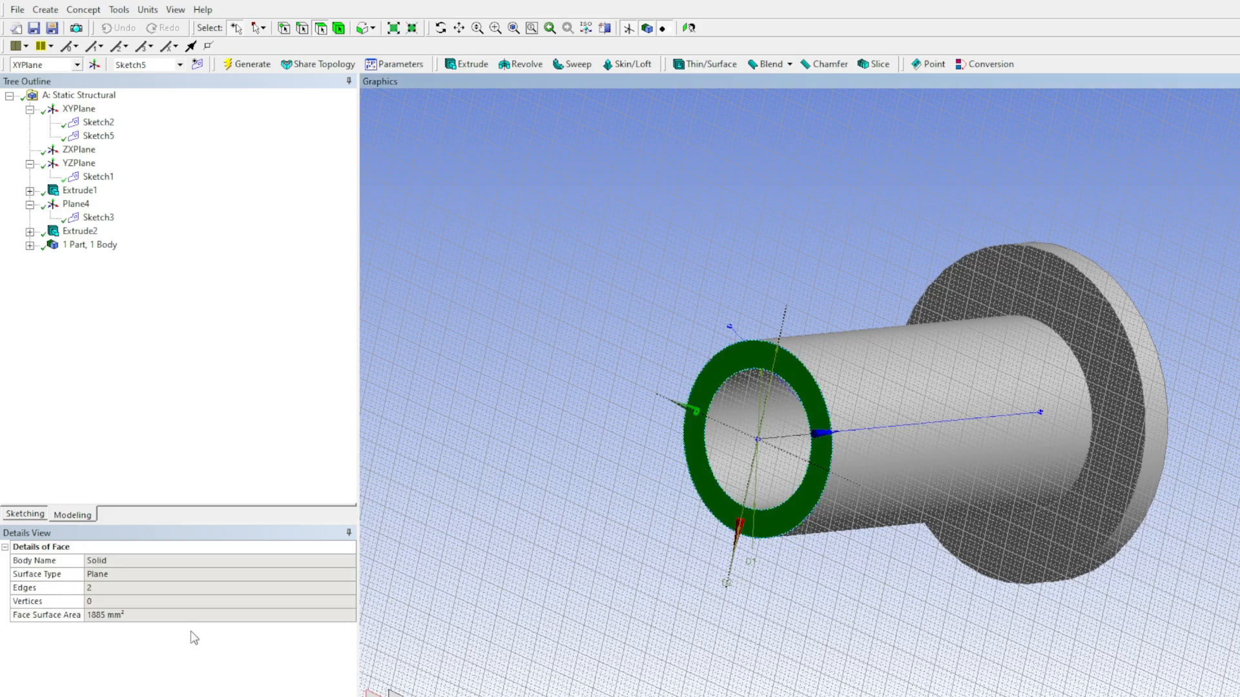
pyautogui.click(26, 515)
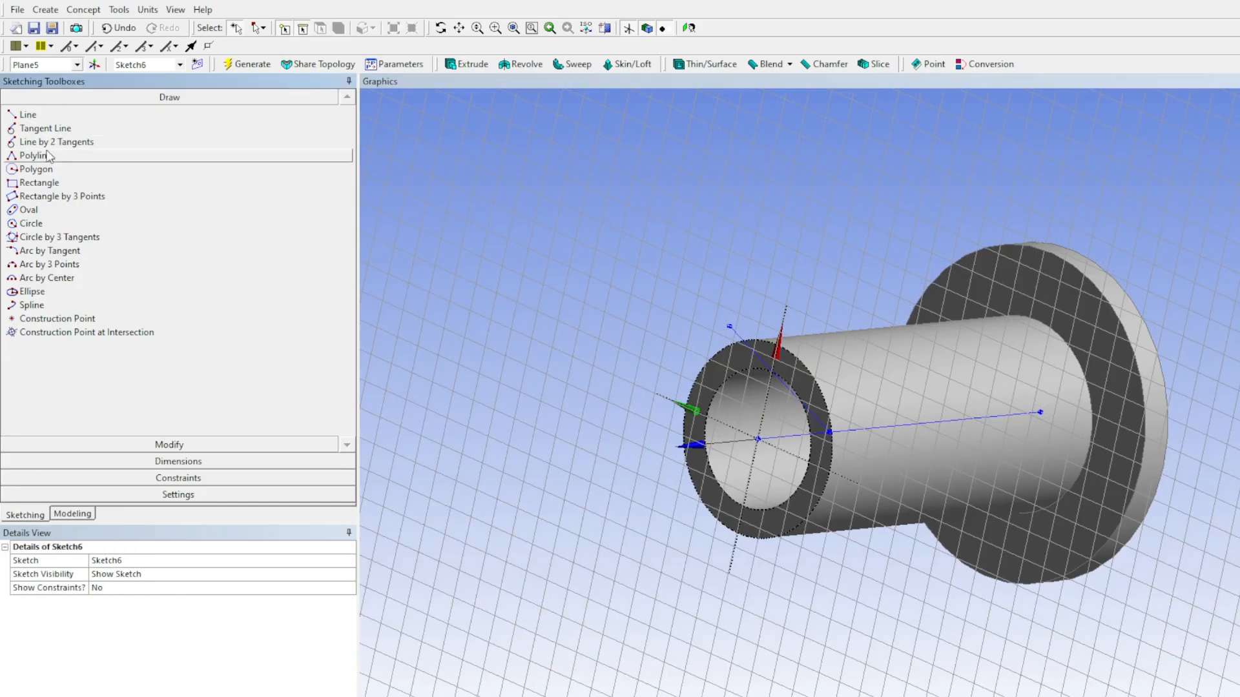
pyautogui.click(33, 224)
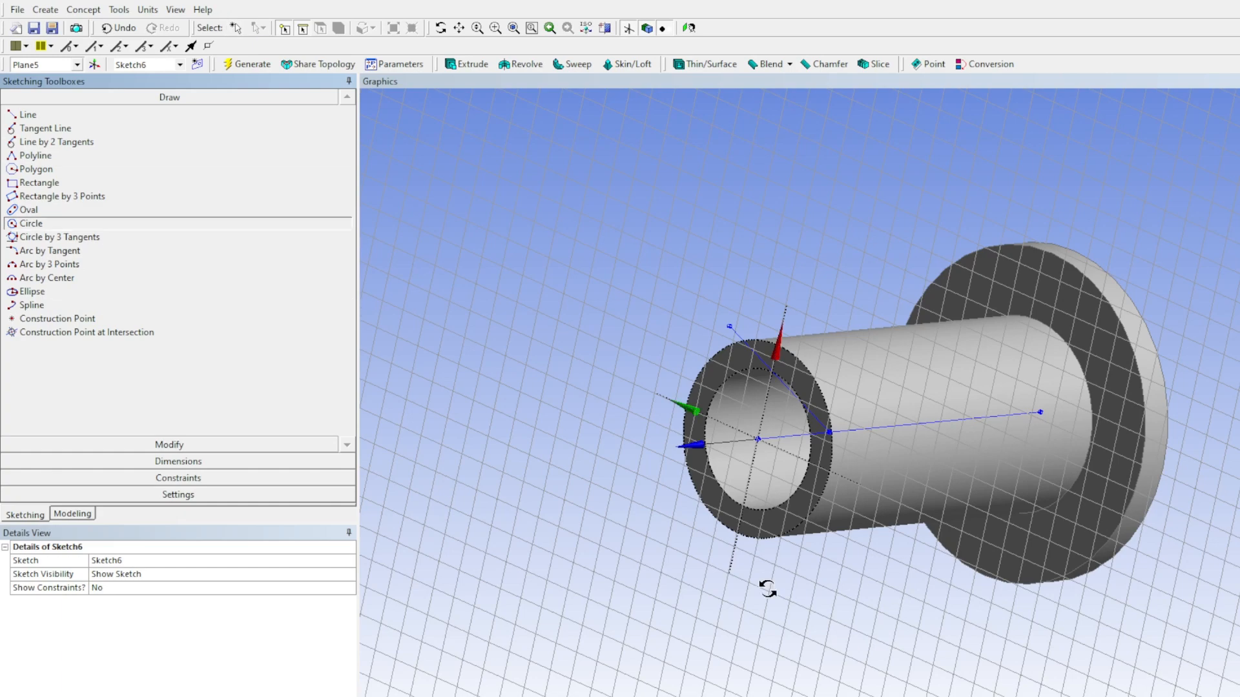
pyautogui.moveTo(773, 583); pyautogui.dragTo(843, 354, button='middle')
pyautogui.click(841, 385)
pyautogui.moveTo(1024, 349)
pyautogui.mouseDown(button='middle')
pyautogui.moveTo(1038, 368)
pyautogui.moveTo(1112, 394)
pyautogui.mouseUp(button='middle')
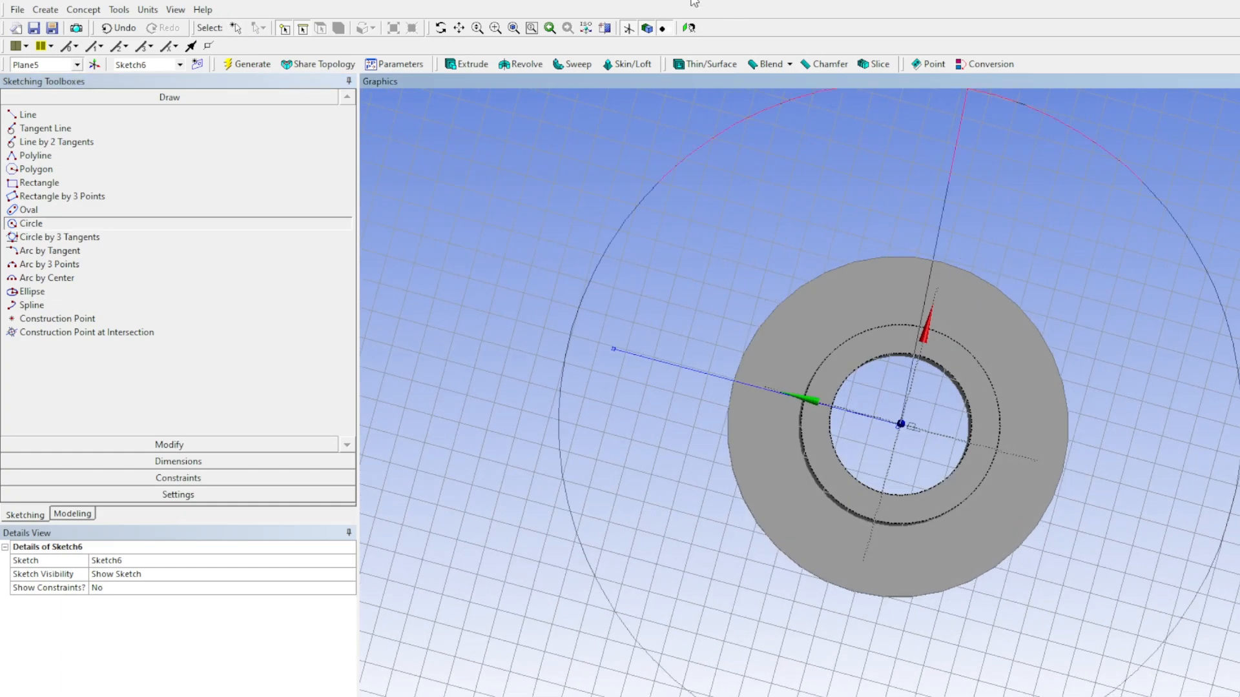
pyautogui.click(689, 28)
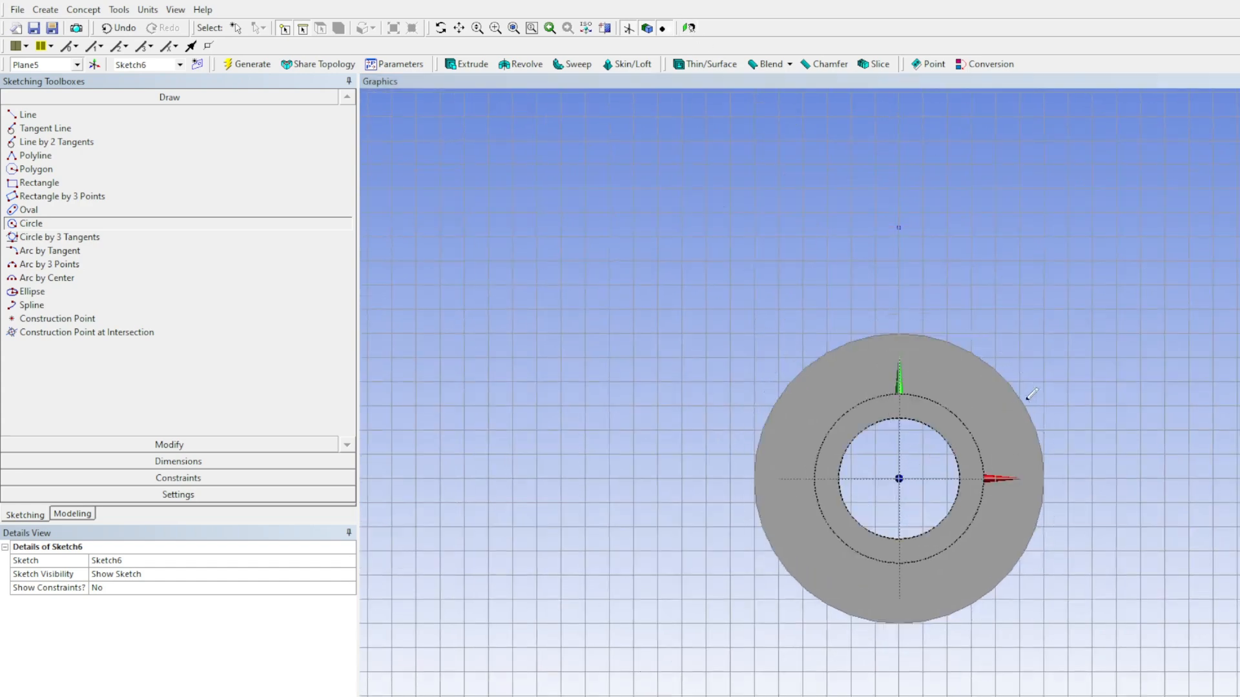
pyautogui.click(1045, 479)
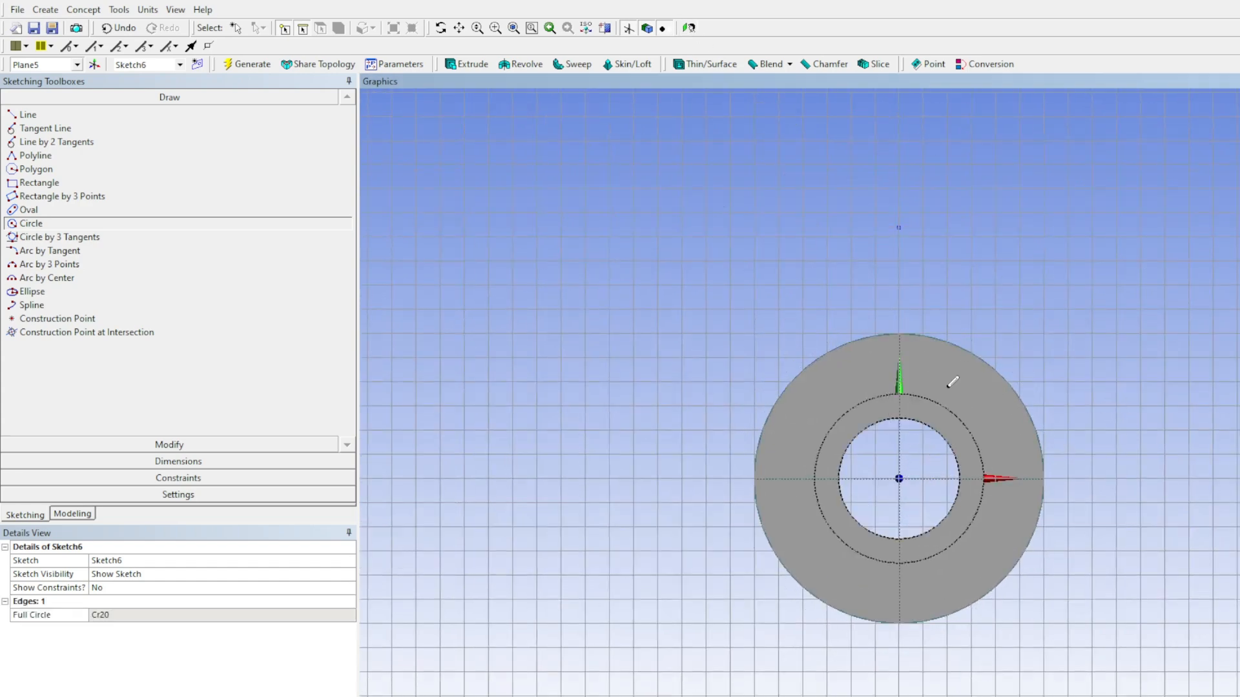
# Draw a second circle centred on the origin that coincides with the pipe's outer edge at the free end
pyautogui.moveTo(1102, 490); pyautogui.dragTo(1102, 489, button='middle')
pyautogui.click(690, 28)
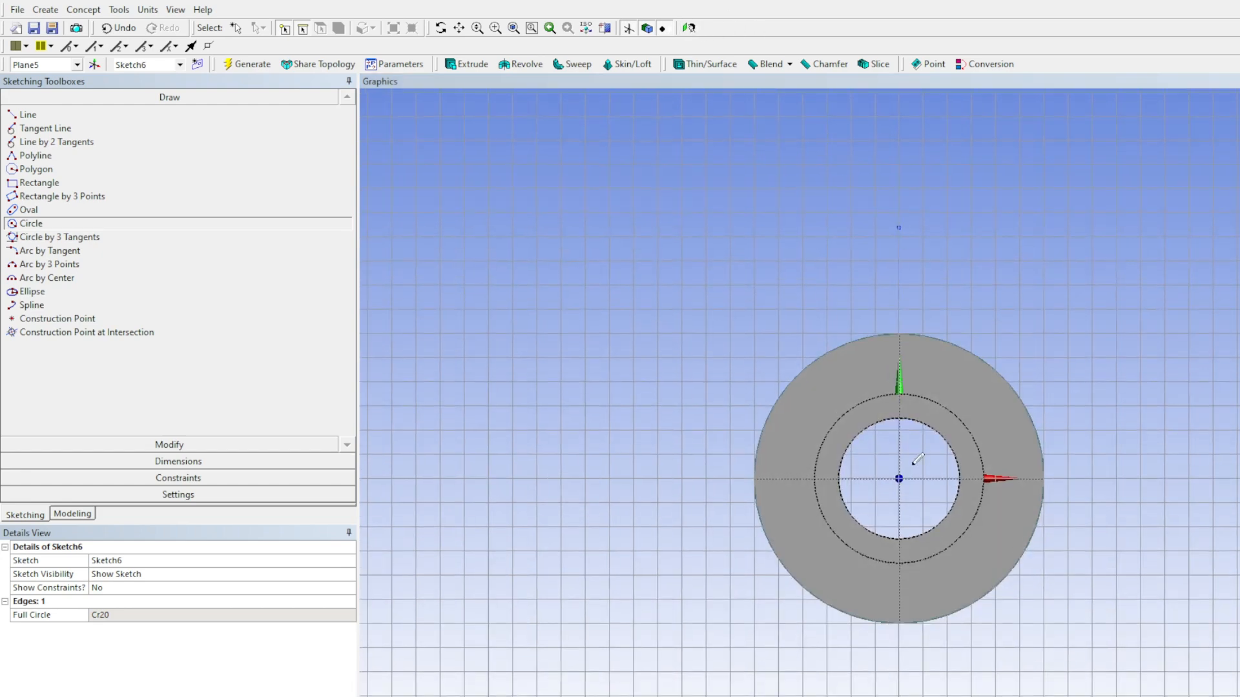
pyautogui.click(899, 478)
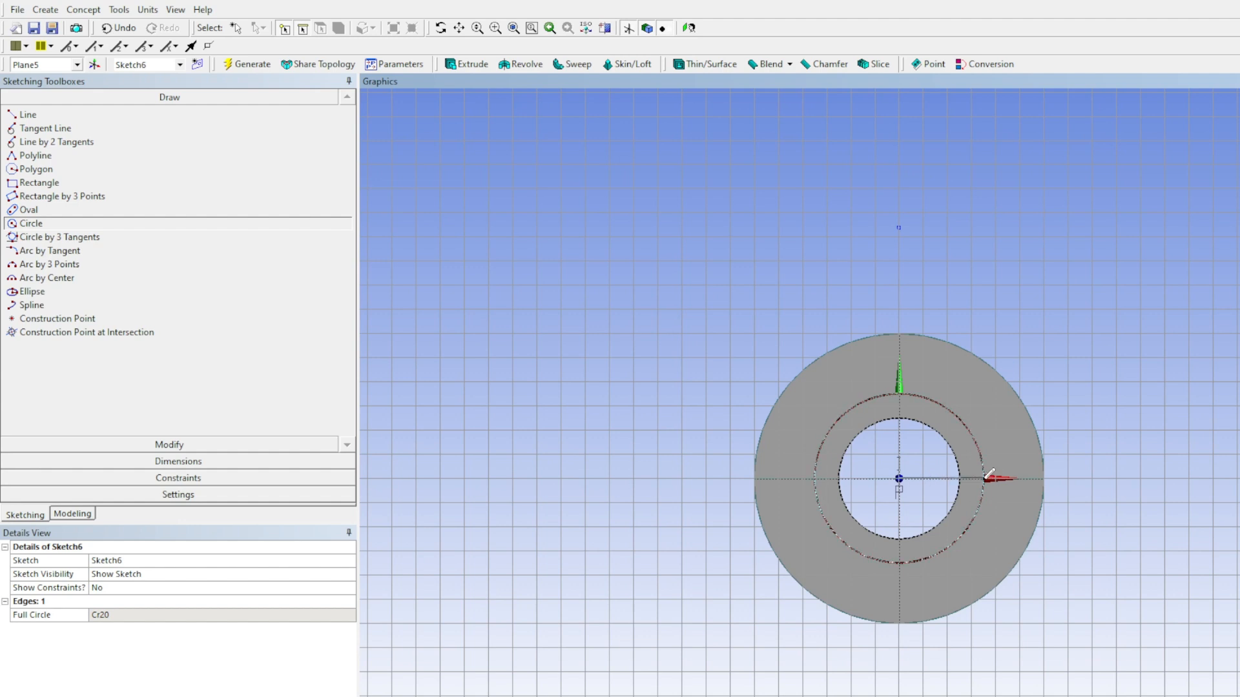
pyautogui.click(988, 473)
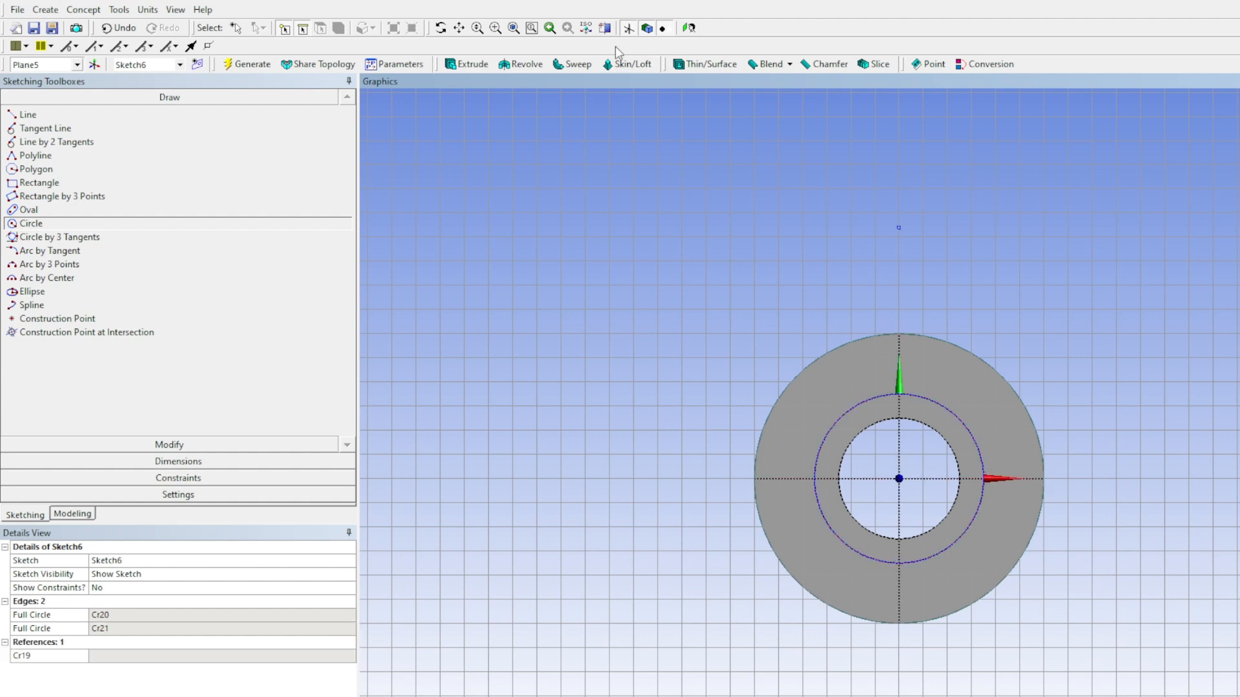
# Start an Add Material extrusion using the two-circle sketch at the pipe's free end as its geometry
pyautogui.click(231, 66)
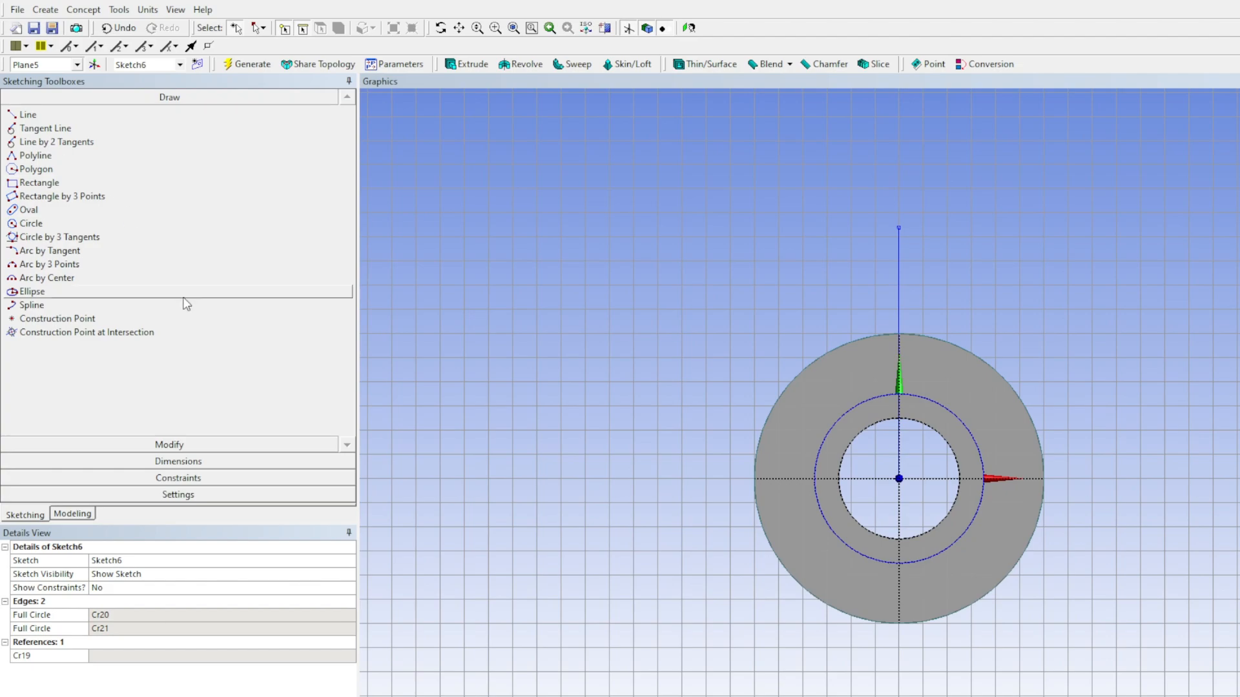
pyautogui.click(90, 513)
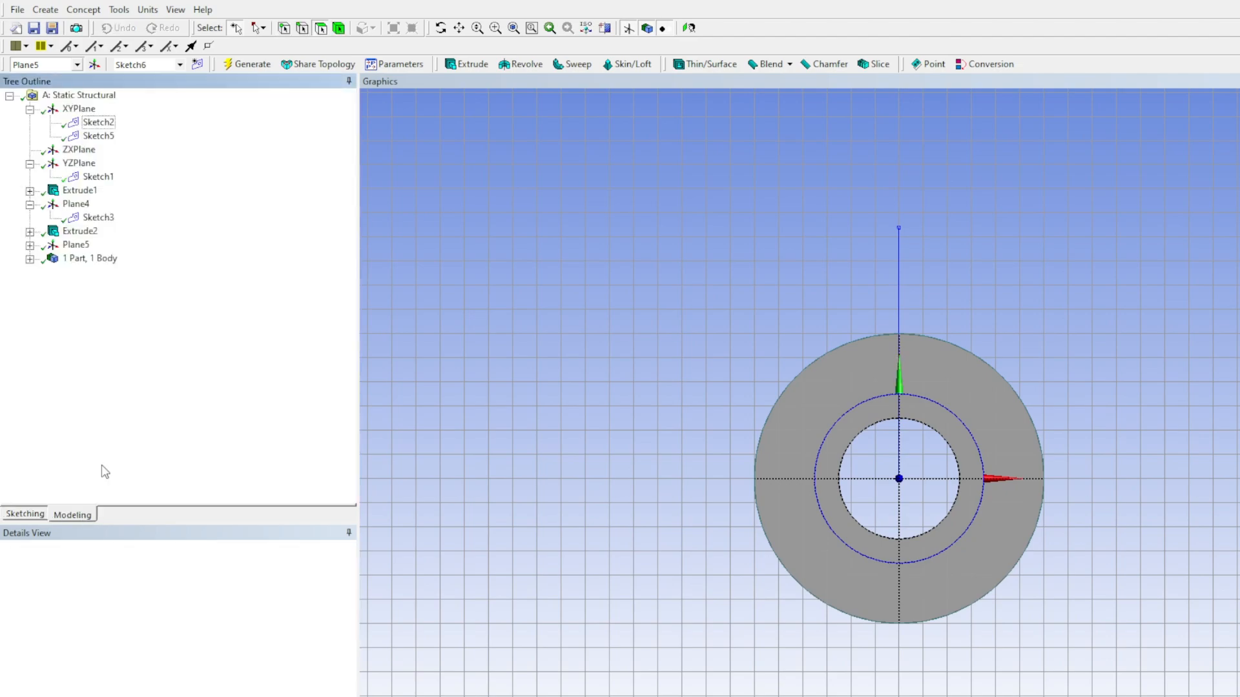
pyautogui.click(466, 63)
pyautogui.moveTo(1085, 556); pyautogui.dragTo(814, 518, button='middle')
pyautogui.moveTo(669, 452); pyautogui.dragTo(507, 533, button='middle')
pyautogui.click(158, 575)
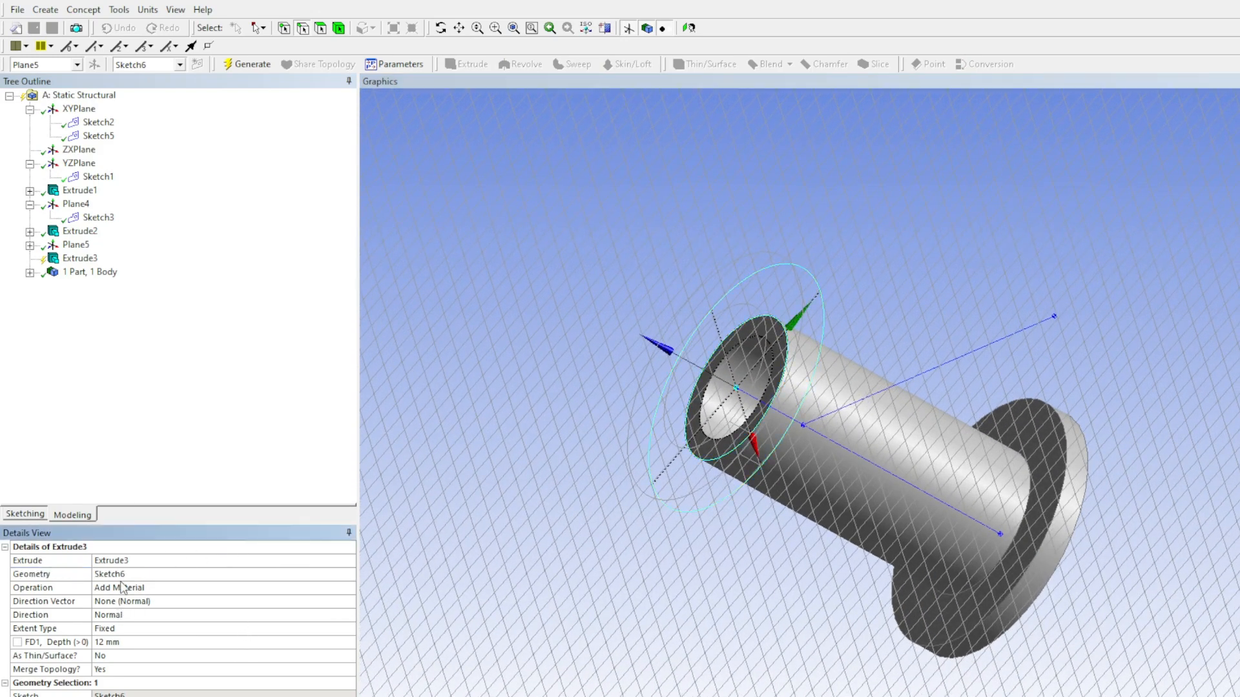
# Set the new extrusion's direction vector to the main pipe's axis line and generate the second flange
pyautogui.click(103, 601)
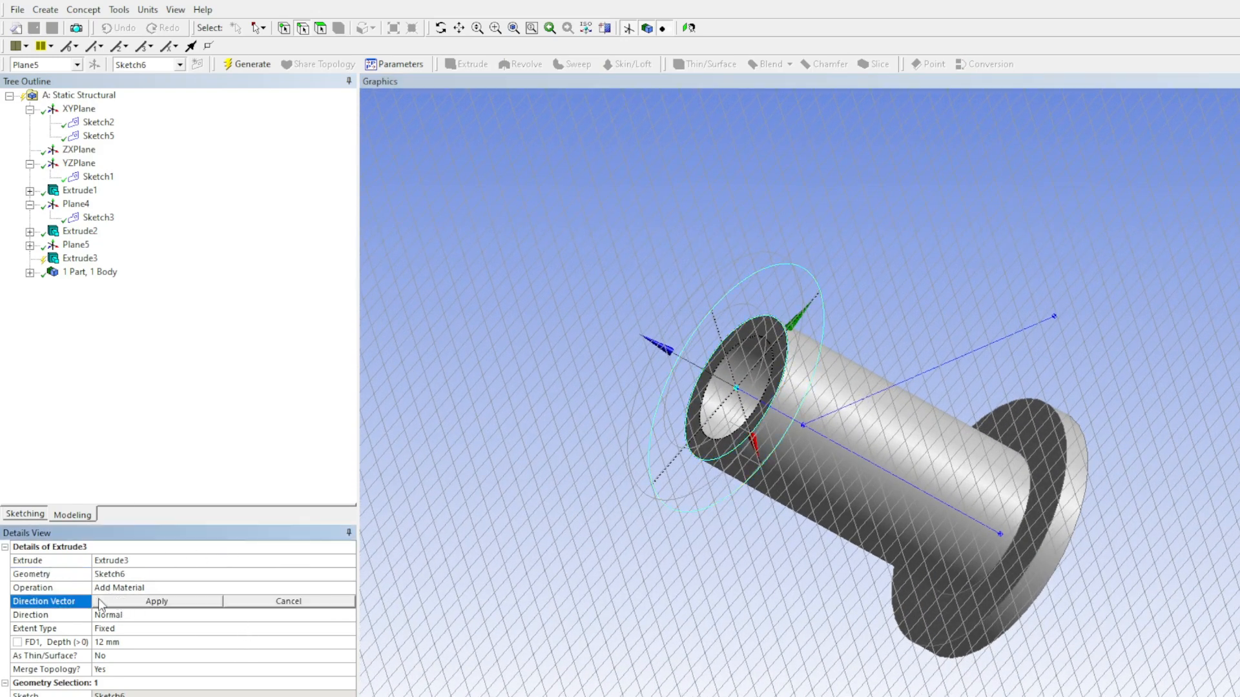
pyautogui.click(791, 420)
pyautogui.moveTo(594, 543); pyautogui.dragTo(491, 601, button='middle')
pyautogui.click(157, 601)
pyautogui.moveTo(498, 534); pyautogui.dragTo(527, 546, button='middle')
pyautogui.click(260, 76)
# Create another sketch on the second flange's outer face and open it for sketching
pyautogui.moveTo(614, 457); pyautogui.dragTo(781, 471, button='middle')
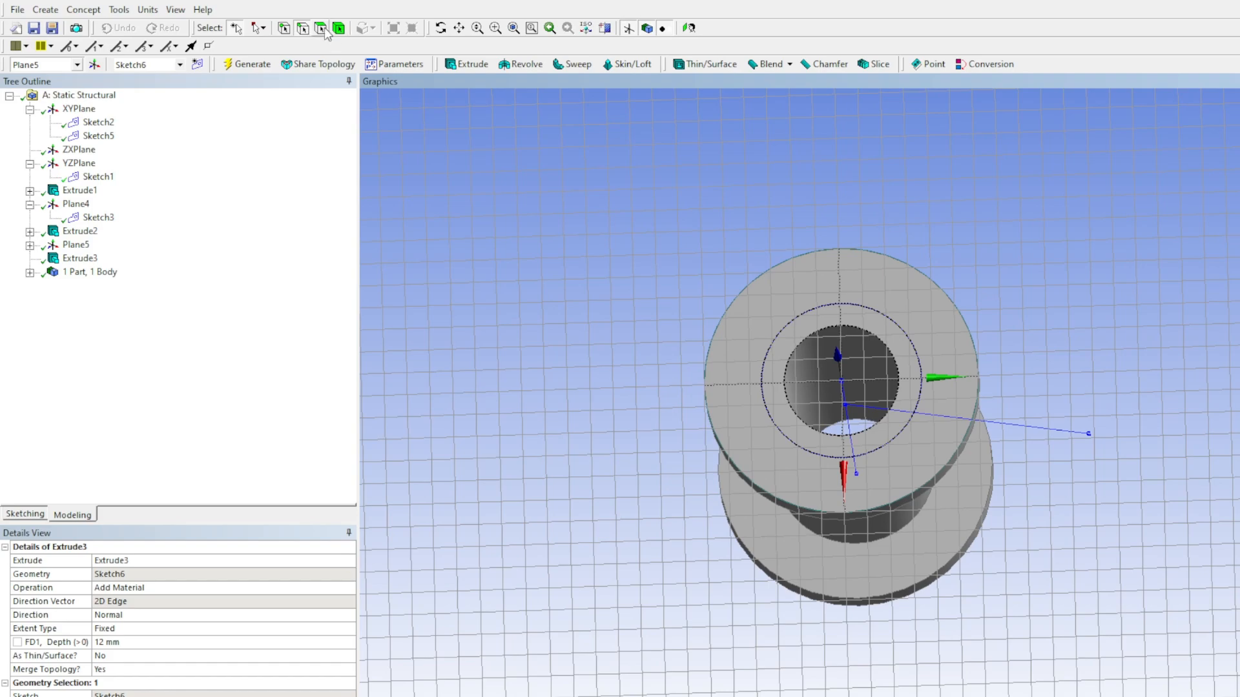
pyautogui.click(783, 305)
pyautogui.moveTo(610, 420); pyautogui.dragTo(466, 381, button='middle')
pyautogui.click(198, 64)
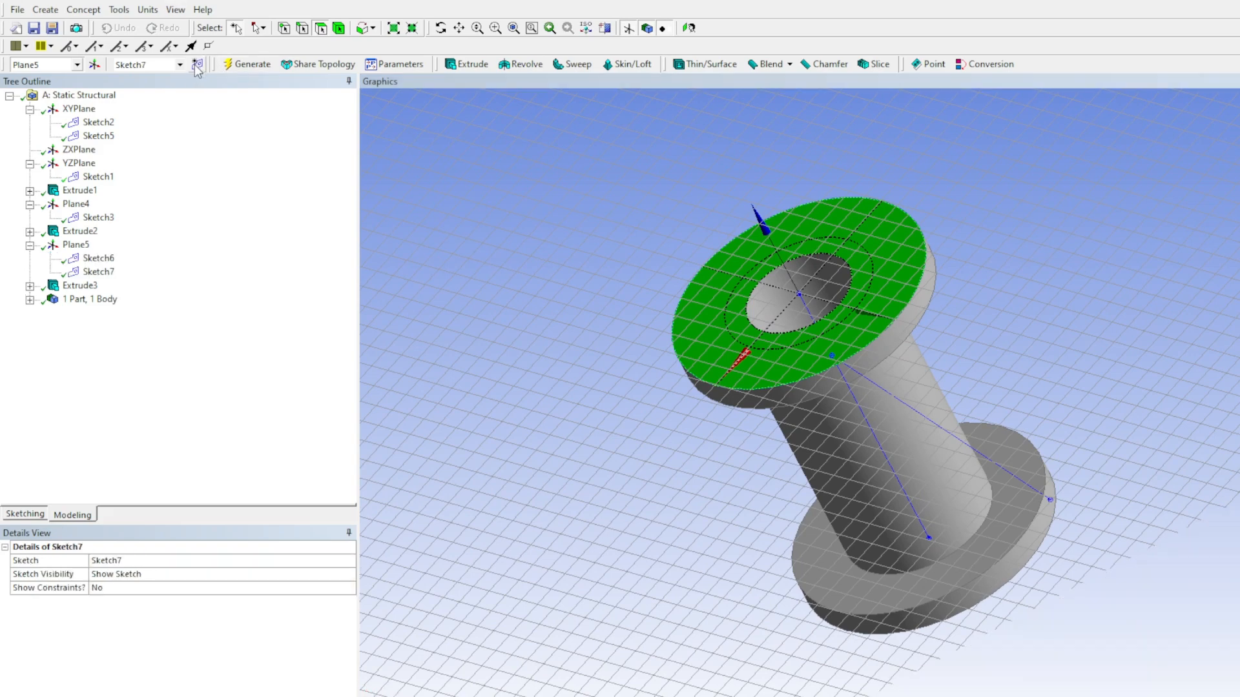
pyautogui.click(25, 514)
pyautogui.moveTo(455, 471); pyautogui.dragTo(564, 469, button='middle')
pyautogui.click(689, 27)
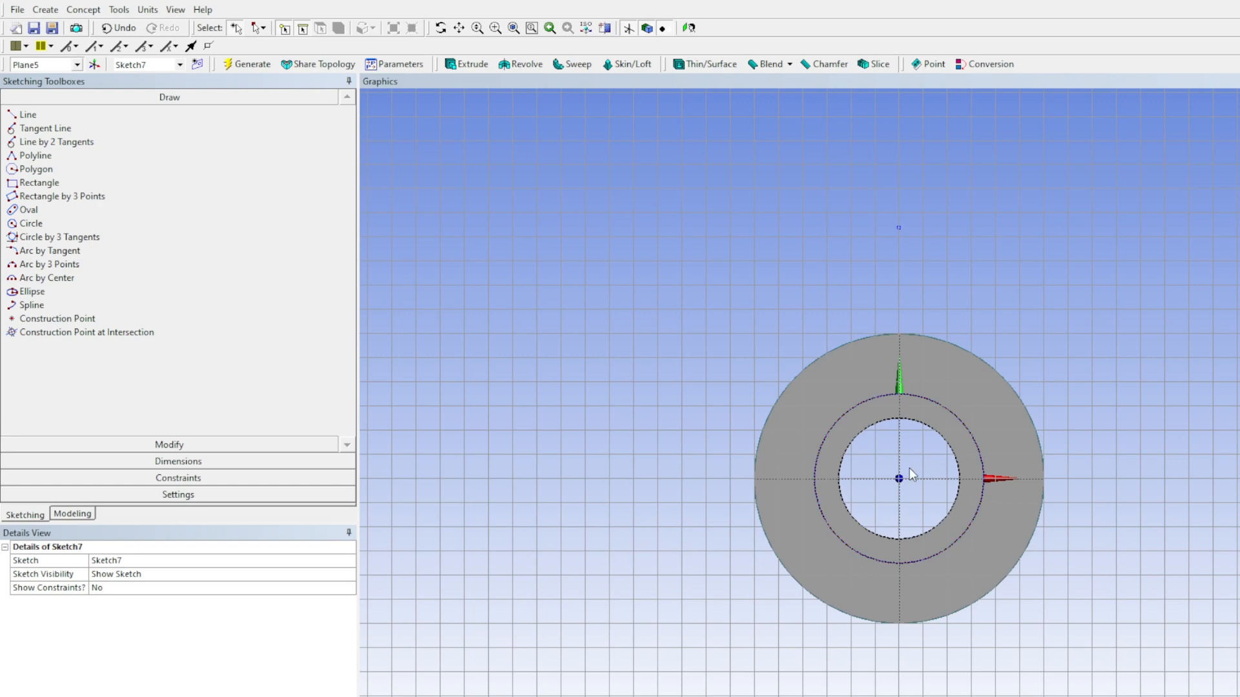
# Draw a bolt circle about 100 mm in diameter centred on the origin of the flange face and dimension its diameter
pyautogui.moveTo(847, 409)
pyautogui.mouseDown(button='middle')
pyautogui.moveTo(894, 537)
pyautogui.moveTo(803, 554)
pyautogui.mouseUp(button='middle')
pyautogui.click(688, 28)
pyautogui.click(40, 224)
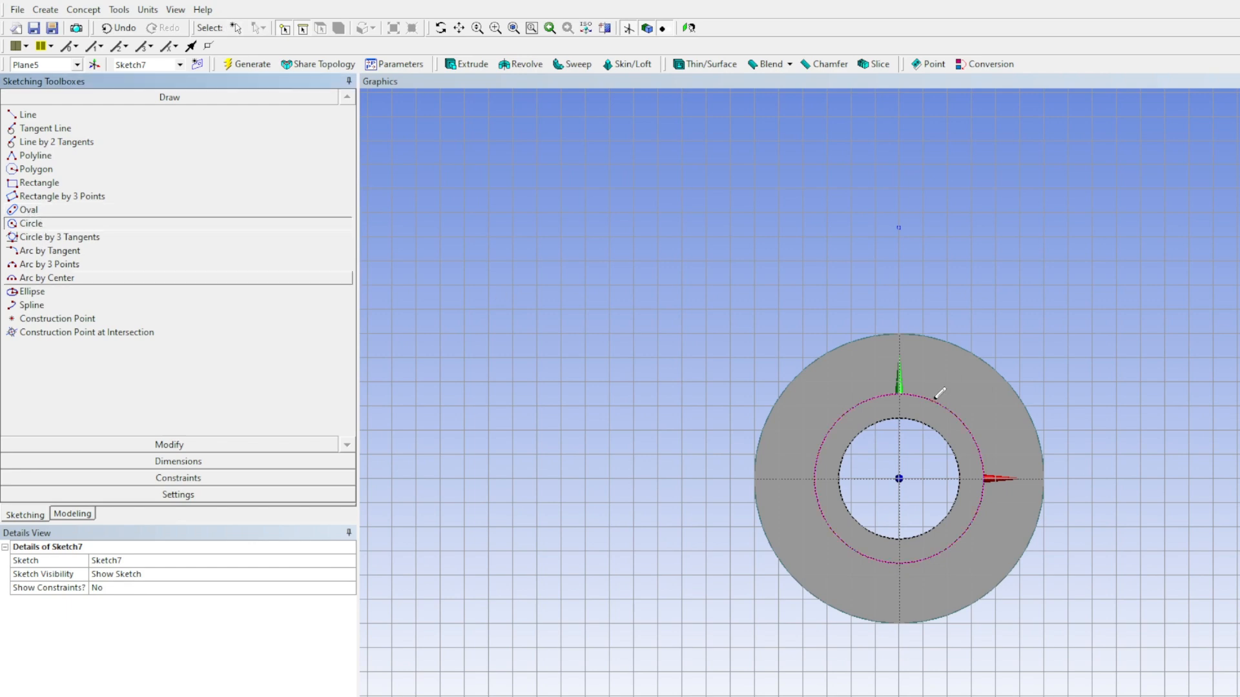
pyautogui.scroll(2, 916, 517)
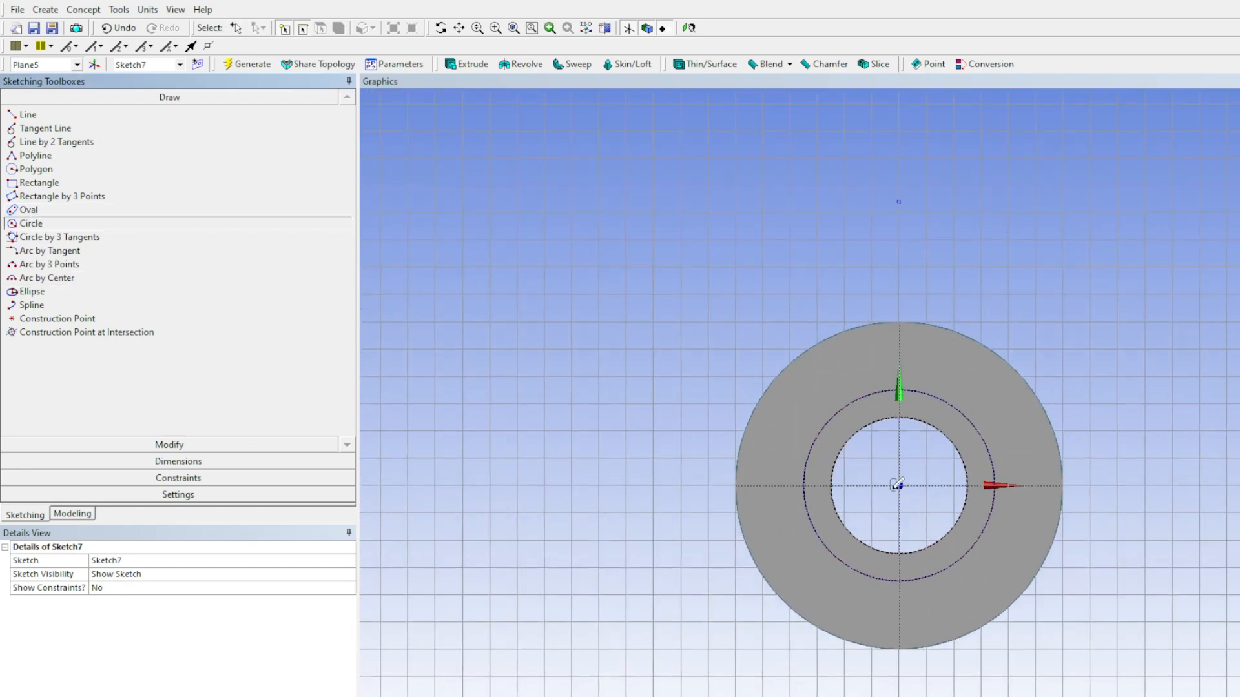
pyautogui.click(898, 485)
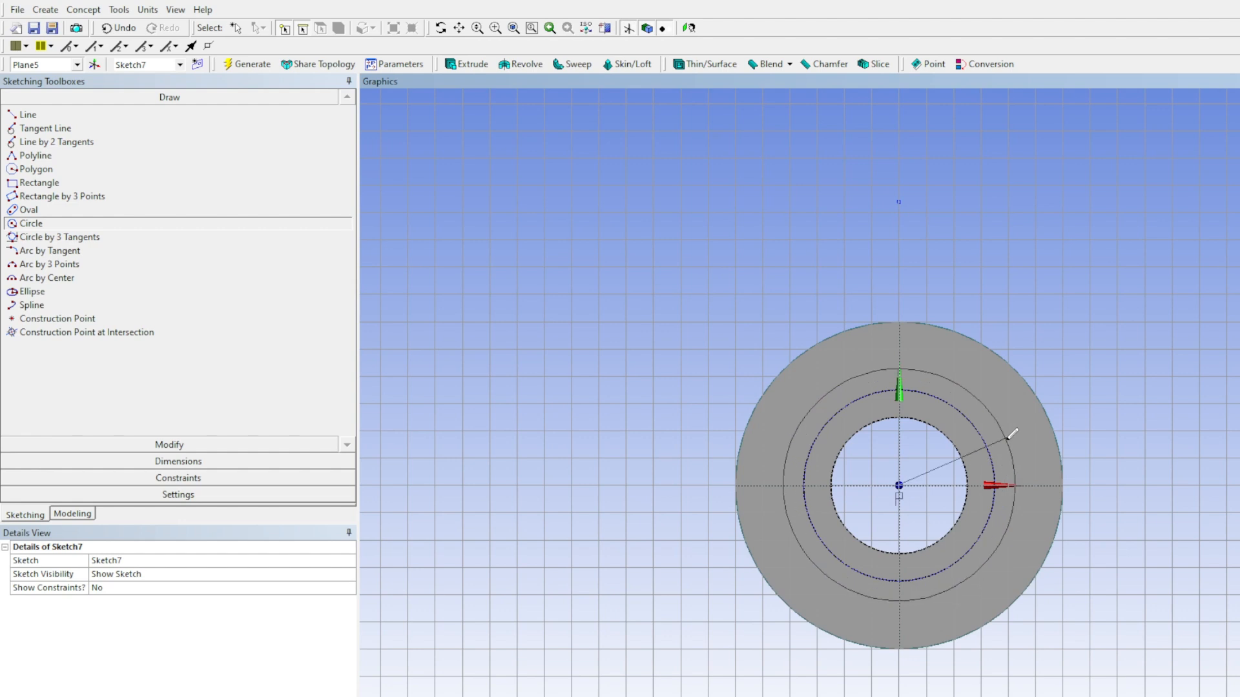
pyautogui.click(1040, 479)
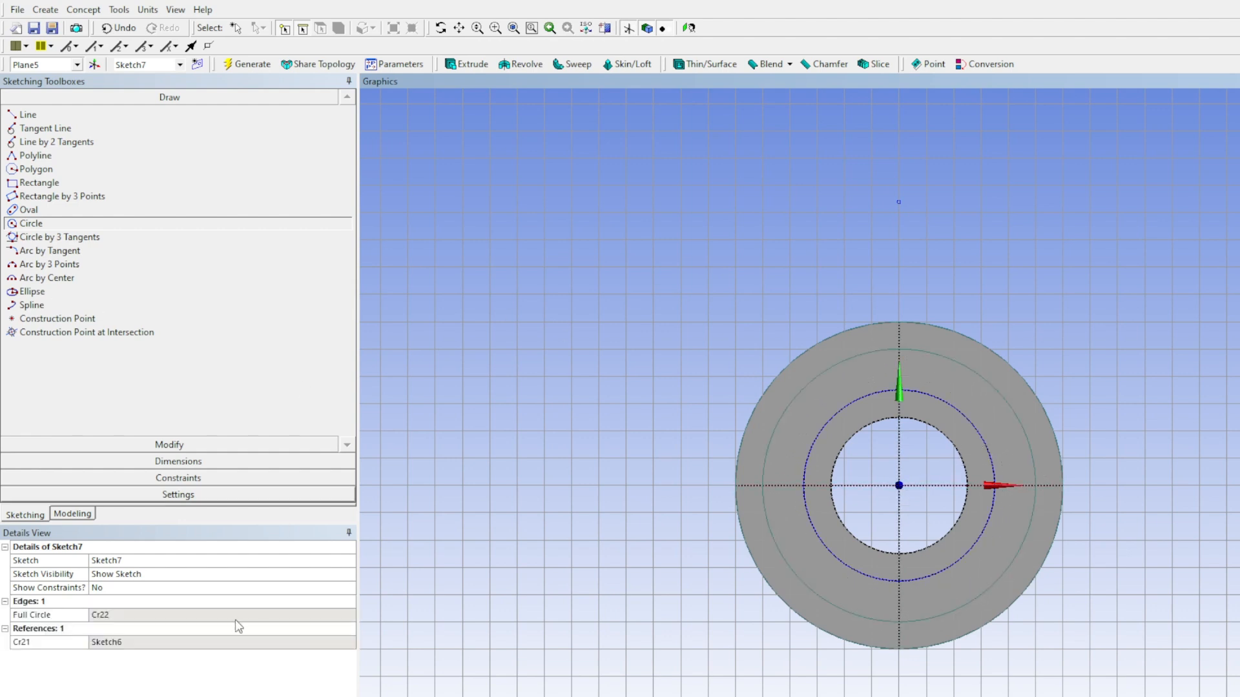
pyautogui.click(179, 460)
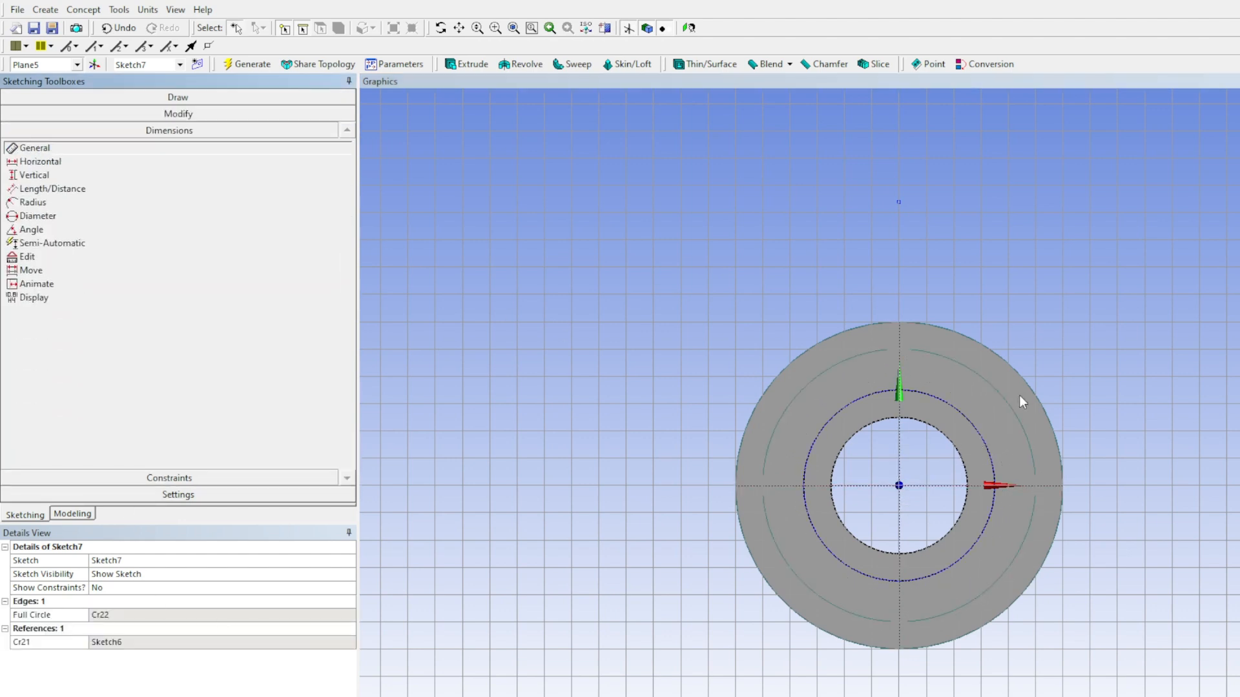
pyautogui.click(1014, 405)
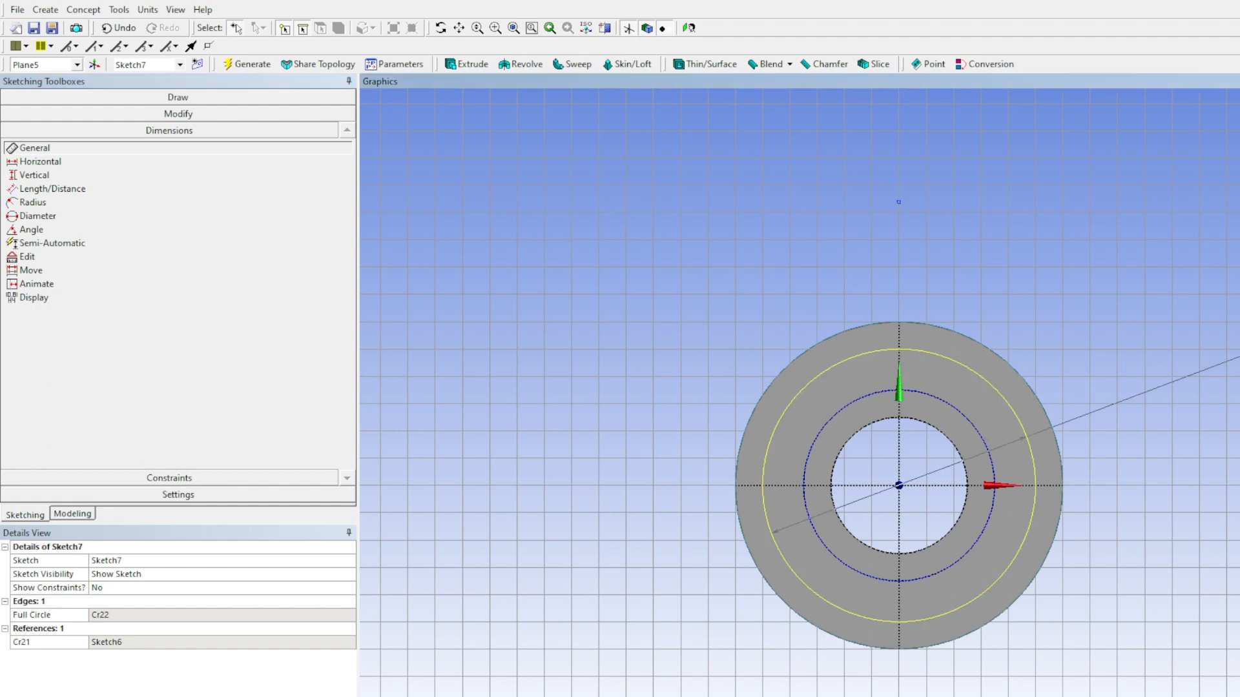
pyautogui.click(1236, 358)
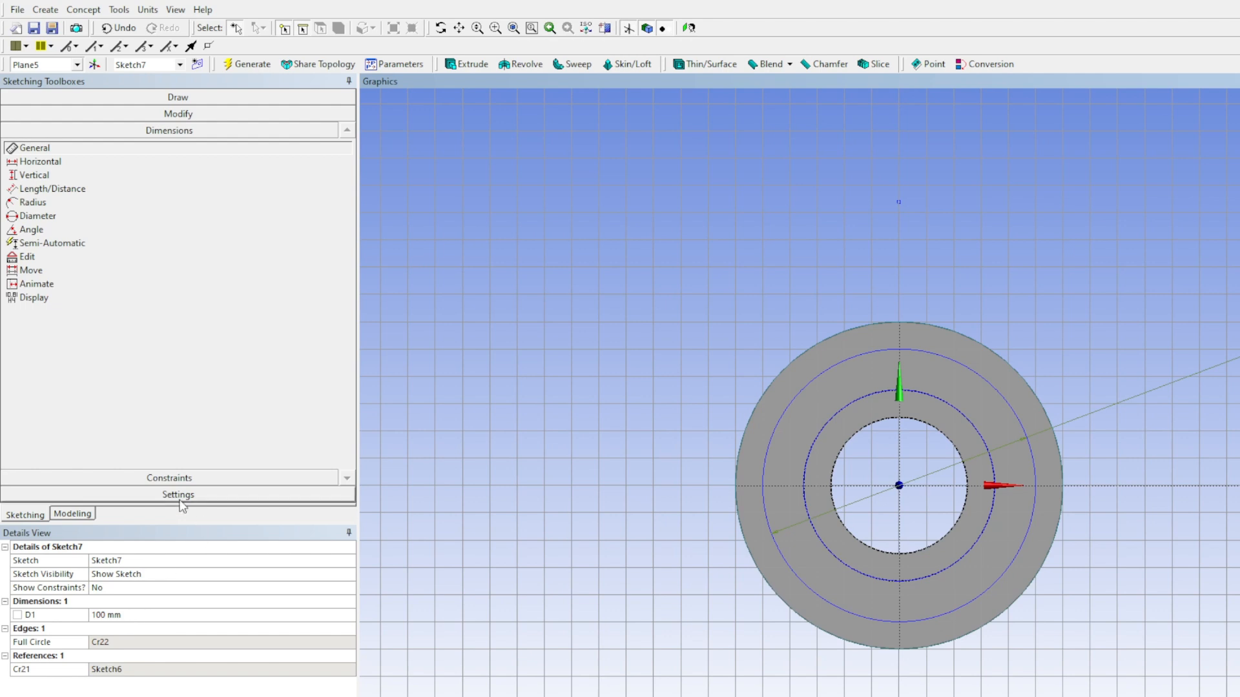
# Draw two small hole circles centred where the bolt circle crosses the positive vertical and positive horizontal axes
pyautogui.click(177, 97)
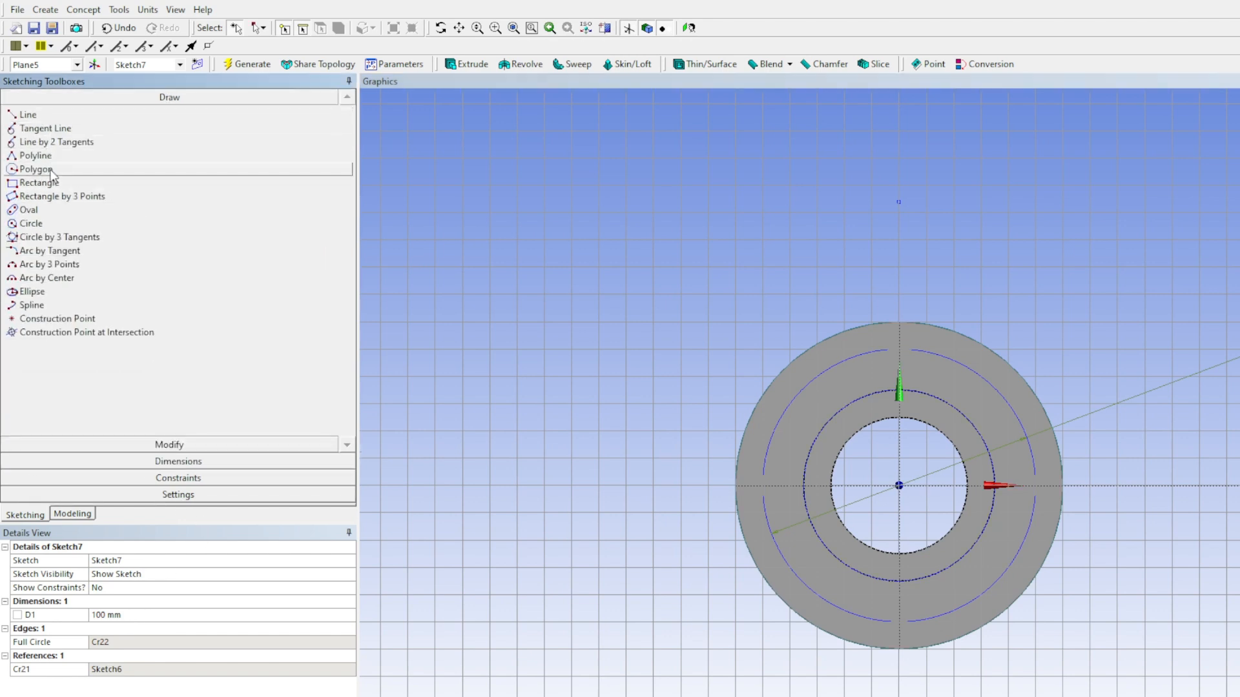
pyautogui.click(40, 224)
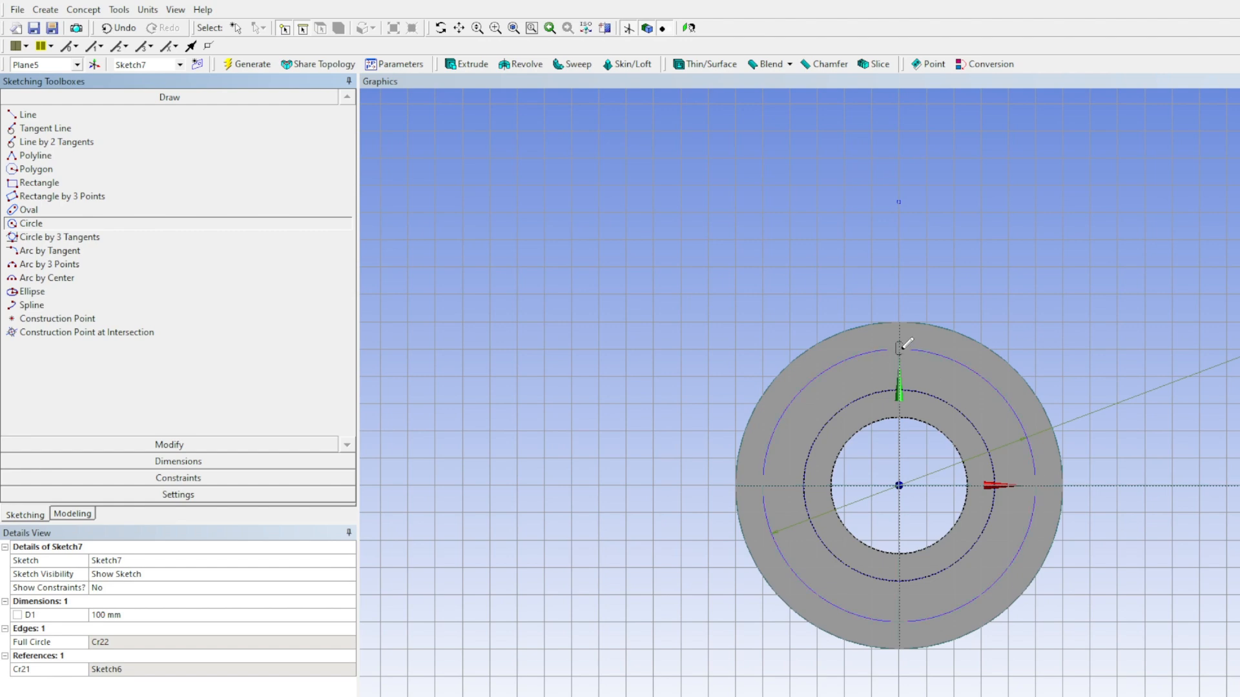
pyautogui.scroll(6, 904, 344)
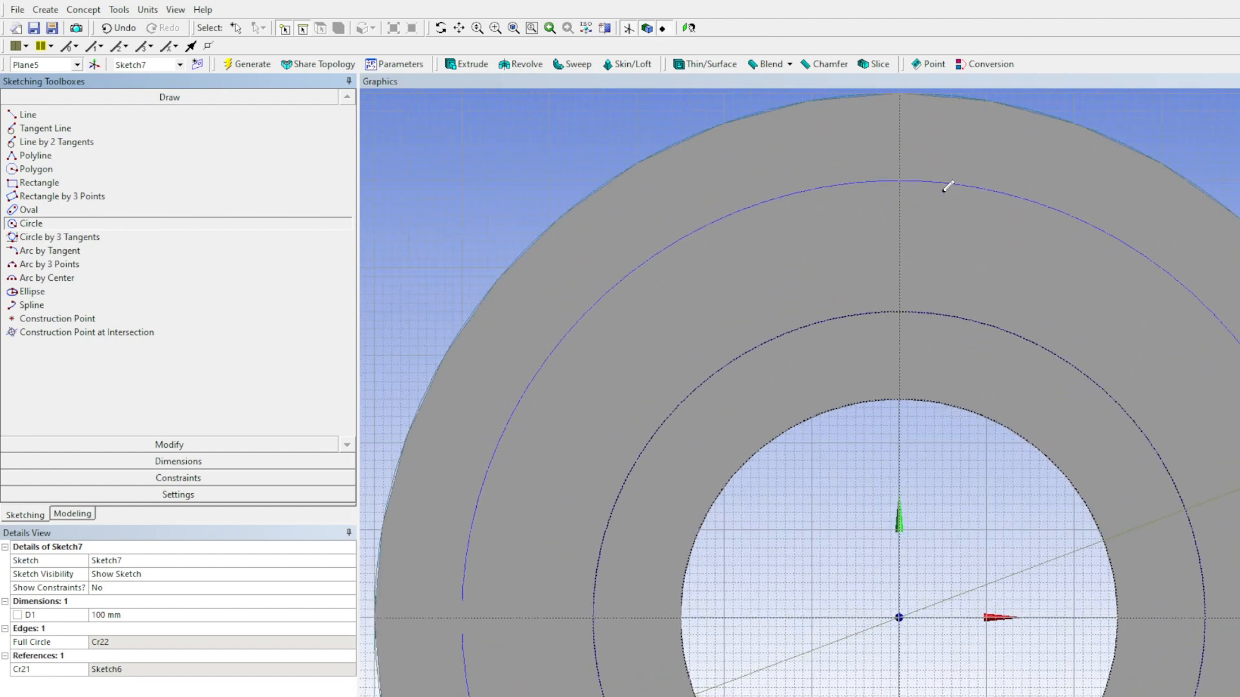
pyautogui.click(903, 179)
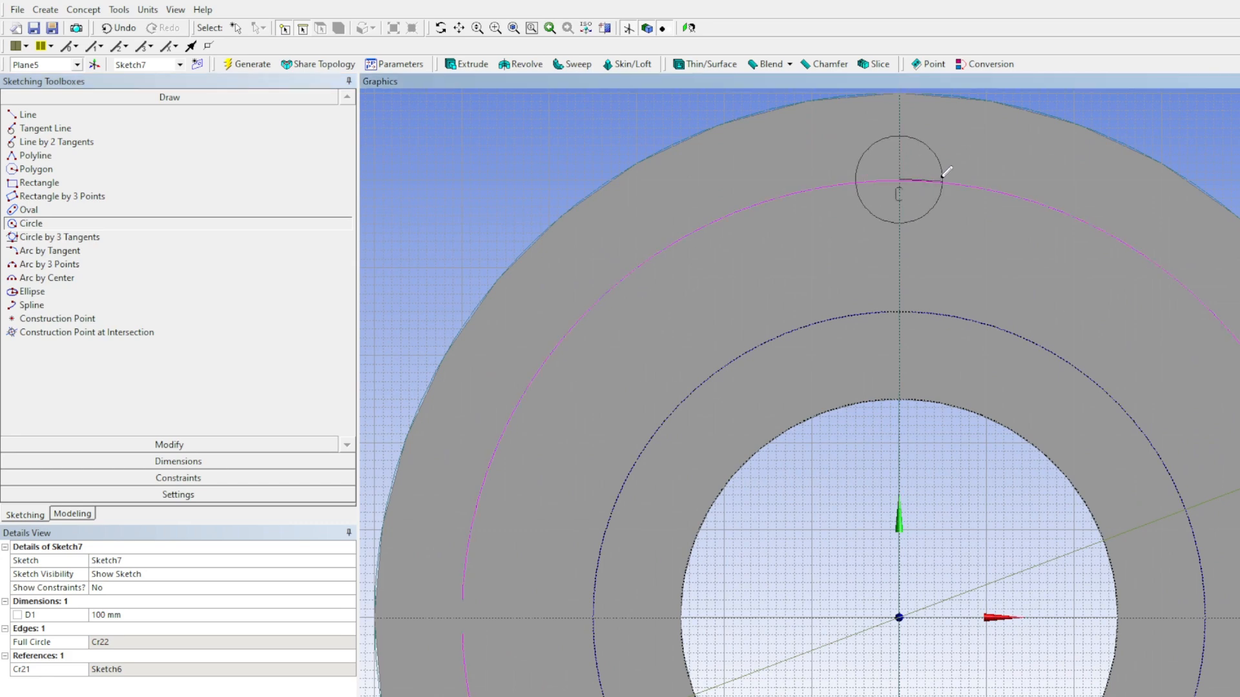
pyautogui.click(946, 143)
pyautogui.keyDown('ctrl'); pyautogui.moveTo(1150, 392); pyautogui.dragTo(958, 255, button='middle'); pyautogui.keyUp('ctrl')
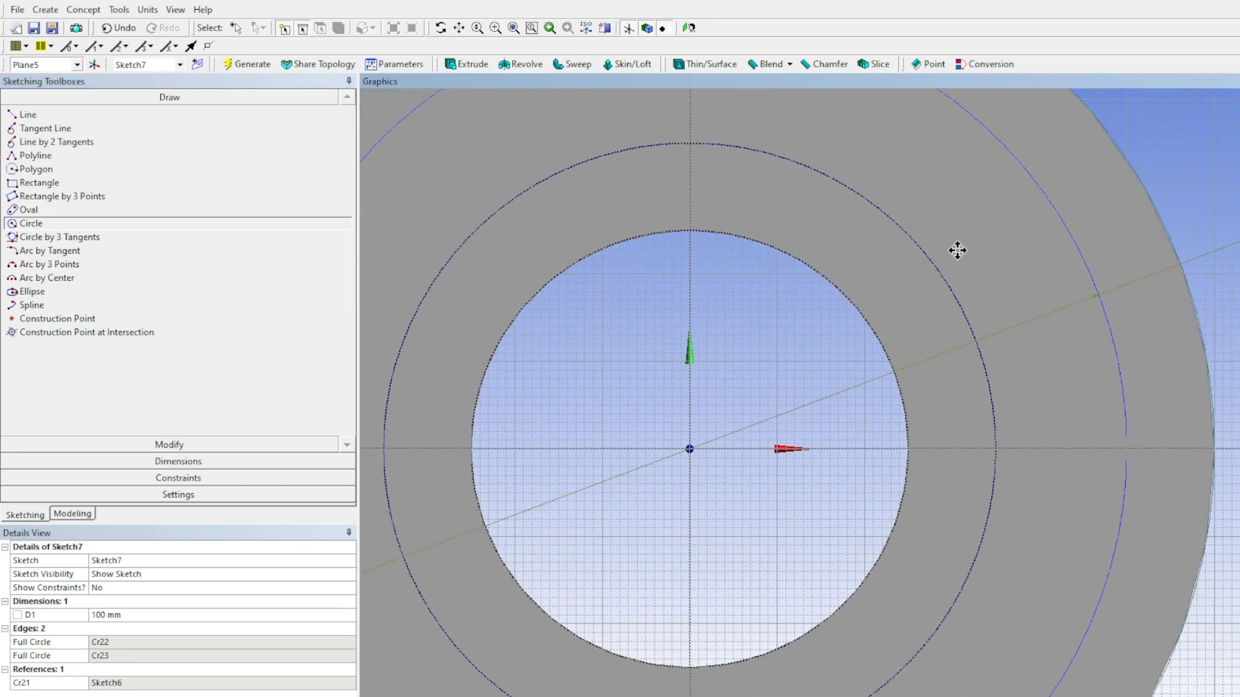
pyautogui.click(1125, 447)
pyautogui.click(1172, 423)
# Draw two more small hole circles centred where the bolt circle crosses the negative vertical and negative horizontal axes
pyautogui.moveTo(1172, 423)
pyautogui.mouseDown(button='middle')
pyautogui.moveTo(1121, 445)
pyautogui.moveTo(1124, 423)
pyautogui.moveTo(922, 554)
pyautogui.mouseUp(button='middle')
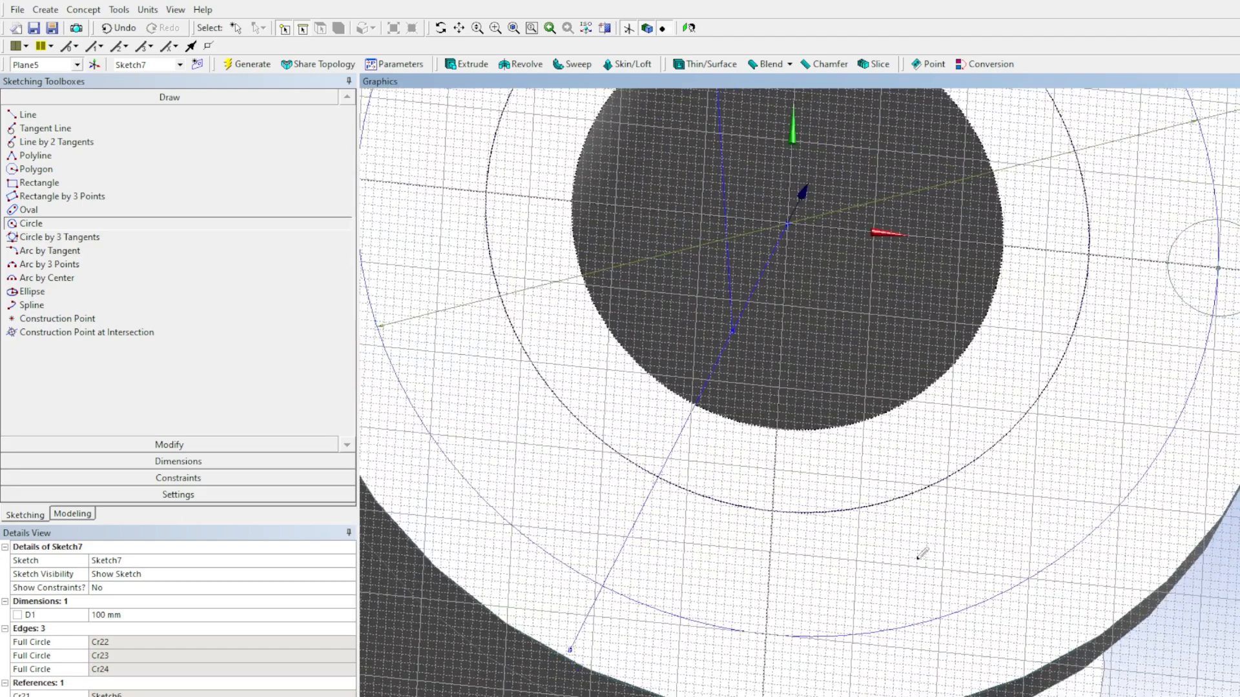
pyautogui.click(767, 635)
pyautogui.click(810, 621)
pyautogui.keyDown('ctrl'); pyautogui.moveTo(738, 473); pyautogui.dragTo(1017, 689, button='middle'); pyautogui.keyUp('ctrl')
pyautogui.click(636, 391)
pyautogui.click(658, 337)
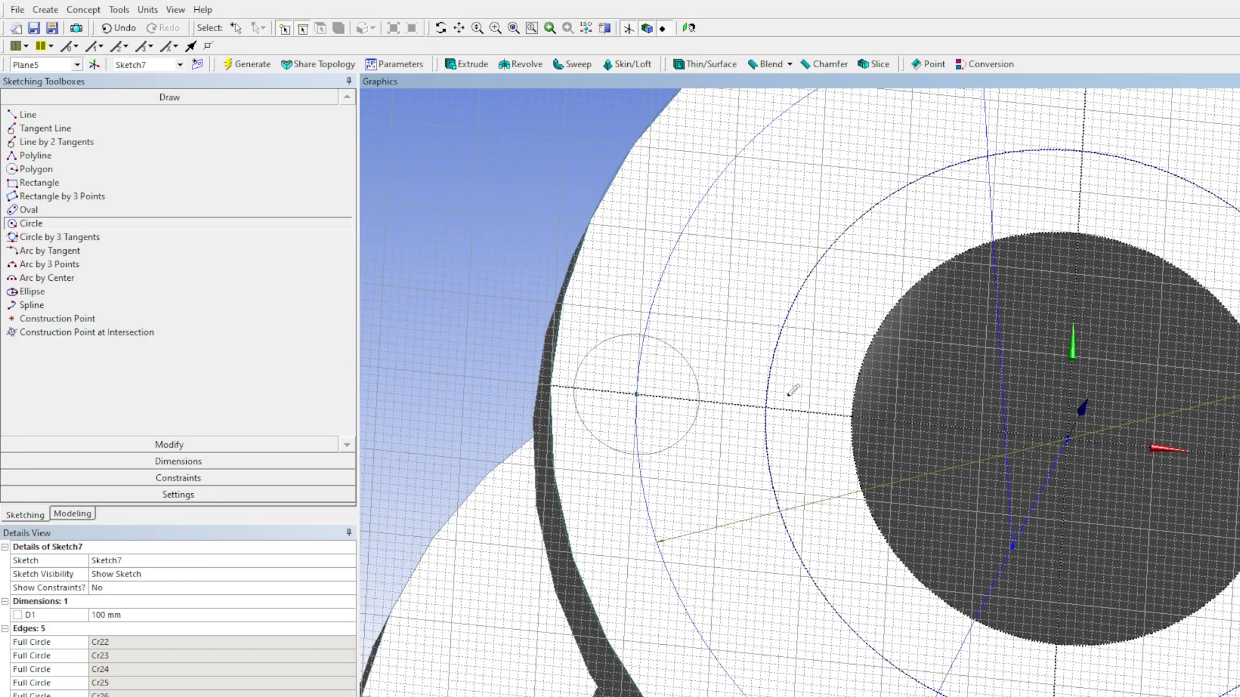
# Dimension the hole circle on the negative horizontal axis and set its diameter to 10 mm
pyautogui.click(181, 479)
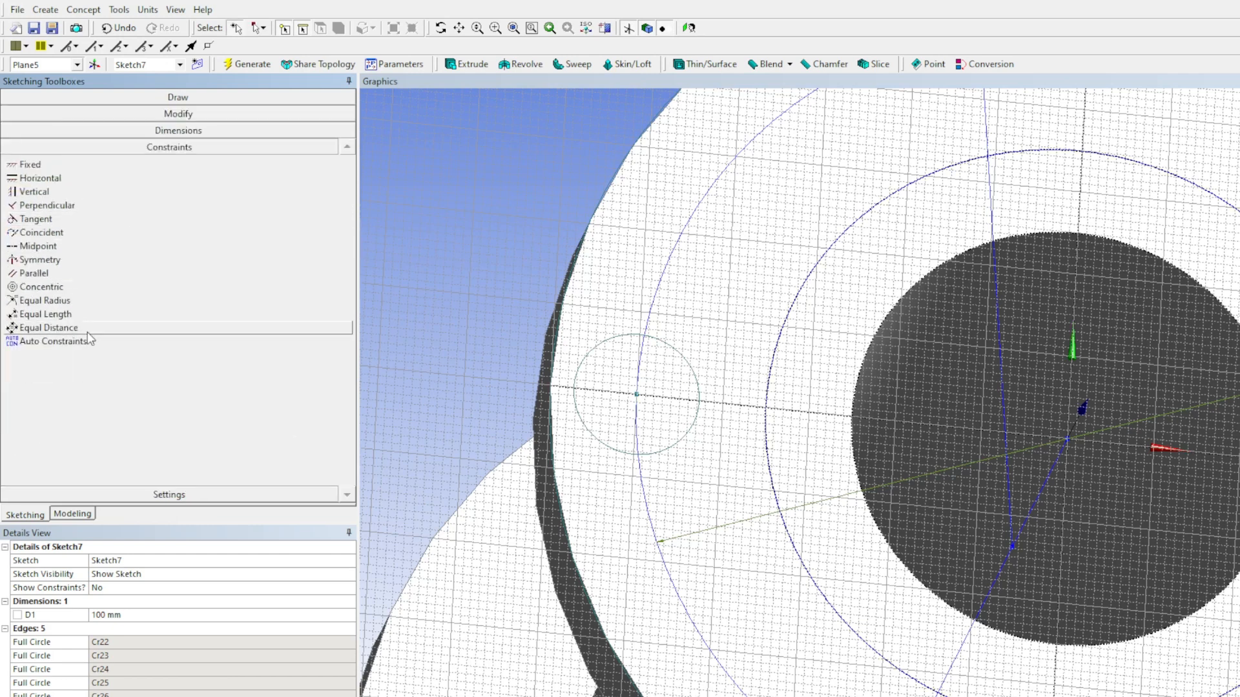
pyautogui.click(178, 130)
pyautogui.click(680, 359)
pyautogui.click(450, 269)
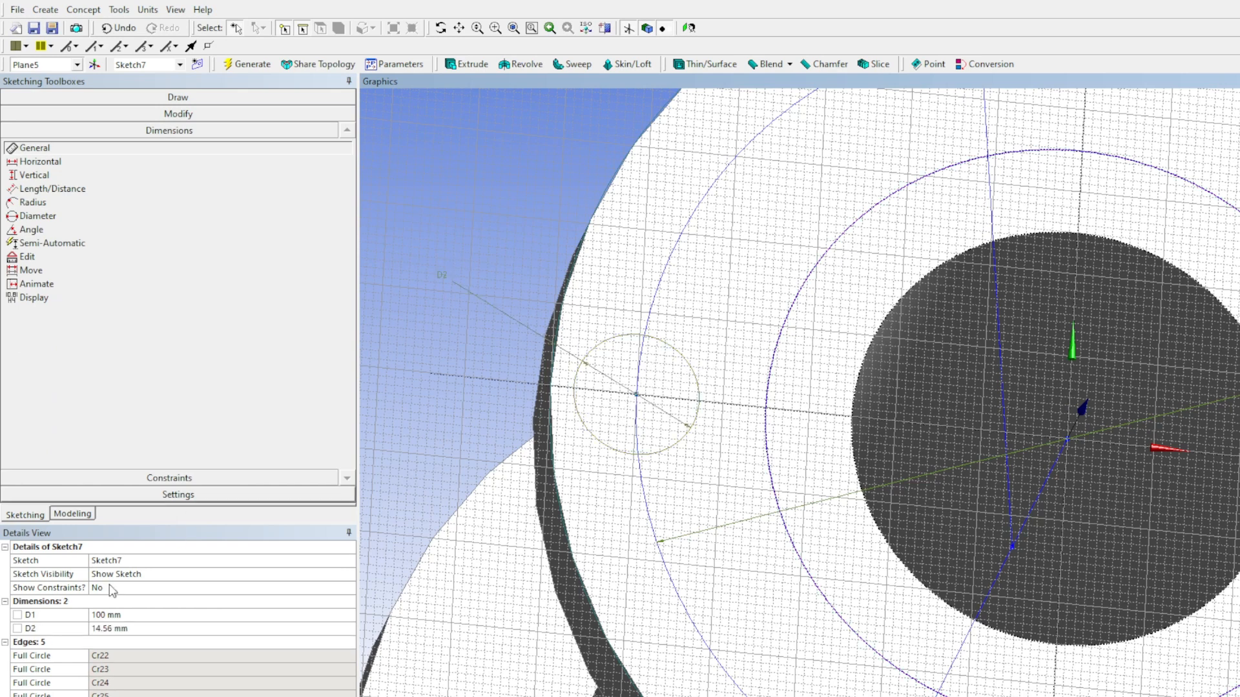
pyautogui.click(131, 628)
pyautogui.write('10')
pyautogui.press('Return')
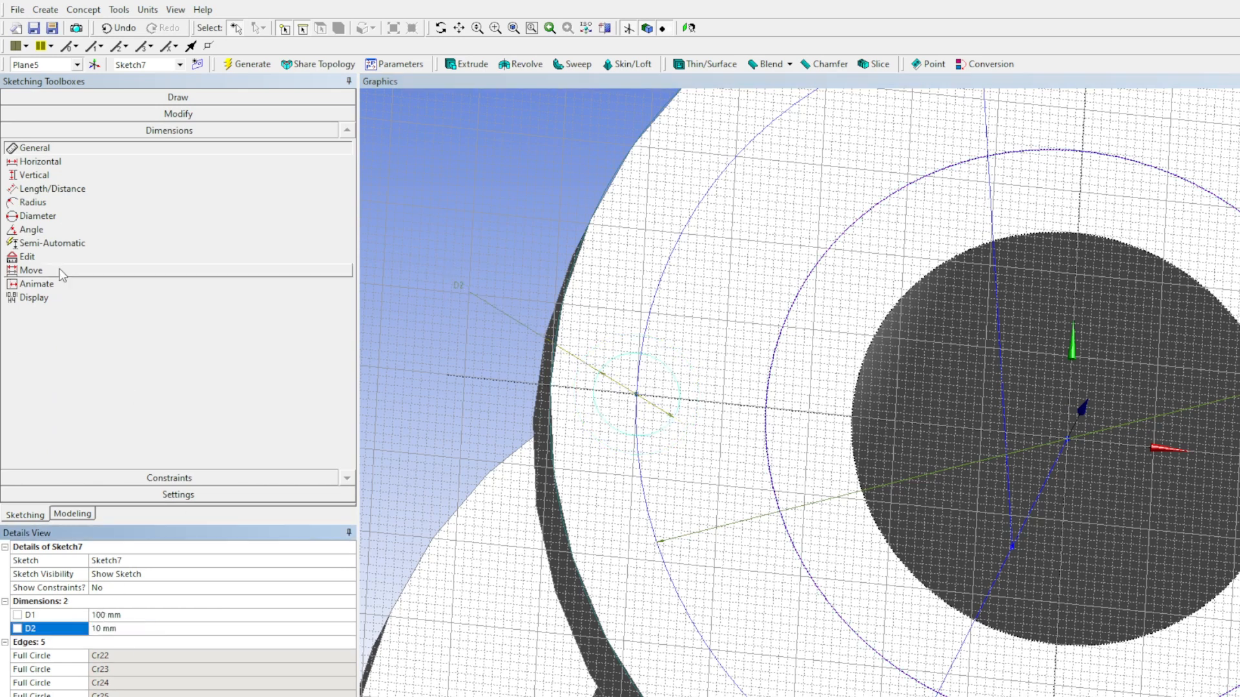
# Apply Equal Radius constraints so the other three hole circles match the 10 mm hole circle
pyautogui.click(169, 495)
pyautogui.click(161, 149)
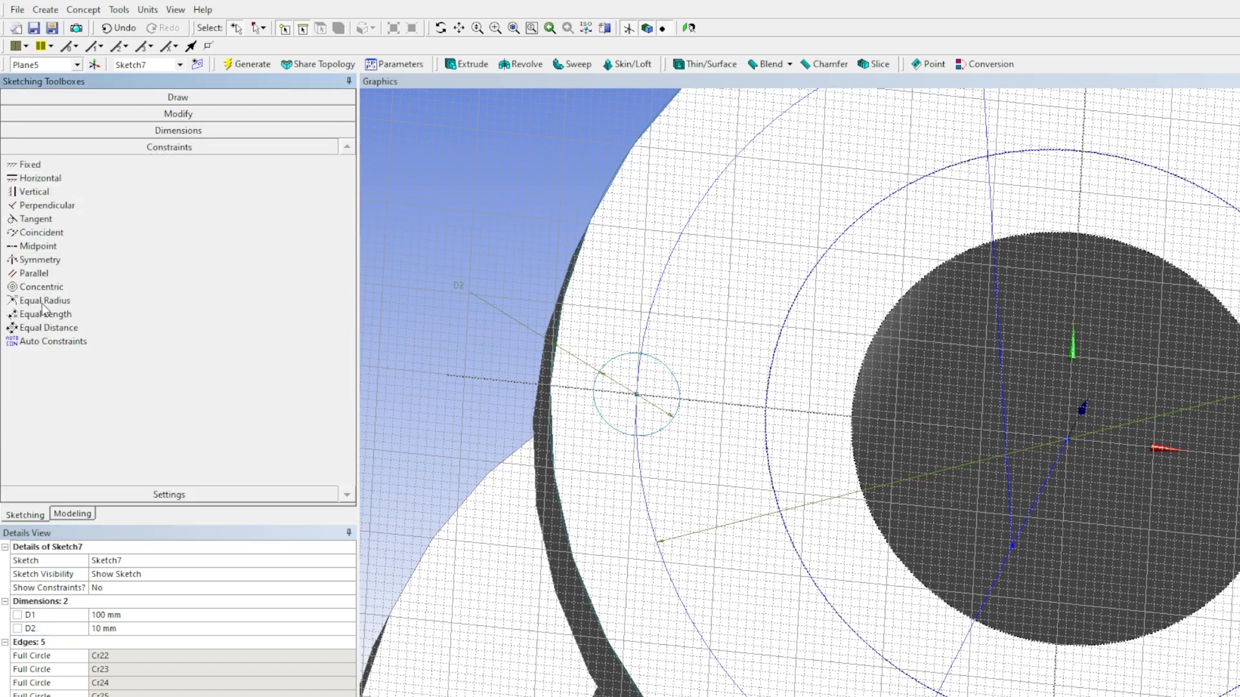
pyautogui.click(44, 301)
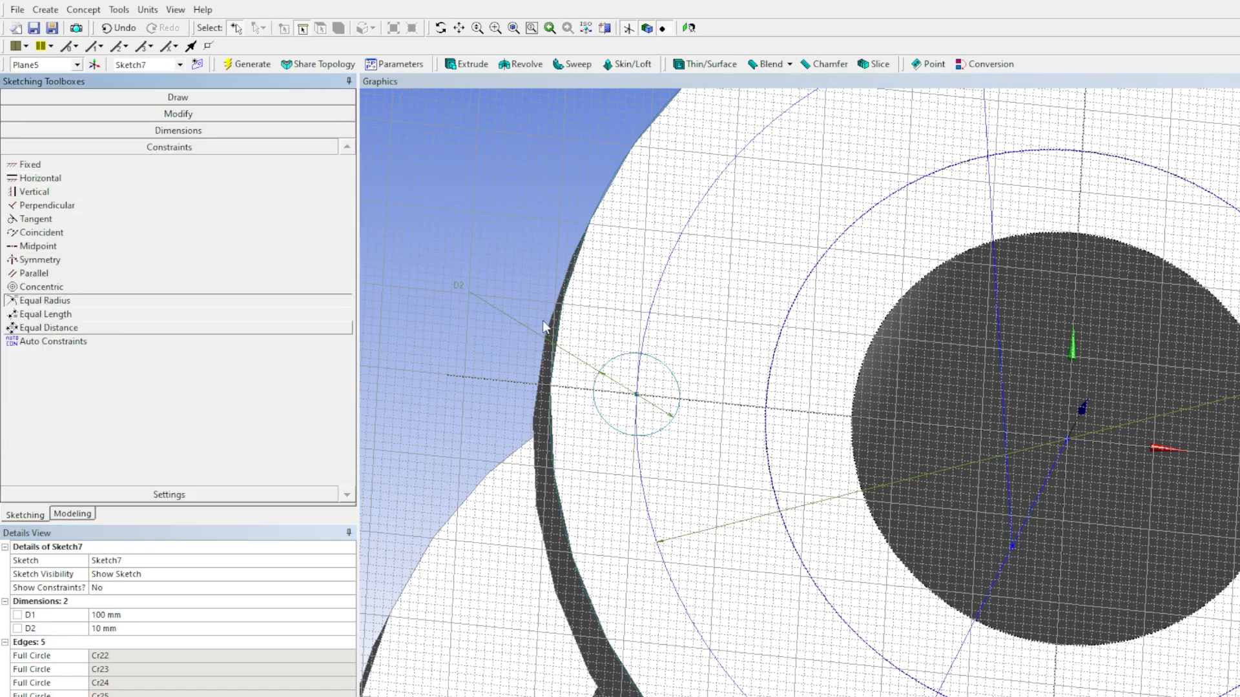
pyautogui.click(663, 373)
pyautogui.scroll(-3, 749, 374)
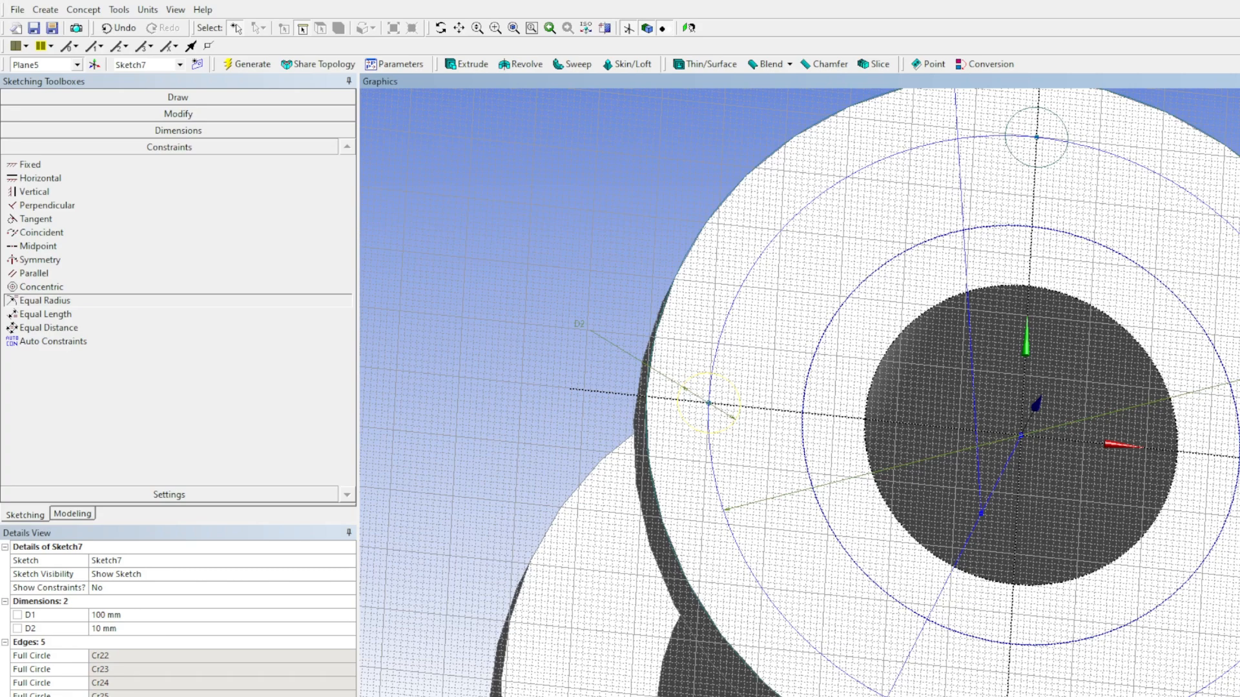
pyautogui.moveTo(927, 436)
pyautogui.keyDown('ctrl'); pyautogui.mouseDown(button='middle')
pyautogui.moveTo(761, 368)
pyautogui.moveTo(800, 448)
pyautogui.moveTo(755, 349)
pyautogui.mouseUp(button='middle'); pyautogui.keyUp('ctrl')
pyautogui.scroll(-2, 781, 377)
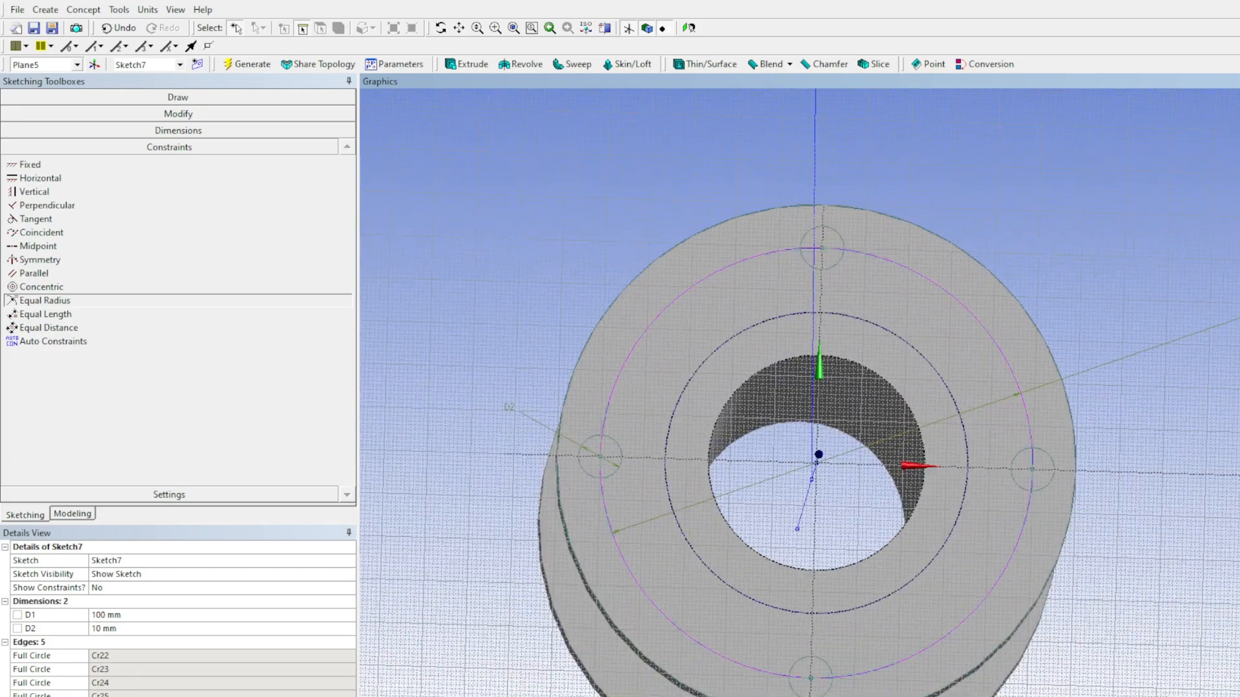
# Trim away the whole bolt circle, including the short arcs inside the holes, leaving only the four hole circles
pyautogui.click(175, 113)
pyautogui.click(36, 173)
pyautogui.click(903, 273)
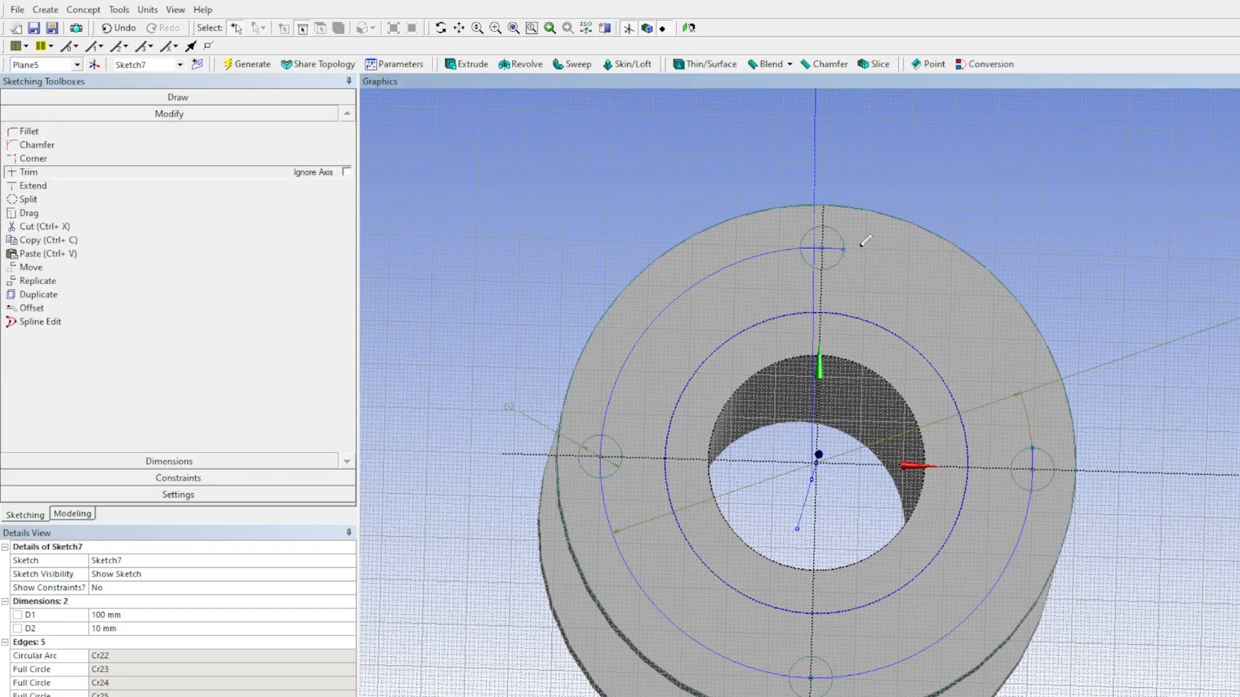
pyautogui.click(766, 254)
pyautogui.click(603, 517)
pyautogui.click(961, 608)
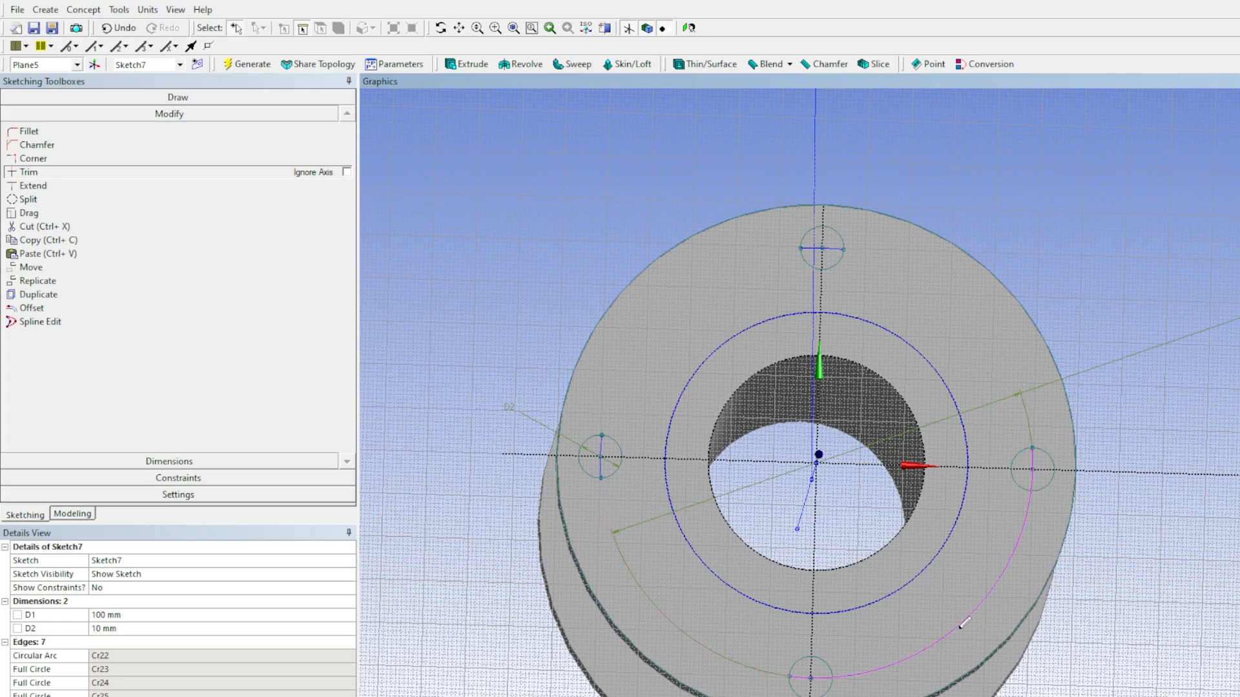
pyautogui.click(1037, 477)
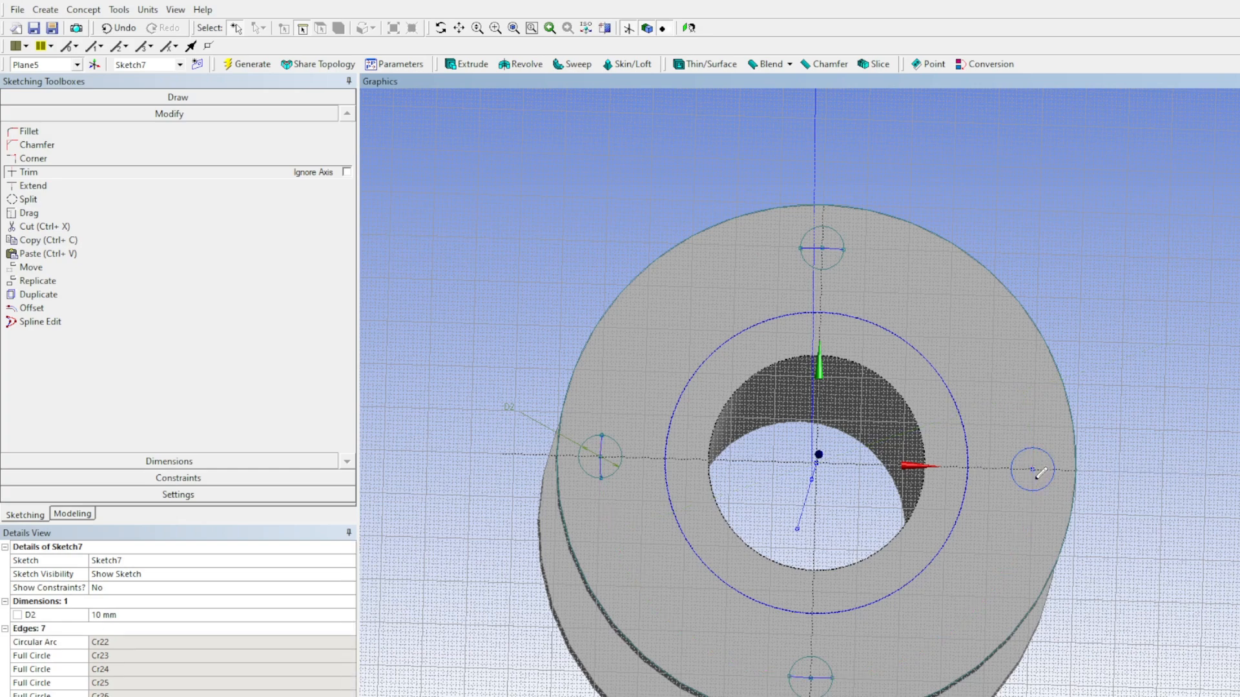
pyautogui.click(836, 246)
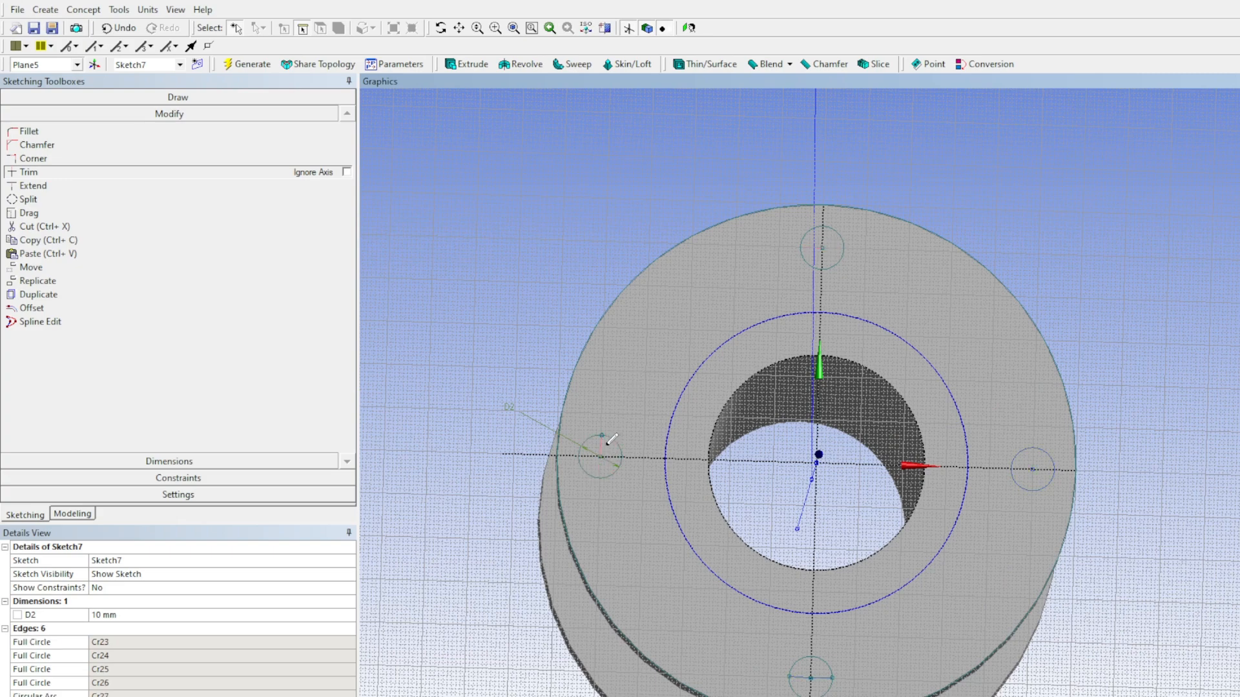
pyautogui.click(804, 676)
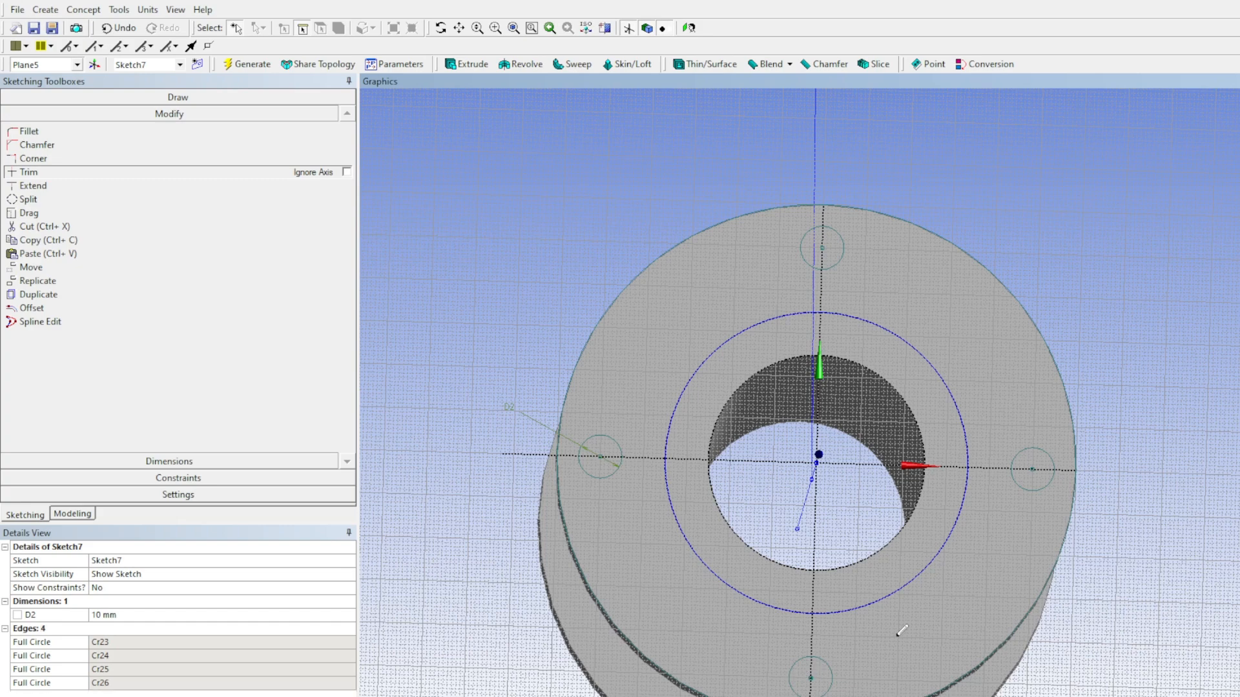
# Start an extrusion using the four-hole sketch on the flange face as its geometry
pyautogui.click(252, 65)
pyautogui.click(475, 64)
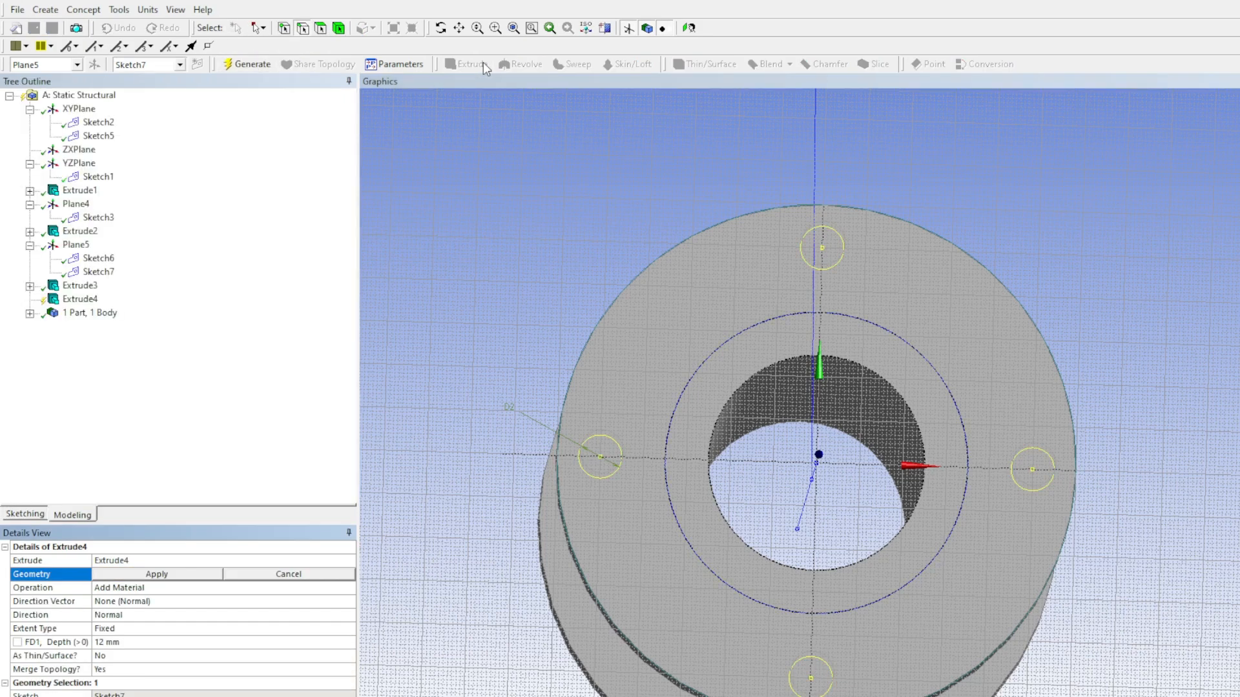
pyautogui.moveTo(676, 285); pyautogui.dragTo(468, 302, button='middle')
pyautogui.moveTo(469, 432); pyautogui.dragTo(497, 450, button='middle')
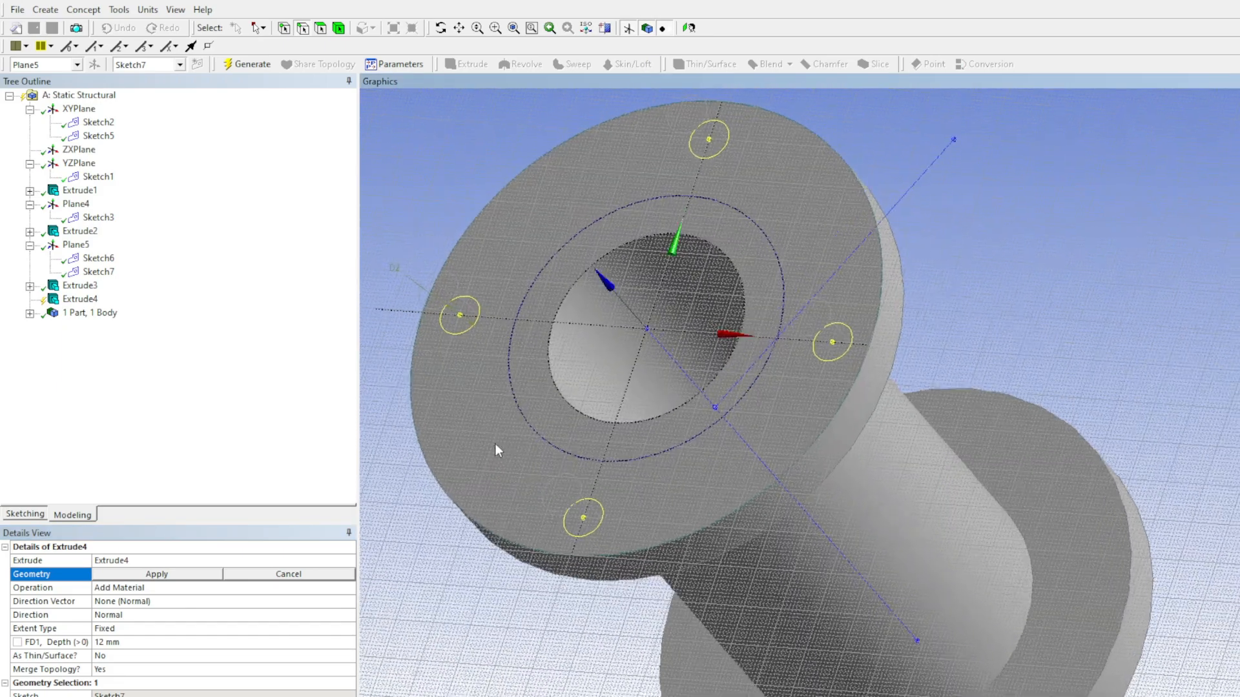
pyautogui.click(157, 574)
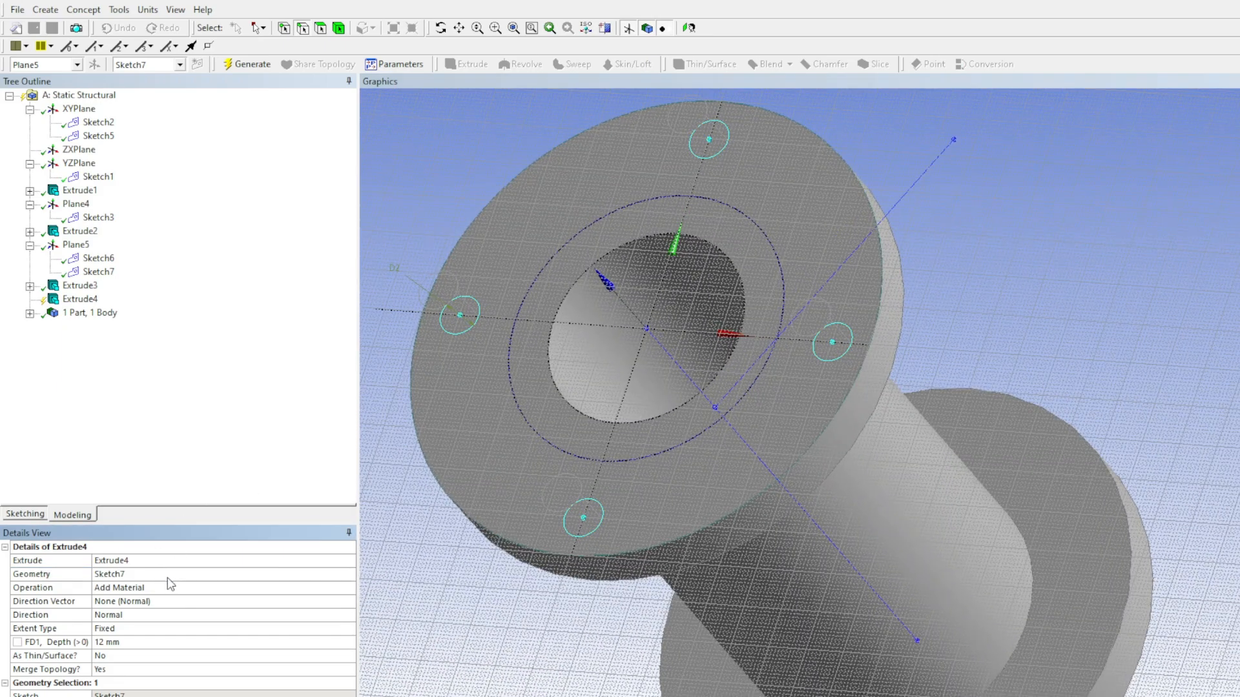
# Set the hole extrusion's direction vector to the main pipe's axis line, pointing through both flanges
pyautogui.click(116, 602)
pyautogui.click(685, 366)
pyautogui.moveTo(683, 363)
pyautogui.mouseDown(button='middle')
pyautogui.moveTo(799, 447)
pyautogui.moveTo(672, 456)
pyautogui.moveTo(656, 471)
pyautogui.moveTo(747, 520)
pyautogui.moveTo(643, 603)
pyautogui.mouseUp(button='middle')
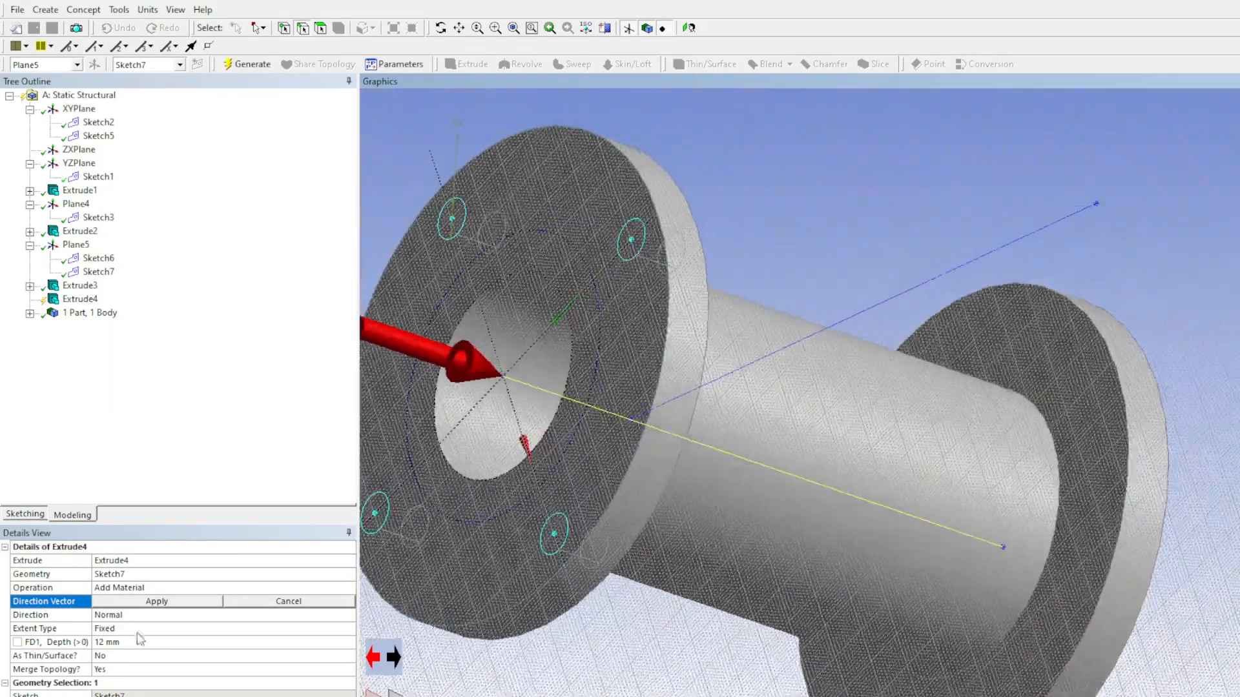
pyautogui.click(156, 601)
pyautogui.moveTo(894, 501); pyautogui.dragTo(910, 557, button='middle')
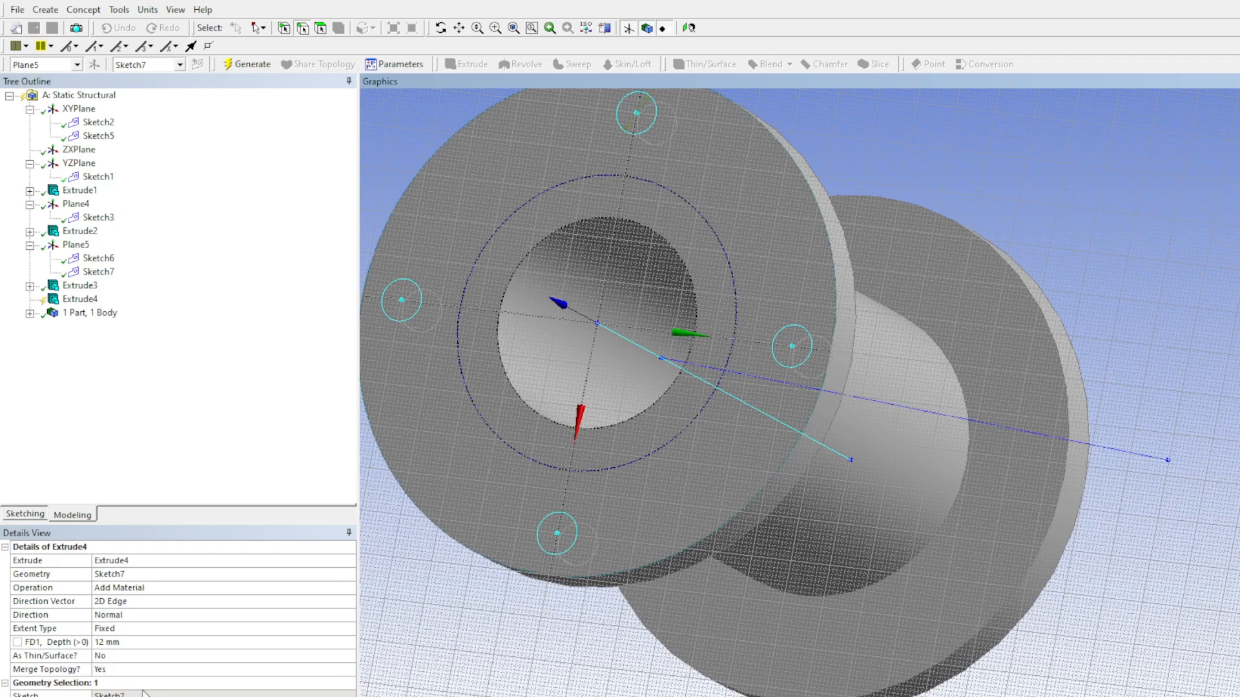
# Set the hole extrusion's depth to 150 mm and generate it
pyautogui.click(117, 644)
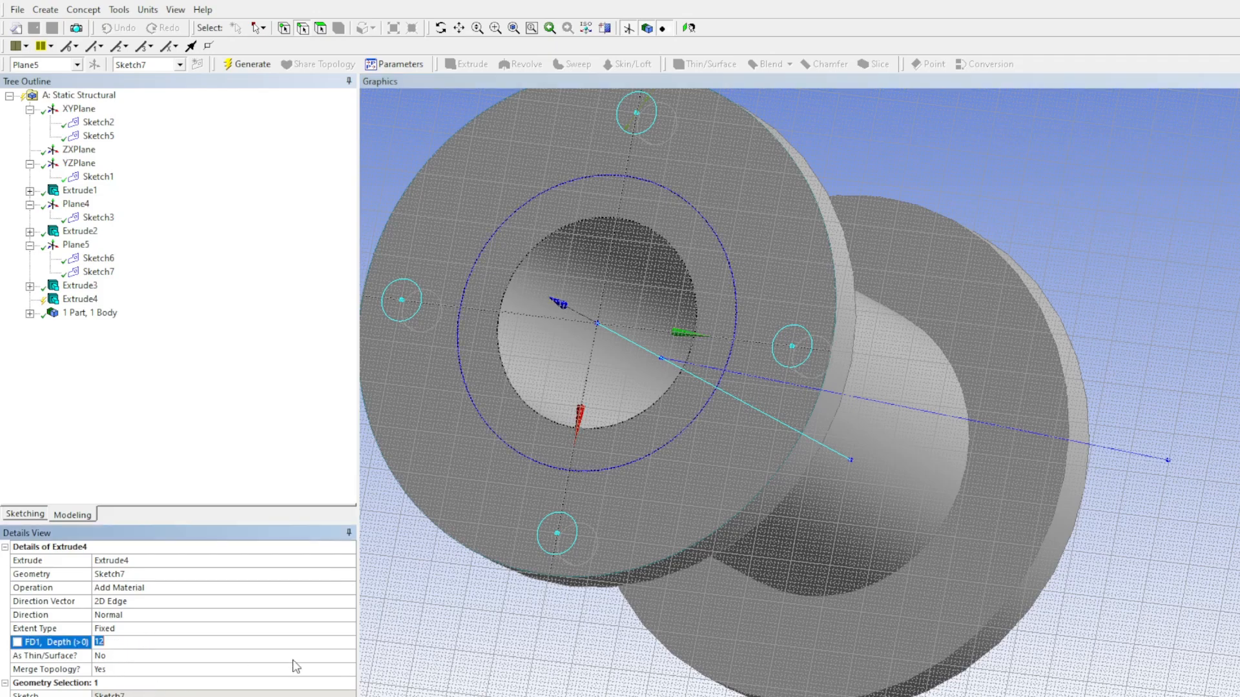
pyautogui.write('150')
pyautogui.press('Return')
pyautogui.moveTo(891, 586); pyautogui.dragTo(545, 425, button='middle')
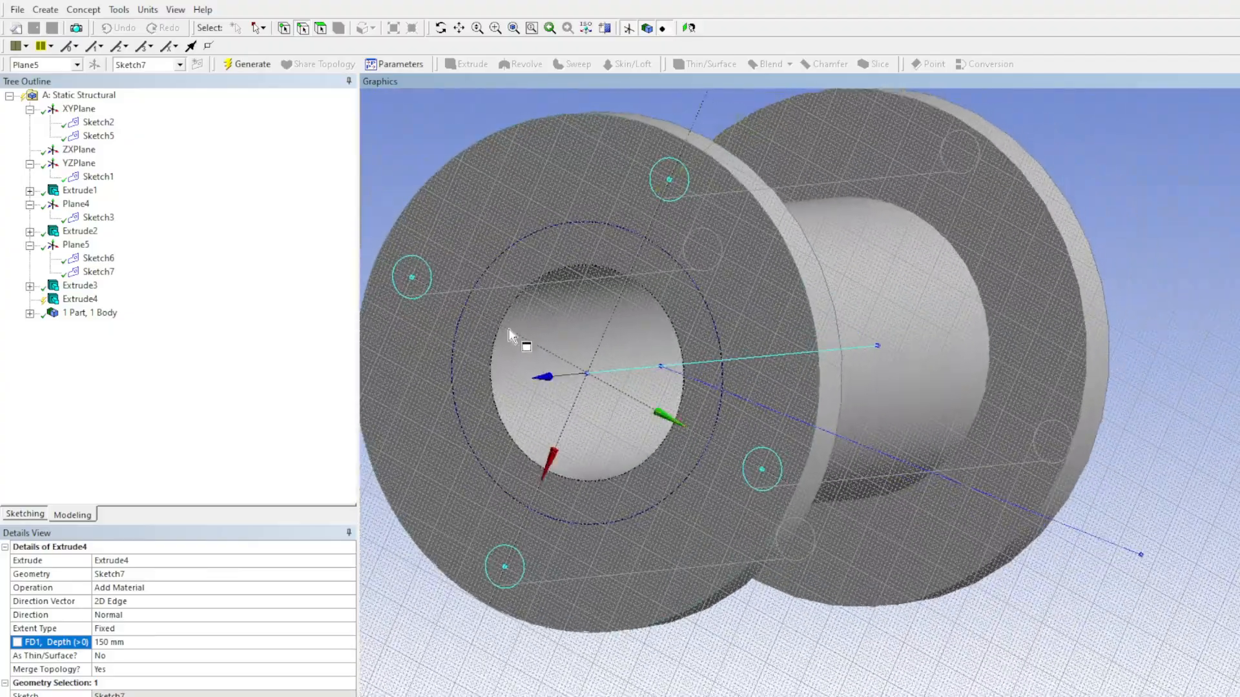
pyautogui.click(240, 64)
pyautogui.moveTo(942, 540); pyautogui.dragTo(920, 503, button='middle')
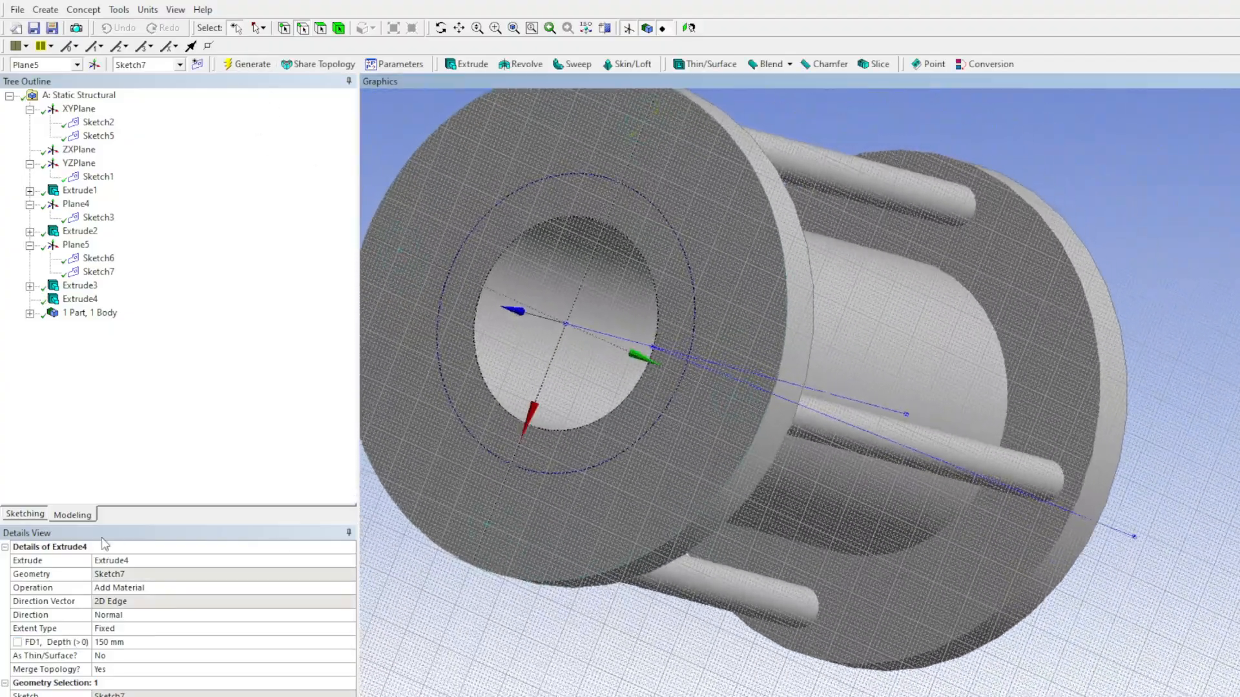
# Change the four-hole extrusion's operation to Cut Material and regenerate it to cut the bolt holes through both flanges
pyautogui.click(122, 588)
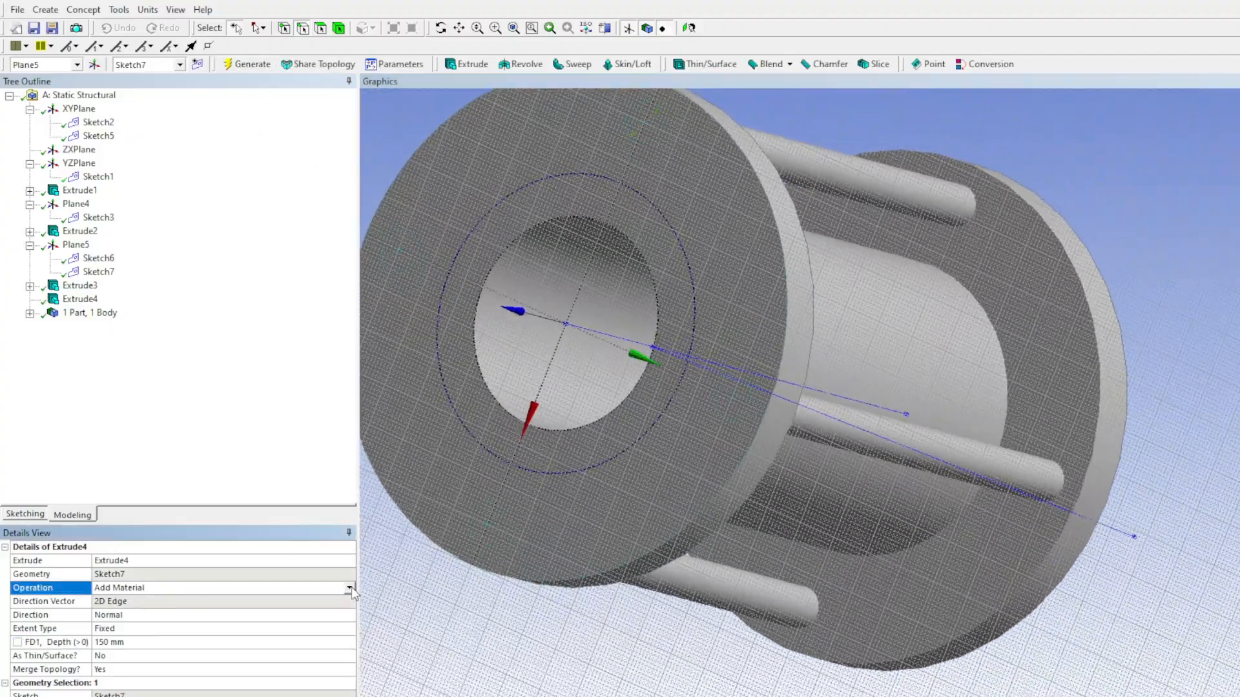
pyautogui.click(150, 622)
pyautogui.click(243, 64)
pyautogui.moveTo(725, 415); pyautogui.dragTo(990, 435, button='middle')
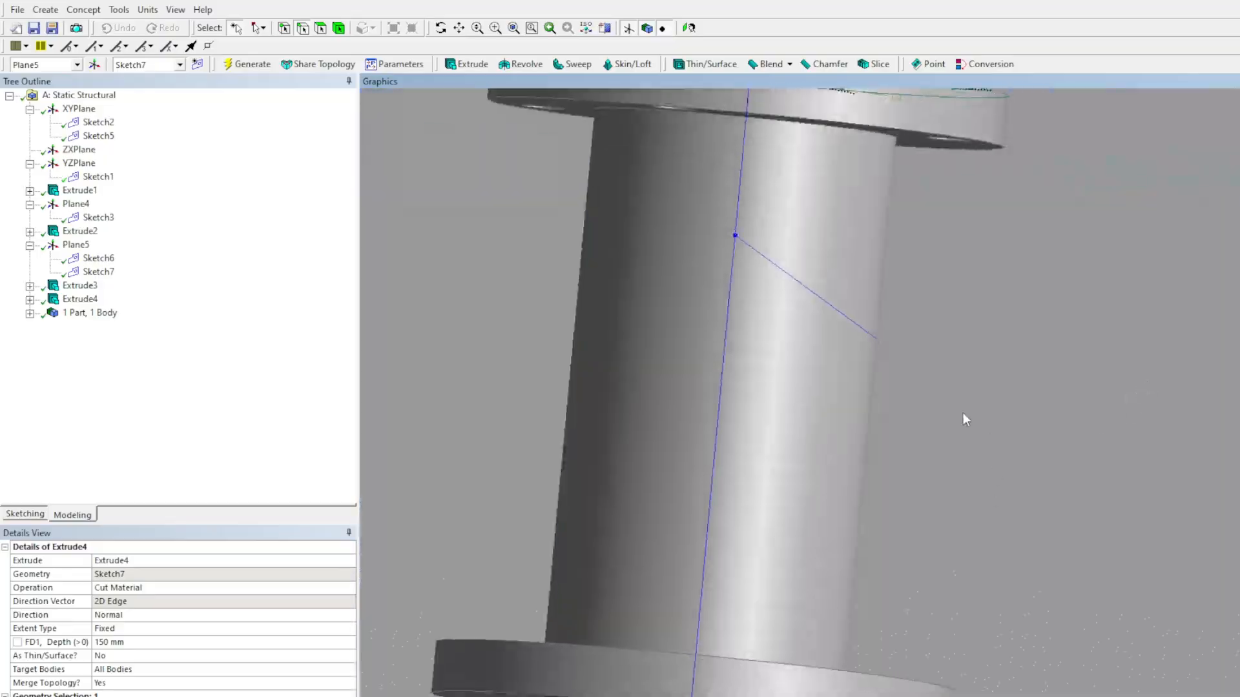
pyautogui.moveTo(942, 394); pyautogui.dragTo(969, 443, button='middle')
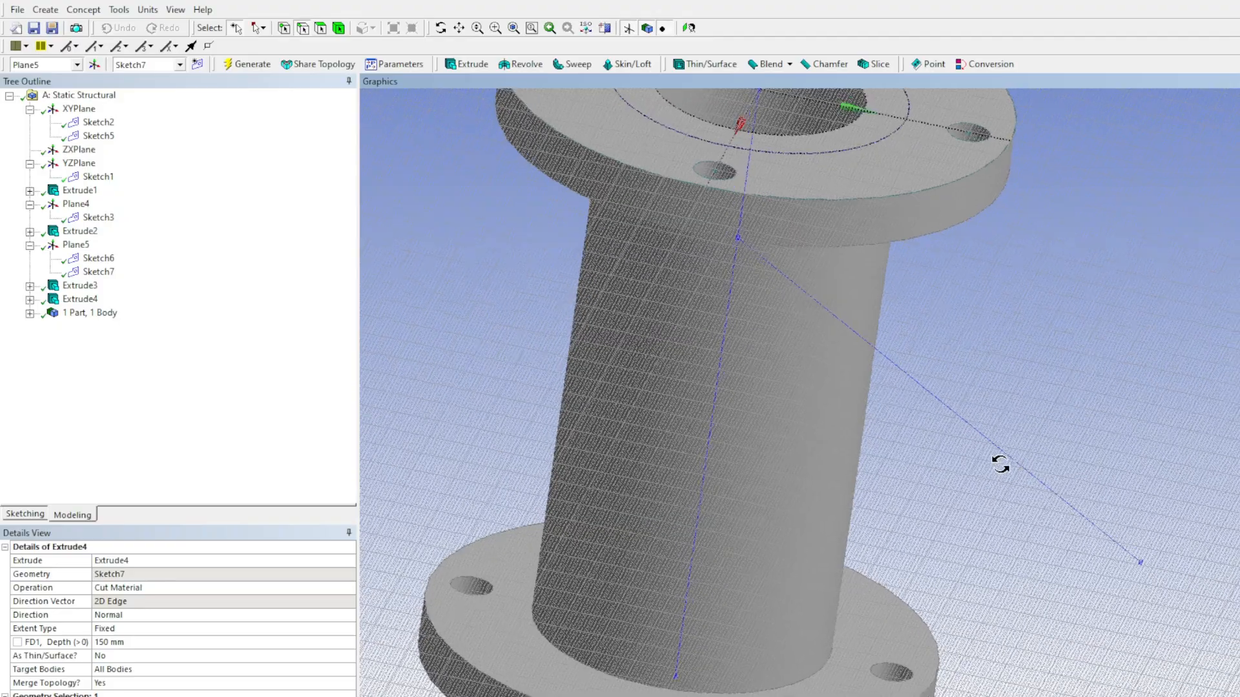
pyautogui.scroll(-5, 1059, 475)
pyautogui.moveTo(1124, 540); pyautogui.dragTo(744, 385, button='middle')
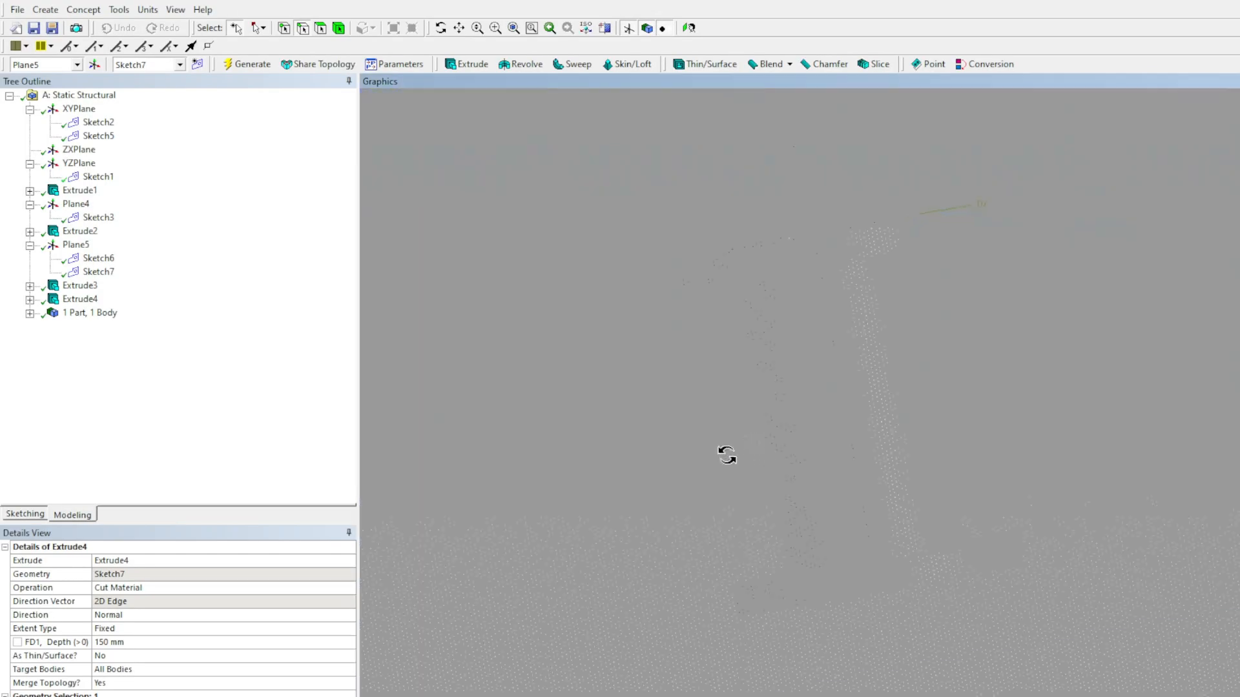
pyautogui.moveTo(725, 451); pyautogui.dragTo(542, 424, button='middle')
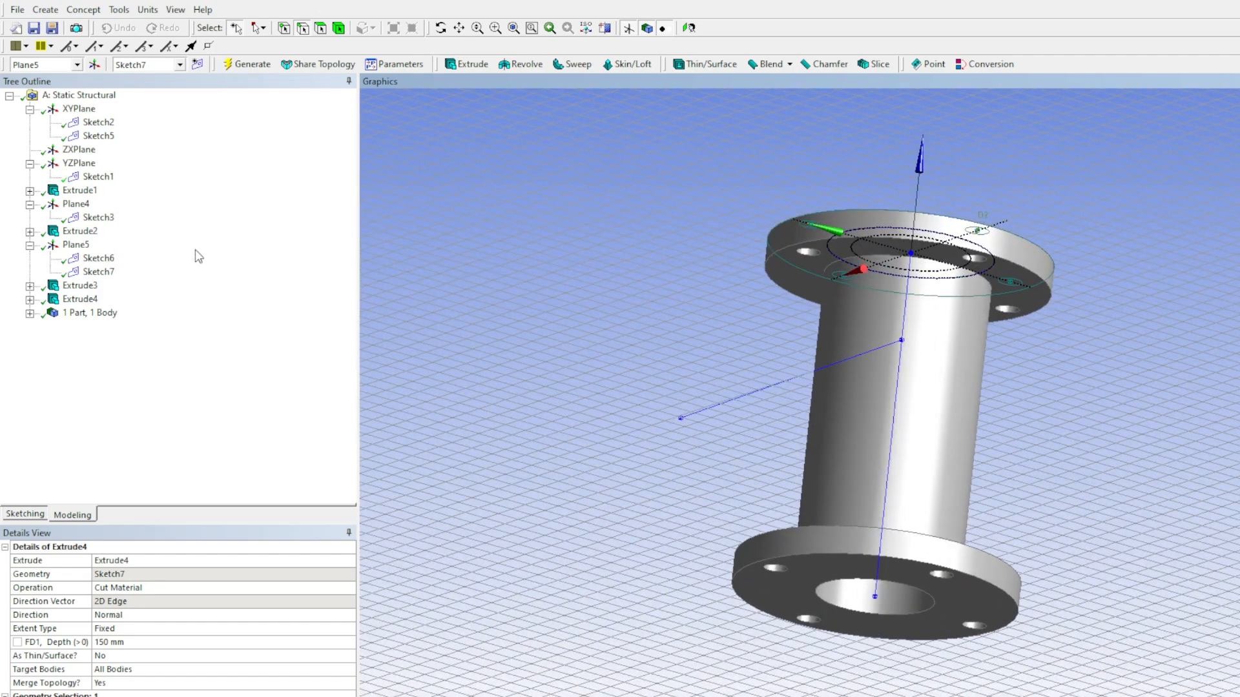
# Create a new plane of type From Plane with the XYPlane as its base plane
pyautogui.click(66, 46)
pyautogui.moveTo(863, 339); pyautogui.dragTo(835, 395, button='middle')
pyautogui.click(155, 574)
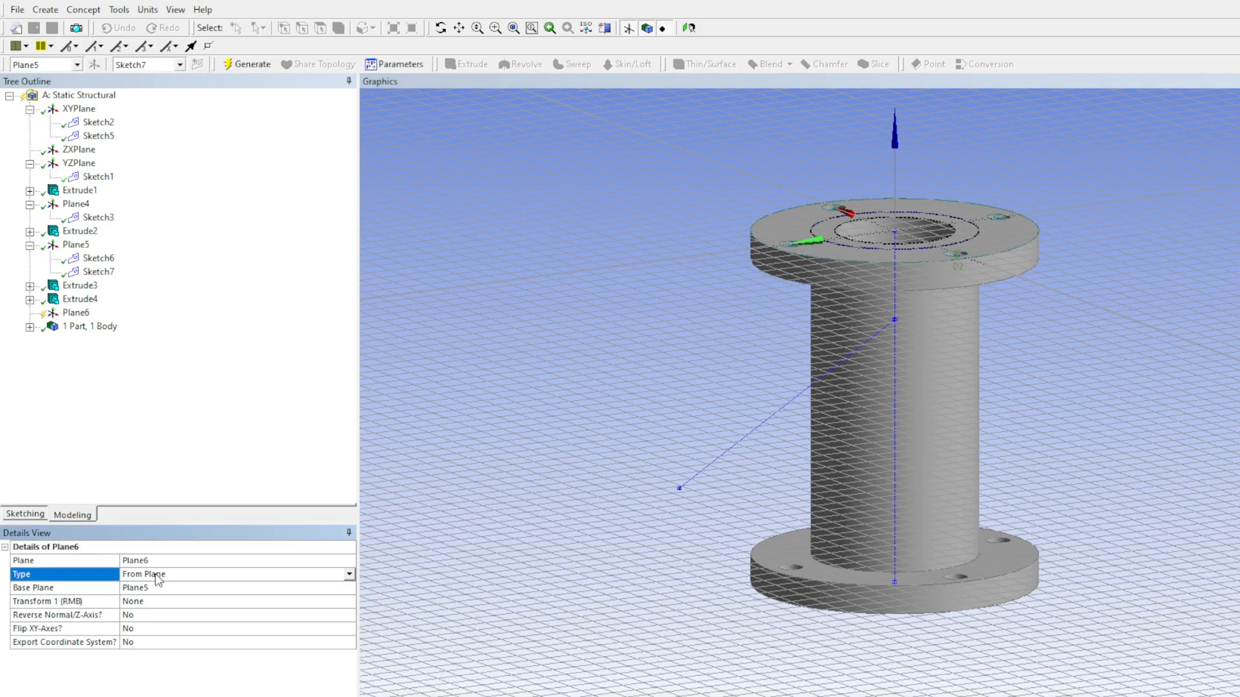
pyautogui.moveTo(387, 526); pyautogui.dragTo(391, 472, button='middle')
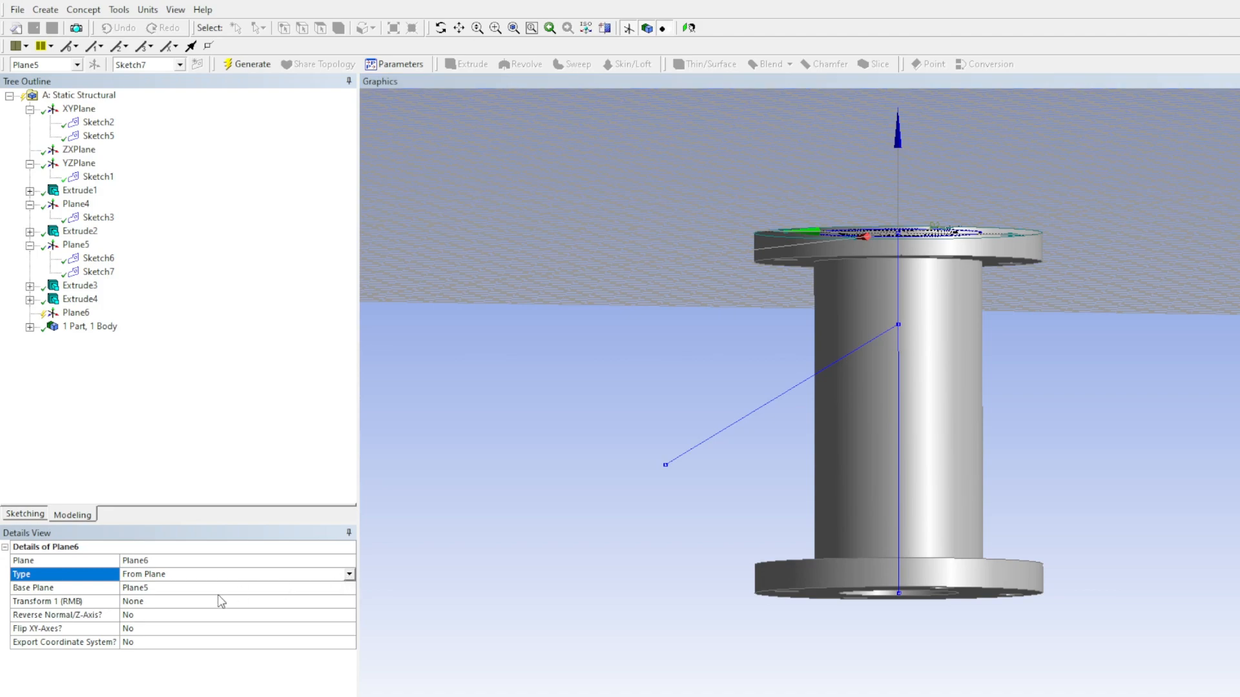
pyautogui.click(153, 590)
pyautogui.moveTo(784, 446); pyautogui.dragTo(793, 450, button='middle')
pyautogui.click(79, 113)
pyautogui.moveTo(510, 462); pyautogui.dragTo(485, 455, button='middle')
pyautogui.click(178, 588)
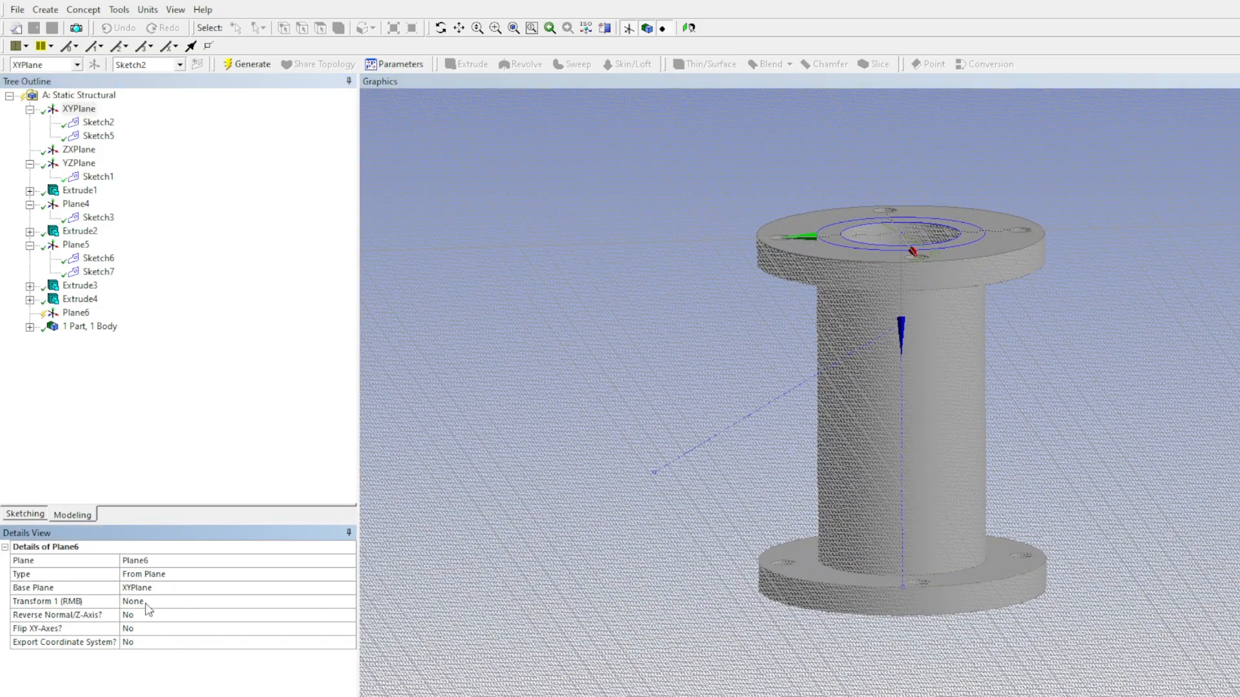
# Give the new plane an Offset Global Z transform of 38 mm, moving its origin to the branch junction
pyautogui.click(148, 607)
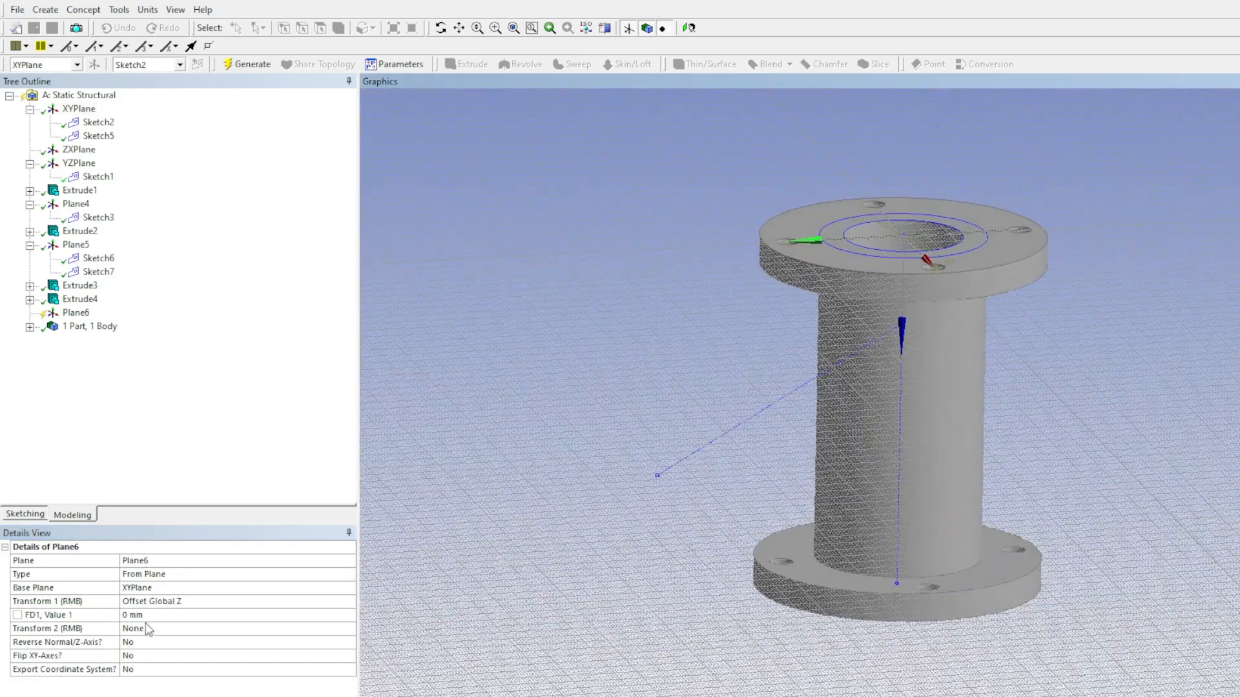
pyautogui.click(141, 615)
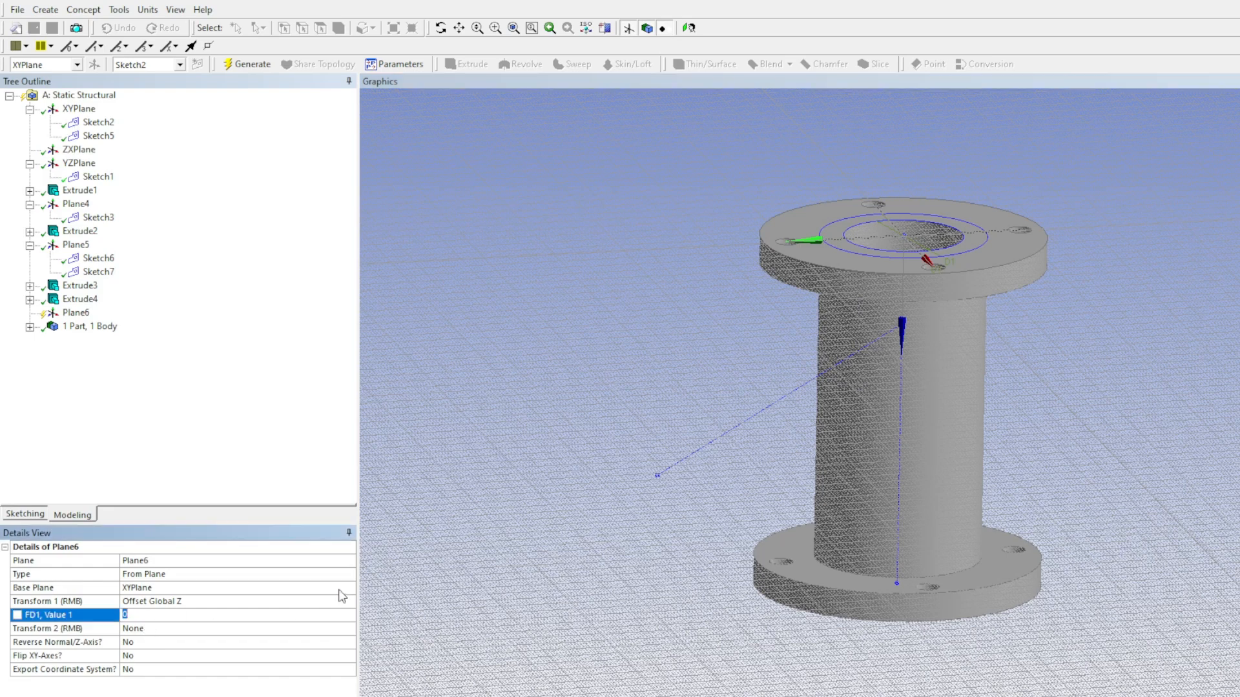
pyautogui.press('Return')
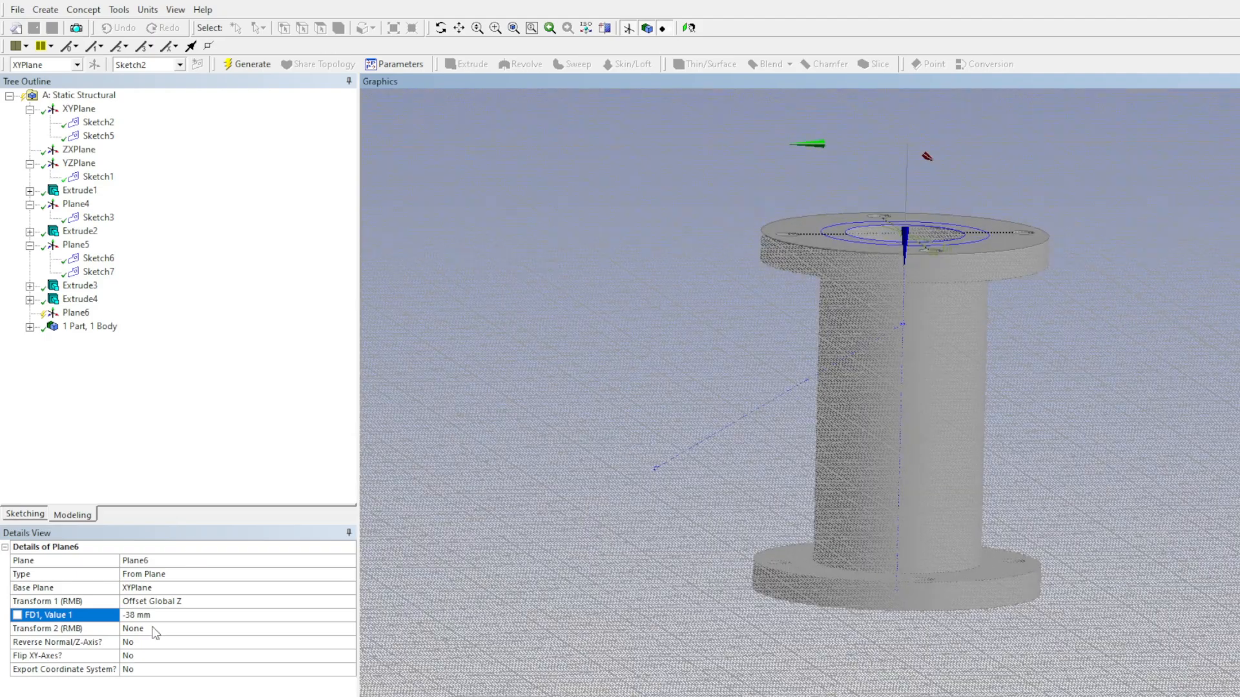
pyautogui.click(159, 614)
pyautogui.write('38')
pyautogui.press('Return')
pyautogui.moveTo(457, 545); pyautogui.dragTo(631, 219, button='middle')
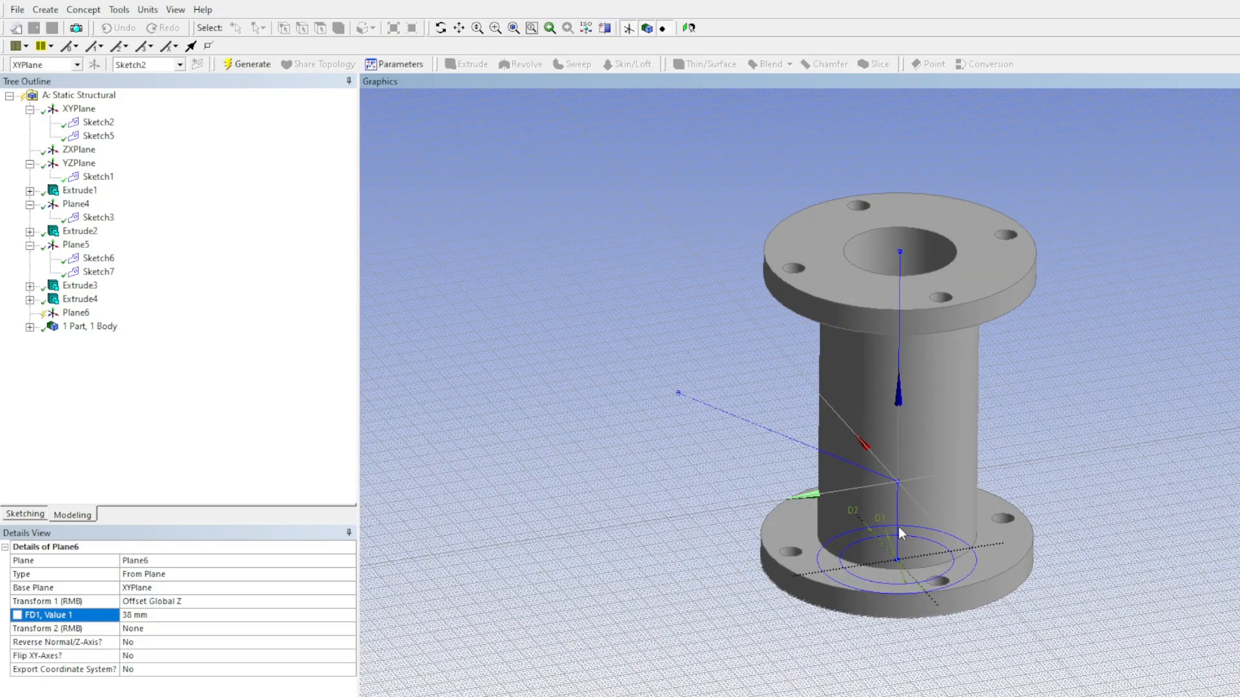
pyautogui.moveTo(763, 591); pyautogui.dragTo(717, 575, button='middle')
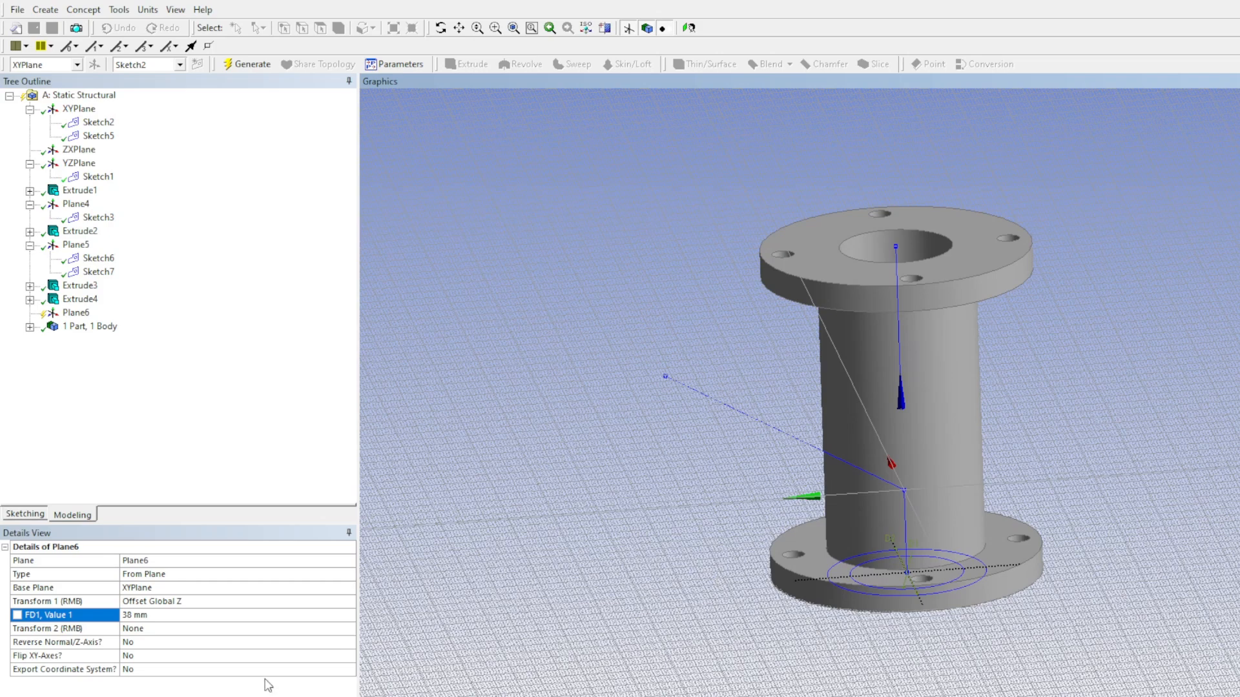
# Add a Rotate about X transform to the new plane as its second transform
pyautogui.click(70, 631)
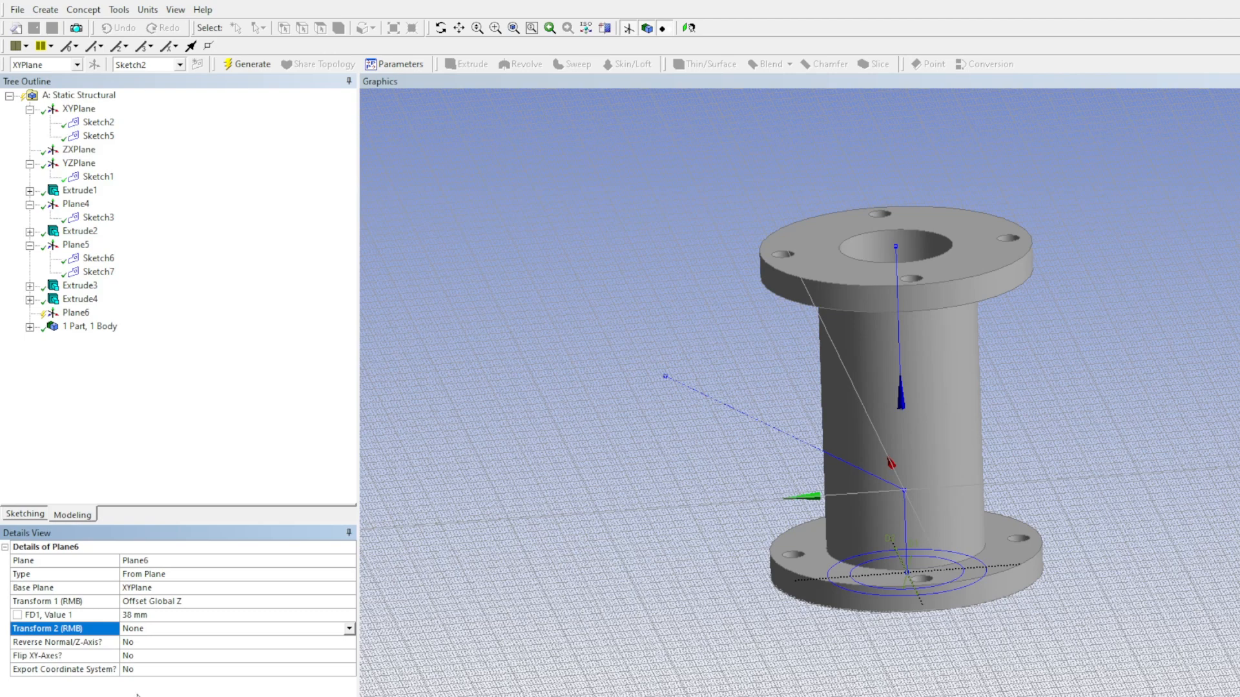
pyautogui.click(139, 695)
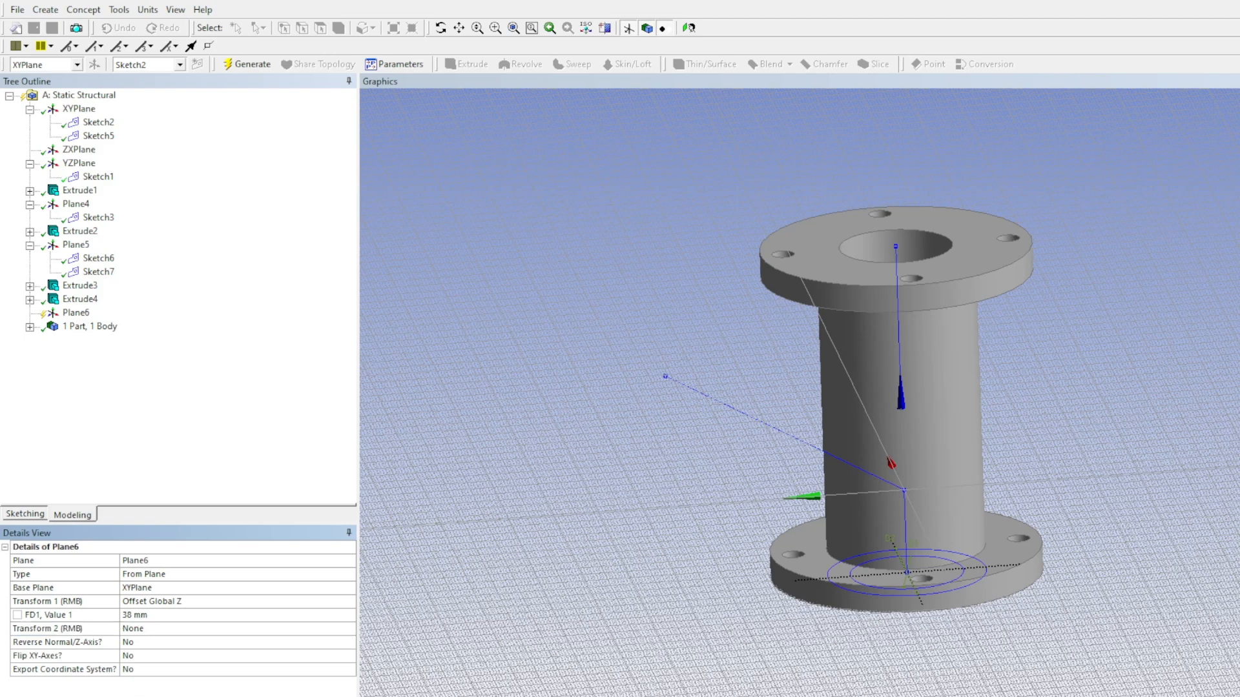
pyautogui.click(64, 633)
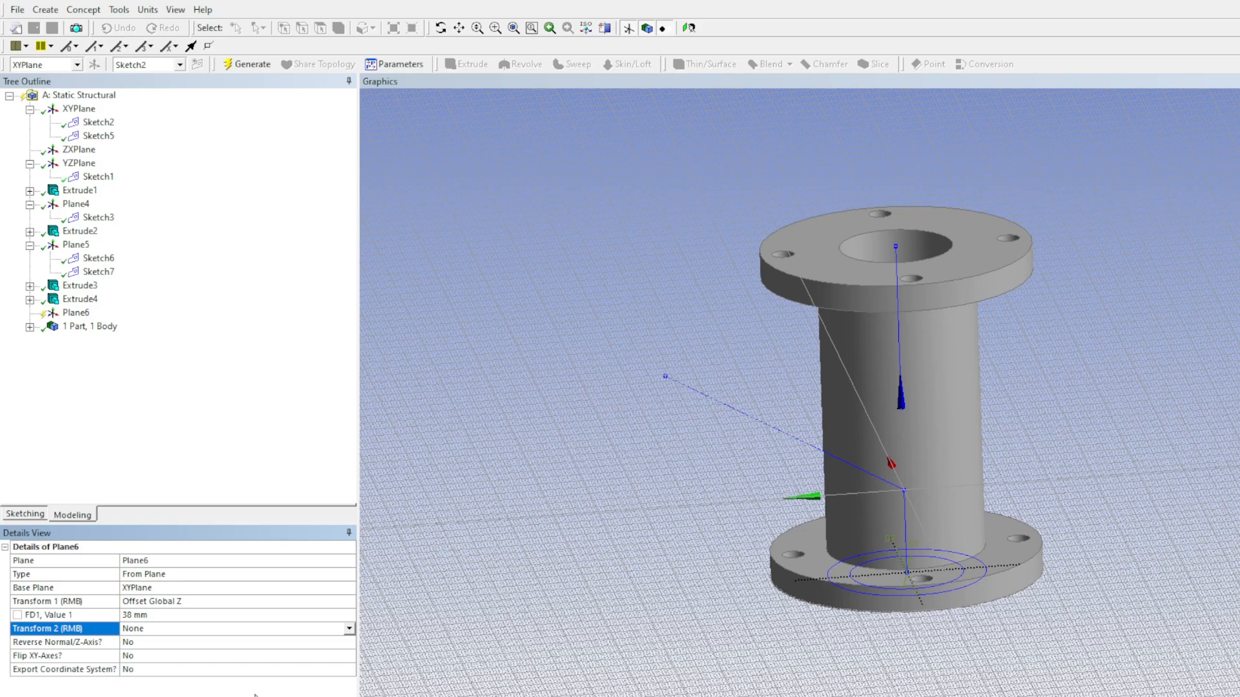
pyautogui.click(256, 696)
pyautogui.moveTo(799, 643); pyautogui.dragTo(774, 619)
pyautogui.moveTo(773, 619)
pyautogui.mouseDown(button='middle')
pyautogui.moveTo(783, 607)
pyautogui.moveTo(760, 617)
pyautogui.moveTo(778, 613)
pyautogui.mouseUp(button='middle')
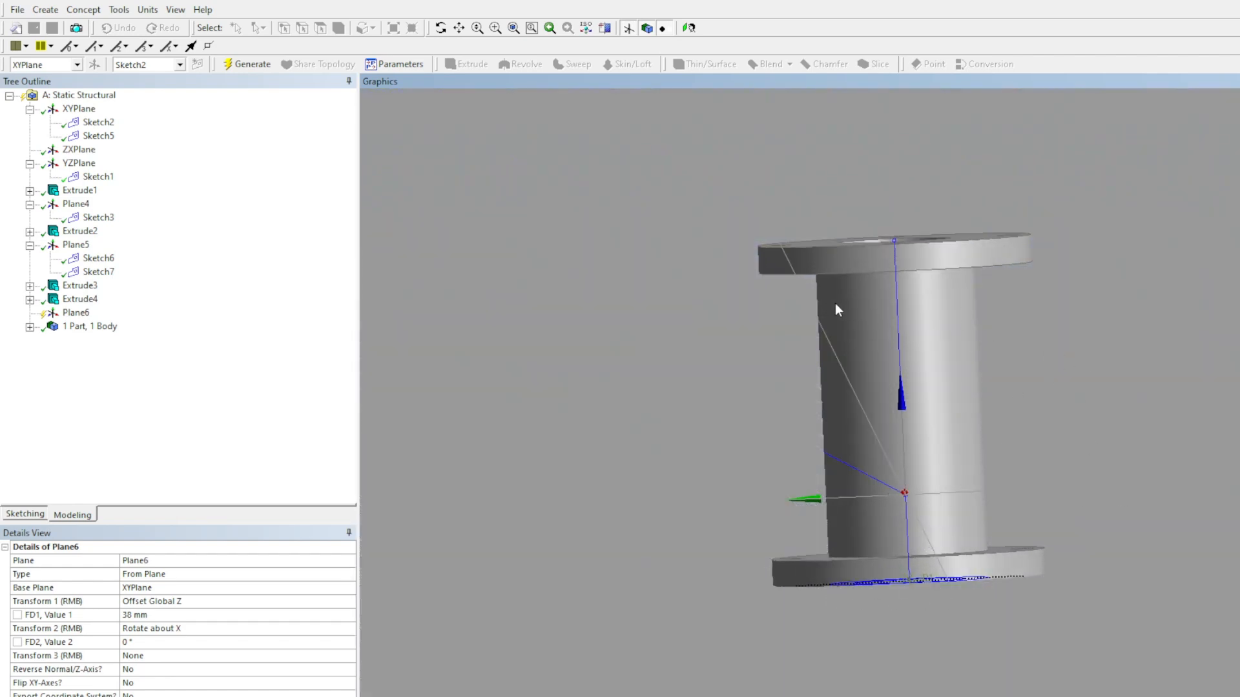
pyautogui.moveTo(948, 553); pyautogui.dragTo(1000, 538, button='middle')
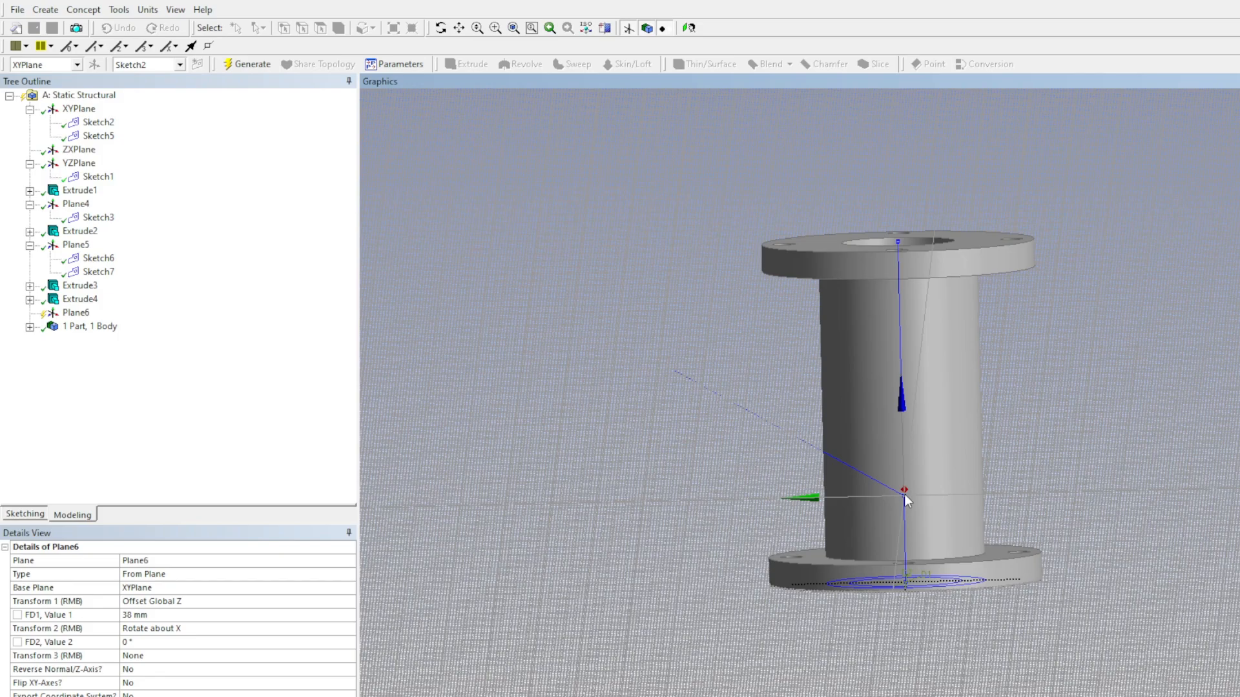
pyautogui.moveTo(773, 429); pyautogui.dragTo(840, 500, button='middle')
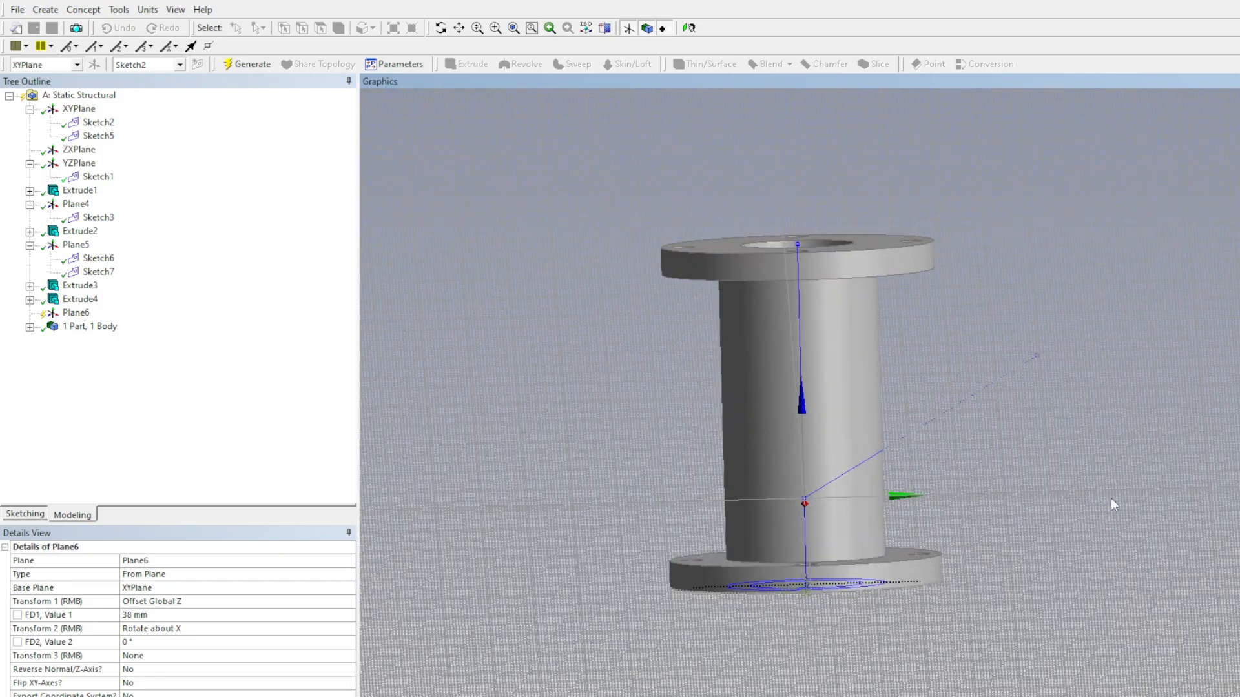
pyautogui.moveTo(981, 489); pyautogui.dragTo(717, 514, button='middle')
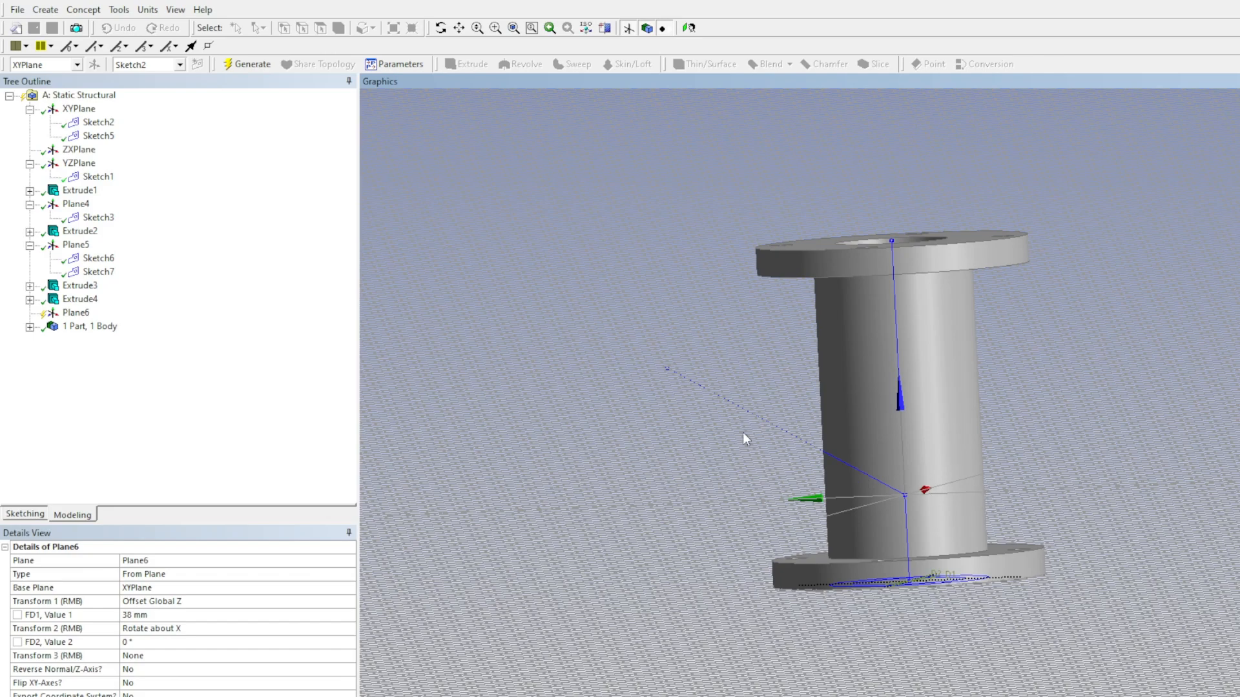
pyautogui.moveTo(734, 490); pyautogui.dragTo(767, 506, button='middle')
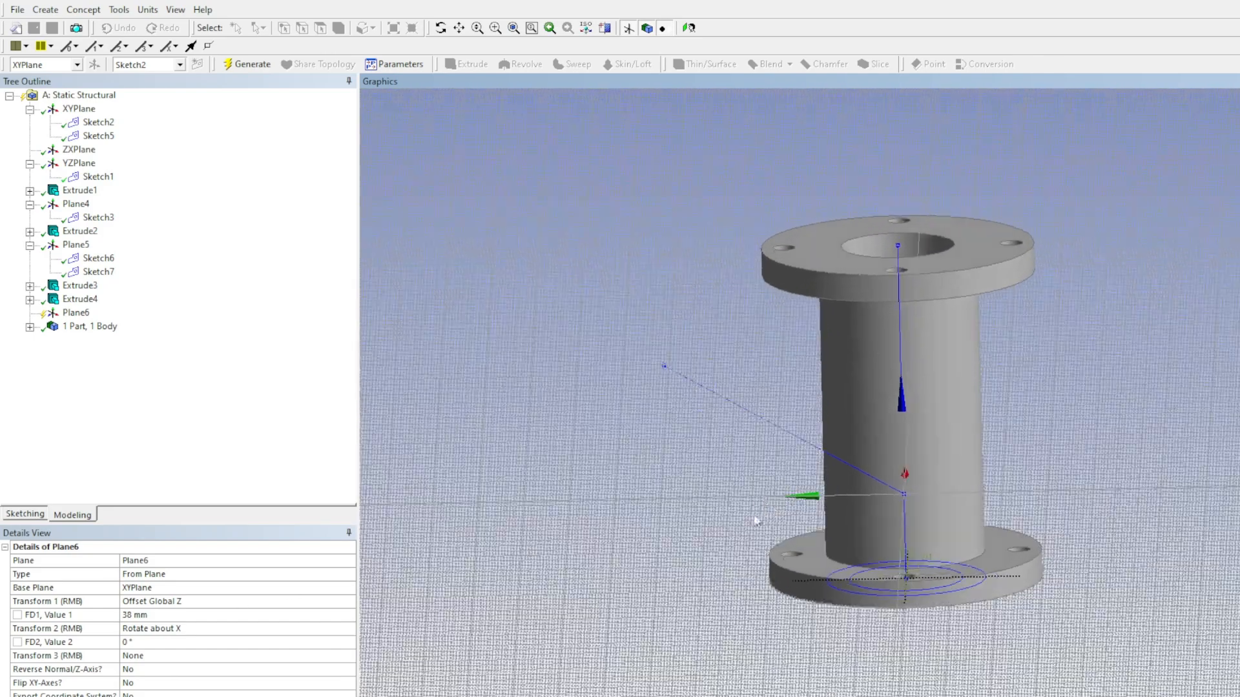
# Set the new plane's rotation about X to 150° and check its direction against the branch line
pyautogui.click(148, 642)
pyautogui.write('150')
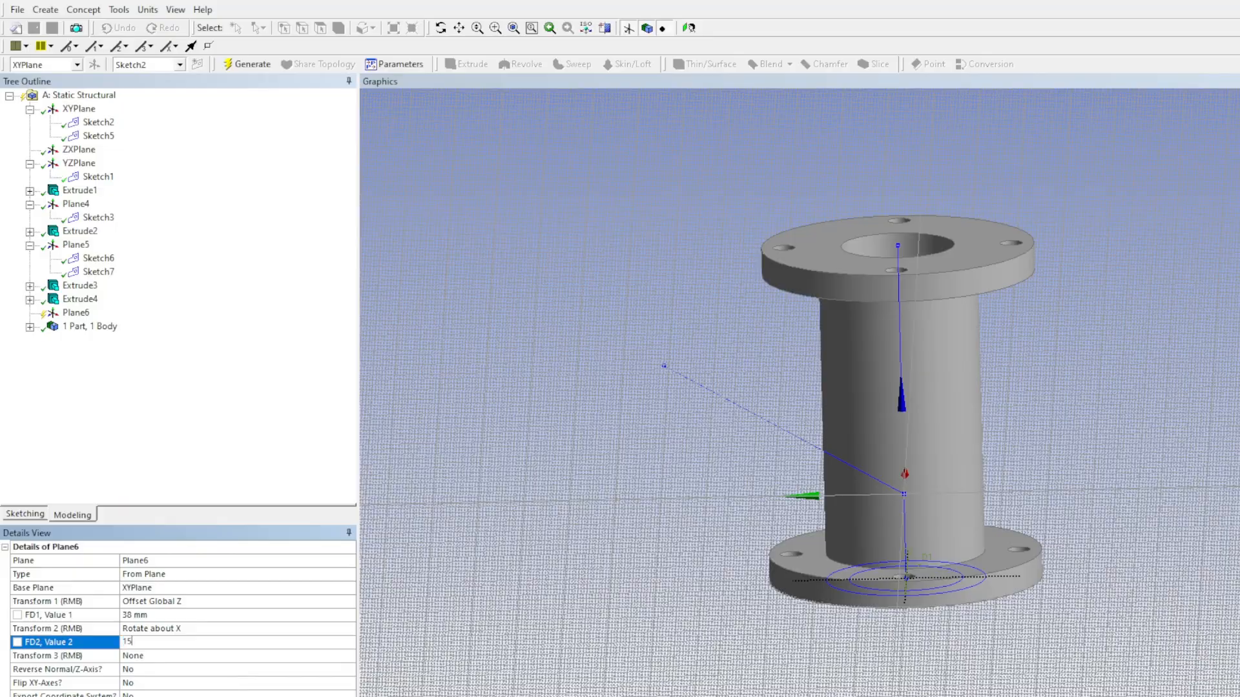
pyautogui.press('Return')
pyautogui.moveTo(852, 539); pyautogui.dragTo(913, 497, button='middle')
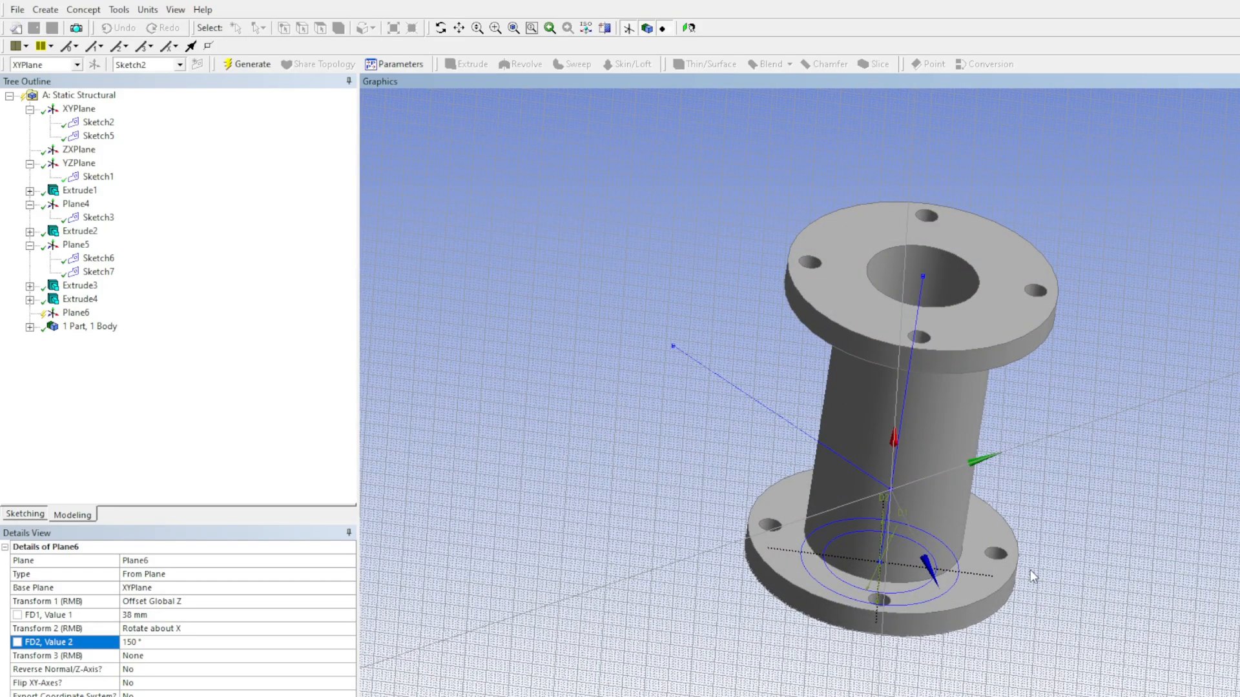
pyautogui.moveTo(1086, 616); pyautogui.dragTo(1079, 553, button='middle')
# Set the new plane's rotation about X to 120° to align its normal with the branch line
pyautogui.click(154, 639)
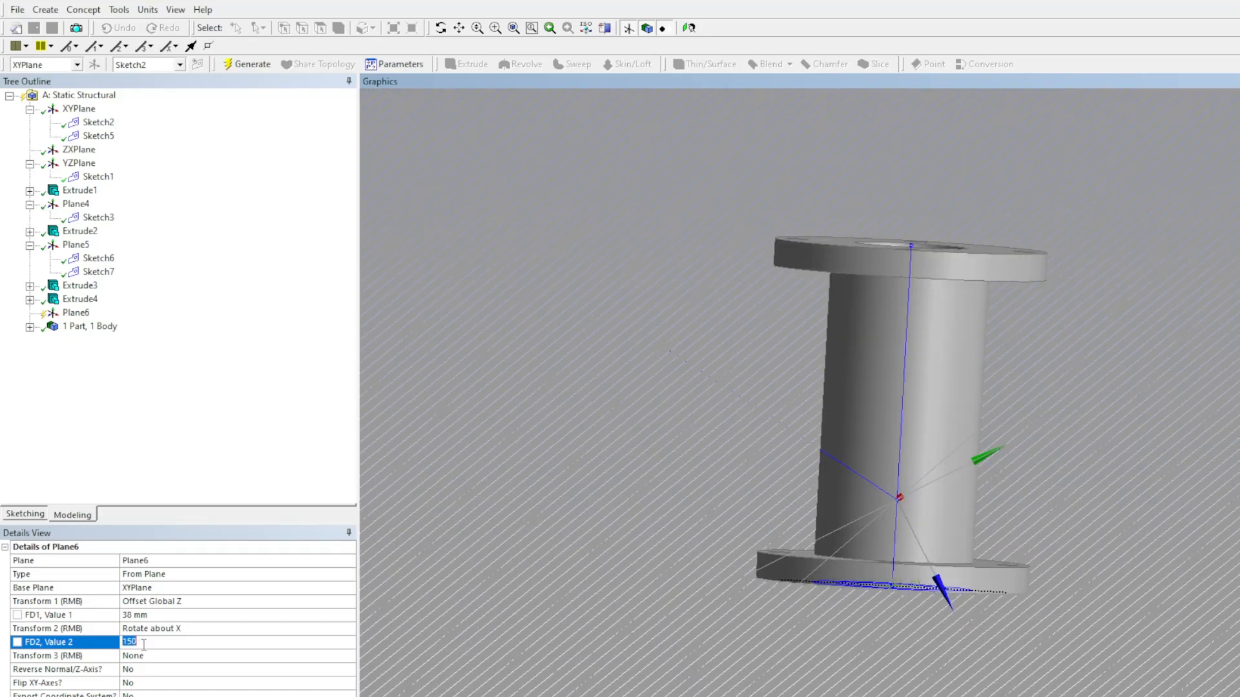
pyautogui.write('120')
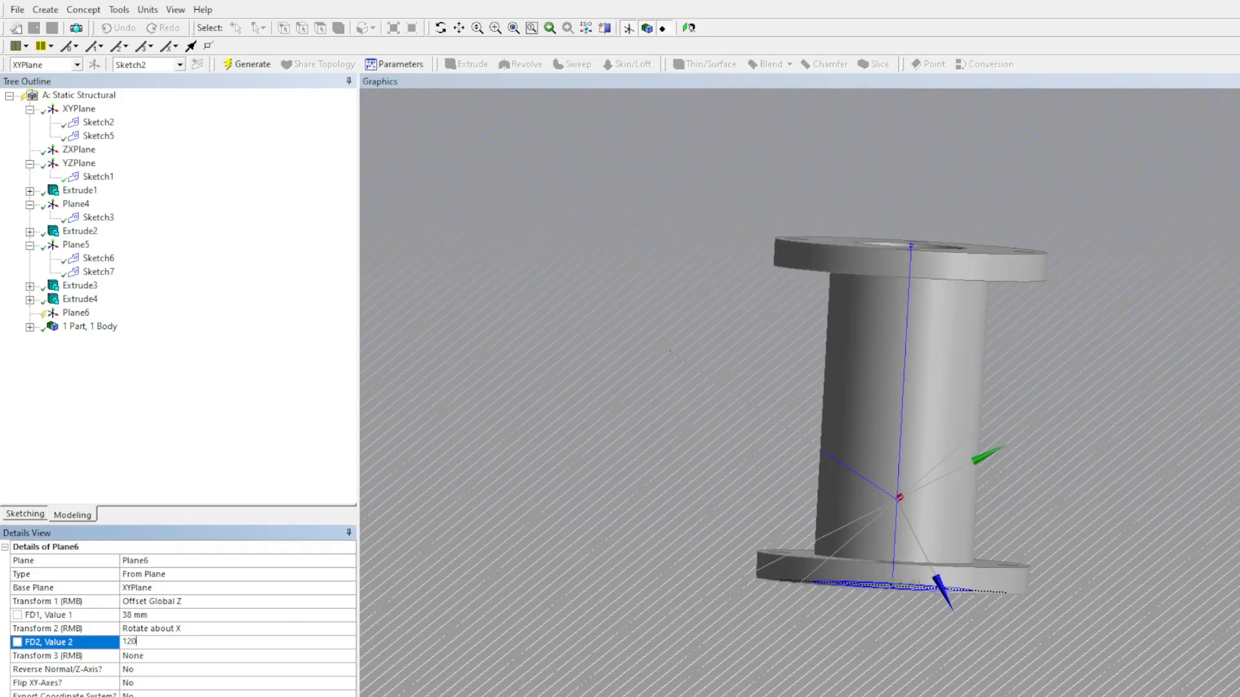
pyautogui.press('Return')
pyautogui.moveTo(468, 666); pyautogui.dragTo(777, 568, button='middle')
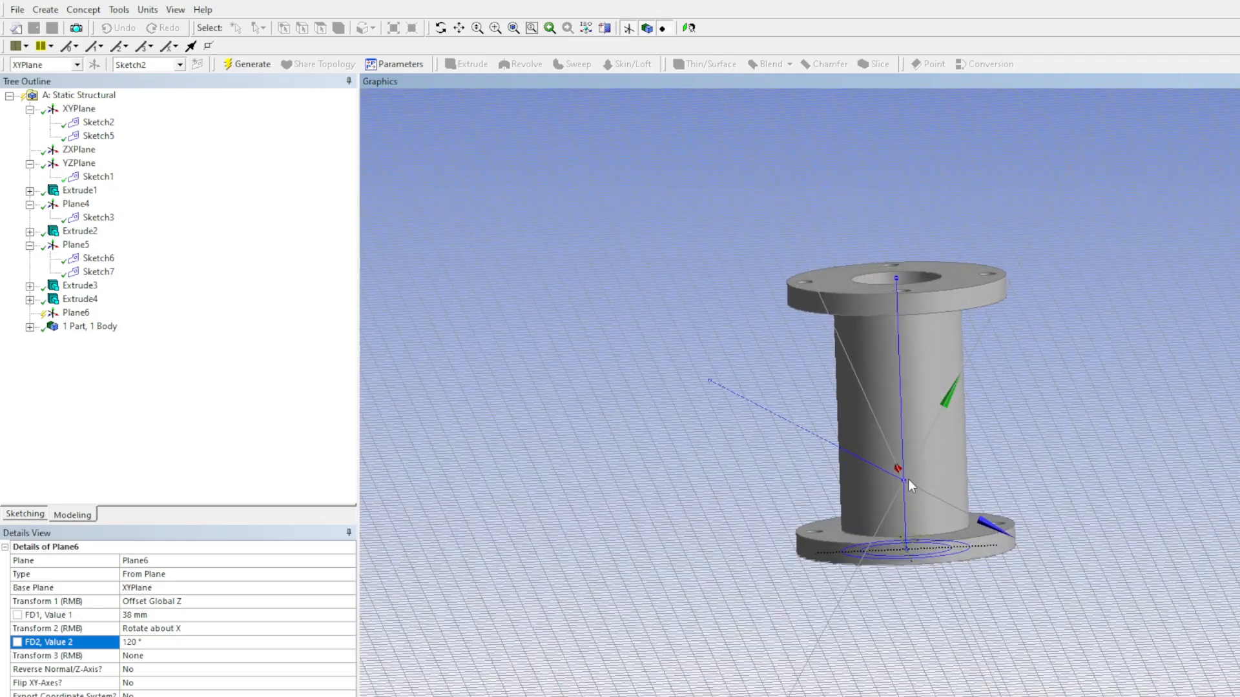
# Add an Offset Z transform of -120 mm as the third transform, placing the plane at the branch line's free end
pyautogui.click(73, 656)
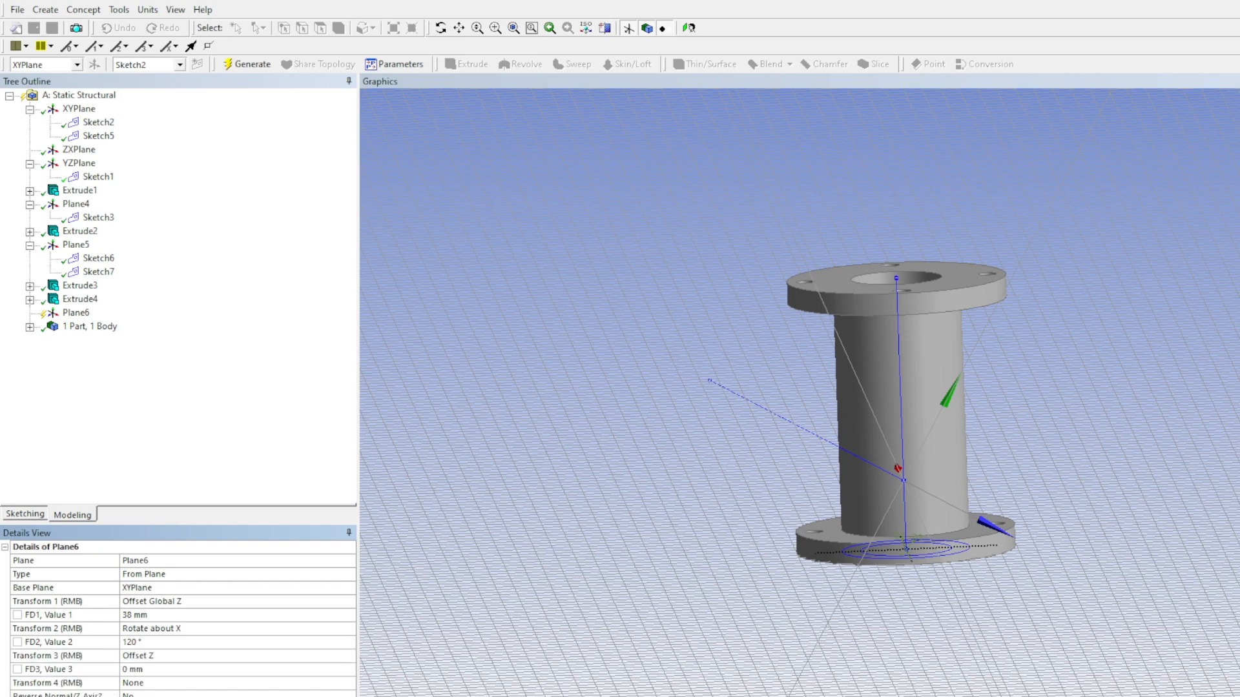
pyautogui.click(153, 669)
pyautogui.write('120')
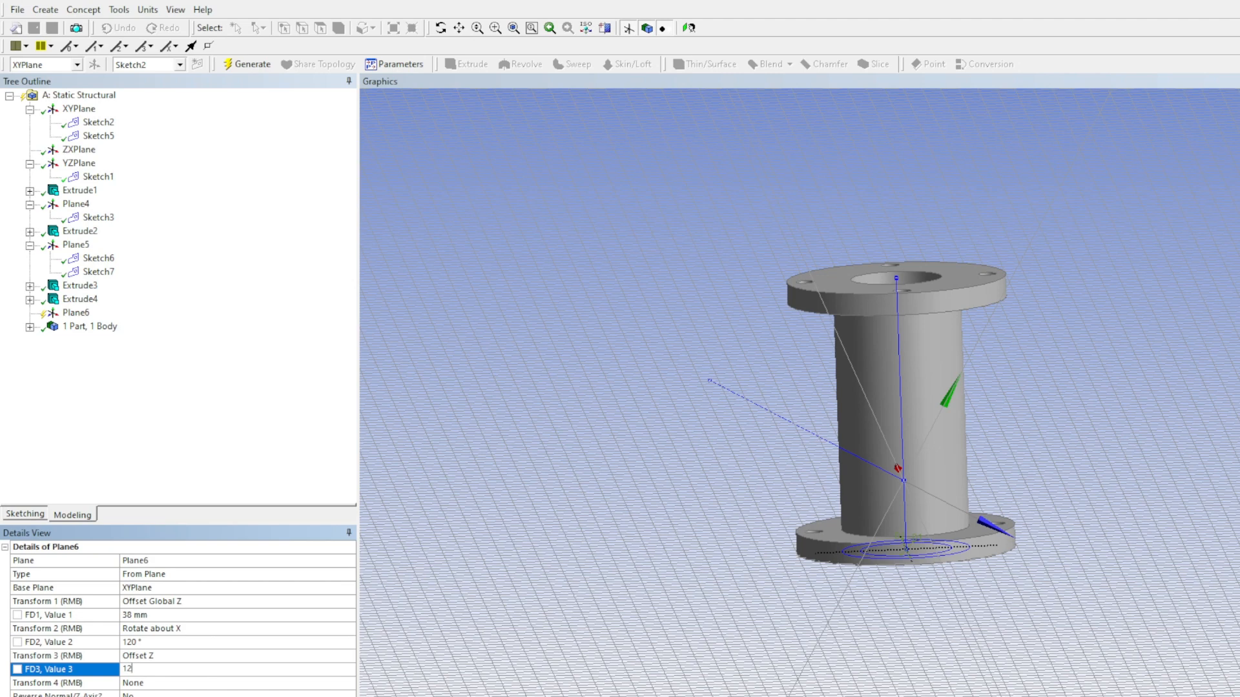
pyautogui.press('Return')
pyautogui.click(126, 669)
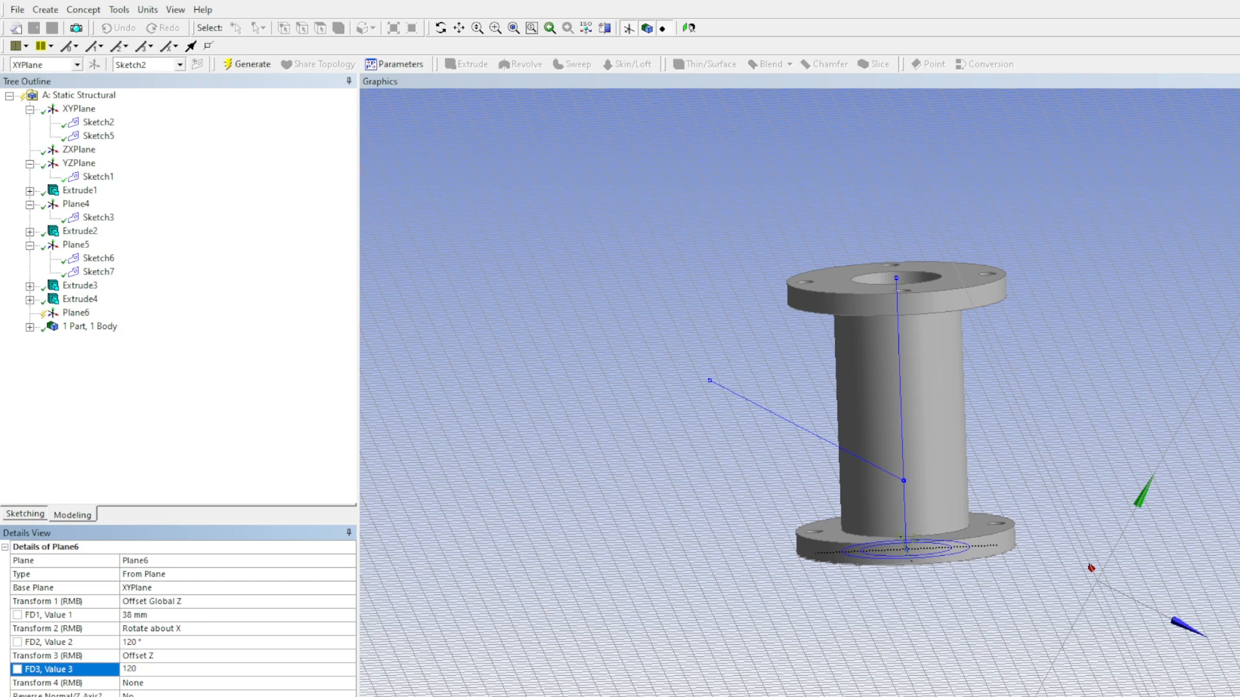
pyautogui.write('-')
pyautogui.press('Return')
pyautogui.moveTo(878, 382); pyautogui.dragTo(867, 428, button='middle')
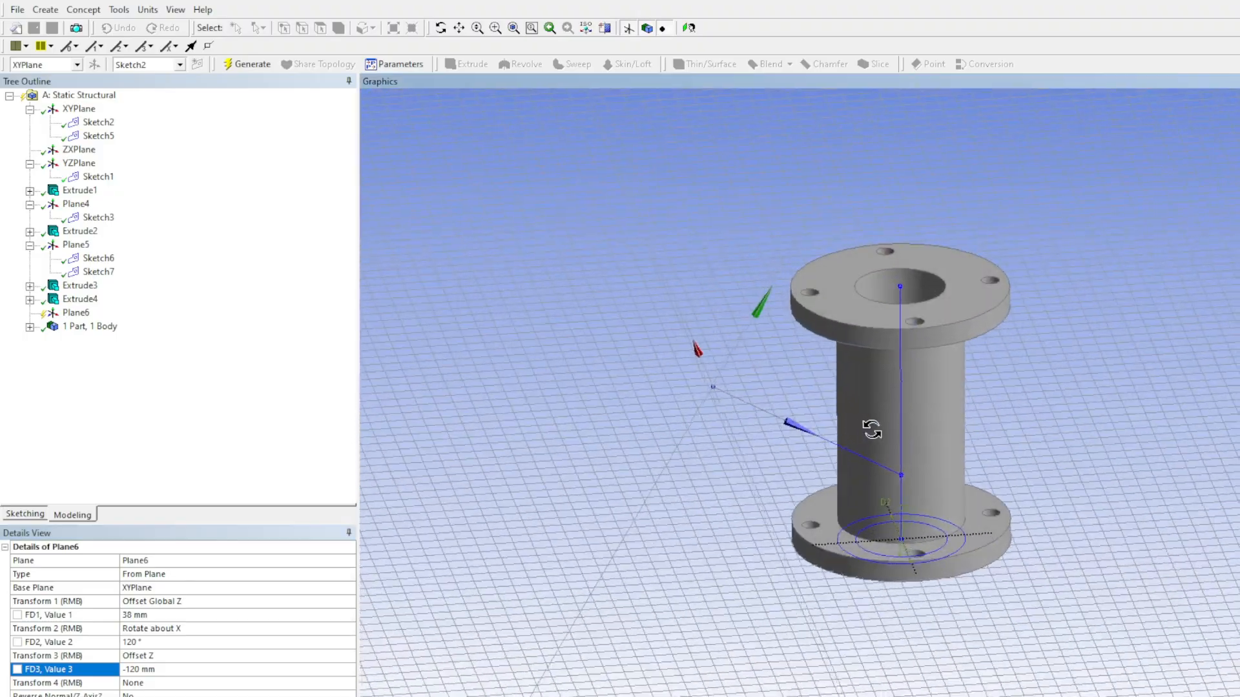
# Generate the new plane and view it face-on and from the side to check its orientation
pyautogui.click(245, 64)
pyautogui.moveTo(830, 597); pyautogui.dragTo(962, 537, button='middle')
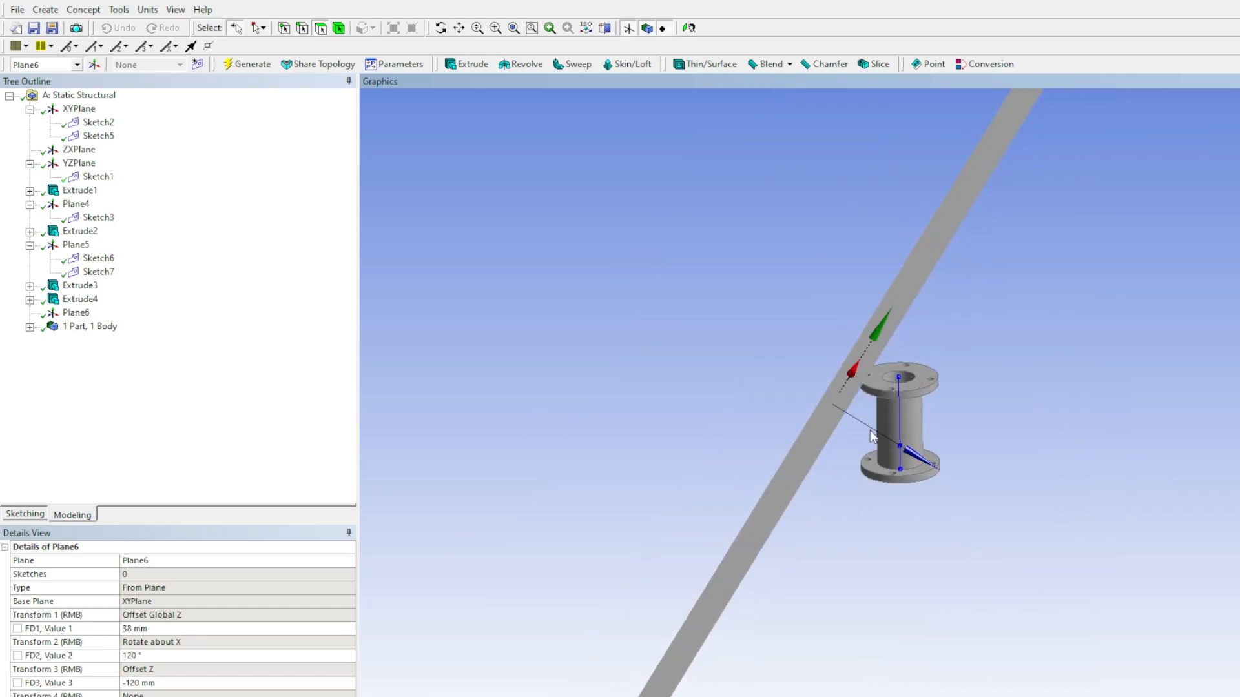
pyautogui.moveTo(885, 415); pyautogui.dragTo(1082, 374, button='middle')
pyautogui.click(689, 28)
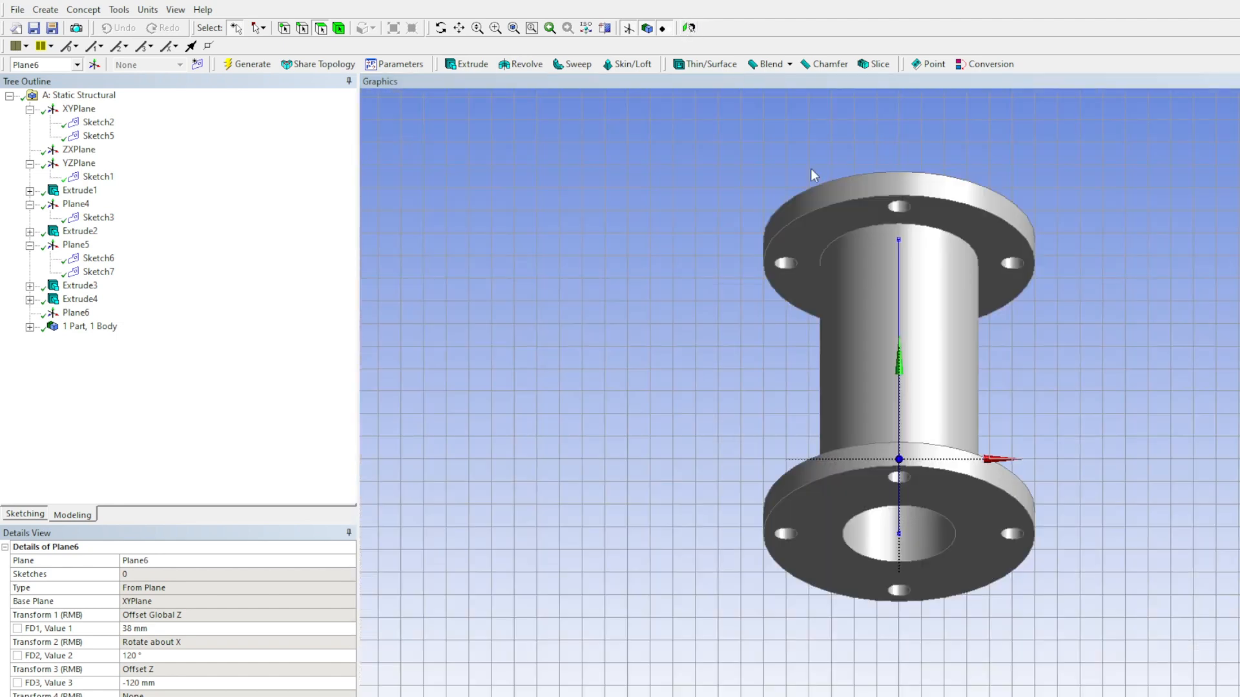
pyautogui.moveTo(947, 454); pyautogui.dragTo(907, 402, button='middle')
pyautogui.moveTo(1035, 469); pyautogui.dragTo(928, 525, button='middle')
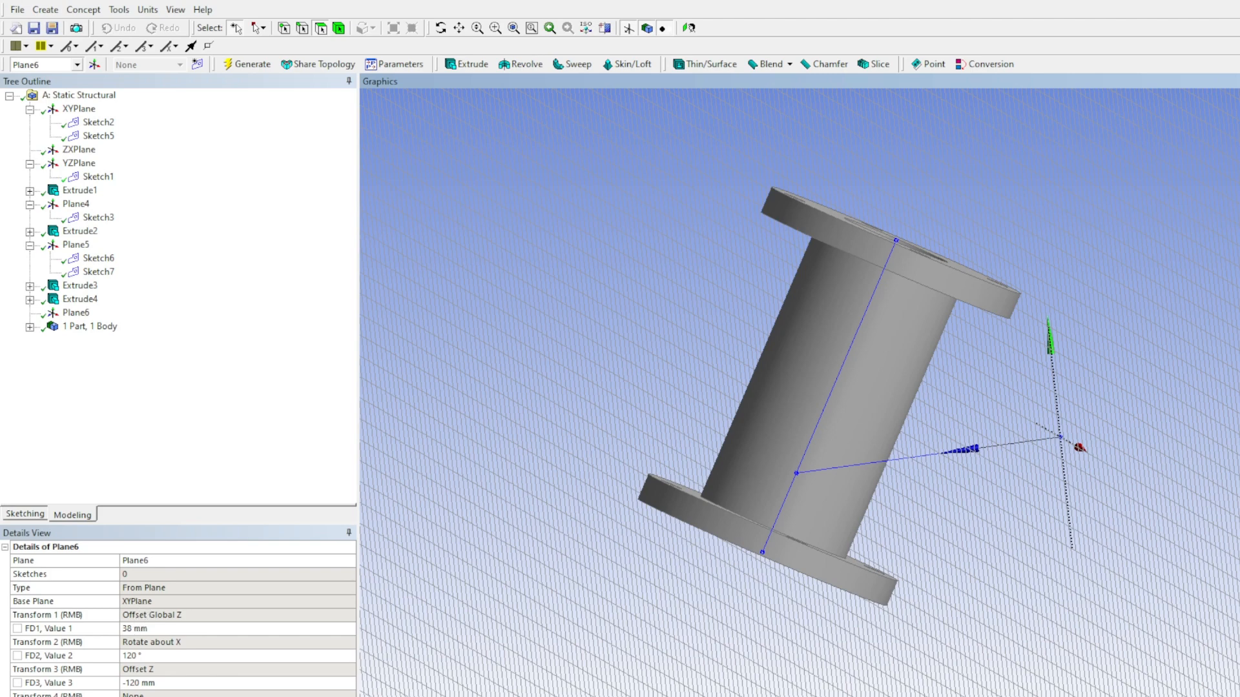
# Add Reverse Normal/Z-Axis as the fourth transform of the branch-end plane and check its orientation from several sides and face-on
pyautogui.click(64, 694)
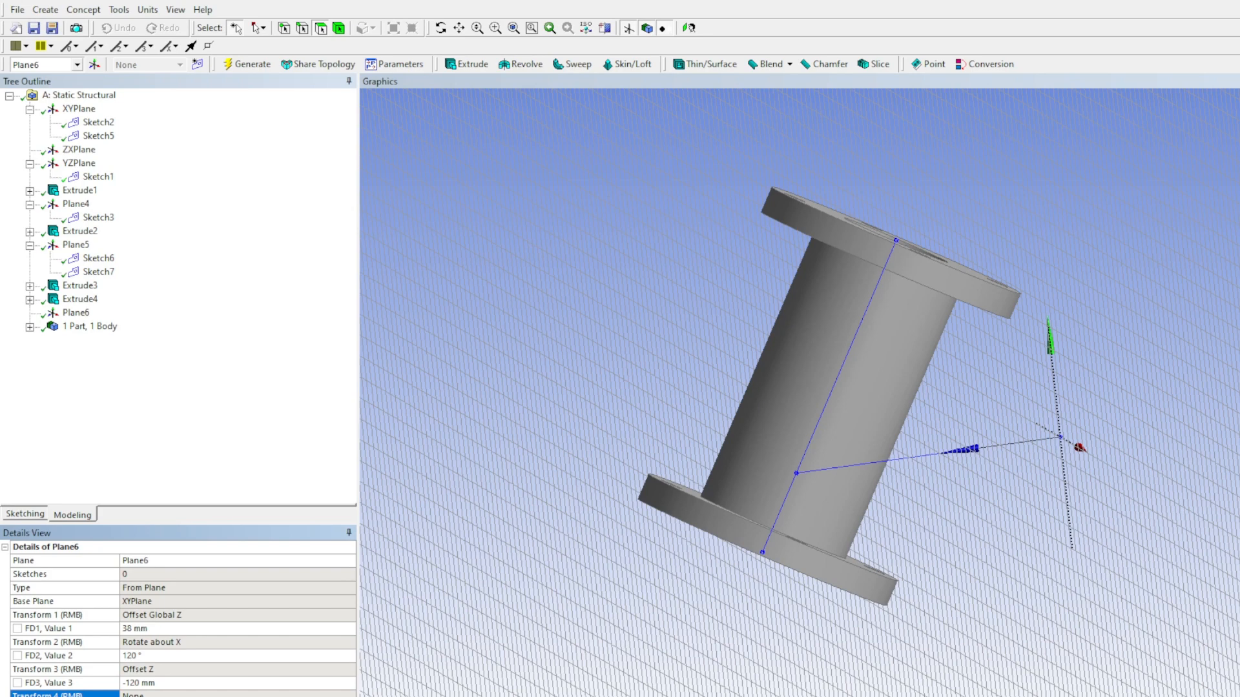
pyautogui.rightClick(72, 313)
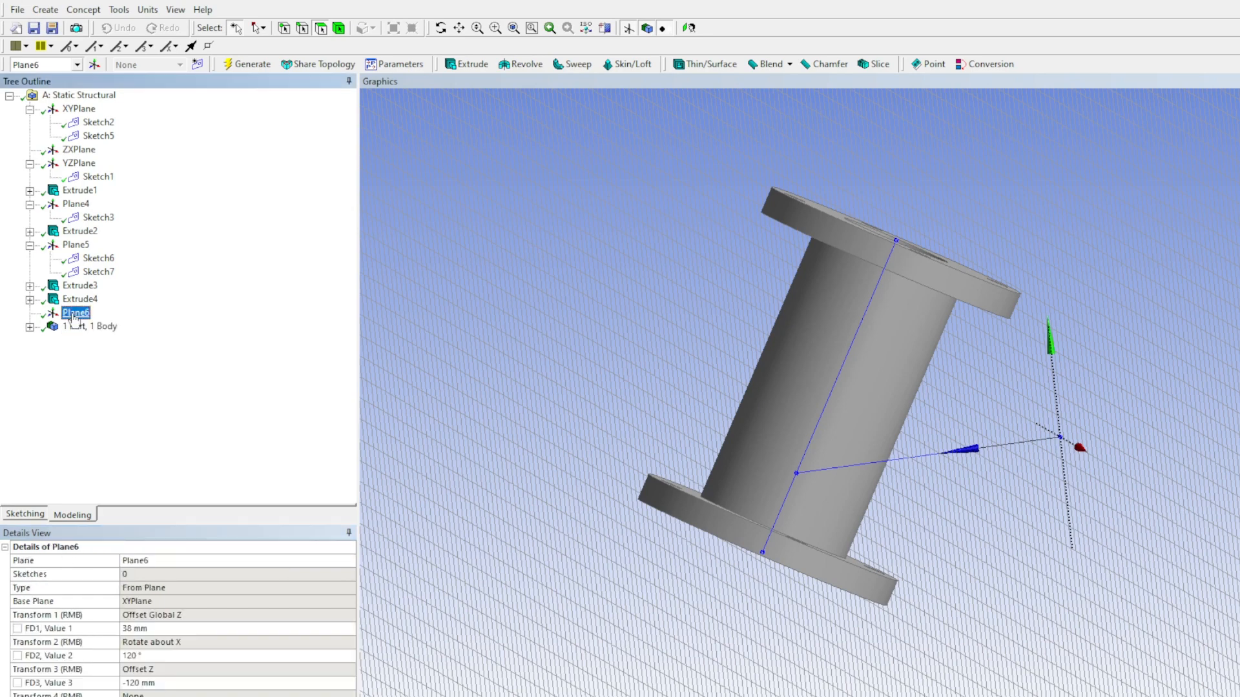
pyautogui.click(123, 325)
pyautogui.click(51, 694)
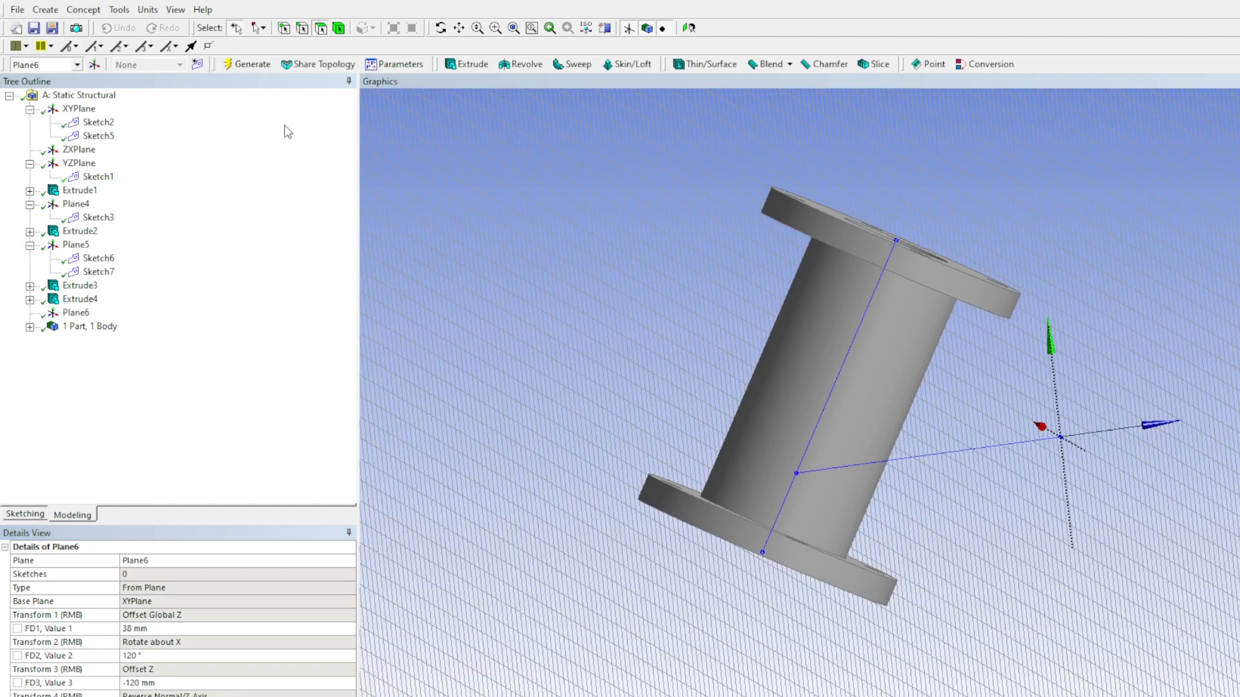
pyautogui.moveTo(895, 464); pyautogui.dragTo(734, 184, button='middle')
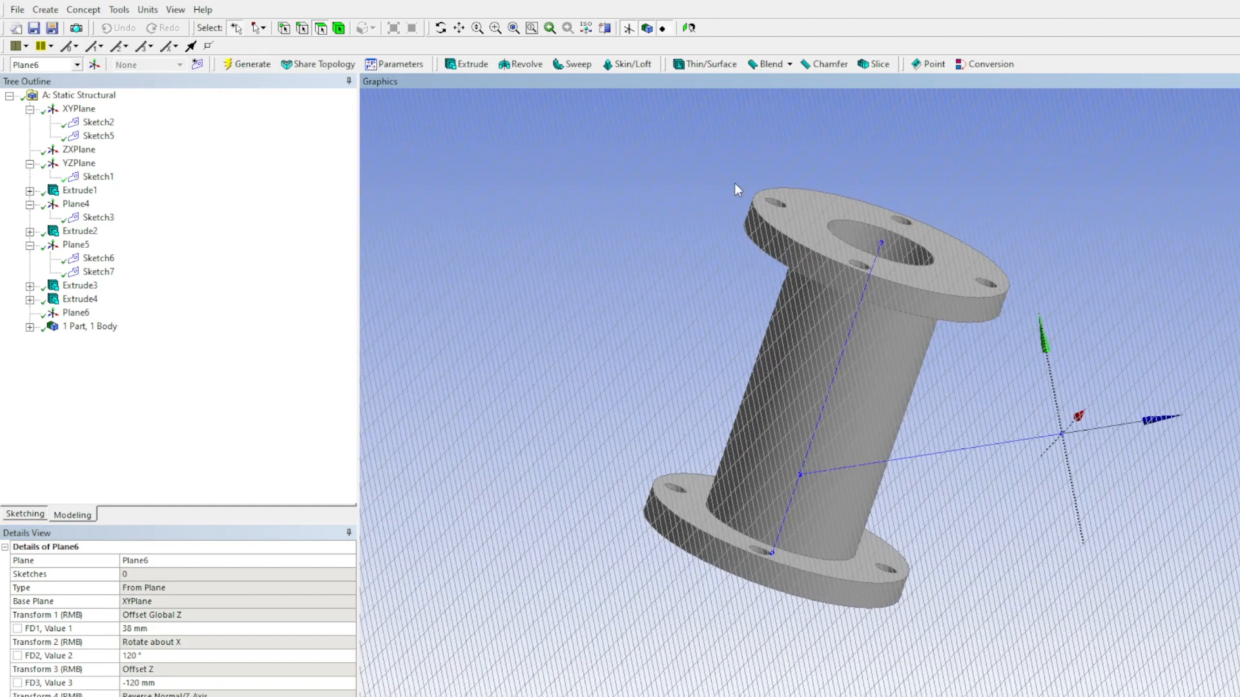
pyautogui.click(691, 28)
pyautogui.moveTo(1029, 475); pyautogui.dragTo(720, 478, button='middle')
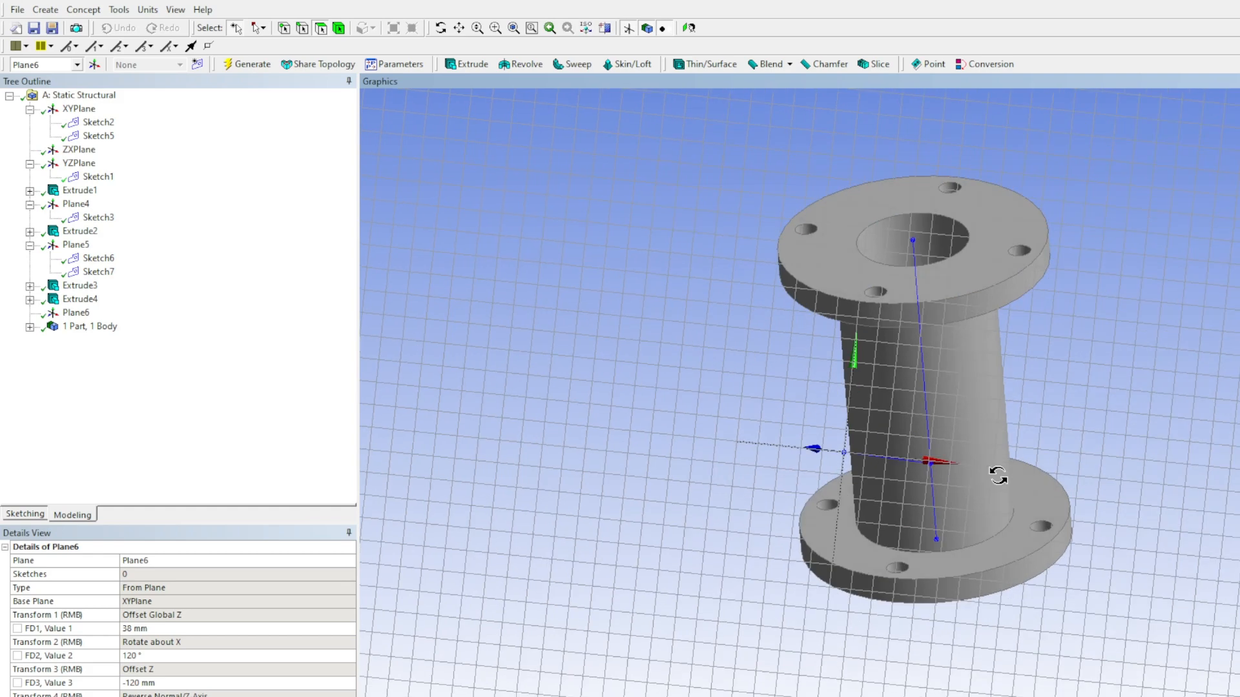
pyautogui.click(691, 28)
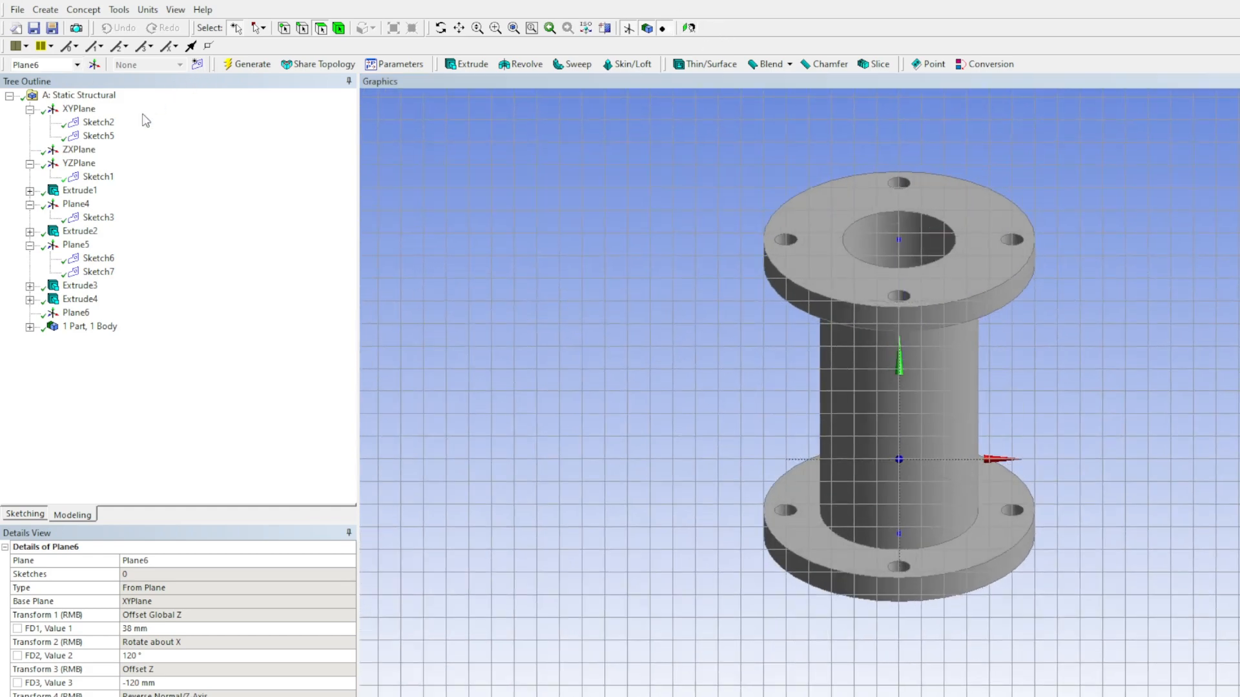
# Create a new sketch on the branch-end plane and draw two concentric circles at its origin, about 54 mm and 68 mm in diameter
pyautogui.click(77, 313)
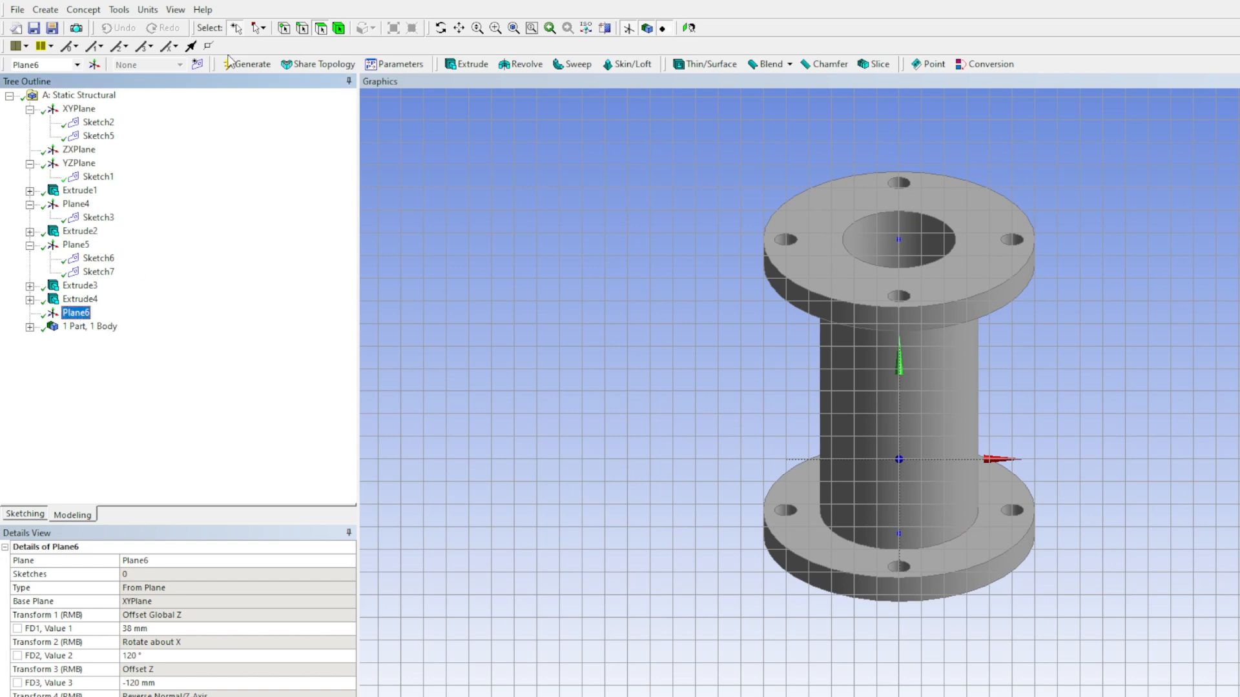
pyautogui.click(197, 63)
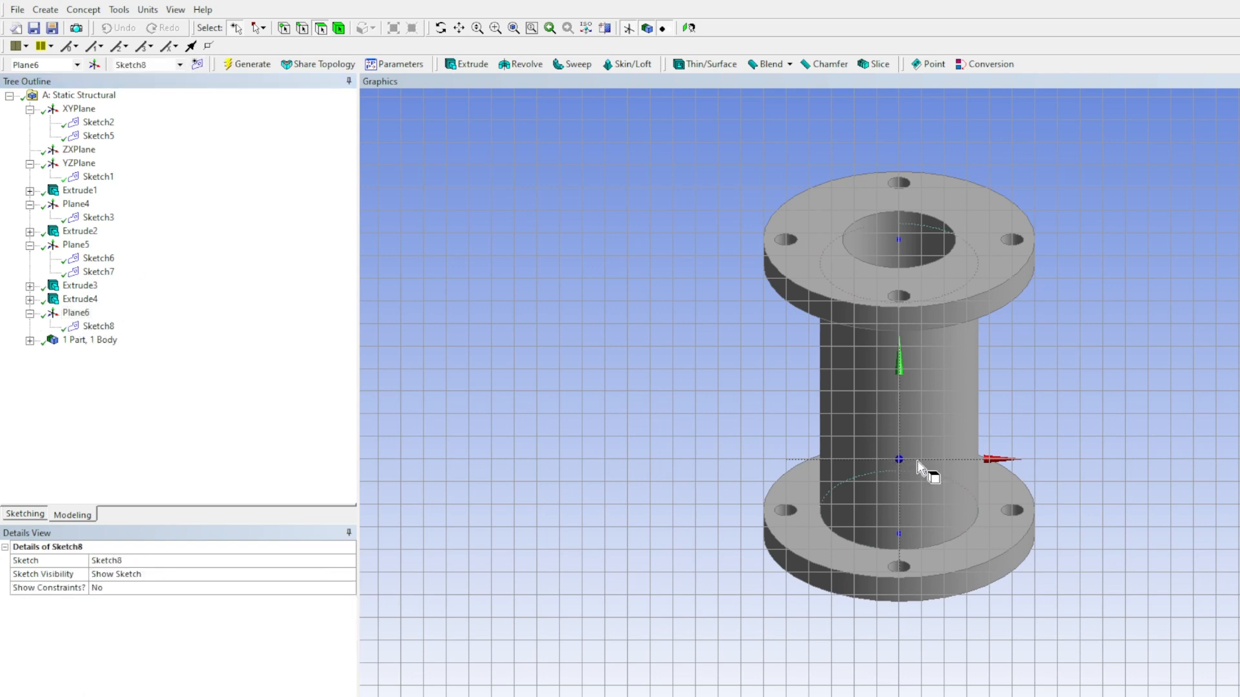
pyautogui.click(34, 514)
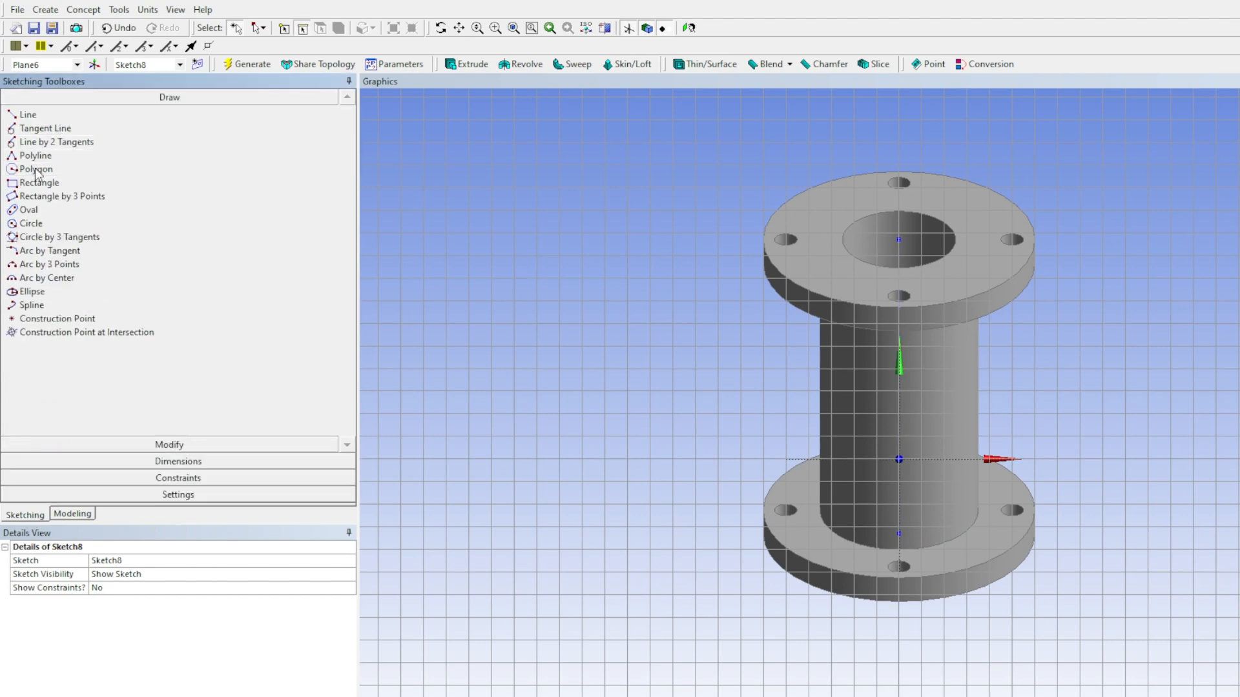
pyautogui.click(31, 223)
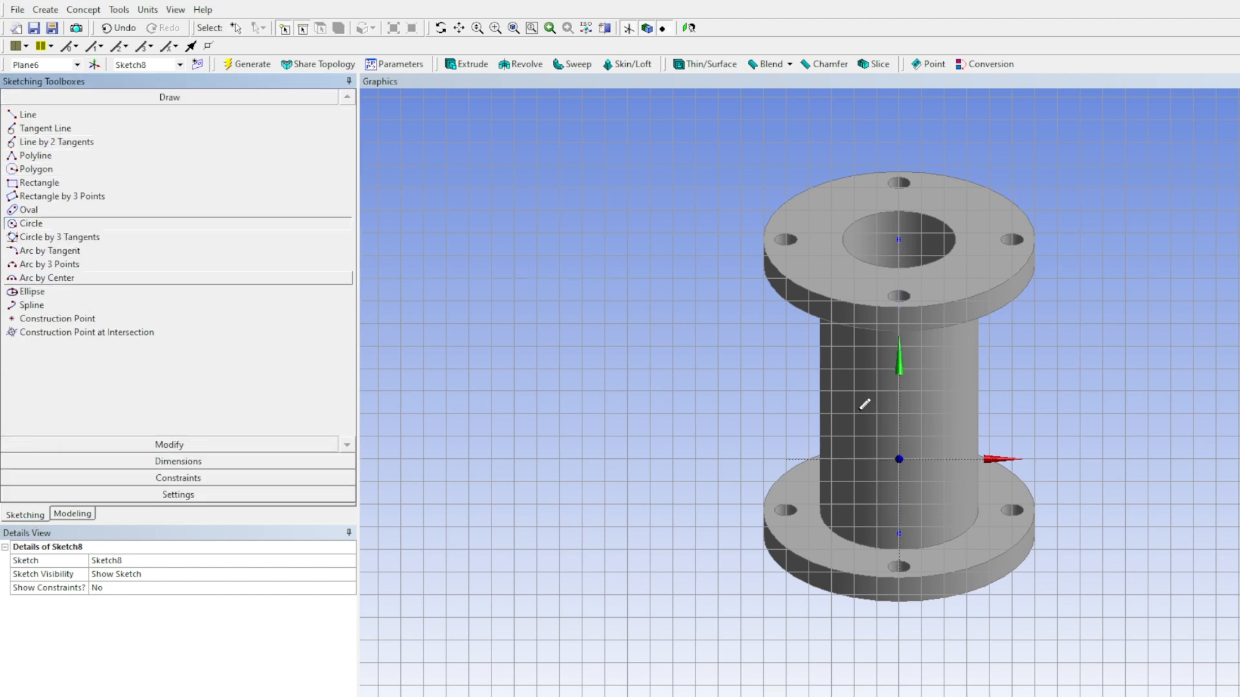
pyautogui.click(899, 458)
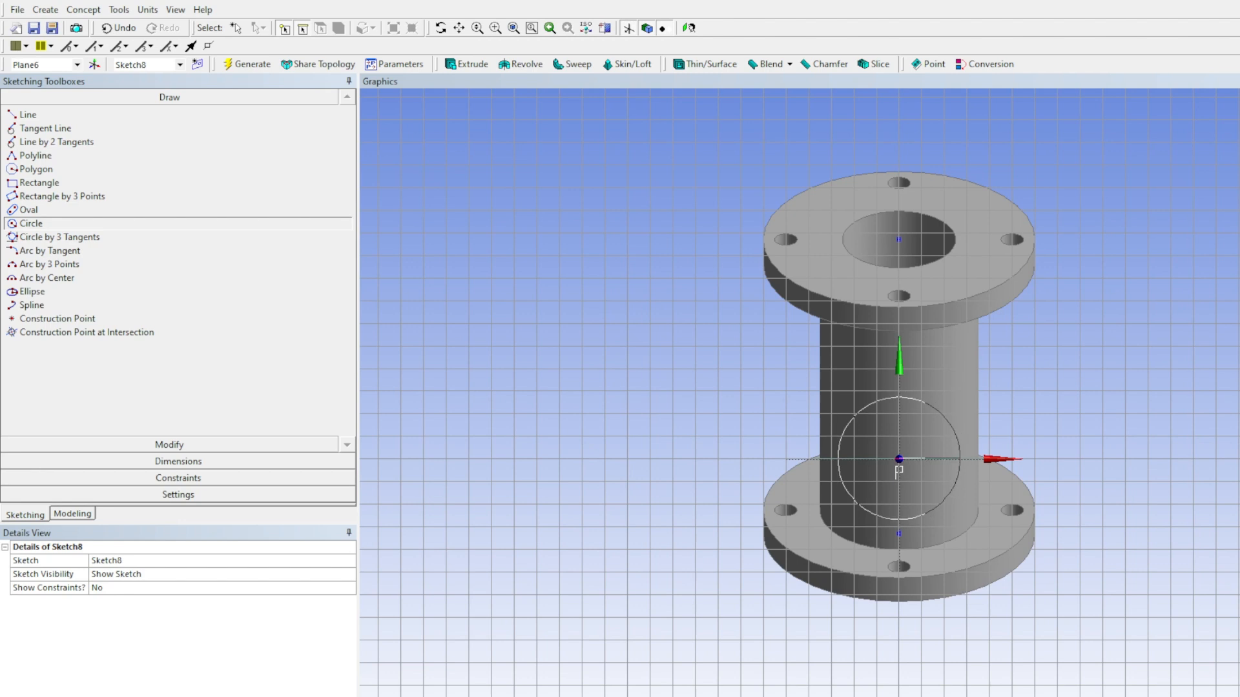
pyautogui.click(962, 456)
pyautogui.click(899, 458)
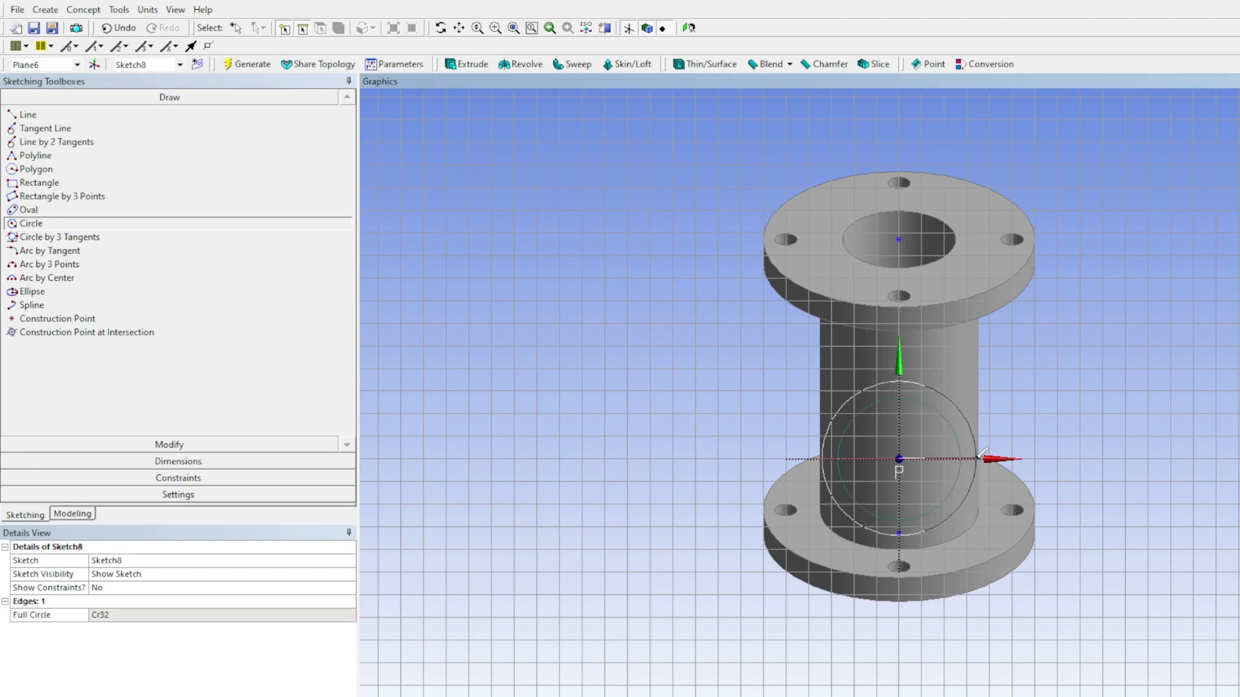
pyautogui.click(981, 452)
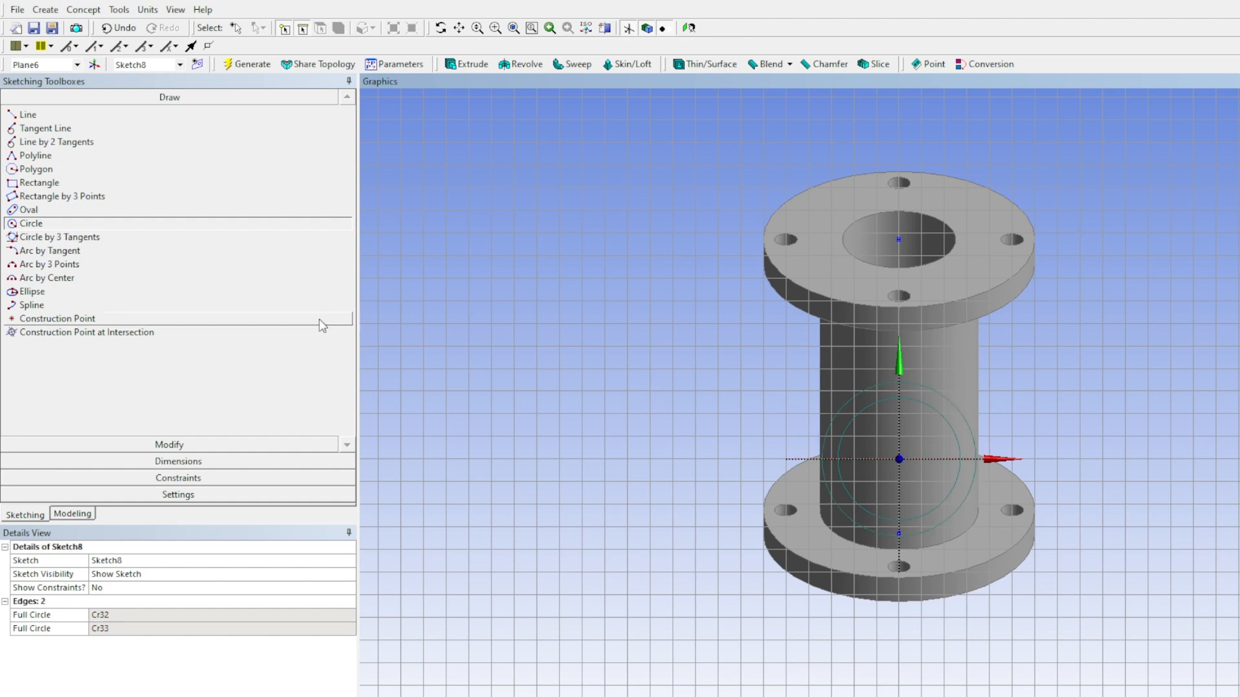
# Dimension the inner circle's diameter and set it to 36 mm
pyautogui.click(182, 461)
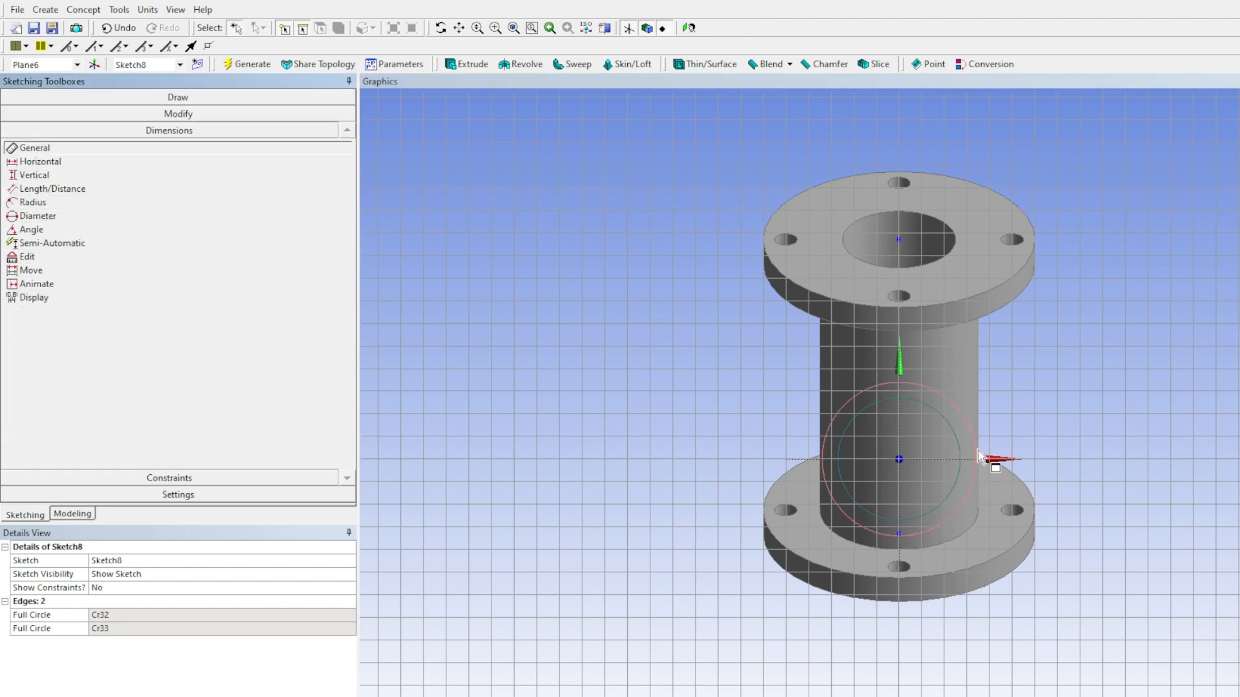
pyautogui.click(947, 418)
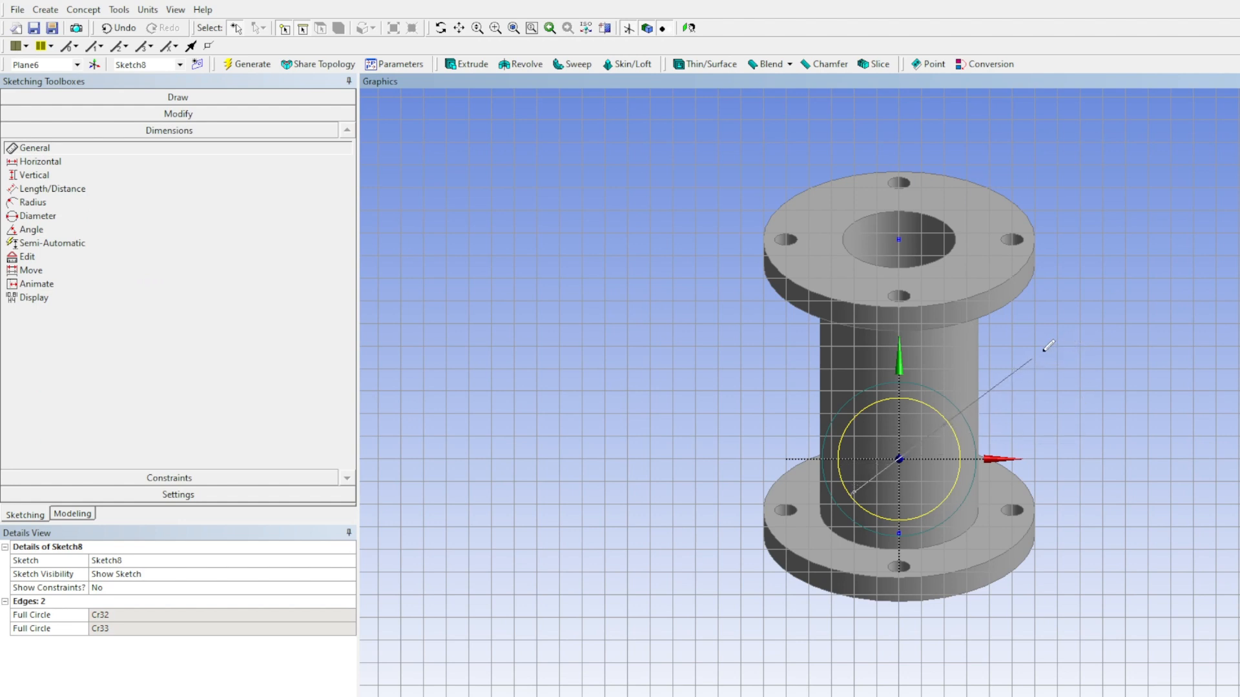
pyautogui.click(1048, 381)
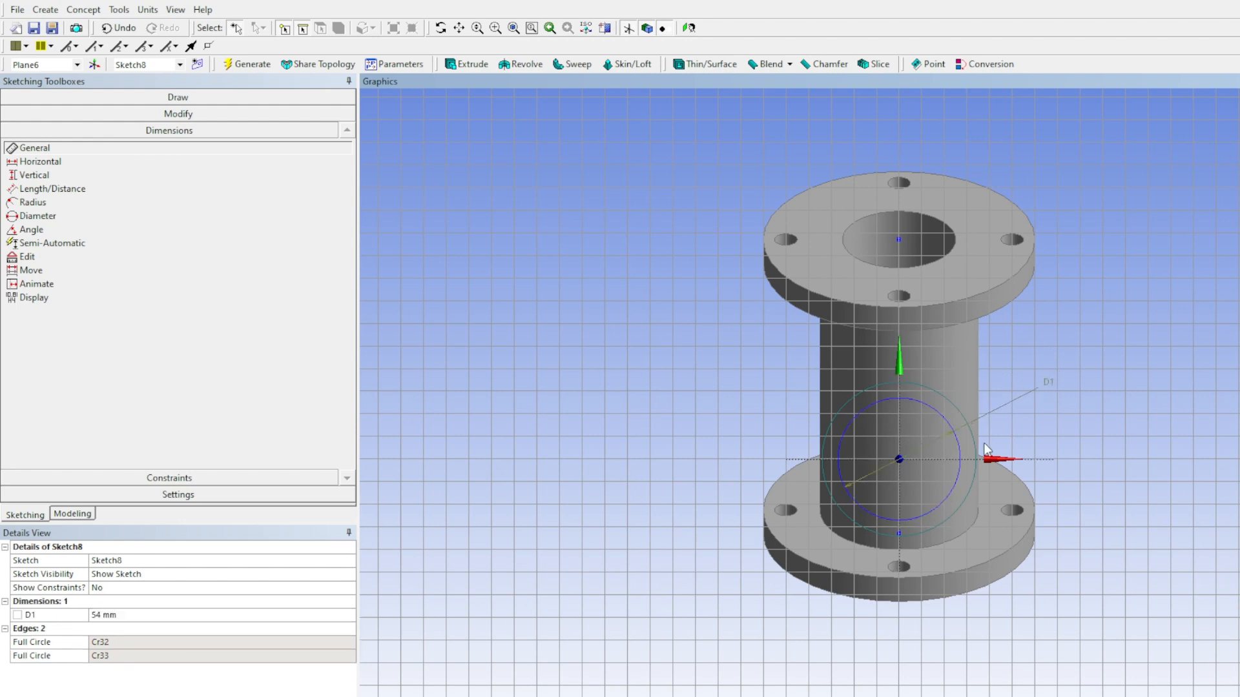
pyautogui.click(109, 617)
pyautogui.write('36')
pyautogui.press('Return')
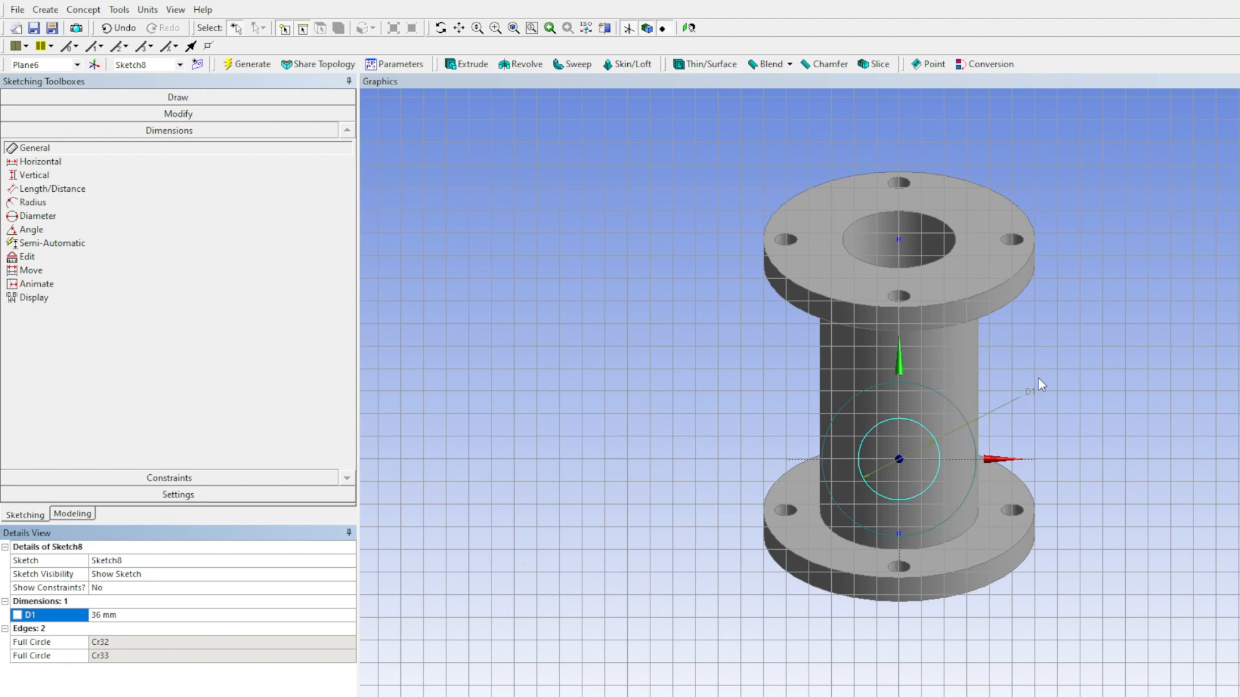
# Dimension the outer circle's diameter, set it to 60 mm and generate the sketch
pyautogui.moveTo(804, 571); pyautogui.dragTo(893, 584, button='middle')
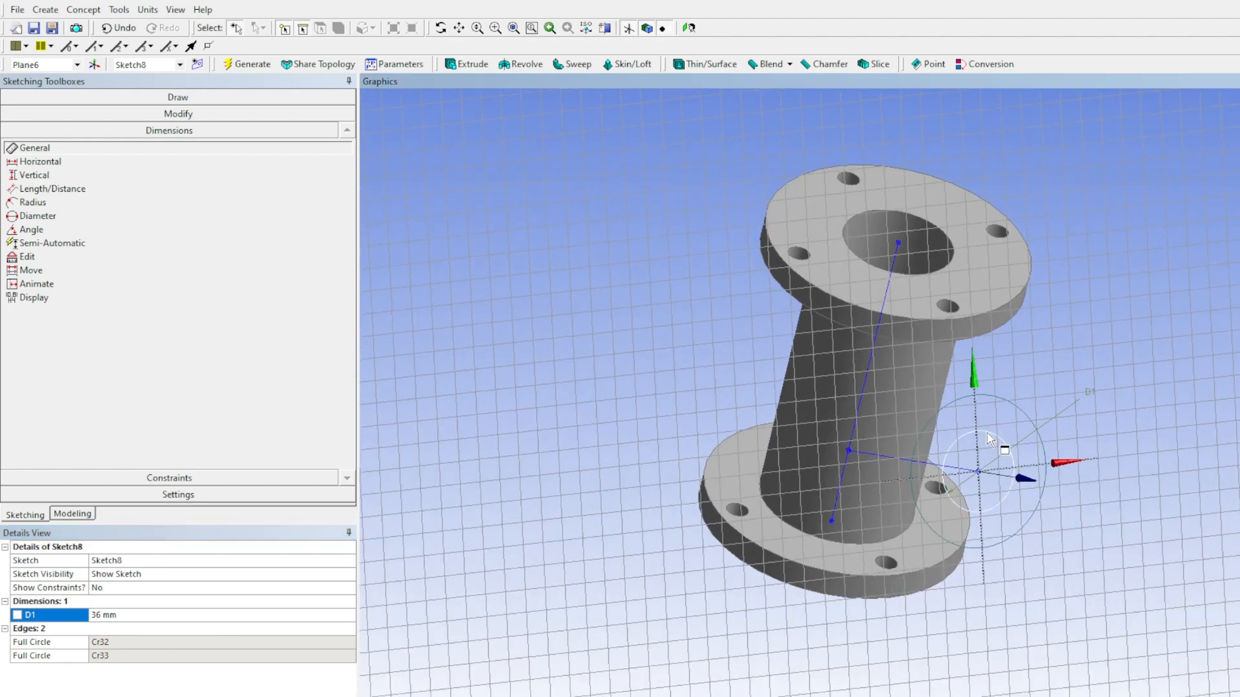
pyautogui.moveTo(1118, 455); pyautogui.dragTo(1073, 465, button='middle')
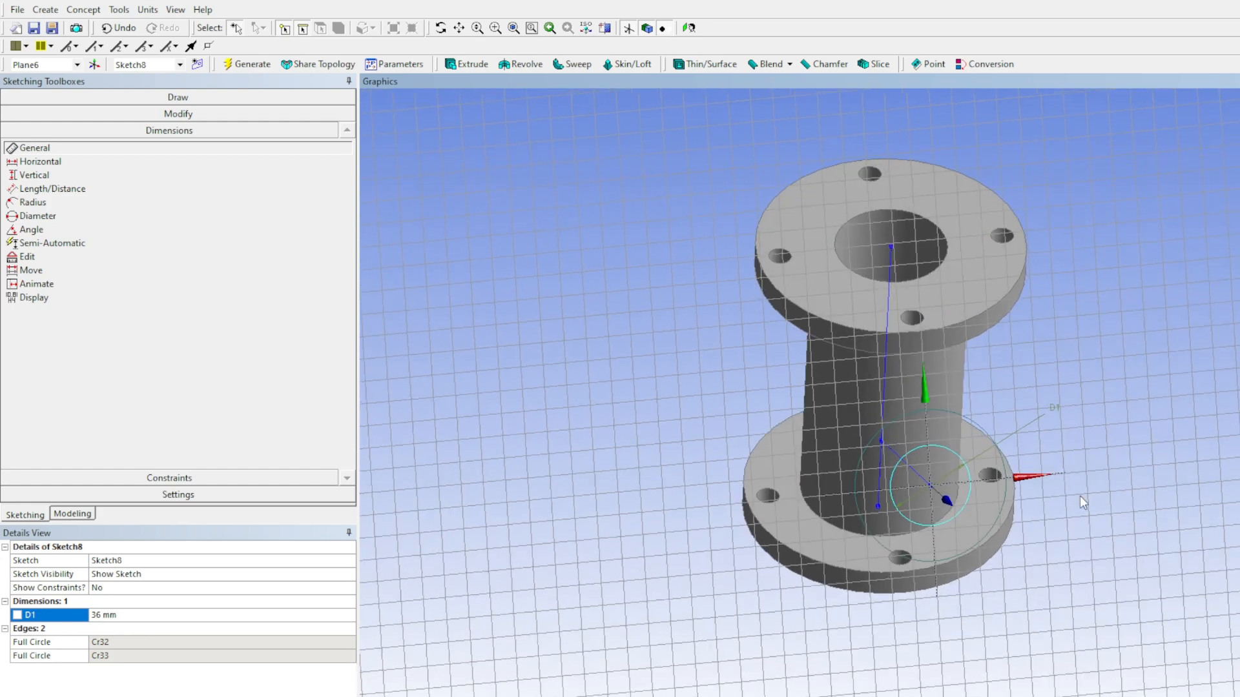
pyautogui.moveTo(1001, 494); pyautogui.dragTo(913, 521, button='middle')
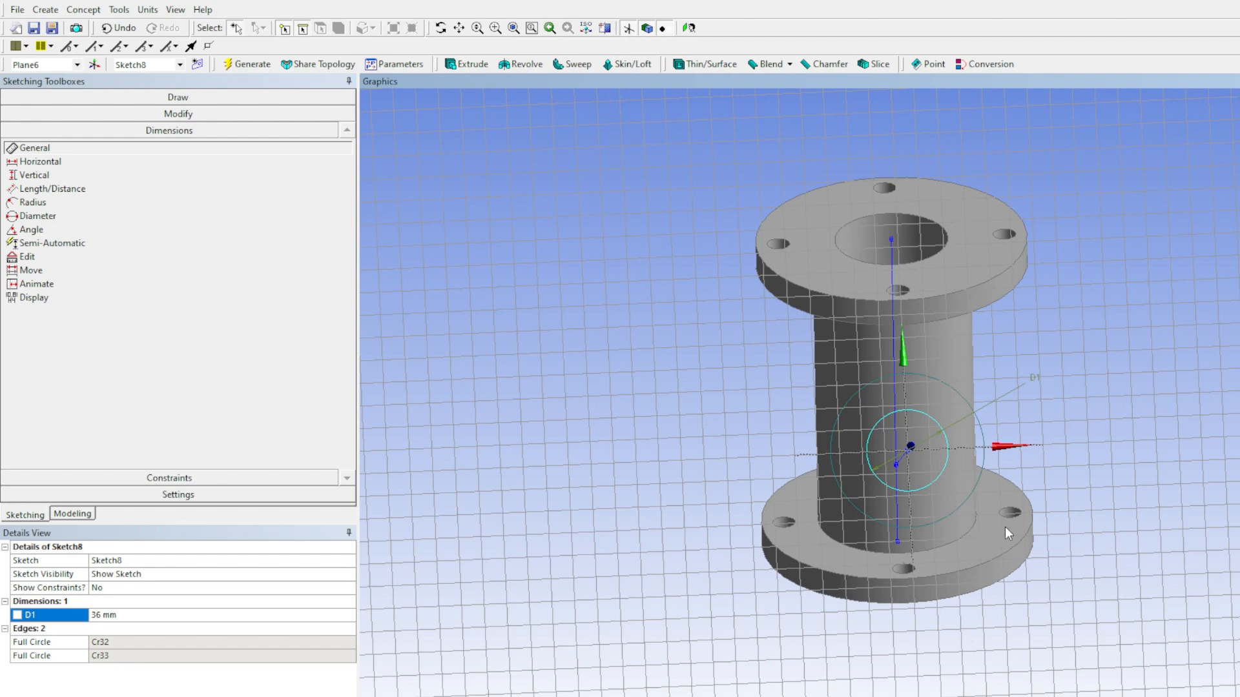
pyautogui.click(962, 390)
pyautogui.click(1050, 328)
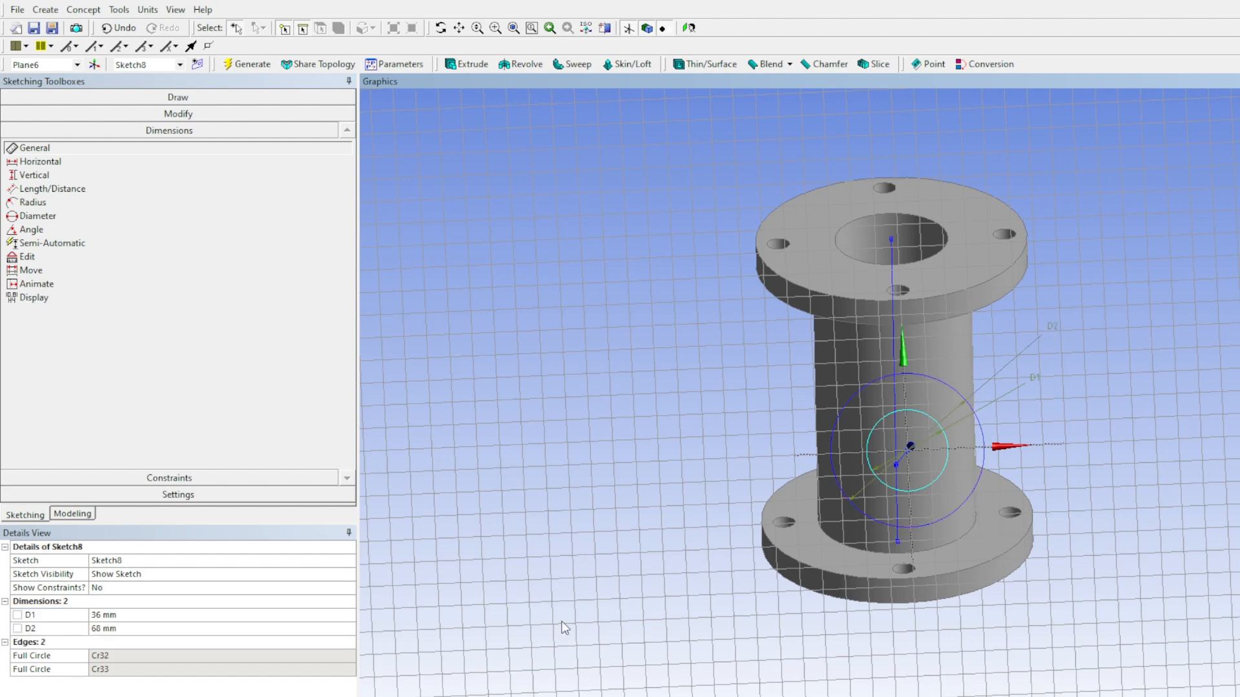
pyautogui.click(140, 627)
pyautogui.write('60')
pyautogui.press('Return')
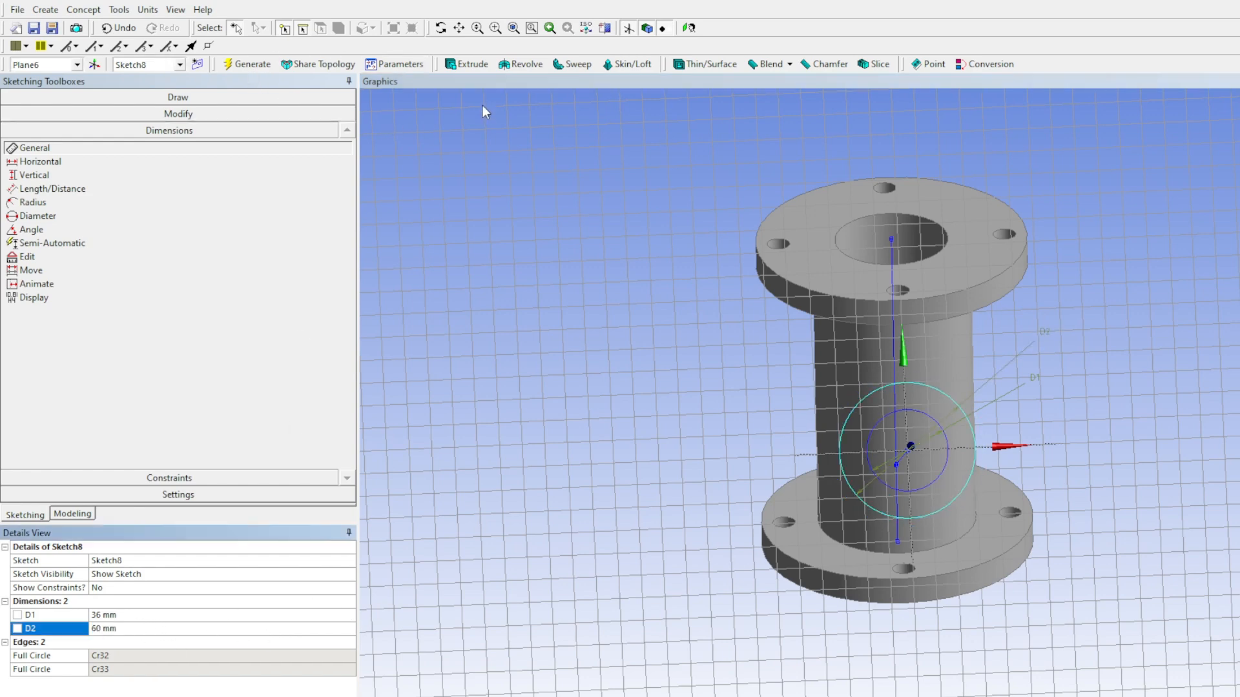
pyautogui.click(247, 64)
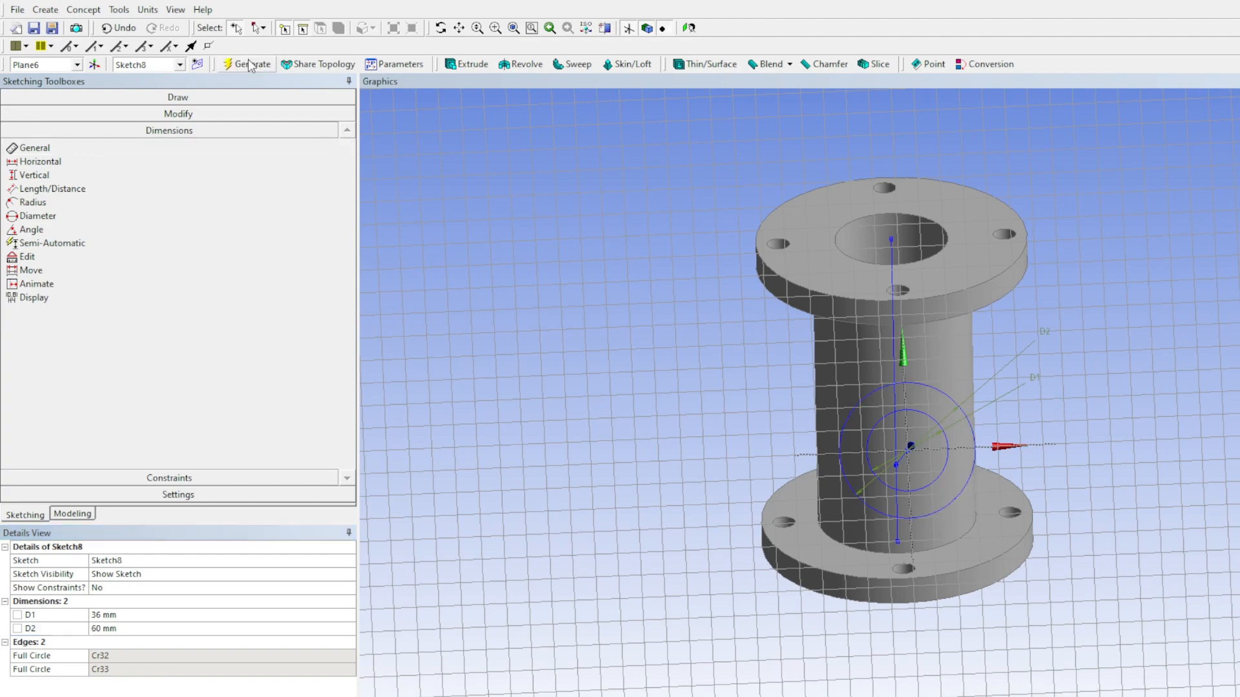
# Start an Add Material extrusion of the two-circle sketch, using the branch line as direction vector, reversed to point towards the main pipe
pyautogui.click(465, 64)
pyautogui.moveTo(941, 401); pyautogui.dragTo(1122, 447, button='middle')
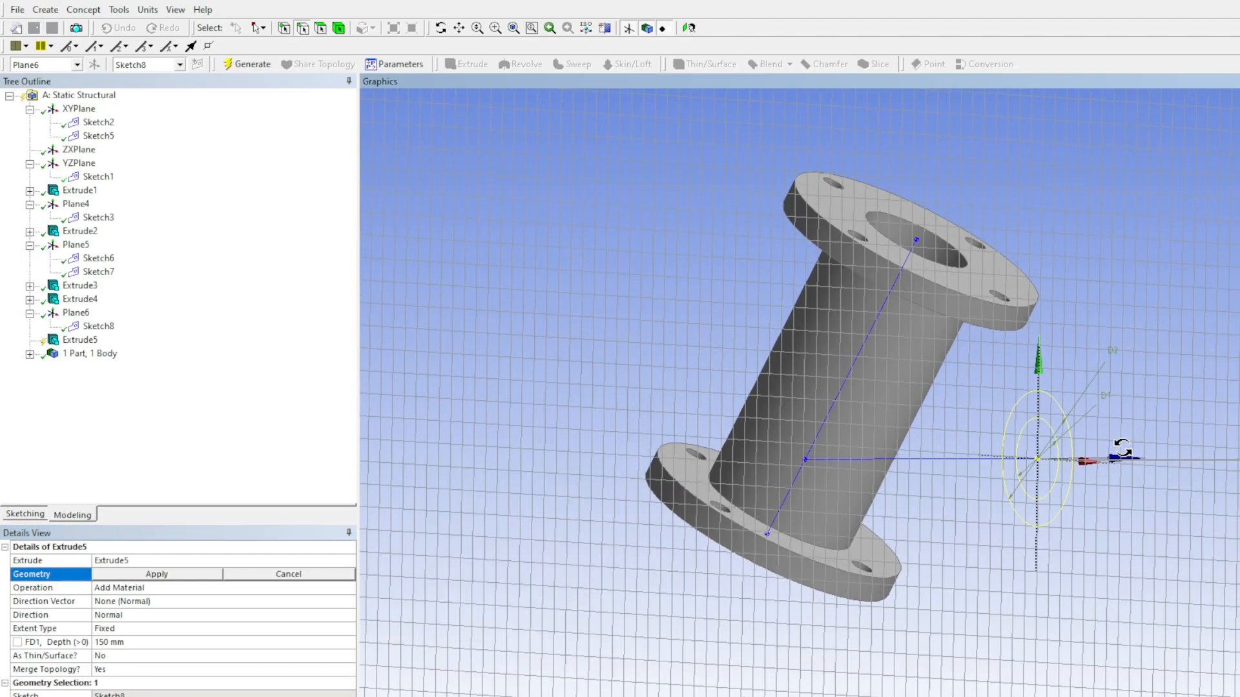
pyautogui.click(142, 573)
pyautogui.click(124, 602)
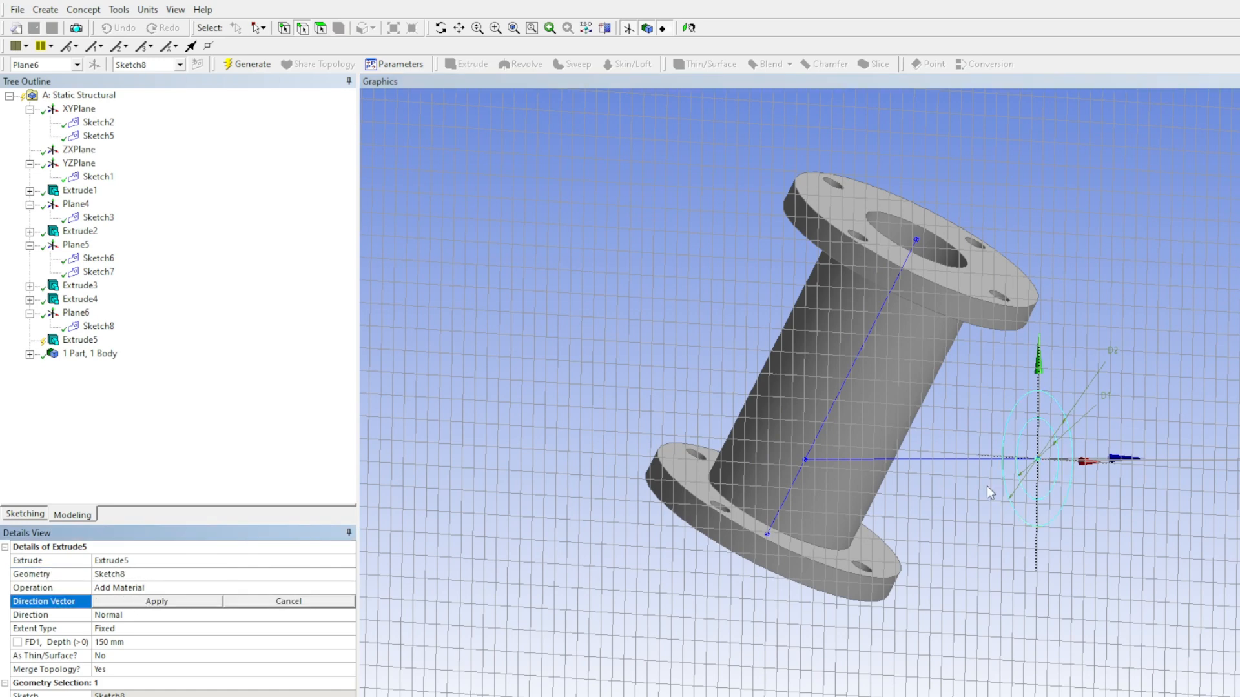
pyautogui.click(970, 458)
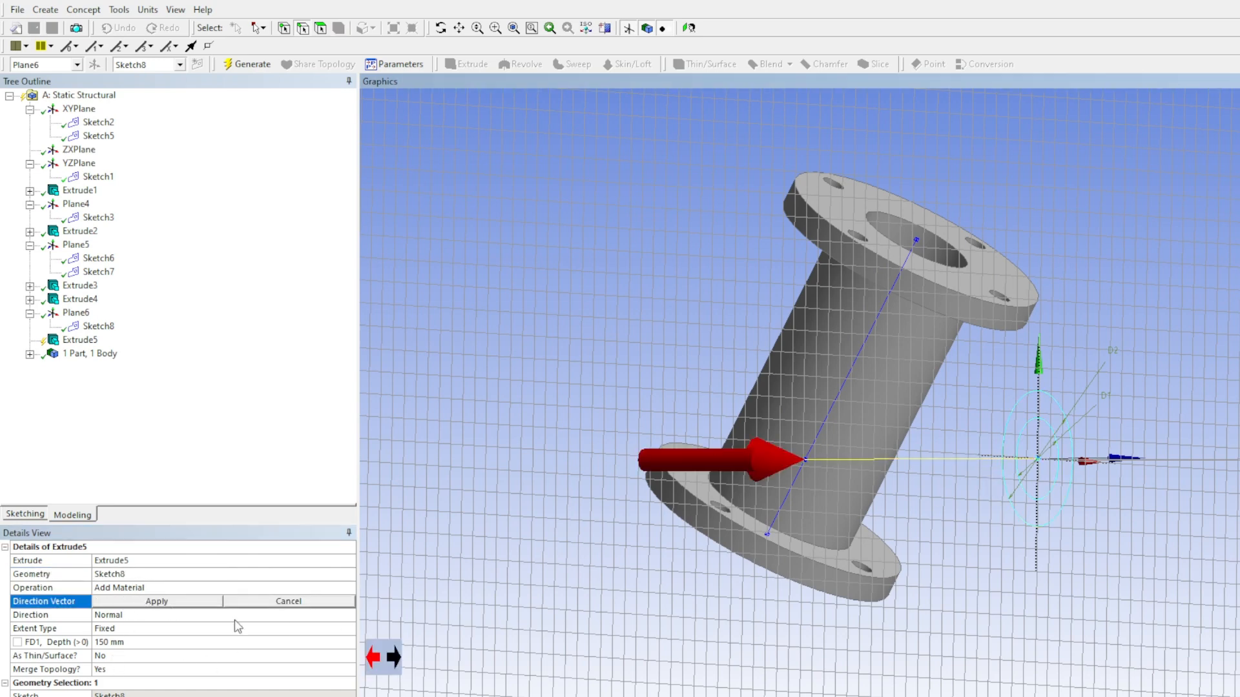
pyautogui.click(395, 658)
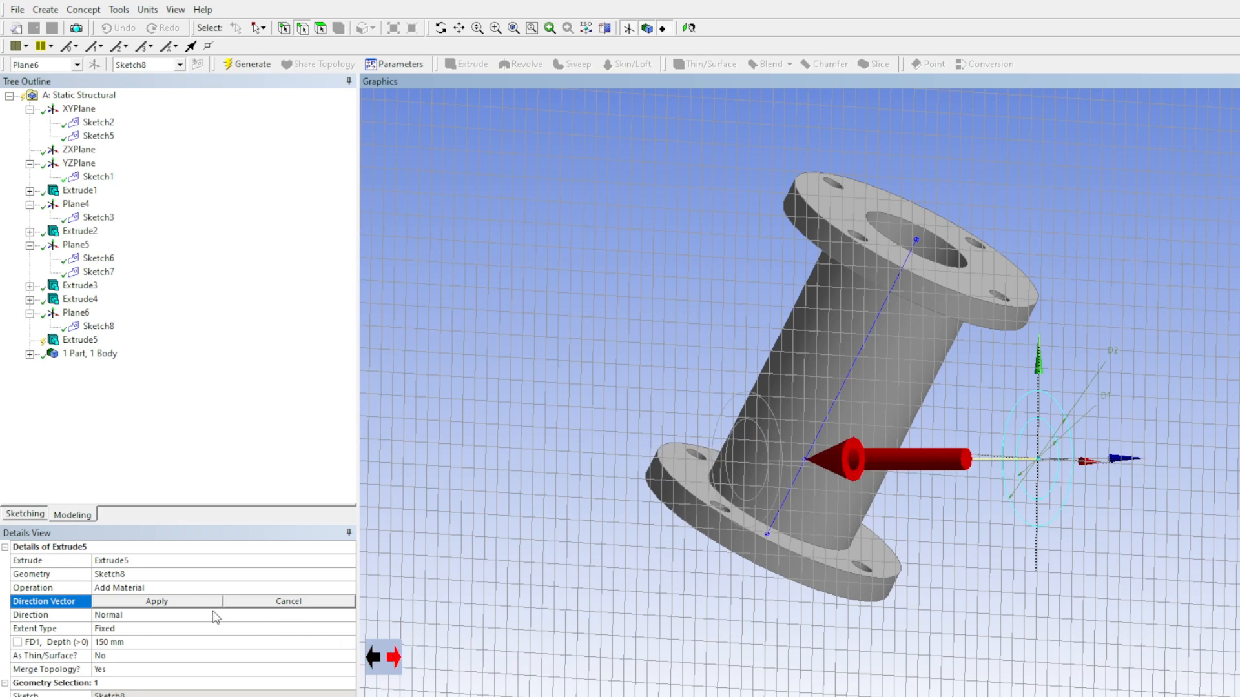
pyautogui.click(165, 602)
# Set the branch extrusion's depth to 120 mm, generate it and check where it meets the main pipe
pyautogui.click(129, 642)
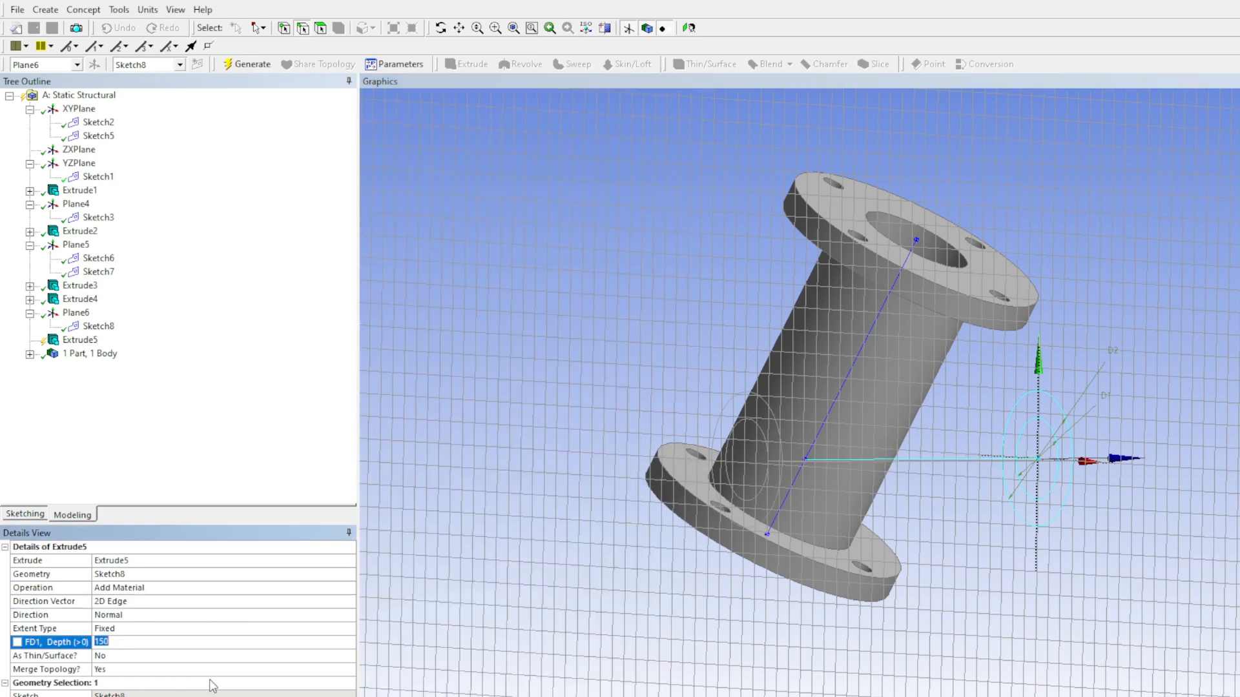
pyautogui.write('120')
pyautogui.press('Return')
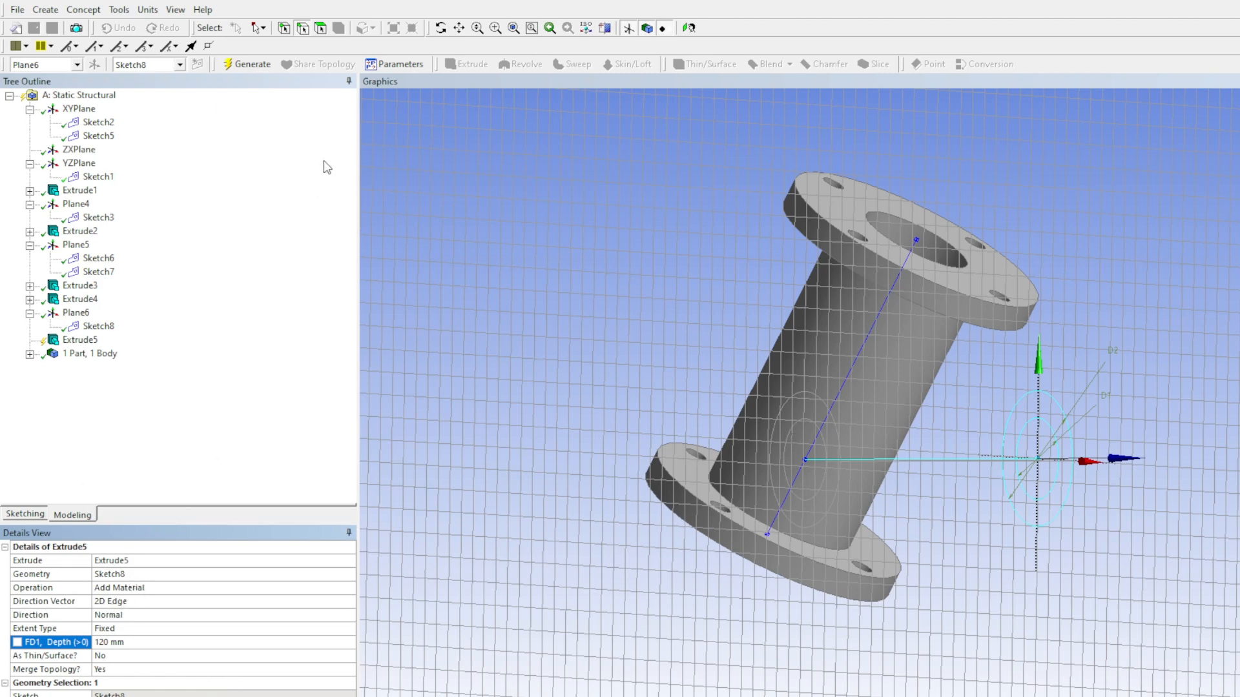
pyautogui.click(248, 63)
pyautogui.moveTo(799, 431); pyautogui.dragTo(681, 452, button='middle')
pyautogui.moveTo(895, 452); pyautogui.dragTo(901, 562, button='middle')
pyautogui.moveTo(902, 357); pyautogui.dragTo(1036, 560, button='middle')
# Make XYPlane the active plane and look into the main pipe's bore from the flange end
pyautogui.click(79, 108)
pyautogui.moveTo(620, 497)
pyautogui.mouseDown(button='middle')
pyautogui.moveTo(668, 381)
pyautogui.moveTo(639, 184)
pyautogui.mouseUp(button='middle')
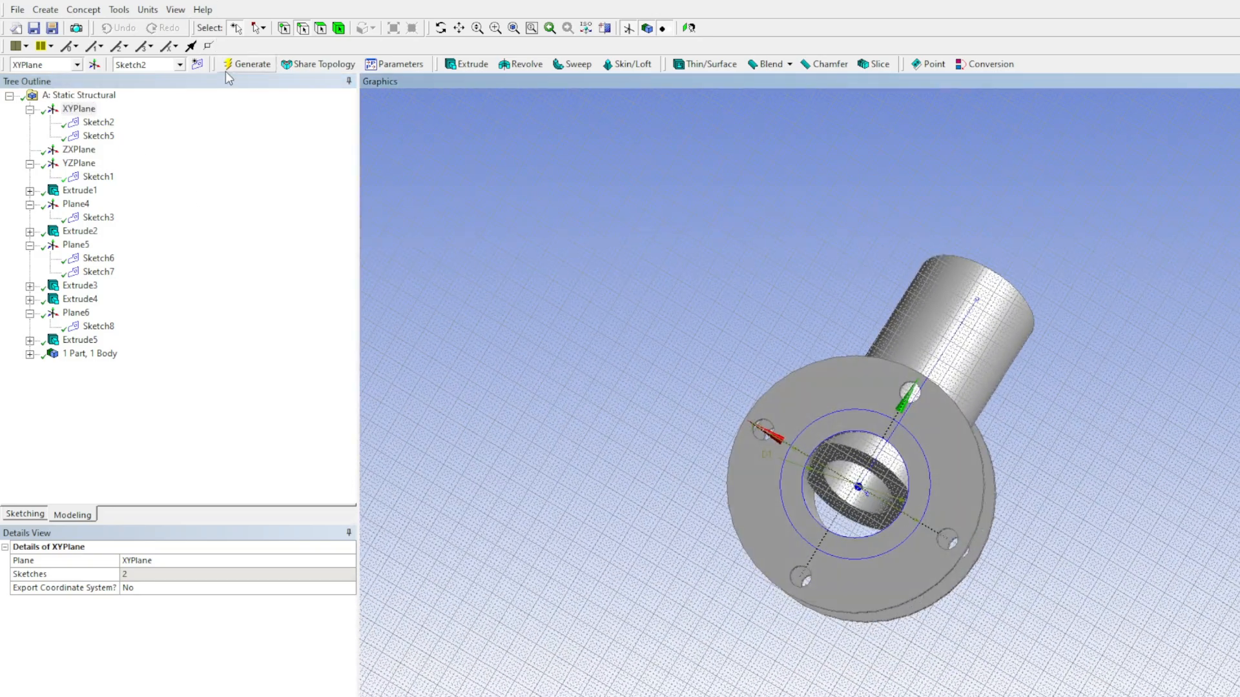
# Create a new sketch on XYPlane and draw a circle centred on the origin, matching the flange's central bore
pyautogui.click(194, 64)
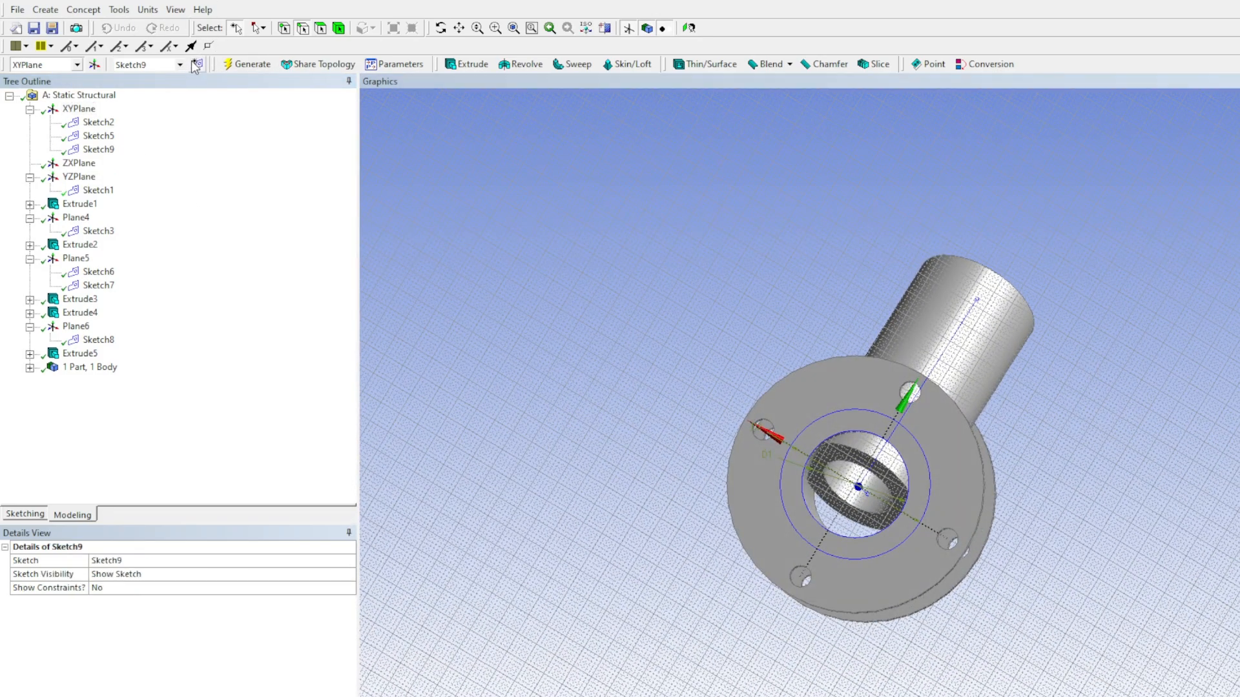
pyautogui.click(870, 436)
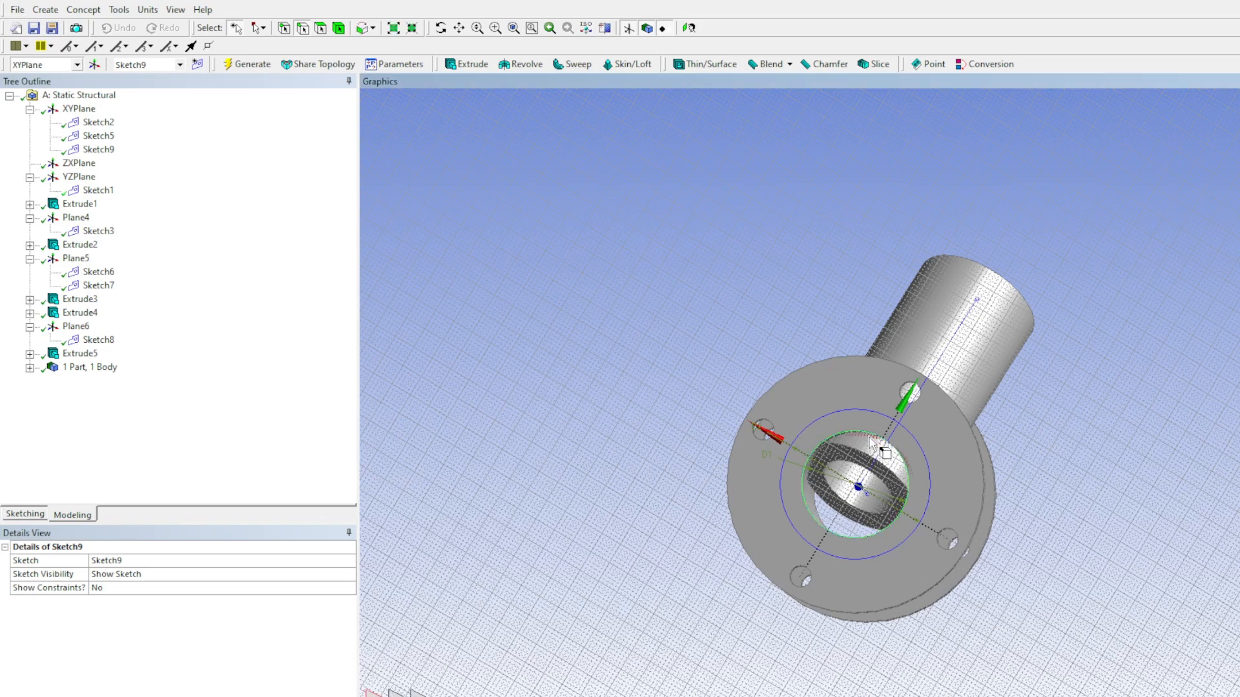
pyautogui.click(22, 514)
pyautogui.click(40, 225)
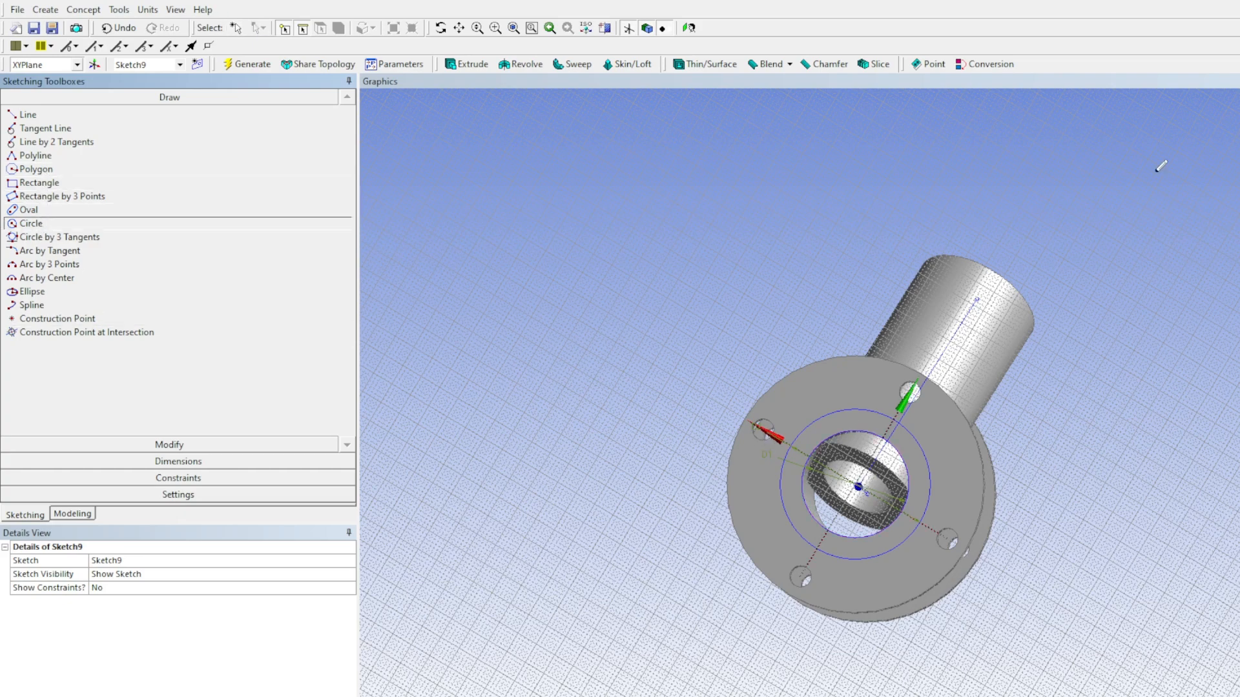
pyautogui.click(688, 27)
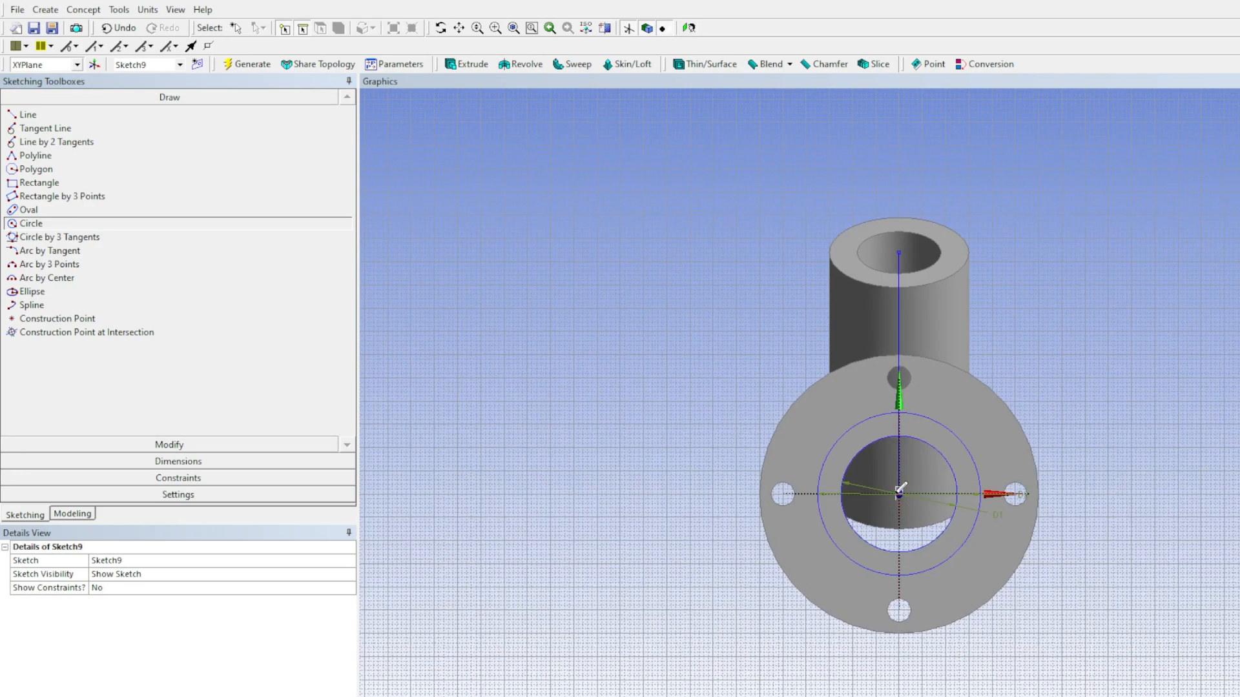
pyautogui.click(899, 492)
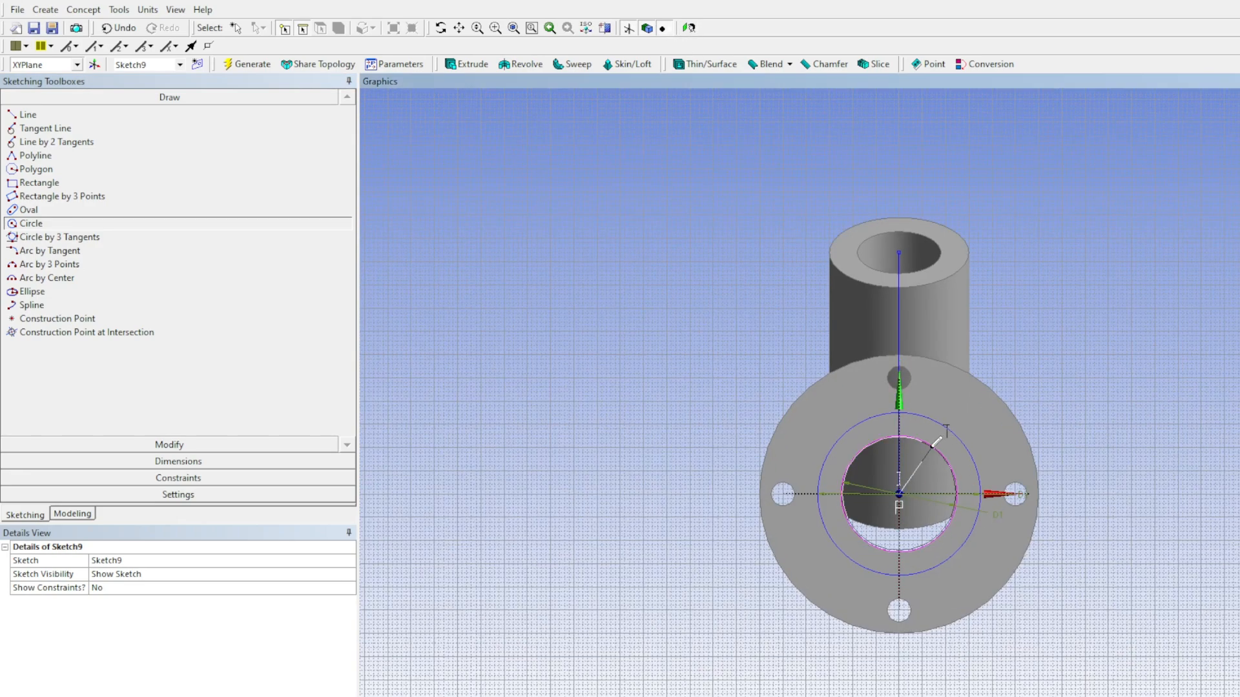
pyautogui.click(935, 443)
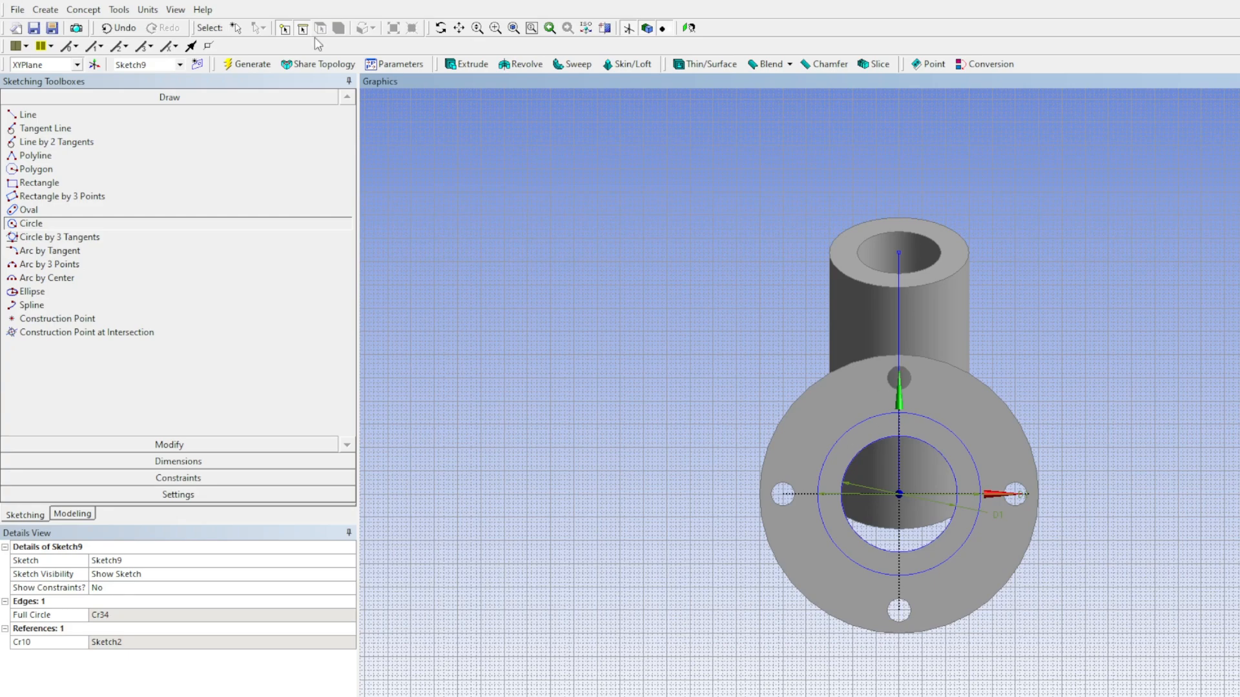
# Start an extrusion of the bore circle sketch and set its operation to Cut Material
pyautogui.click(466, 64)
pyautogui.moveTo(920, 568)
pyautogui.mouseDown(button='middle')
pyautogui.moveTo(686, 534)
pyautogui.moveTo(1041, 565)
pyautogui.moveTo(1007, 549)
pyautogui.mouseUp(button='middle')
pyautogui.click(156, 574)
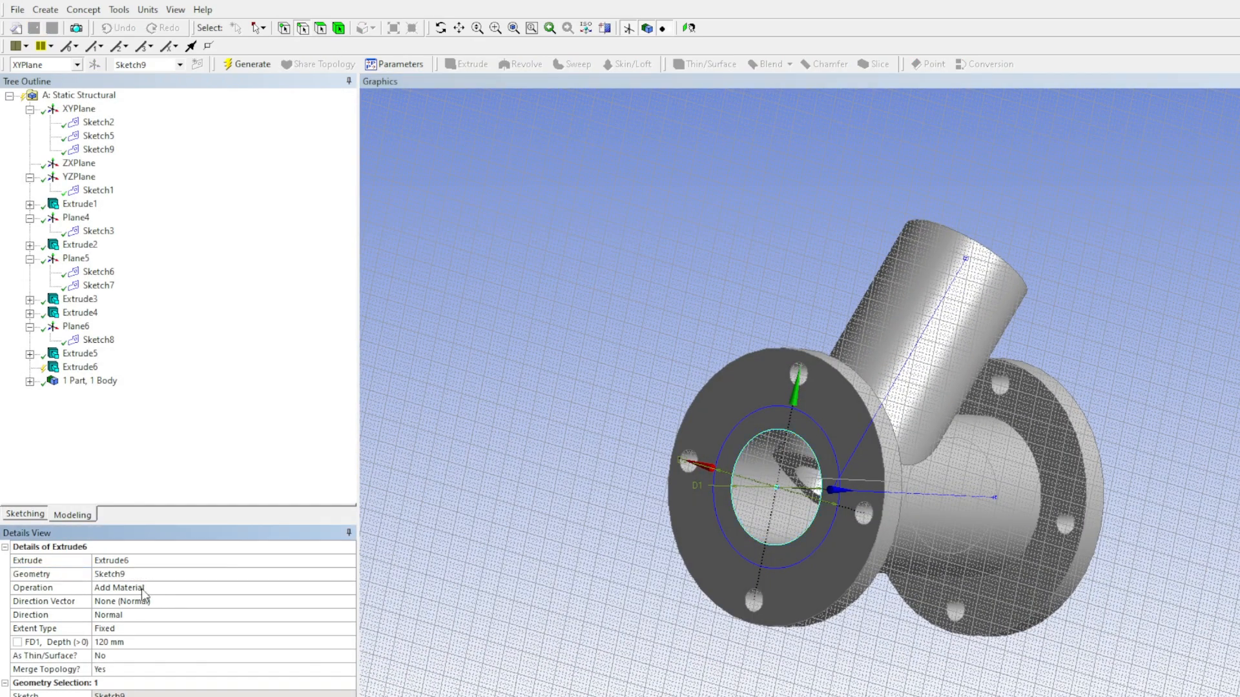
pyautogui.click(129, 590)
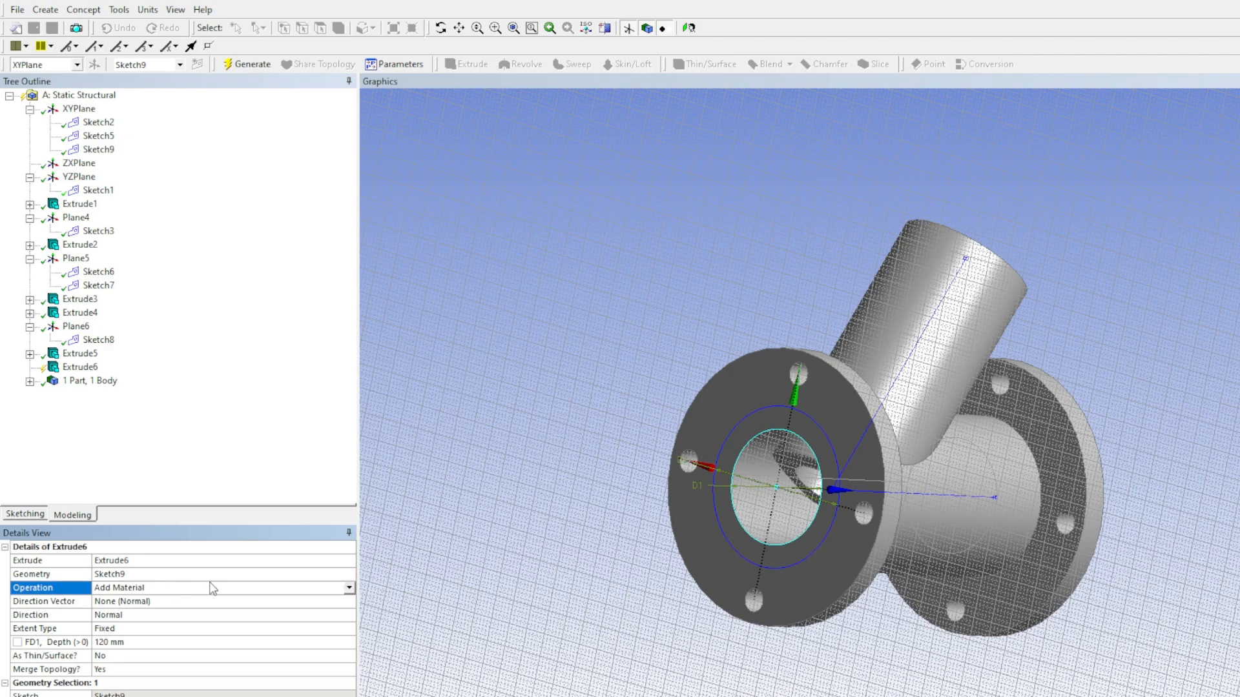
pyautogui.click(349, 588)
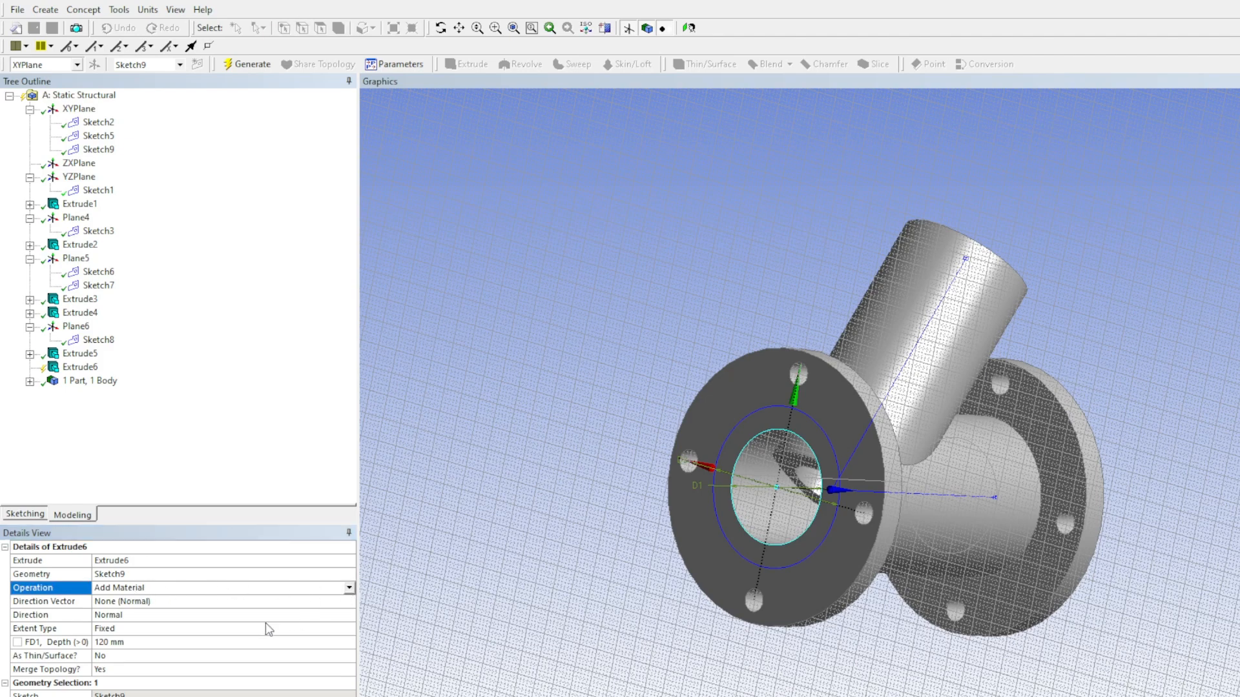
pyautogui.click(188, 627)
# Set the cut depth to 150 mm and generate the bore through the main pipe
pyautogui.moveTo(476, 586)
pyautogui.mouseDown(button='middle')
pyautogui.moveTo(517, 583)
pyautogui.moveTo(490, 600)
pyautogui.mouseUp(button='middle')
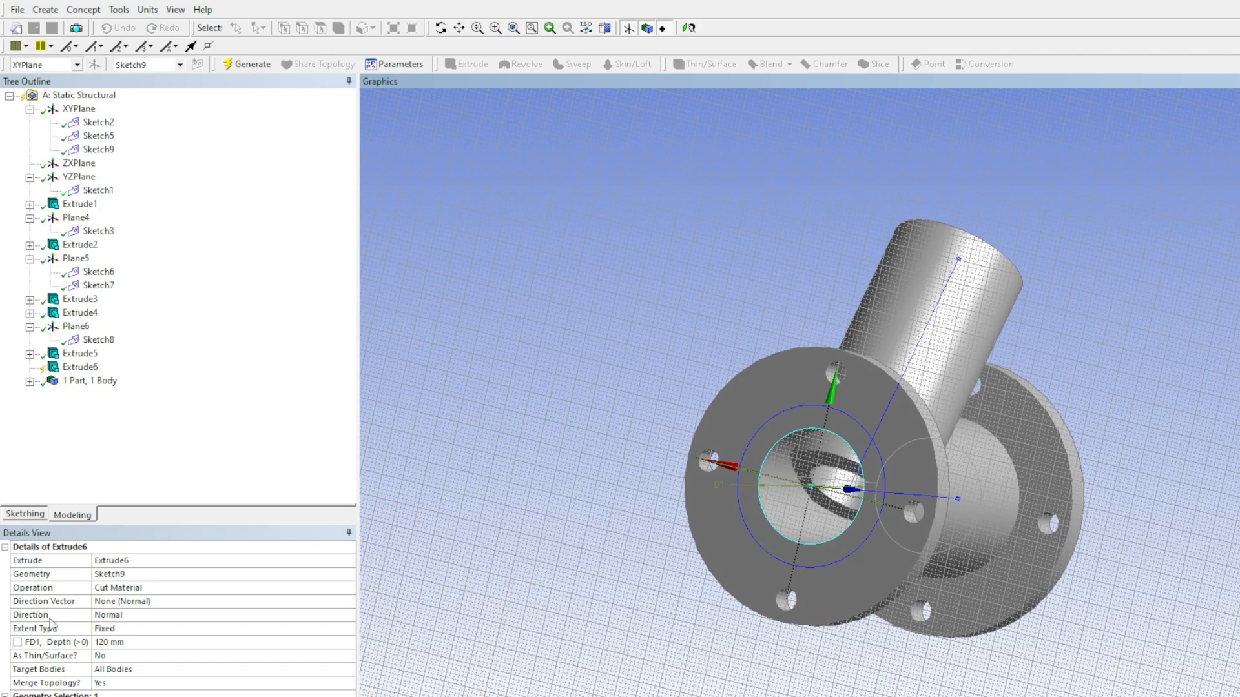
pyautogui.click(145, 643)
pyautogui.write('15')
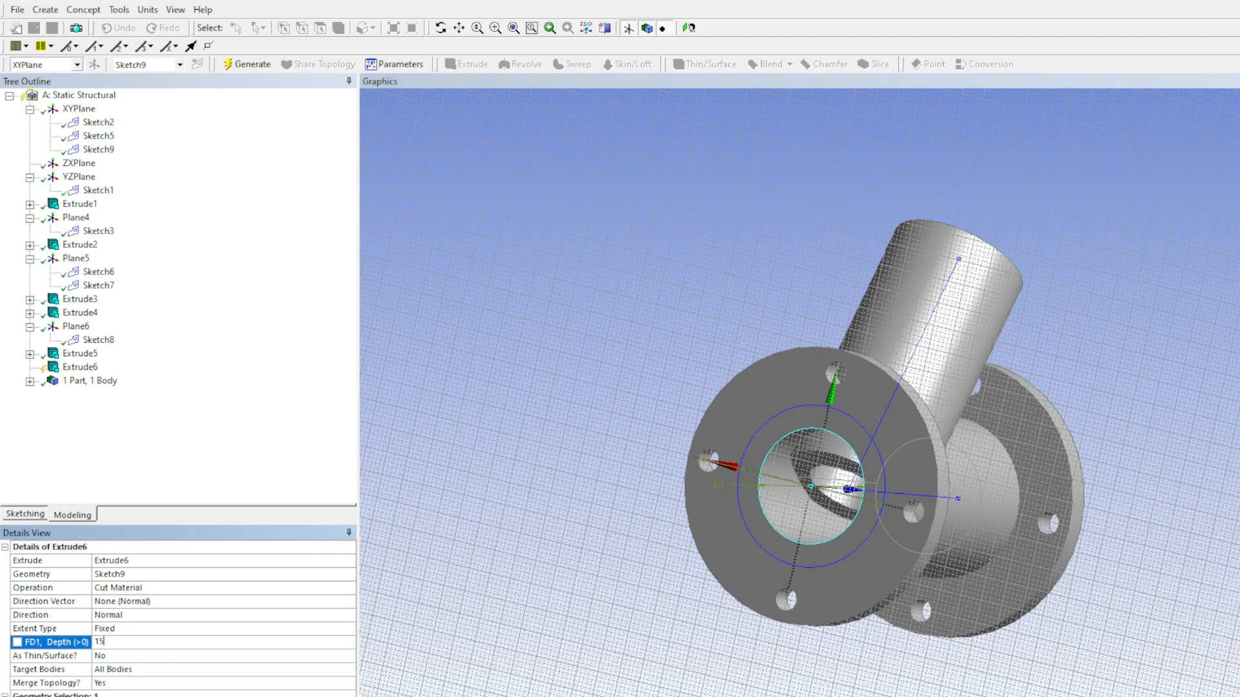
pyautogui.write('0')
pyautogui.press('Return')
pyautogui.click(252, 65)
pyautogui.moveTo(594, 475); pyautogui.dragTo(812, 454, button='middle')
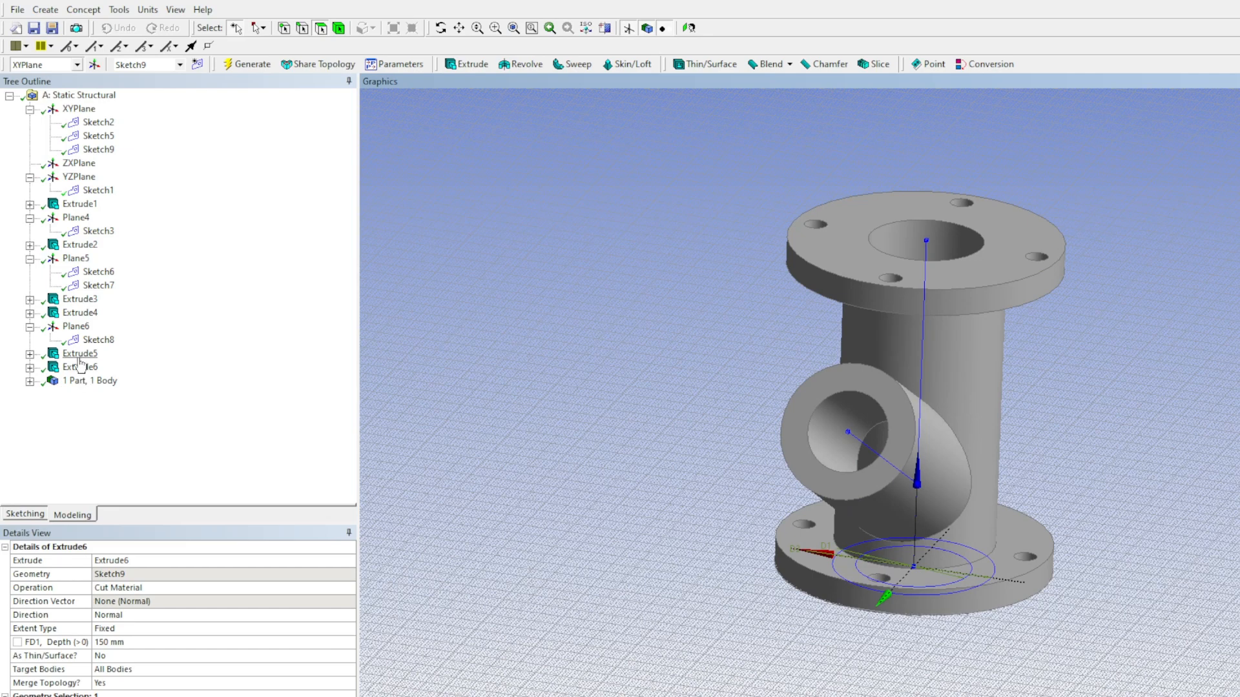
# Create a new sketch on Plane6 and draw a circle from the plane's origin matching the branch pipe's inner circle
pyautogui.click(75, 328)
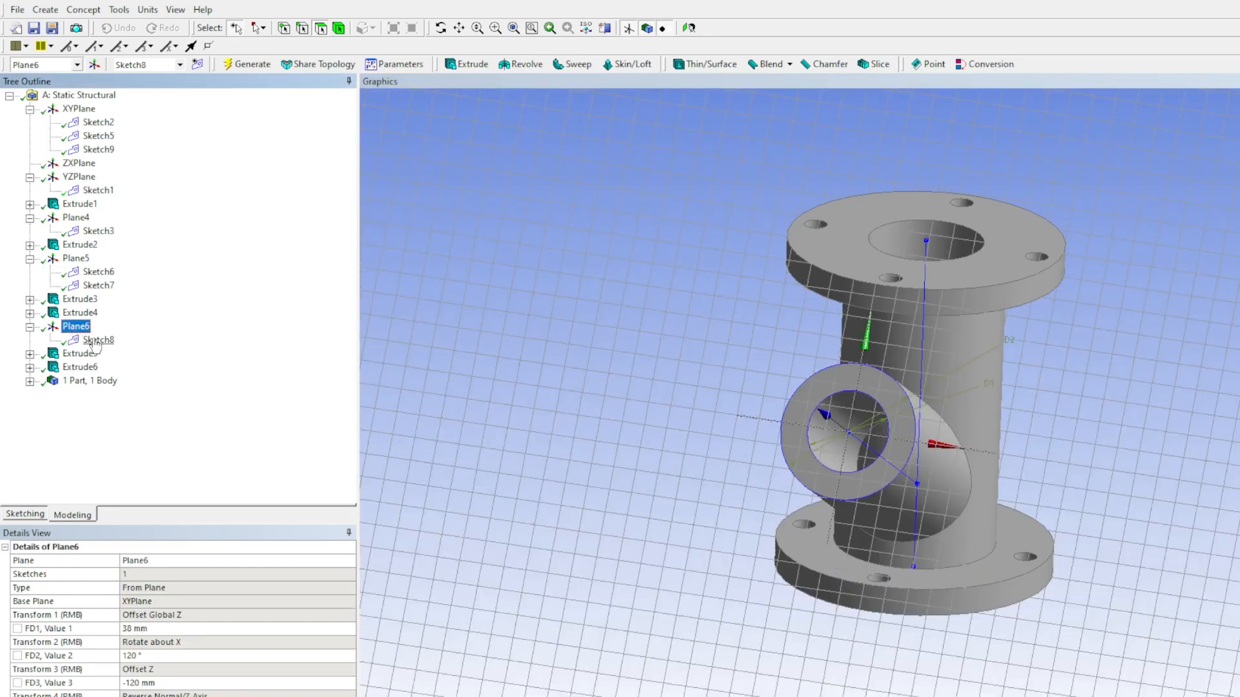
pyautogui.click(197, 64)
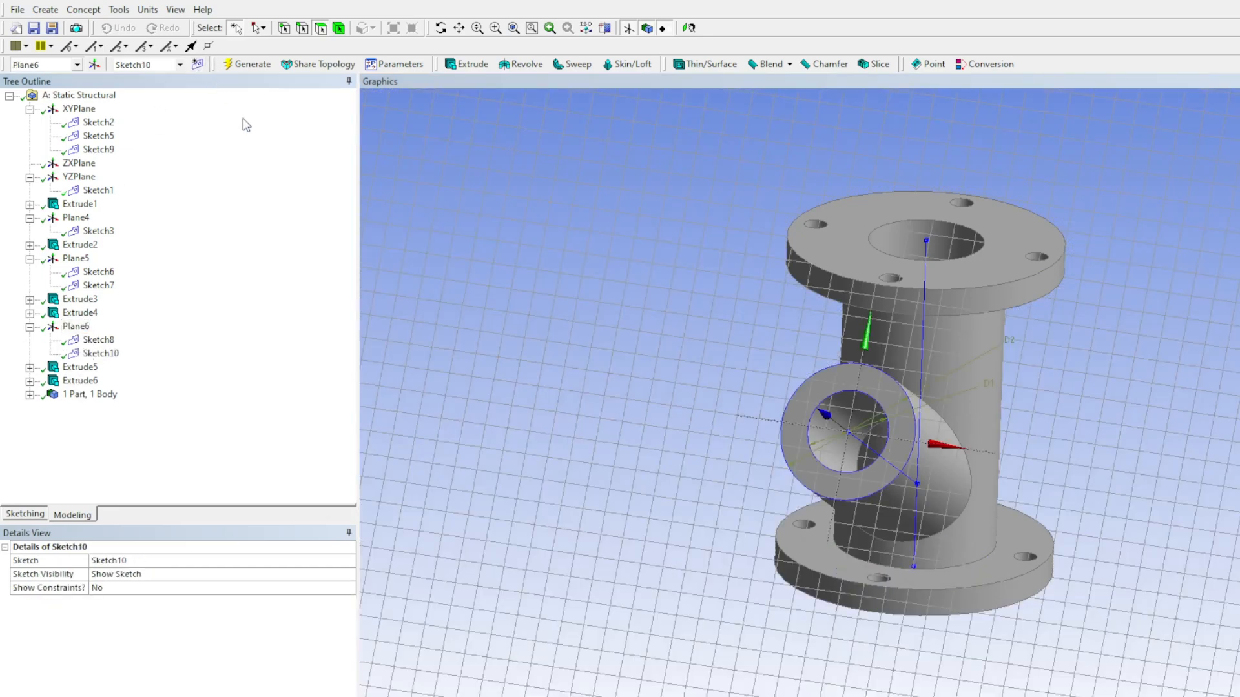
pyautogui.click(26, 514)
pyautogui.click(45, 225)
pyautogui.click(849, 430)
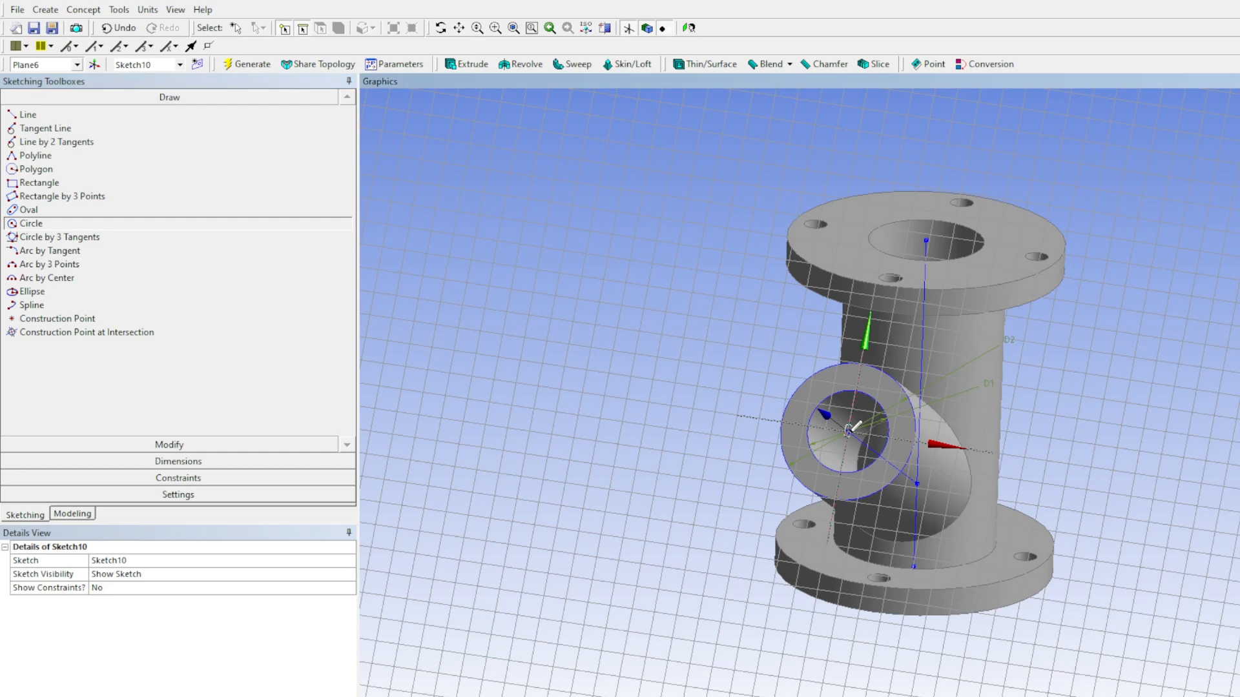
pyautogui.click(889, 433)
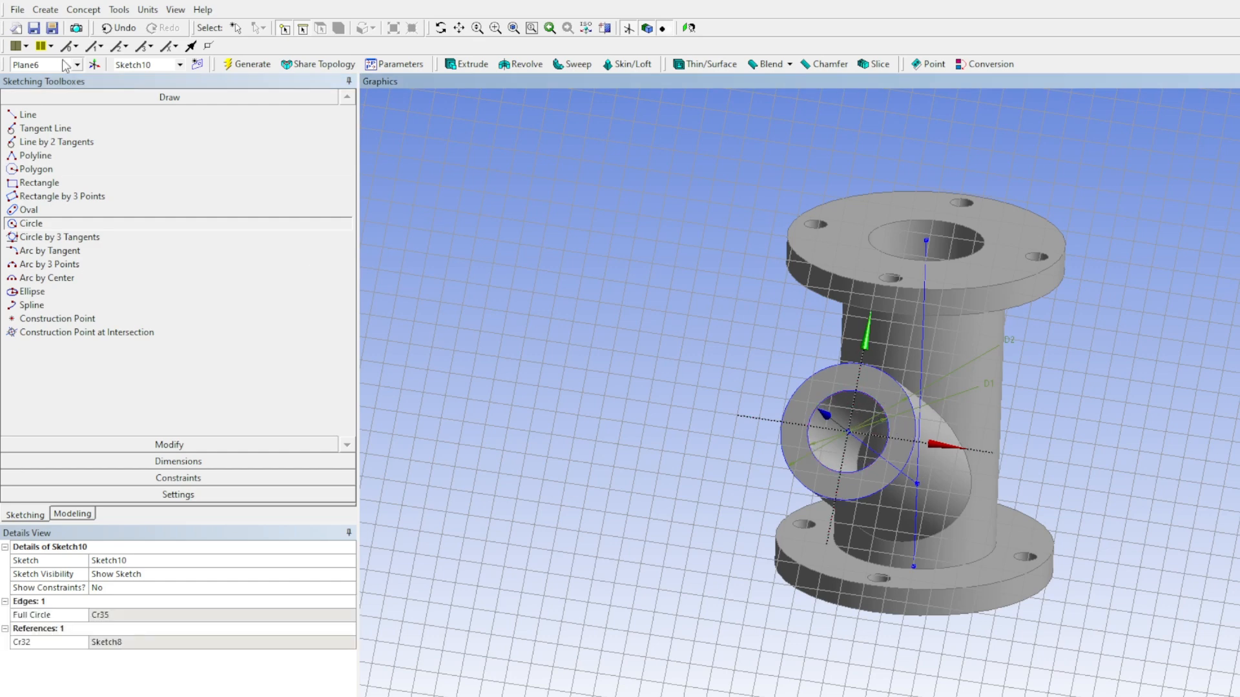
# Start an extrusion of the branch circle sketch, using the branch axis line as direction vector with its direction flipped
pyautogui.click(466, 64)
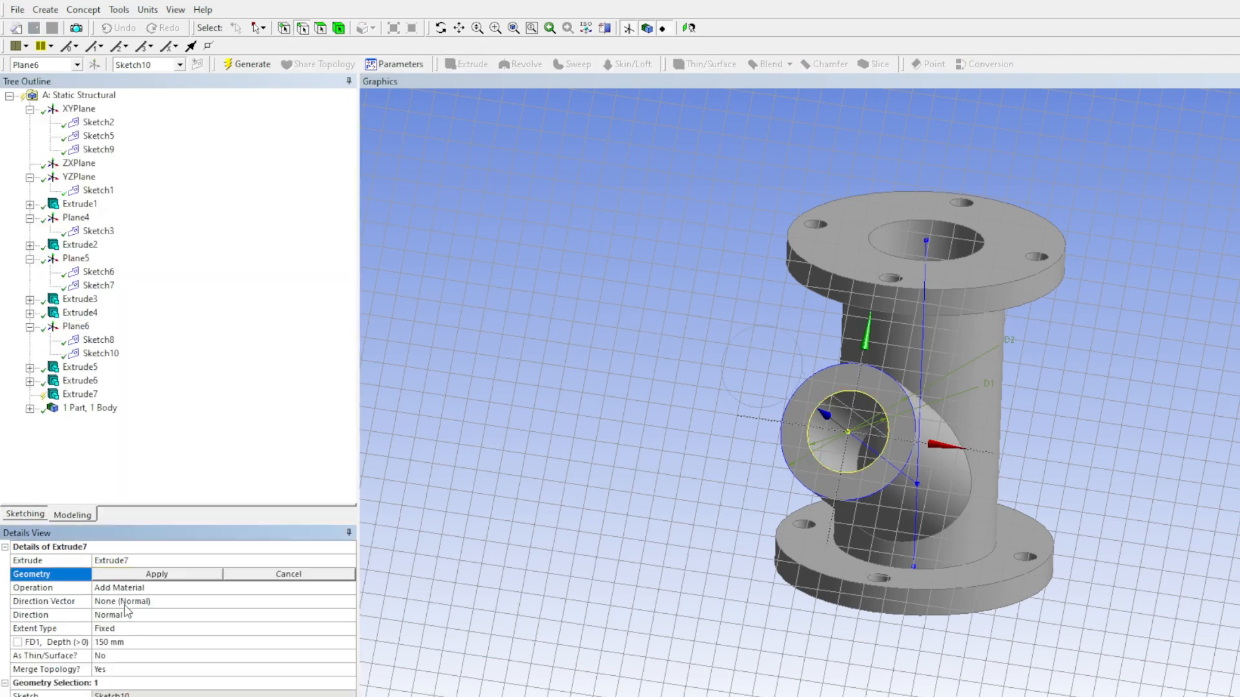
pyautogui.click(141, 576)
pyautogui.click(113, 602)
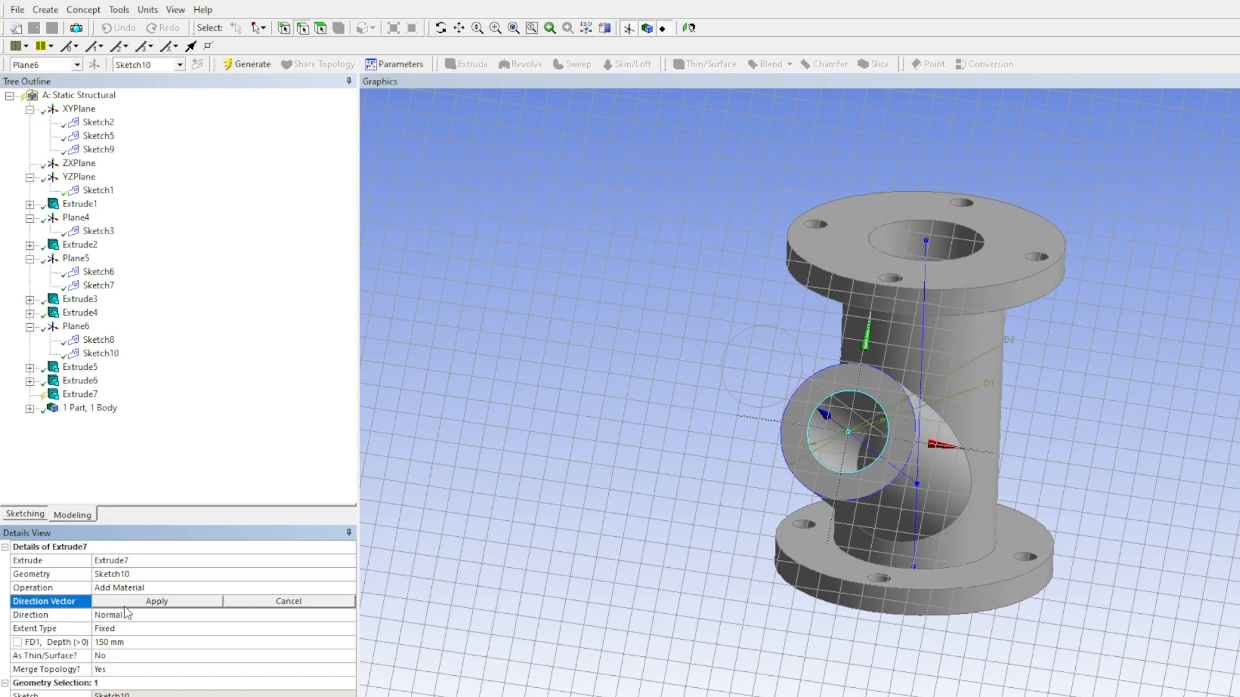
pyautogui.click(867, 446)
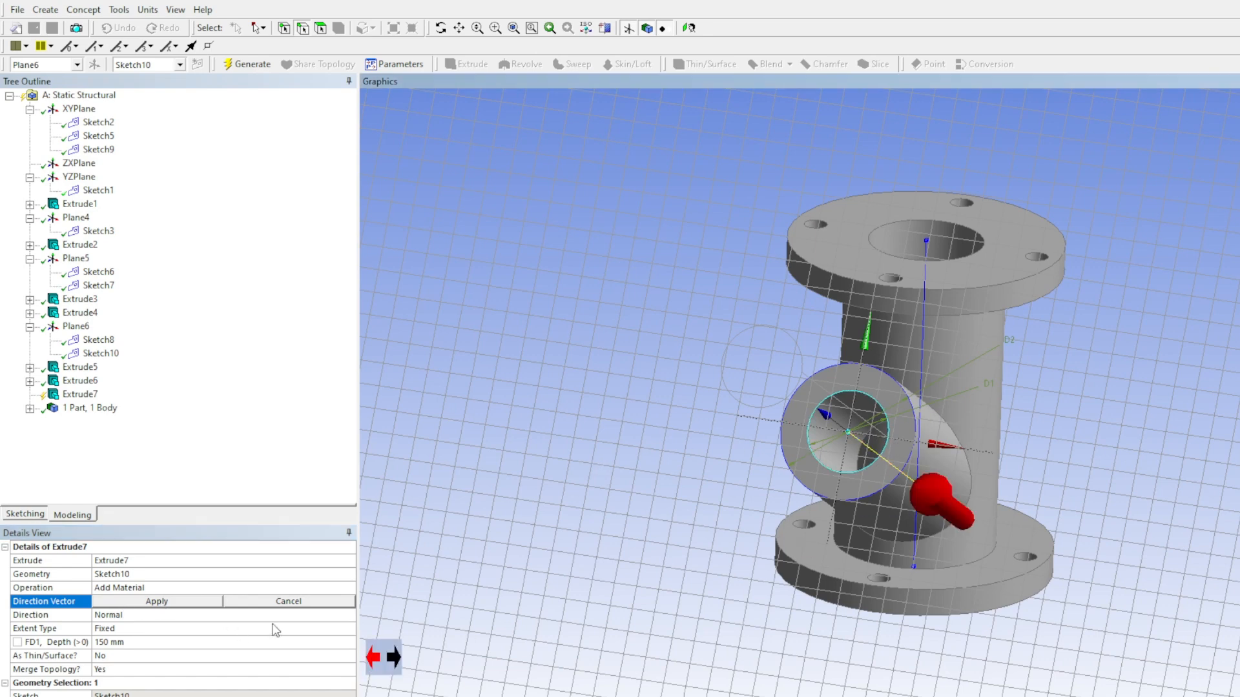
pyautogui.click(394, 662)
pyautogui.click(189, 605)
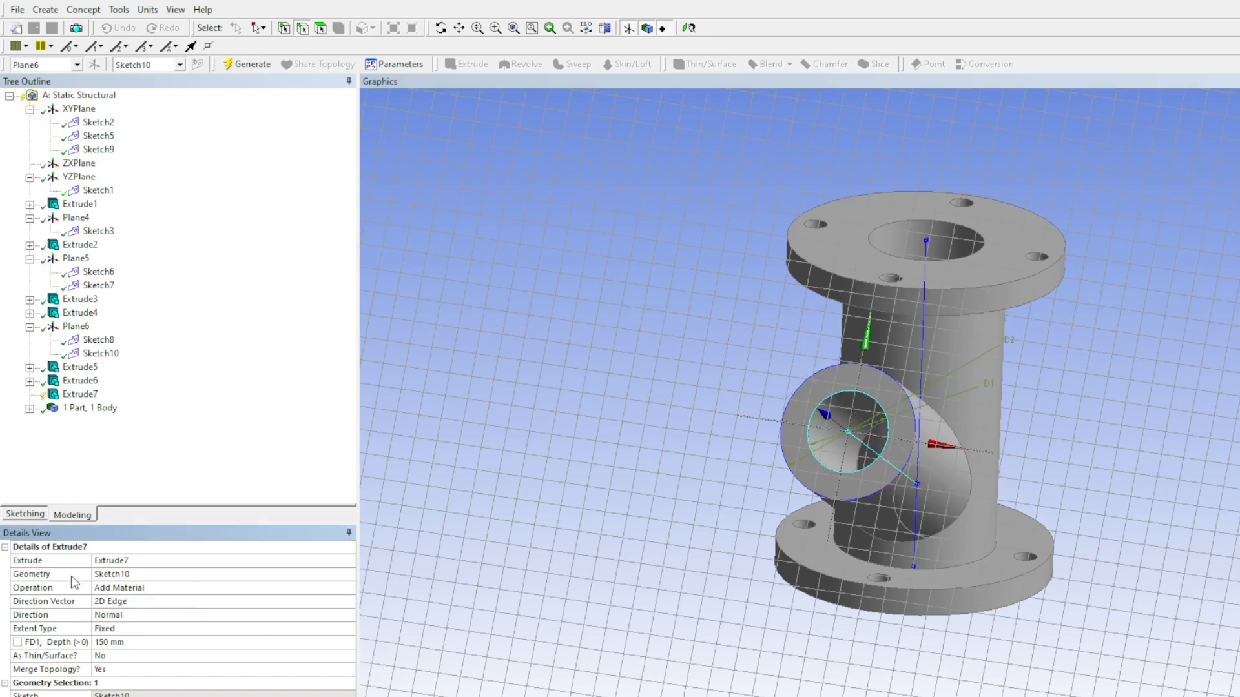
# Set the branch extrusion's depth to 120 mm and generate it
pyautogui.click(111, 642)
pyautogui.write('120')
pyautogui.press('Return')
pyautogui.moveTo(965, 599); pyautogui.dragTo(839, 665, button='middle')
pyautogui.click(249, 64)
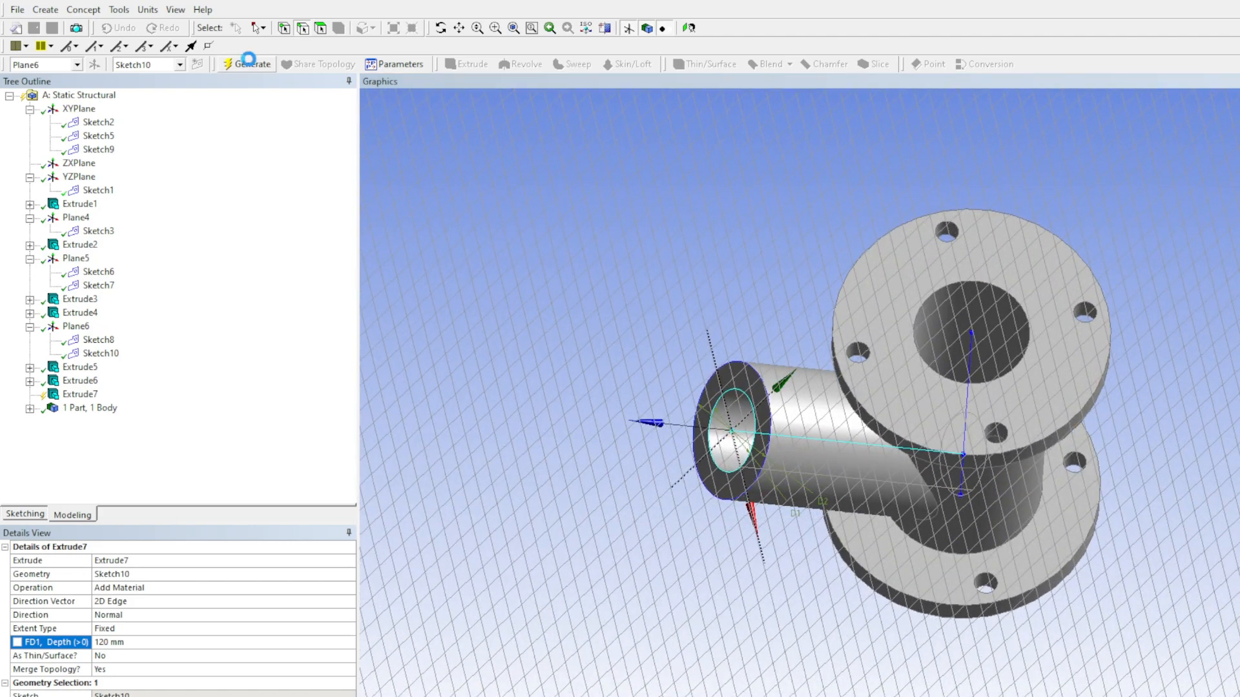
pyautogui.moveTo(598, 409); pyautogui.dragTo(665, 446, button='middle')
# Change the branch extrusion's operation to Cut Material and regenerate it to hollow out the branch pipe
pyautogui.click(117, 592)
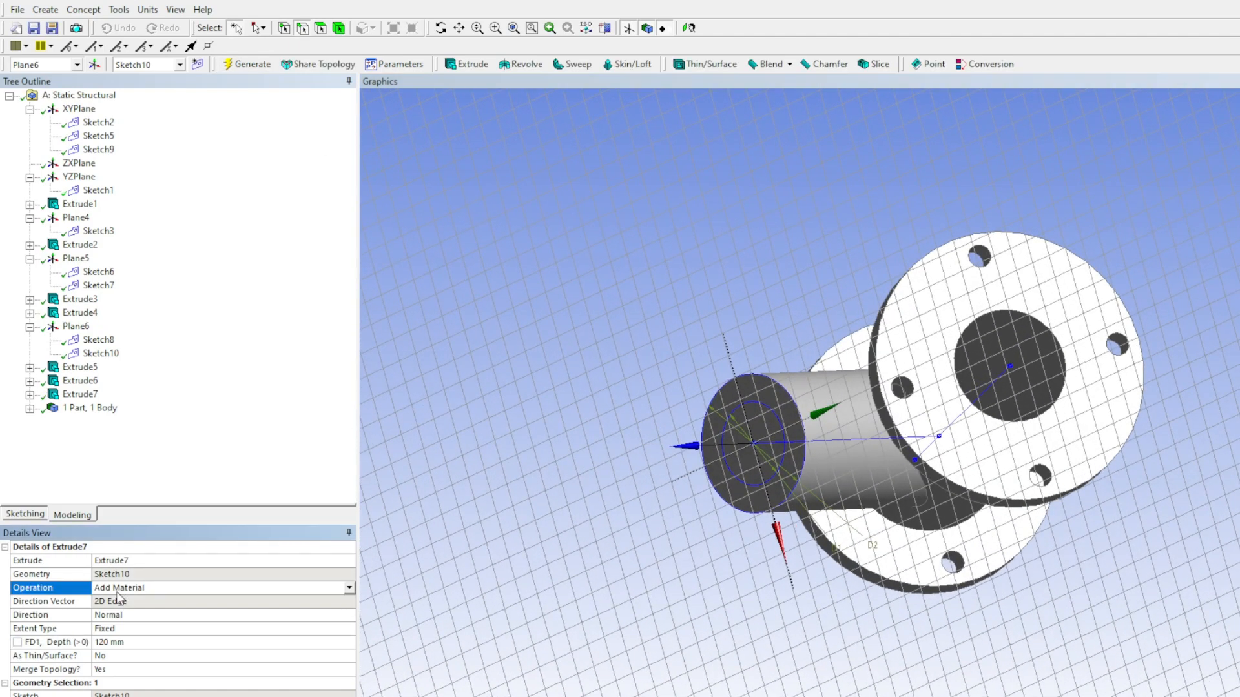
pyautogui.click(184, 625)
pyautogui.click(245, 64)
pyautogui.moveTo(581, 419); pyautogui.dragTo(757, 335, button='middle')
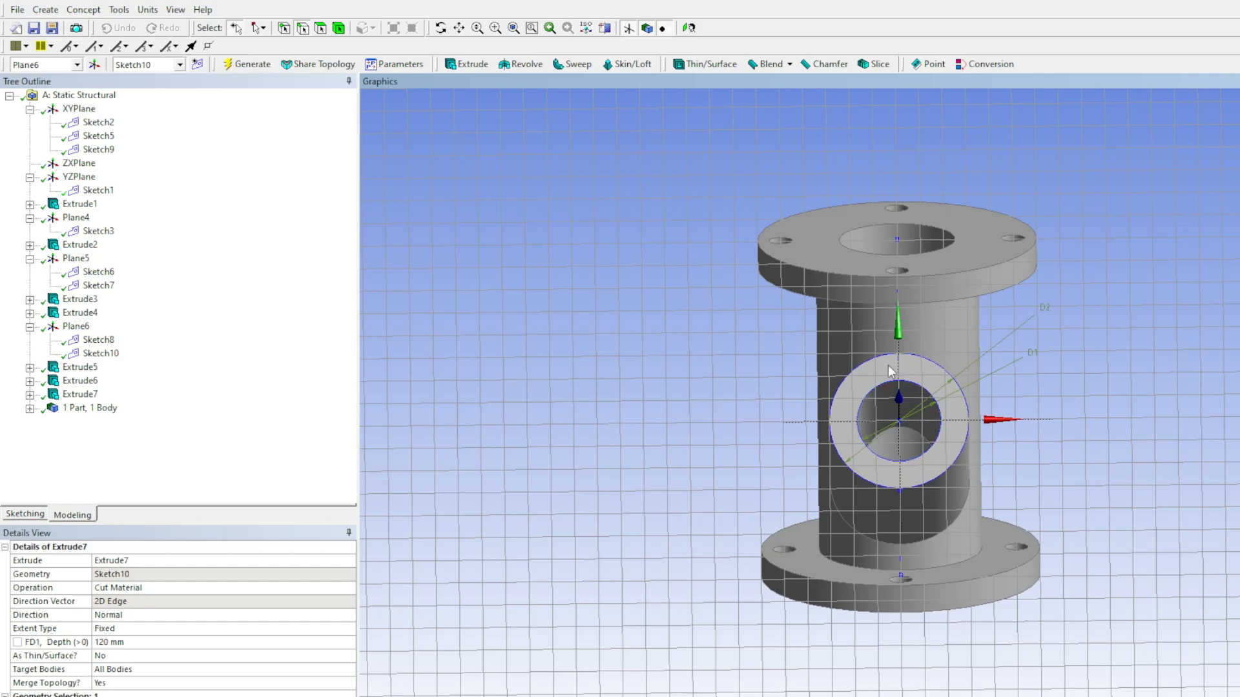
pyautogui.moveTo(893, 443); pyautogui.dragTo(960, 419, button='middle')
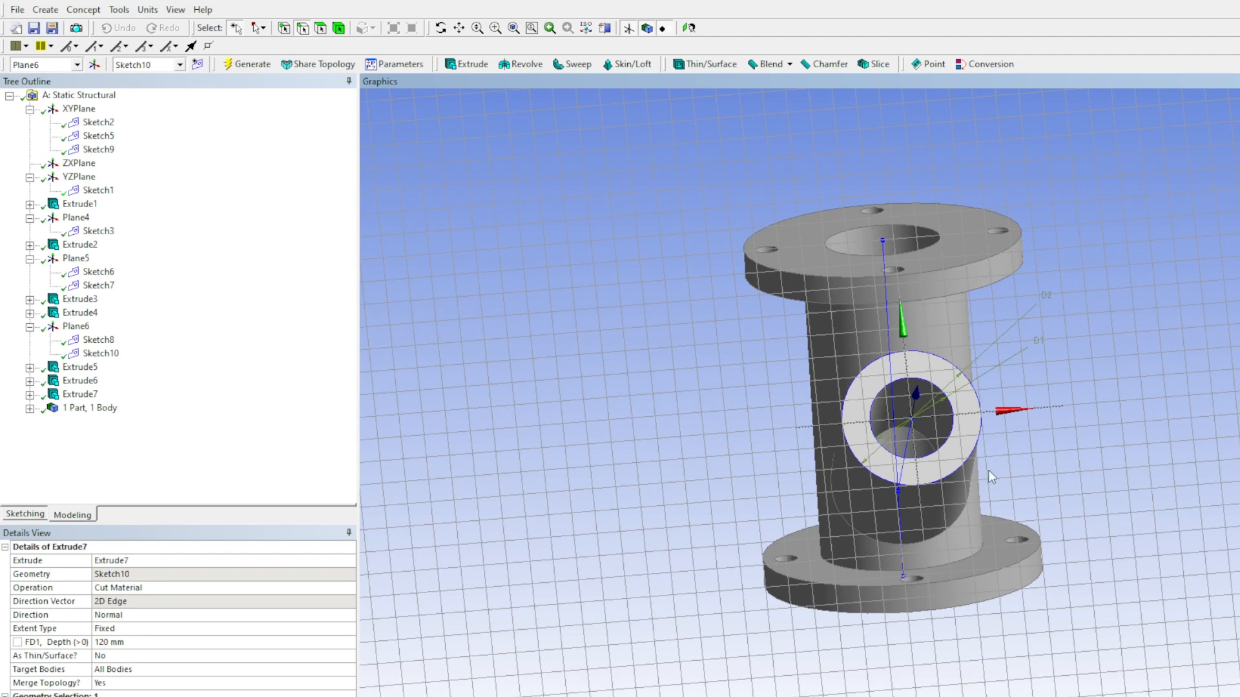
pyautogui.moveTo(986, 577); pyautogui.dragTo(917, 536, button='middle')
# Create another sketch on Plane6 and draw a circle about 104 mm in diameter, concentric with the branch pipe
pyautogui.click(77, 327)
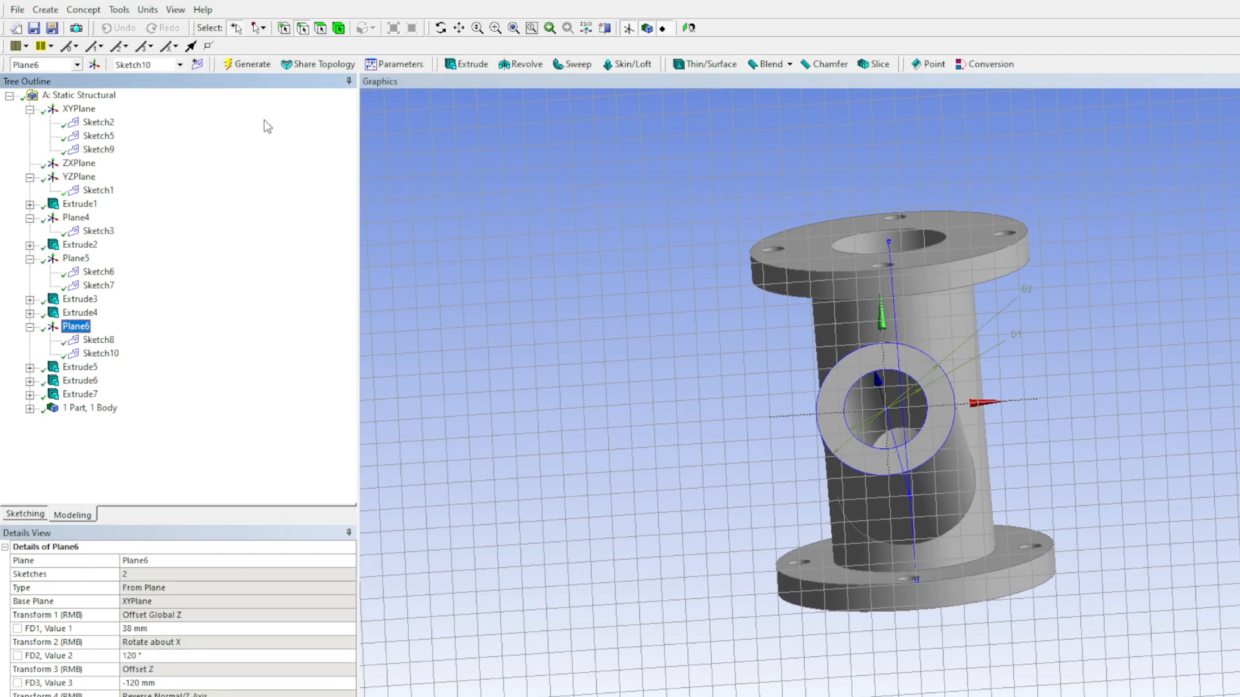
pyautogui.click(197, 64)
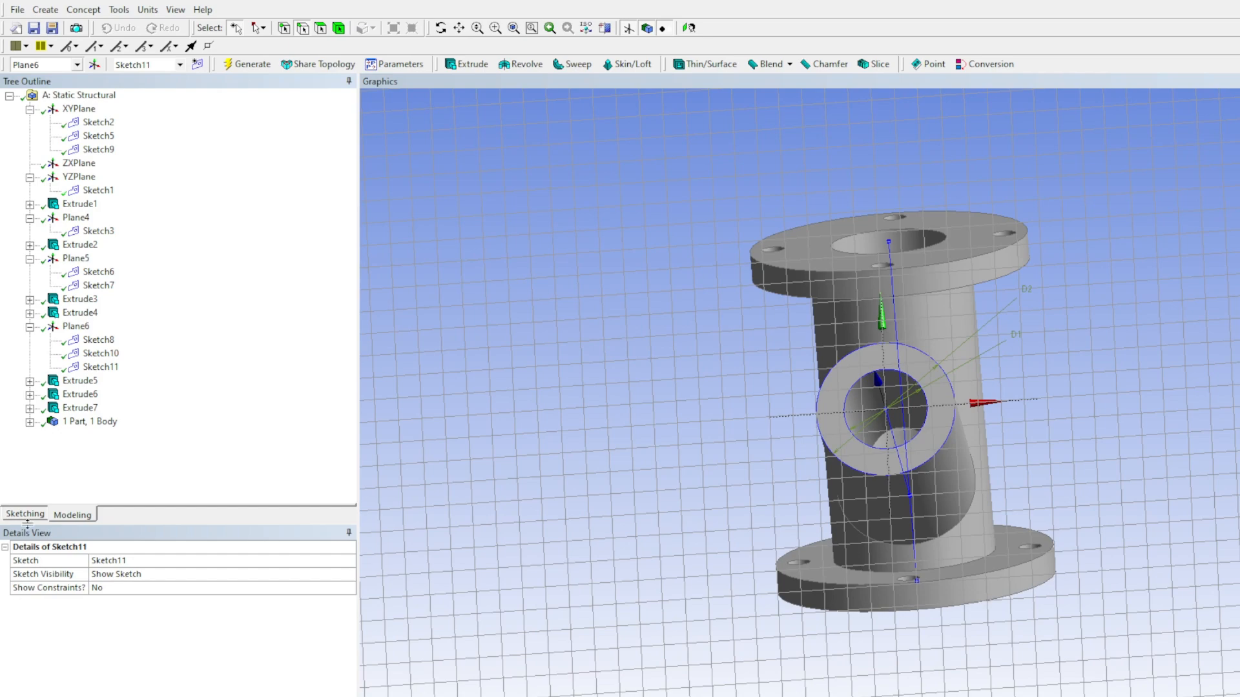
pyautogui.click(19, 515)
pyautogui.moveTo(680, 494); pyautogui.dragTo(681, 523, button='middle')
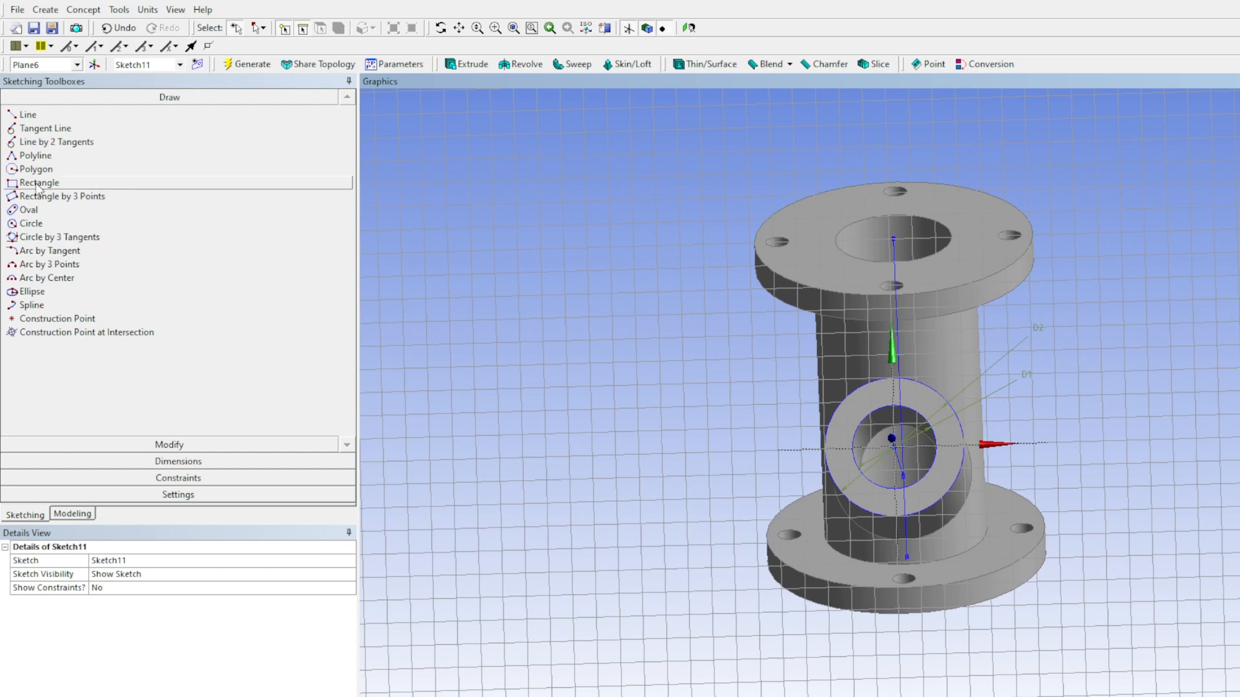
pyautogui.click(31, 224)
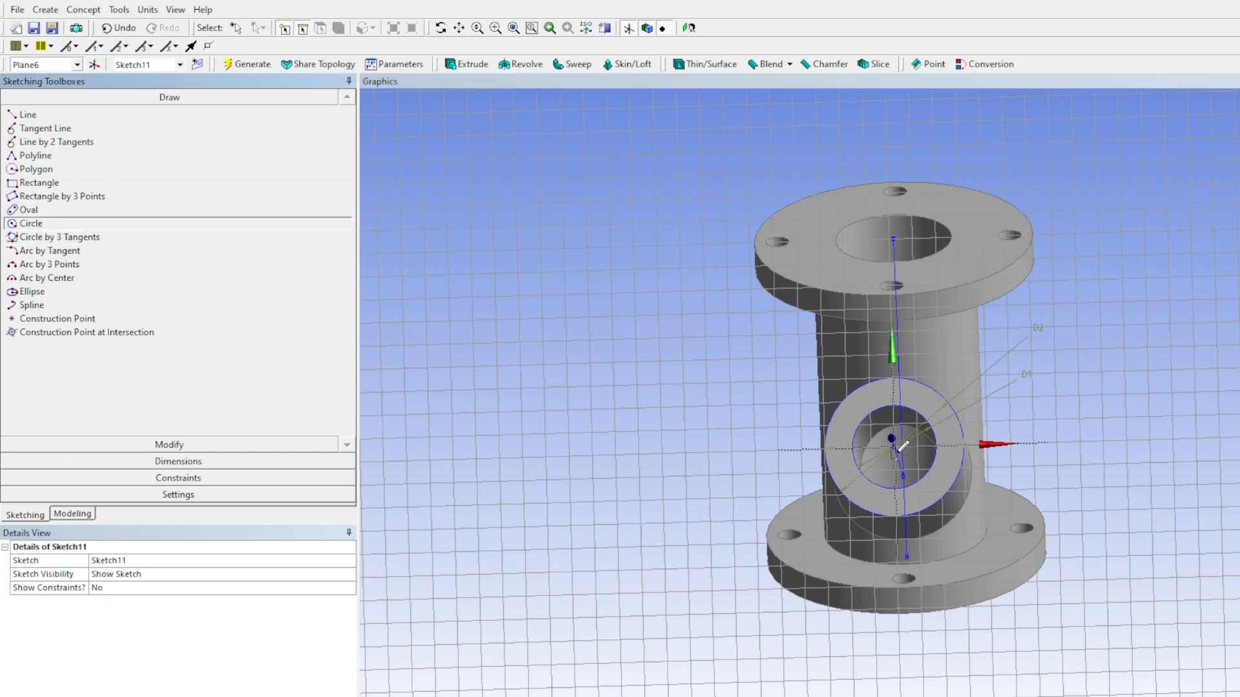
pyautogui.click(688, 27)
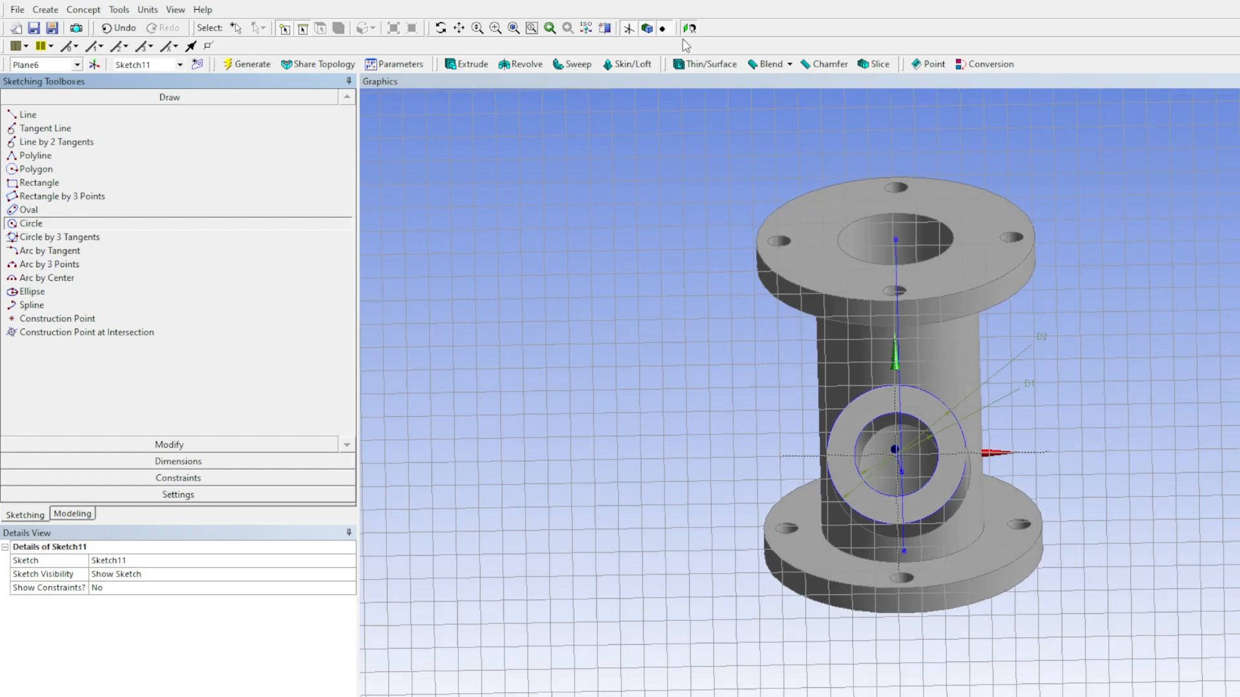
pyautogui.click(891, 464)
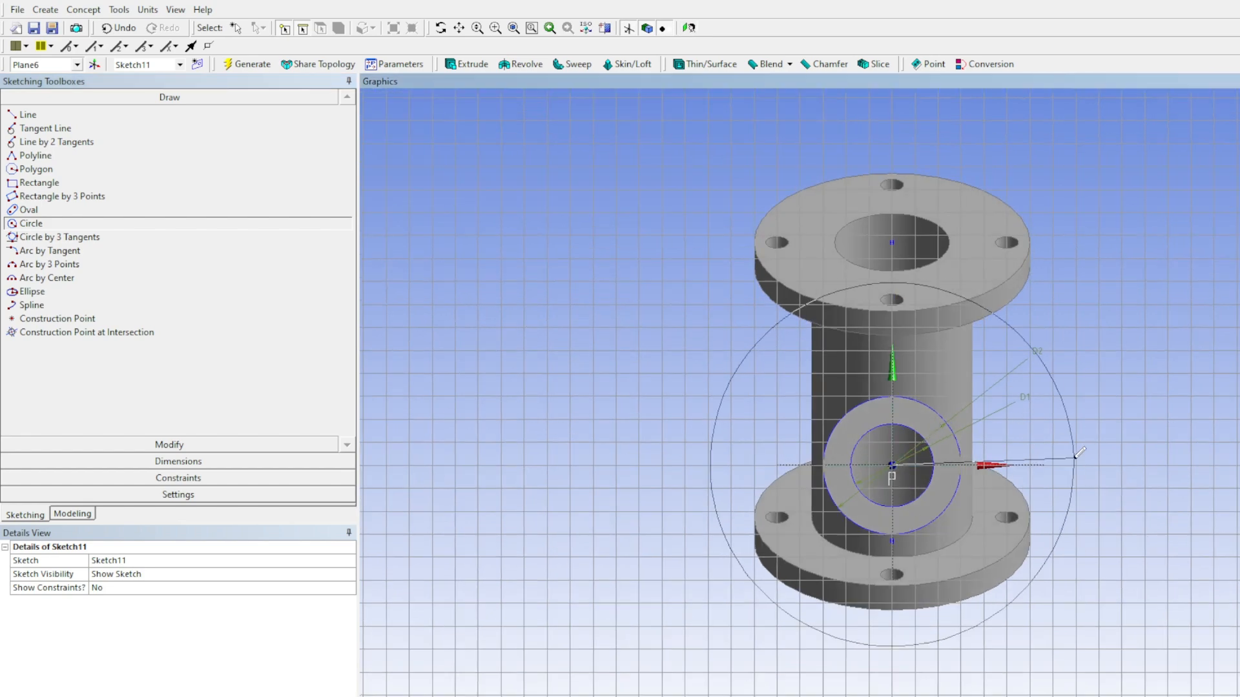
pyautogui.click(1012, 465)
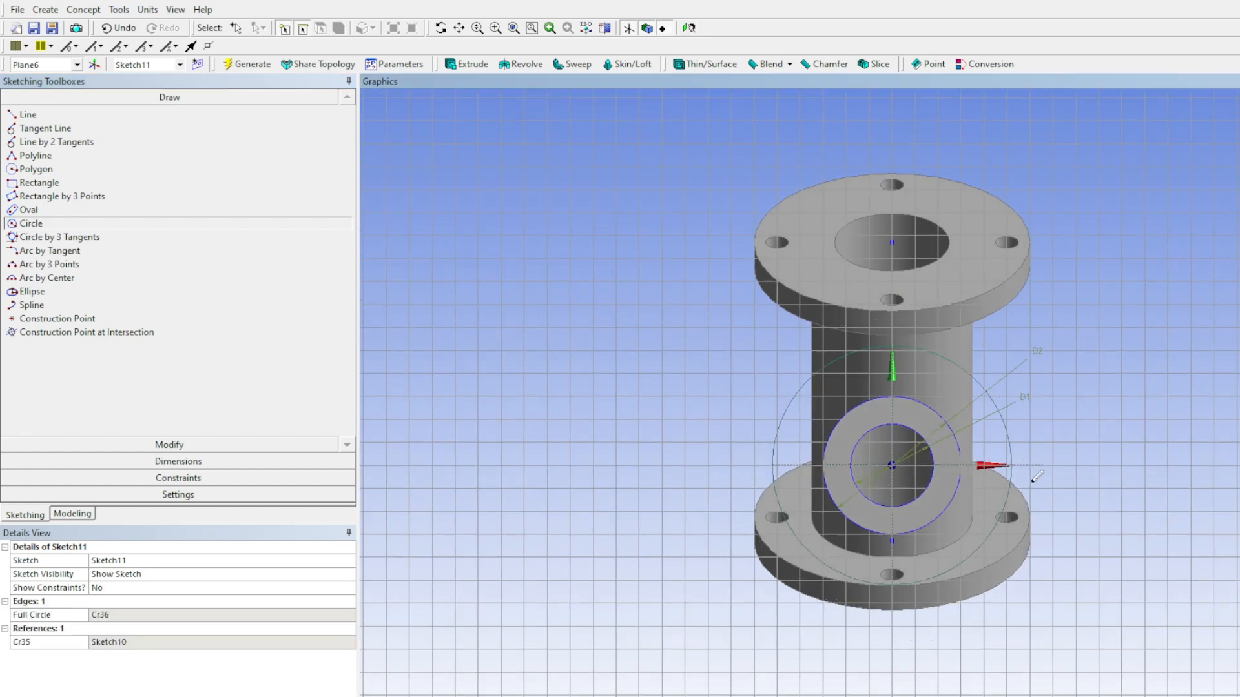
# Dimension the new outer circle around the branch pipe and set its diameter to 80 mm
pyautogui.click(174, 461)
pyautogui.click(1002, 443)
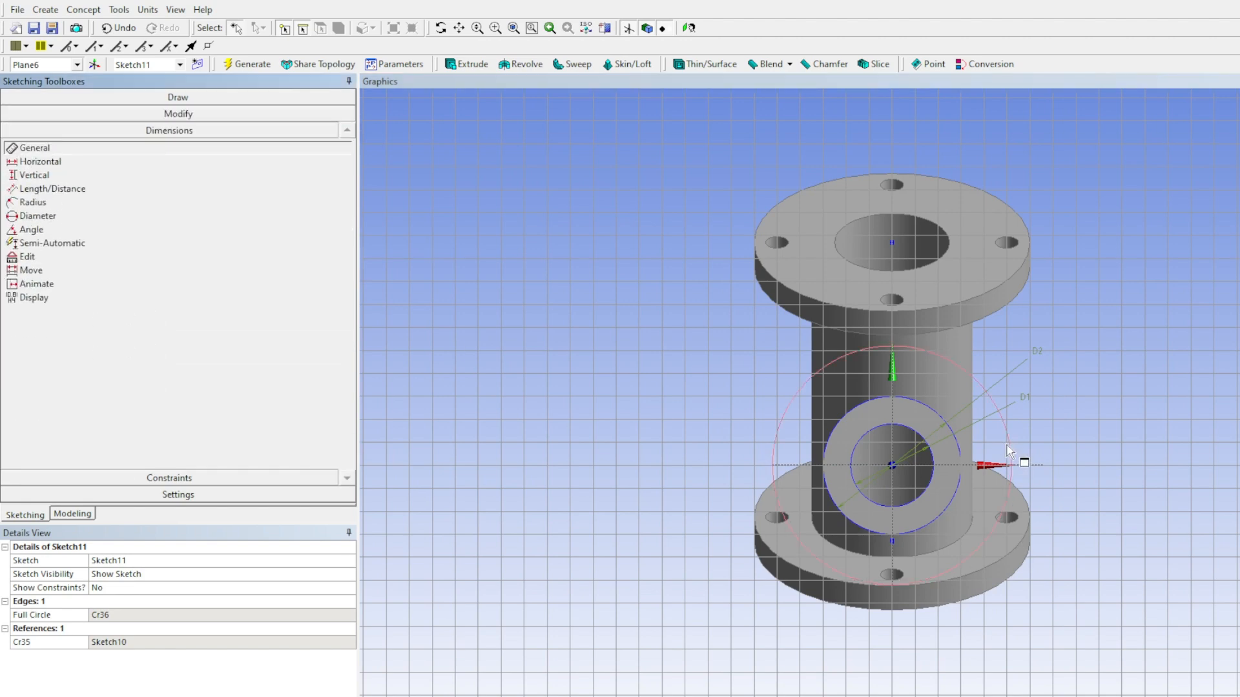
pyautogui.click(1108, 438)
pyautogui.click(129, 614)
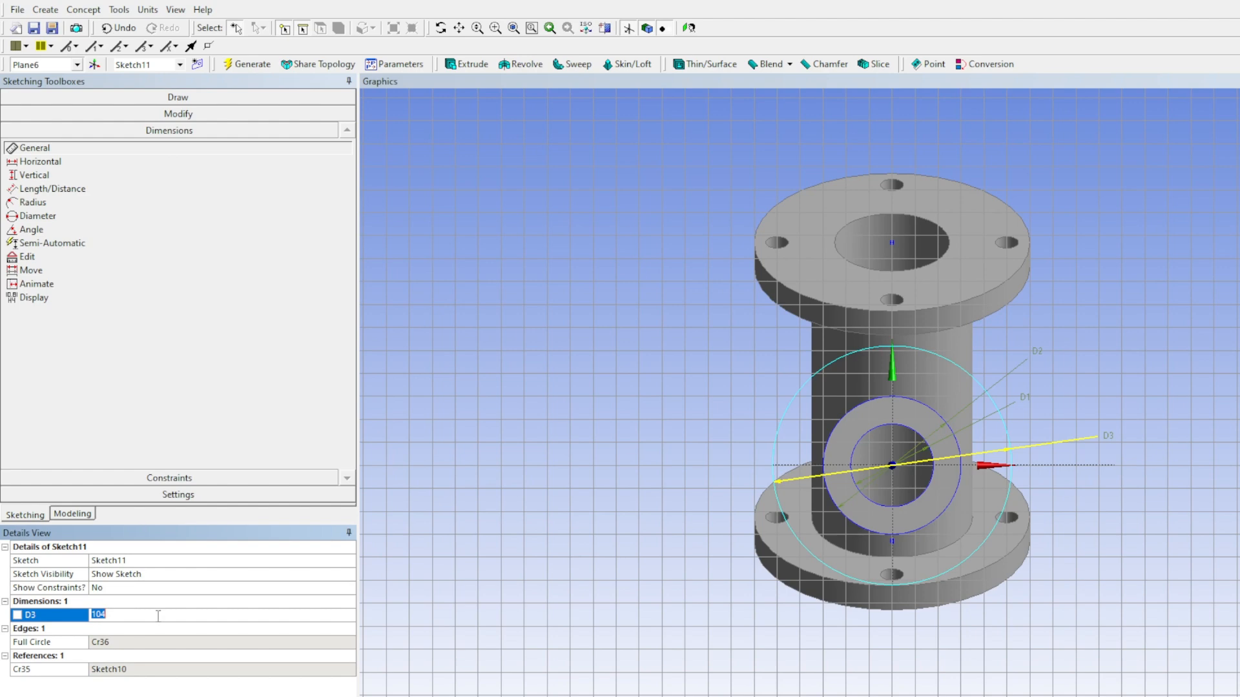
pyautogui.write('80')
pyautogui.press('Return')
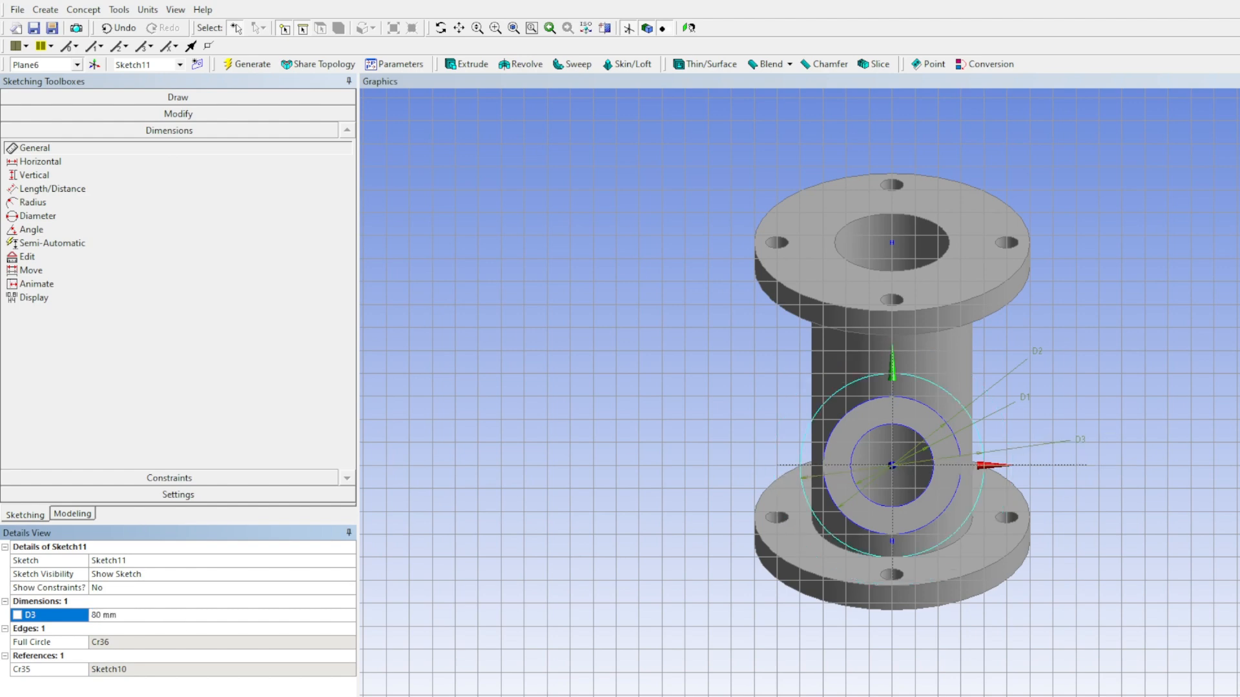
pyautogui.click(178, 98)
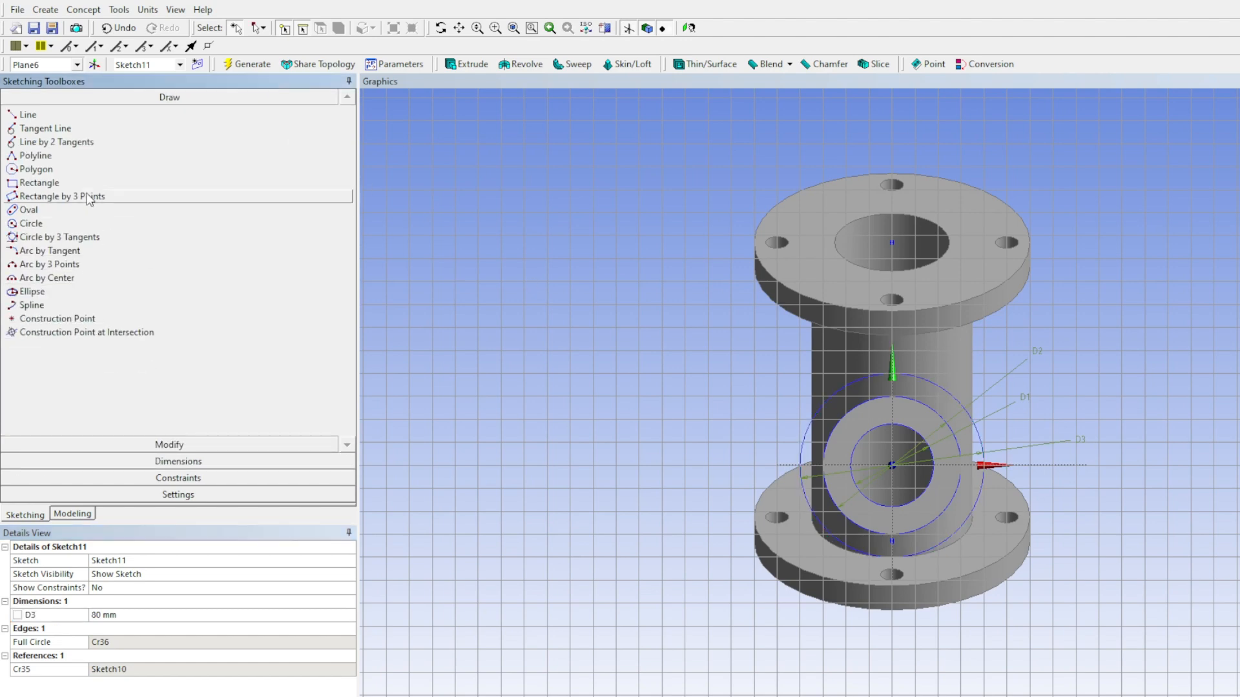
# Draw a circle about 46 mm in diameter, concentric with the branch pipe, between its bore and outer edge
pyautogui.click(48, 226)
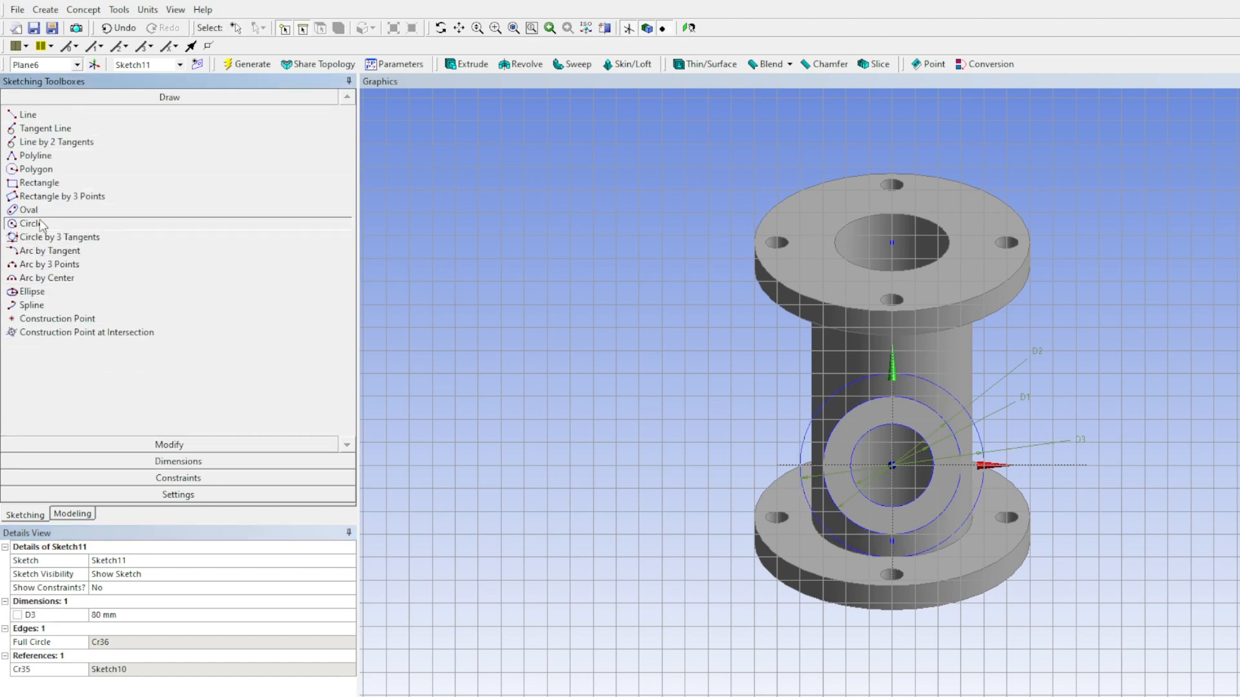
pyautogui.click(894, 463)
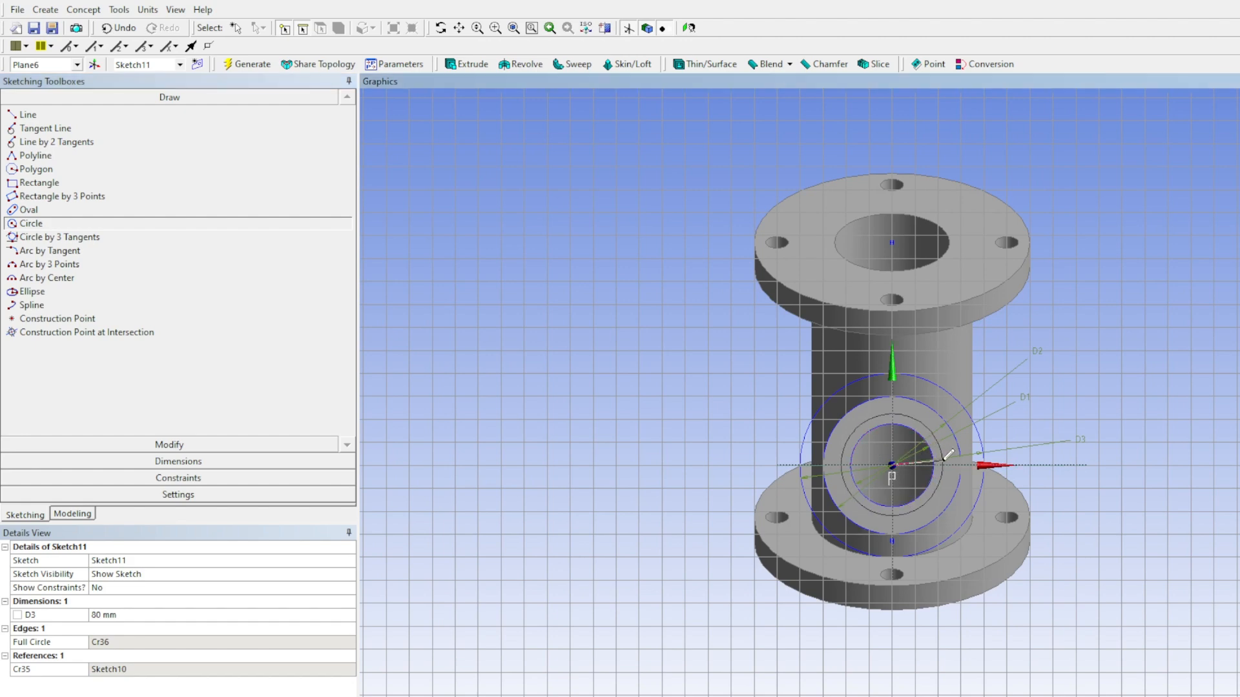
pyautogui.scroll(4, 948, 459)
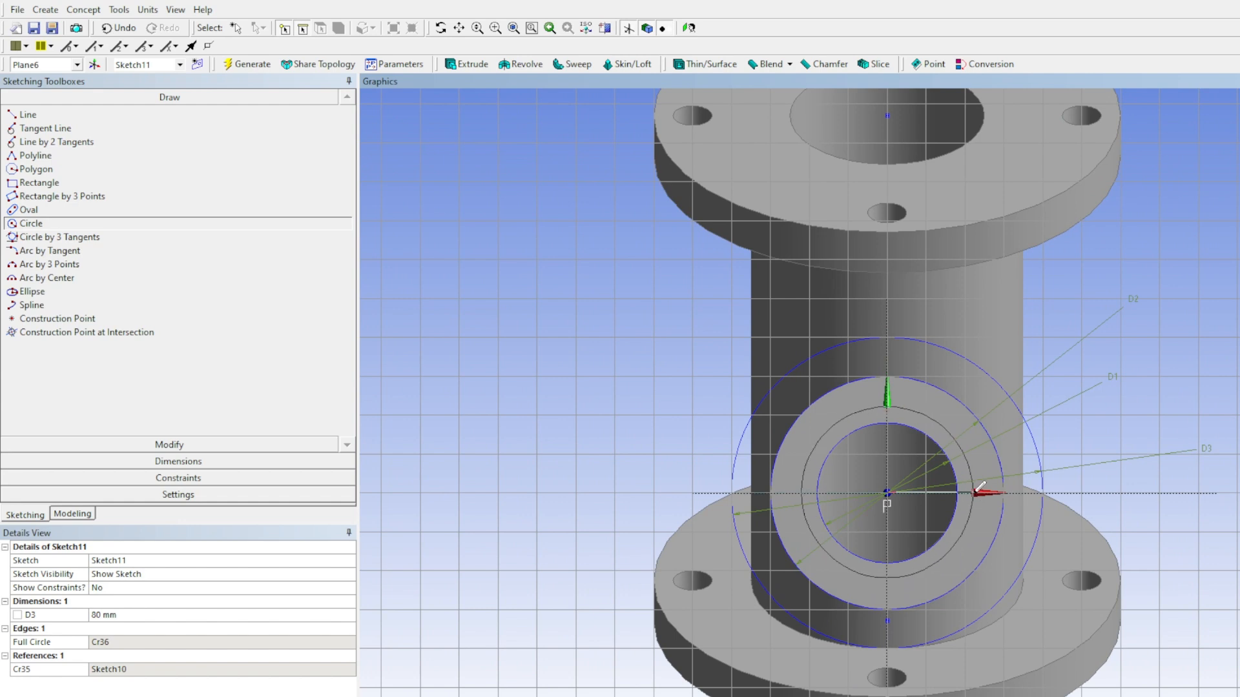
pyautogui.click(976, 492)
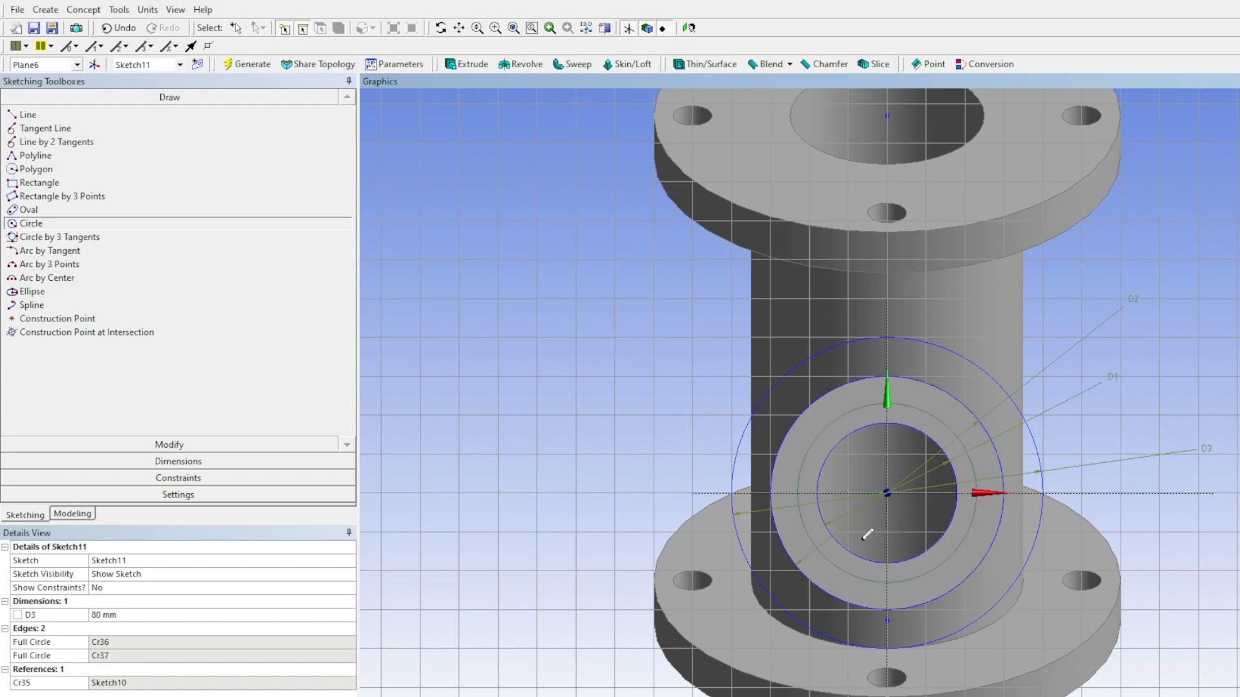
# Dimension the new inner circle and set its diameter to 40 mm
pyautogui.click(148, 477)
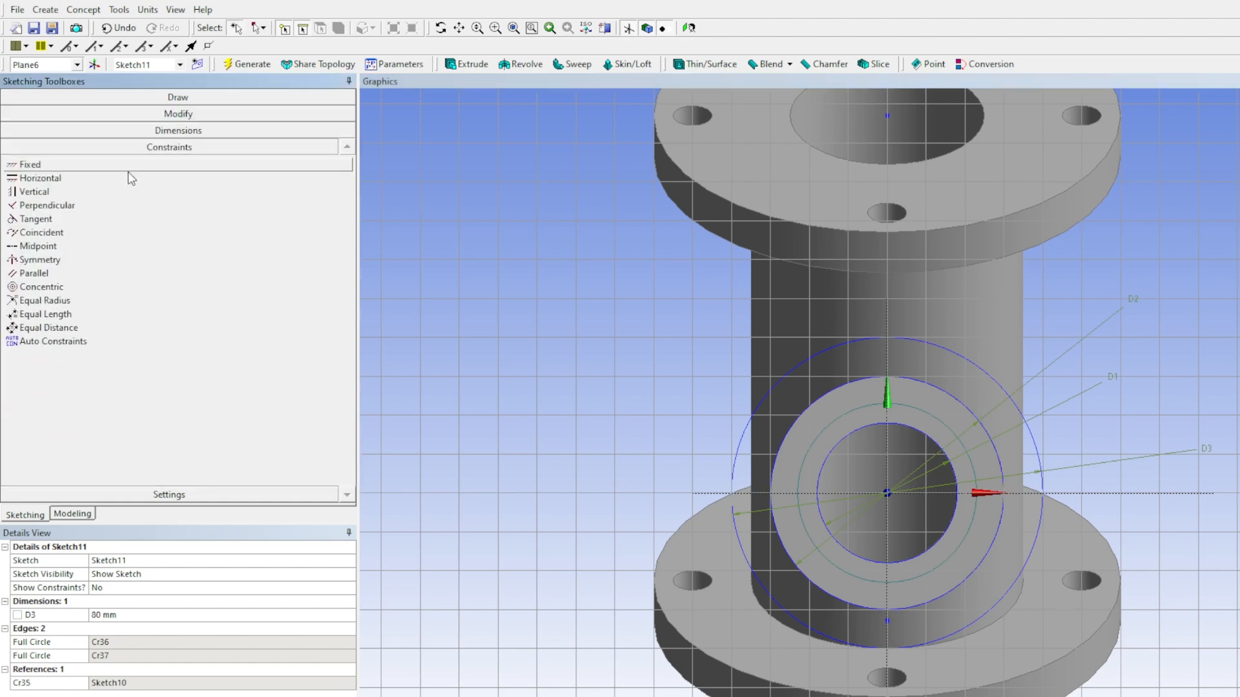
pyautogui.click(177, 130)
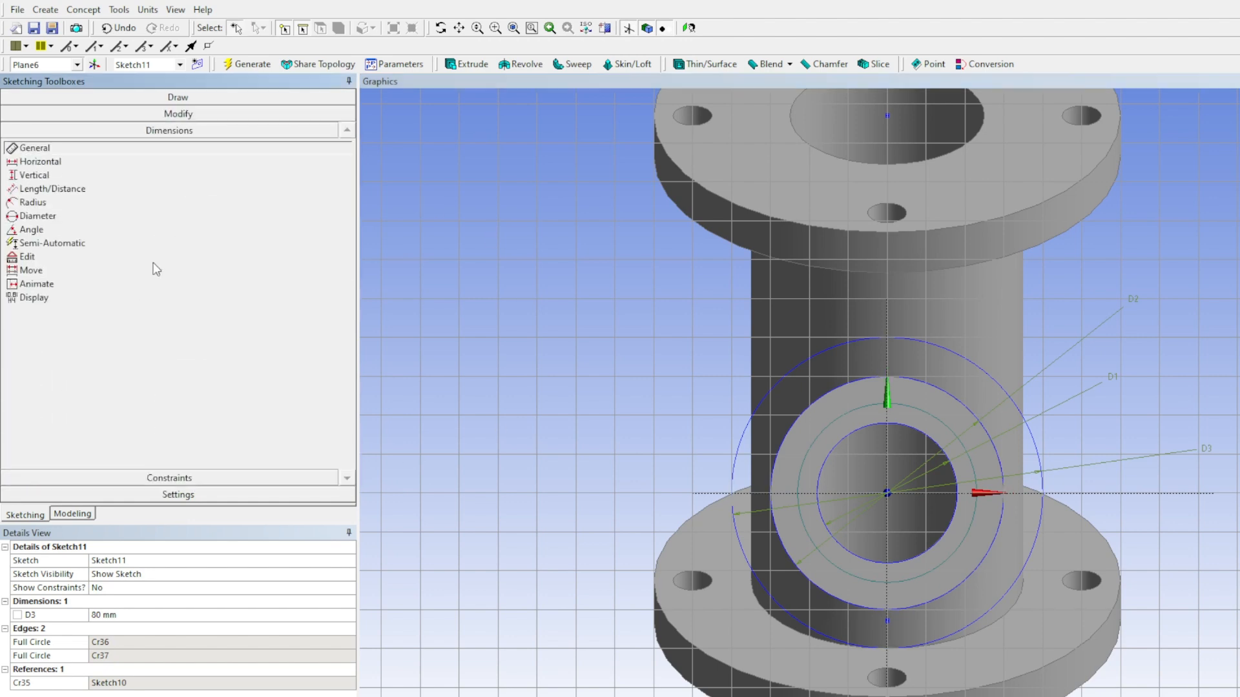
pyautogui.click(952, 439)
pyautogui.click(1237, 393)
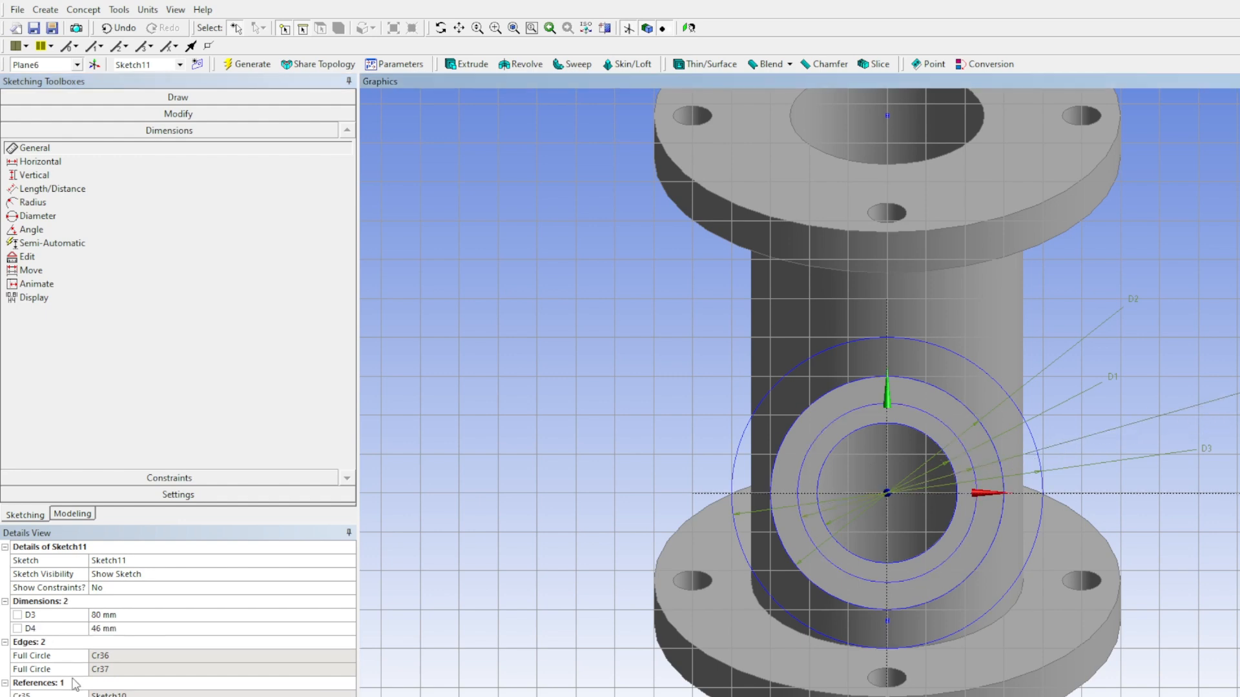
pyautogui.click(110, 627)
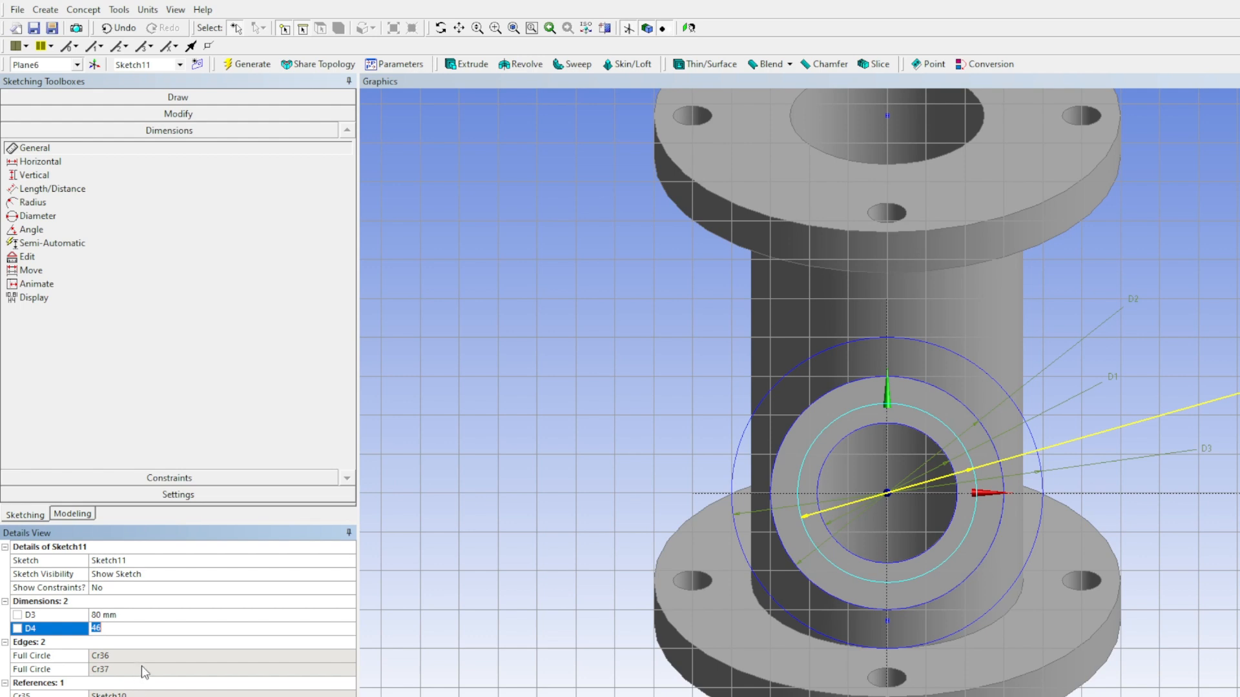
pyautogui.write('40')
pyautogui.press('Return')
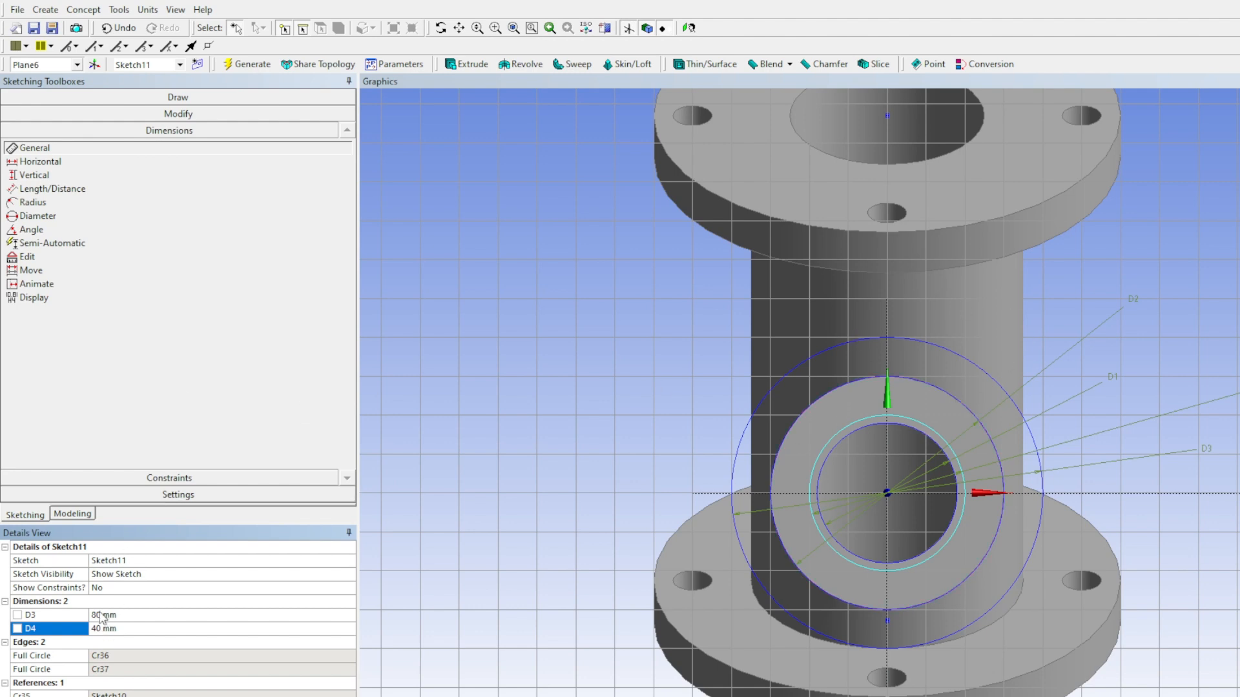
pyautogui.click(69, 618)
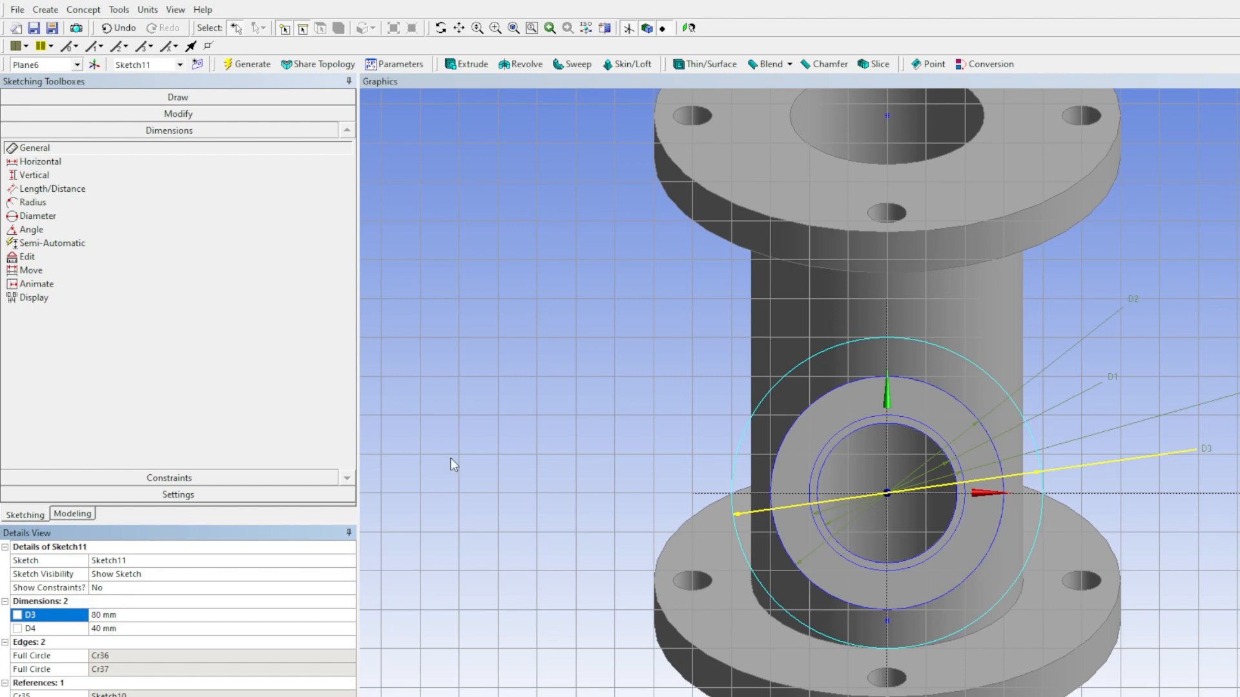
pyautogui.moveTo(1048, 587)
pyautogui.mouseDown(button='middle')
pyautogui.moveTo(1045, 501)
pyautogui.moveTo(1043, 540)
pyautogui.mouseUp(button='middle')
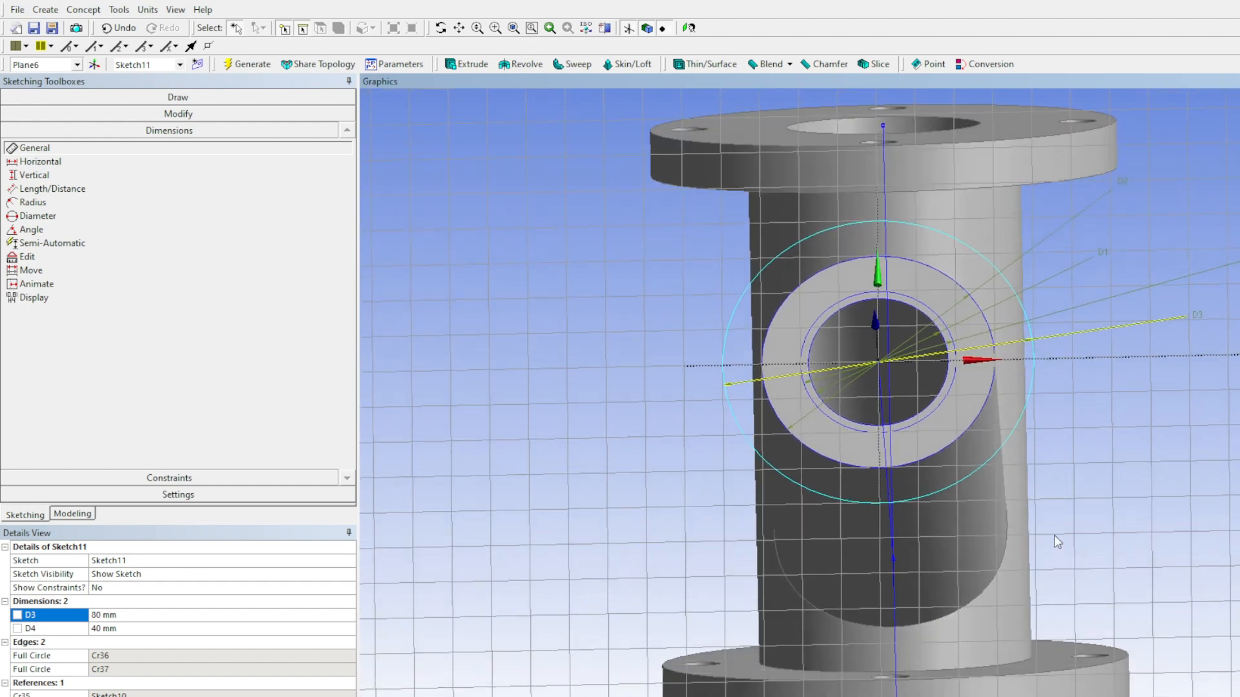
pyautogui.moveTo(861, 294)
pyautogui.mouseDown(button='middle')
pyautogui.moveTo(855, 335)
pyautogui.moveTo(875, 324)
pyautogui.mouseUp(button='middle')
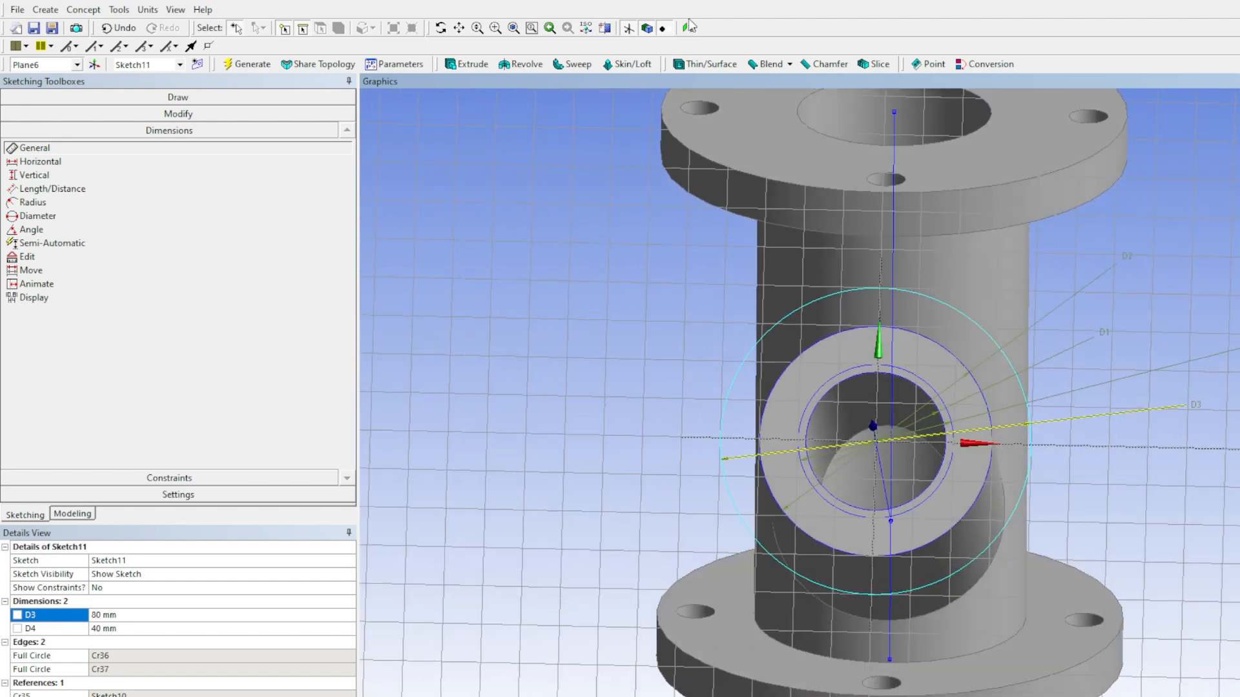
pyautogui.click(687, 27)
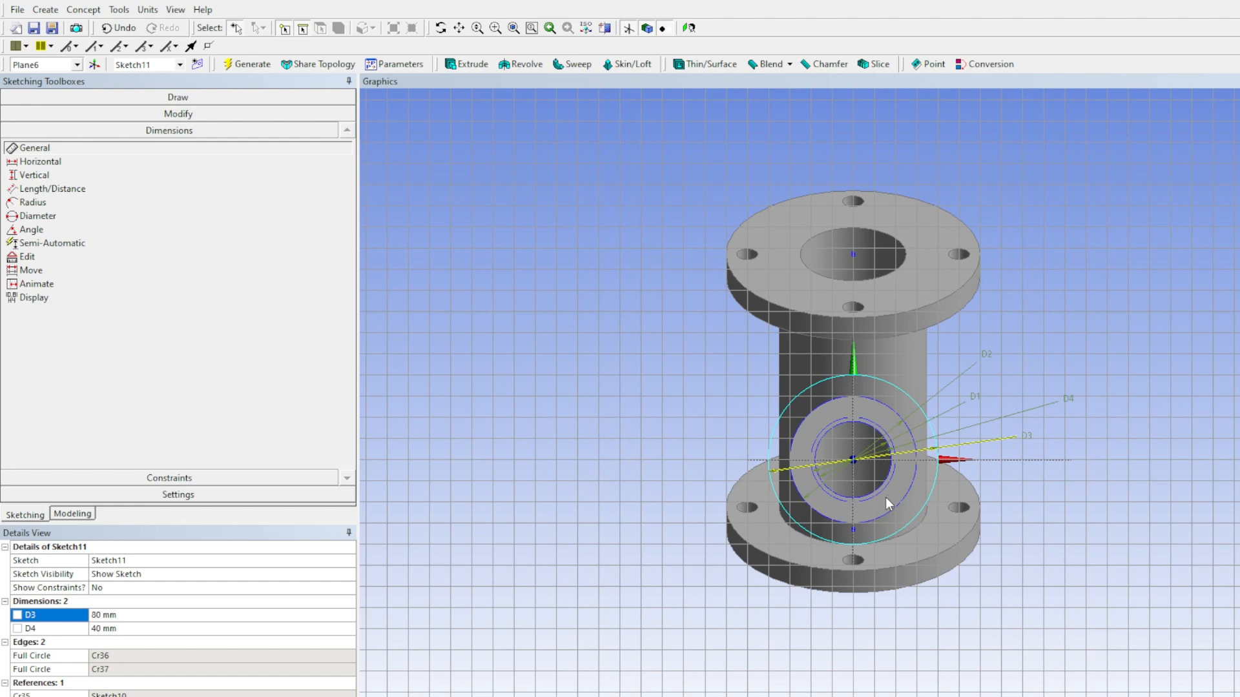
# Draw three small circles centred on the 80 mm circle: one at its lowest point, one at its upper right and one at its upper left
pyautogui.click(77, 97)
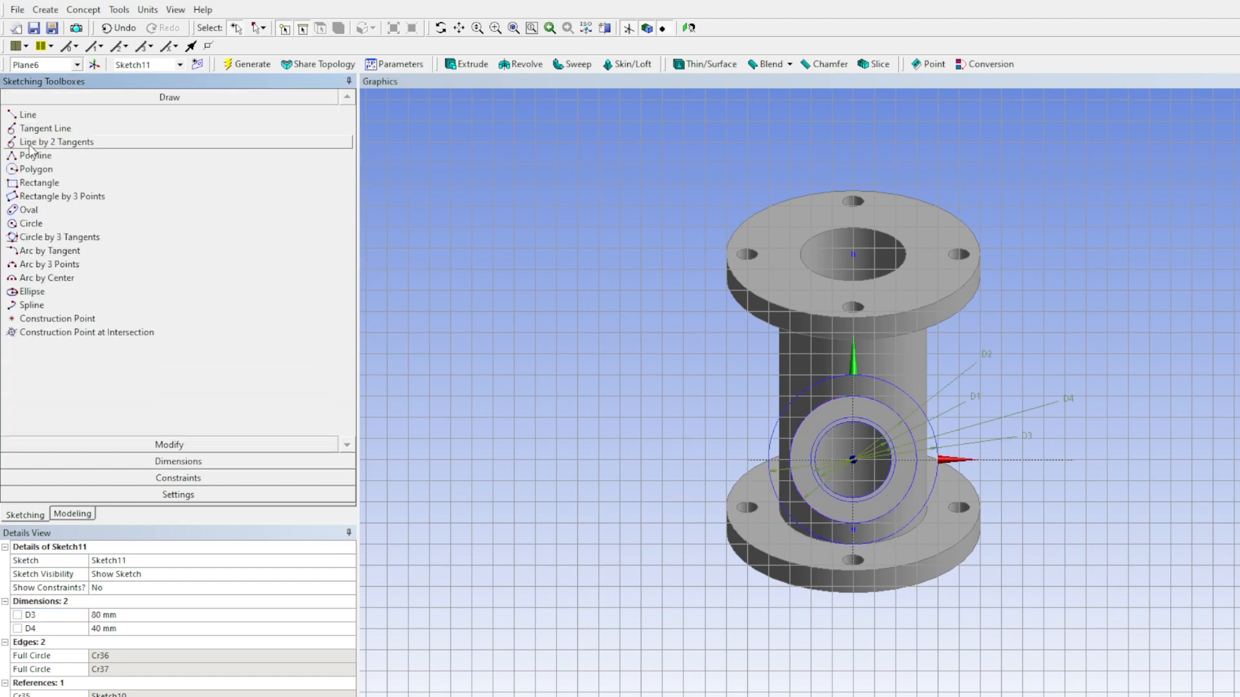
pyautogui.click(62, 224)
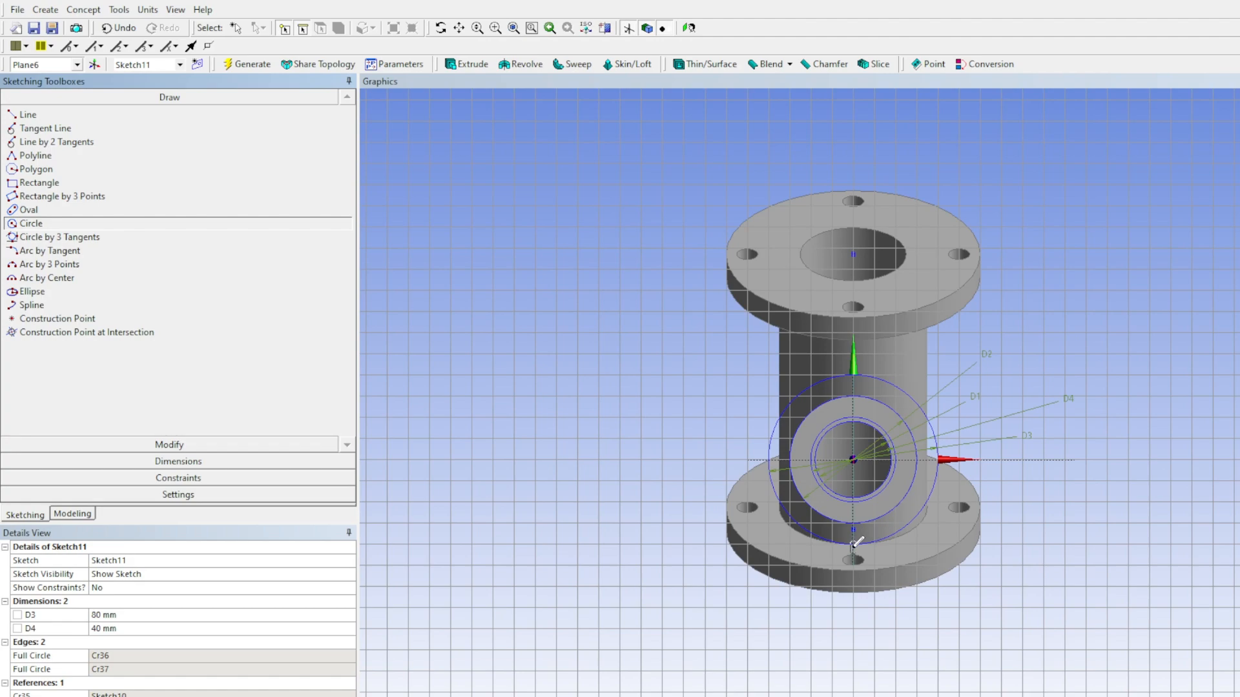
pyautogui.scroll(5, 853, 546)
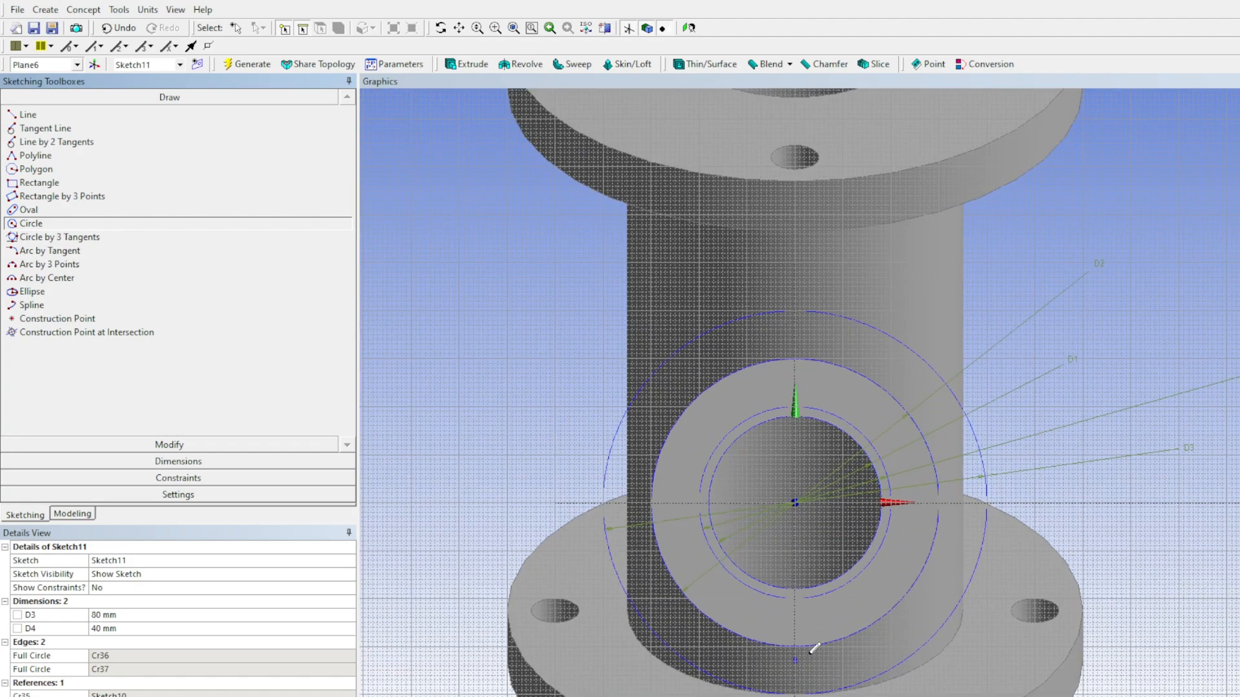
pyautogui.keyDown('ctrl'); pyautogui.moveTo(812, 651); pyautogui.dragTo(851, 530, button='middle'); pyautogui.keyUp('ctrl')
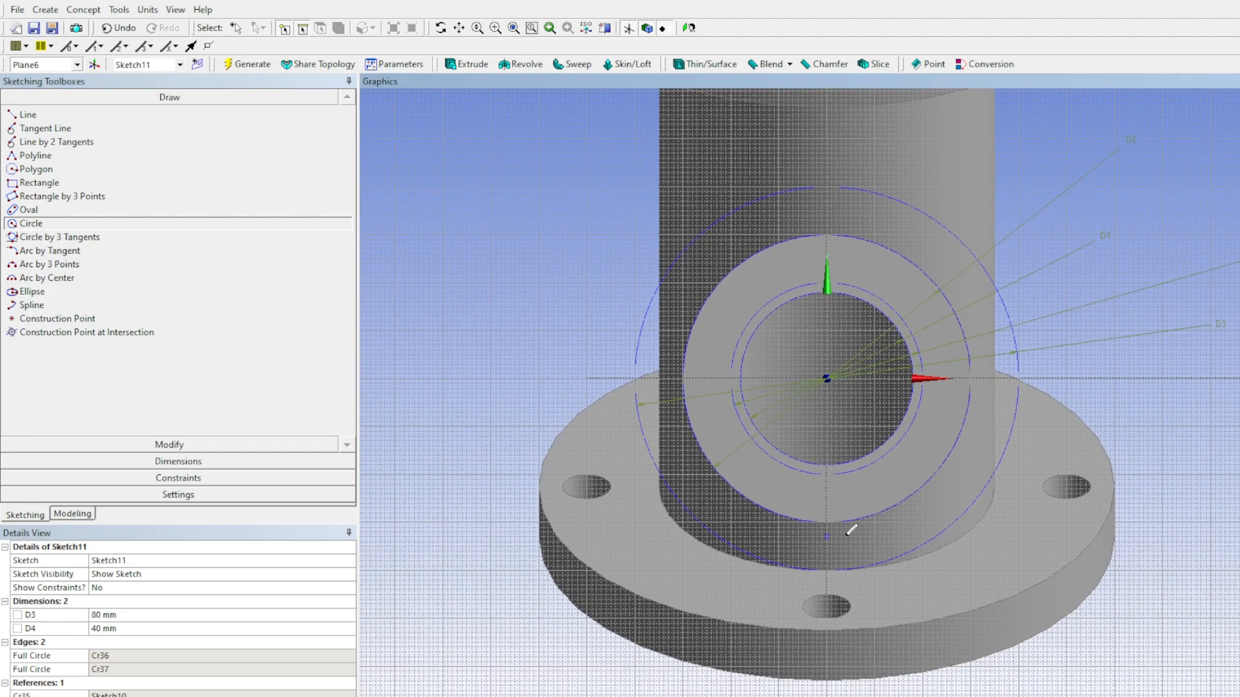
pyautogui.click(825, 571)
pyautogui.click(833, 546)
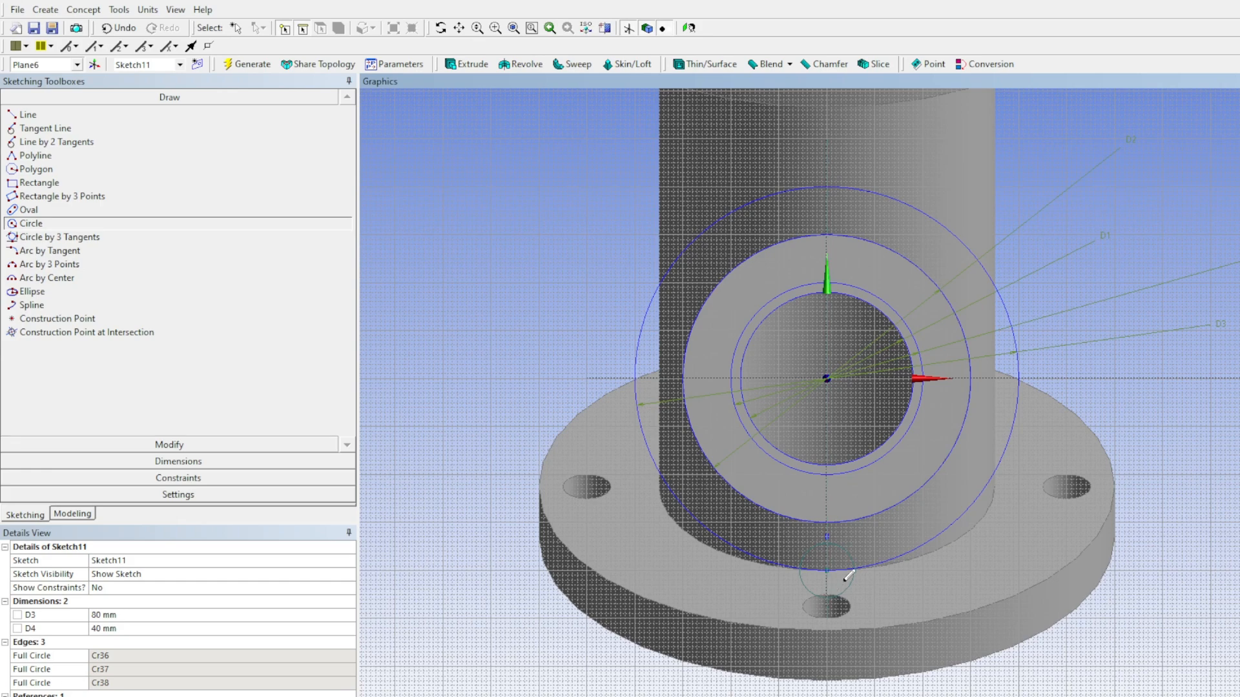
pyautogui.click(966, 246)
pyautogui.click(988, 231)
pyautogui.click(672, 264)
pyautogui.click(693, 242)
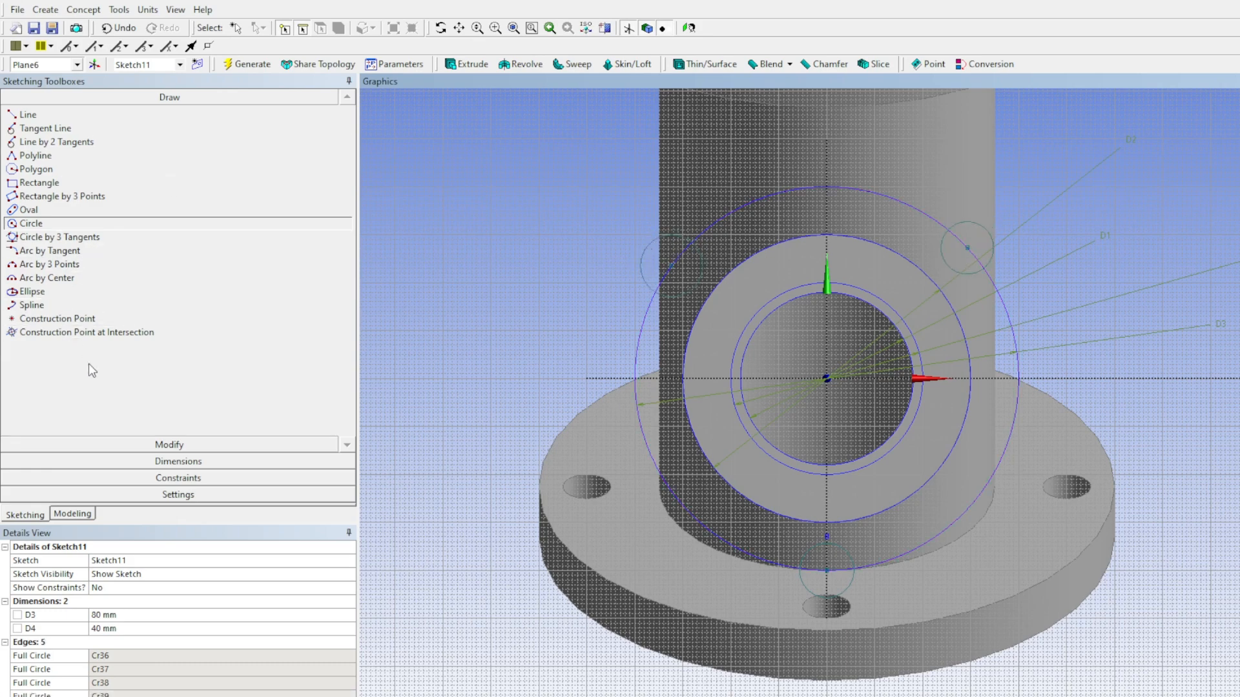
# Dimension the small circle at the lowest point of the 80 mm circle and set it to 10 mm
pyautogui.click(162, 461)
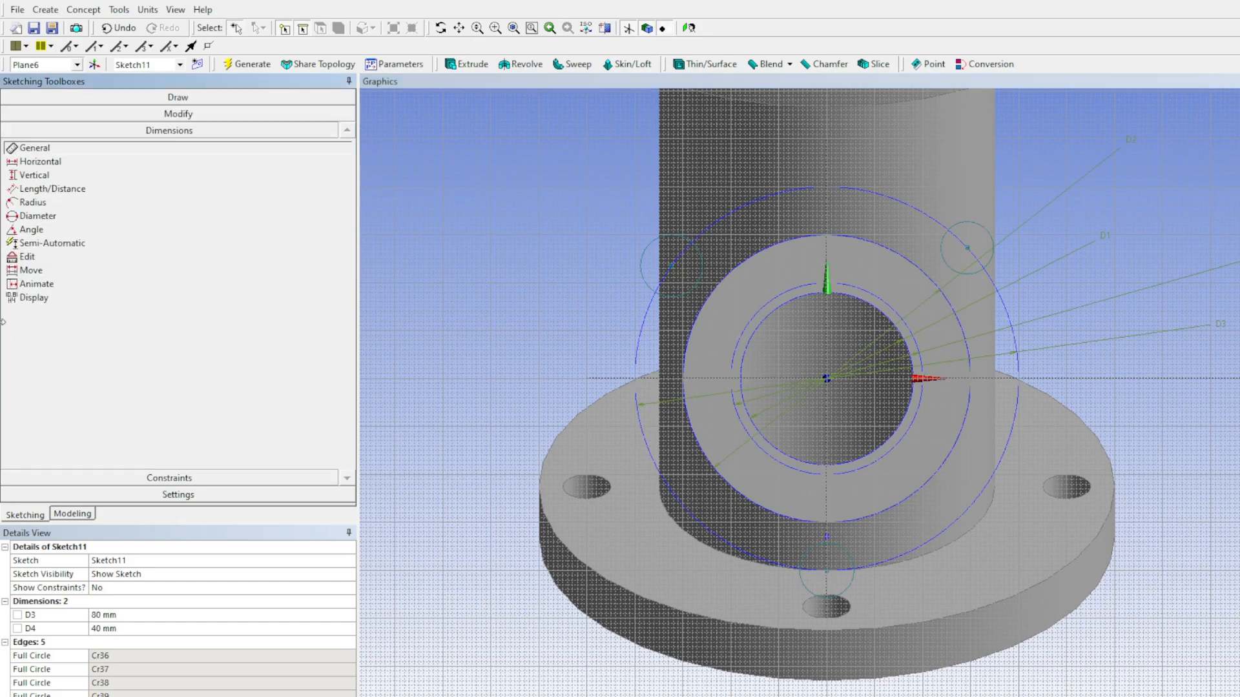
pyautogui.click(819, 596)
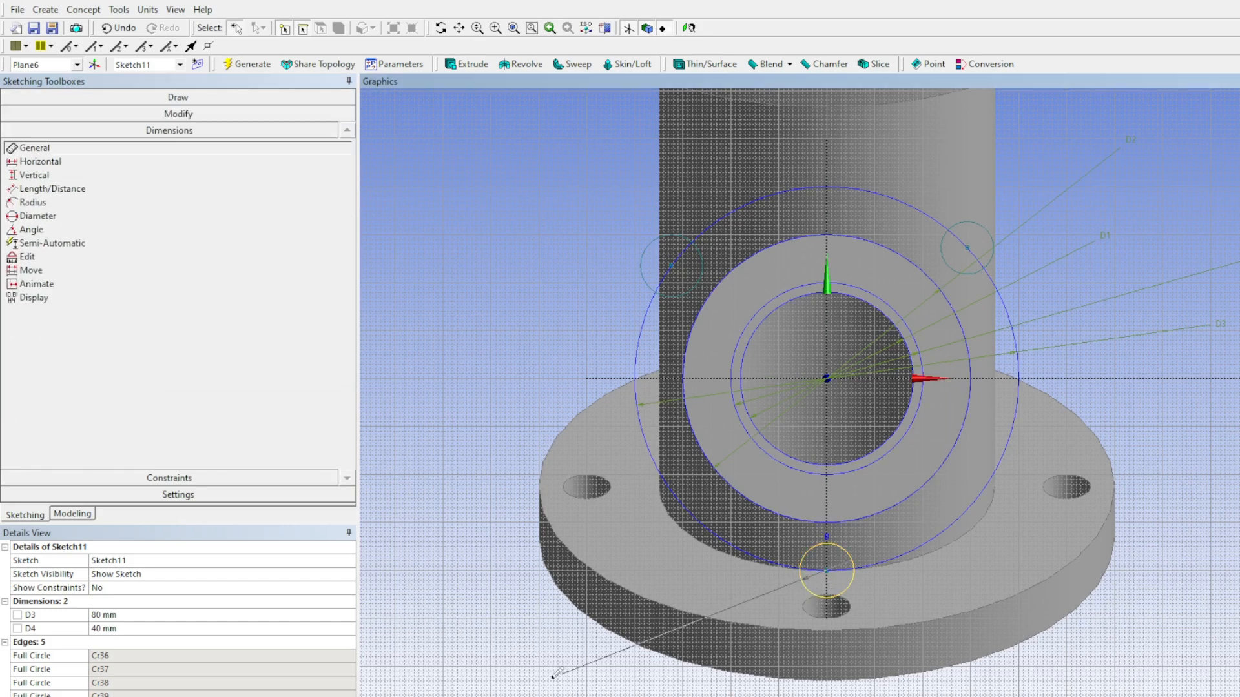
pyautogui.click(550, 691)
pyautogui.click(125, 642)
pyautogui.write('10')
pyautogui.press('Return')
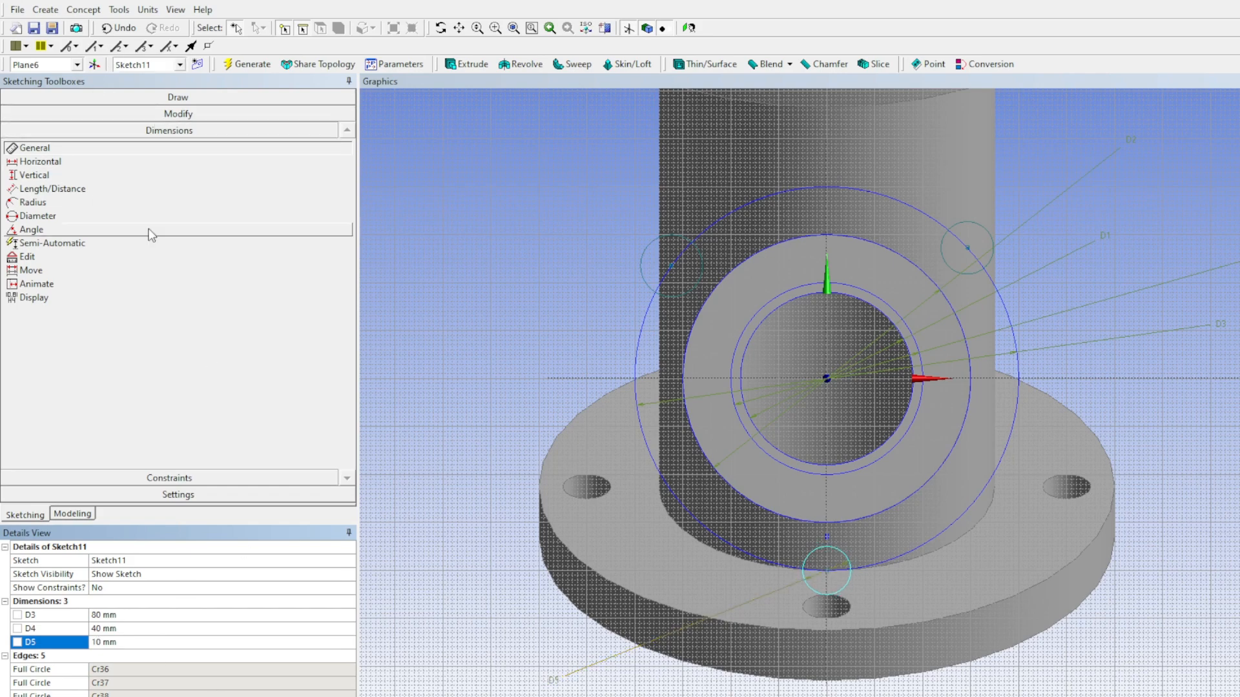
# Apply Equal Radius constraints between the lowest small circle and each of the two upper small circles
pyautogui.click(169, 478)
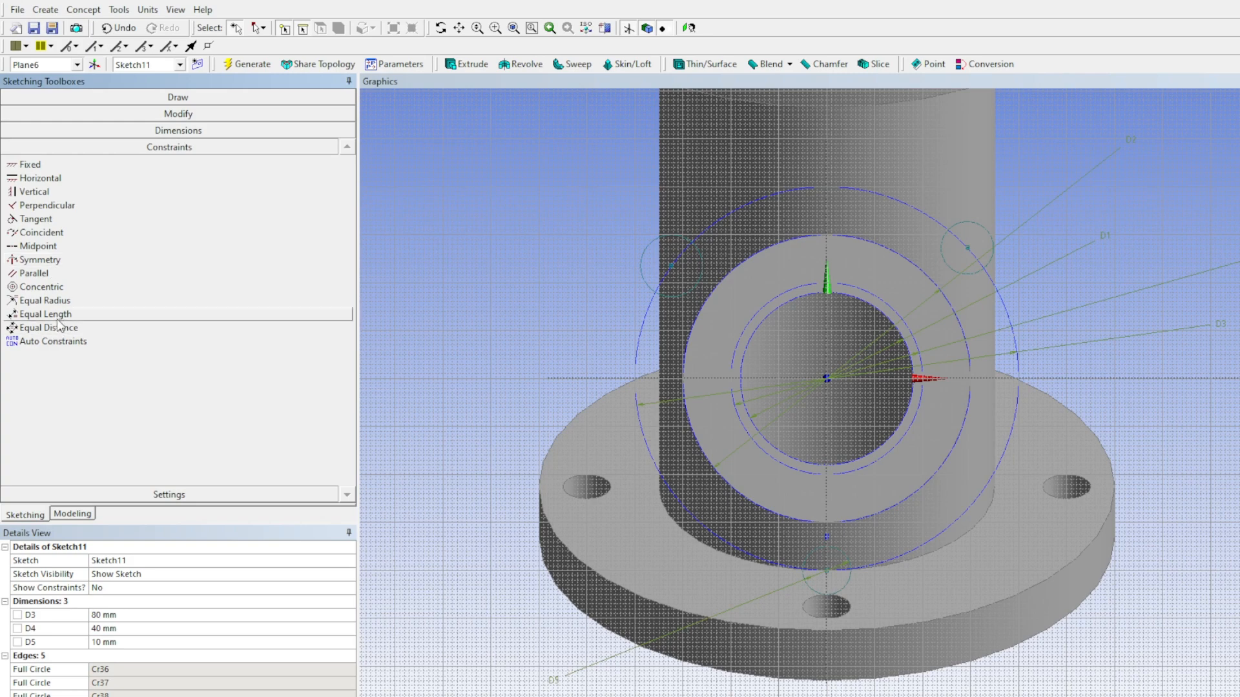
pyautogui.click(45, 301)
pyautogui.click(811, 575)
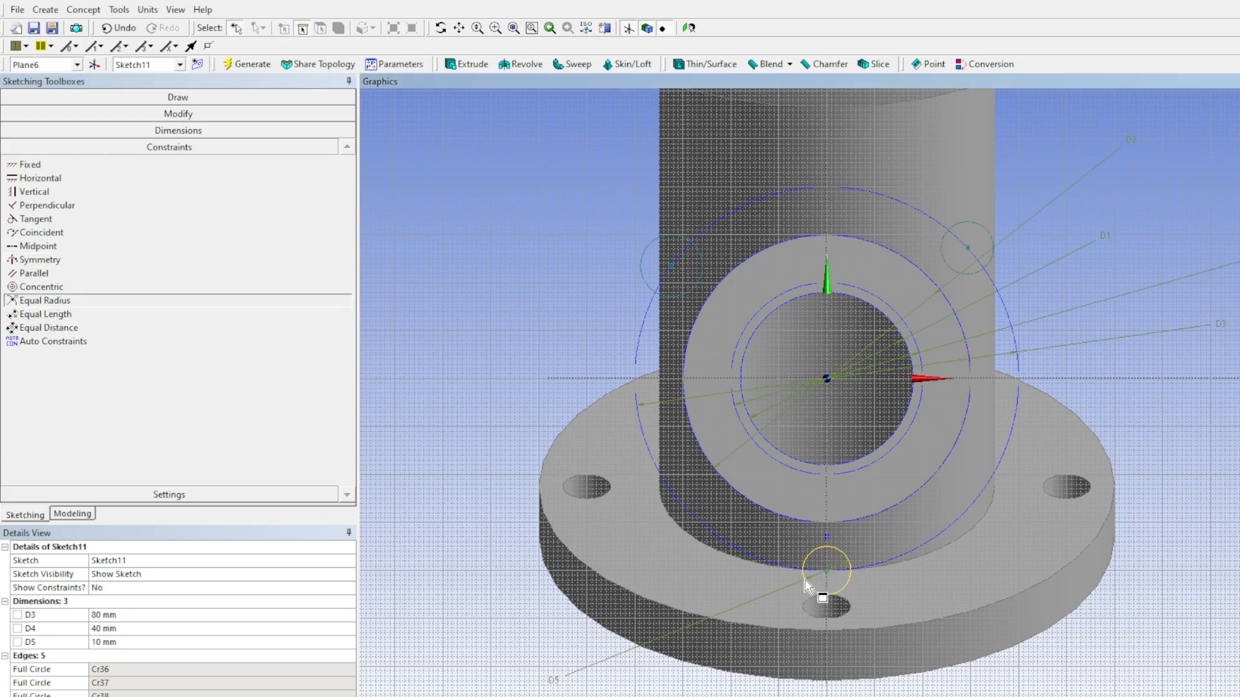
pyautogui.click(650, 281)
pyautogui.click(815, 550)
pyautogui.click(974, 227)
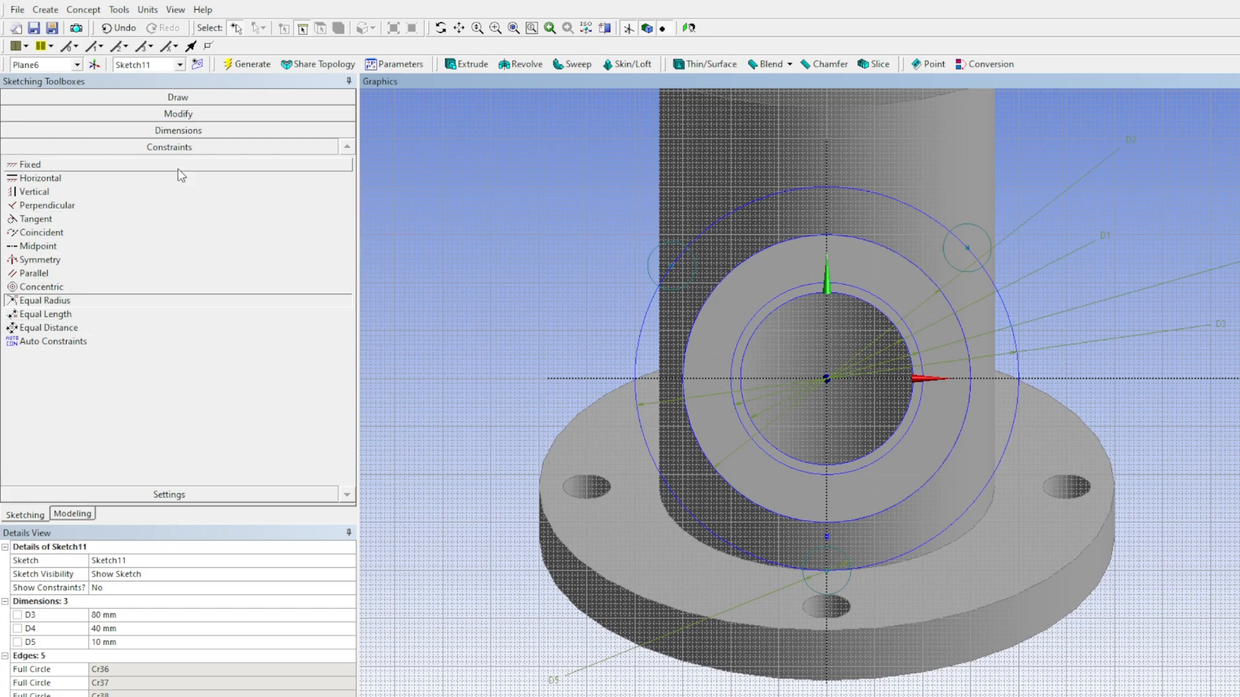
pyautogui.click(178, 130)
pyautogui.click(45, 227)
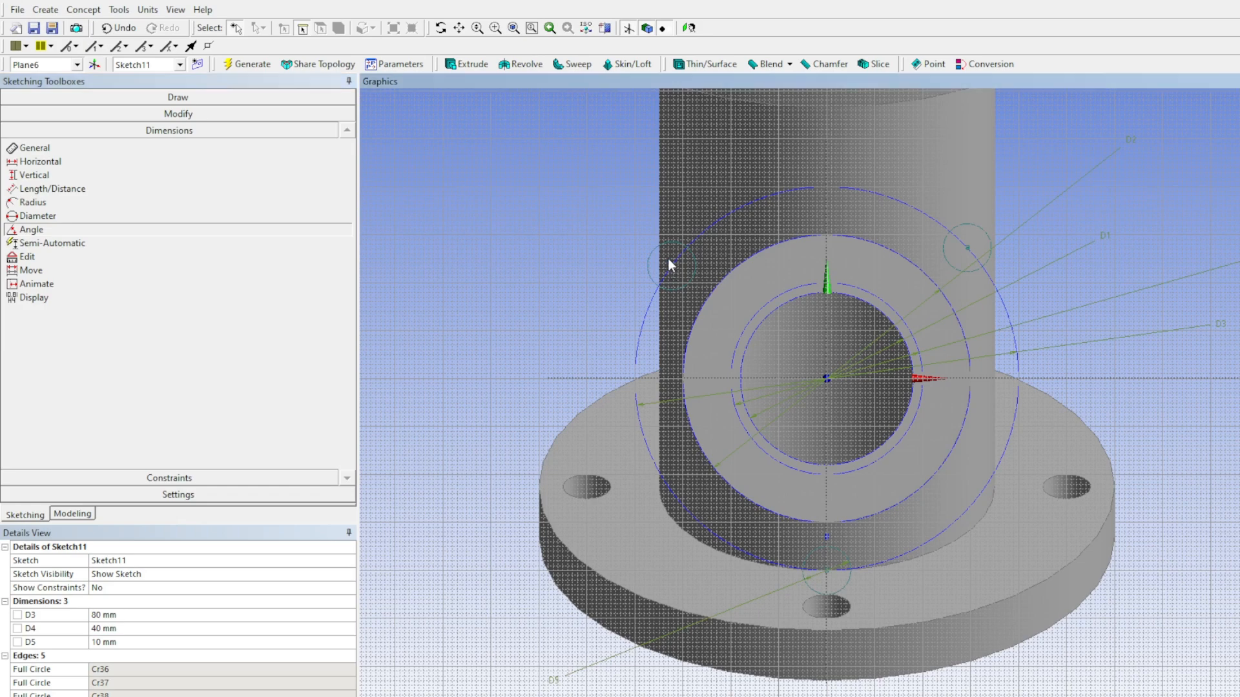
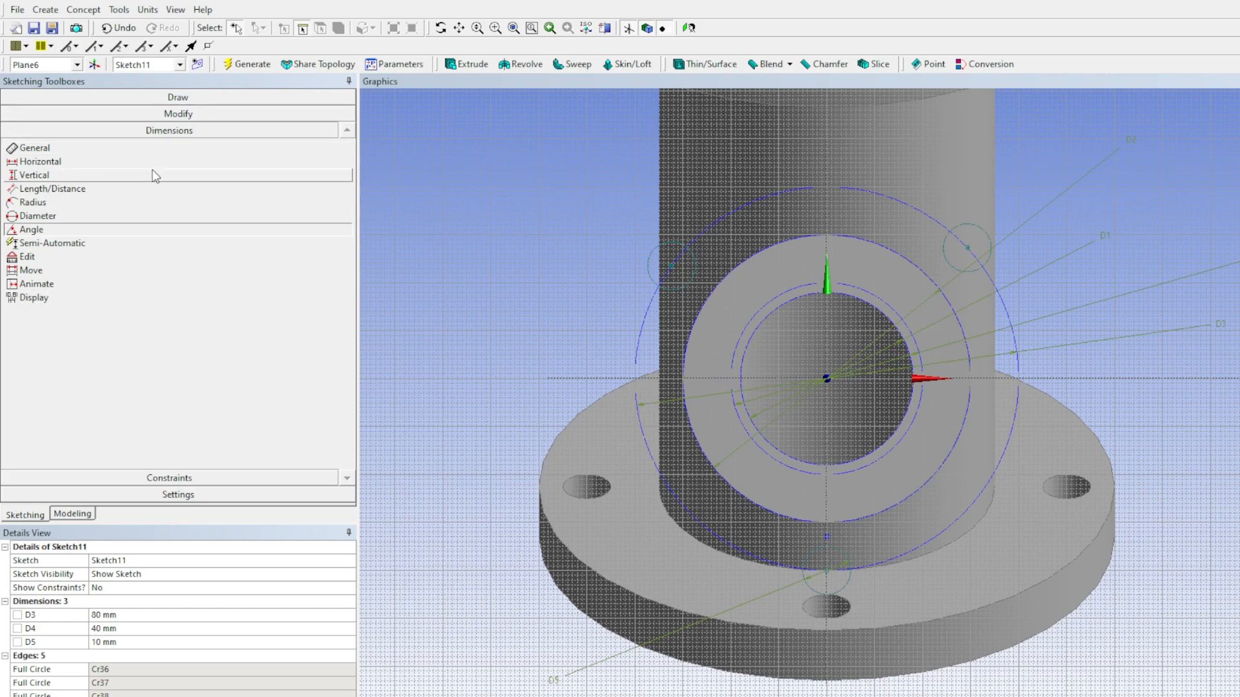
pyautogui.click(166, 100)
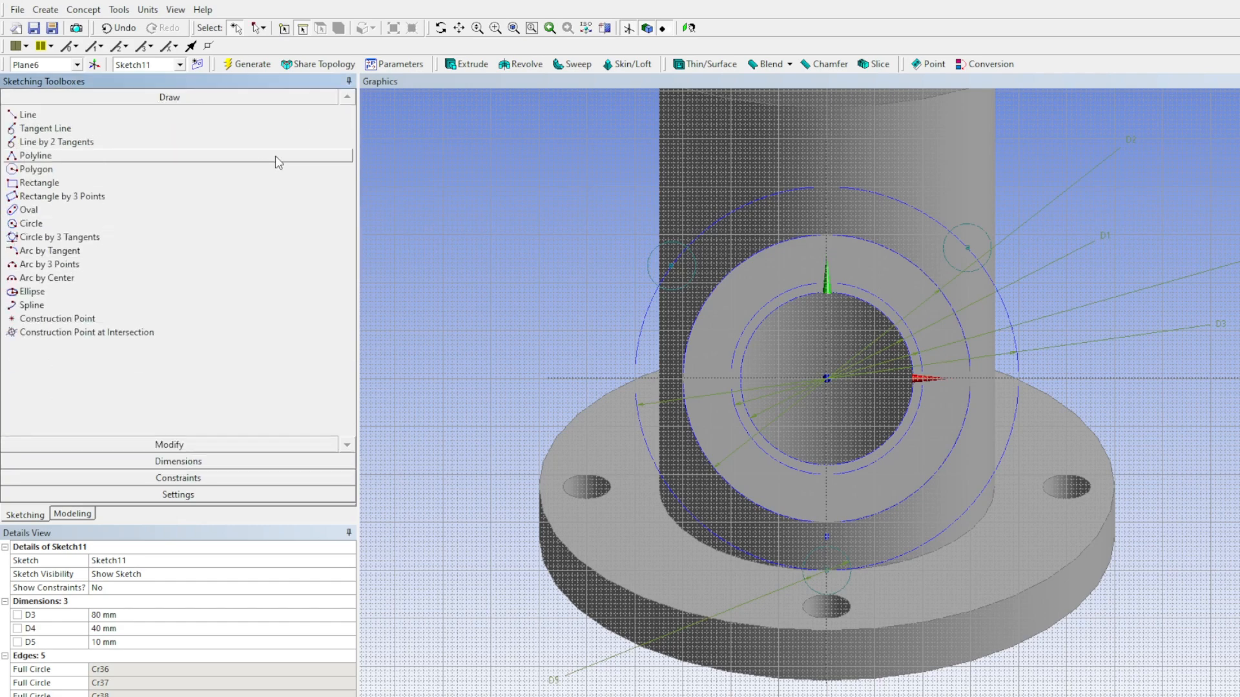
pyautogui.click(32, 224)
pyautogui.click(672, 265)
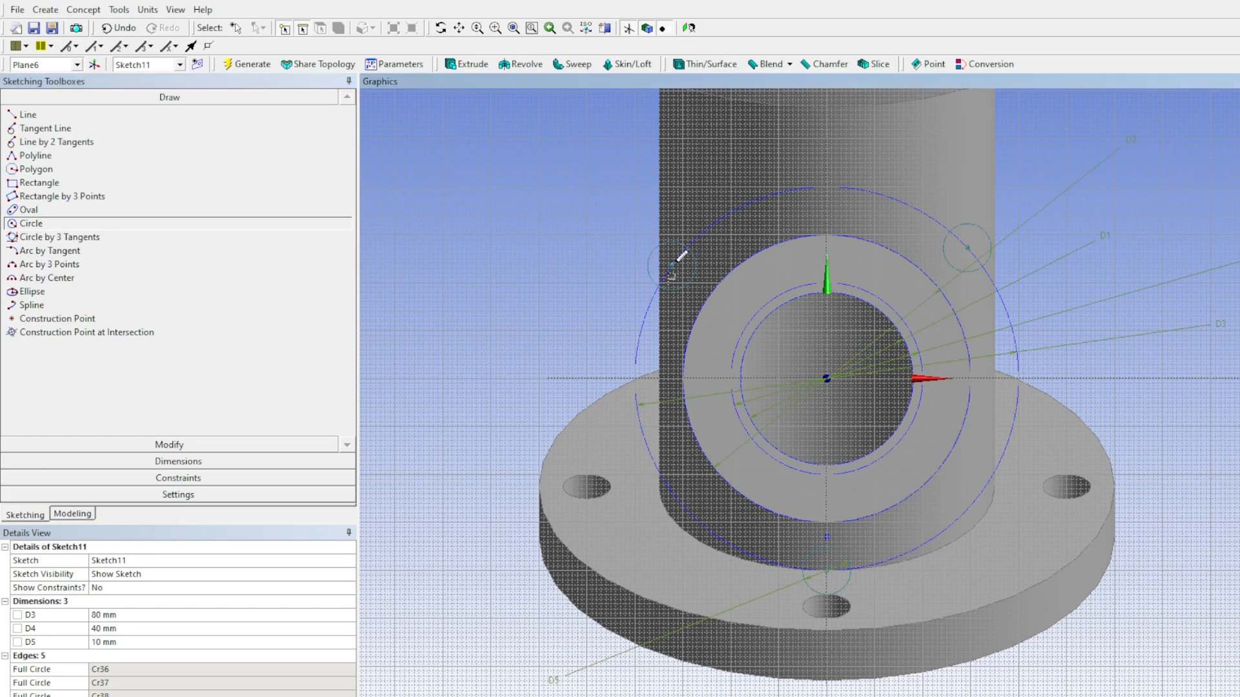
pyautogui.scroll(-1, 665, 274)
pyautogui.scroll(5, 669, 267)
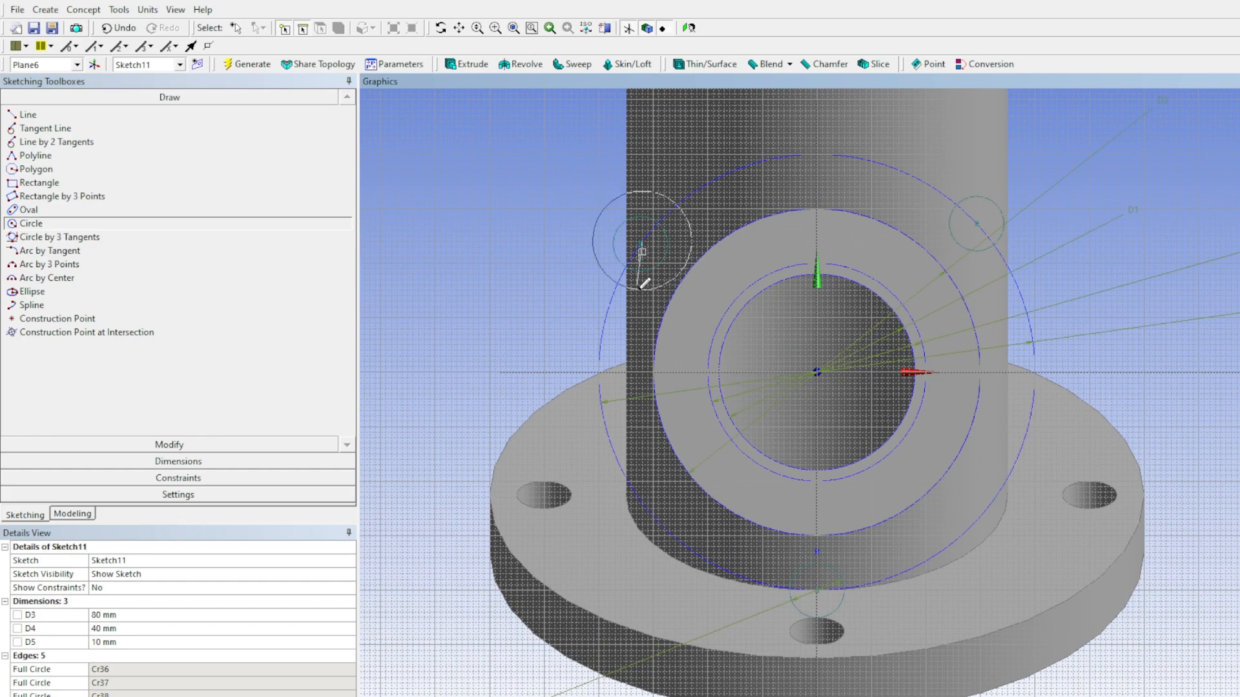
pyautogui.scroll(4, 859, 522)
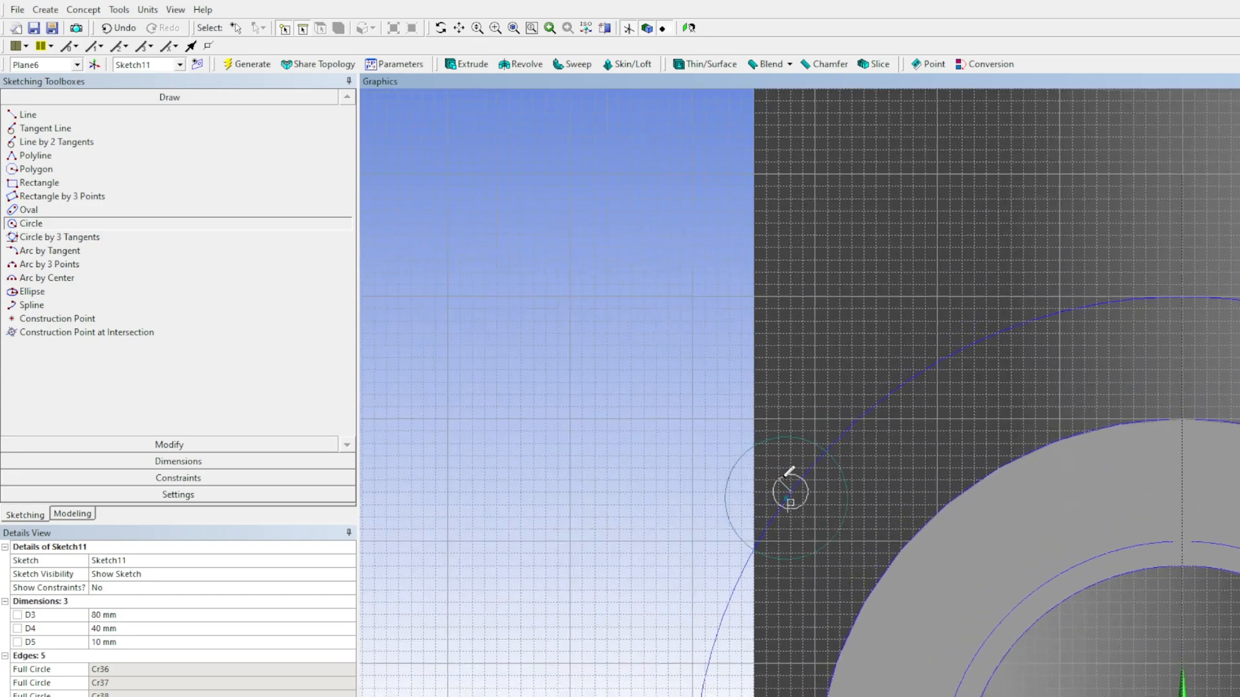
pyautogui.scroll(2, 860, 485)
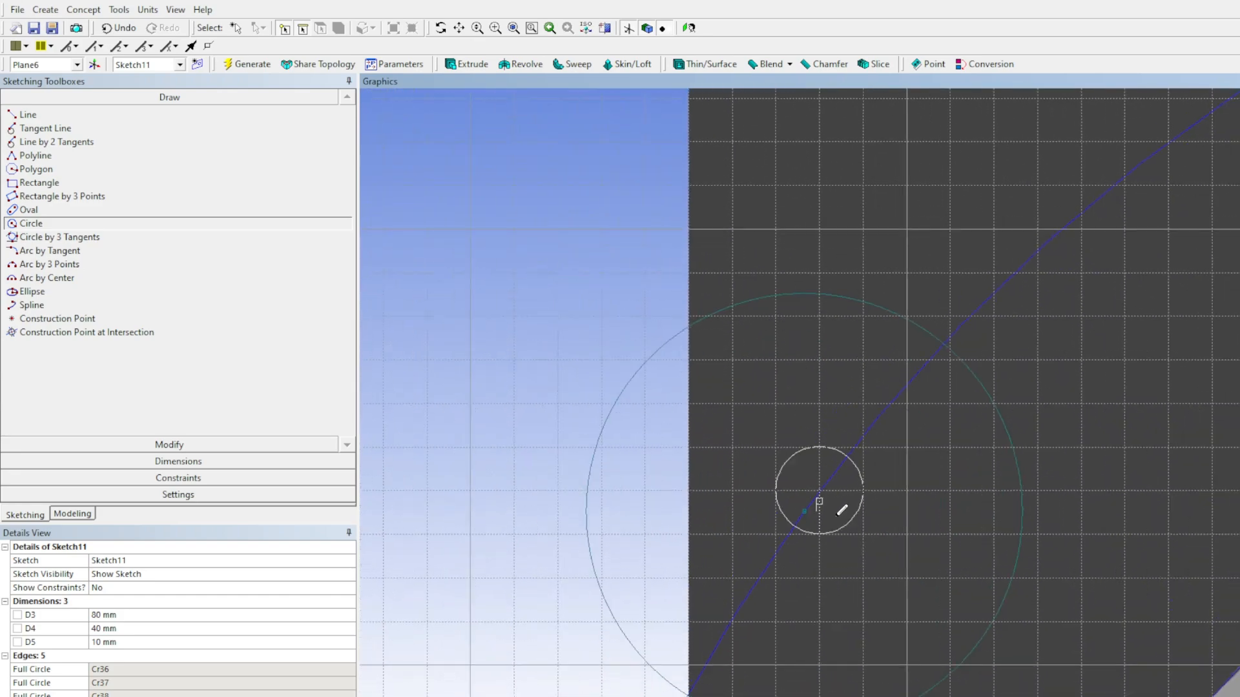
pyautogui.press('Escape')
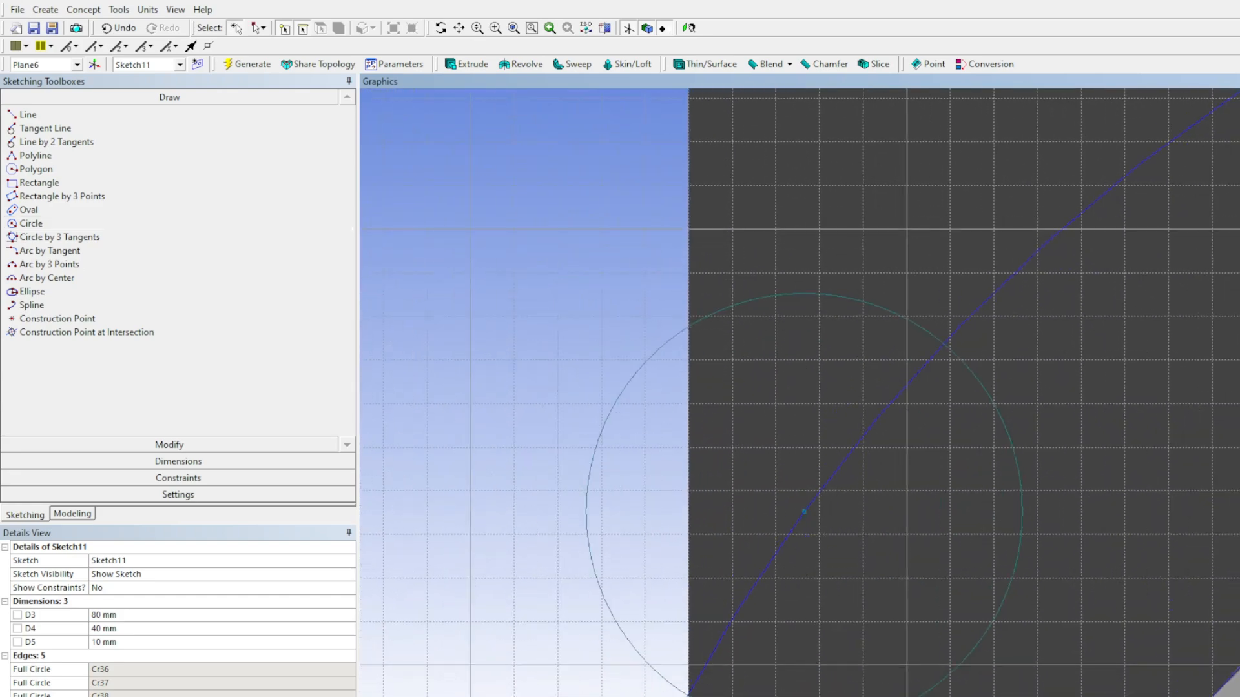
pyautogui.click(30, 223)
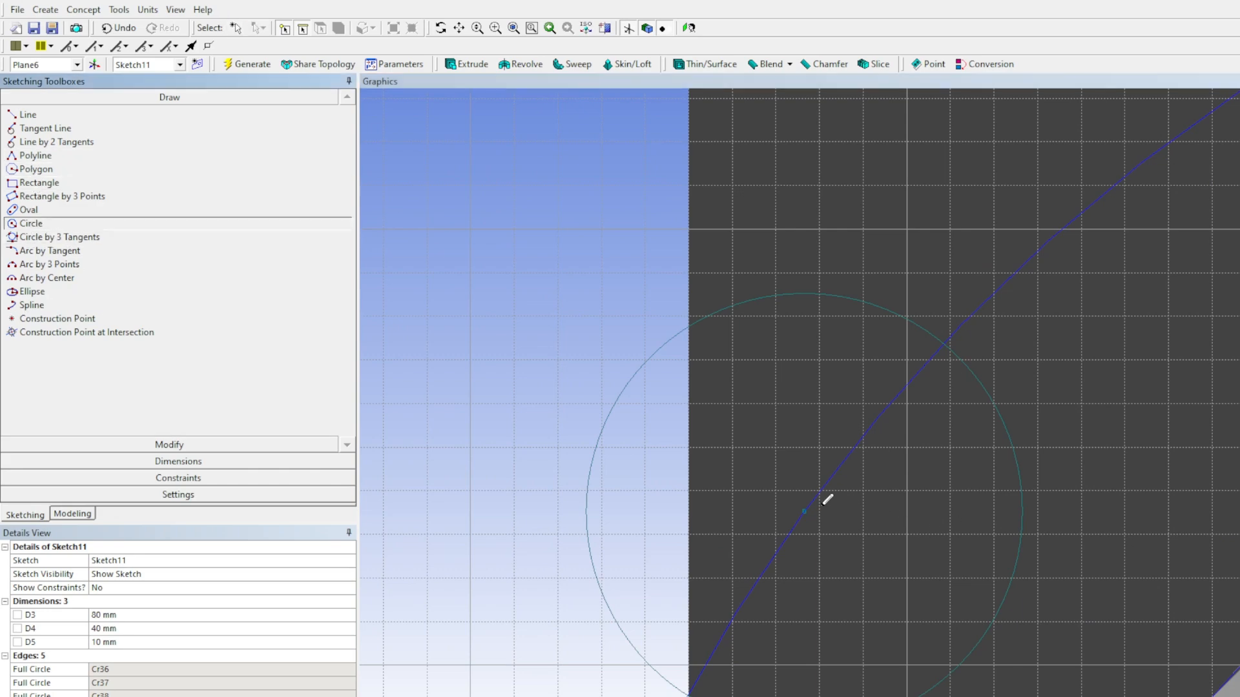
pyautogui.click(803, 511)
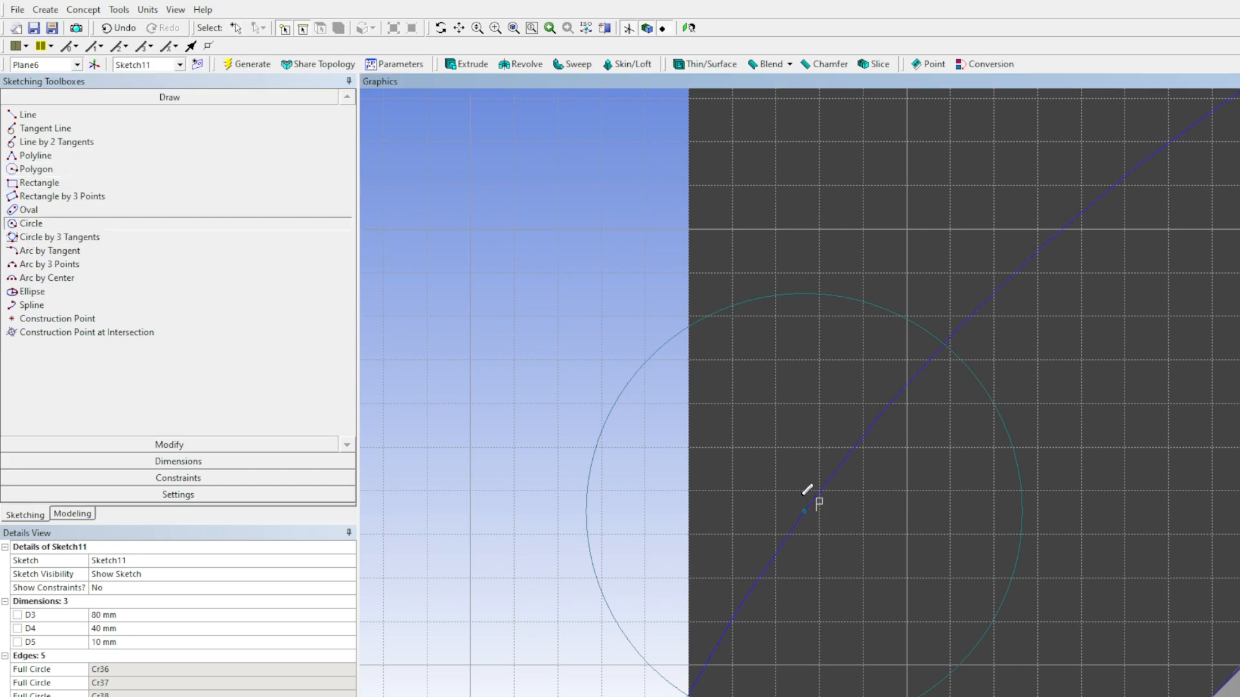
pyautogui.press('Escape')
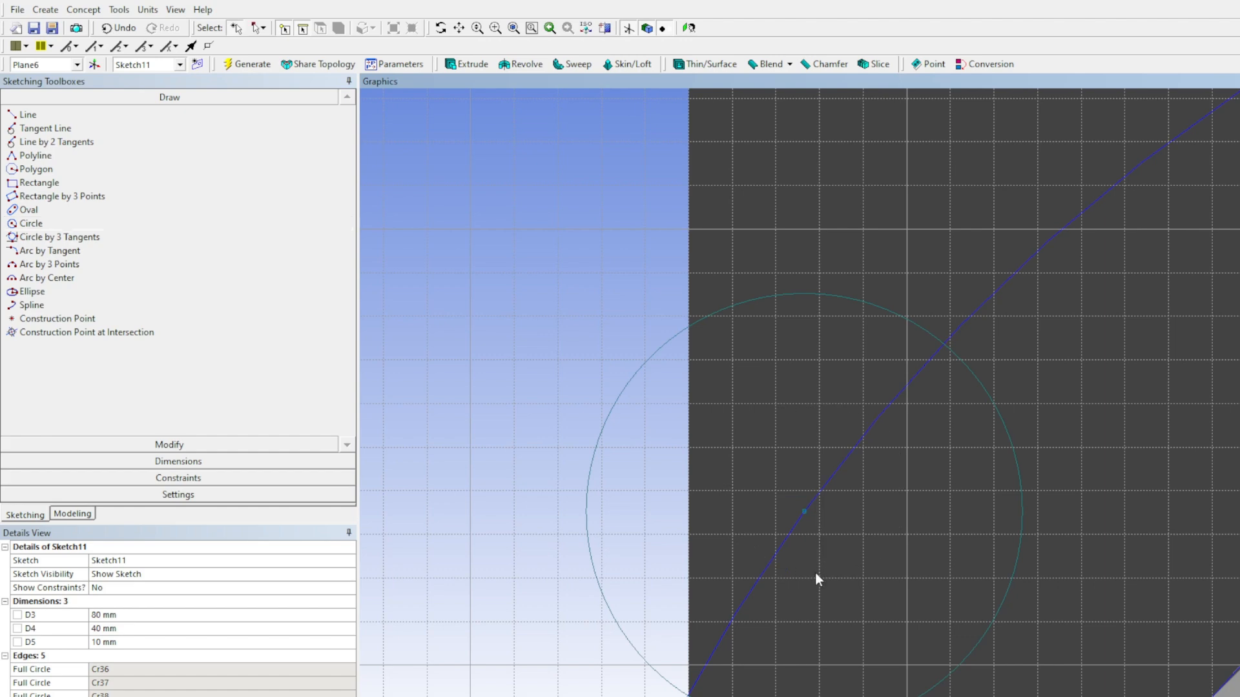
# Draw a larger circle about 25 mm in diameter around the upper-left small circle, centred on the same point
pyautogui.click(31, 224)
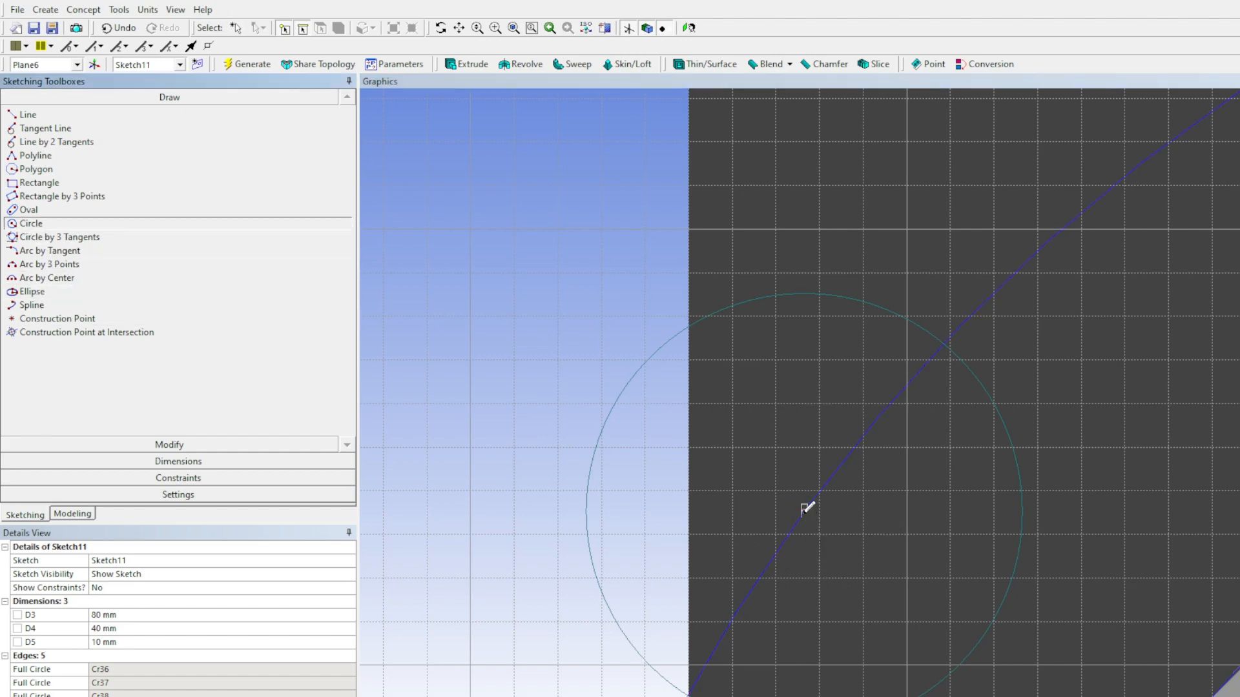
pyautogui.click(819, 489)
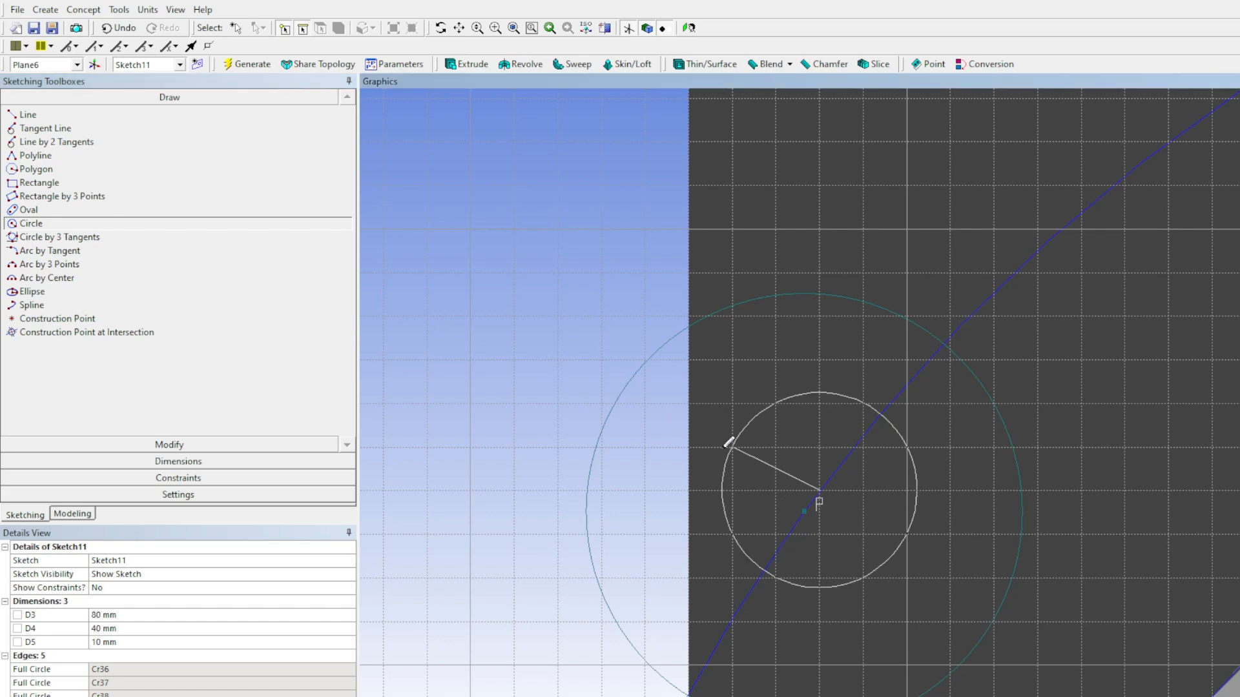
pyautogui.scroll(-3, 742, 534)
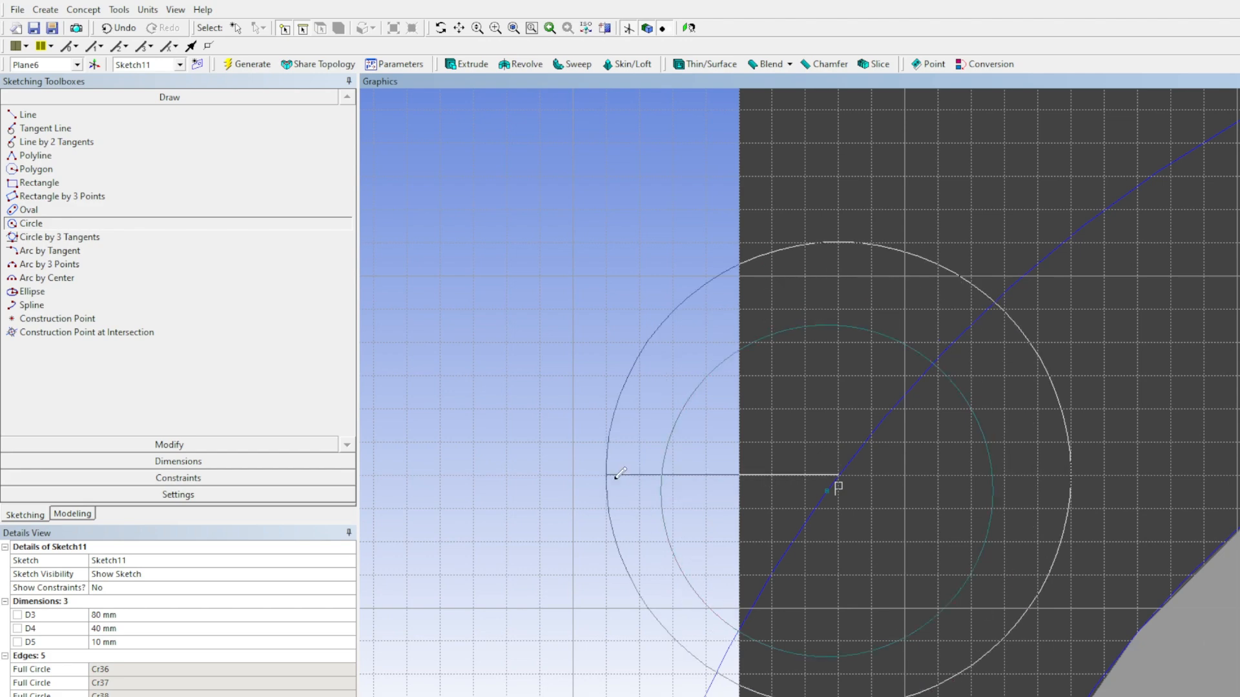
pyautogui.scroll(1, 547, 435)
pyautogui.scroll(-4, 548, 435)
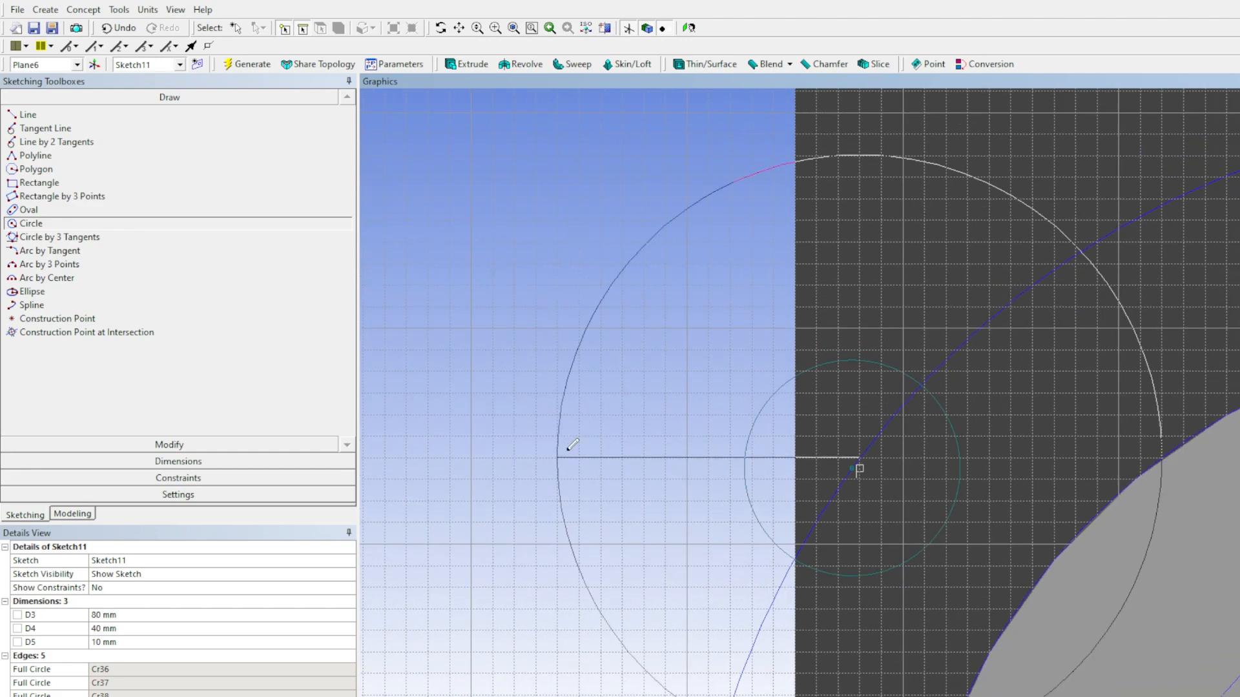
pyautogui.click(579, 447)
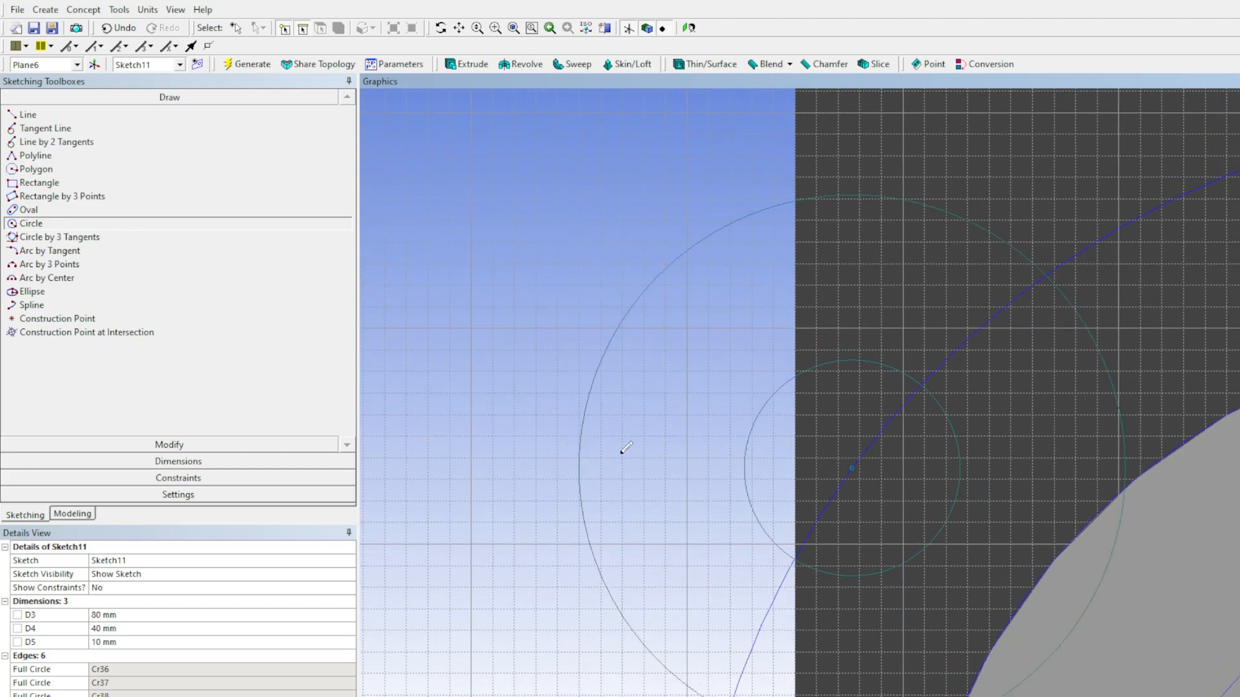
# Dimension the larger circle around the upper-left small circle and set its diameter to 40 mm
pyautogui.click(303, 461)
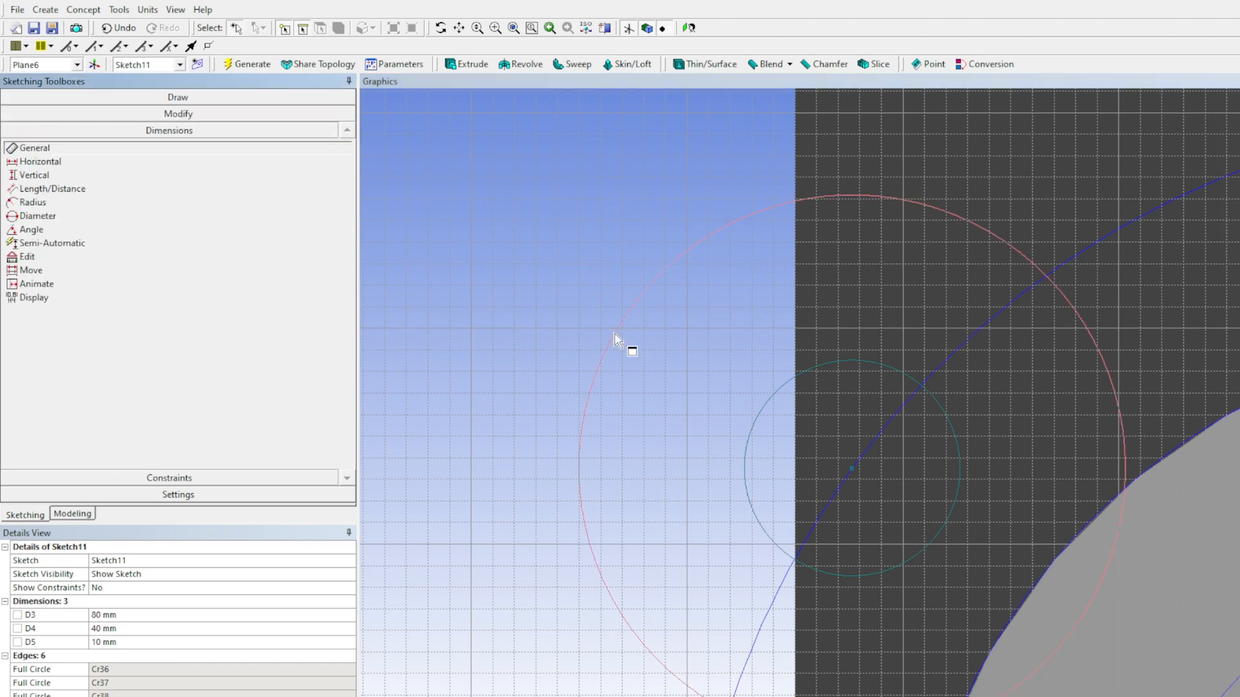
pyautogui.click(607, 353)
pyautogui.click(428, 267)
pyautogui.click(122, 656)
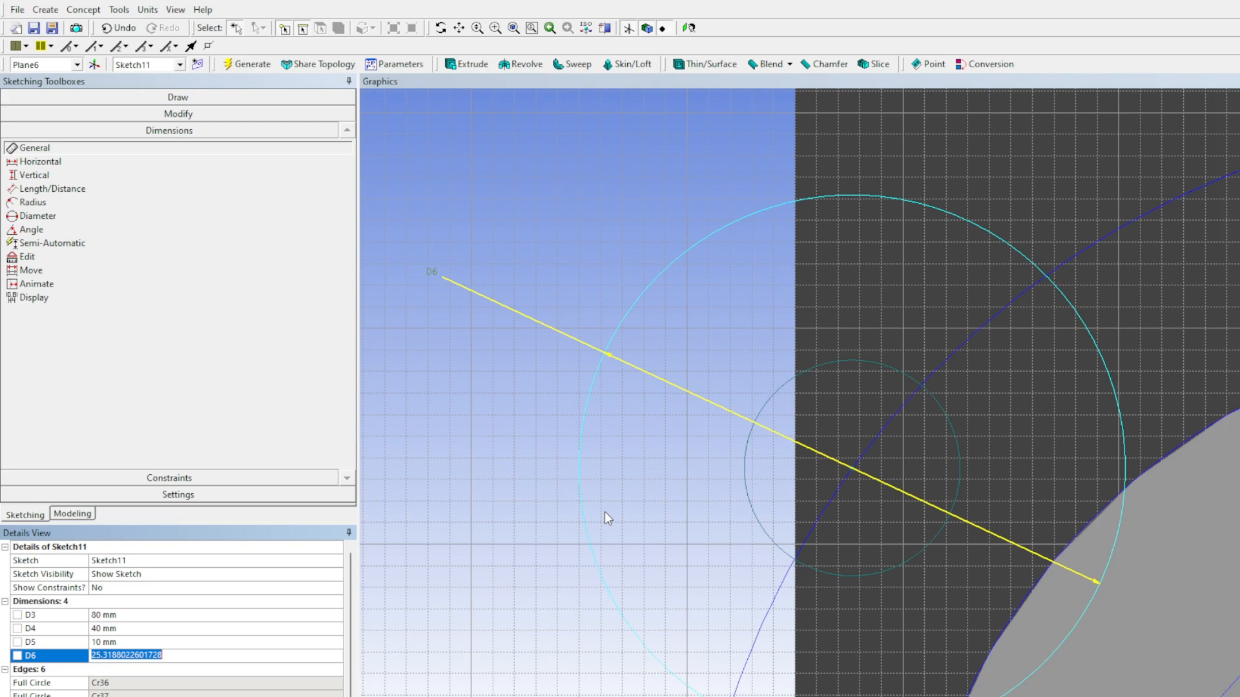
pyautogui.write('40')
pyautogui.press('Return')
# Draw a larger concentric circle around the upper-right small circle and another around the lowest small circle
pyautogui.scroll(1, 968, 407)
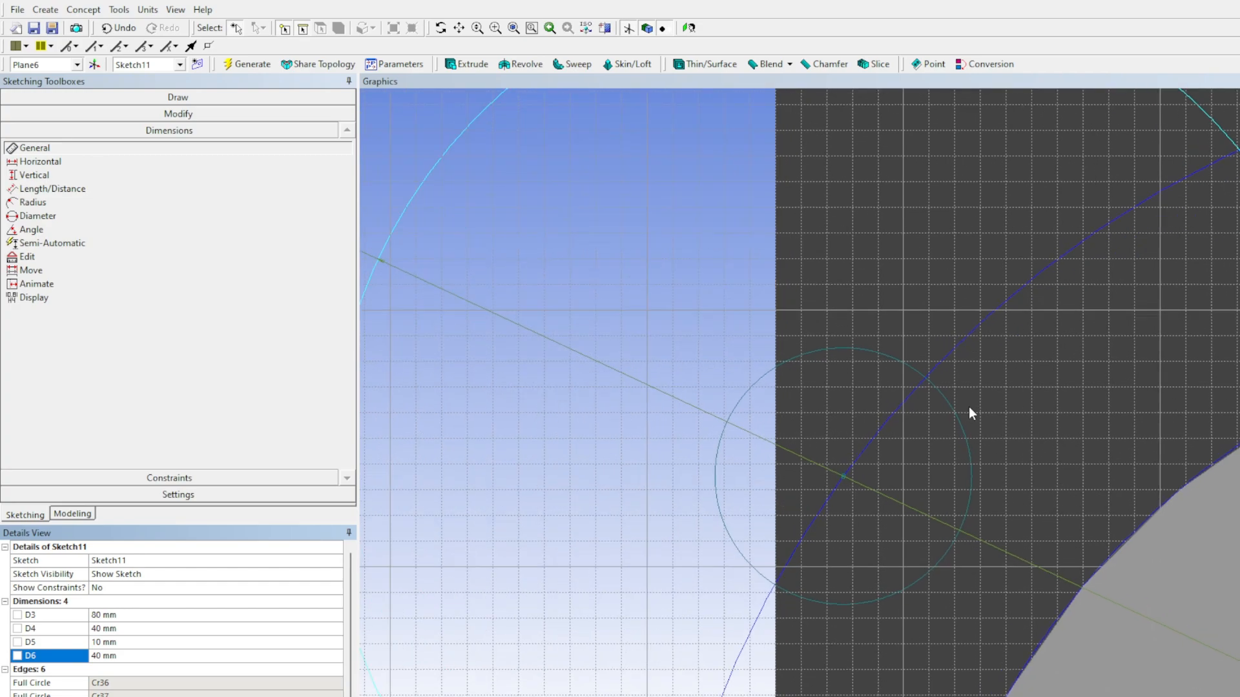
pyautogui.scroll(-4, 975, 433)
pyautogui.scroll(1, 864, 461)
pyautogui.scroll(5, 864, 460)
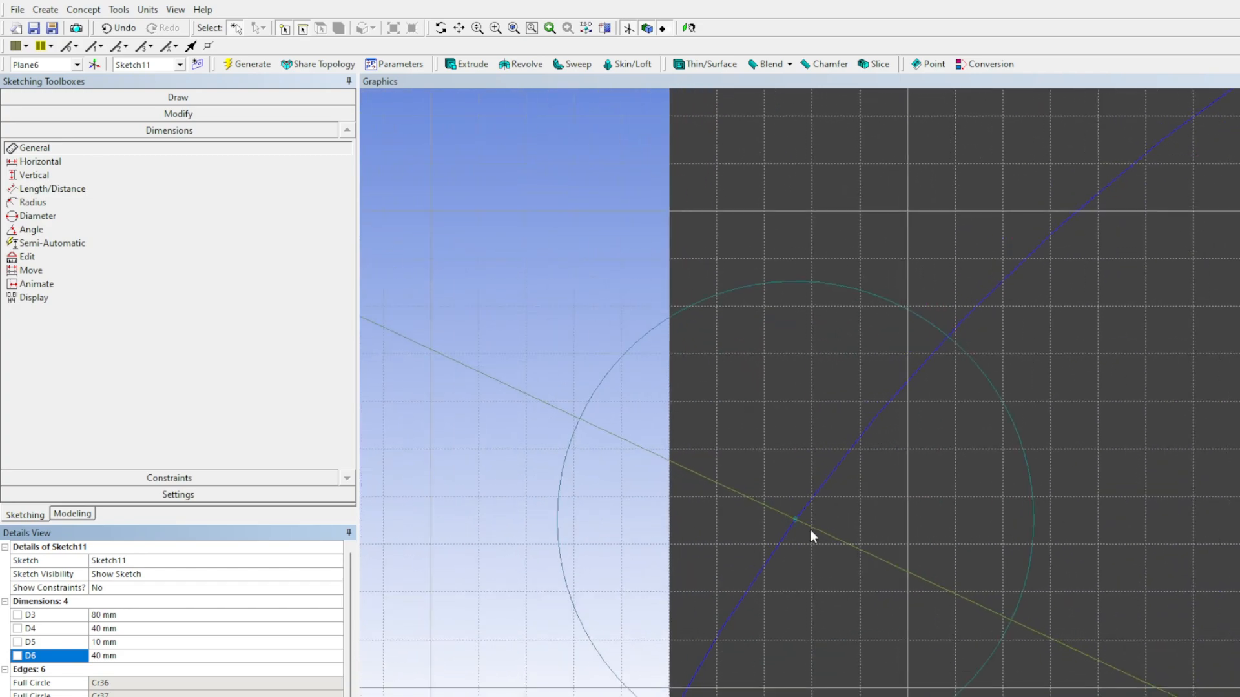
pyautogui.scroll(2, 810, 530)
pyautogui.scroll(-8, 743, 581)
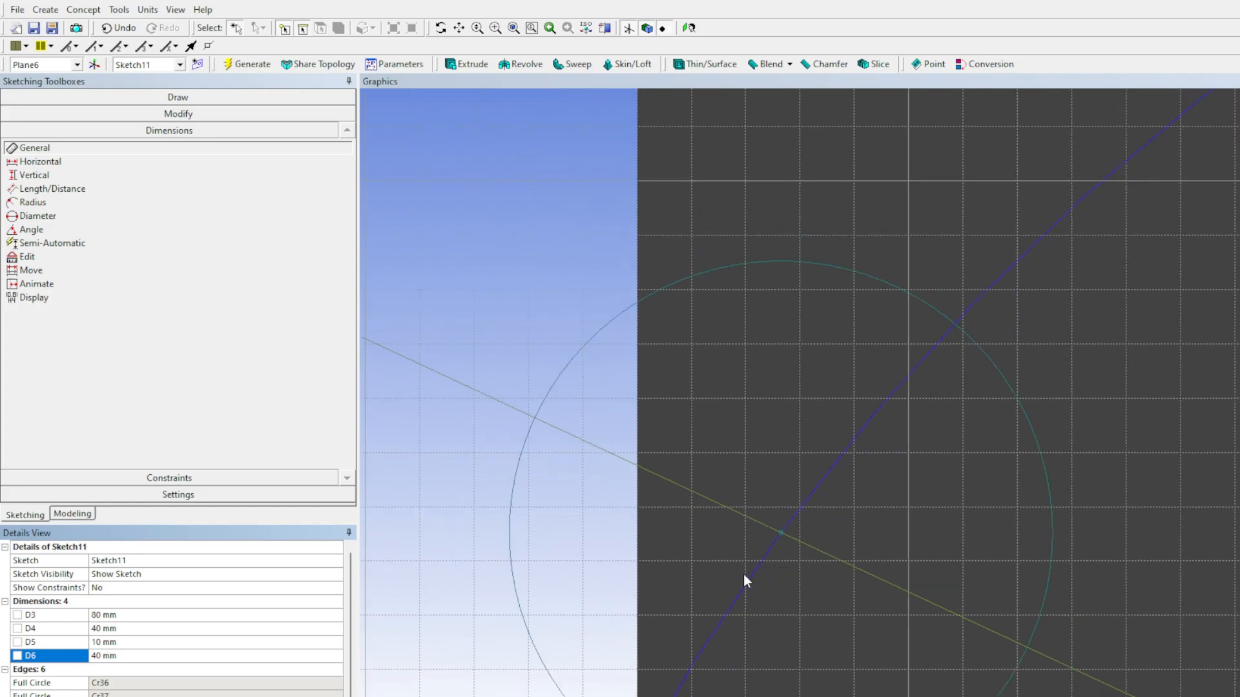
pyautogui.moveTo(796, 515)
pyautogui.mouseDown(button='middle')
pyautogui.moveTo(853, 561)
pyautogui.moveTo(823, 537)
pyautogui.mouseUp(button='middle')
pyautogui.moveTo(821, 544); pyautogui.dragTo(838, 546, button='middle')
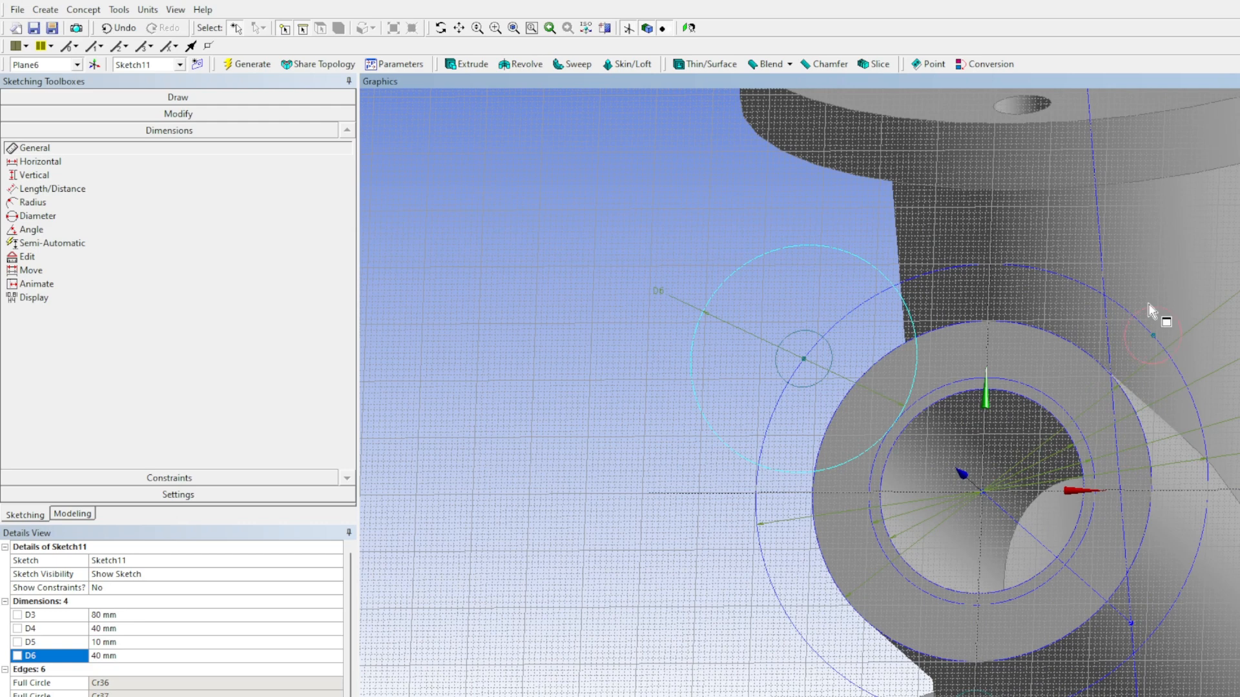
pyautogui.click(137, 97)
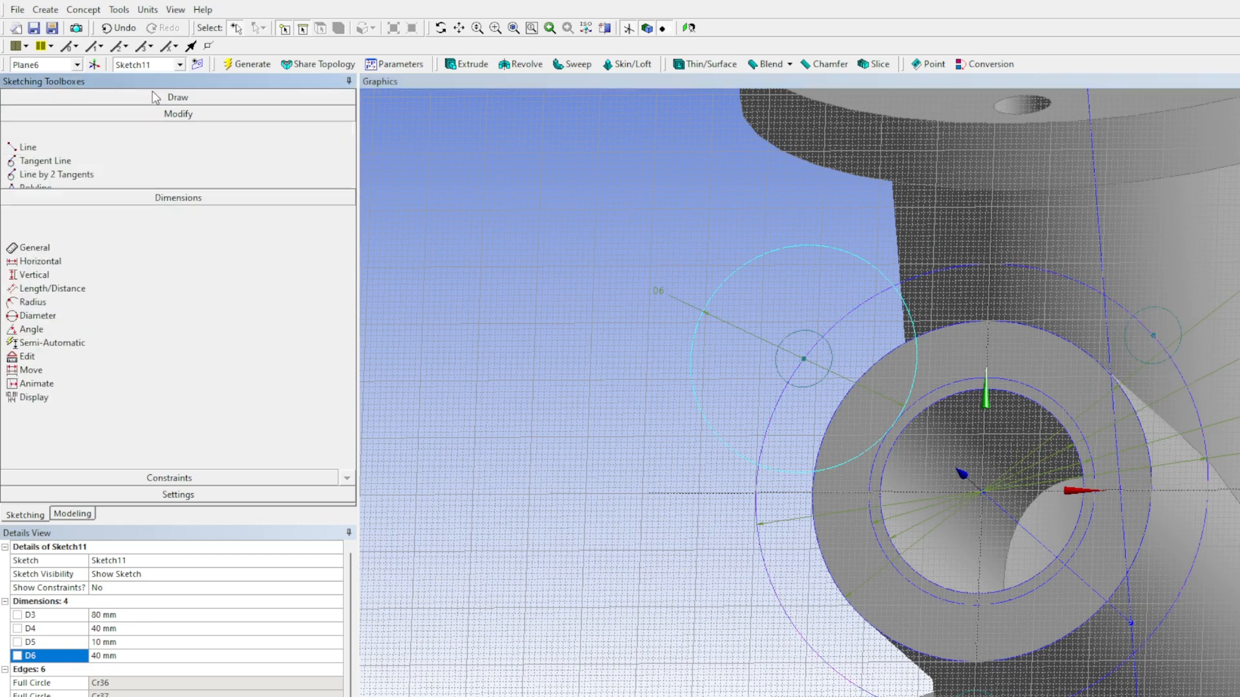
pyautogui.click(31, 224)
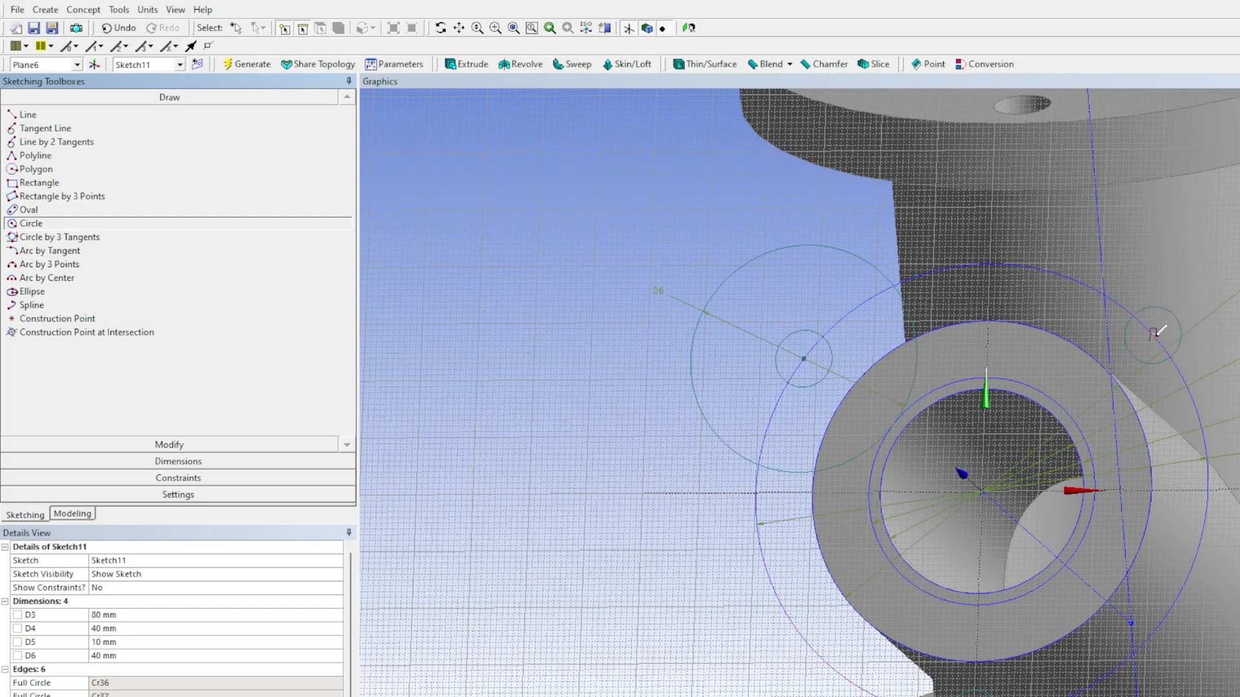
pyautogui.click(1153, 334)
pyautogui.click(1226, 273)
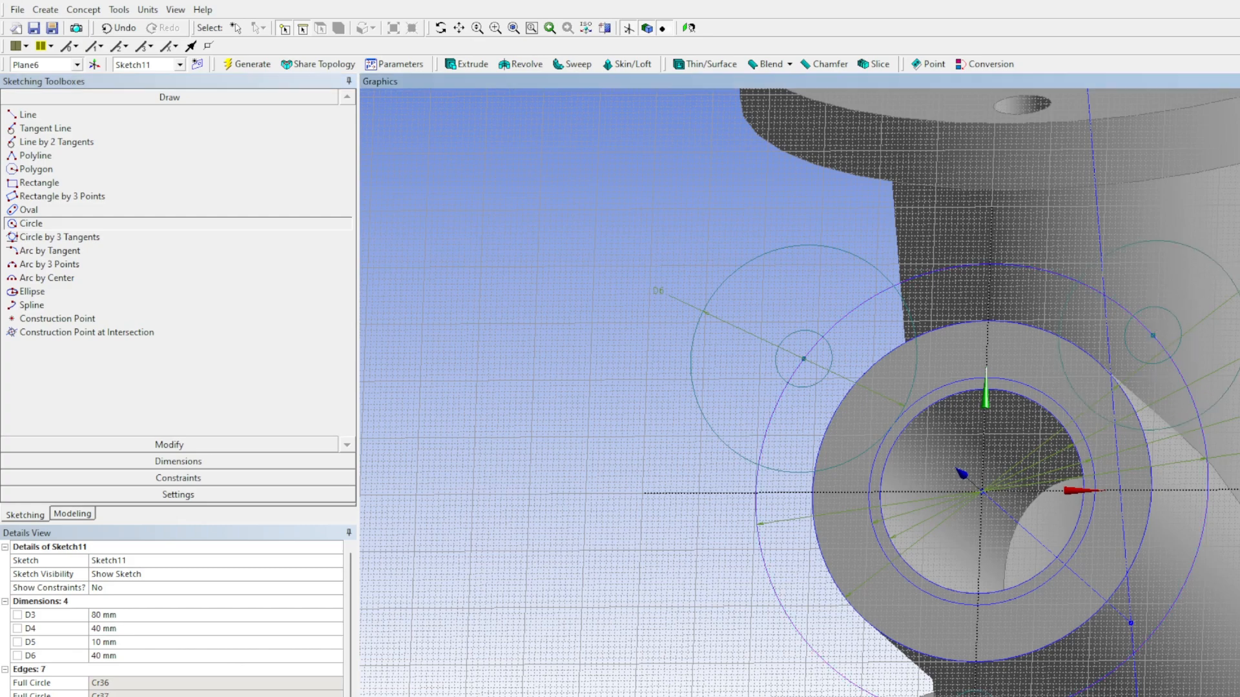
pyautogui.moveTo(955, 480); pyautogui.dragTo(958, 439, button='middle')
pyautogui.click(967, 528)
pyautogui.click(1033, 594)
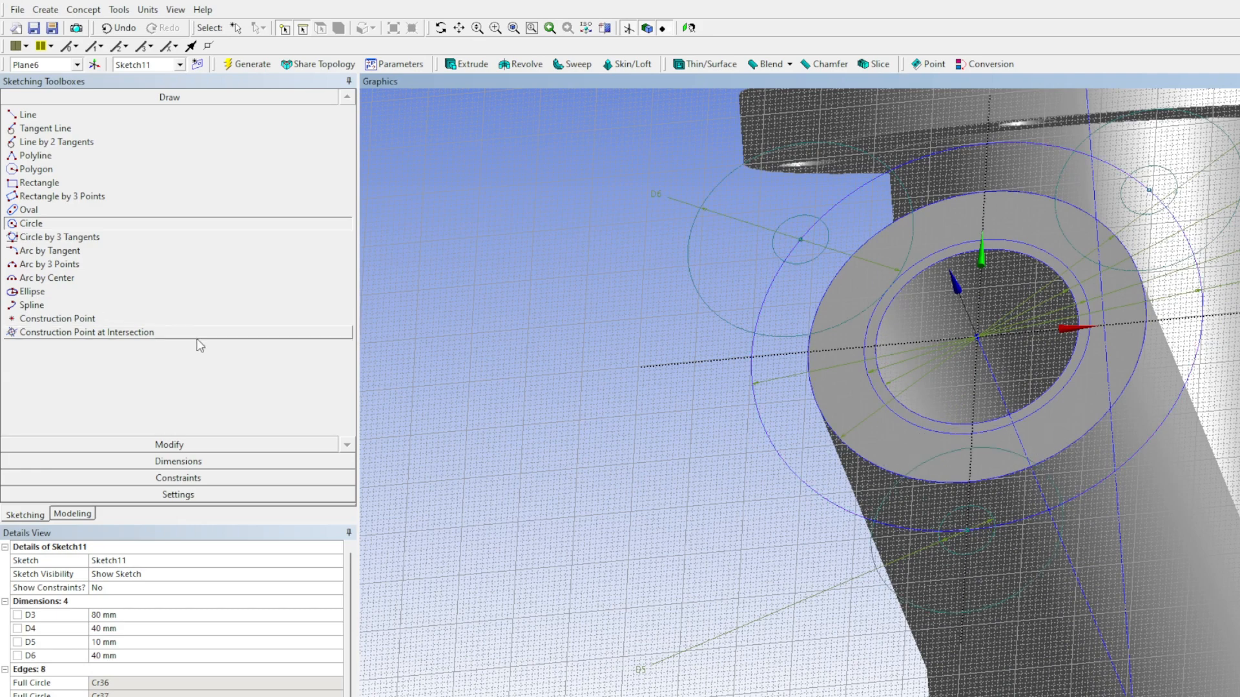
# Apply Equal Radius constraints between the upper-left 40 mm circle and the large circles around the lowest and upper-right small circles
pyautogui.click(187, 478)
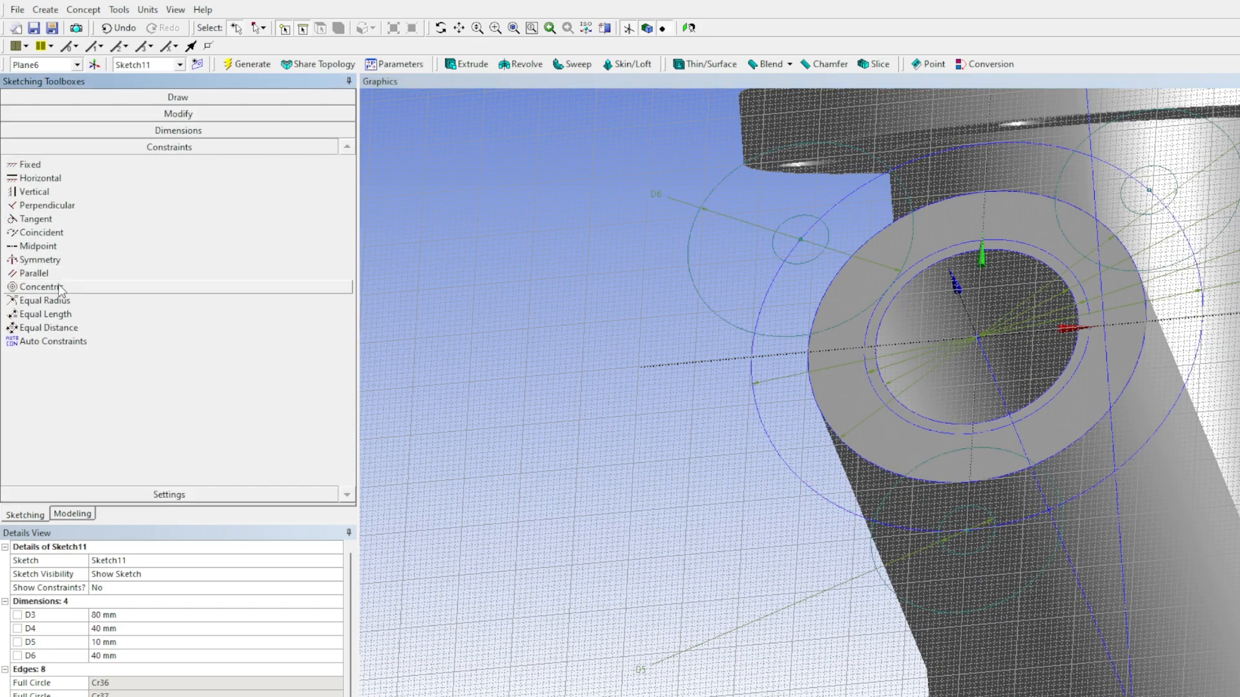
pyautogui.click(45, 300)
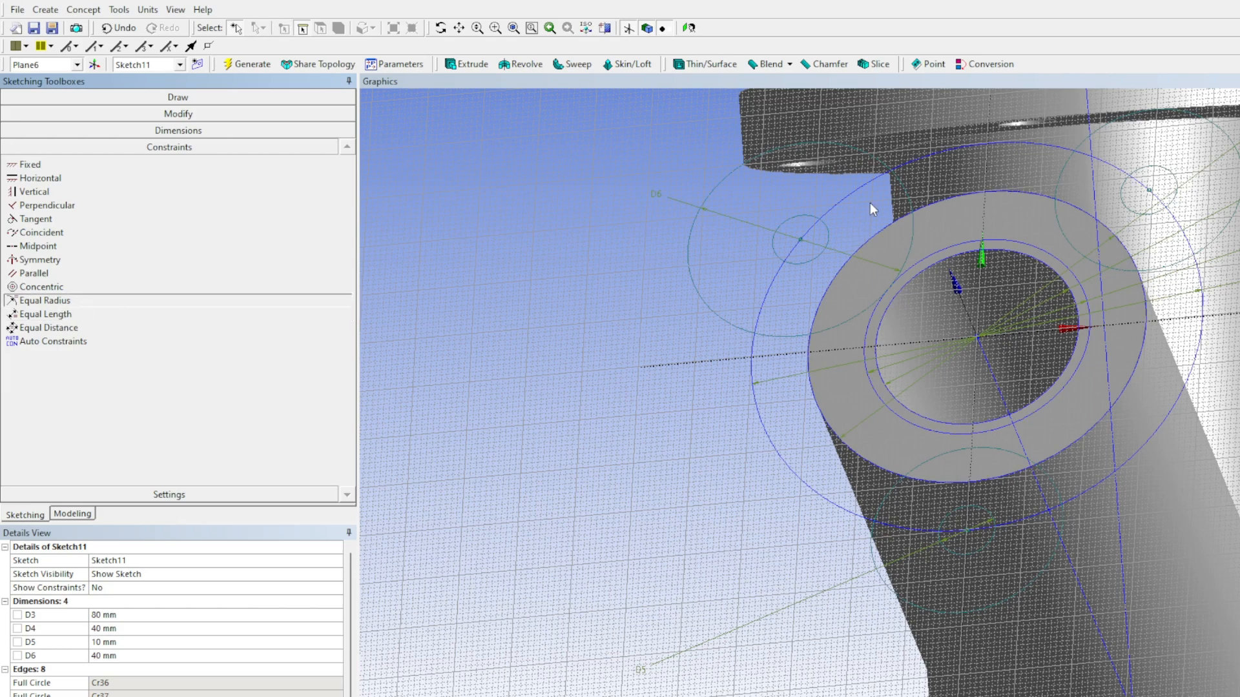
pyautogui.click(733, 185)
pyautogui.click(940, 476)
pyautogui.click(867, 154)
pyautogui.click(1126, 116)
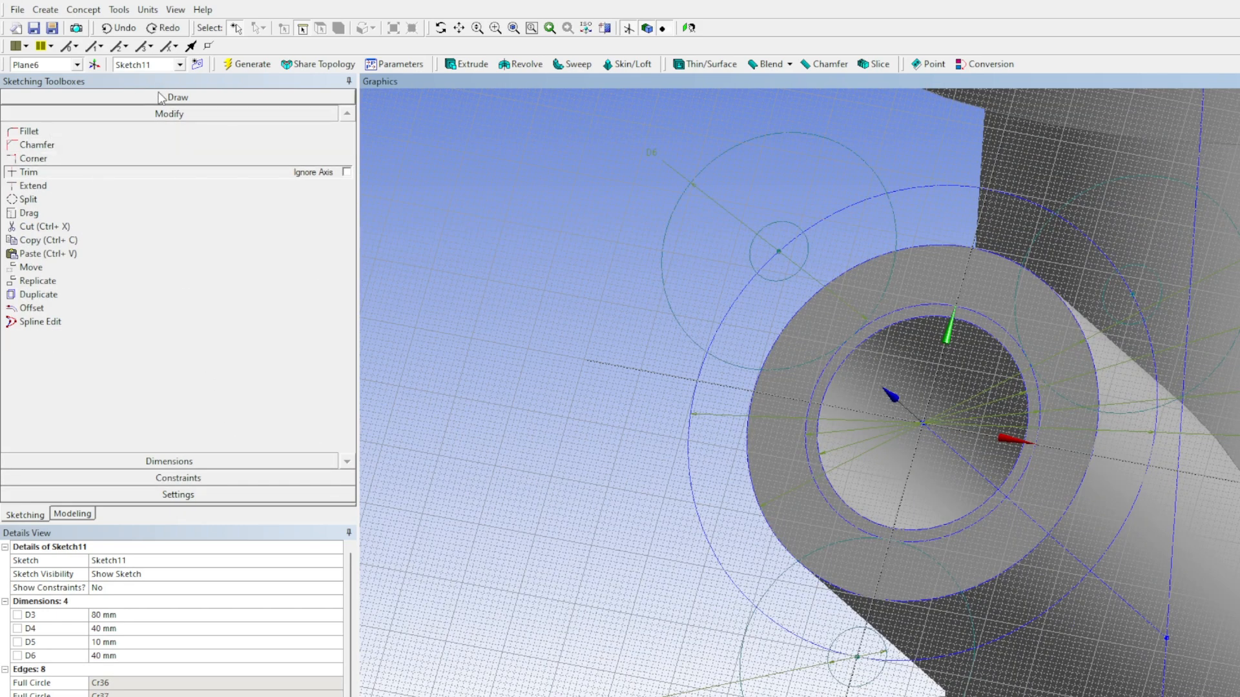
# Connect the three large circles in pairs with outer tangent lines using Line by 2 Tangents
pyautogui.click(164, 96)
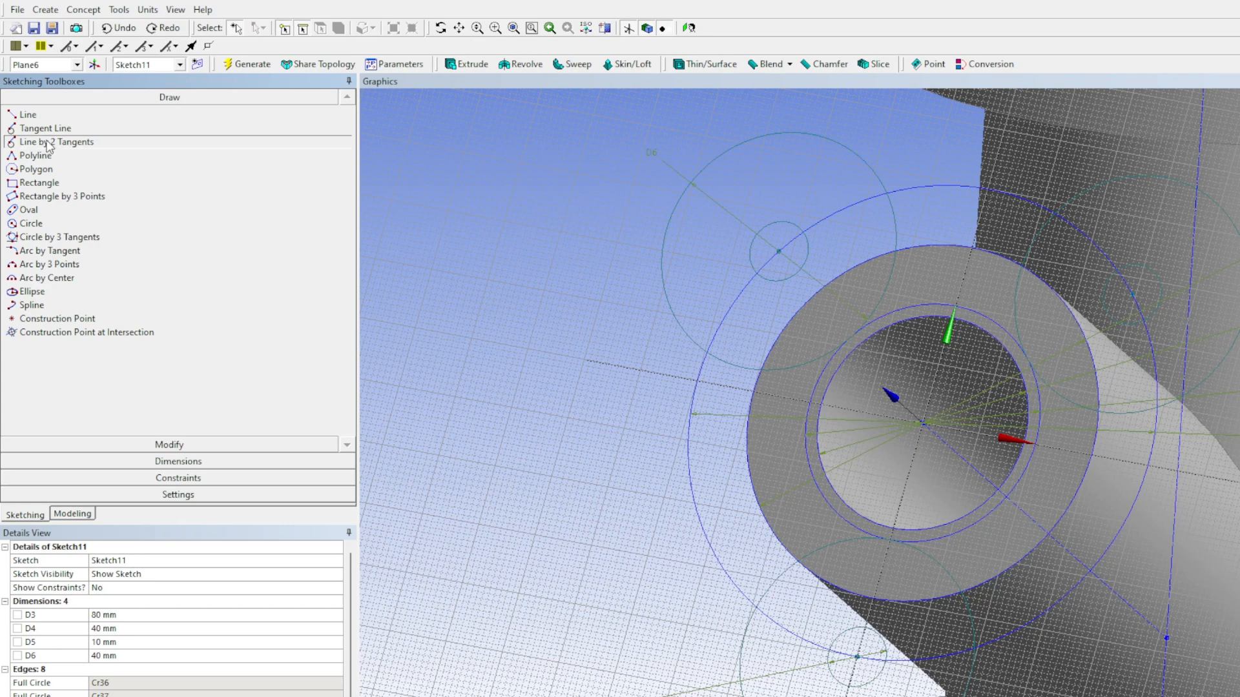
pyautogui.click(827, 136)
pyautogui.click(1144, 185)
pyautogui.click(1191, 191)
pyautogui.click(971, 678)
pyautogui.click(746, 650)
pyautogui.click(673, 296)
# Apply Tangent constraints between the 80 mm circle and each of the three connecting lines
pyautogui.moveTo(1164, 471); pyautogui.dragTo(1135, 455, button='middle')
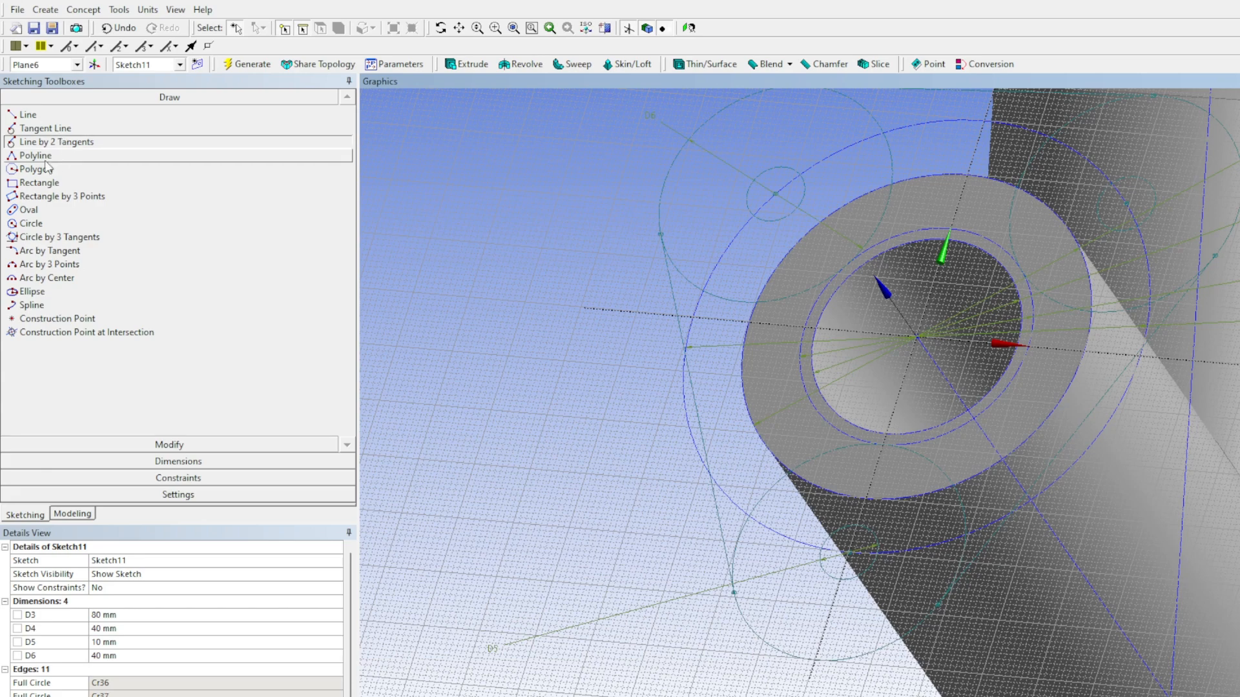
pyautogui.click(178, 479)
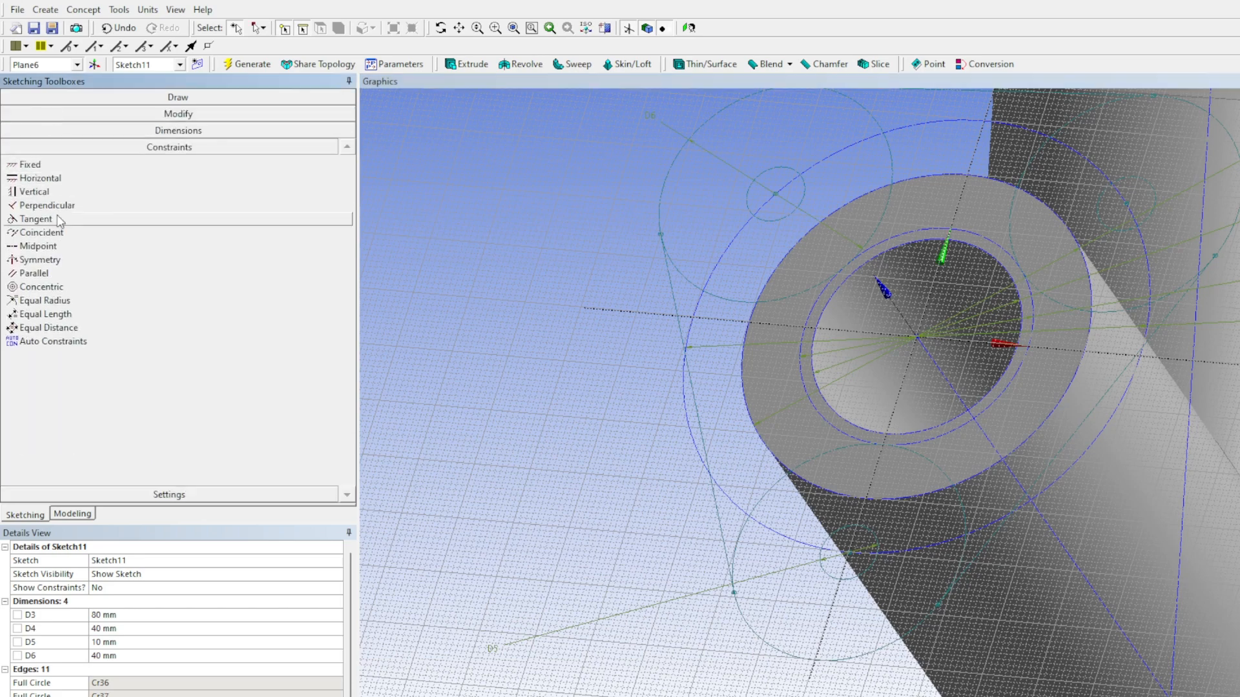
pyautogui.click(36, 219)
pyautogui.click(973, 125)
pyautogui.moveTo(1040, 105); pyautogui.dragTo(1002, 150, button='middle')
pyautogui.click(1006, 164)
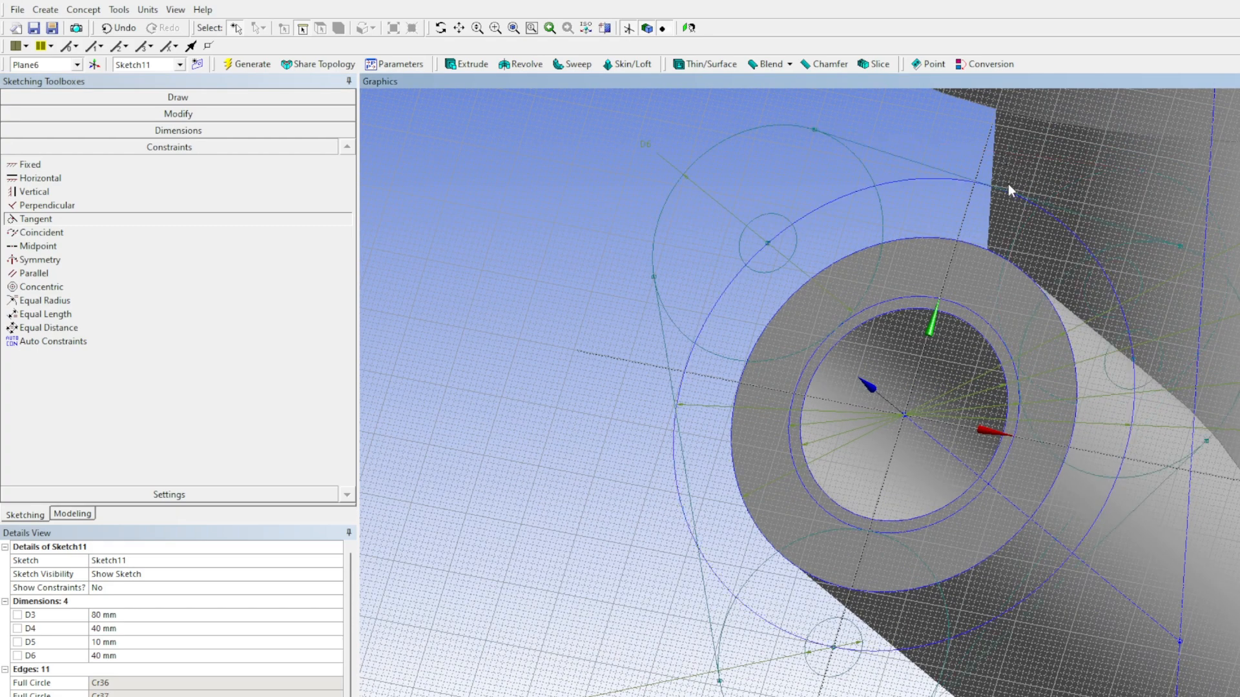
pyautogui.moveTo(802, 552)
pyautogui.mouseDown(button='middle')
pyautogui.moveTo(855, 509)
pyautogui.moveTo(863, 545)
pyautogui.moveTo(783, 443)
pyautogui.mouseUp(button='middle')
pyautogui.click(785, 342)
pyautogui.click(785, 386)
pyautogui.click(1138, 532)
pyautogui.click(1104, 595)
pyautogui.moveTo(1207, 547)
pyautogui.mouseDown(button='middle')
pyautogui.moveTo(1184, 500)
pyautogui.moveTo(1152, 530)
pyautogui.mouseUp(button='middle')
pyautogui.moveTo(990, 497)
pyautogui.mouseDown(button='middle')
pyautogui.moveTo(1049, 427)
pyautogui.moveTo(1009, 482)
pyautogui.moveTo(683, 404)
pyautogui.mouseUp(button='middle')
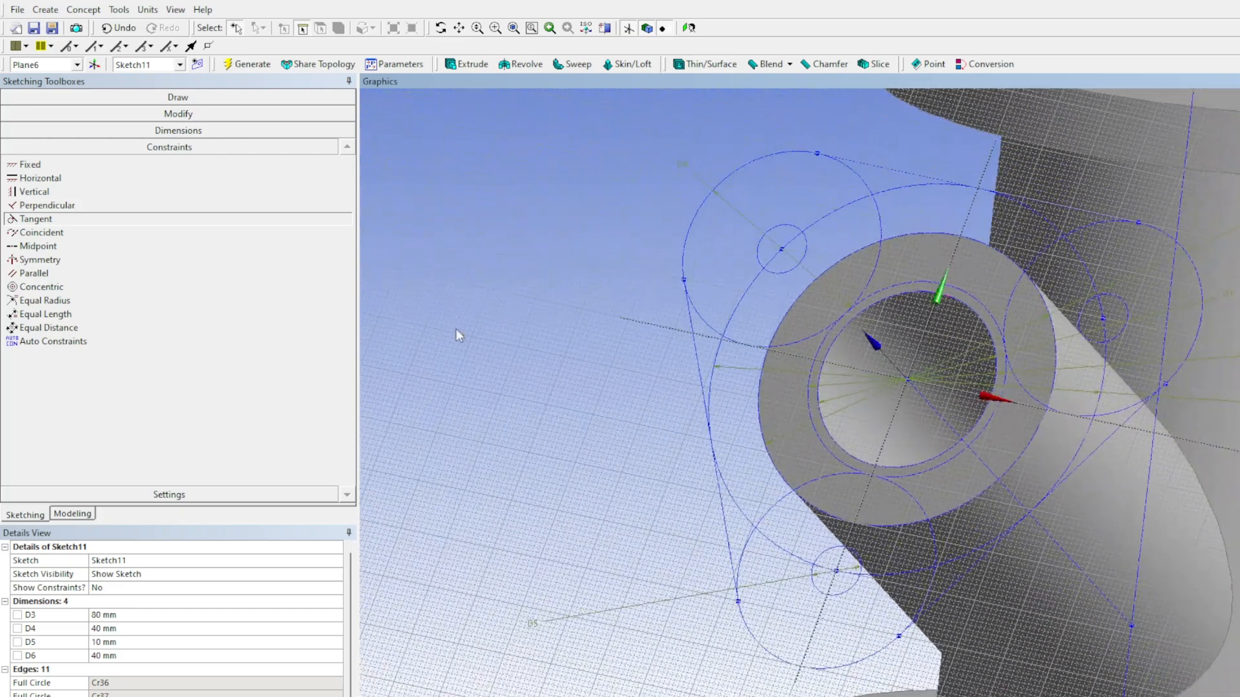
# Trim the upper part of the 80 mm circle and the upper-right large circle's arc just inside the top connecting line
pyautogui.click(171, 133)
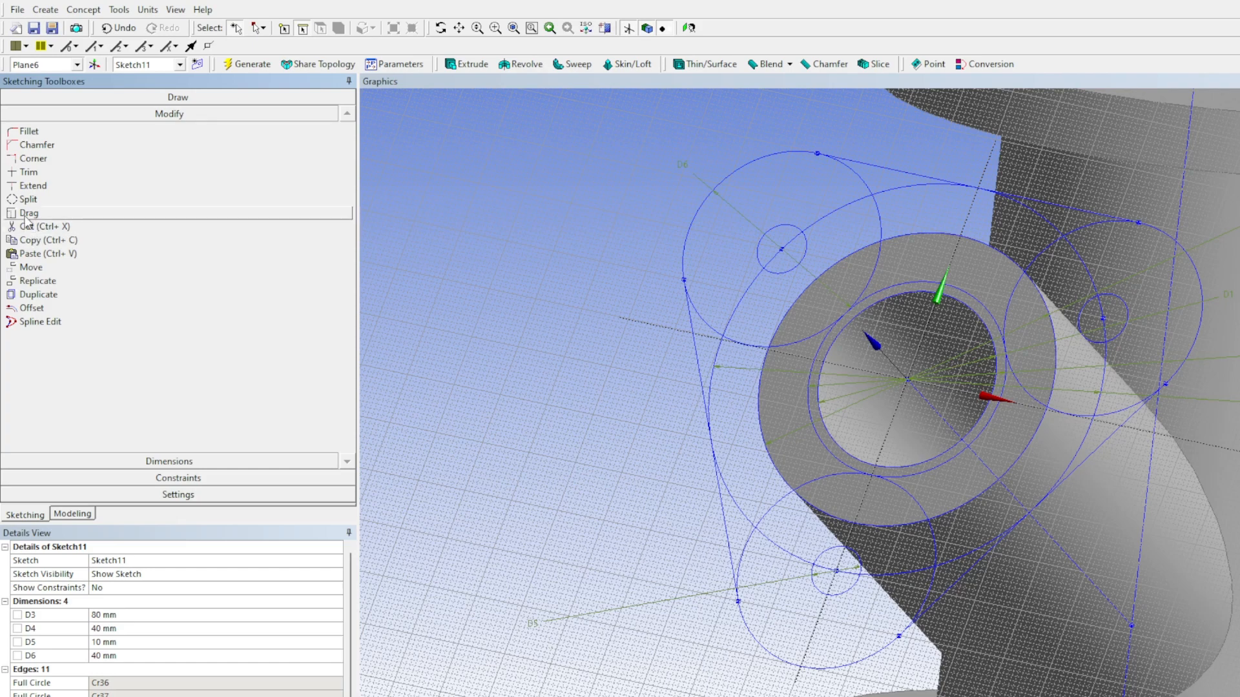
pyautogui.click(33, 172)
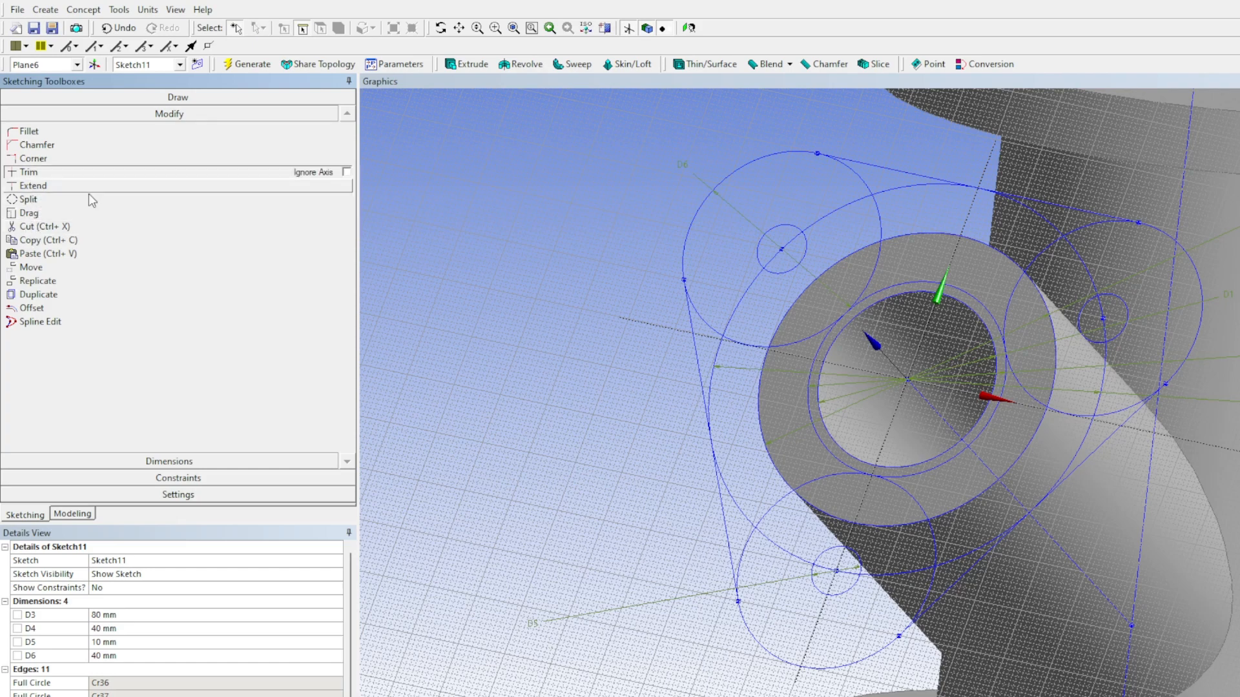
pyautogui.click(1084, 257)
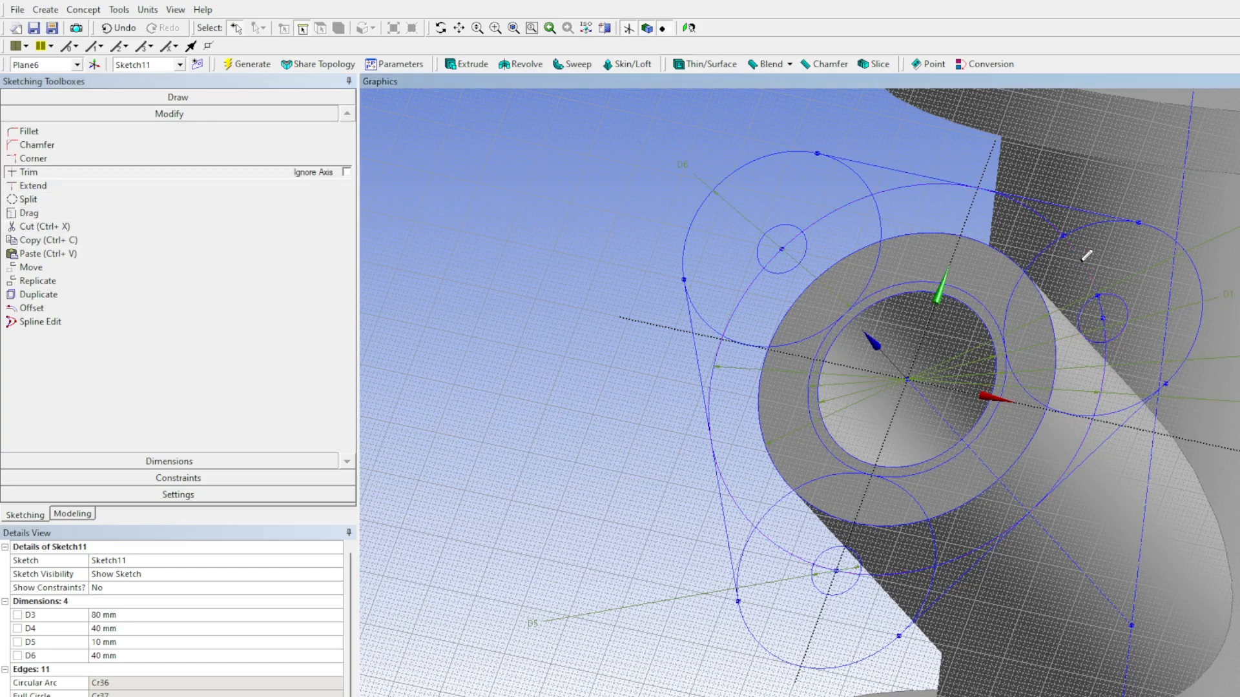
pyautogui.click(1059, 220)
pyautogui.click(930, 189)
pyautogui.click(831, 211)
pyautogui.click(870, 194)
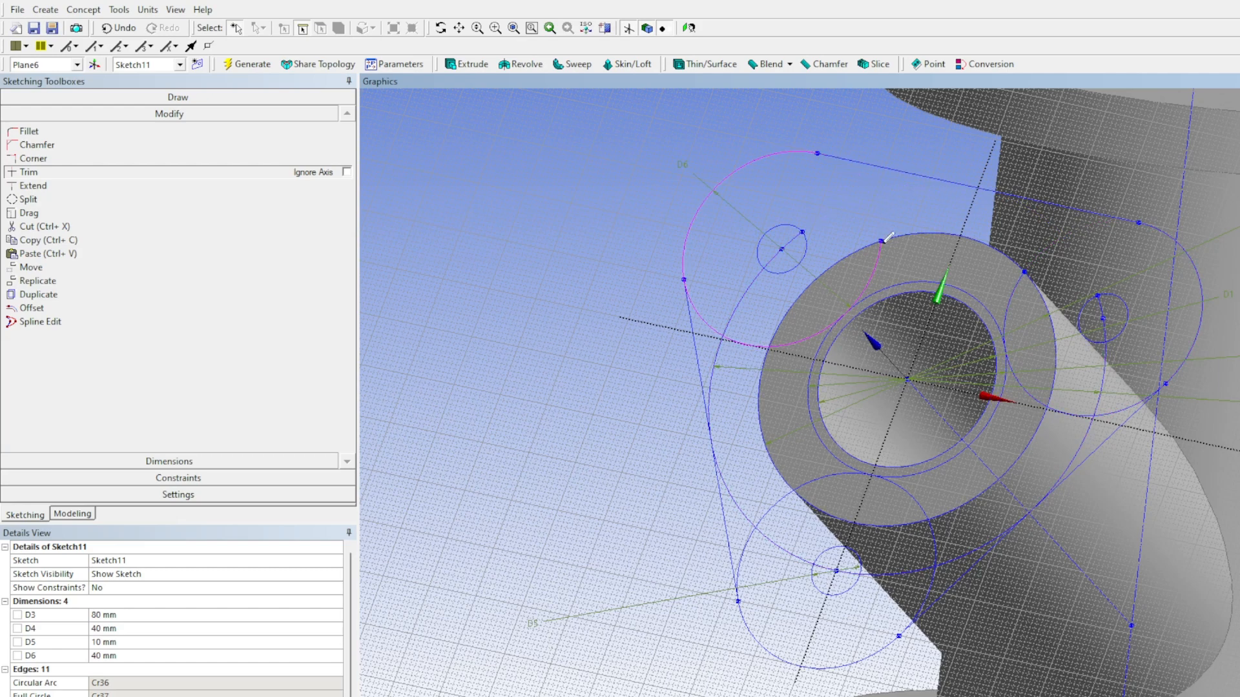
# Trim the inner arcs of the upper-left large circle and the part of the 80 mm circle crossing it
pyautogui.click(880, 257)
pyautogui.click(804, 332)
pyautogui.click(737, 341)
pyautogui.click(741, 299)
pyautogui.click(747, 342)
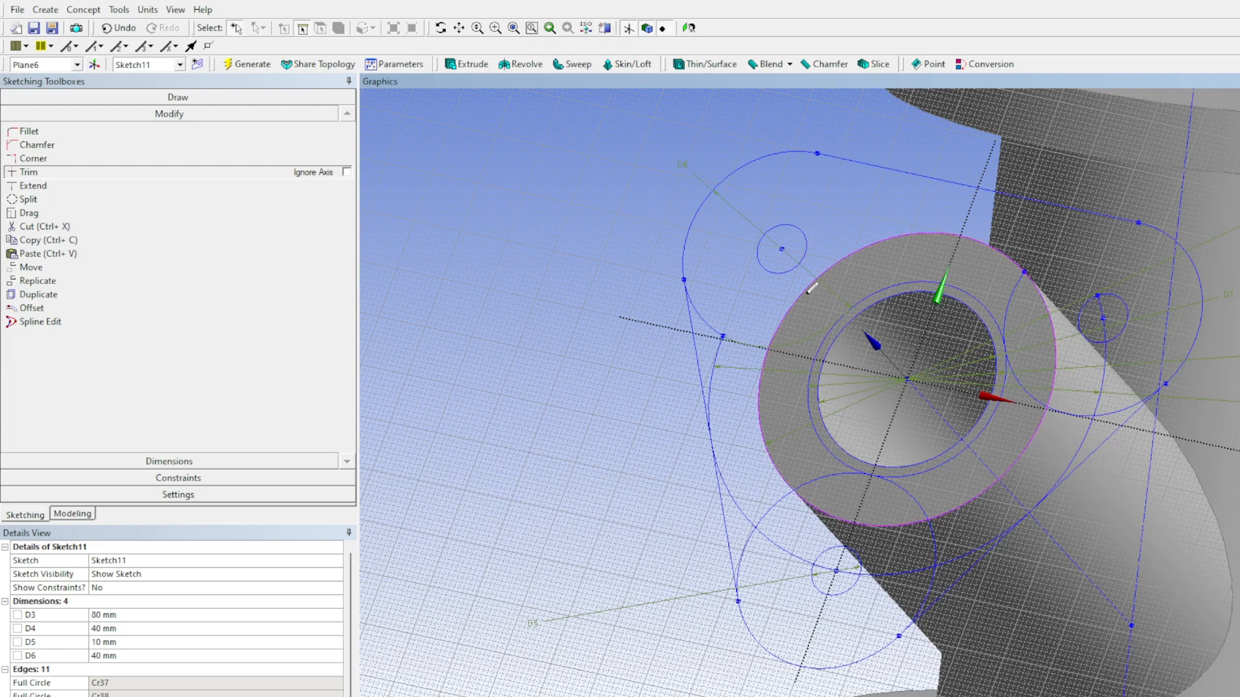
# Trim the inner arcs of the lowest and upper-right large circles and the 80 mm circle's arc between them
pyautogui.click(724, 341)
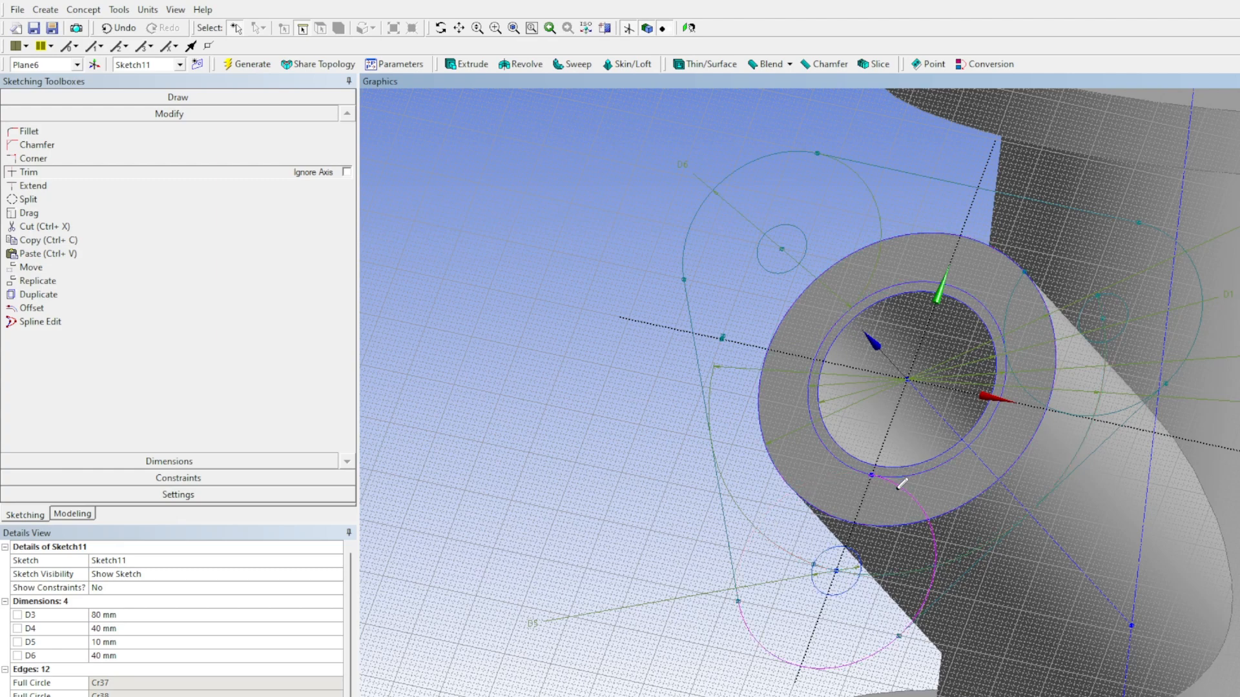
pyautogui.click(931, 564)
pyautogui.click(1079, 448)
pyautogui.click(1105, 379)
pyautogui.click(1014, 294)
# Trim away the 80 mm circle's remaining arc beside the left connecting line and the short leftover piece near the horizontal axis
pyautogui.scroll(5, 1097, 411)
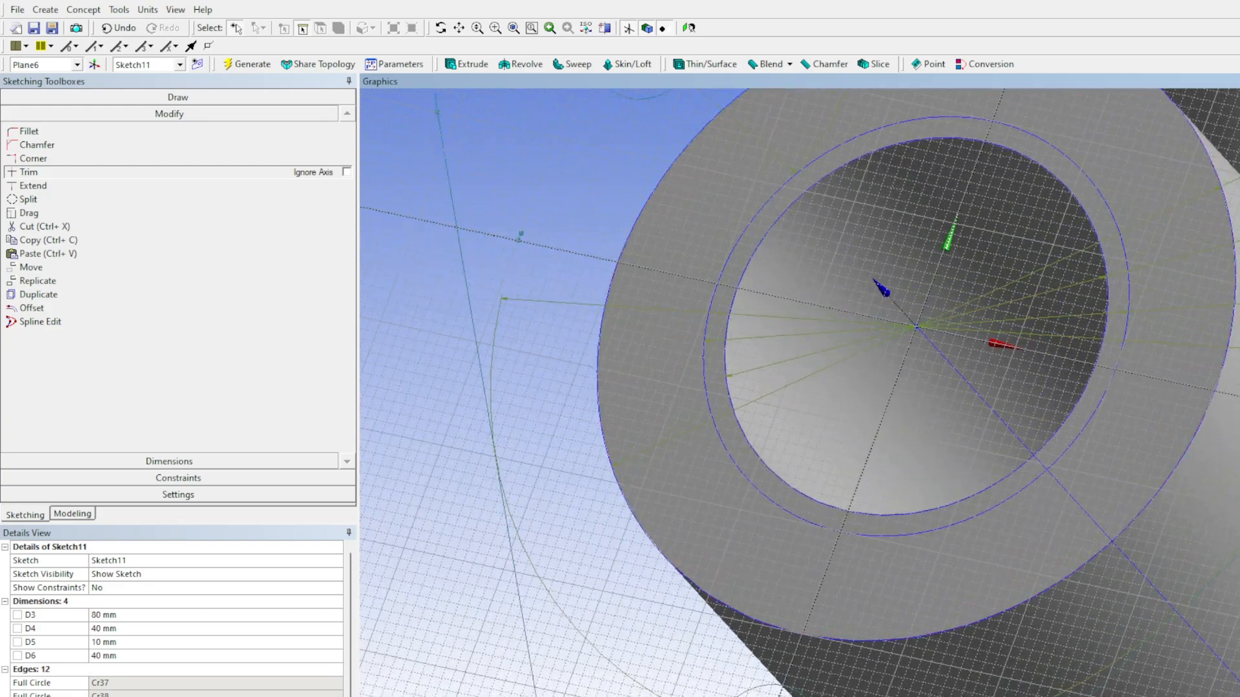
pyautogui.keyDown('ctrl'); pyautogui.moveTo(1097, 411); pyautogui.dragTo(1061, 416, button='middle'); pyautogui.keyUp('ctrl')
pyautogui.click(436, 327)
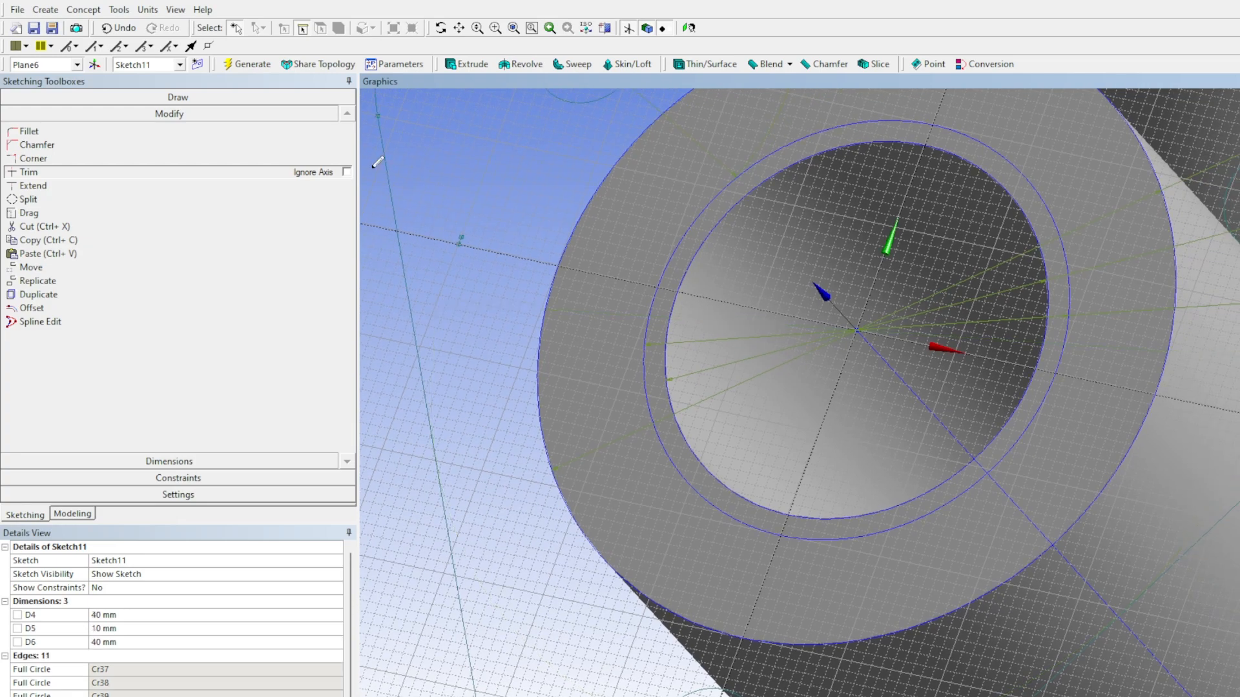
pyautogui.click(460, 240)
pyautogui.scroll(-5, 553, 328)
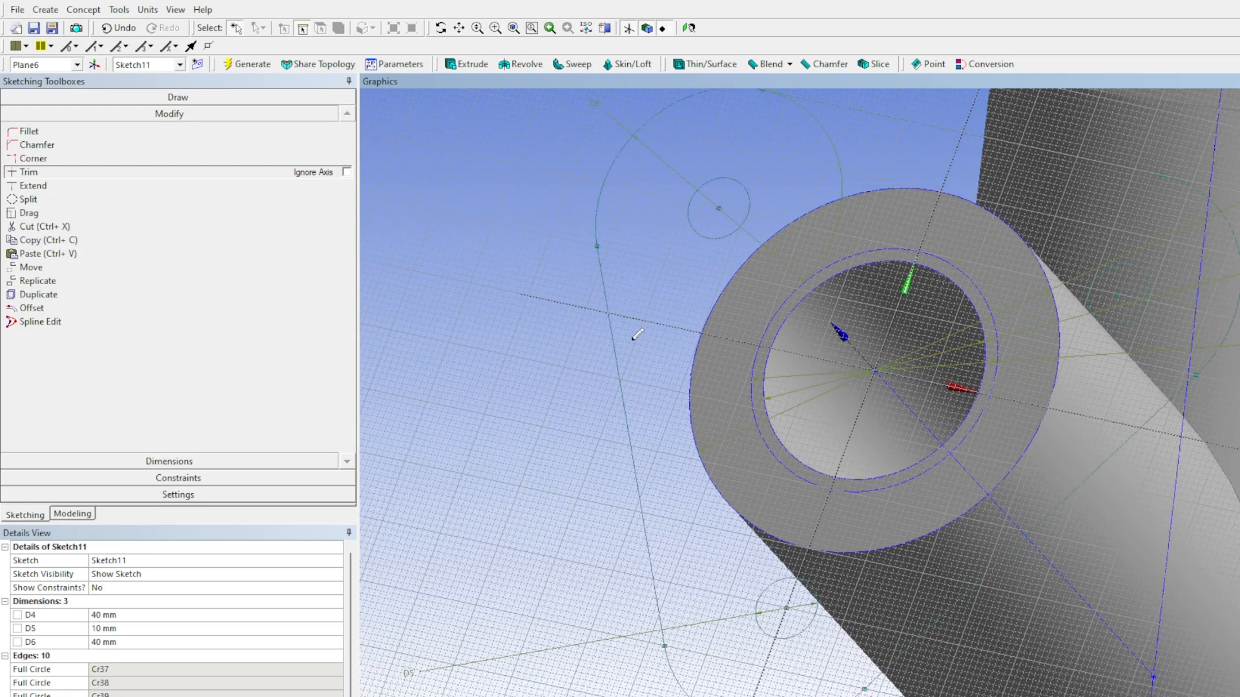
# Extrude the three-lobed flange sketch Sketch11 by 12 mm as added material and generate it
pyautogui.keyDown('ctrl'); pyautogui.moveTo(1019, 304); pyautogui.dragTo(936, 216, button='middle'); pyautogui.keyUp('ctrl')
pyautogui.click(251, 66)
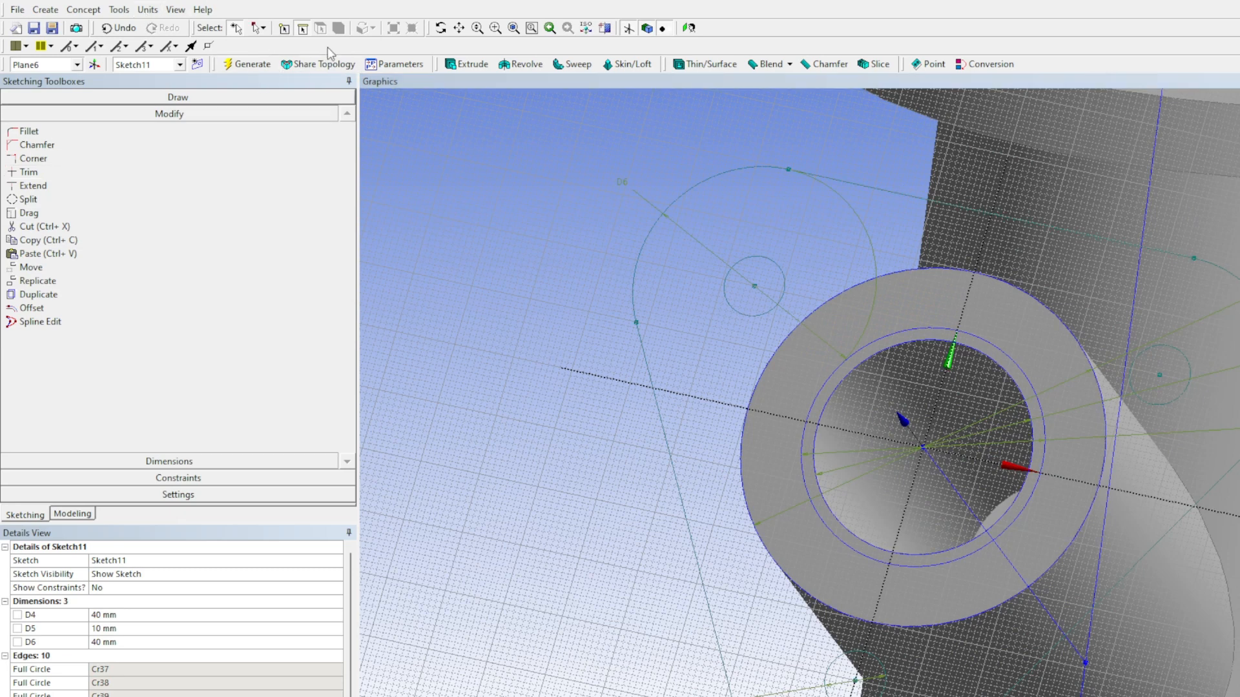
pyautogui.click(466, 64)
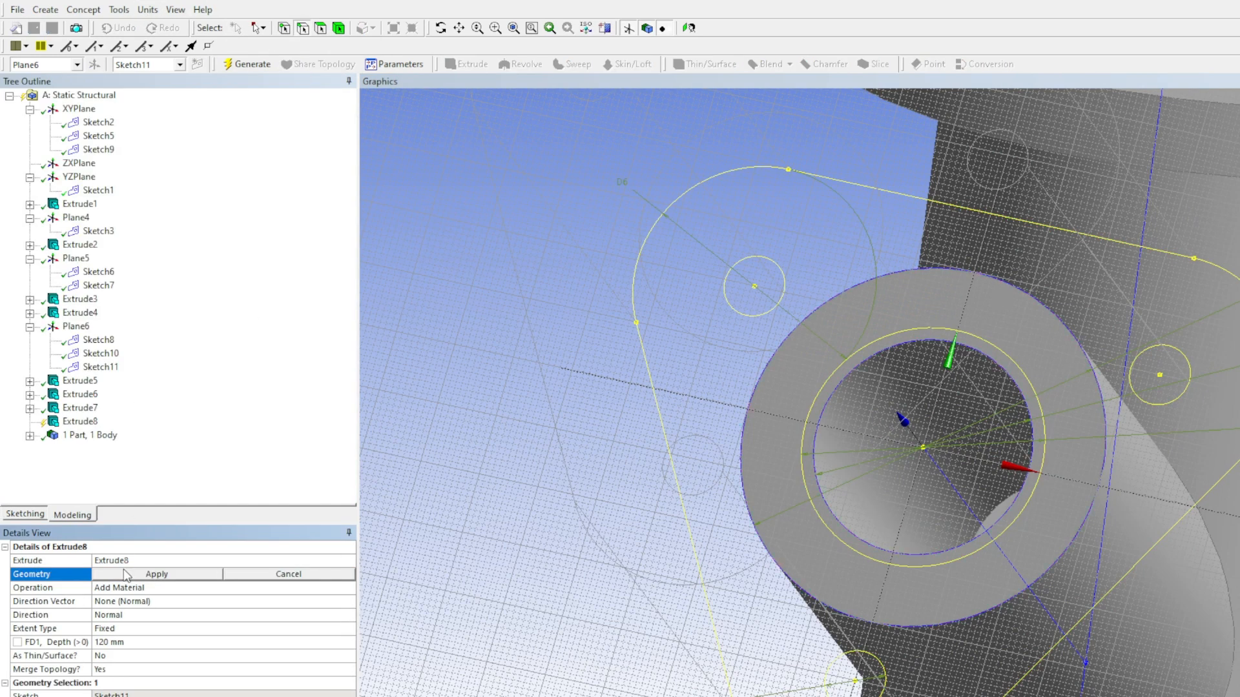
pyautogui.click(117, 642)
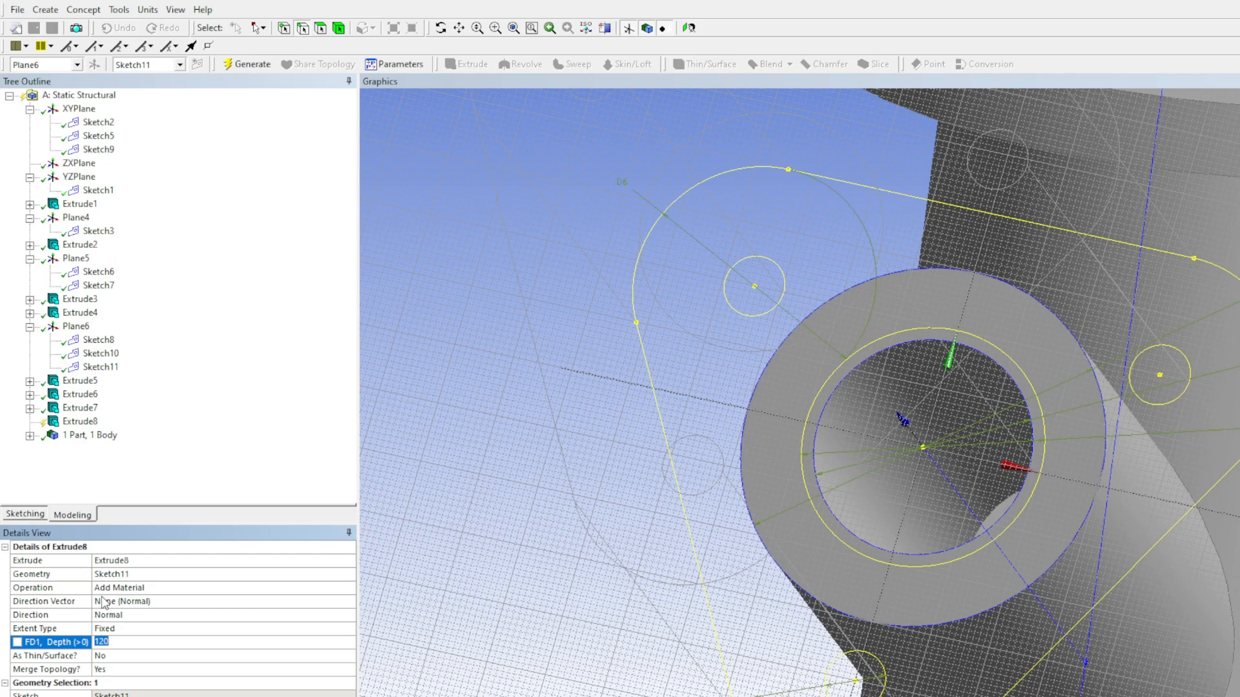
pyautogui.write('12')
pyautogui.press('Return')
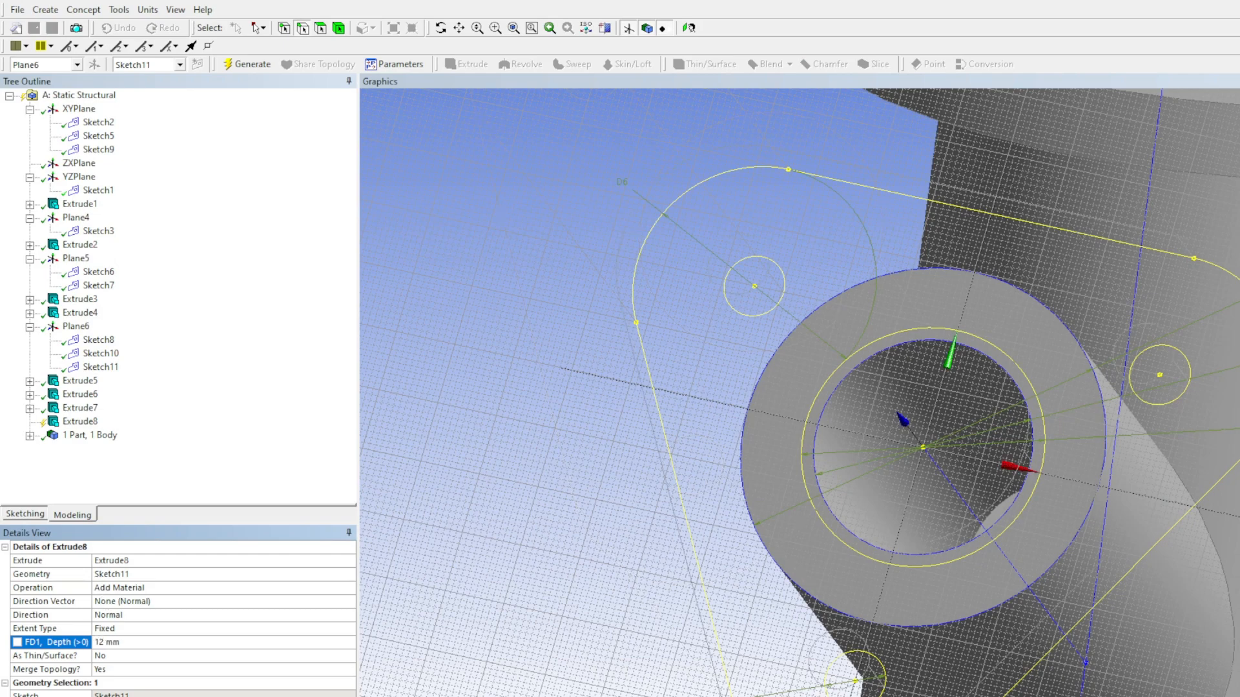
pyautogui.moveTo(595, 476); pyautogui.dragTo(776, 349, button='middle')
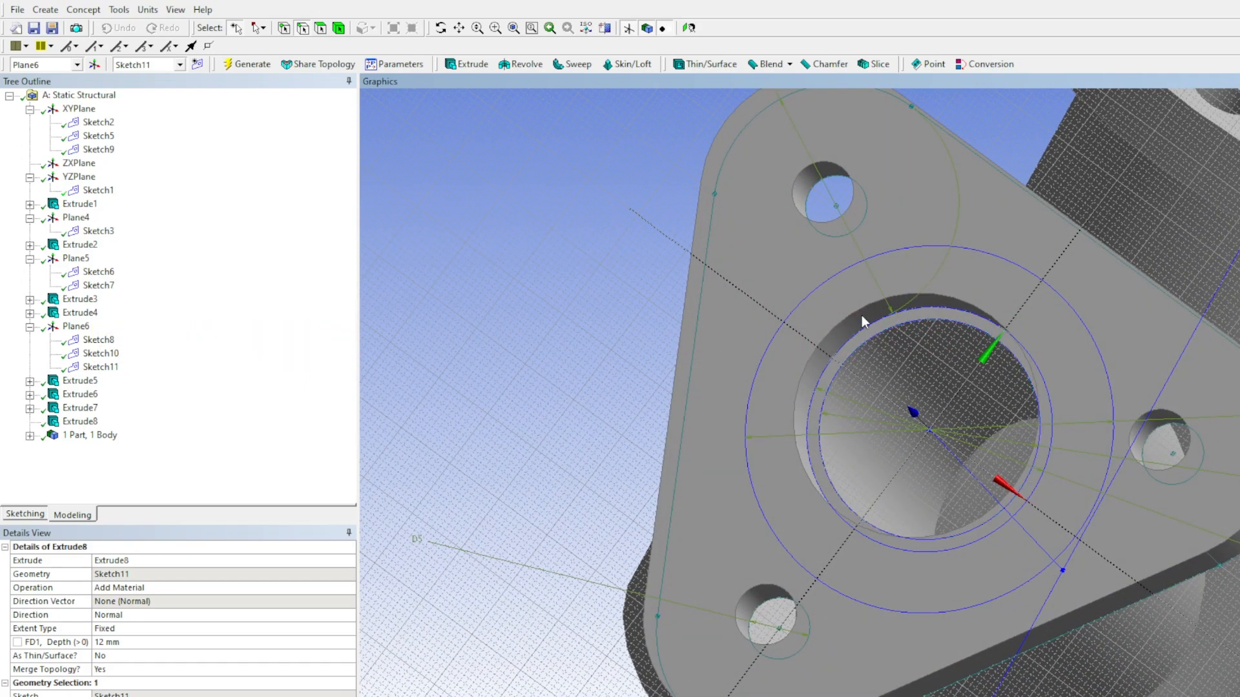
pyautogui.moveTo(863, 335); pyautogui.dragTo(827, 321, button='middle')
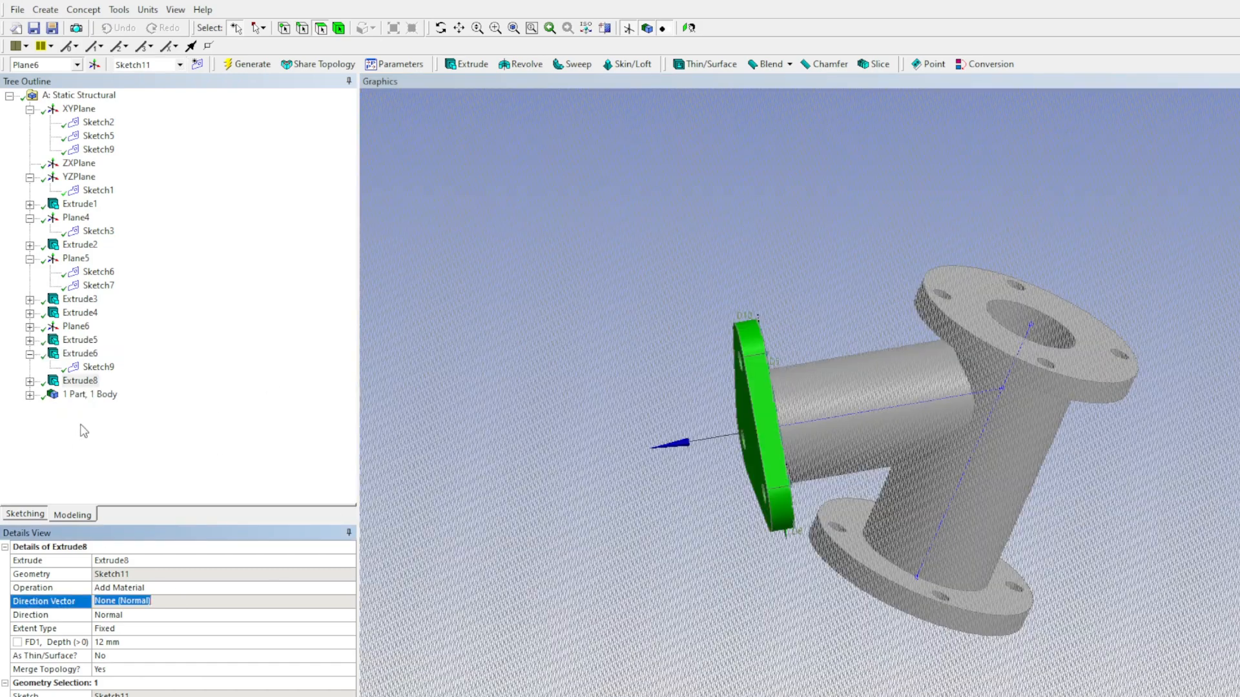
# Edit the three-lobed flange extrusion so its direction vector follows the branch centreline toward the main pipe, and regenerate the model
pyautogui.click(81, 381)
pyautogui.click(157, 574)
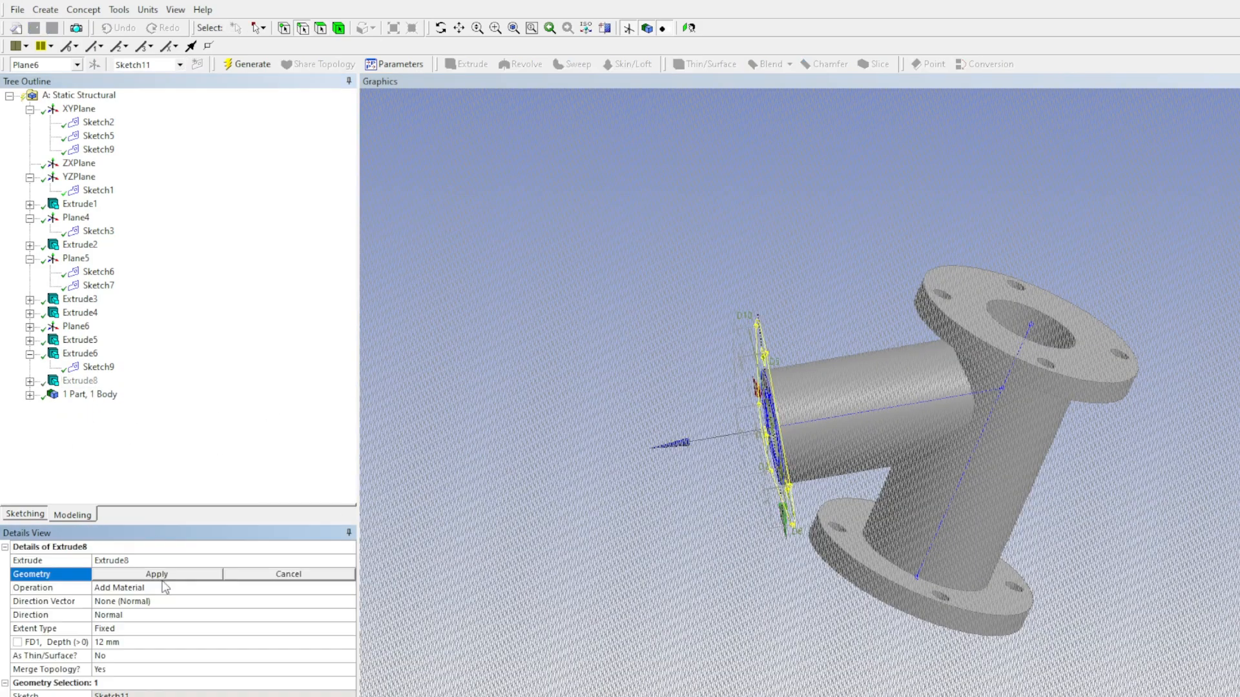
pyautogui.moveTo(436, 609)
pyautogui.mouseDown(button='middle')
pyautogui.moveTo(548, 564)
pyautogui.moveTo(575, 579)
pyautogui.moveTo(603, 545)
pyautogui.moveTo(666, 541)
pyautogui.moveTo(578, 555)
pyautogui.moveTo(581, 566)
pyautogui.moveTo(611, 559)
pyautogui.mouseUp(button='middle')
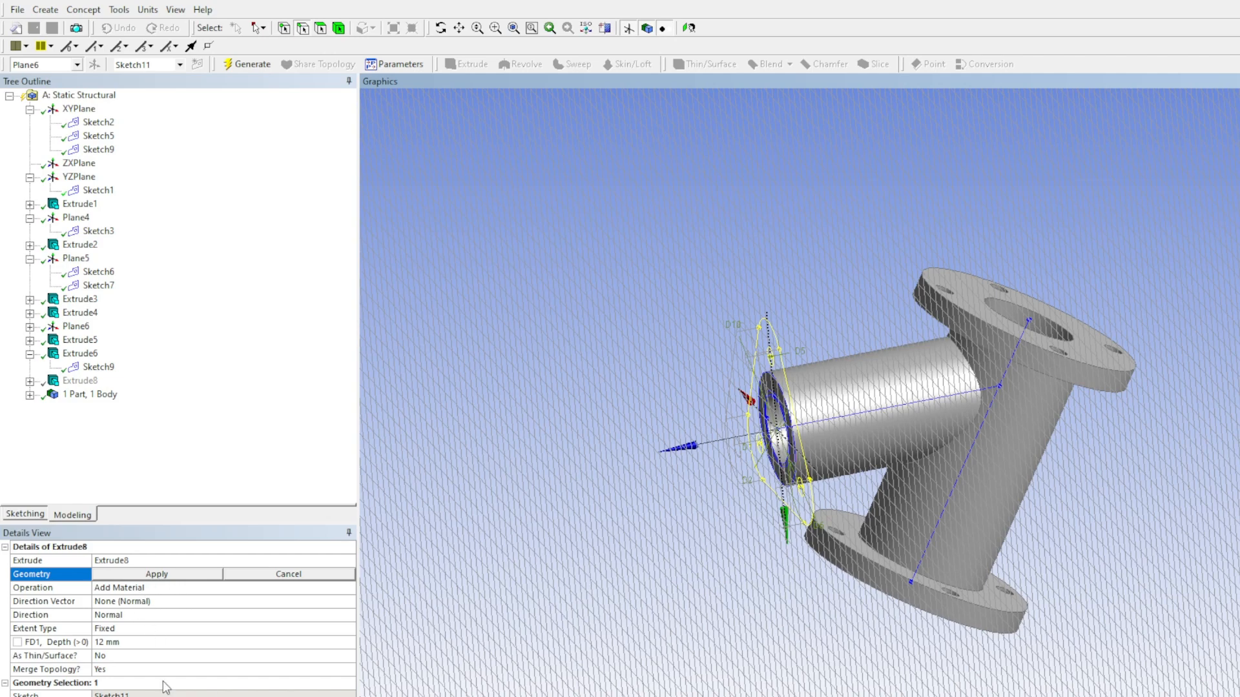
pyautogui.click(115, 604)
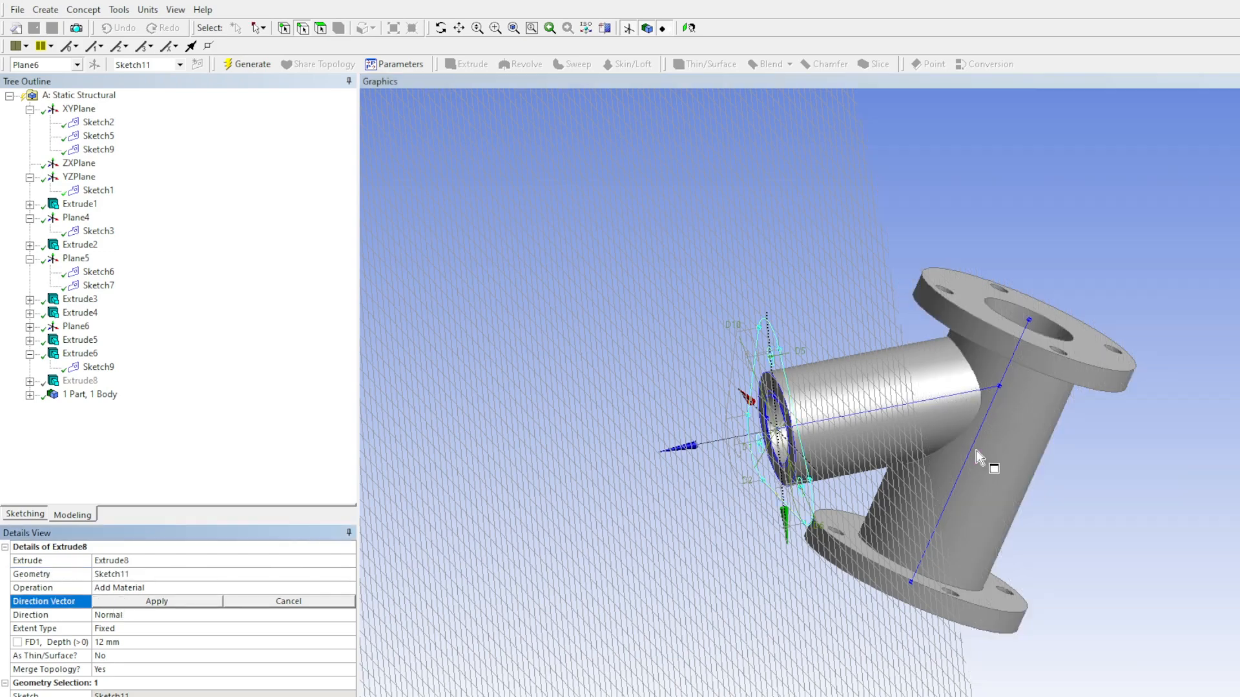
pyautogui.click(847, 421)
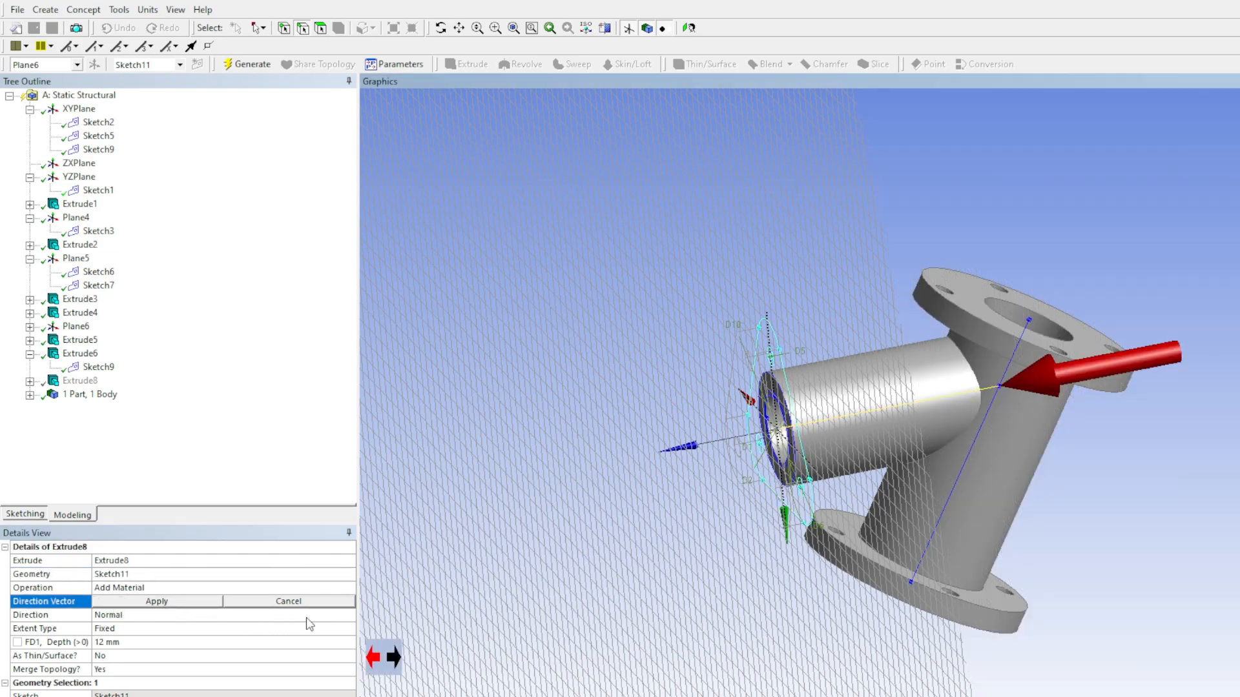
pyautogui.click(394, 657)
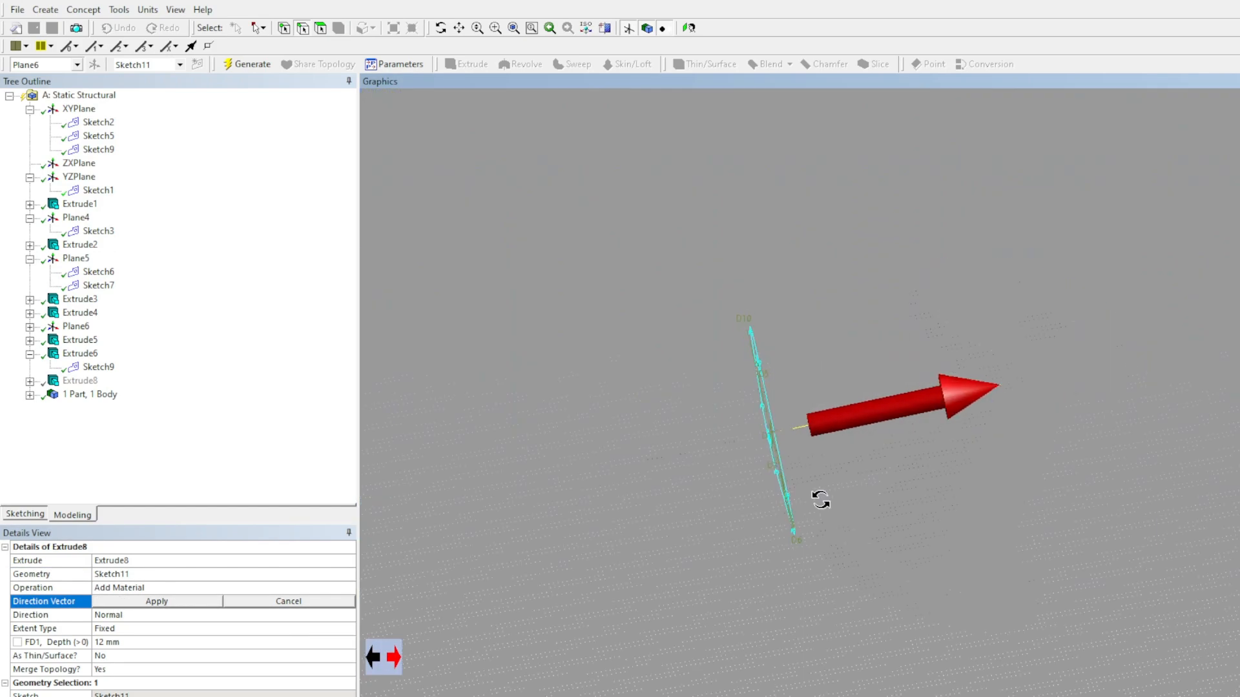
pyautogui.click(196, 606)
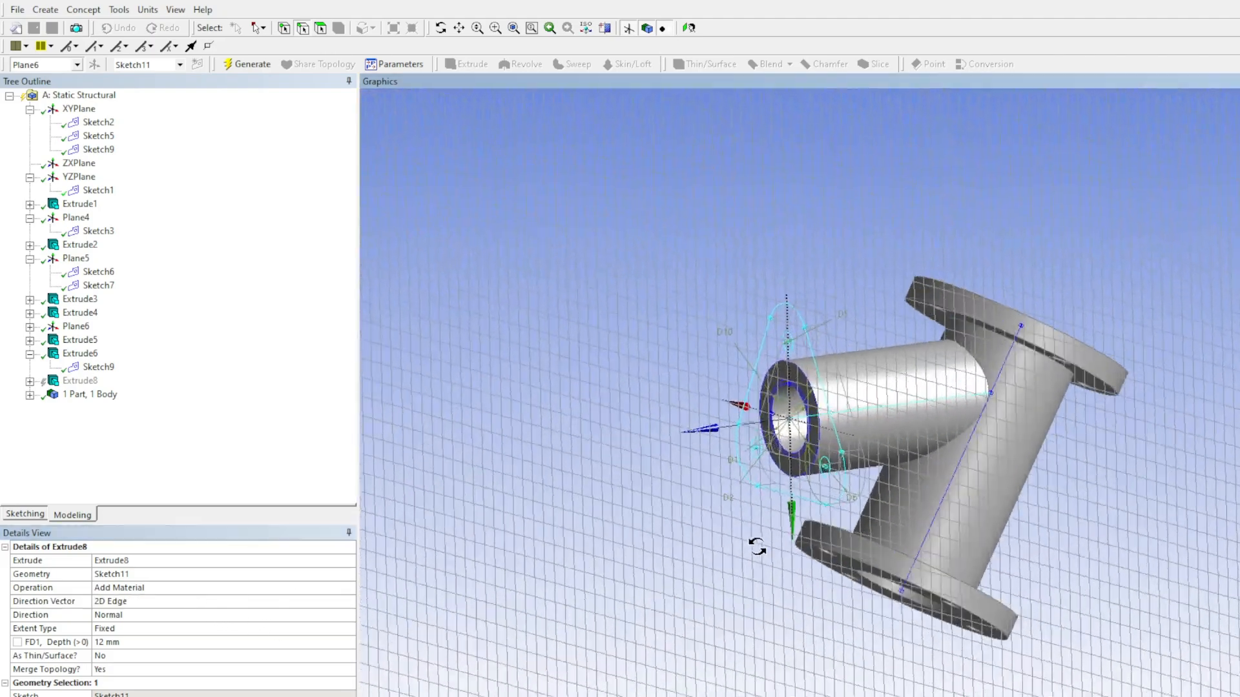
pyautogui.click(251, 64)
pyautogui.moveTo(409, 243); pyautogui.dragTo(749, 421, button='middle')
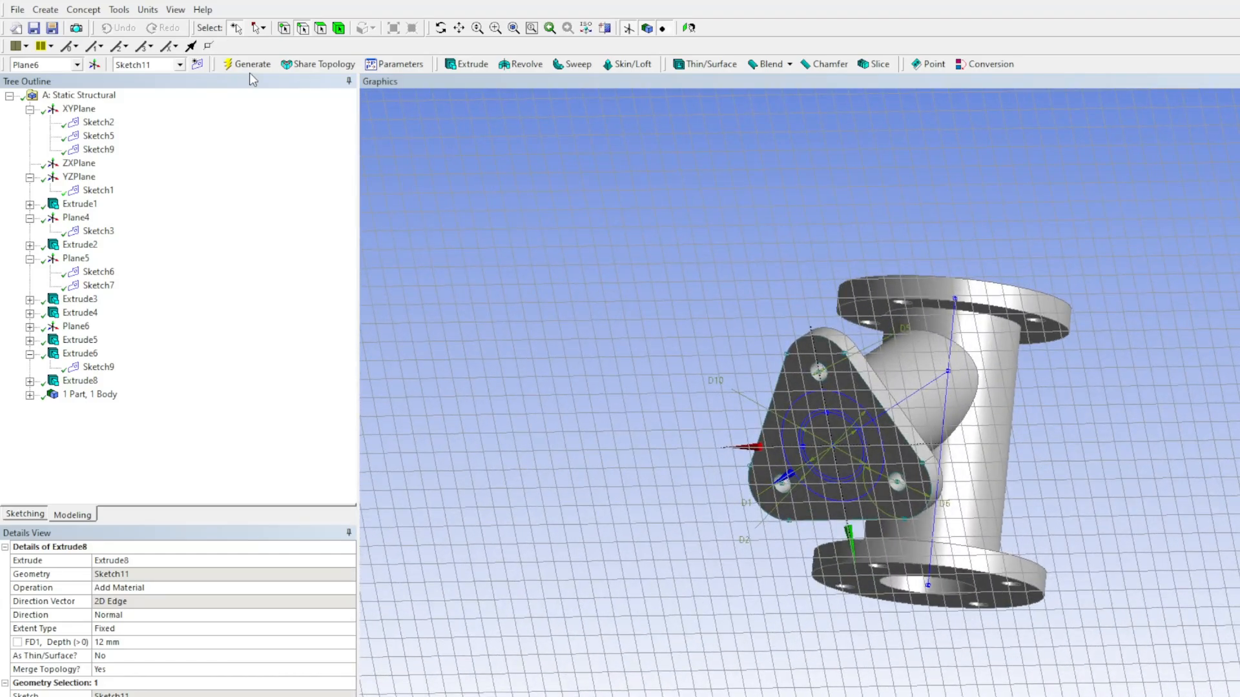
# Create a new sketch on Plane6, the plane of the three-lobed flange
pyautogui.click(74, 384)
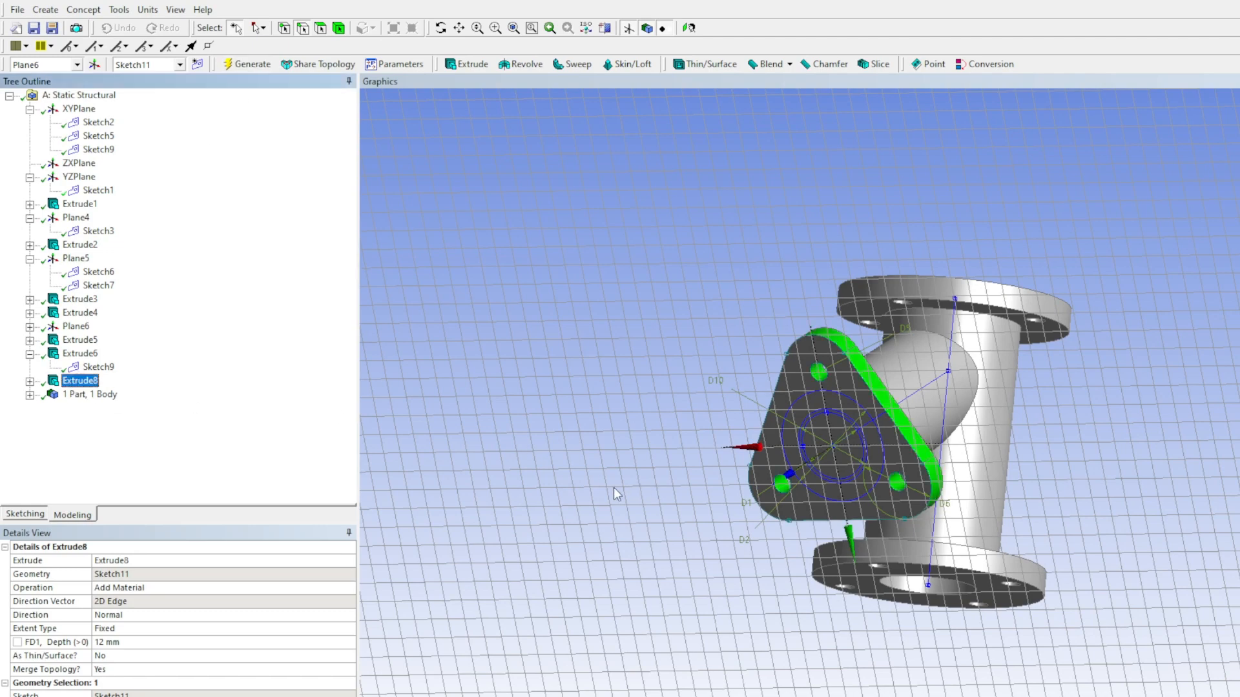
pyautogui.click(635, 493)
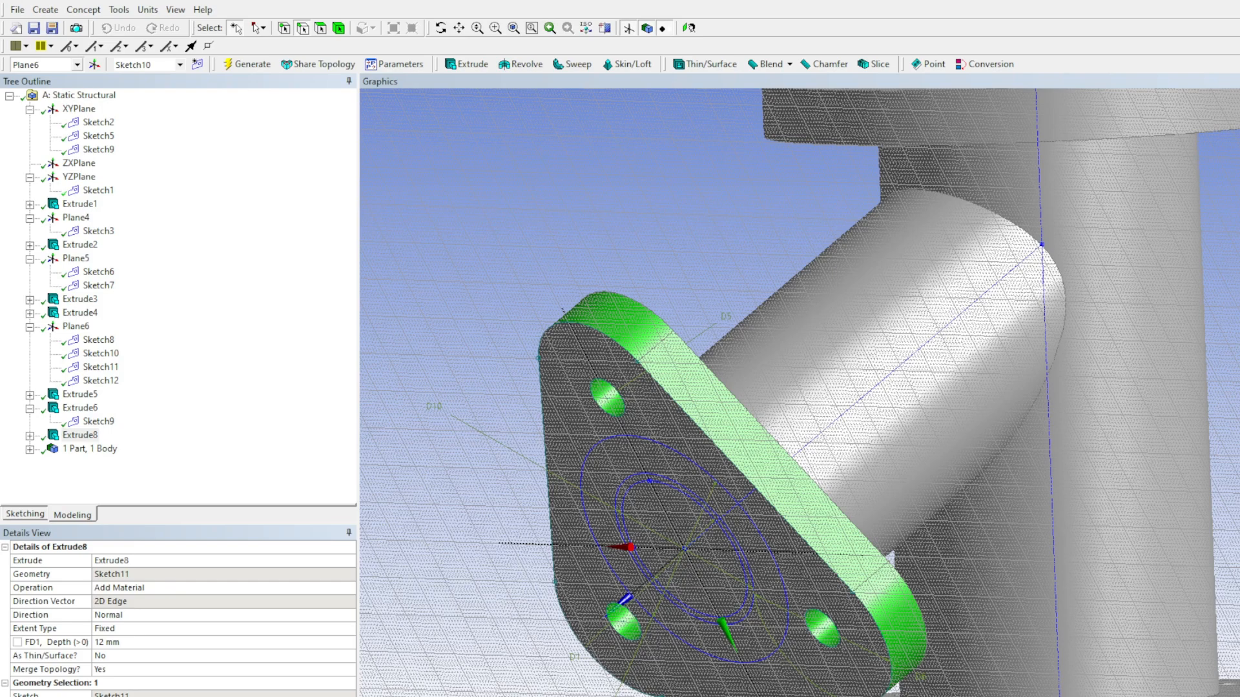
pyautogui.moveTo(640, 520); pyautogui.dragTo(664, 482, button='middle')
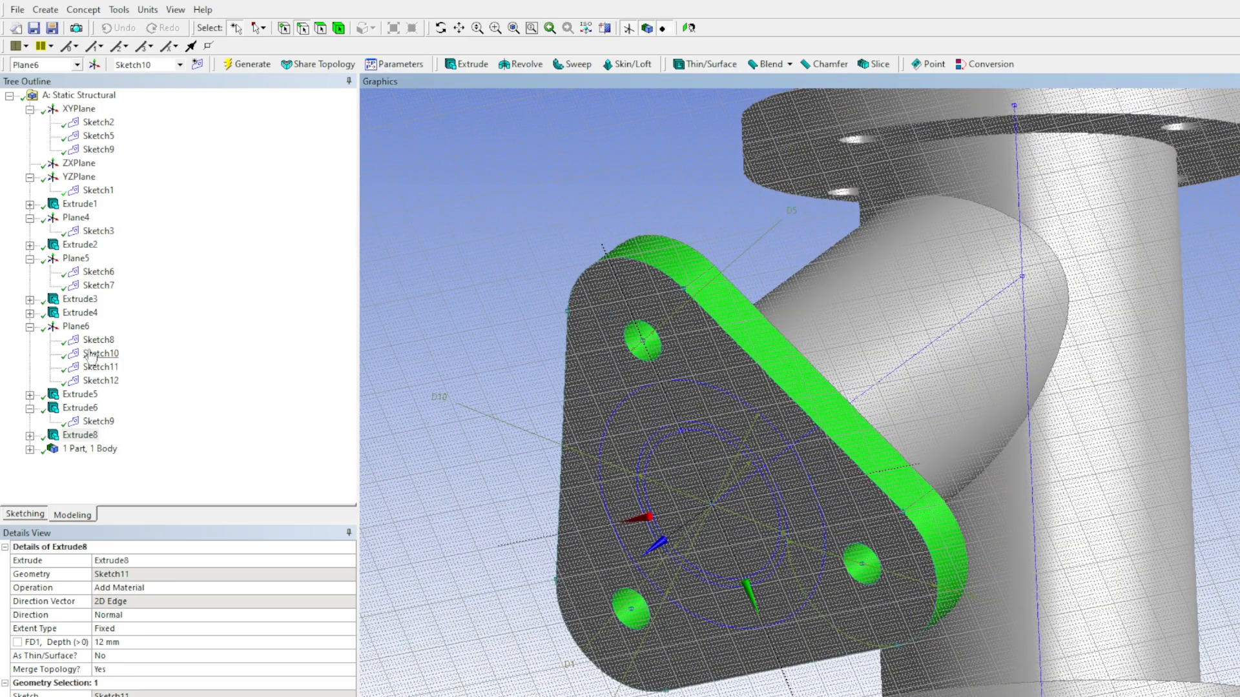
pyautogui.click(76, 326)
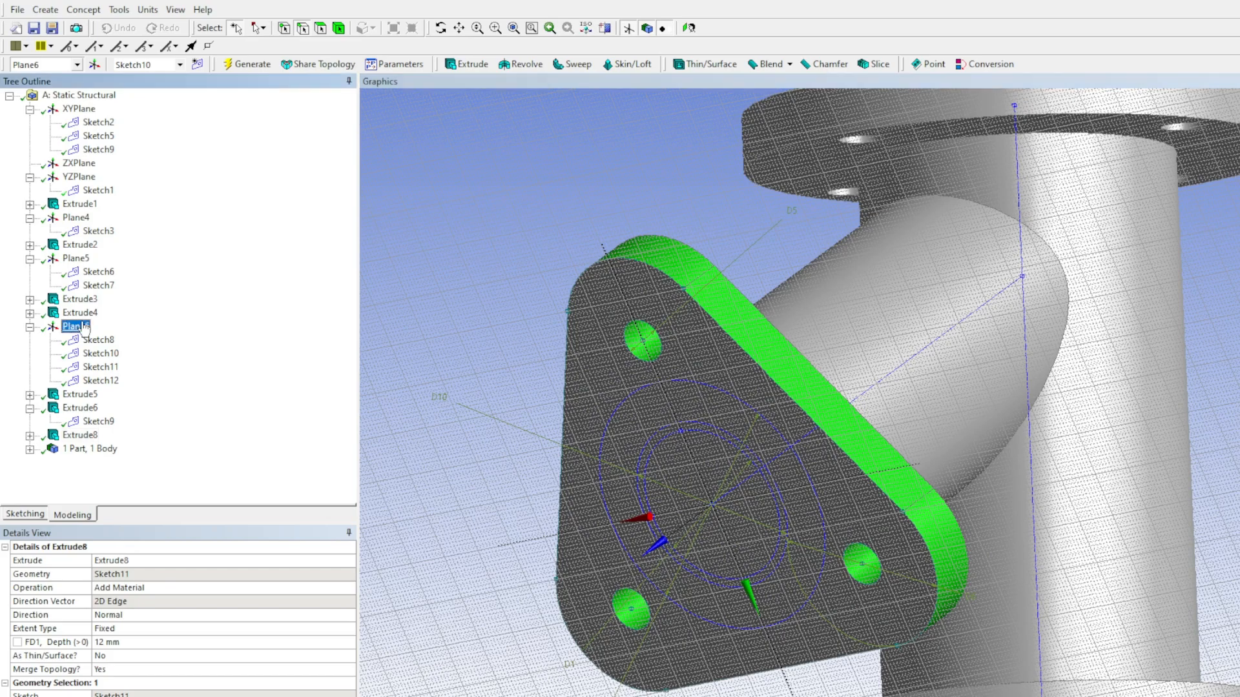
pyautogui.click(96, 380)
pyautogui.moveTo(681, 536)
pyautogui.mouseDown(button='middle')
pyautogui.moveTo(776, 501)
pyautogui.moveTo(716, 509)
pyautogui.mouseUp(button='middle')
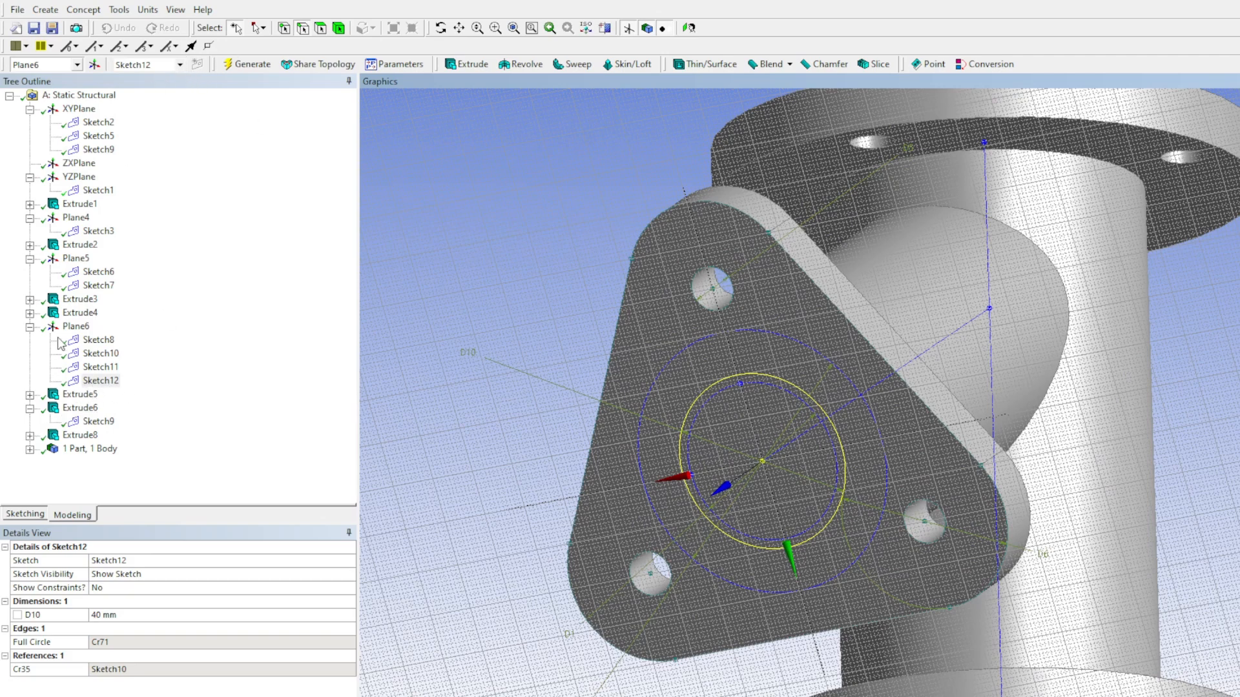
pyautogui.click(76, 326)
pyautogui.click(197, 64)
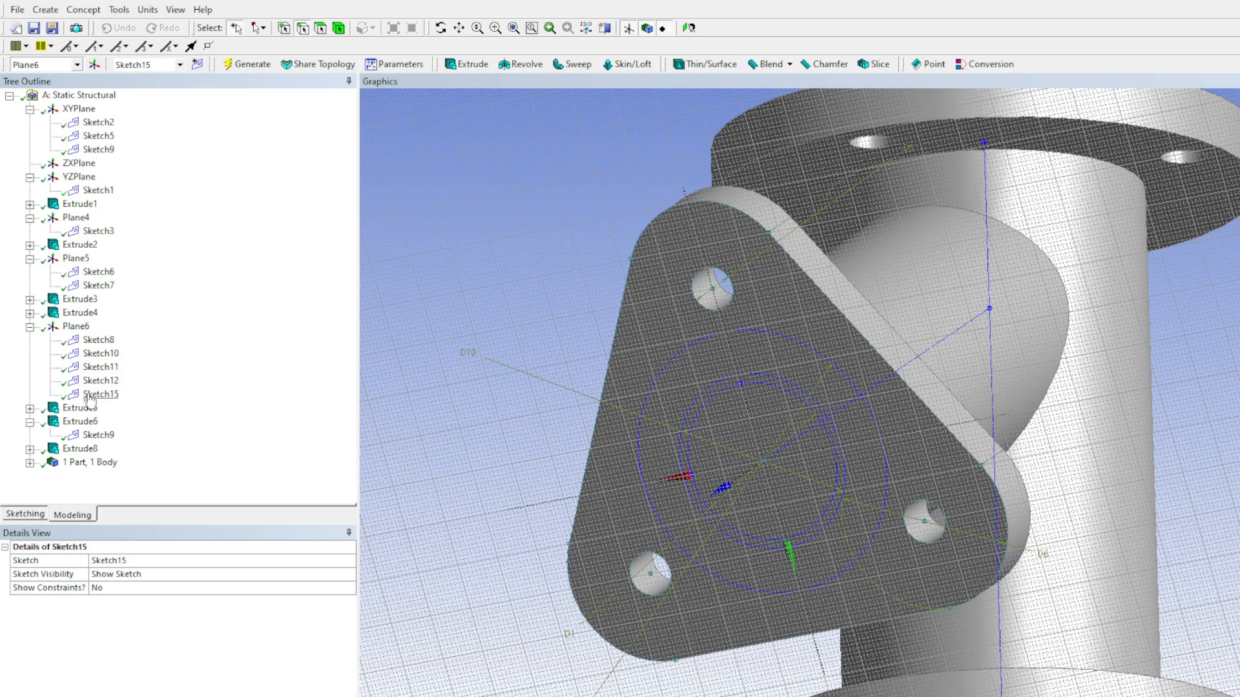
# Draw a circle centred on the sketch origin with its edge snapped to the innermost reference circle of the branch bore
pyautogui.click(25, 516)
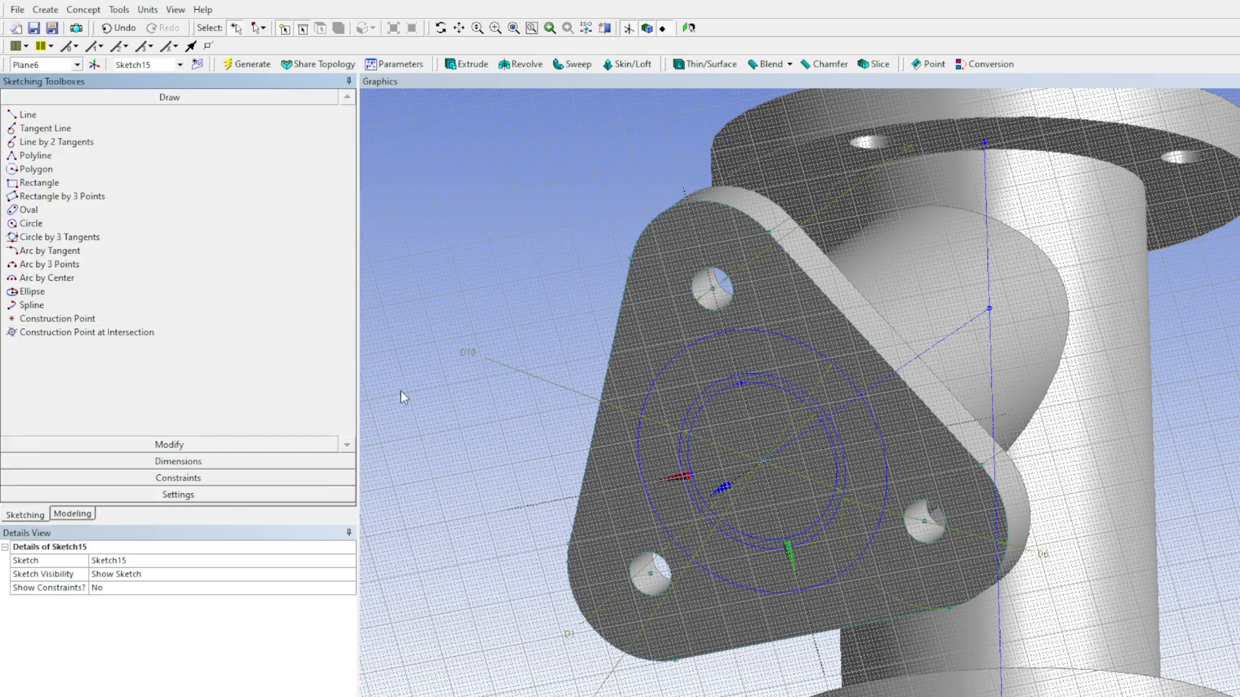
pyautogui.click(35, 223)
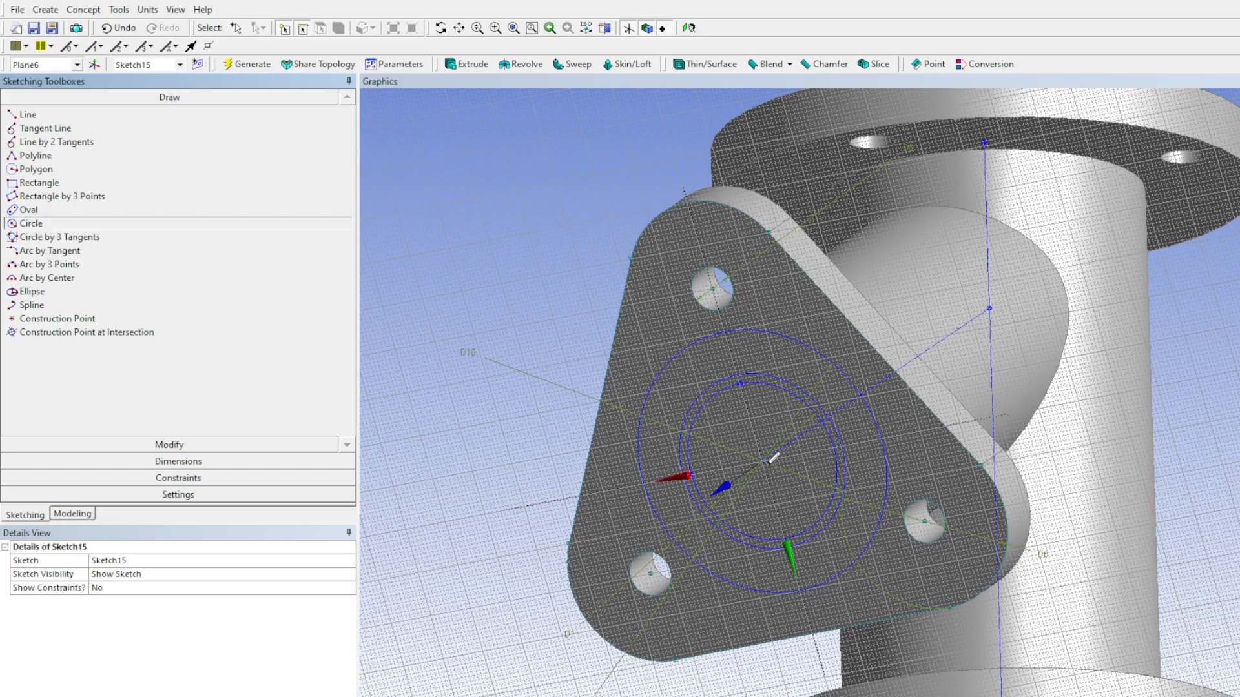
pyautogui.click(689, 28)
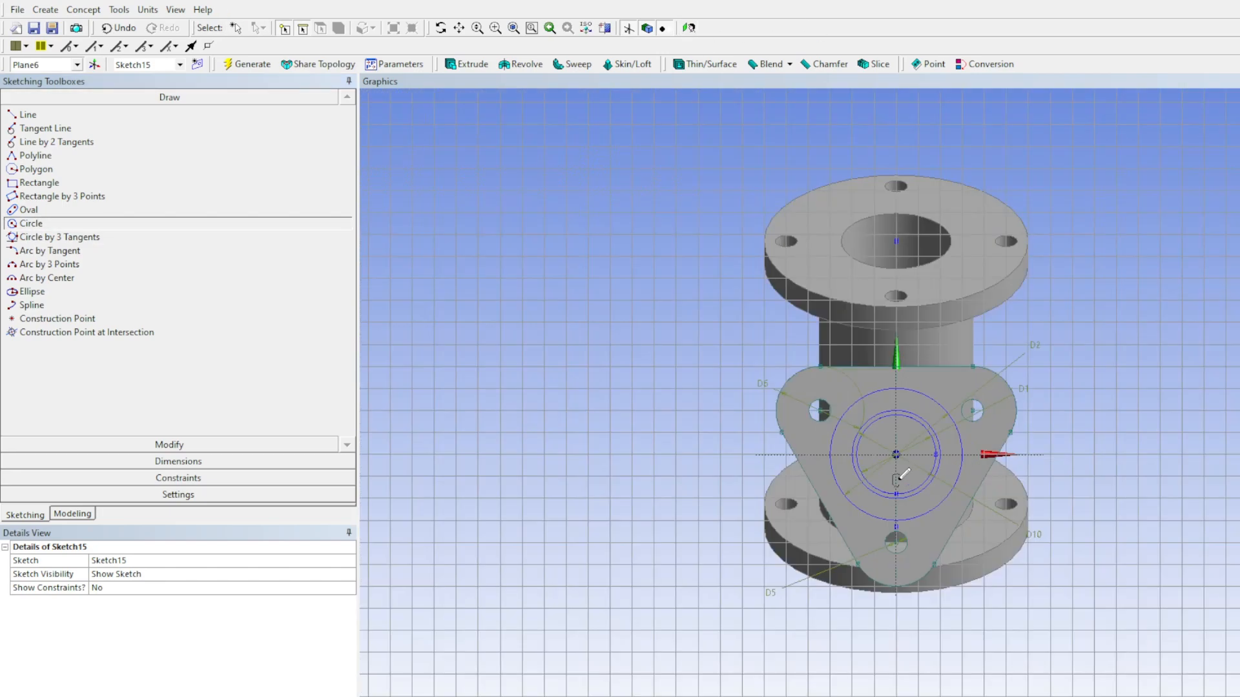
pyautogui.click(896, 455)
pyautogui.scroll(5, 901, 452)
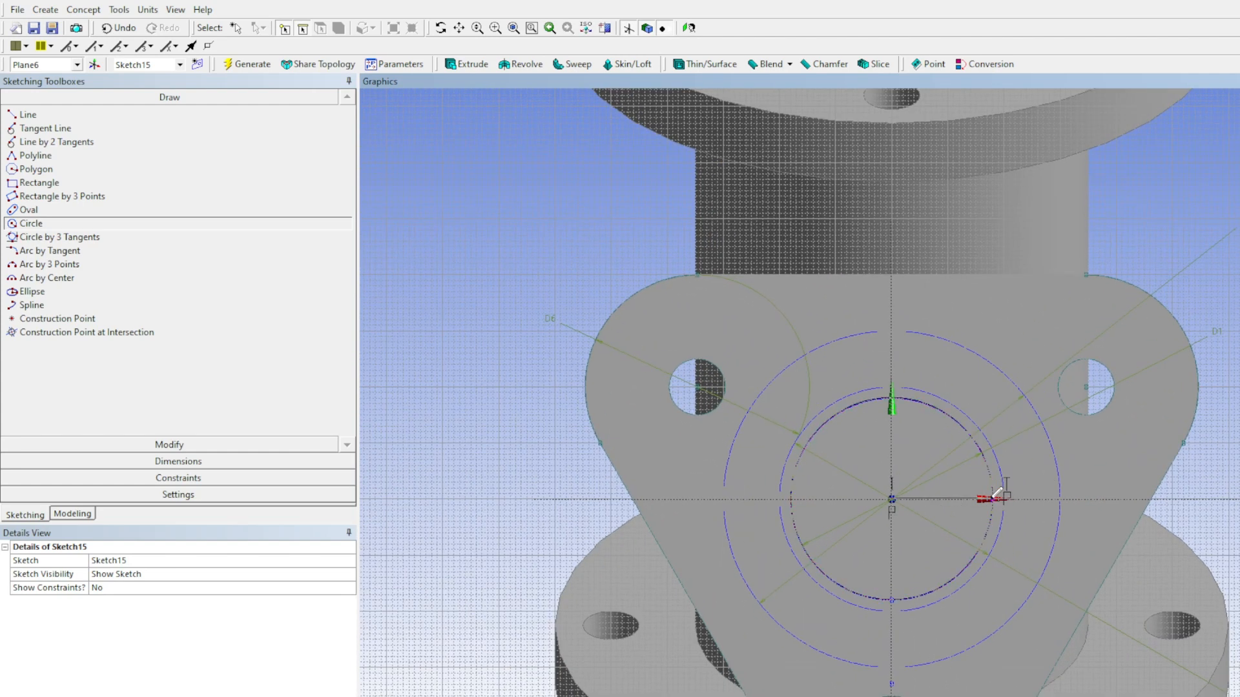
pyautogui.click(998, 497)
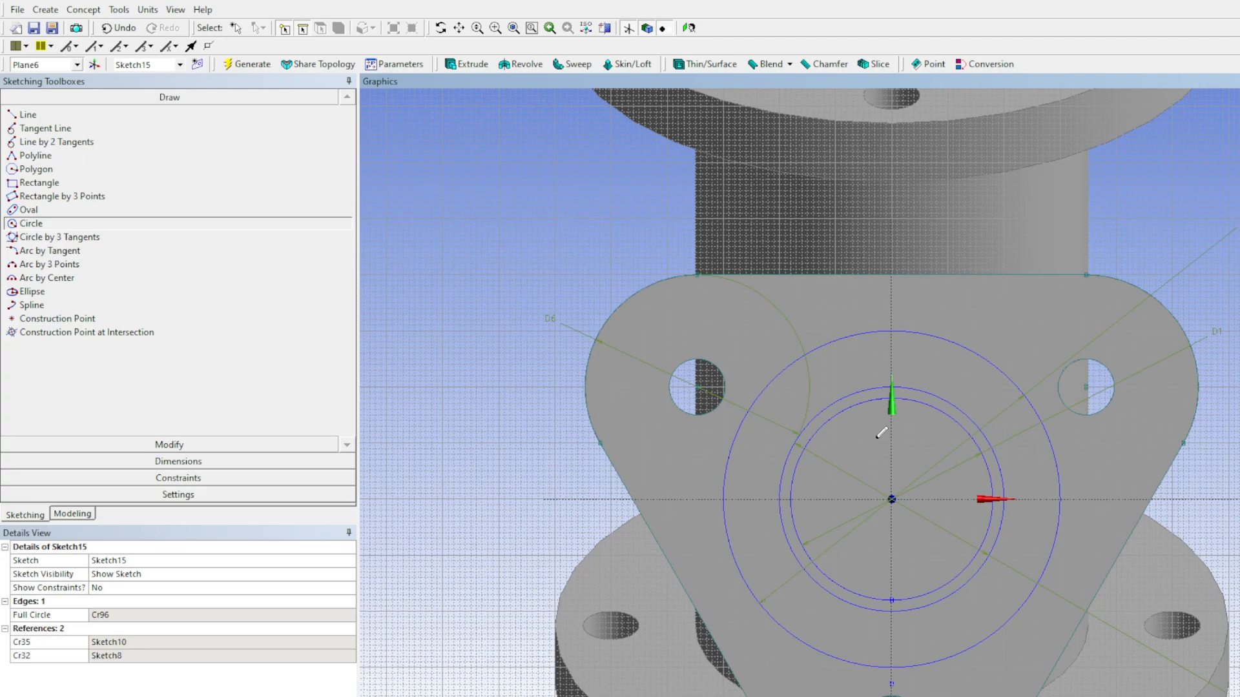
# Extrude the bore circle sketch Sketch15 with the operation set to Cut Material
pyautogui.click(460, 64)
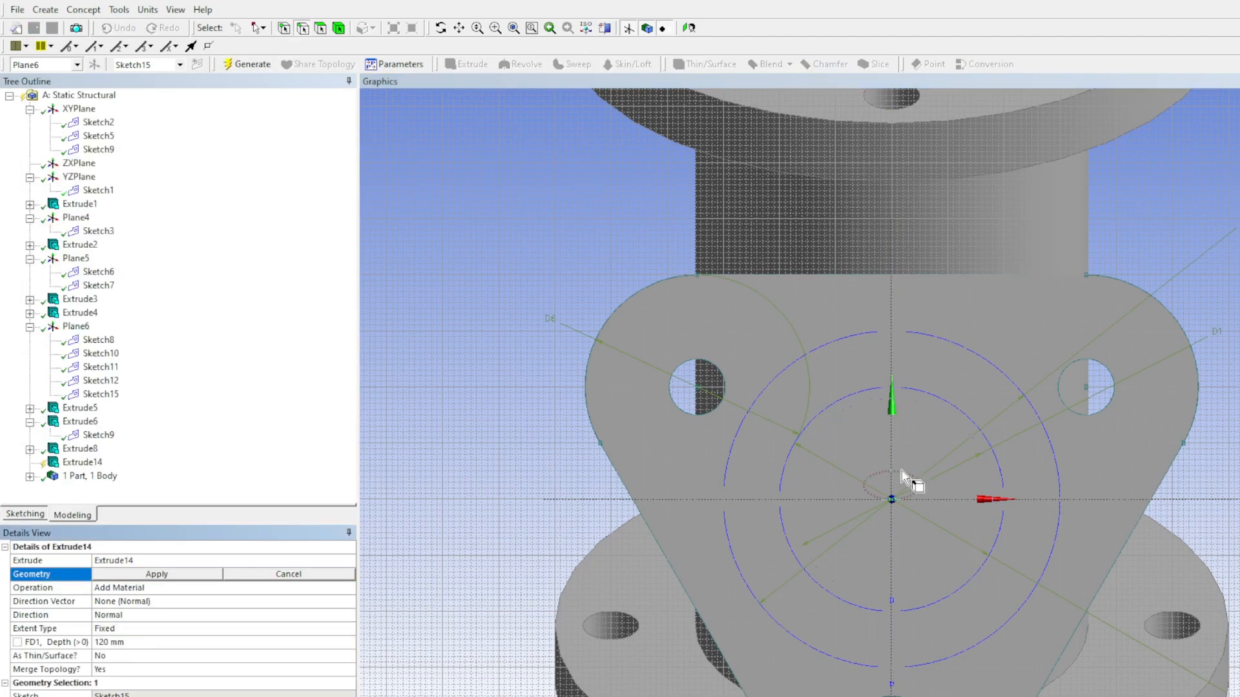
pyautogui.click(169, 578)
pyautogui.moveTo(853, 497)
pyautogui.mouseDown(button='middle')
pyautogui.moveTo(619, 581)
pyautogui.moveTo(670, 556)
pyautogui.mouseUp(button='middle')
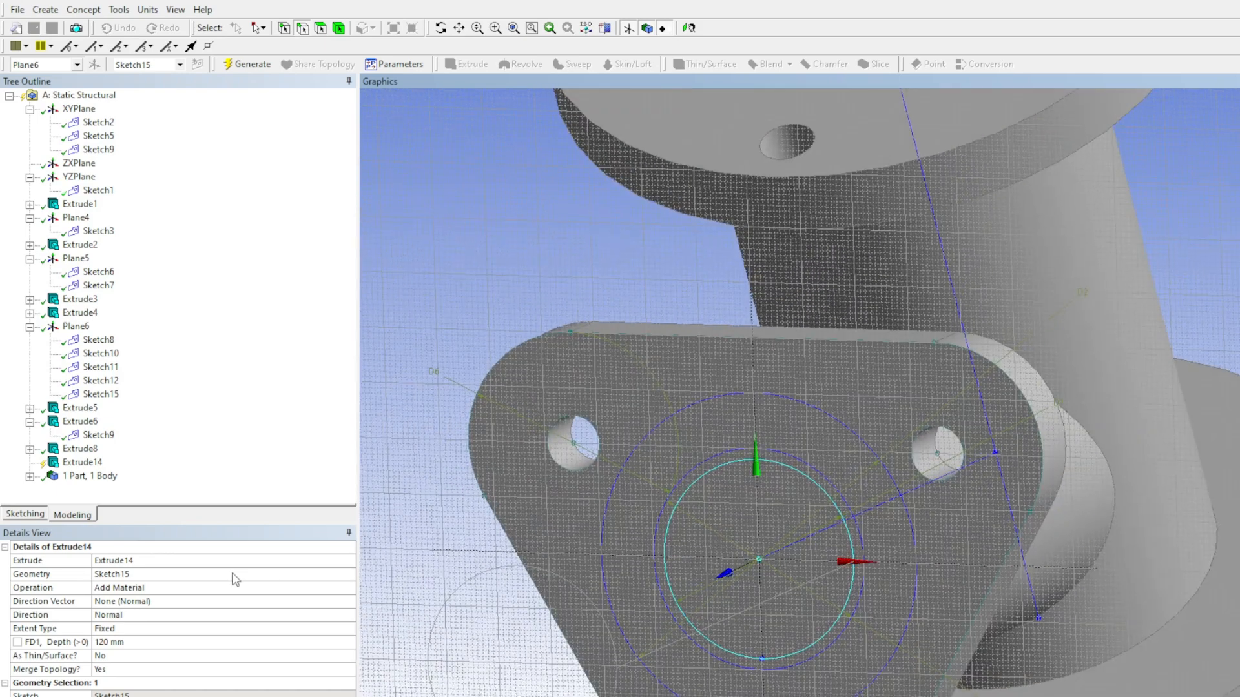
pyautogui.click(116, 588)
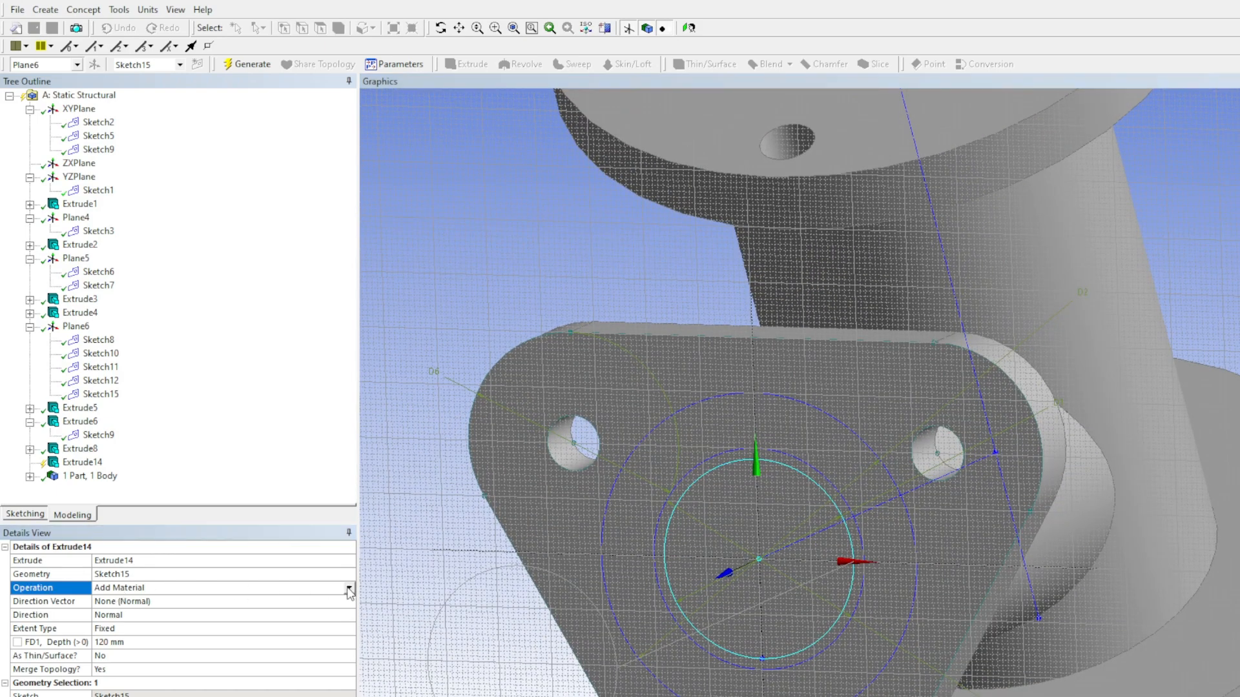
pyautogui.click(130, 622)
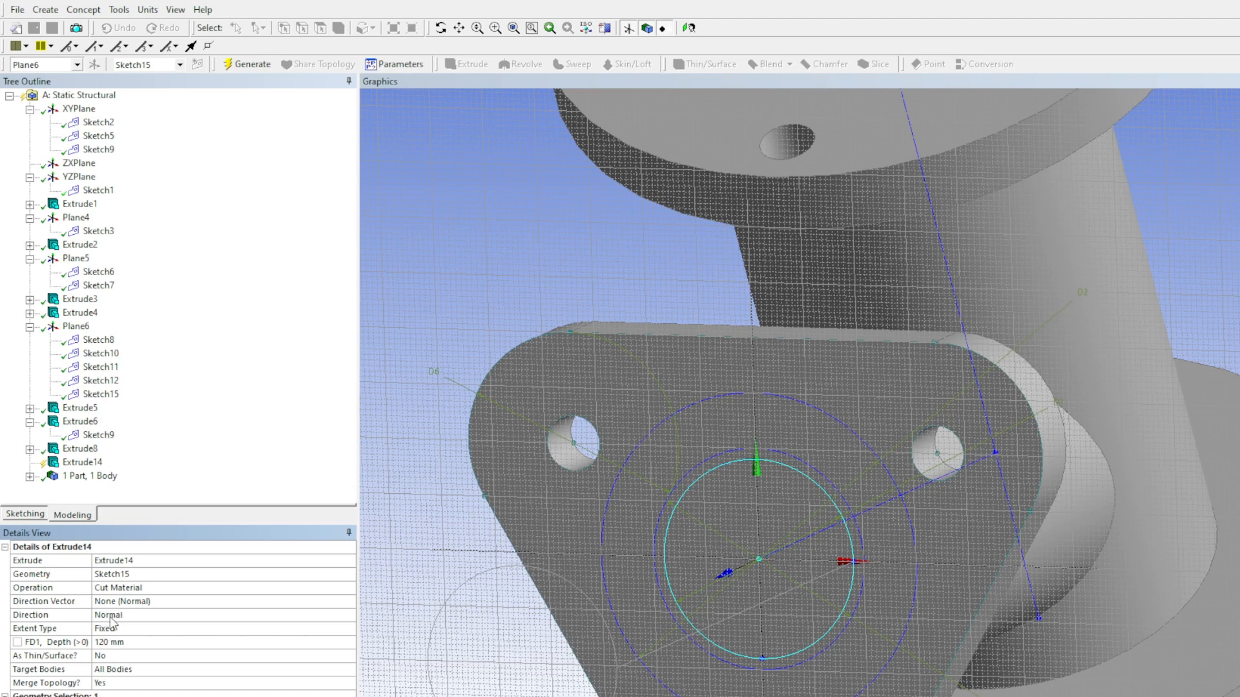
# Direct the bore cut along the branch centreline toward the main pipe and generate it with a depth of 120 mm
pyautogui.click(111, 617)
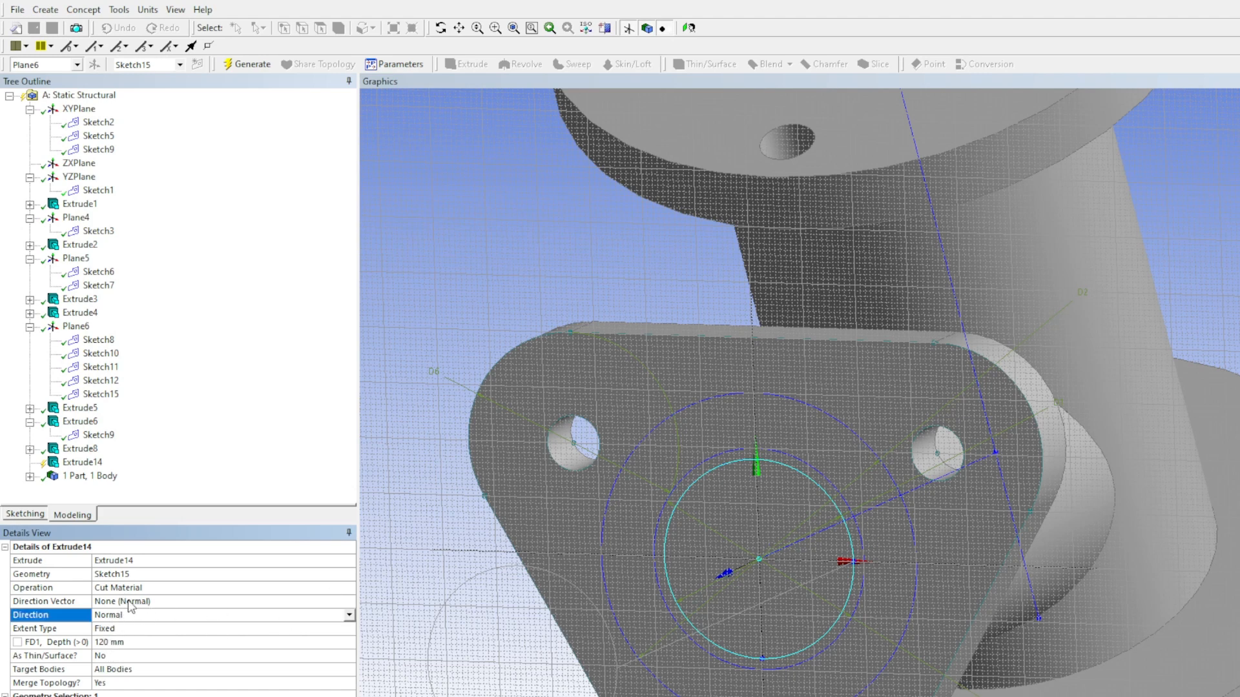
pyautogui.click(129, 602)
pyautogui.click(856, 517)
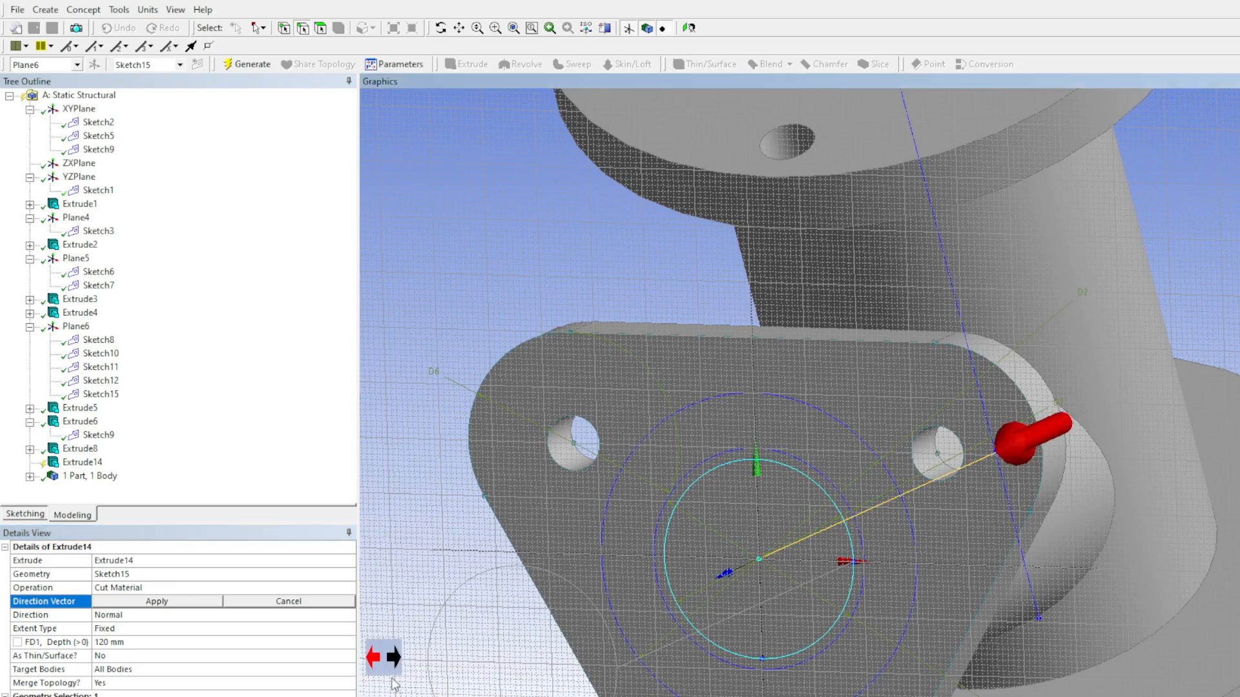
pyautogui.click(394, 658)
pyautogui.moveTo(1134, 575); pyautogui.dragTo(765, 650, button='middle')
pyautogui.click(143, 603)
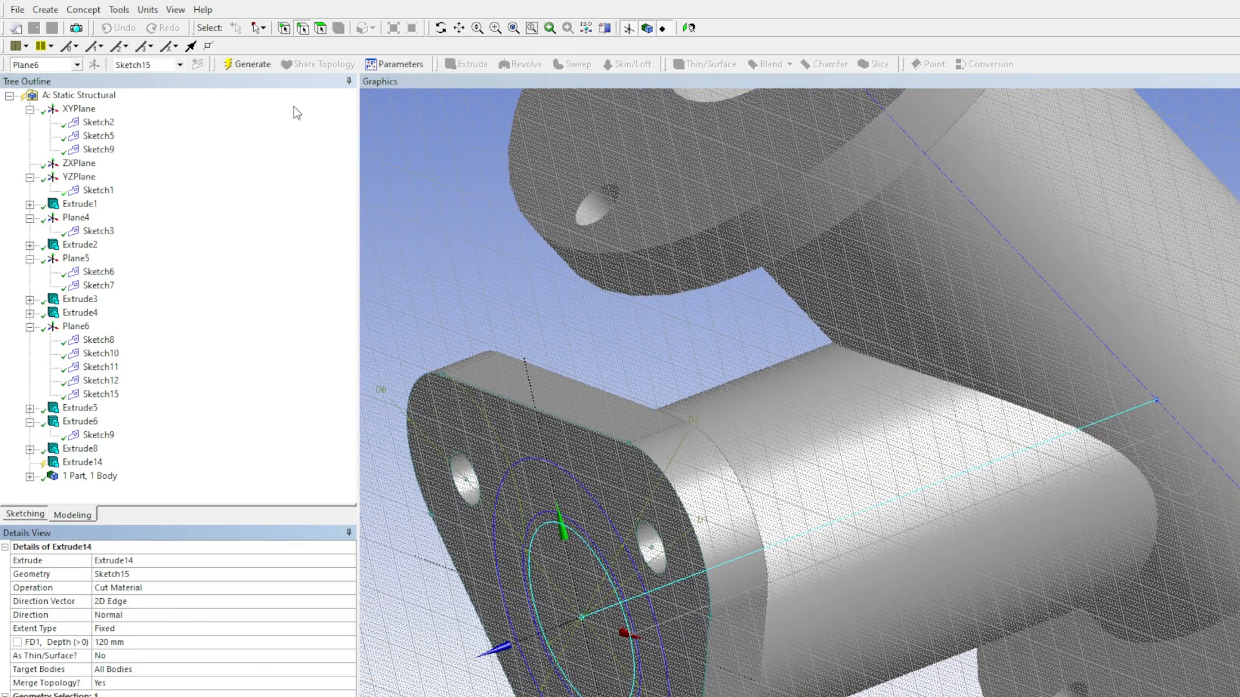
pyautogui.click(253, 65)
pyautogui.moveTo(614, 399); pyautogui.dragTo(858, 395, button='middle')
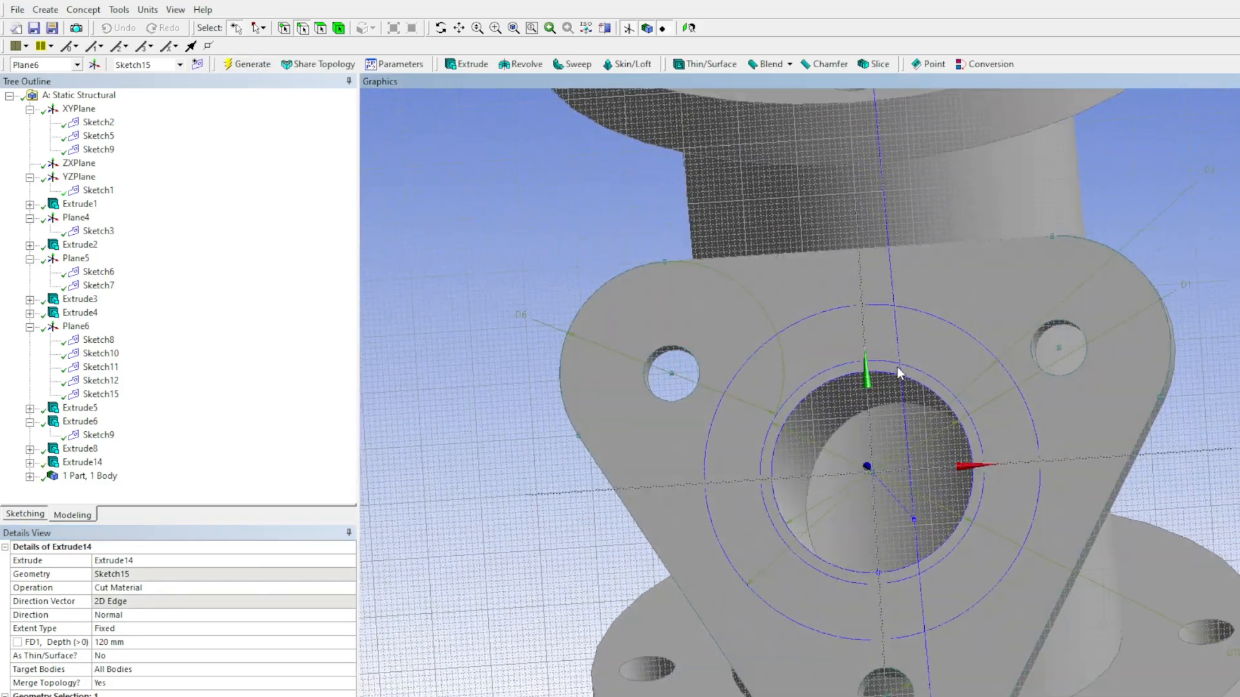
pyautogui.click(76, 326)
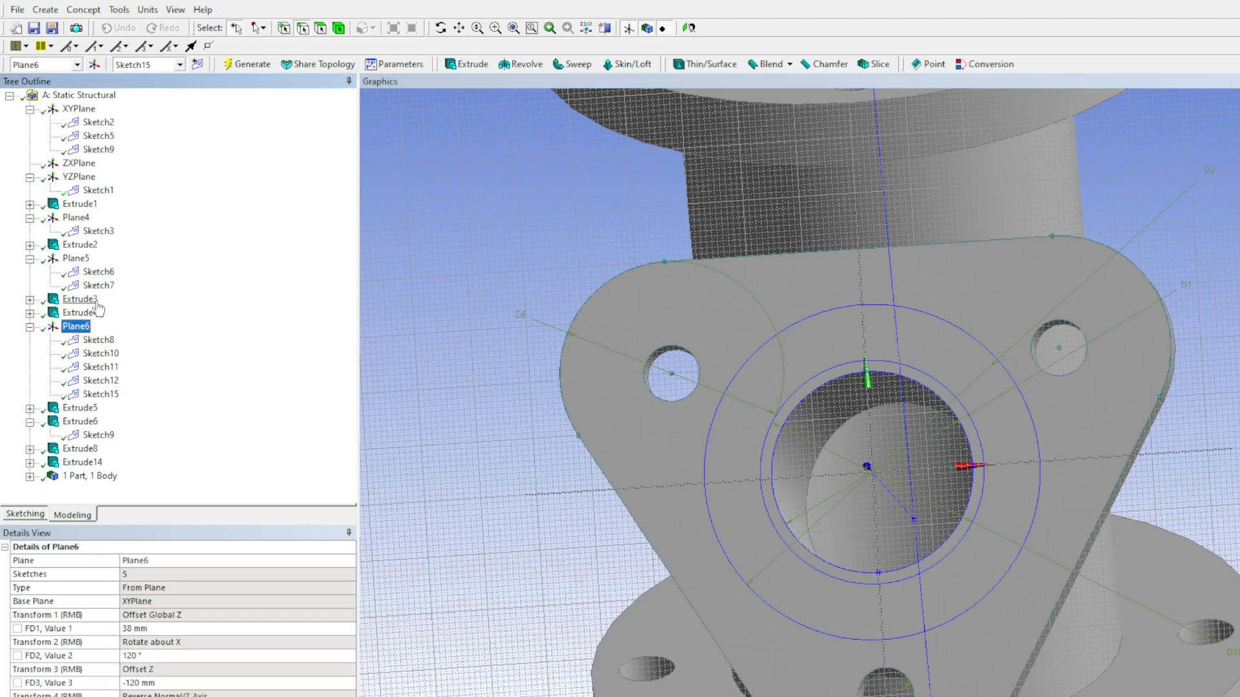
pyautogui.click(197, 64)
pyautogui.click(19, 514)
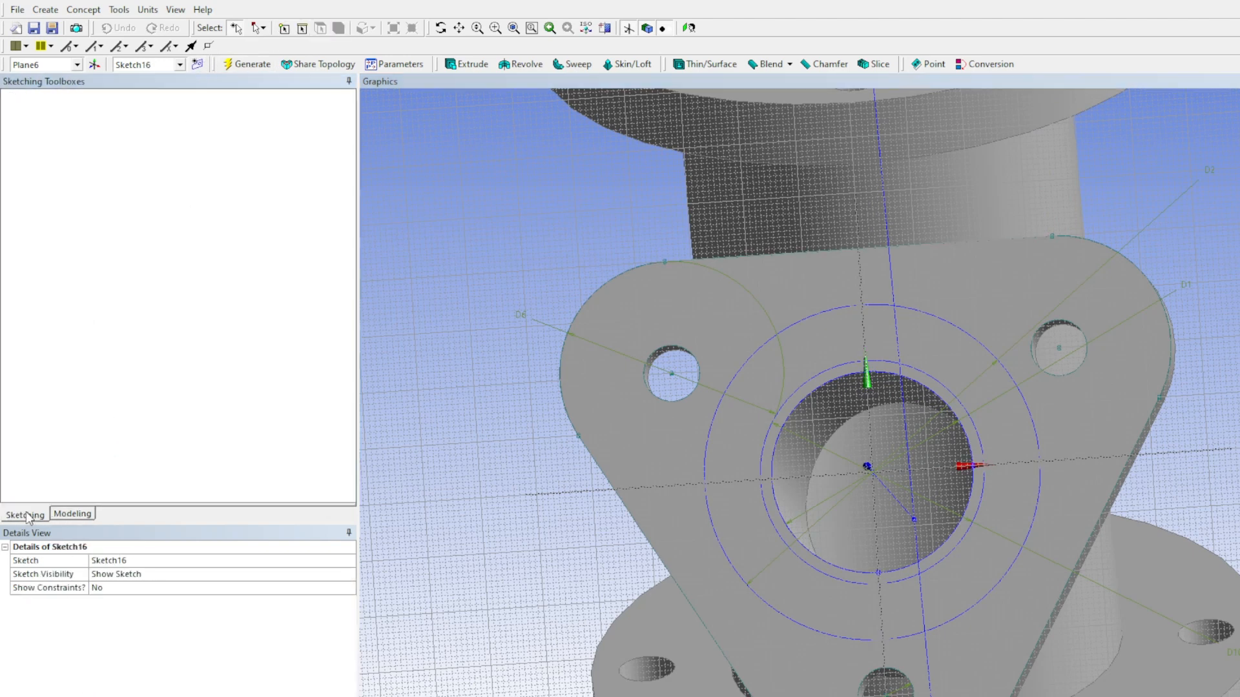
# Draw a circle about 48 mm in diameter in Sketch15, centred on the sketch origin around the existing bore circle
pyautogui.click(39, 225)
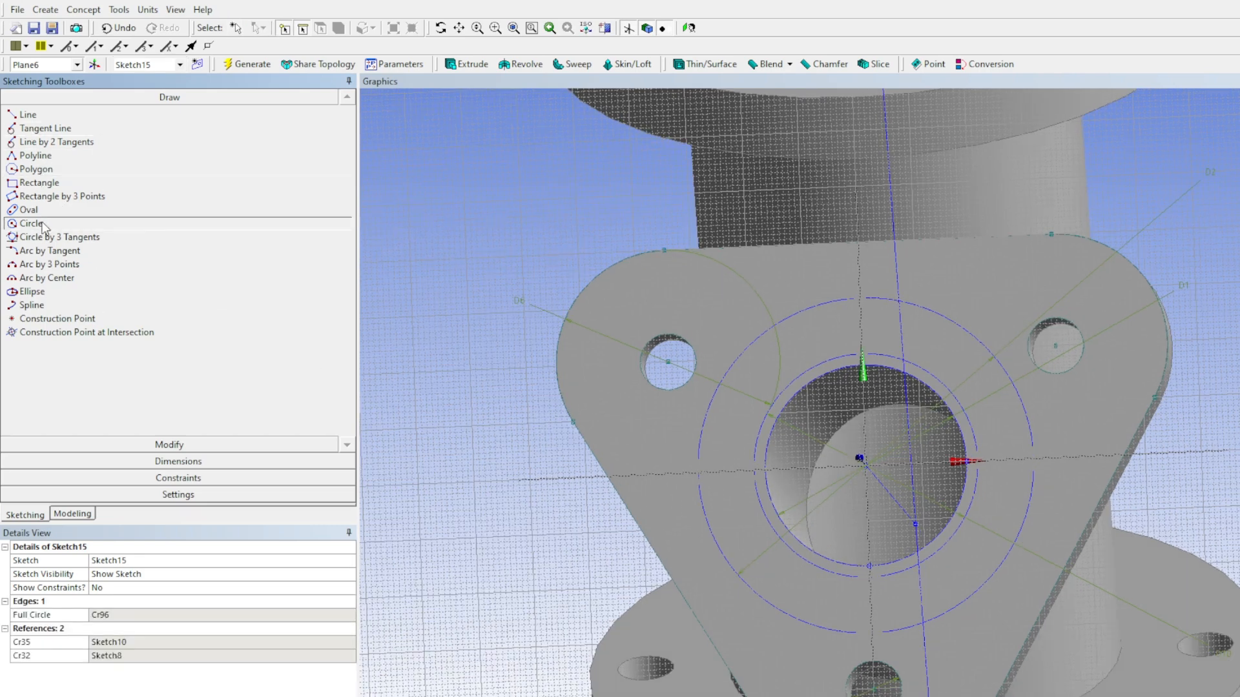
pyautogui.click(862, 460)
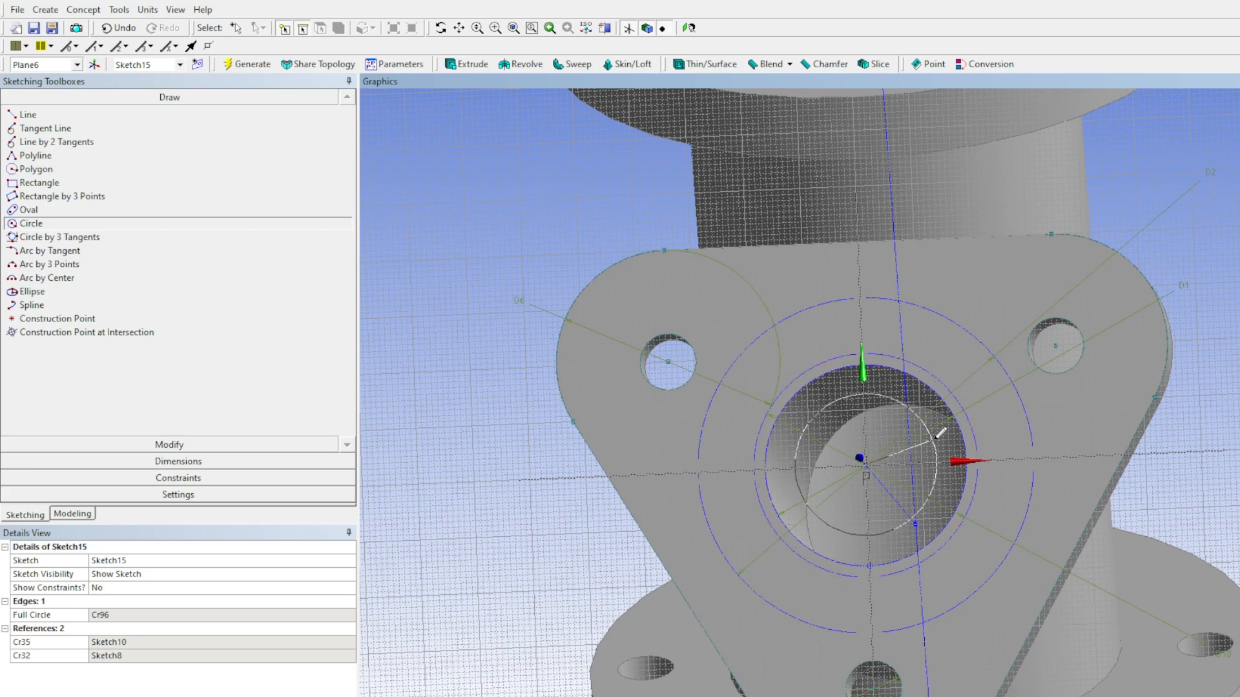
pyautogui.click(1002, 444)
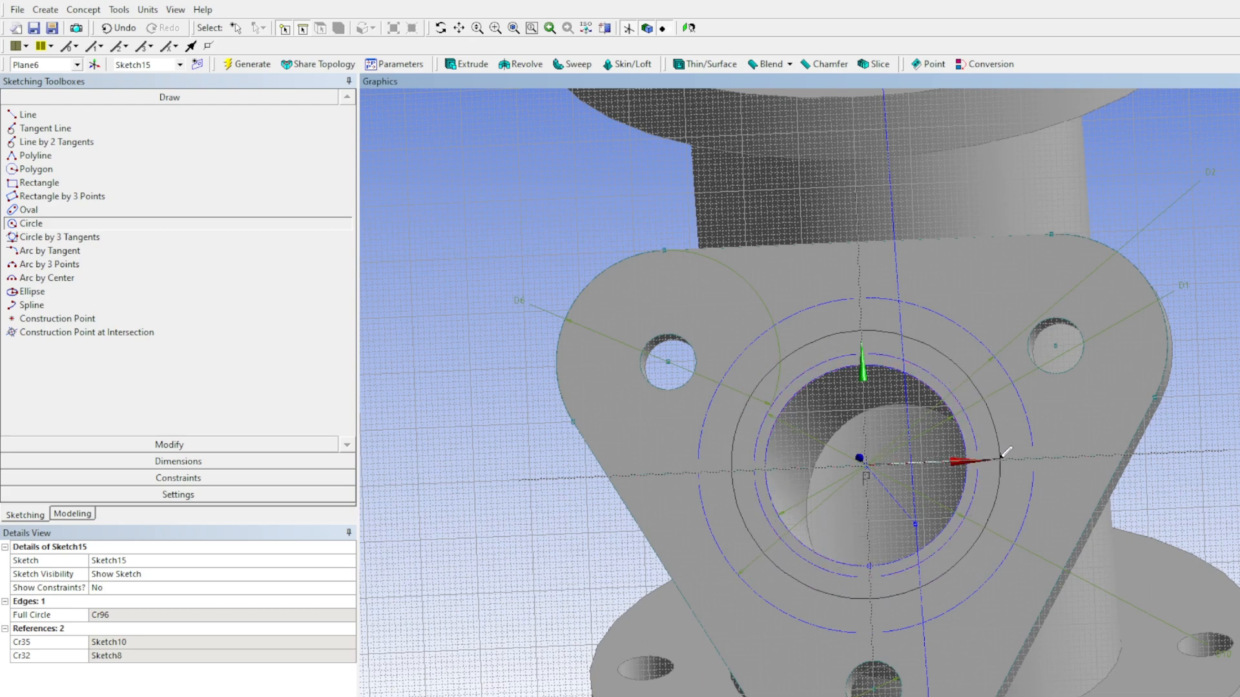
# Dimension the new circle's diameter, set it to 40 mm, and regenerate the model
pyautogui.click(187, 461)
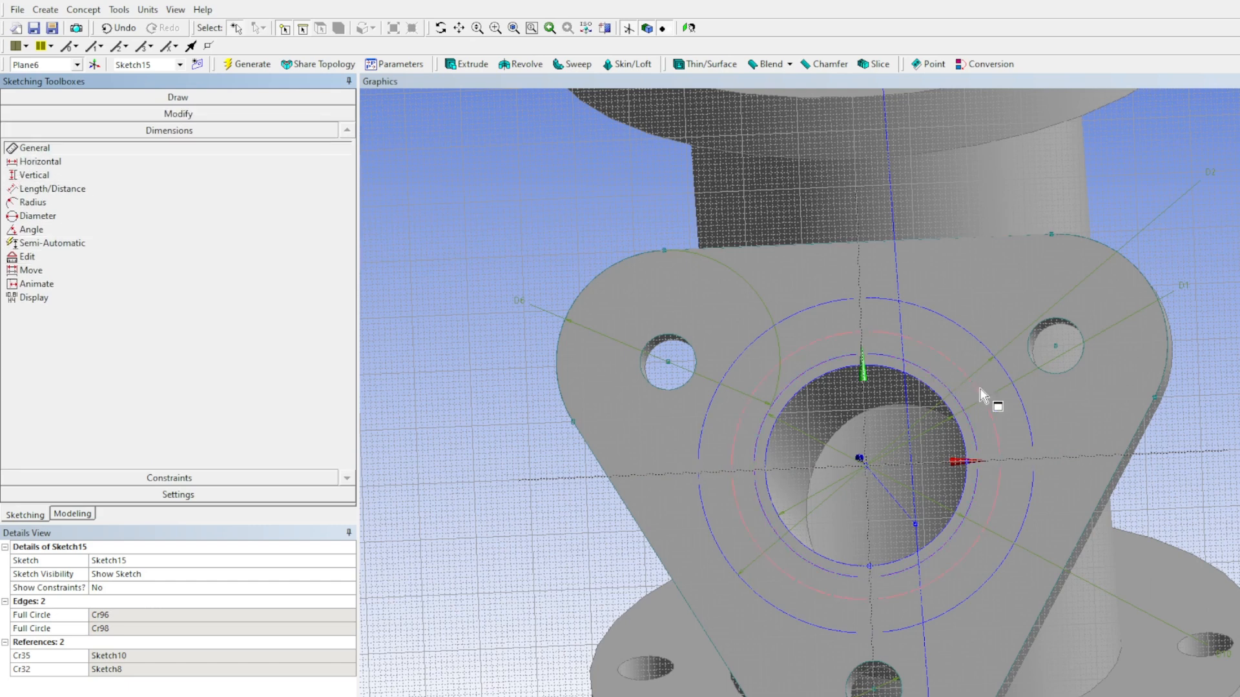
pyautogui.click(994, 430)
pyautogui.click(1237, 415)
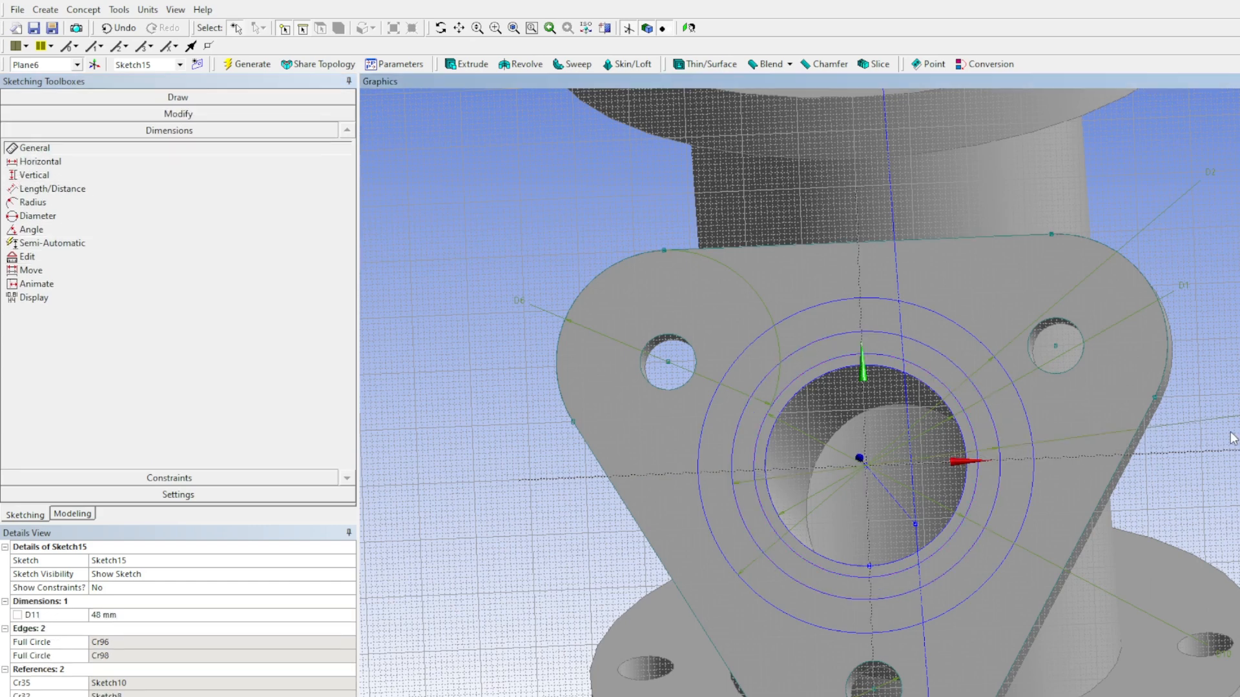
pyautogui.click(162, 614)
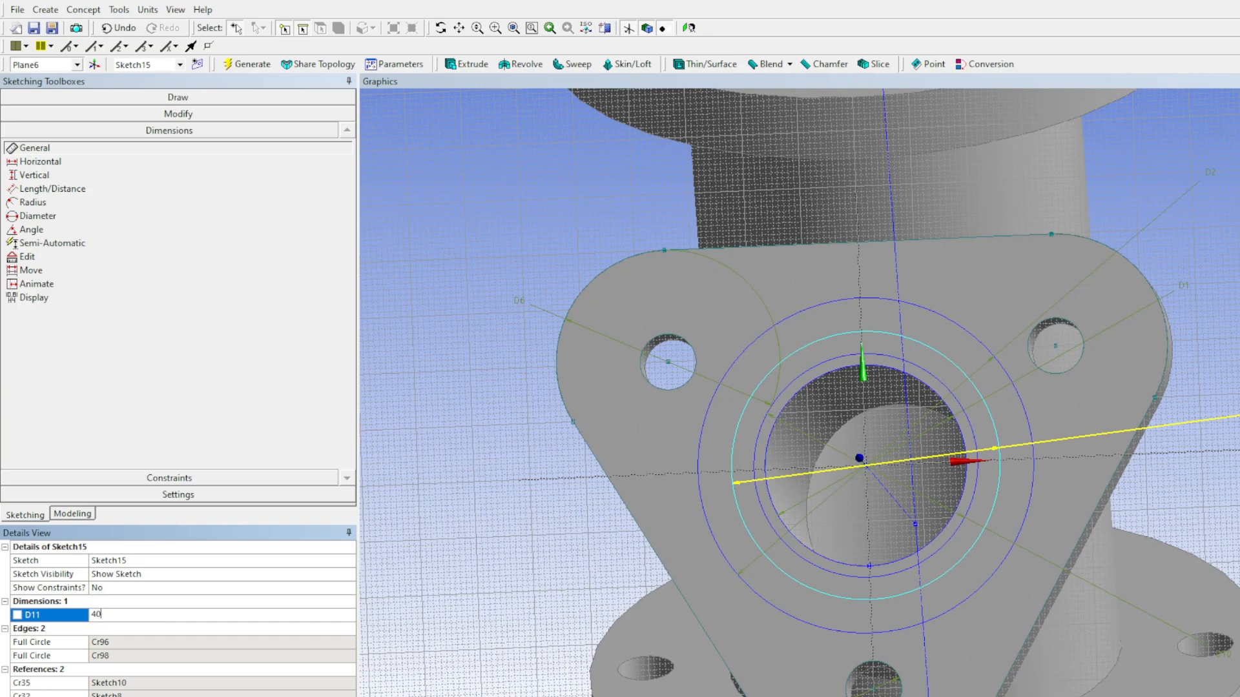
pyautogui.press('Return')
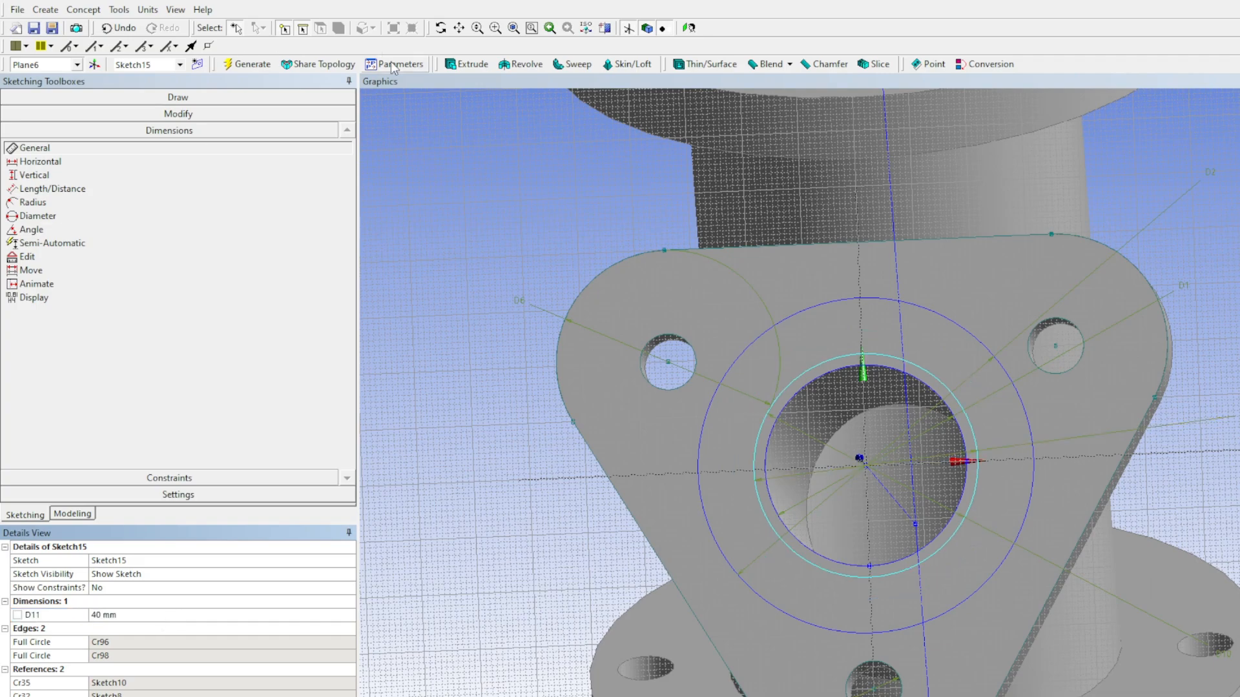
pyautogui.click(240, 64)
pyautogui.moveTo(907, 442)
pyautogui.mouseDown(button='middle')
pyautogui.moveTo(858, 372)
pyautogui.moveTo(862, 409)
pyautogui.mouseUp(button='middle')
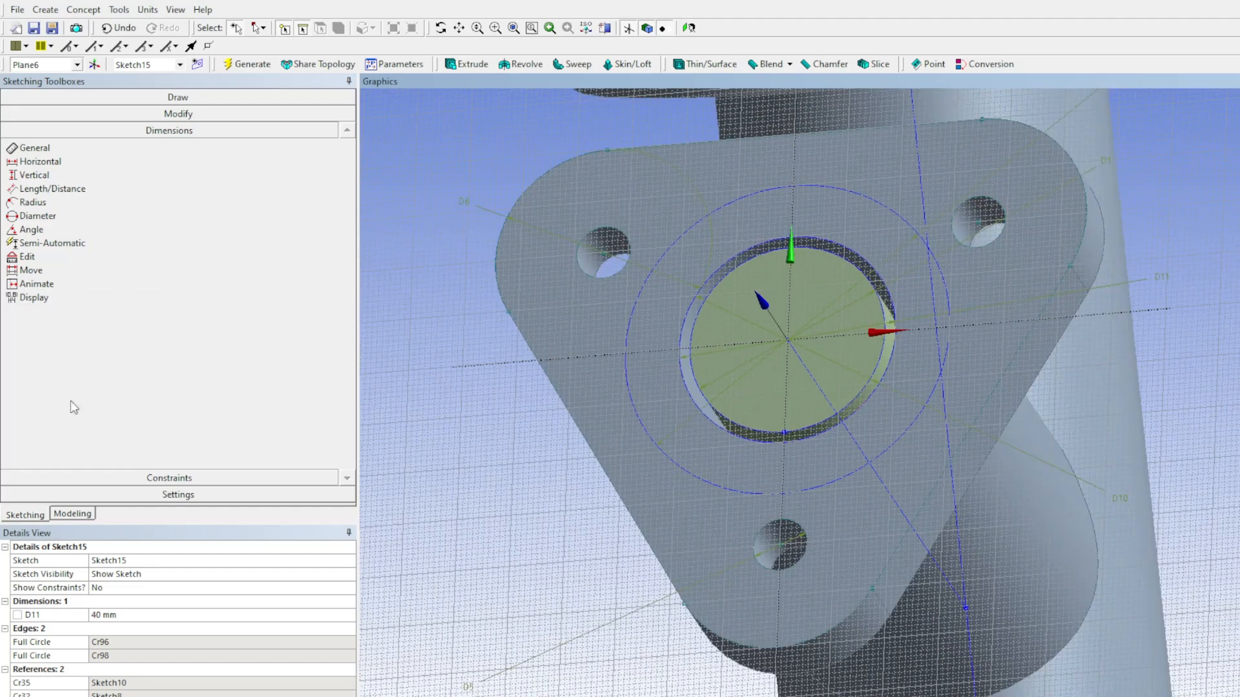
# Reopen the bore cut Extrude14 for editing and reapply Sketch15 as its geometry
pyautogui.click(72, 514)
pyautogui.click(82, 463)
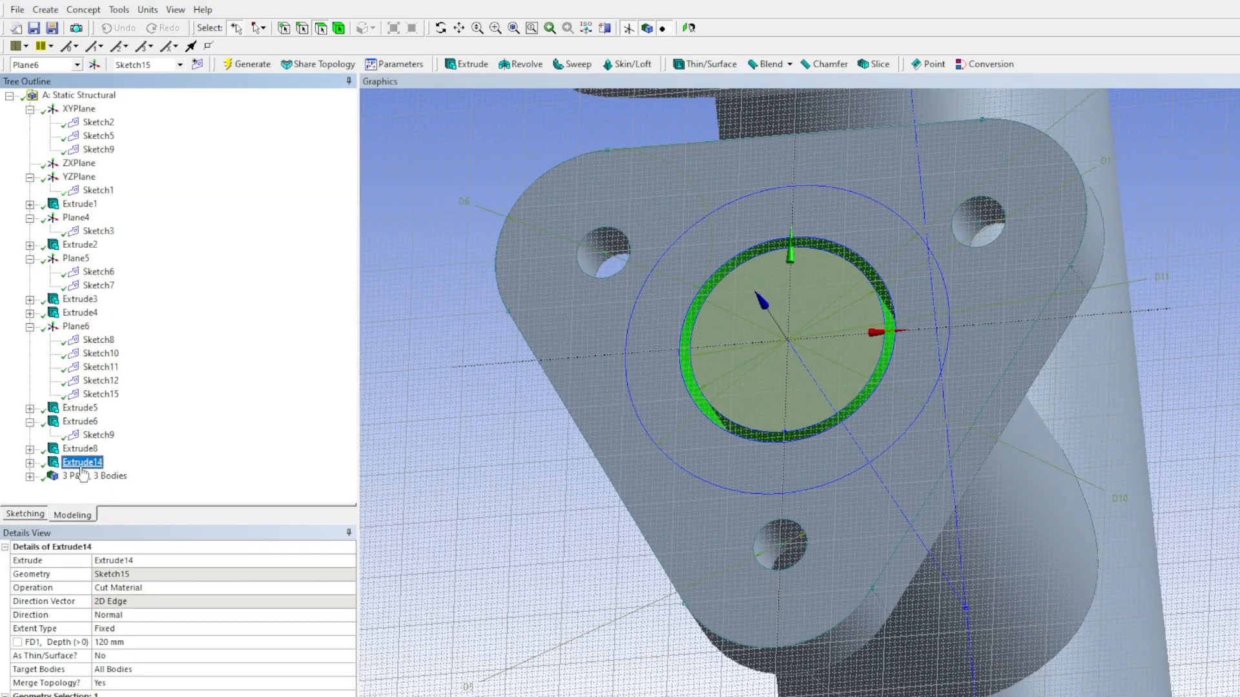
pyautogui.click(124, 574)
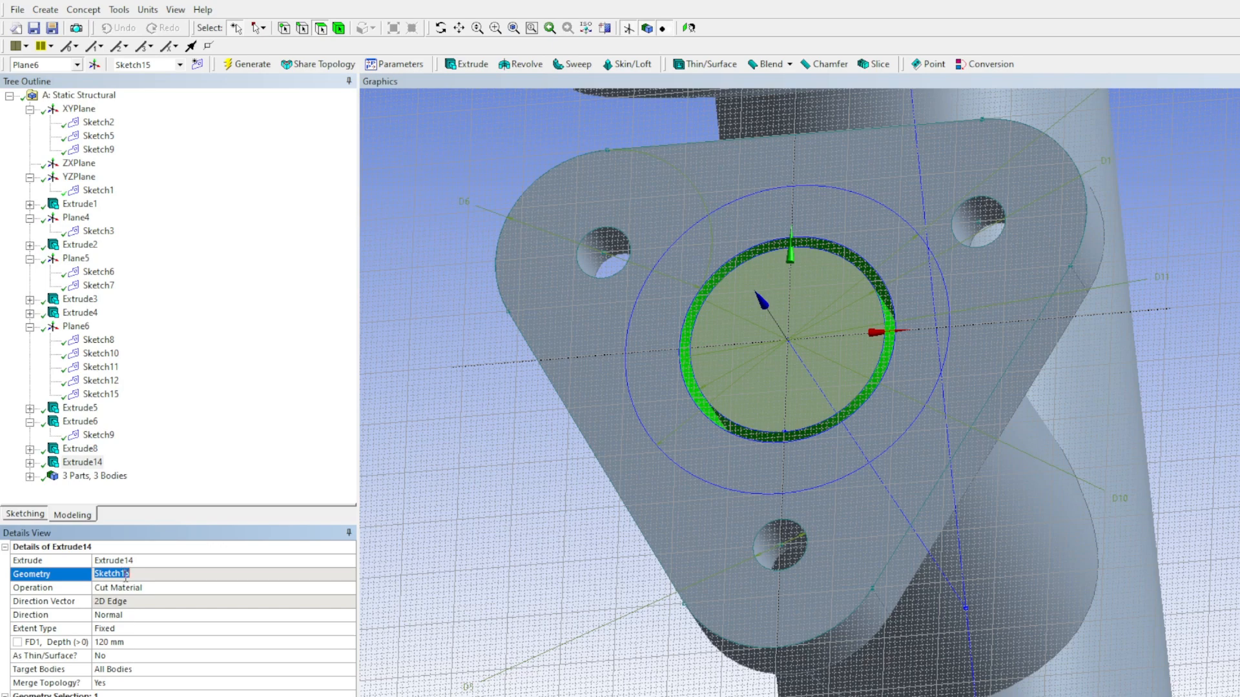
pyautogui.click(74, 462)
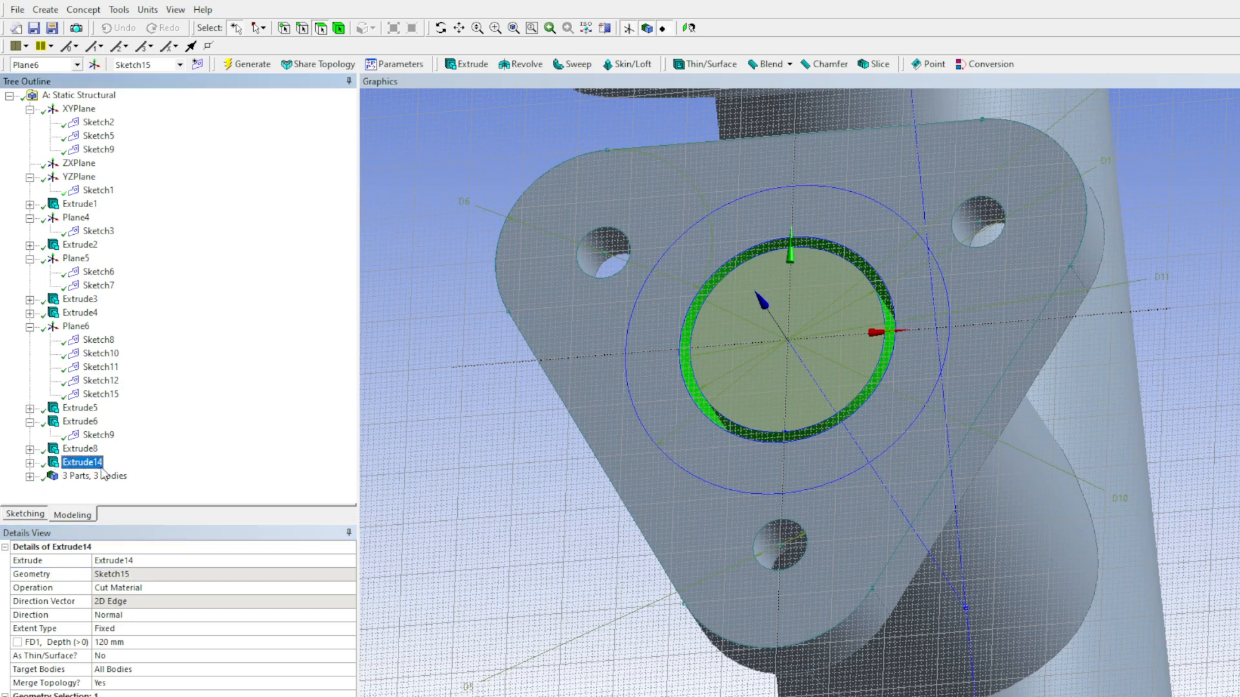
pyautogui.moveTo(526, 411)
pyautogui.mouseDown(button='middle')
pyautogui.moveTo(553, 429)
pyautogui.moveTo(545, 410)
pyautogui.mouseUp(button='middle')
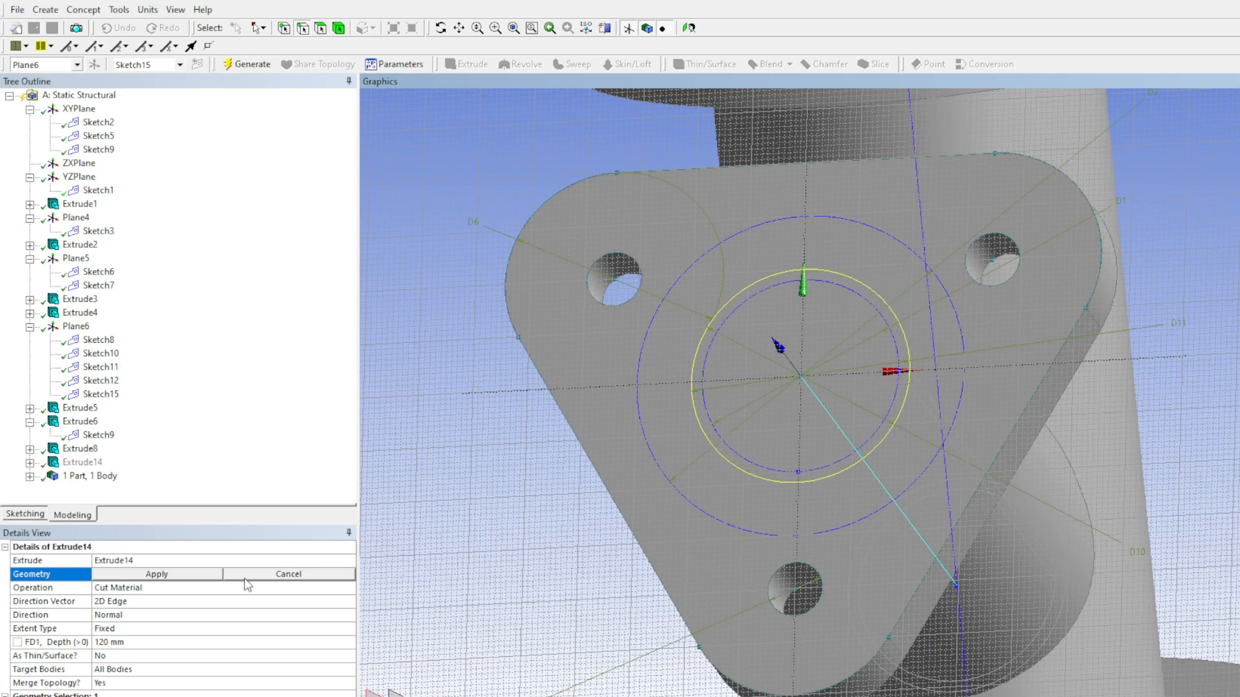
pyautogui.click(186, 575)
pyautogui.click(100, 395)
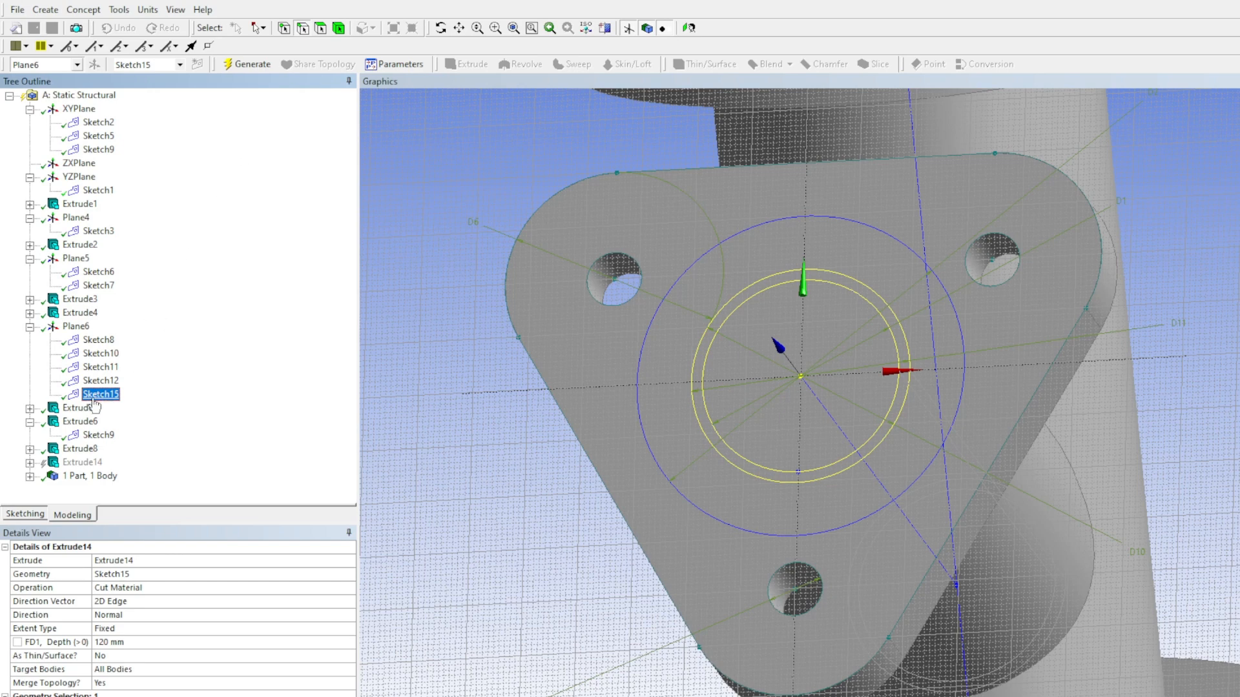
# Trim away the smaller inner bore circle from Sketch15 and regenerate the model
pyautogui.click(24, 515)
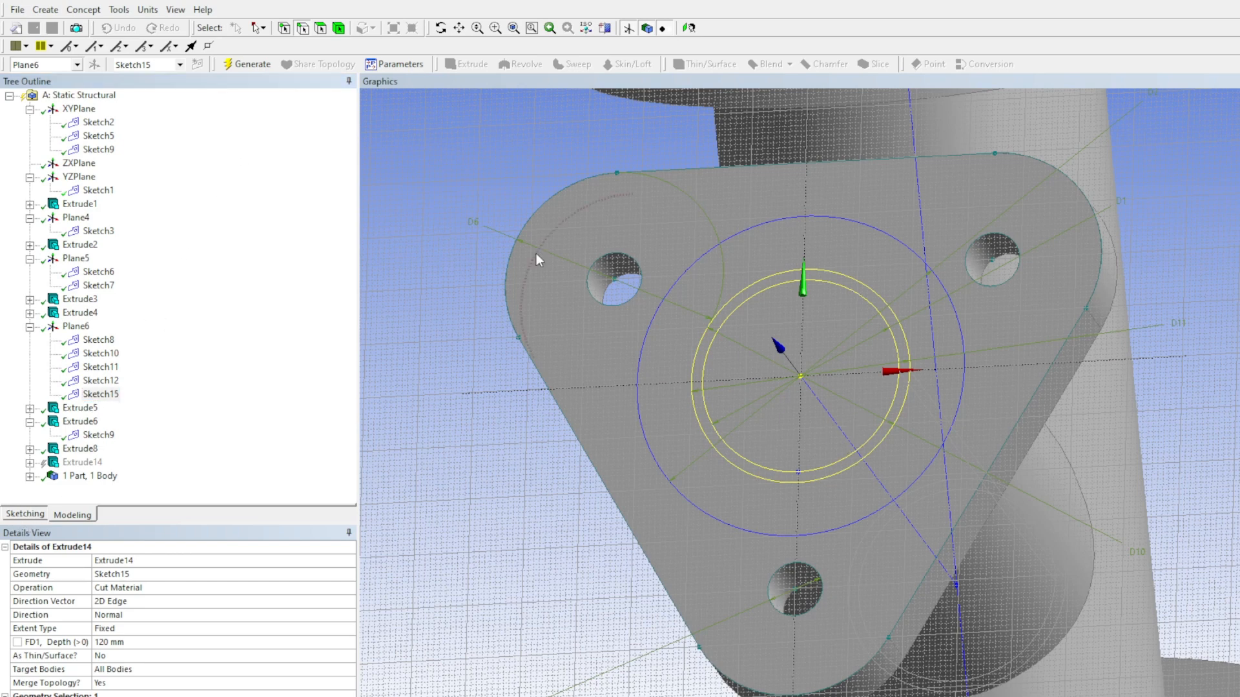
pyautogui.click(24, 515)
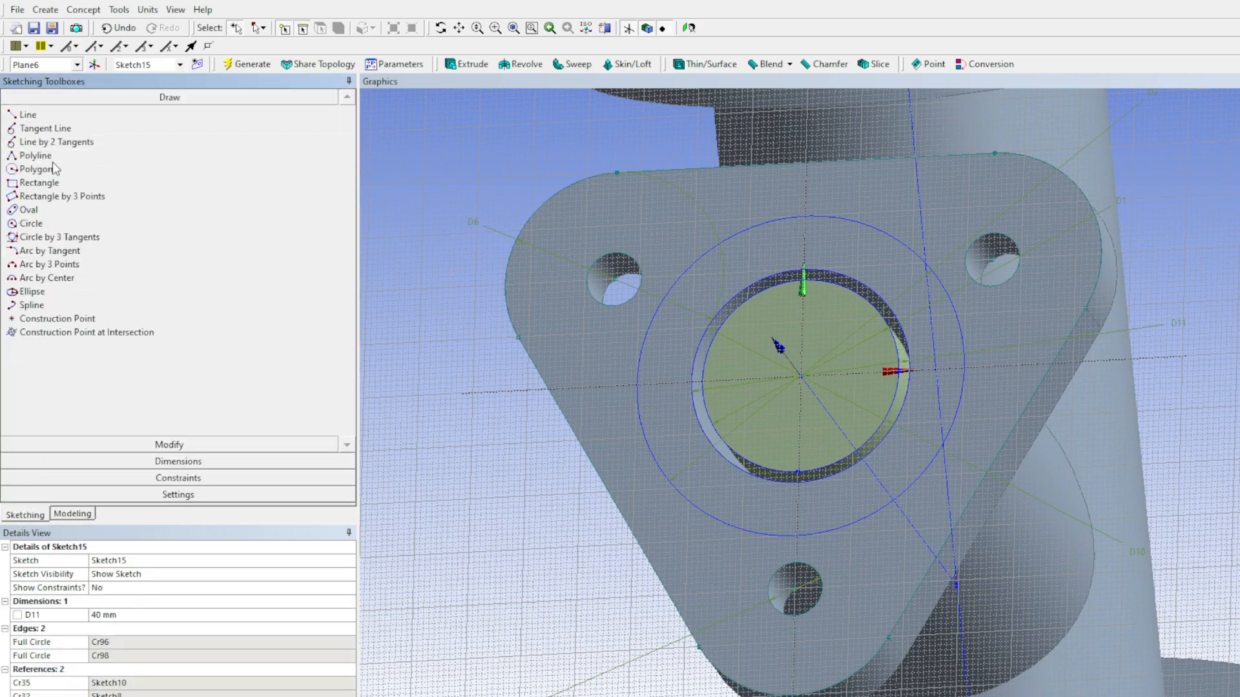
pyautogui.click(142, 445)
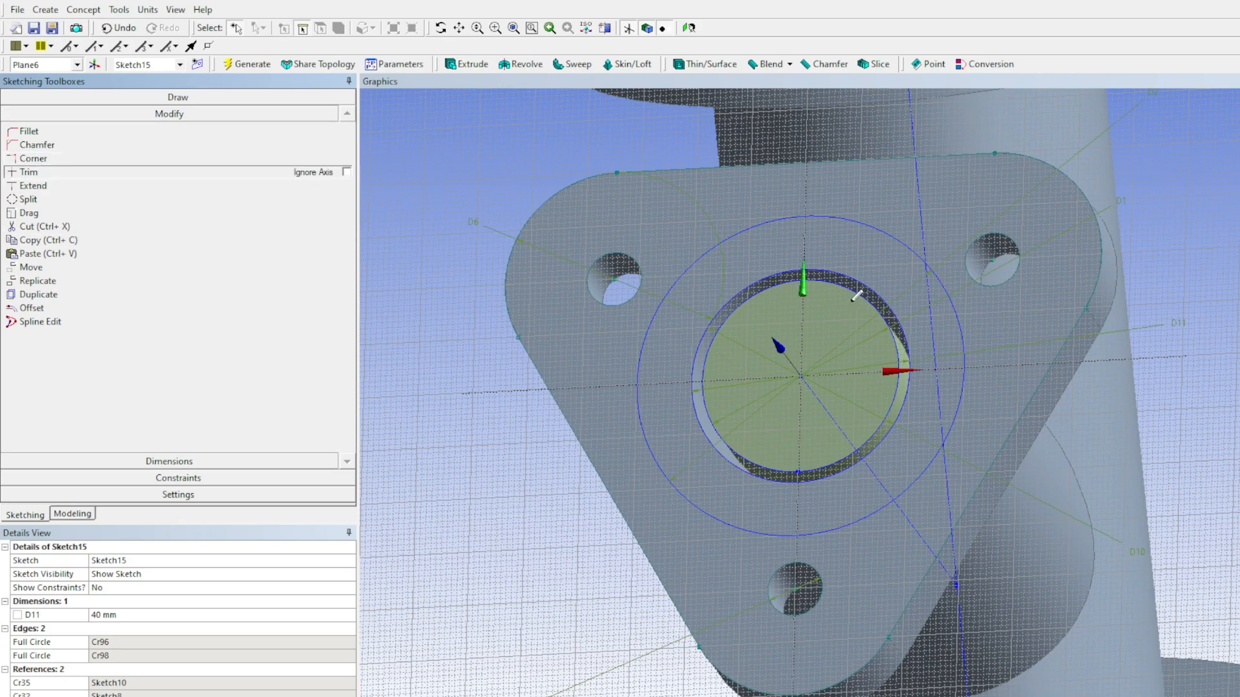
pyautogui.click(861, 299)
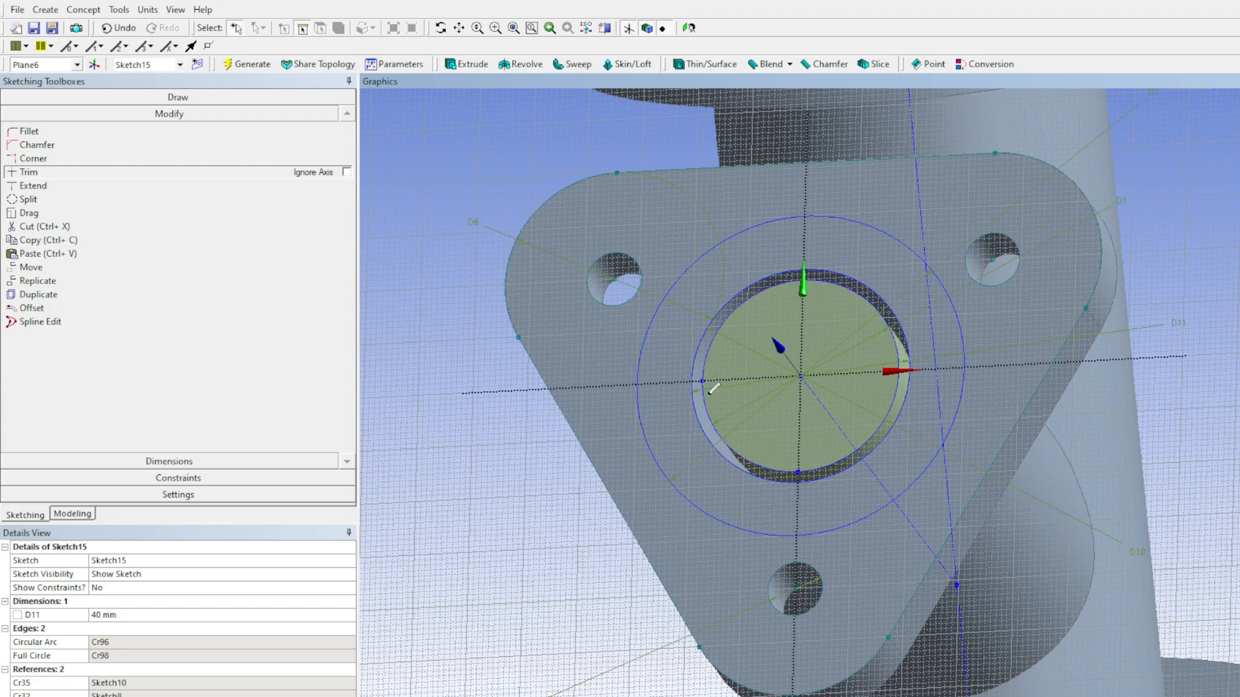
pyautogui.click(705, 364)
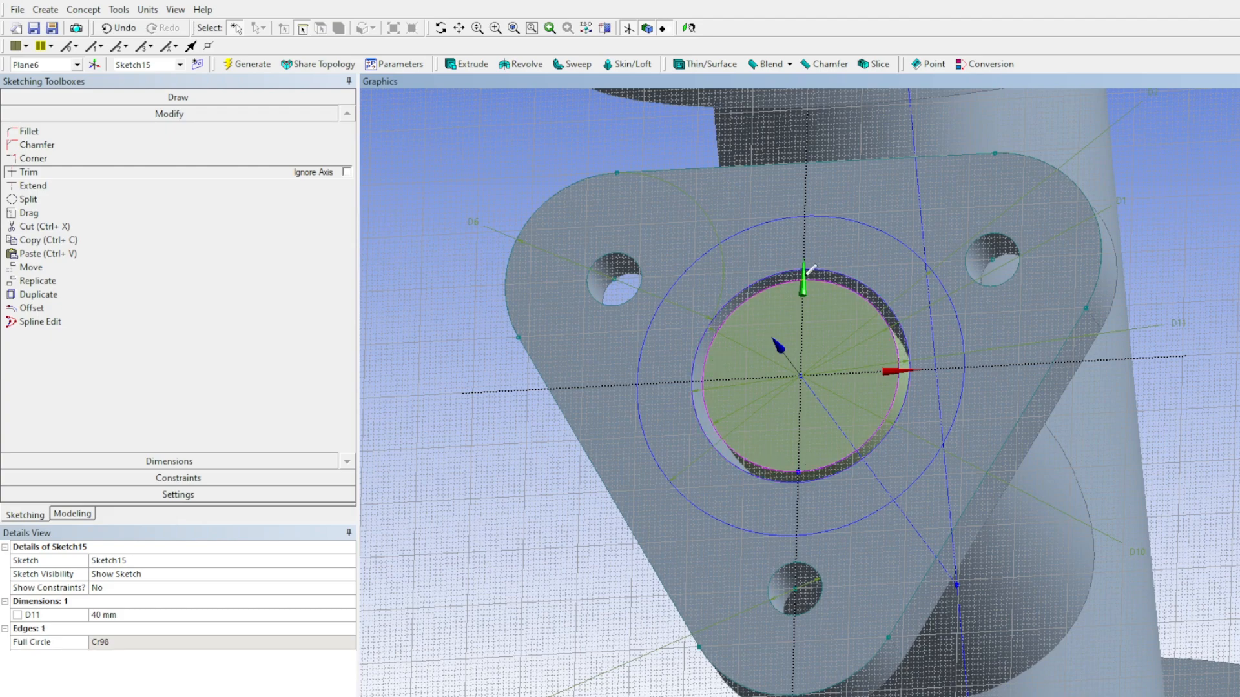
pyautogui.click(235, 66)
pyautogui.moveTo(508, 401)
pyautogui.mouseDown(button='middle')
pyautogui.moveTo(526, 429)
pyautogui.moveTo(501, 423)
pyautogui.mouseUp(button='middle')
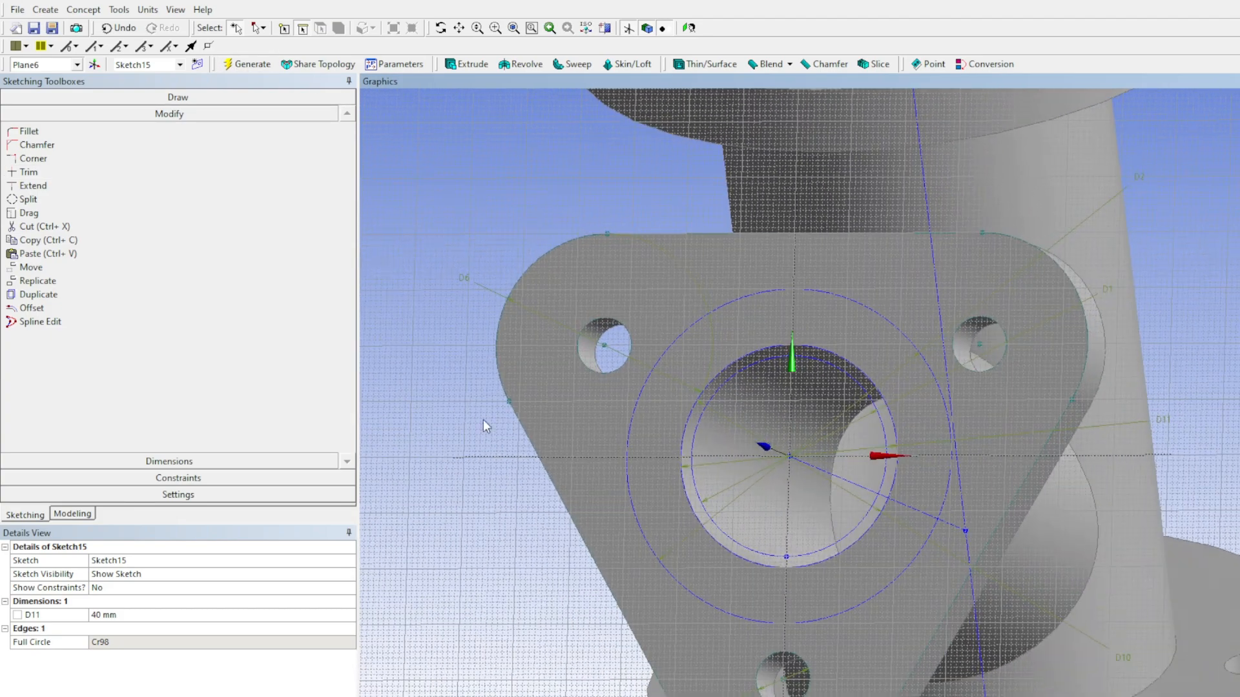
# Set the depth of the bore cut Extrude14 to 8 mm and regenerate it
pyautogui.click(73, 515)
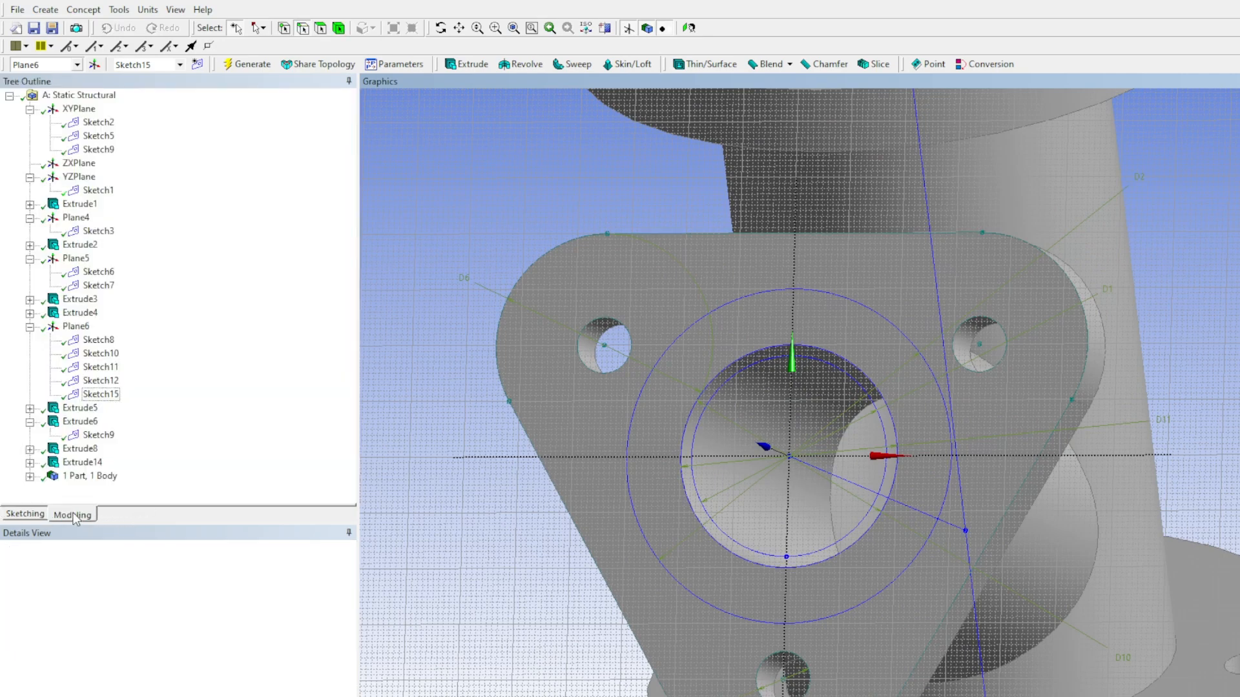
pyautogui.click(77, 466)
pyautogui.moveTo(517, 465)
pyautogui.mouseDown(button='middle')
pyautogui.moveTo(547, 478)
pyautogui.moveTo(520, 473)
pyautogui.mouseUp(button='middle')
pyautogui.click(119, 644)
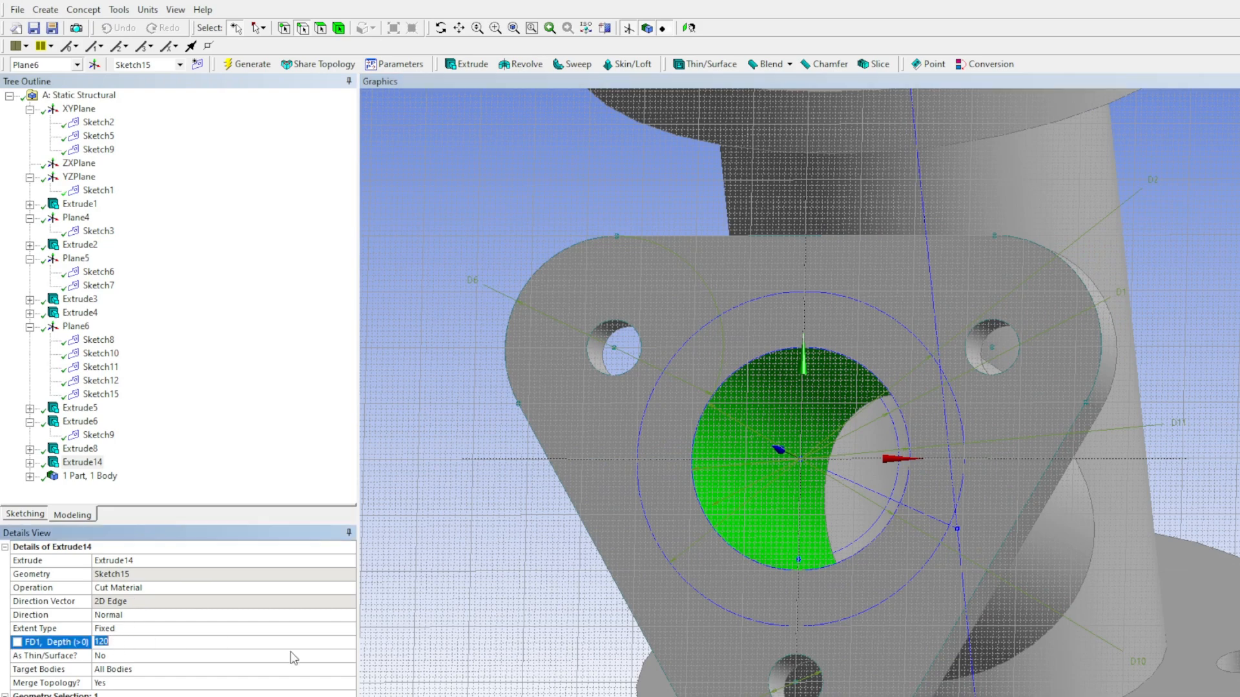
pyautogui.write('8')
pyautogui.press('Return')
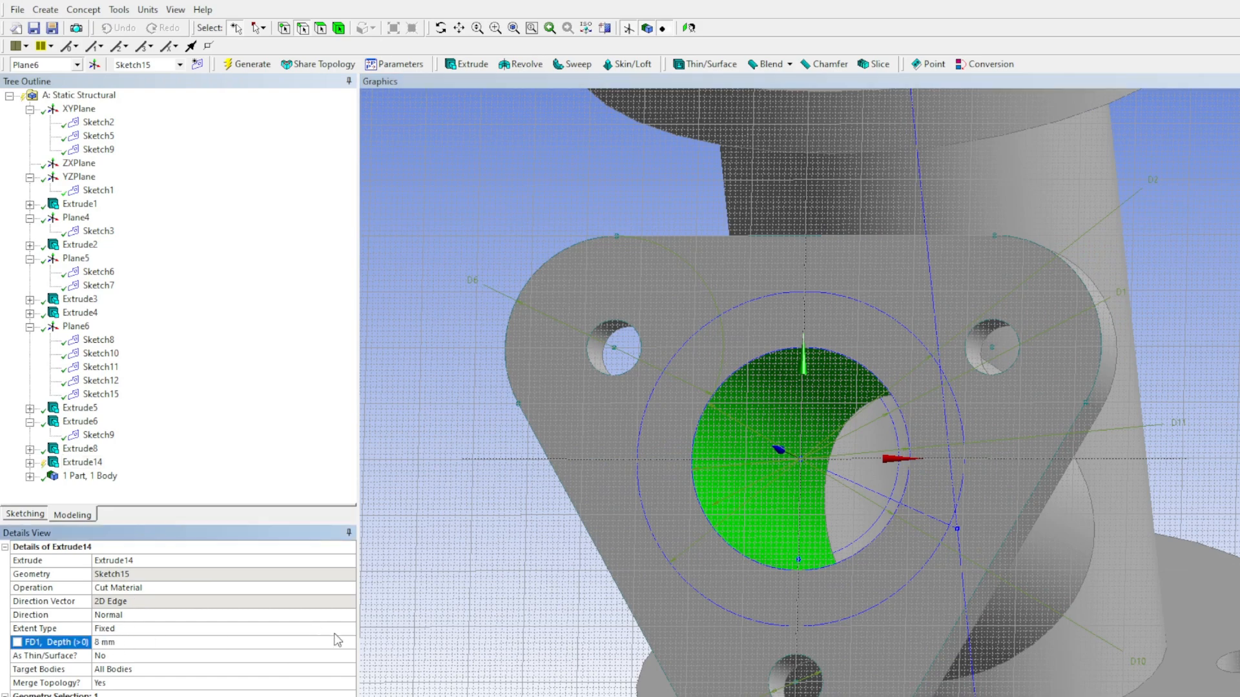
pyautogui.click(249, 64)
# Examine the cut in the three-lobed flange and review the settings of the flange extrusion Extrude8 and the cut Extrude14
pyautogui.moveTo(493, 448); pyautogui.dragTo(424, 413, button='middle')
pyautogui.moveTo(510, 281); pyautogui.dragTo(673, 405, button='middle')
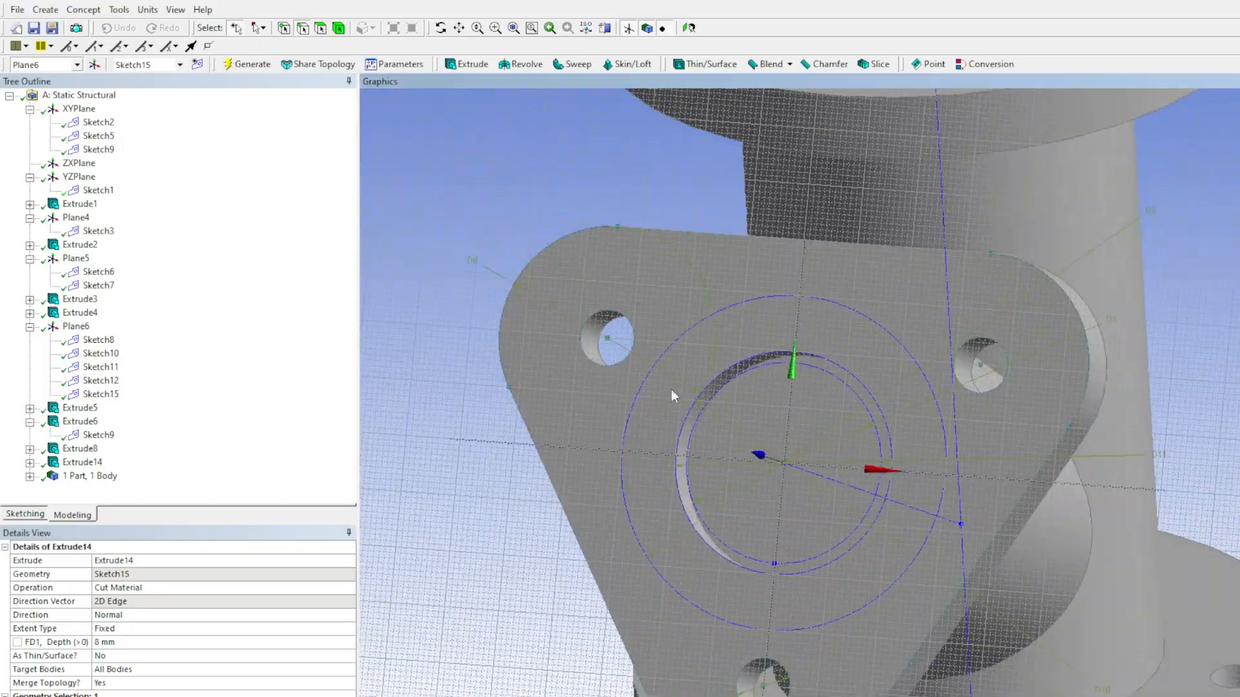
pyautogui.moveTo(837, 392); pyautogui.dragTo(743, 427, button='middle')
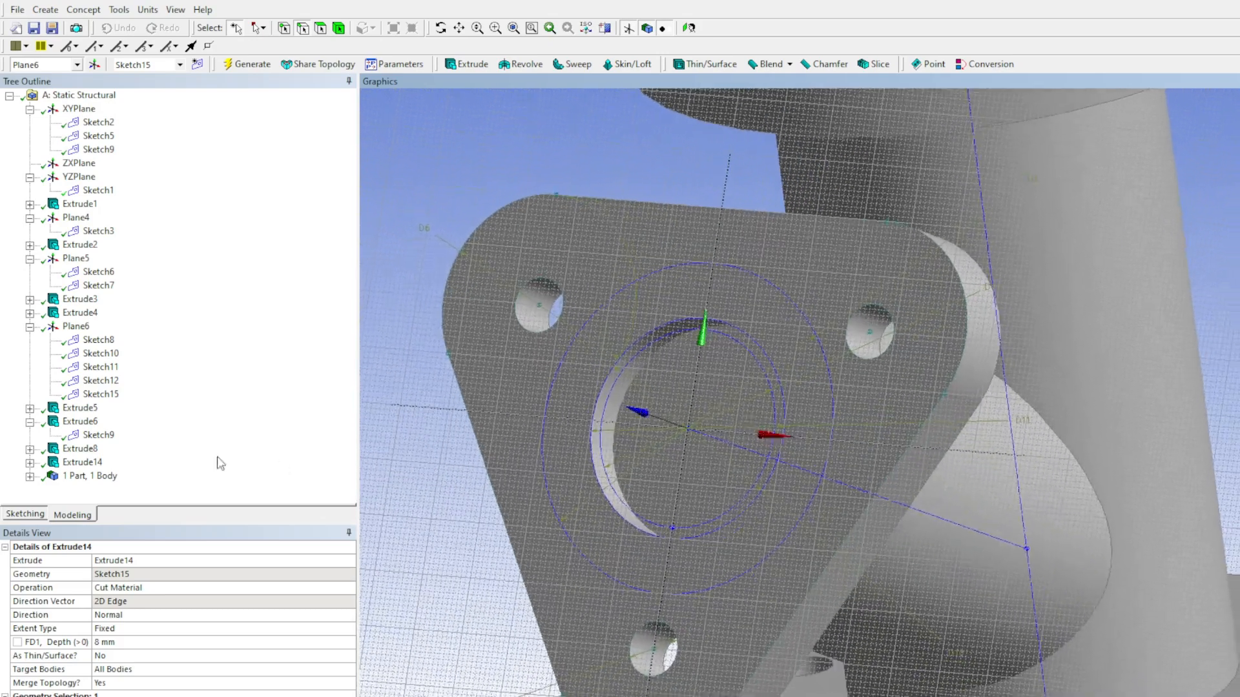
pyautogui.click(77, 449)
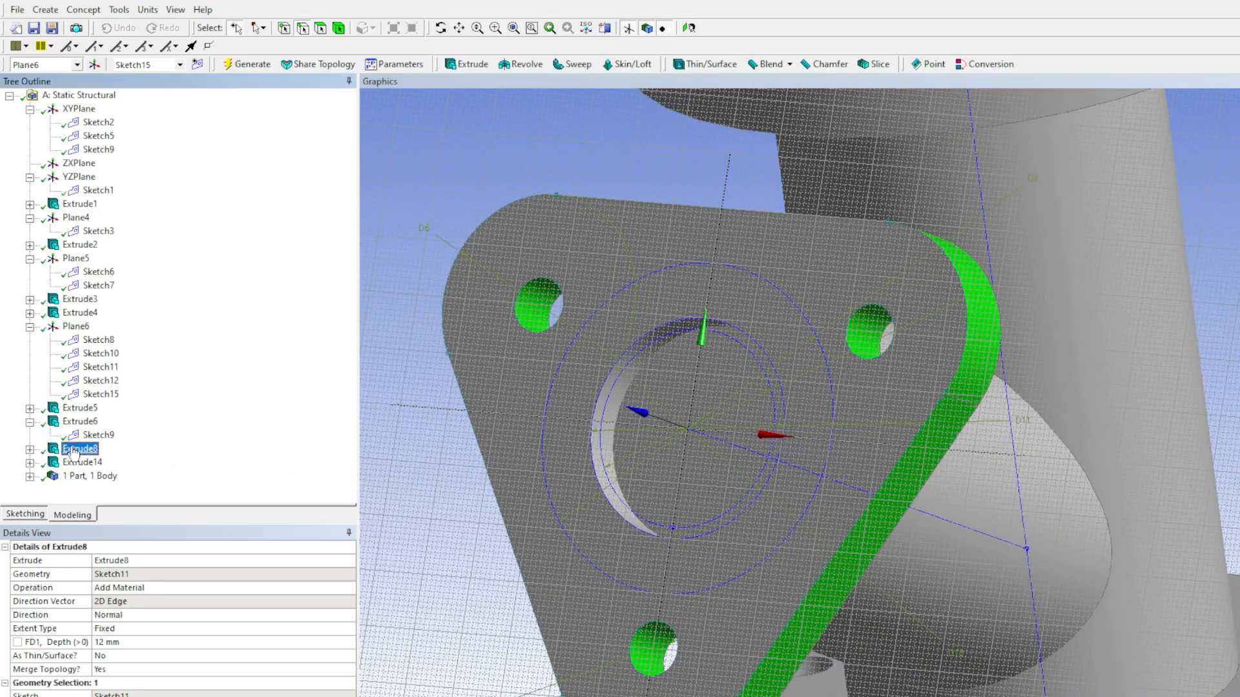
pyautogui.click(79, 462)
pyautogui.click(91, 434)
pyautogui.click(88, 422)
pyautogui.click(80, 463)
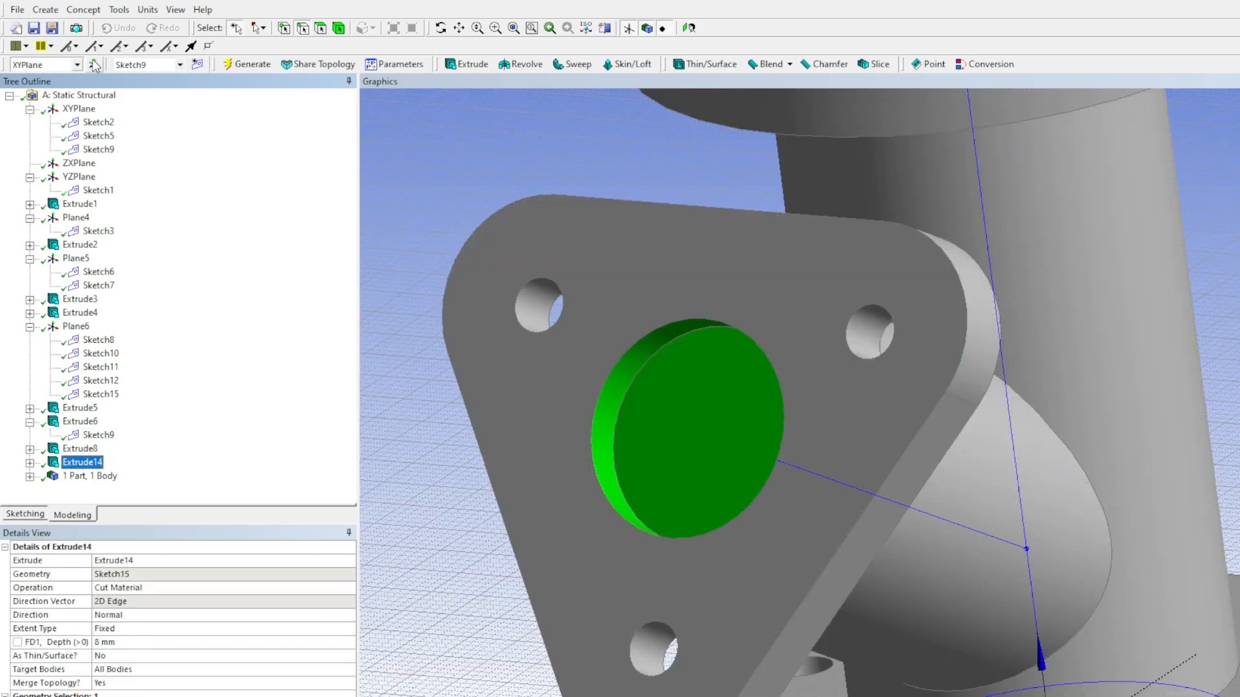
pyautogui.click(42, 11)
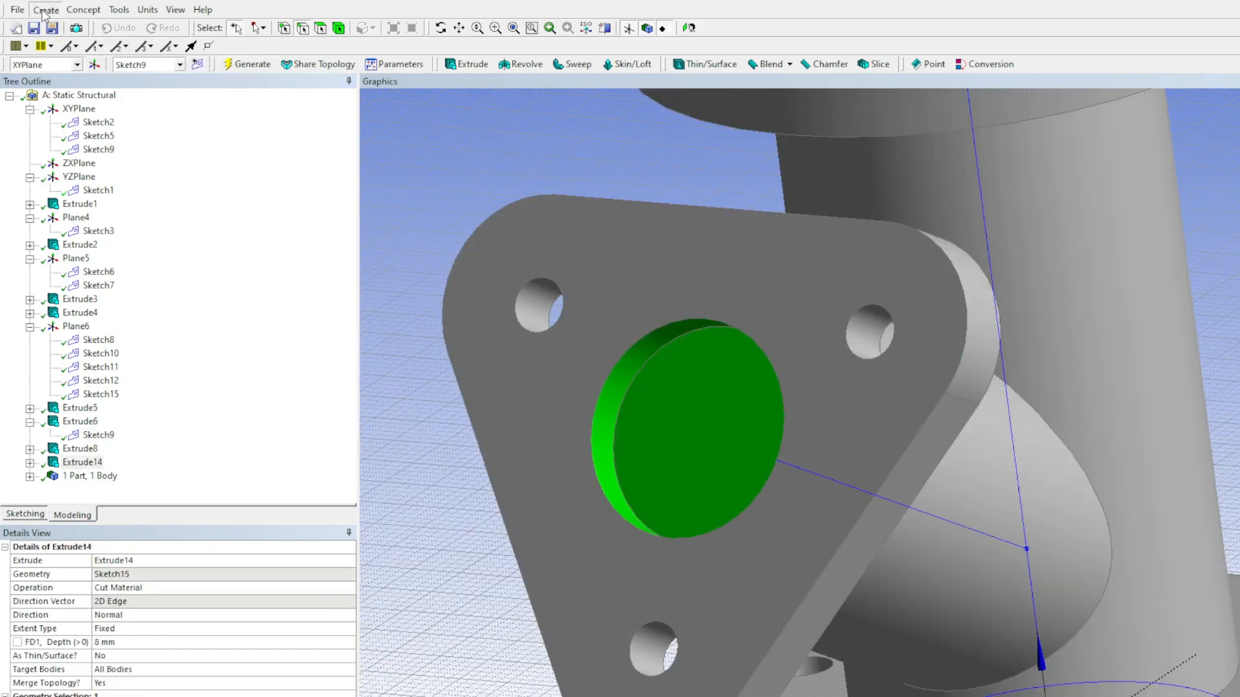
pyautogui.click(254, 194)
pyautogui.click(245, 65)
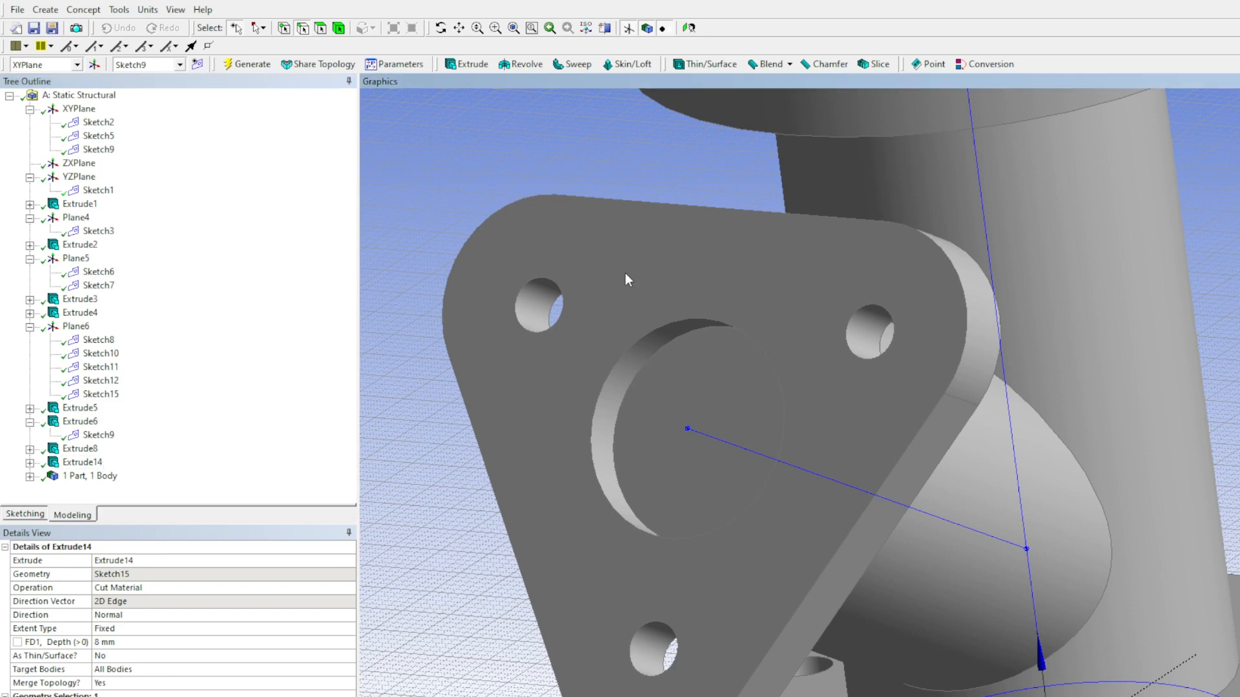
# Create a new sketch on Plane6, the plane of the three-lobed branch flange
pyautogui.click(643, 255)
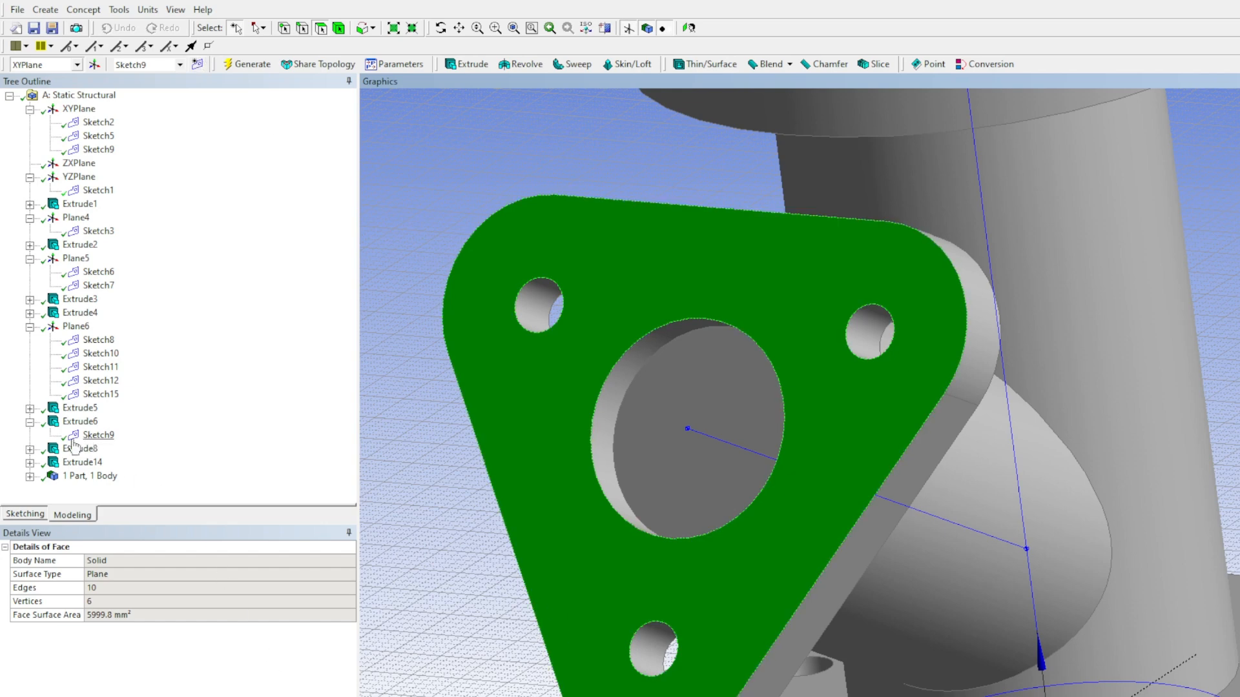
pyautogui.click(77, 327)
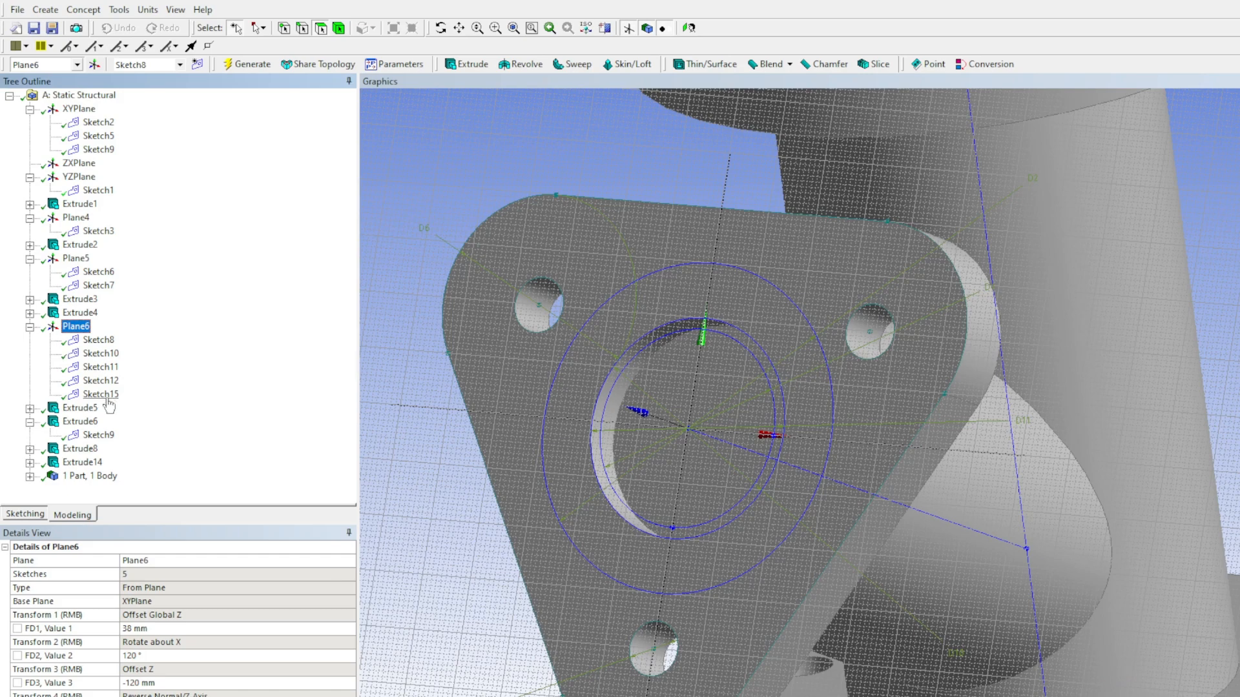
pyautogui.click(245, 63)
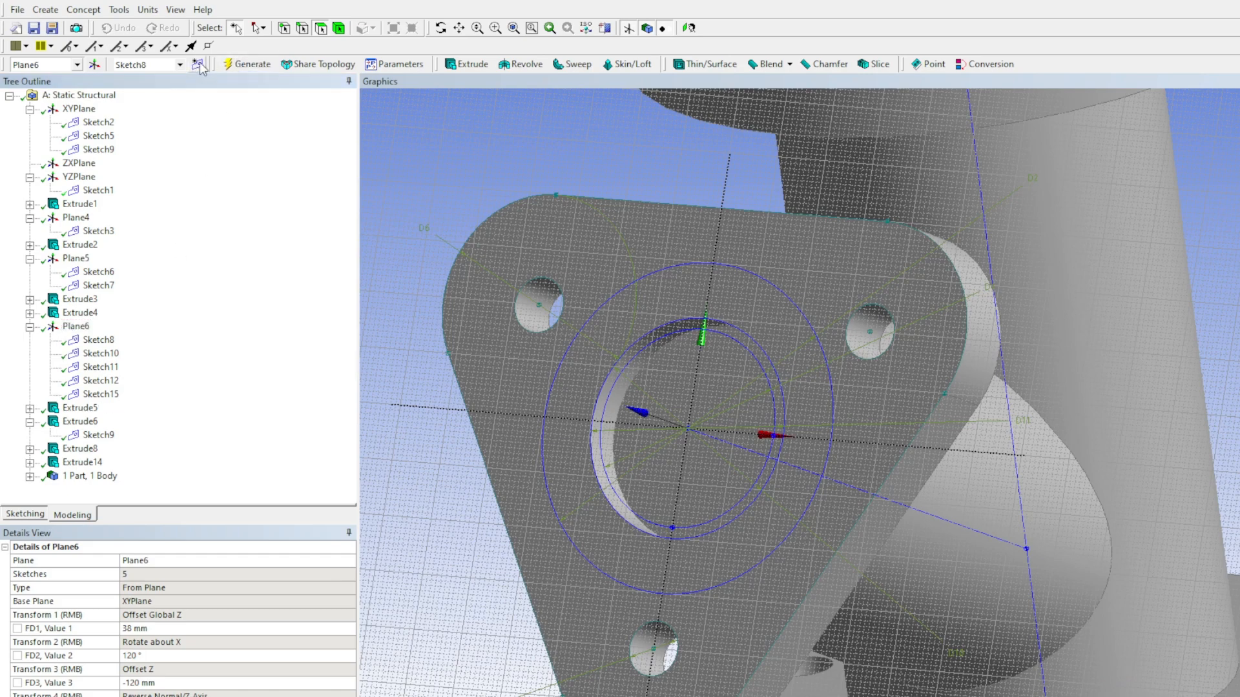
pyautogui.click(199, 64)
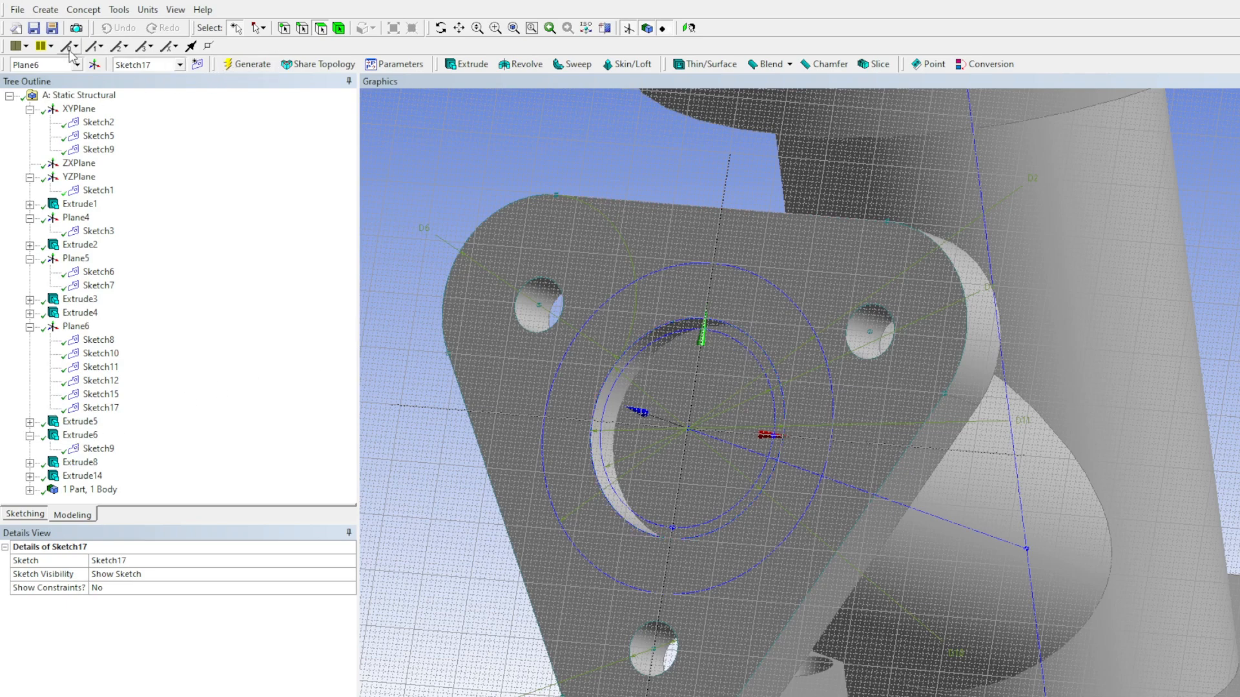
pyautogui.click(94, 65)
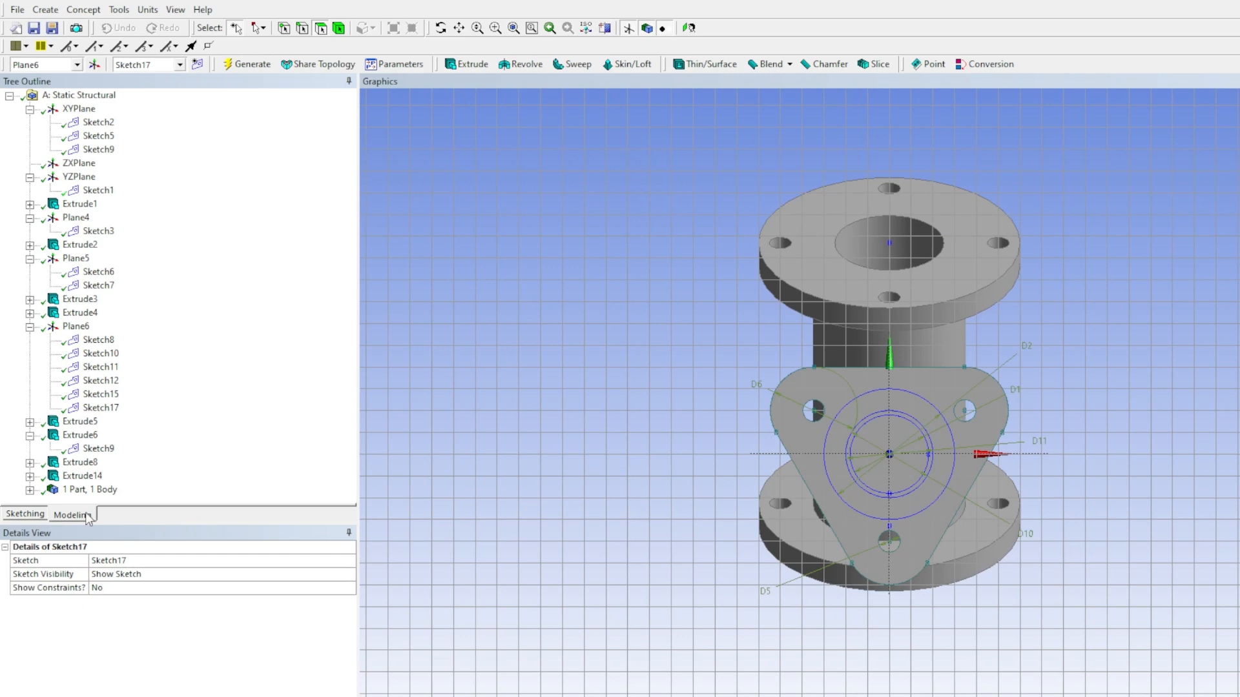
# Draw a circle in Sketch17 centred on the three-lobed flange's bore, coincident with the innermost existing circle
pyautogui.click(9, 514)
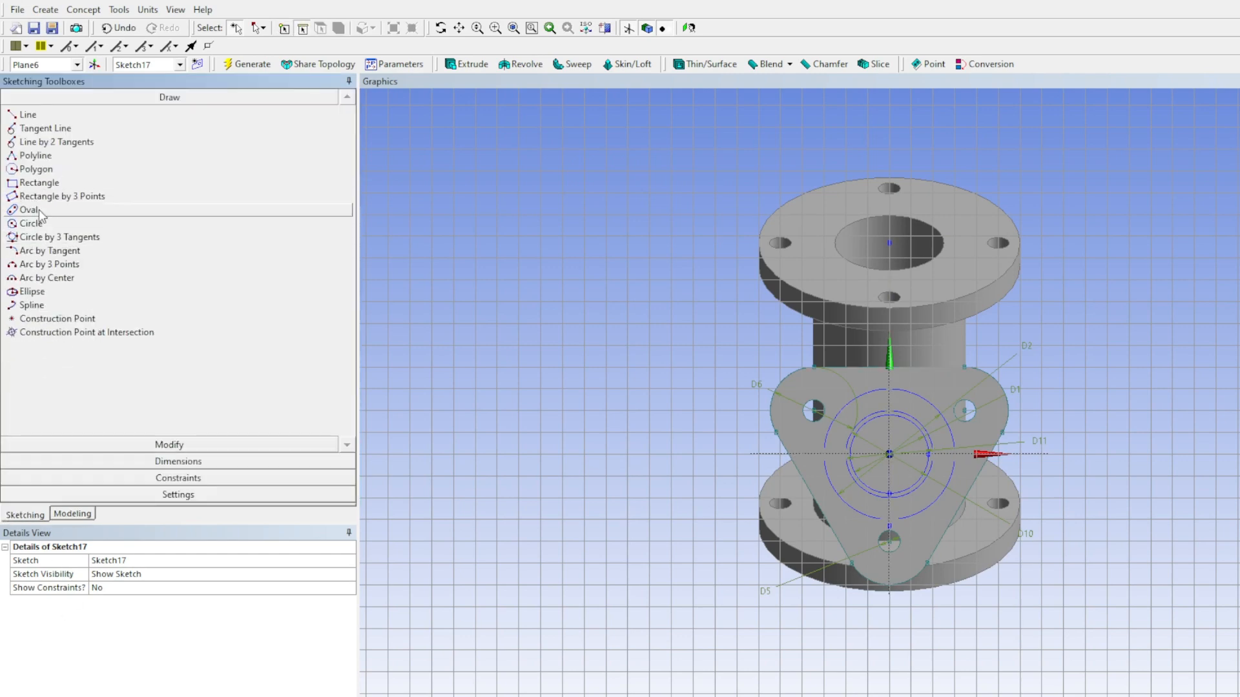
pyautogui.click(33, 225)
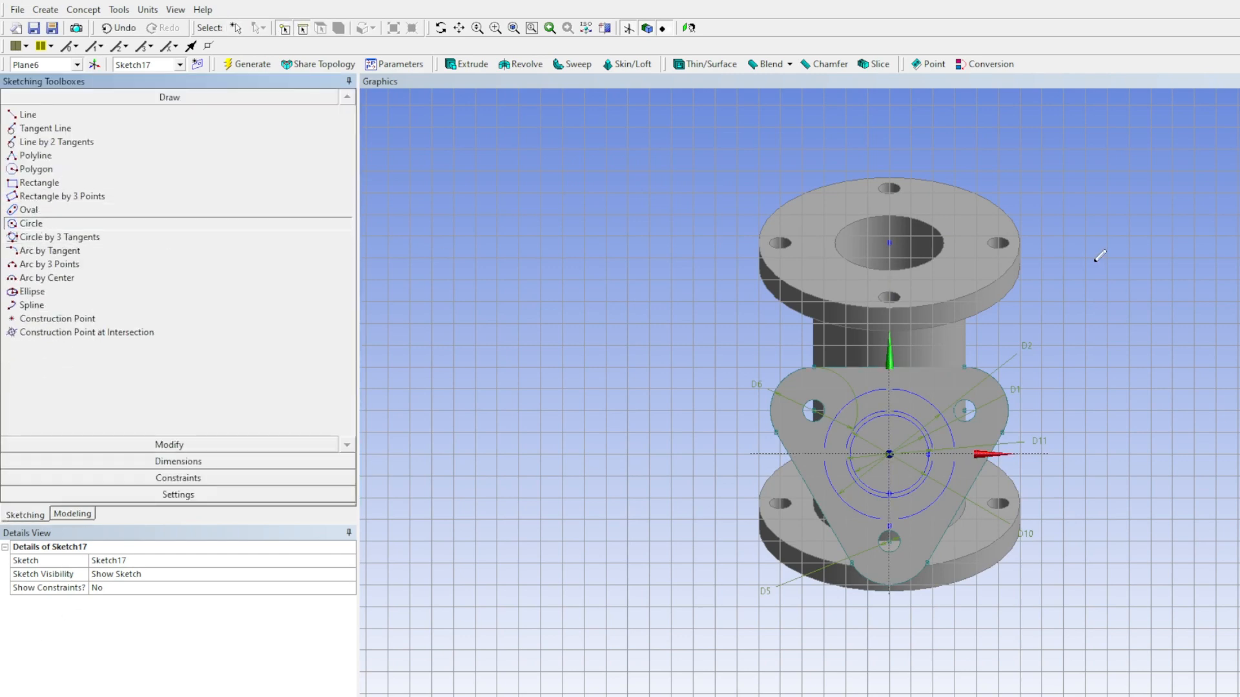
pyautogui.click(889, 453)
pyautogui.scroll(4, 903, 446)
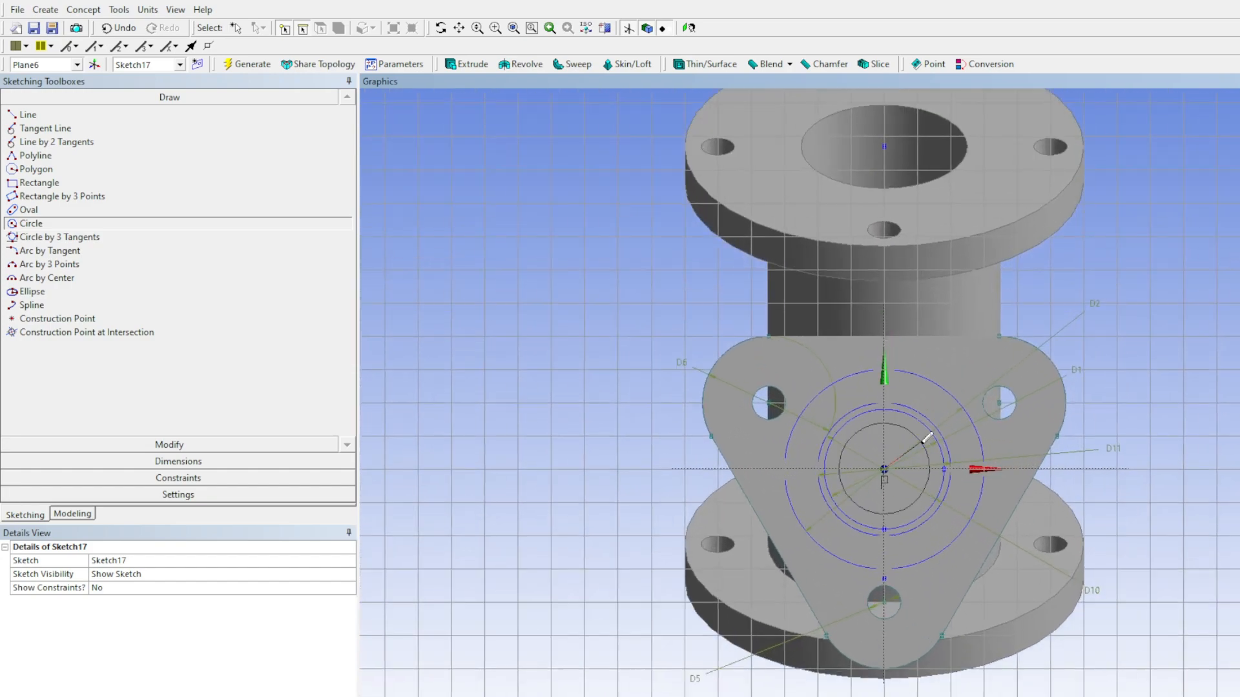
pyautogui.scroll(4, 926, 441)
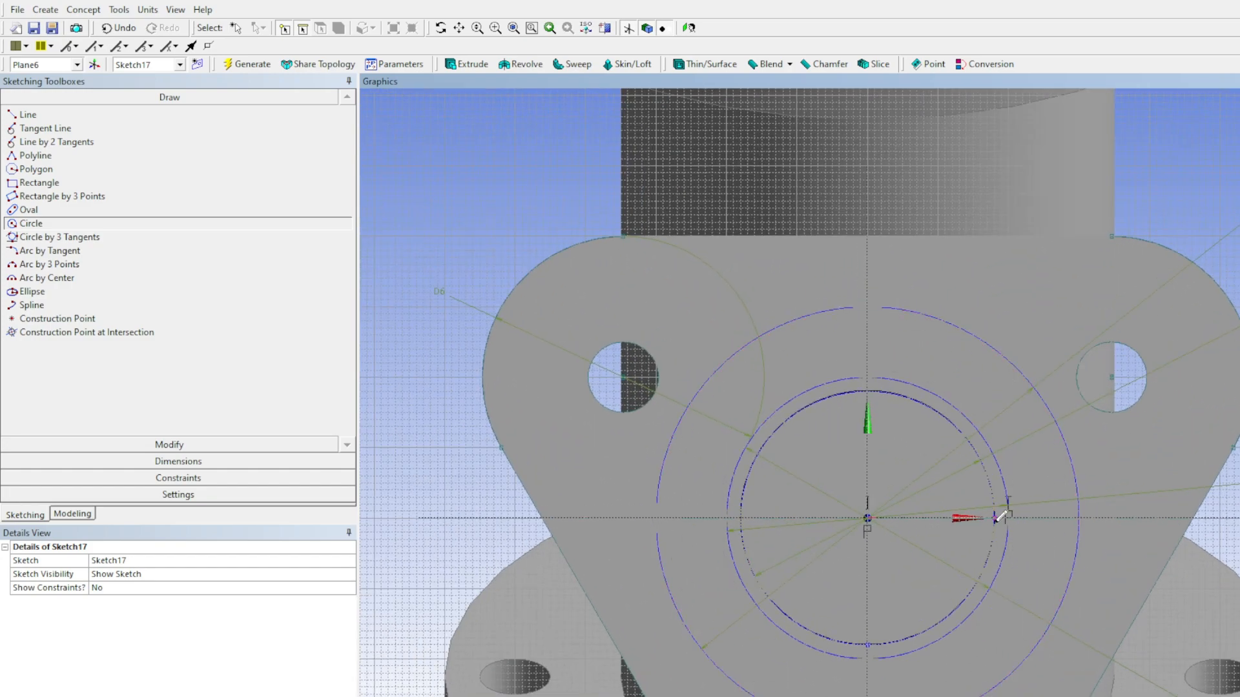
pyautogui.click(996, 517)
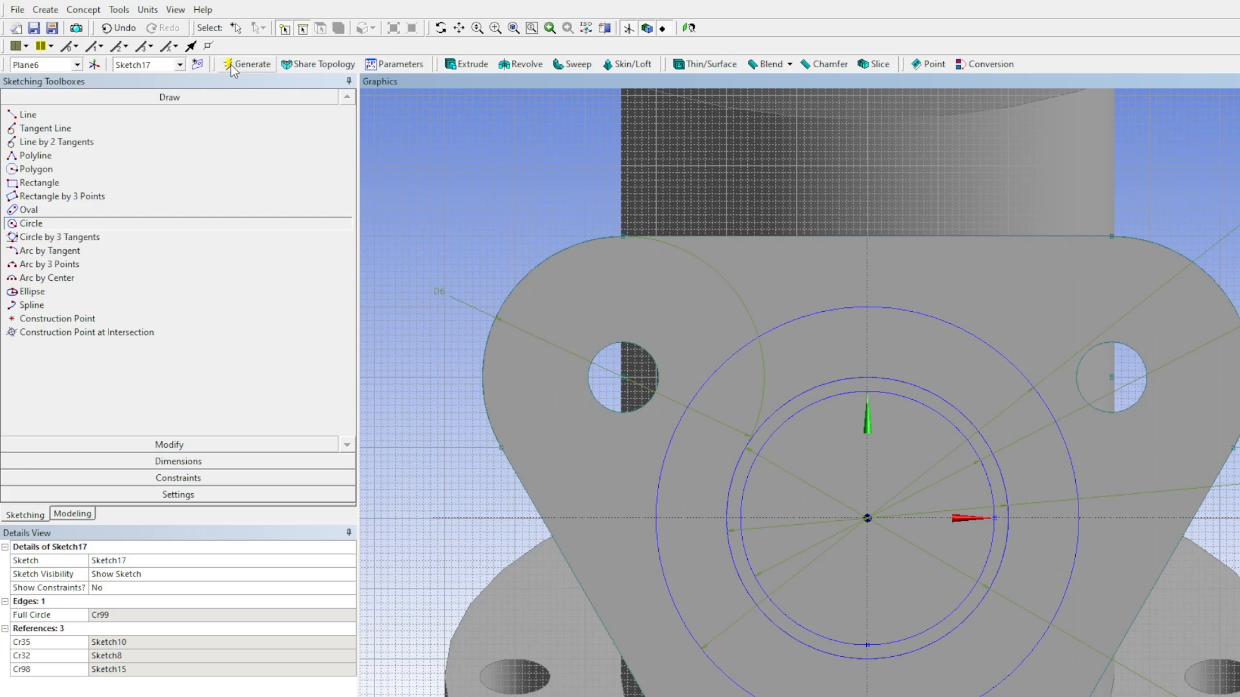
# Start an extrusion of Sketch17 with a depth of 120 mm
pyautogui.click(467, 64)
pyautogui.moveTo(773, 369); pyautogui.dragTo(581, 452, button='middle')
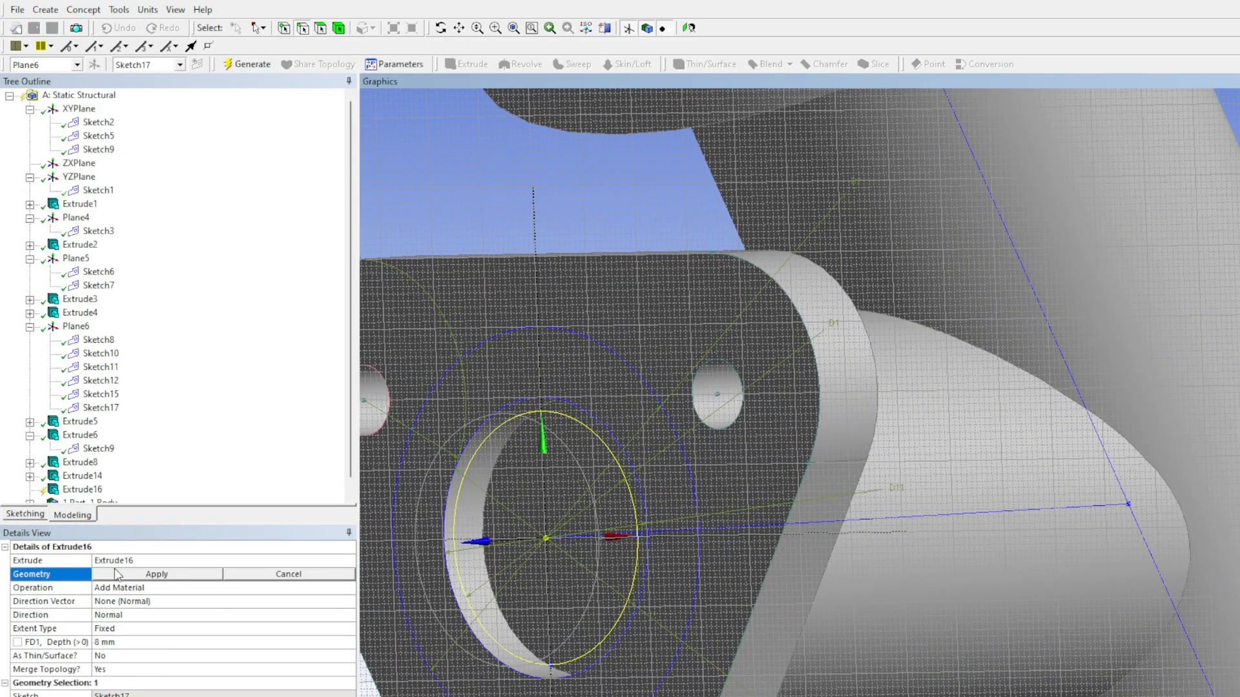
pyautogui.click(156, 574)
pyautogui.click(109, 643)
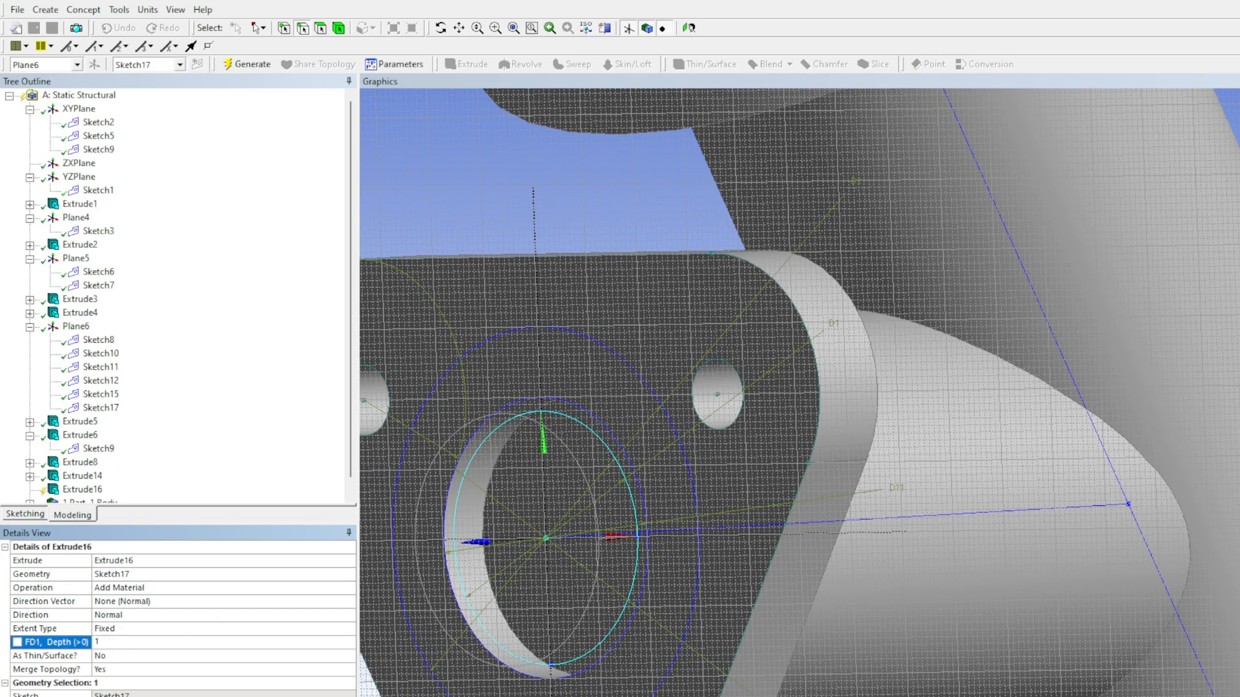
pyautogui.write('120')
pyautogui.press('Return')
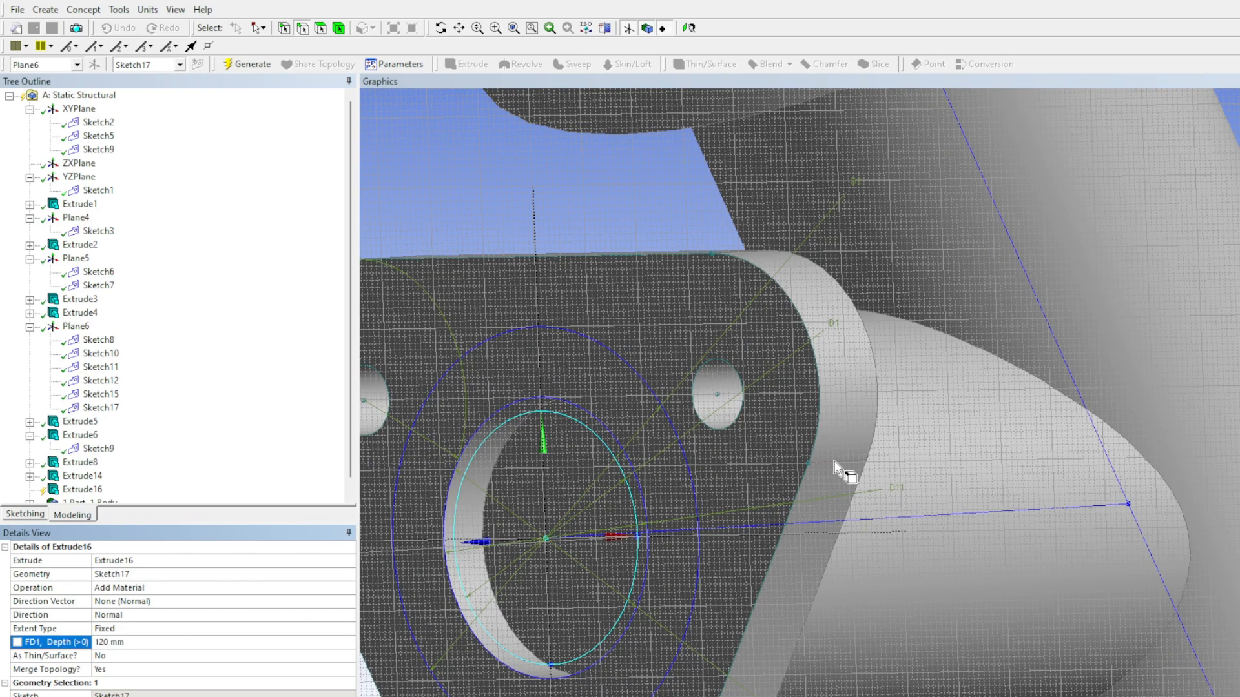
# Set the extrusion's direction vector along the branch centre line, pointing into the pipe body
pyautogui.click(117, 605)
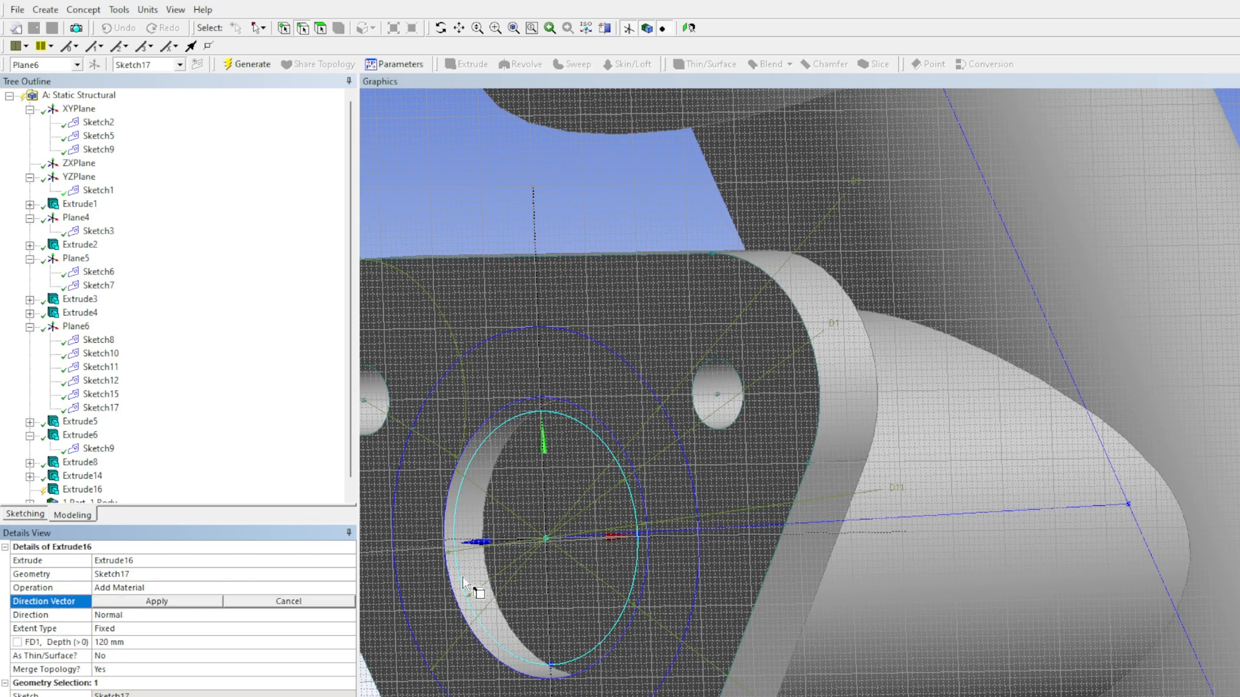
pyautogui.click(939, 515)
pyautogui.click(394, 657)
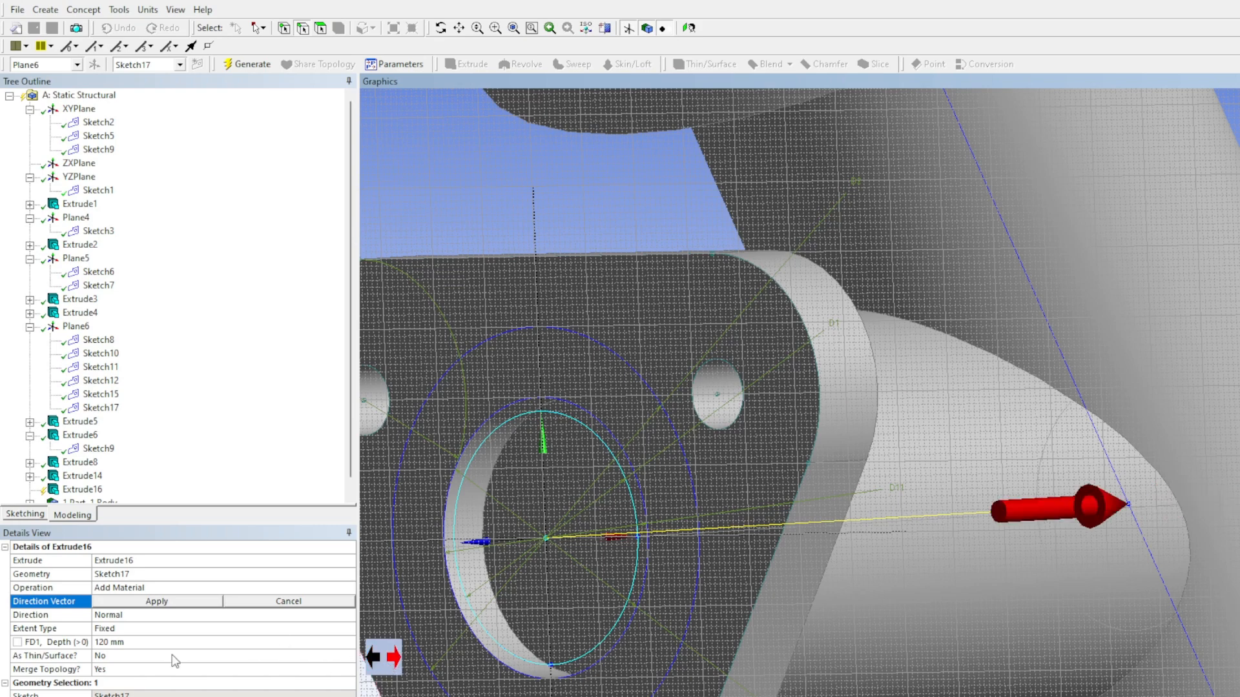
pyautogui.click(146, 601)
# Set the extrusion's operation to Cut Material, generate the branch bore and inspect it
pyautogui.click(235, 588)
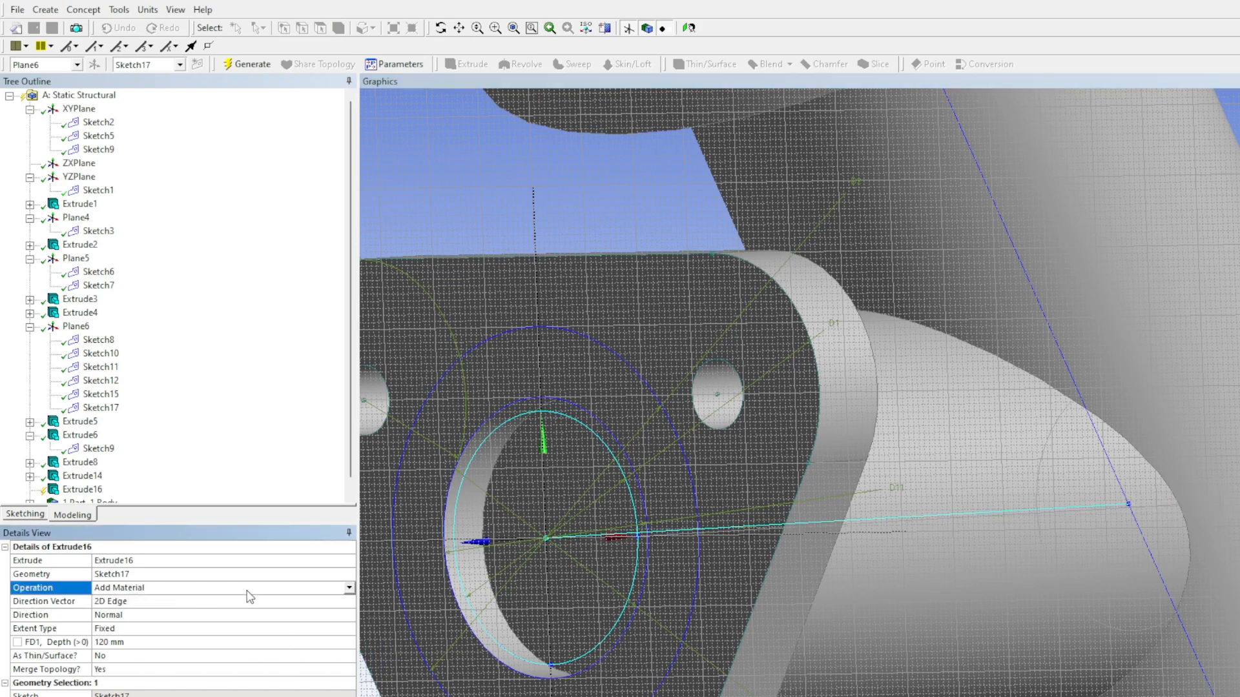
pyautogui.click(175, 616)
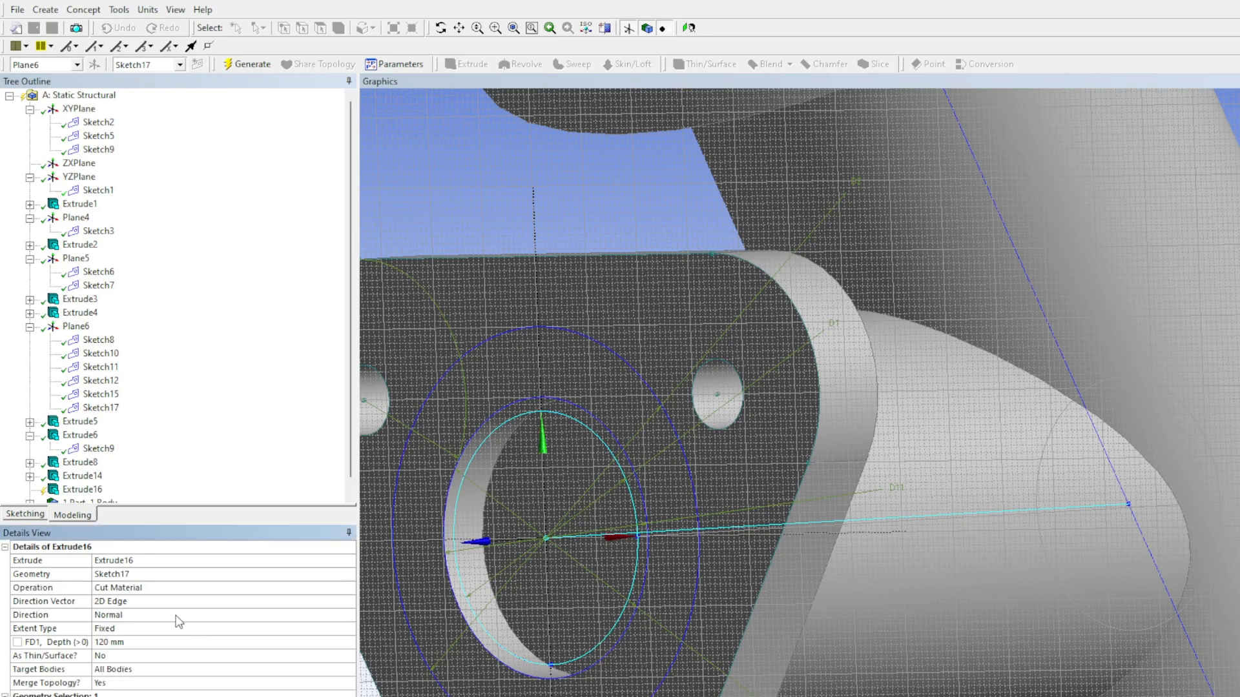
pyautogui.click(249, 64)
pyautogui.scroll(-3, 785, 481)
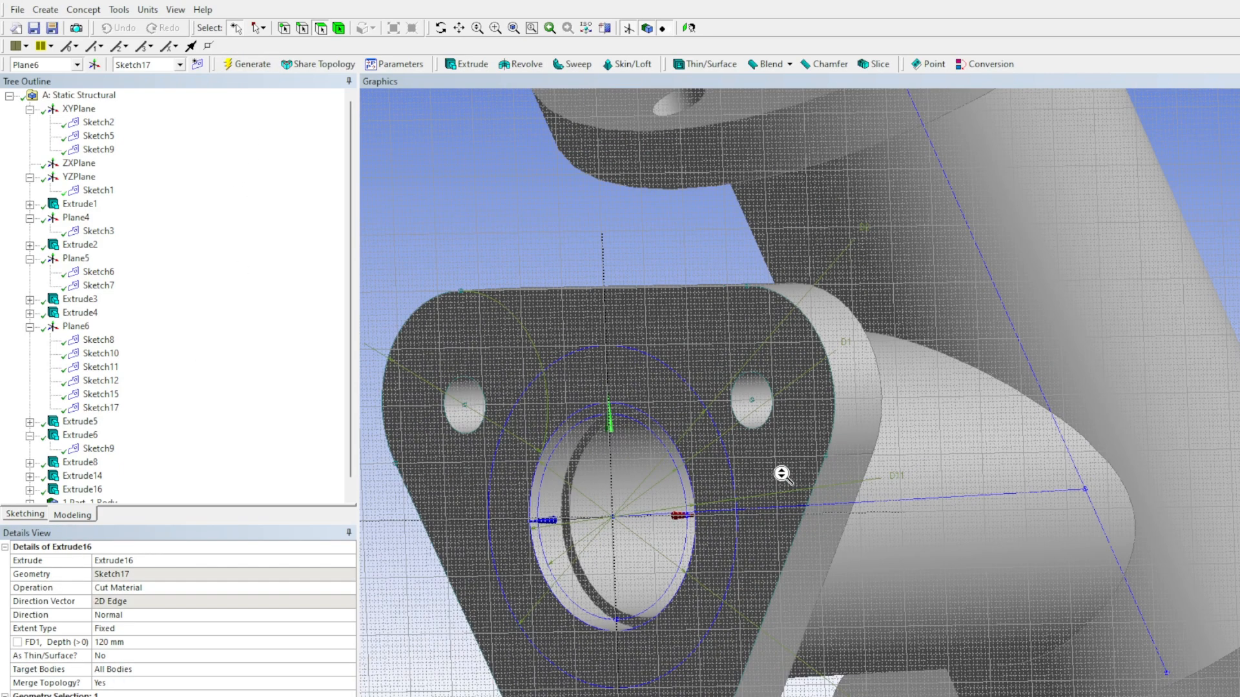
pyautogui.scroll(-3, 783, 475)
pyautogui.moveTo(783, 470); pyautogui.dragTo(593, 533, button='middle')
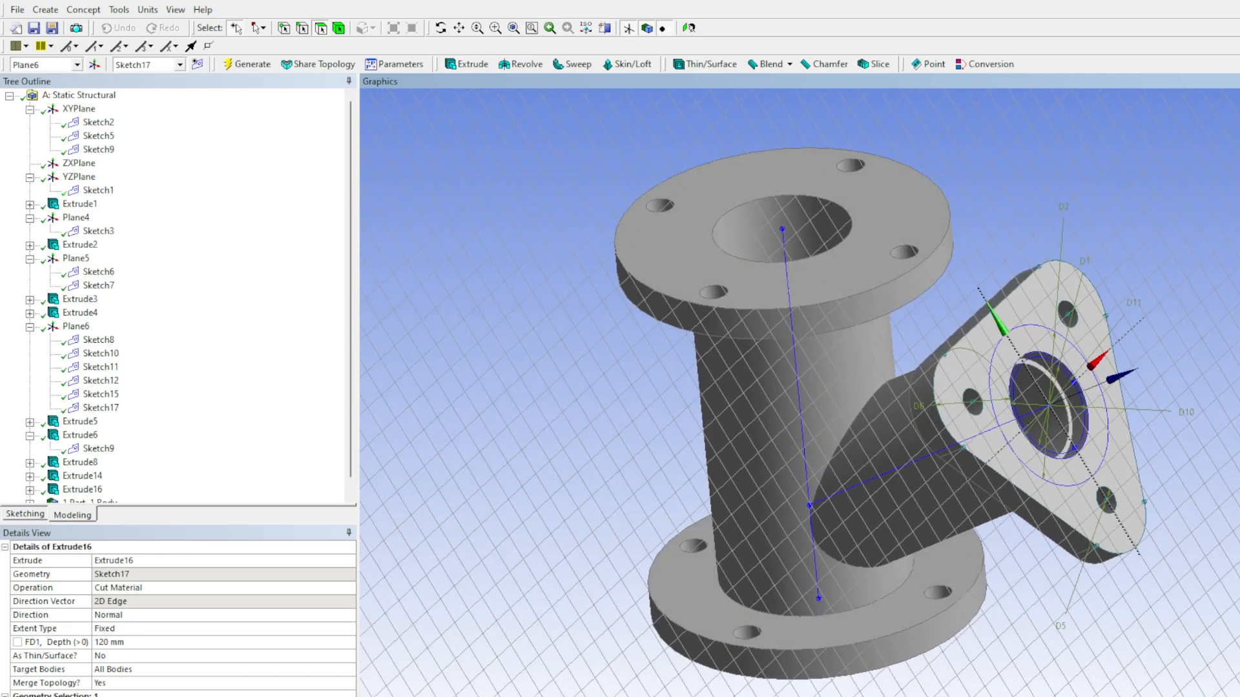
pyautogui.moveTo(1010, 386)
pyautogui.mouseDown(button='middle')
pyautogui.moveTo(1009, 351)
pyautogui.moveTo(1028, 396)
pyautogui.mouseUp(button='middle')
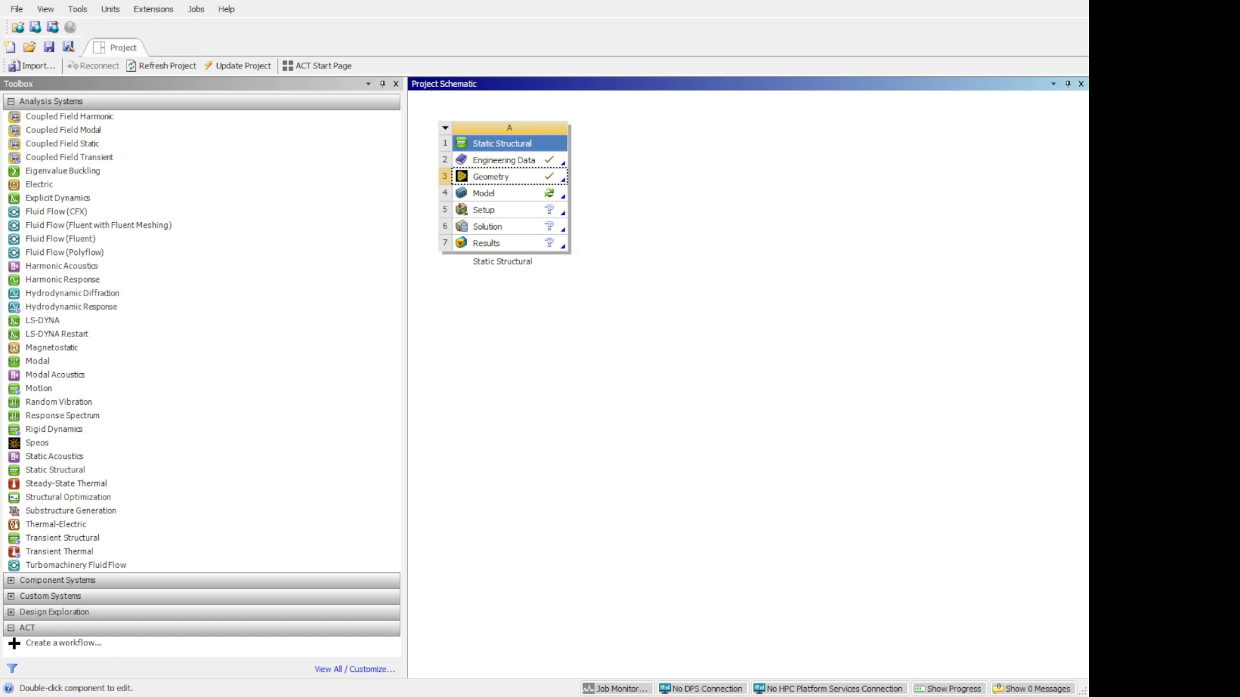
# Open the Static Structural system's model in Mechanical and generate the mesh with default settings
pyautogui.doubleClick(484, 193)
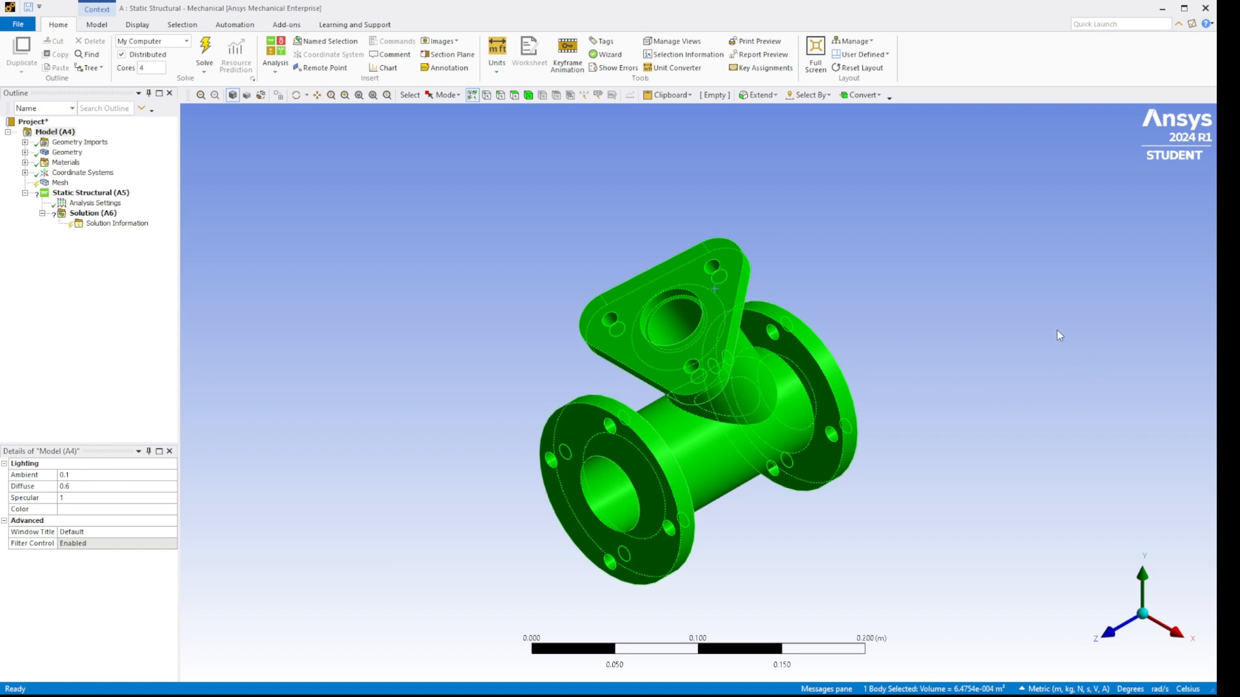
pyautogui.click(1055, 331)
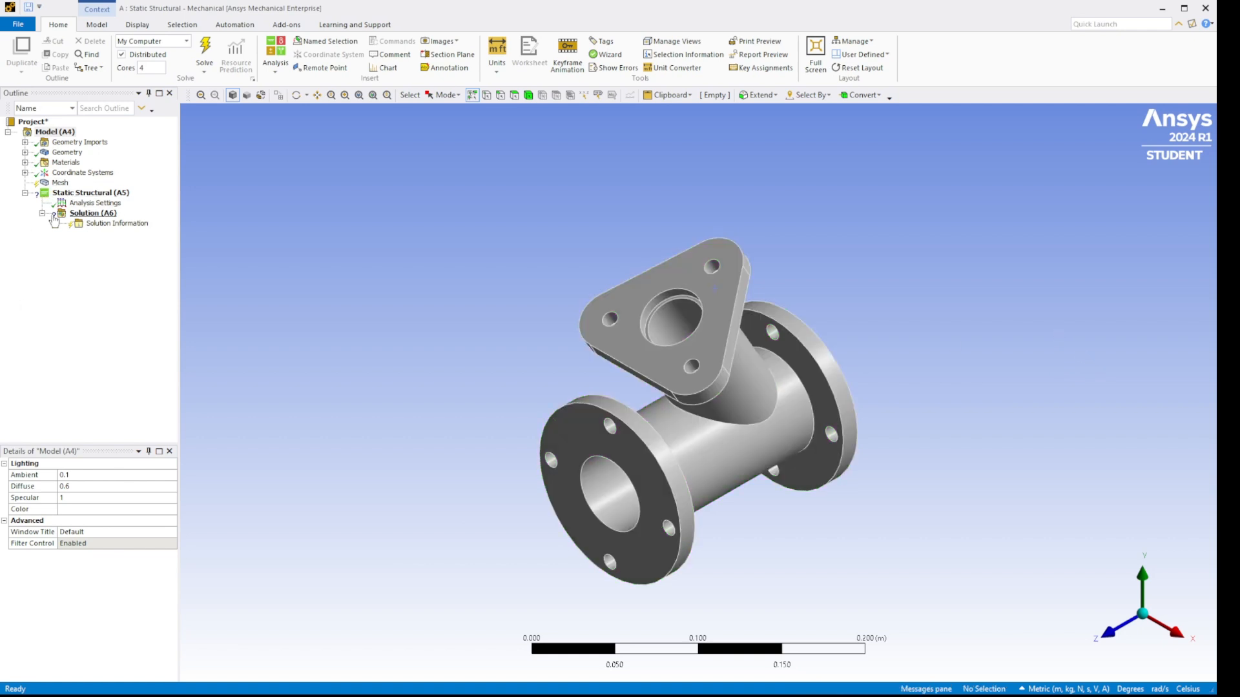
pyautogui.click(58, 183)
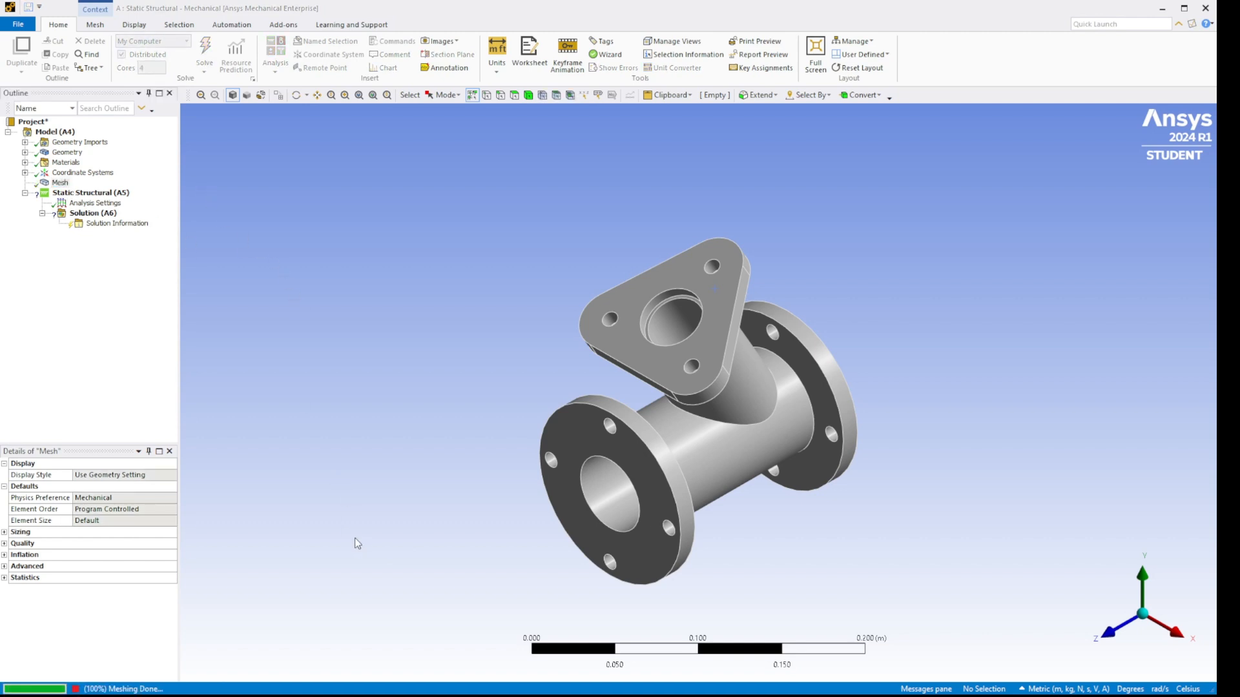
pyautogui.moveTo(362, 555); pyautogui.dragTo(227, 320, button='middle')
# Add a force to the Static Structural analysis, defined by components, with a Z component of -2000 N
pyautogui.click(64, 193)
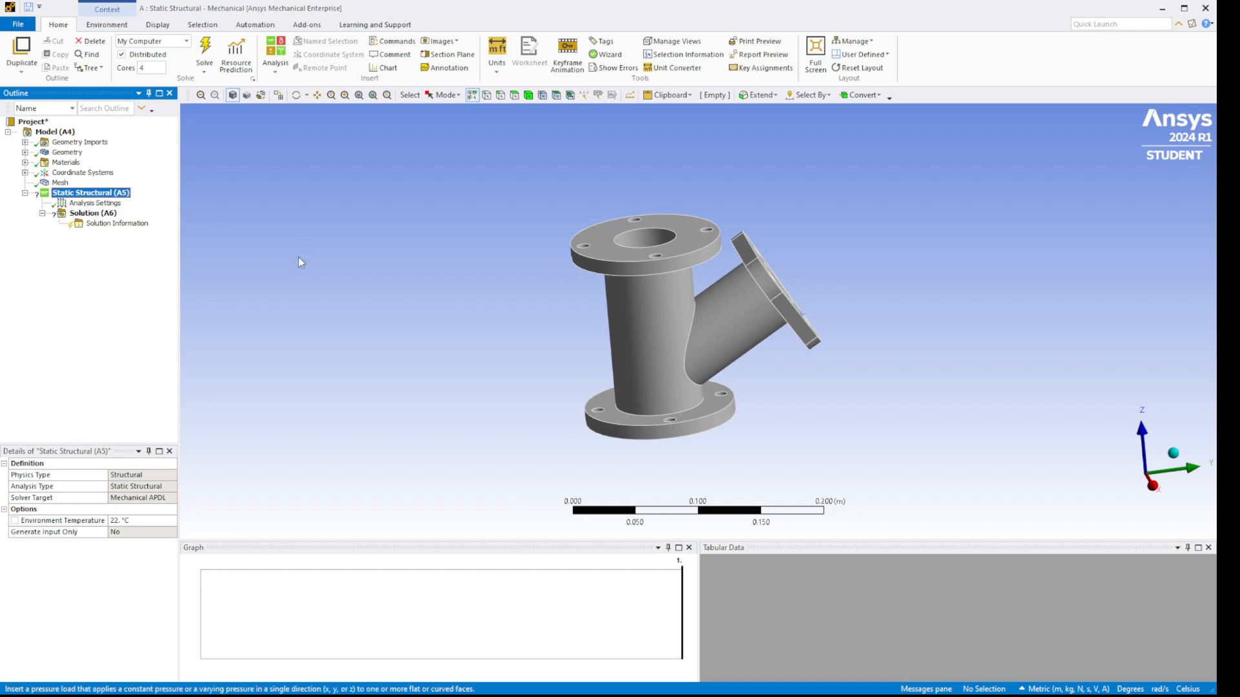
pyautogui.click(253, 291)
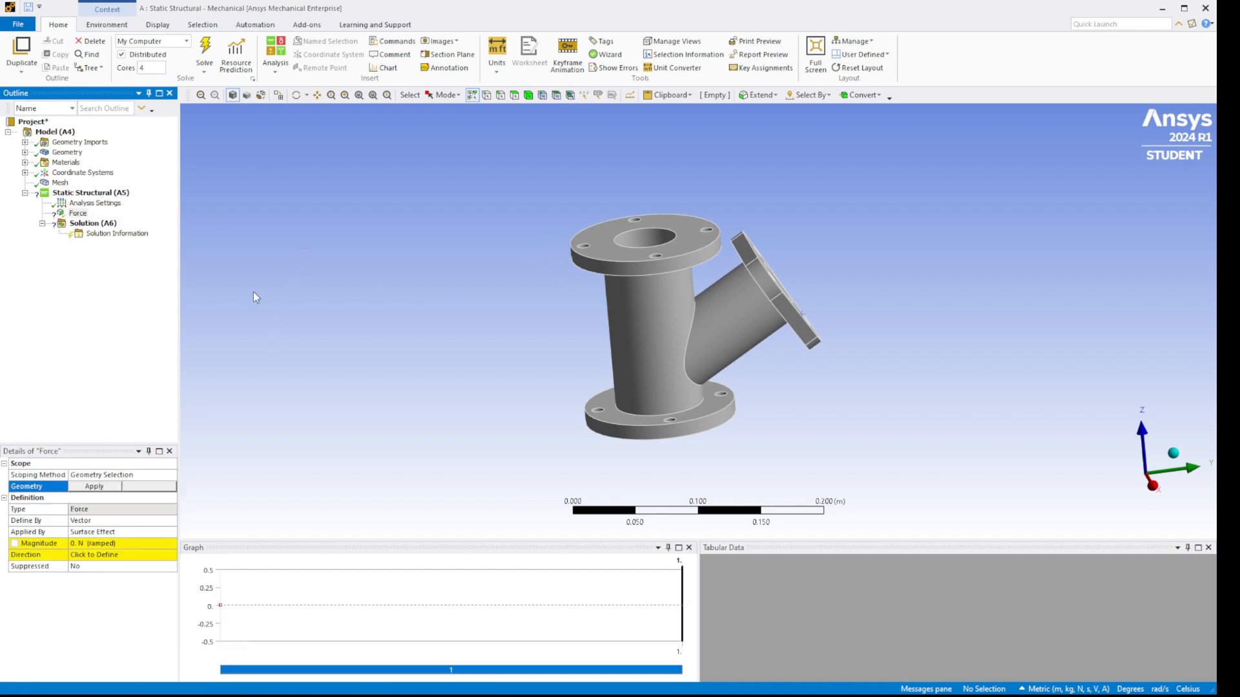
pyautogui.click(677, 224)
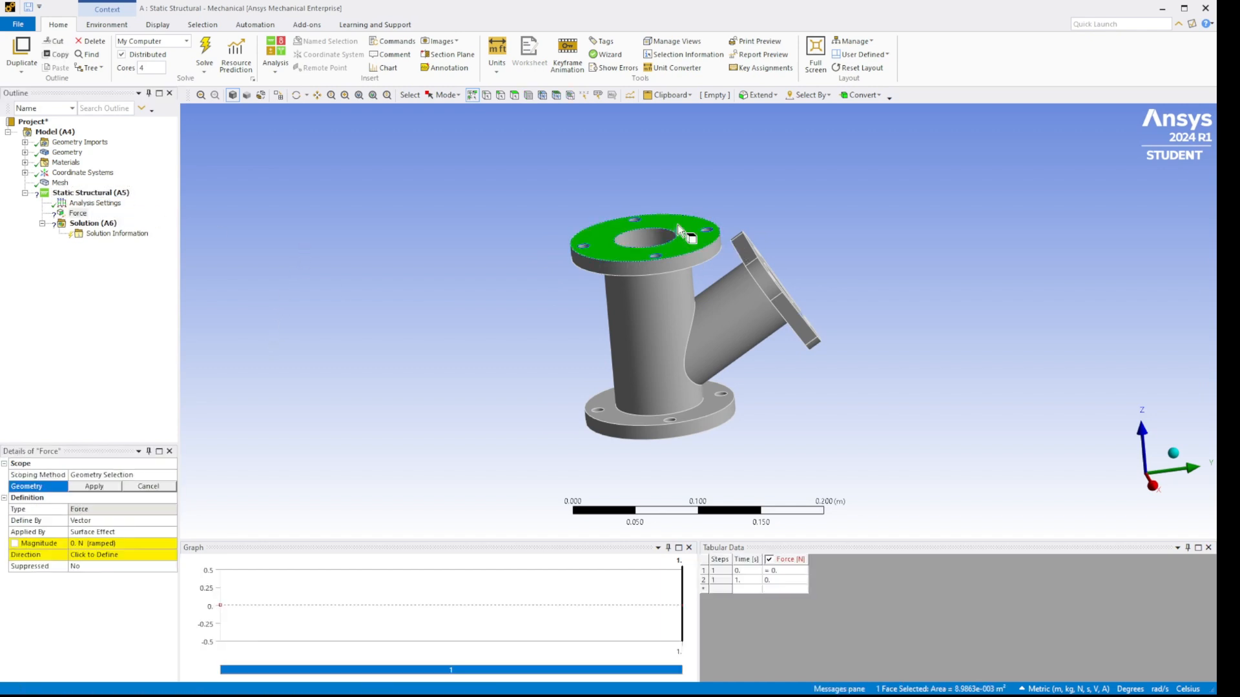
pyautogui.click(95, 521)
pyautogui.click(172, 521)
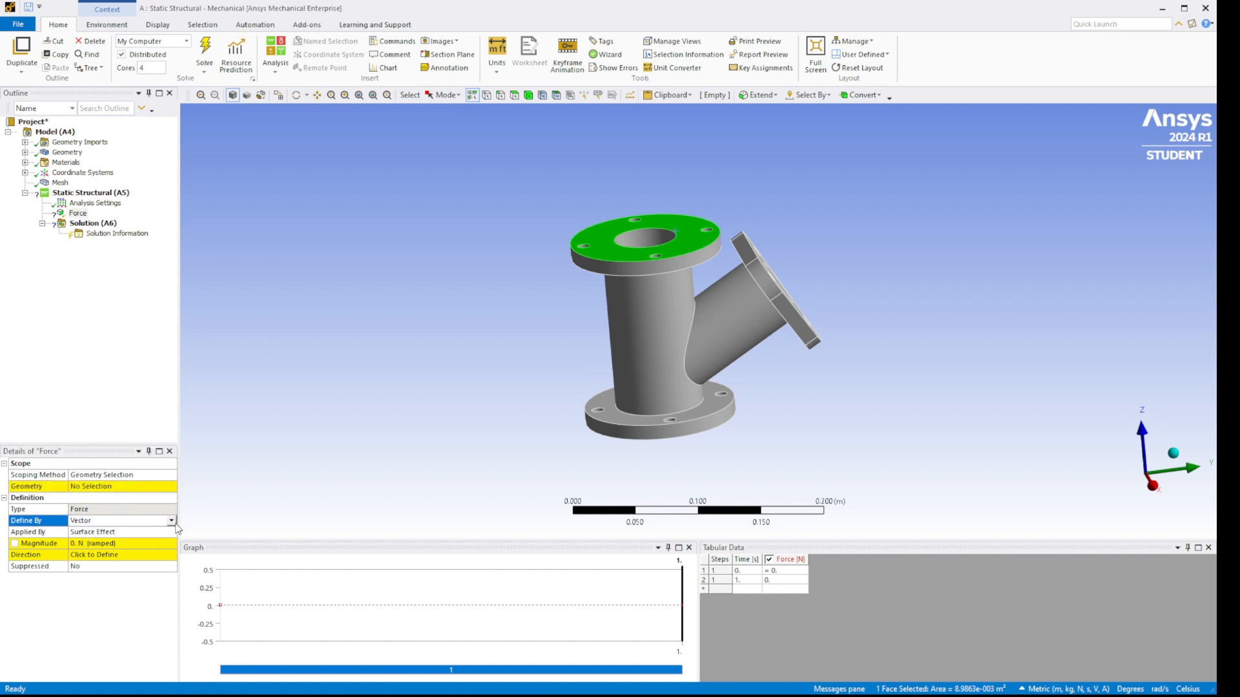
pyautogui.click(117, 532)
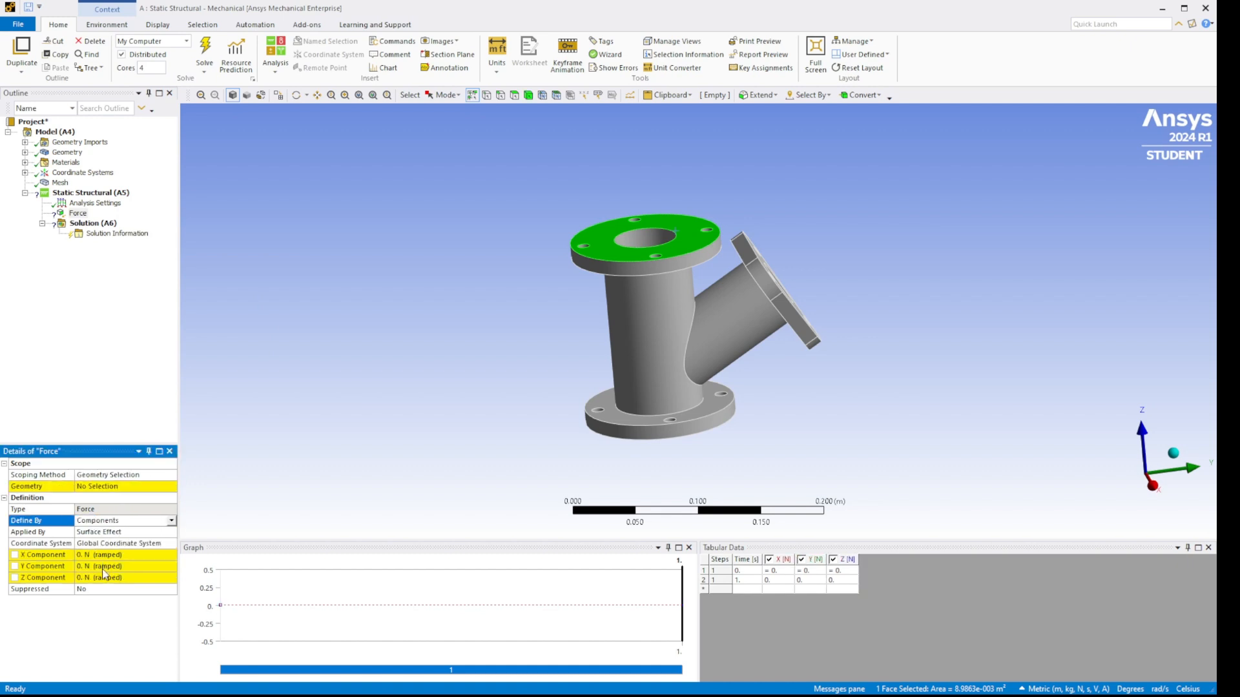
pyautogui.click(91, 578)
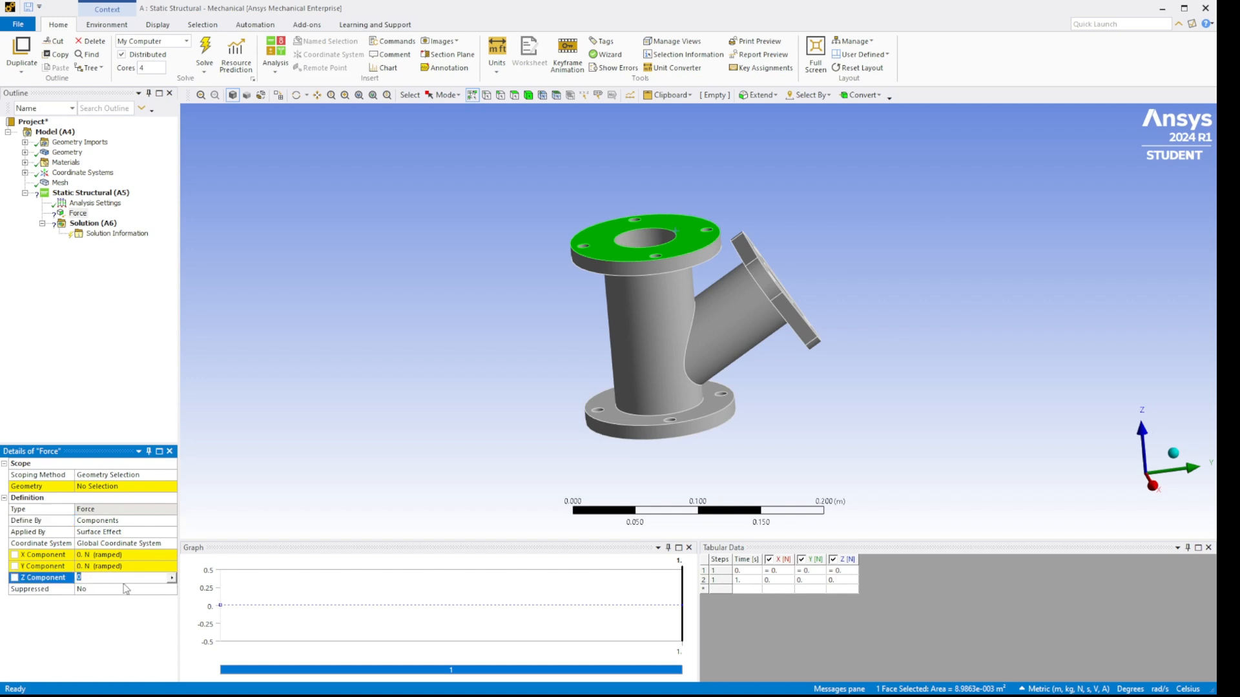
pyautogui.write('-2000')
pyautogui.press('Return')
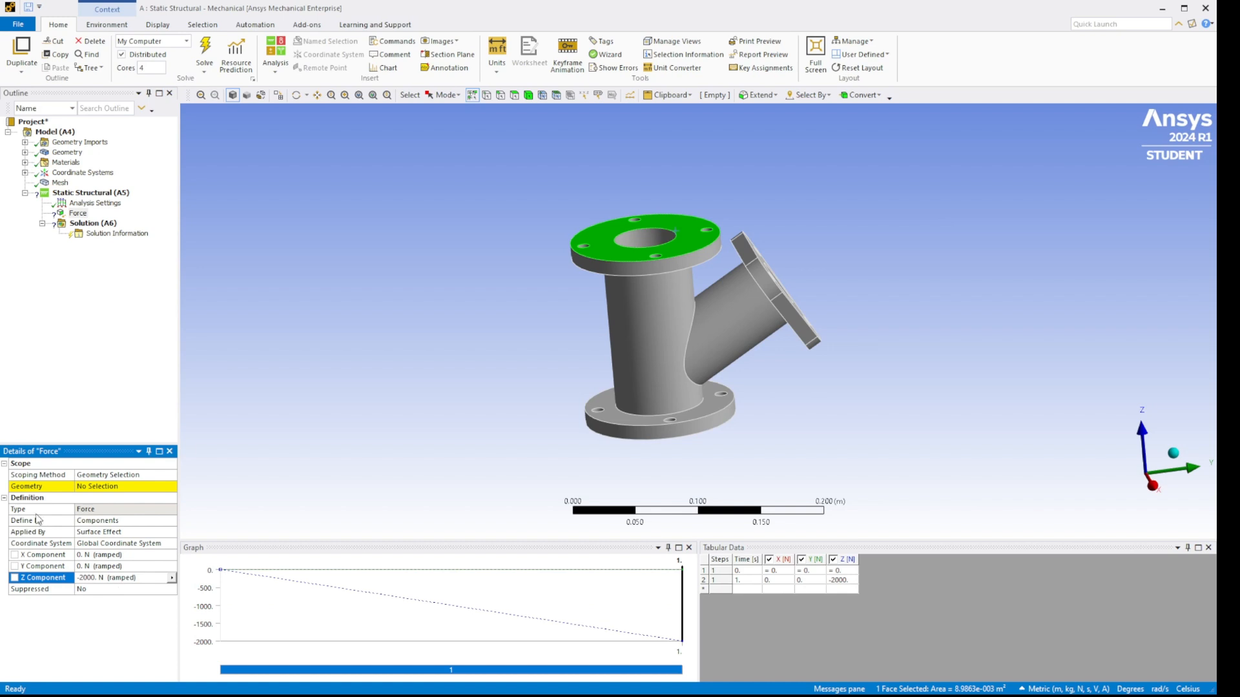
# Scope the force to the top face of the straight pipe's upper flange and check its Applied By setting
pyautogui.click(104, 489)
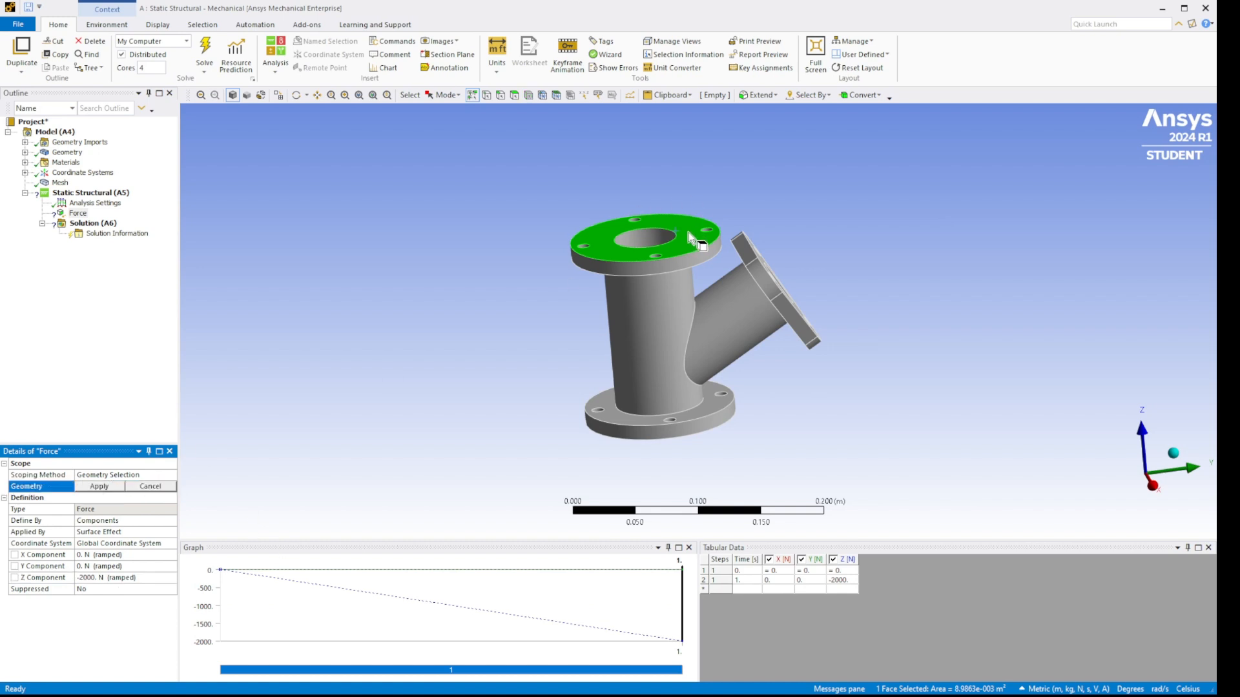
pyautogui.click(99, 486)
pyautogui.moveTo(646, 249)
pyautogui.mouseDown(button='middle')
pyautogui.moveTo(672, 335)
pyautogui.moveTo(609, 360)
pyautogui.moveTo(568, 417)
pyautogui.mouseUp(button='middle')
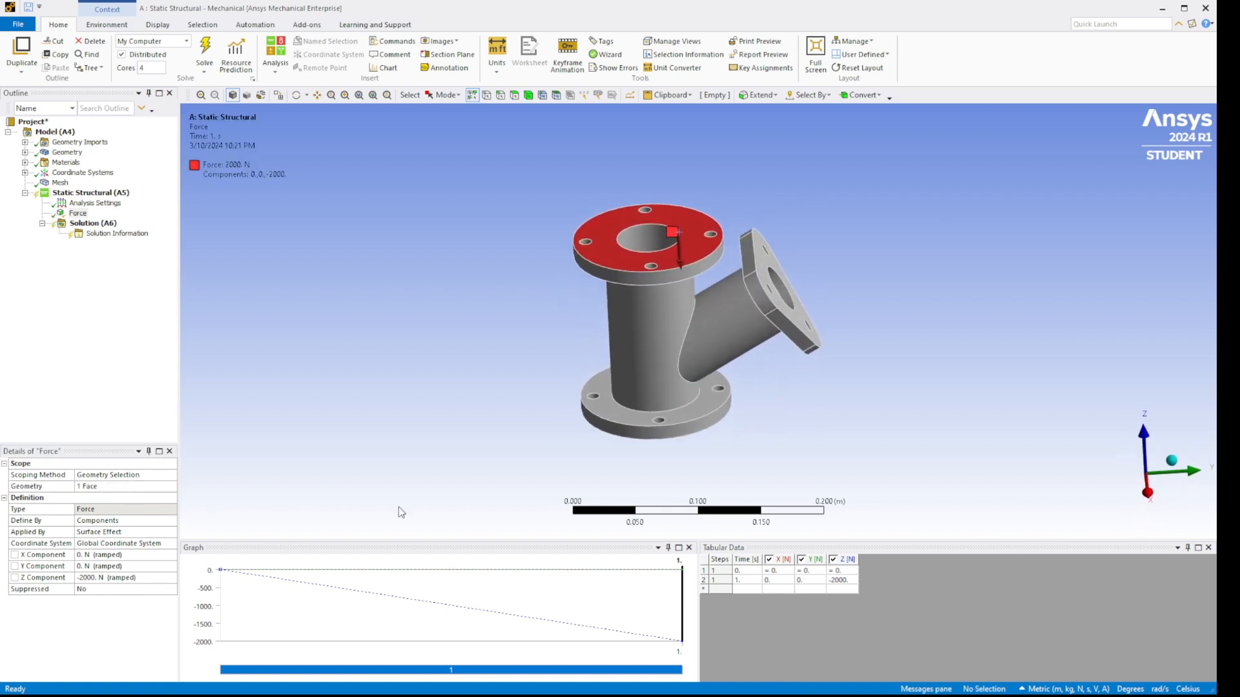
pyautogui.click(116, 532)
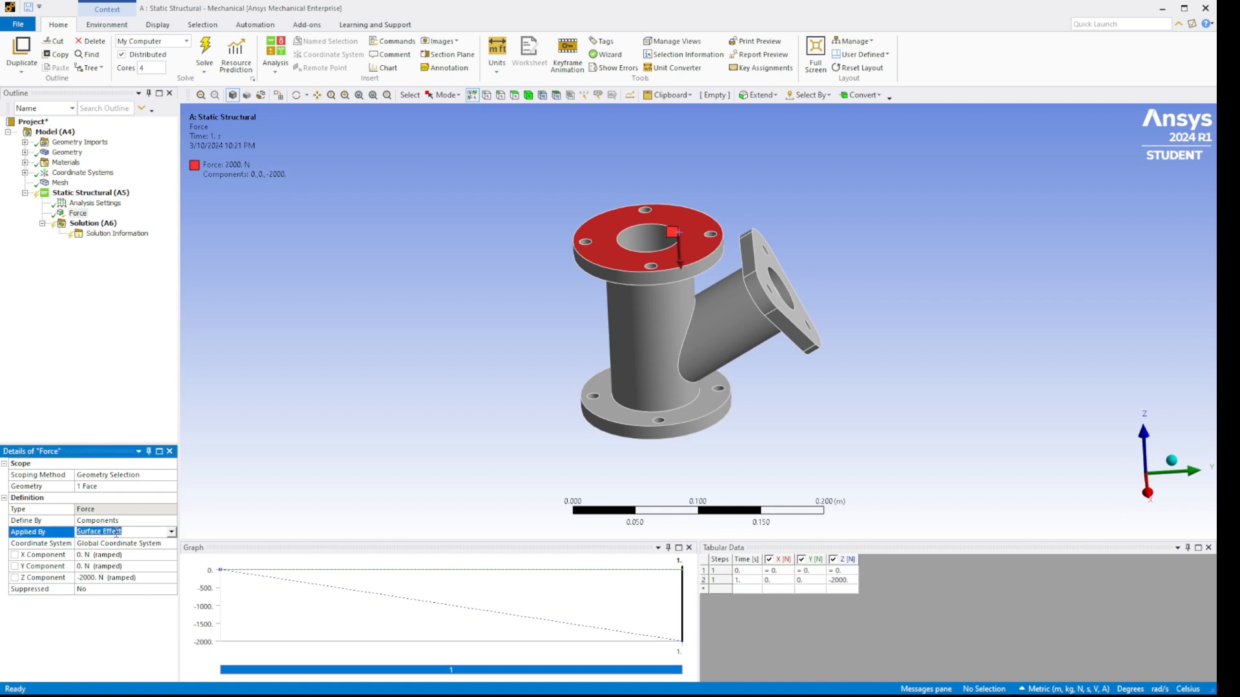
pyautogui.click(170, 532)
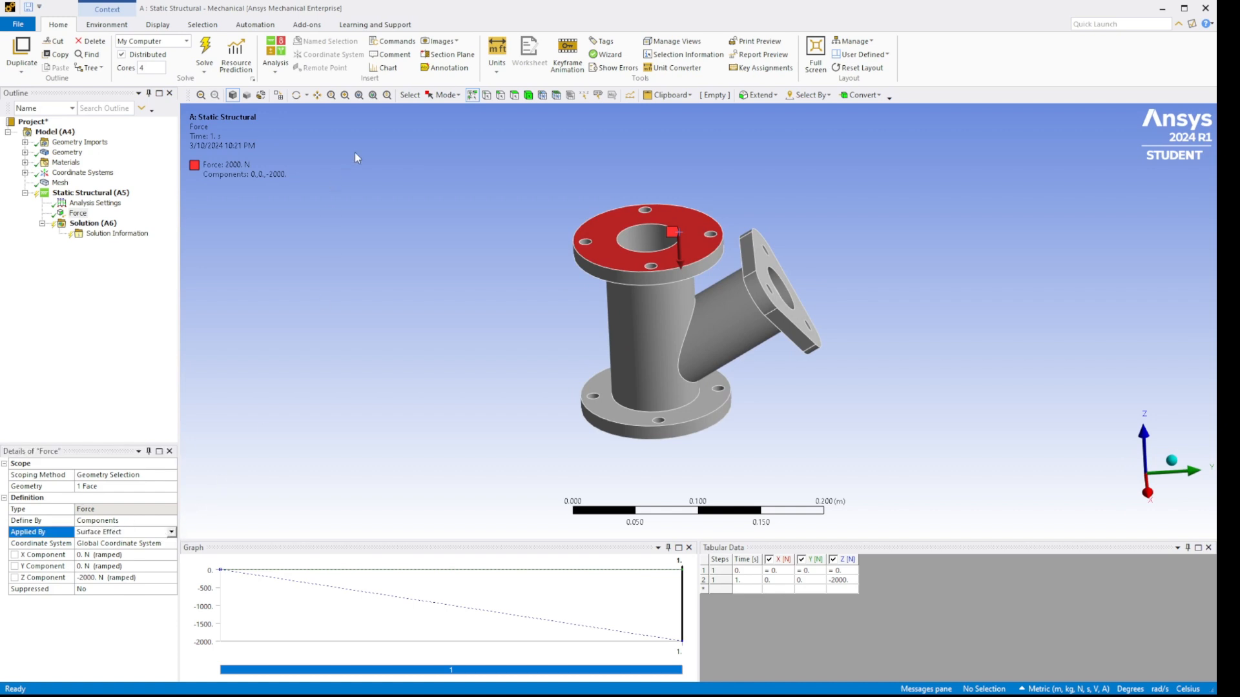
pyautogui.click(82, 193)
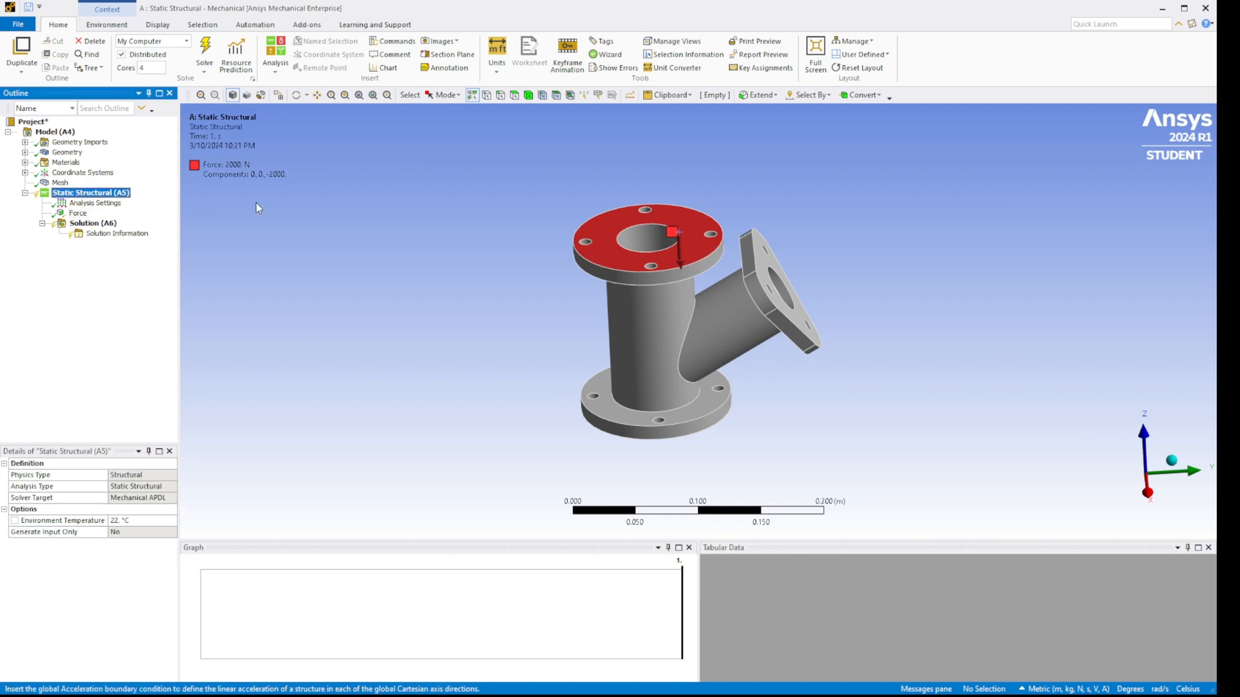
pyautogui.click(258, 424)
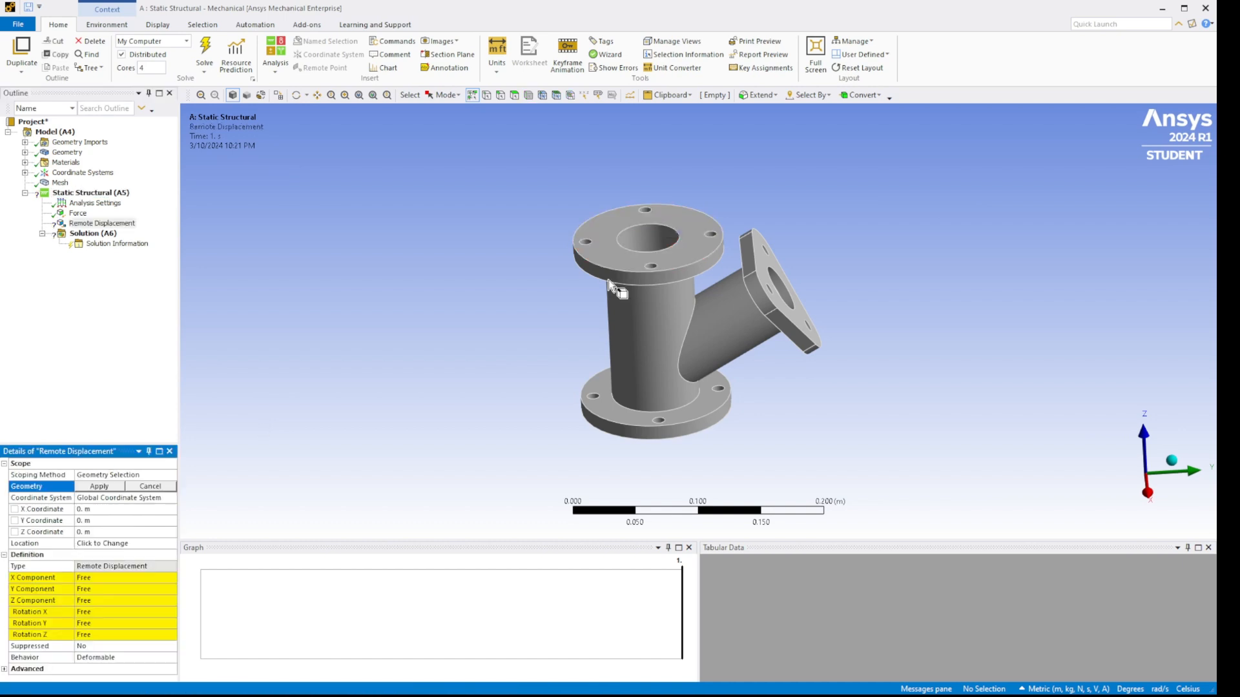
pyautogui.click(688, 252)
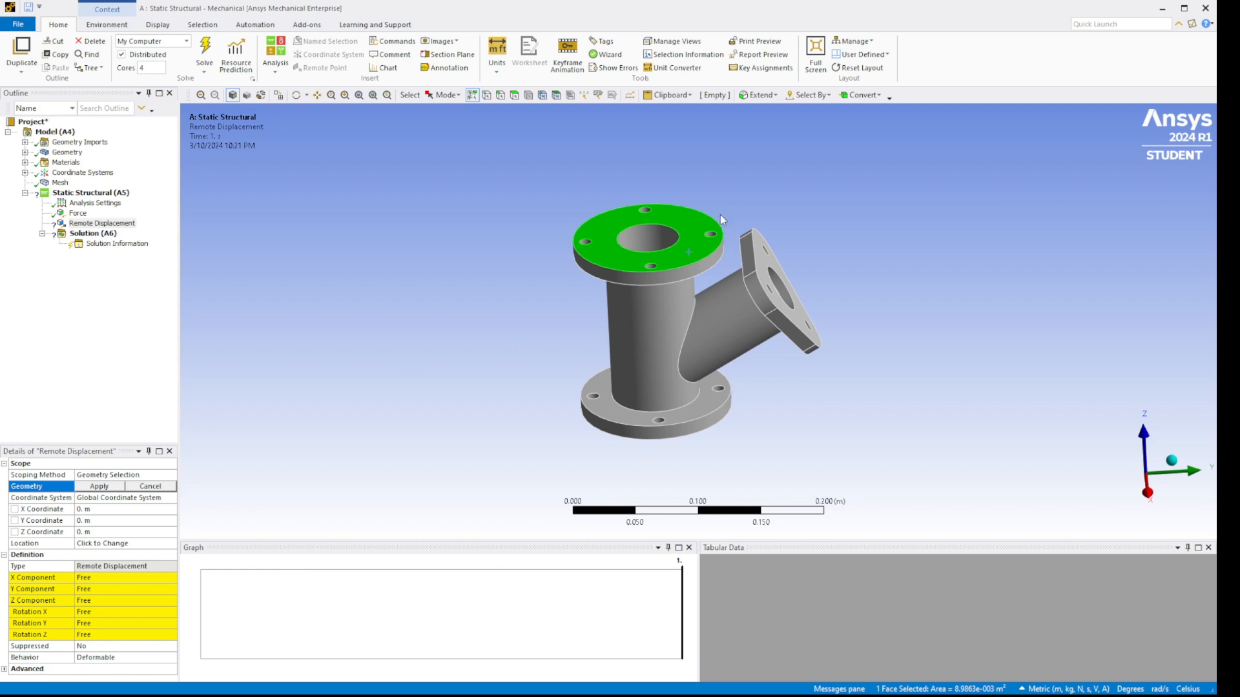
pyautogui.click(102, 222)
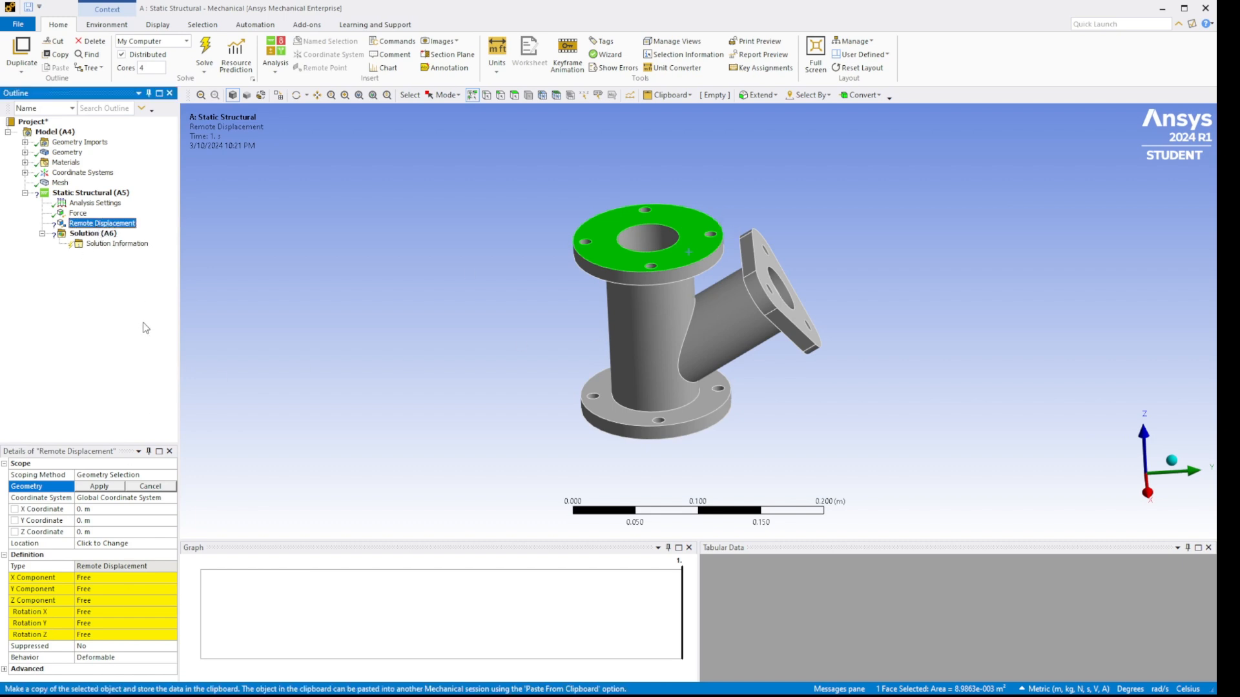
pyautogui.press('Delete')
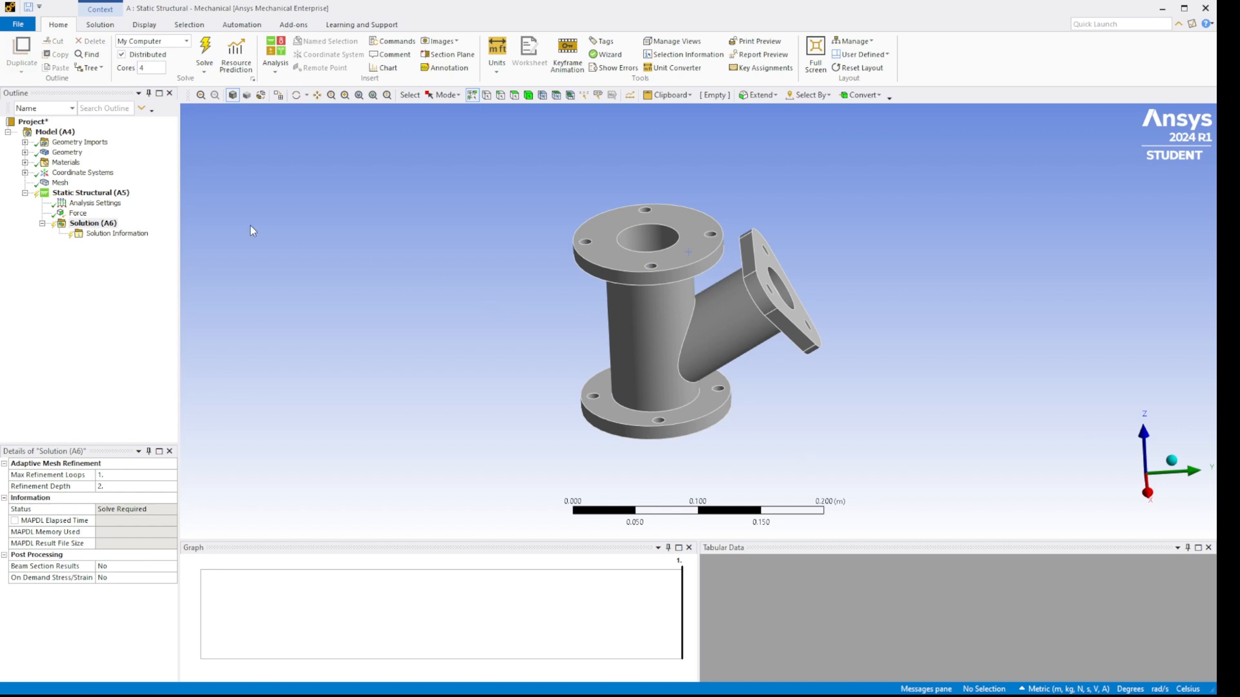
# Add a fixed support to the Static Structural analysis on the bottom face of the straight pipe's lower flange
pyautogui.click(82, 193)
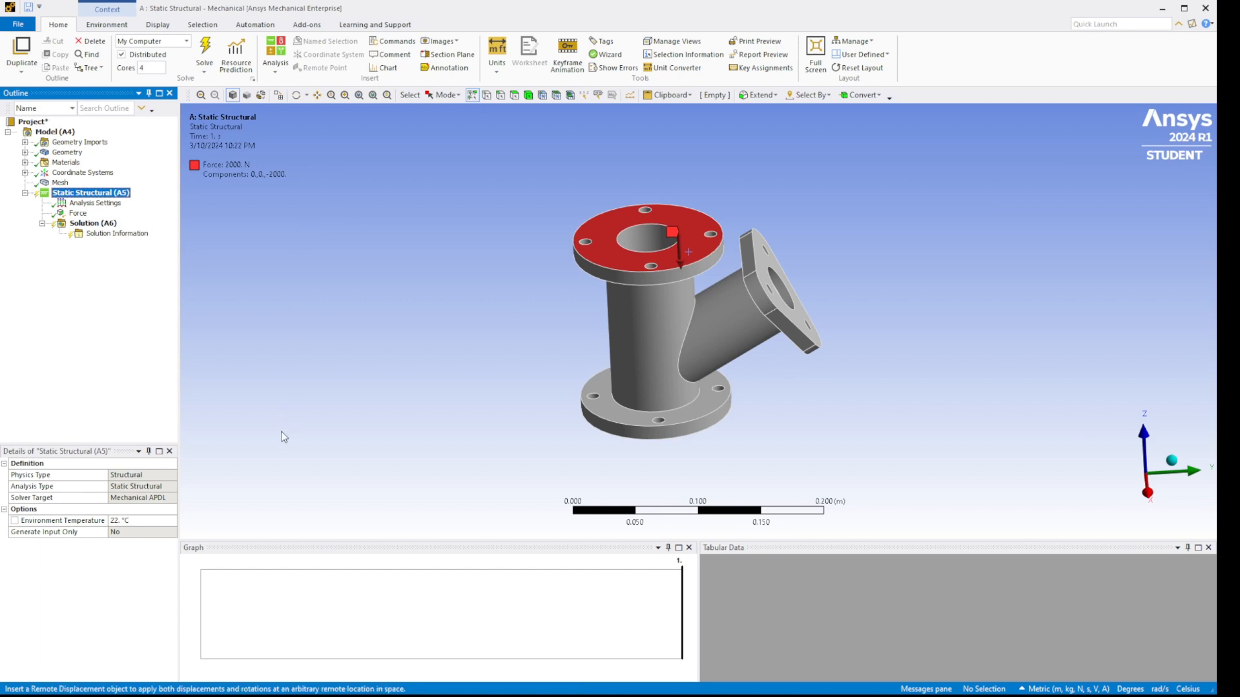
pyautogui.click(262, 406)
pyautogui.moveTo(570, 470); pyautogui.dragTo(579, 393, button='middle')
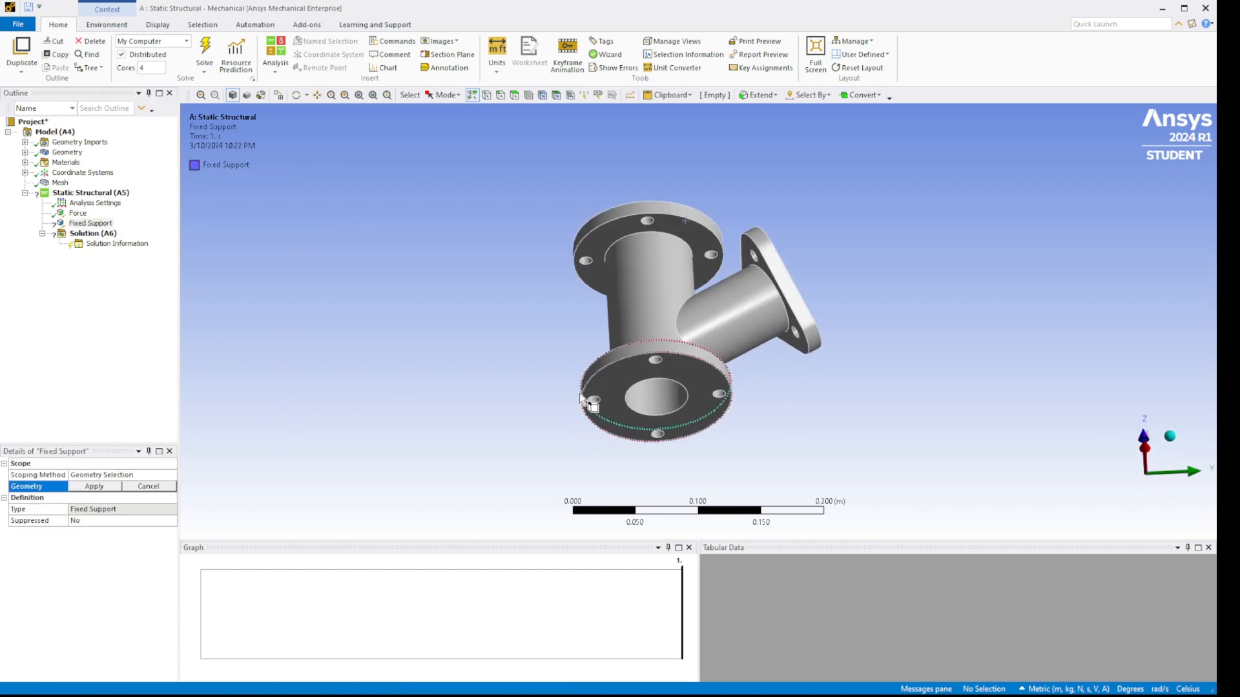
pyautogui.click(628, 373)
pyautogui.click(93, 486)
pyautogui.moveTo(358, 352); pyautogui.dragTo(360, 379, button='middle')
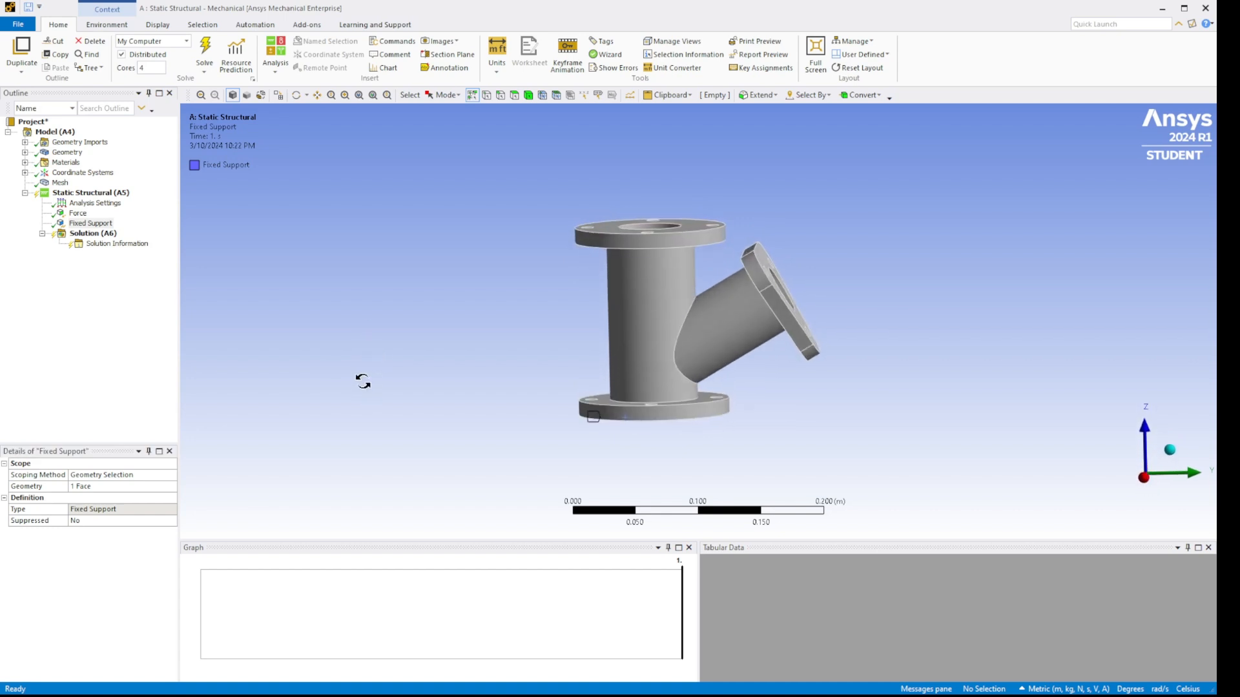
# Add a displacement to the Static Structural analysis, scoped to two faces including the top face of the upper flange
pyautogui.click(84, 201)
pyautogui.click(84, 193)
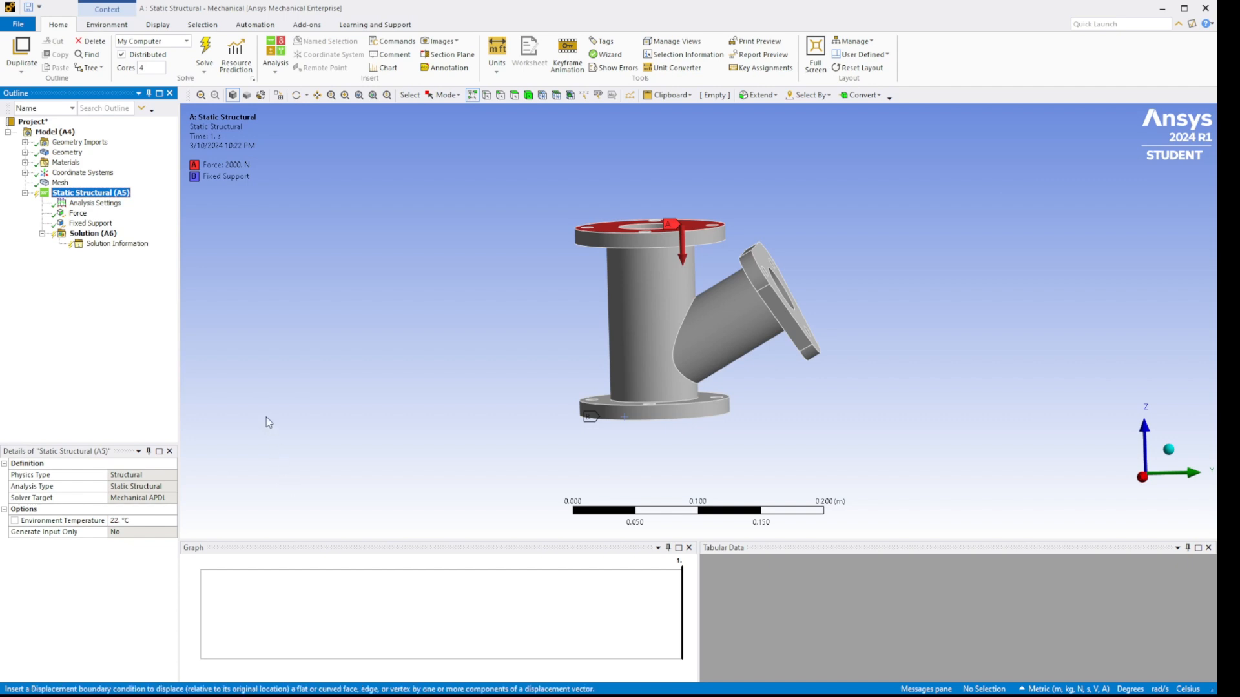
pyautogui.moveTo(387, 346); pyautogui.dragTo(368, 415, button='middle')
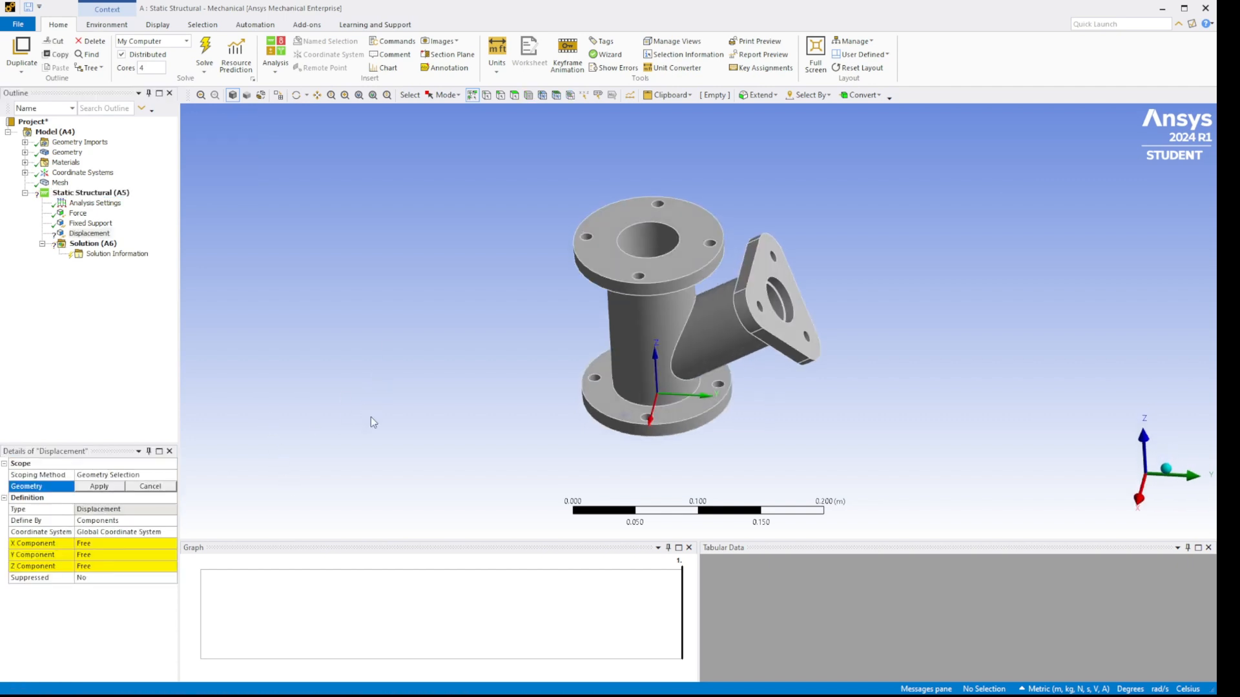
pyautogui.click(697, 231)
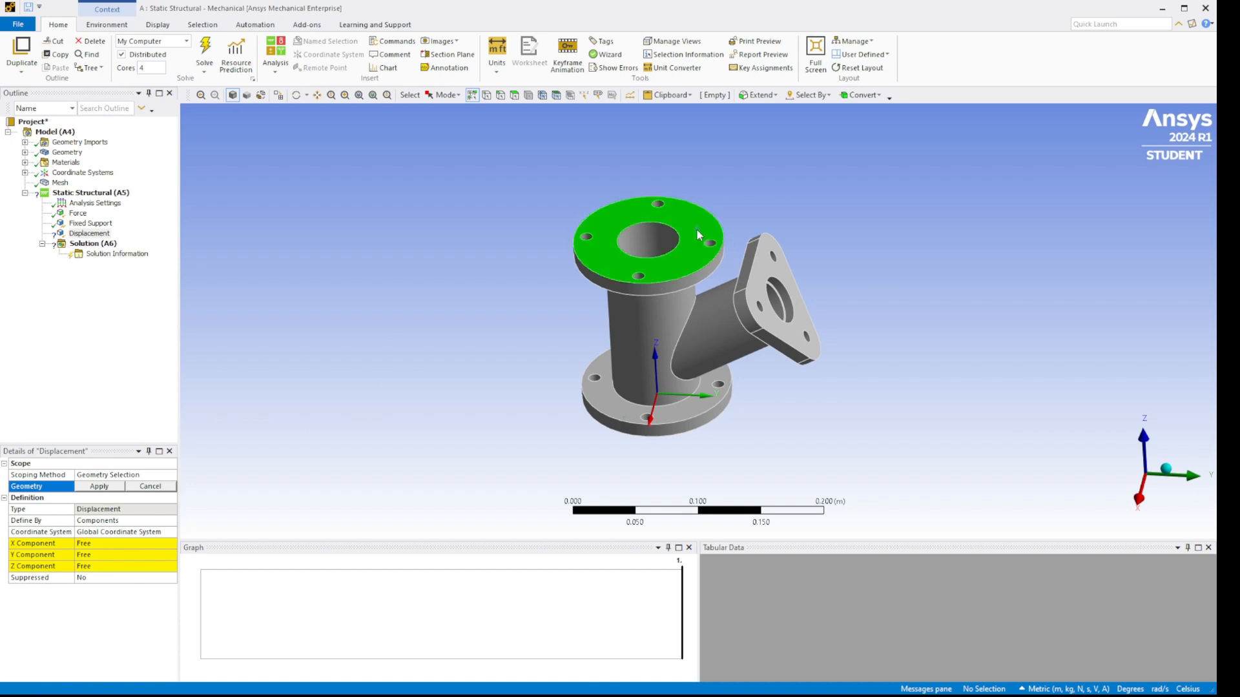
pyautogui.moveTo(681, 302)
pyautogui.mouseDown(button='middle')
pyautogui.moveTo(652, 315)
pyautogui.moveTo(665, 278)
pyautogui.moveTo(695, 293)
pyautogui.moveTo(682, 324)
pyautogui.mouseUp(button='middle')
pyautogui.keyDown('ctrl'); pyautogui.click(679, 298); pyautogui.keyUp('ctrl')
pyautogui.click(102, 487)
pyautogui.moveTo(449, 378)
pyautogui.mouseDown(button='middle')
pyautogui.moveTo(448, 343)
pyautogui.moveTo(449, 372)
pyautogui.mouseUp(button='middle')
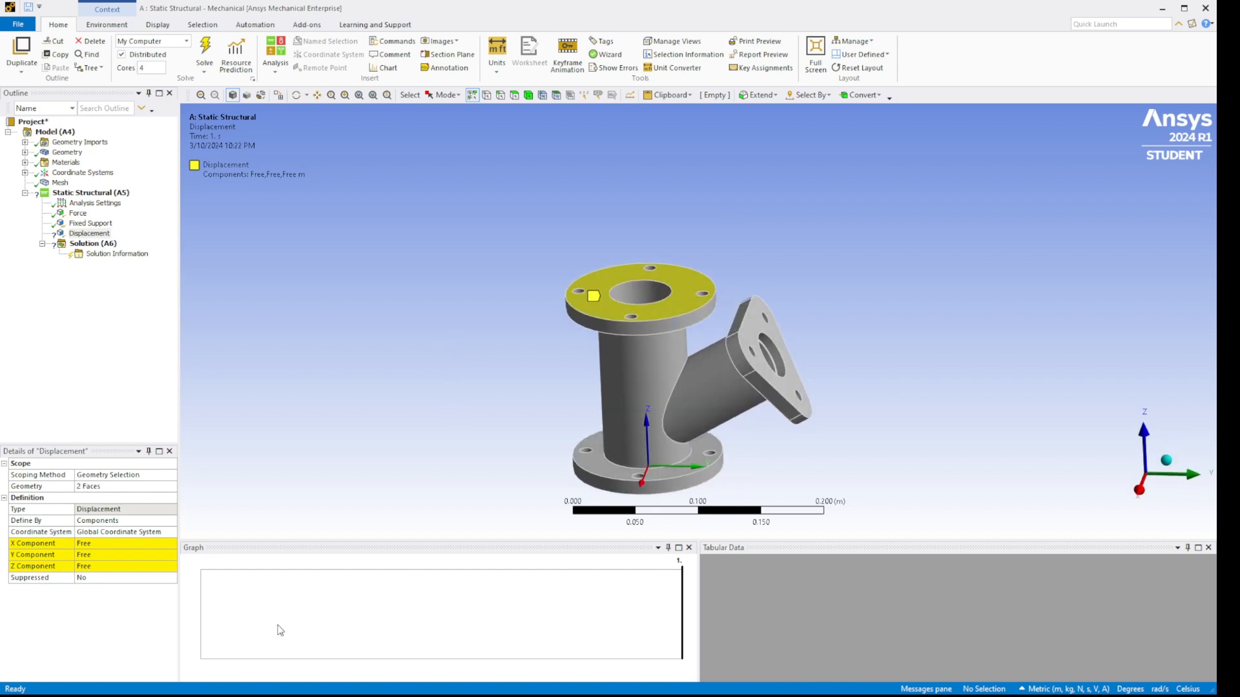
# Set the displacement's X and Y components to 0 m, leaving the Z component free
pyautogui.click(93, 542)
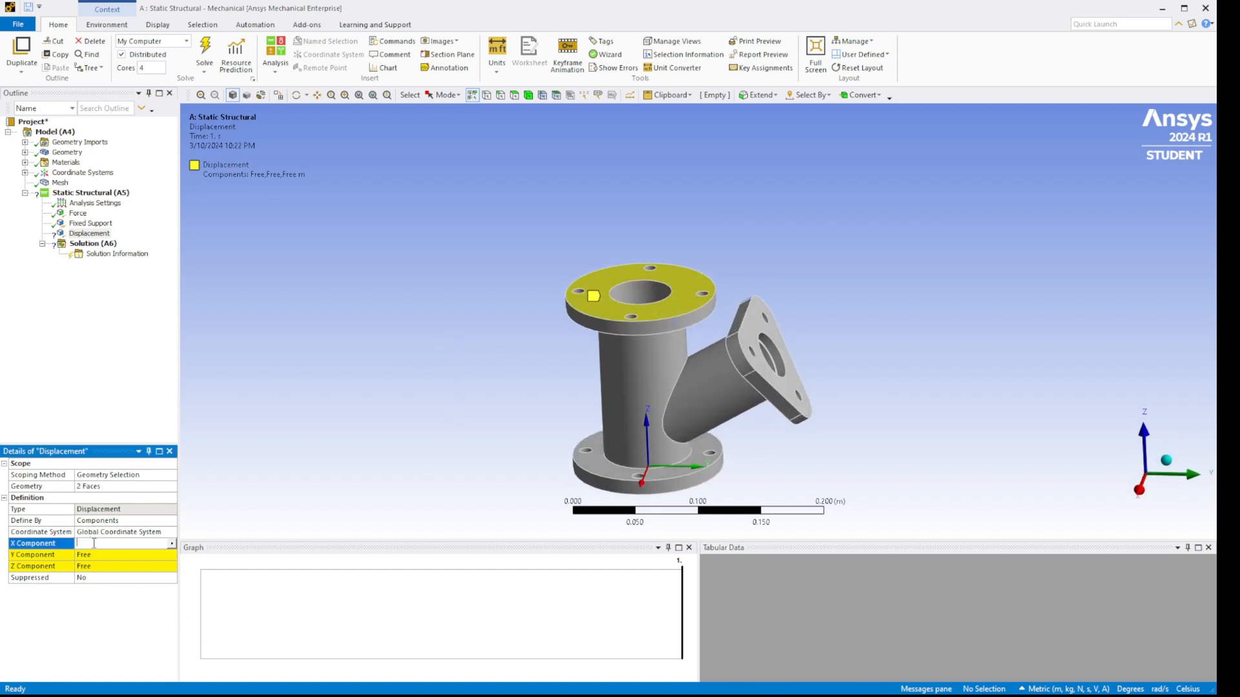
pyautogui.write('0')
pyautogui.press('Return')
pyautogui.click(103, 554)
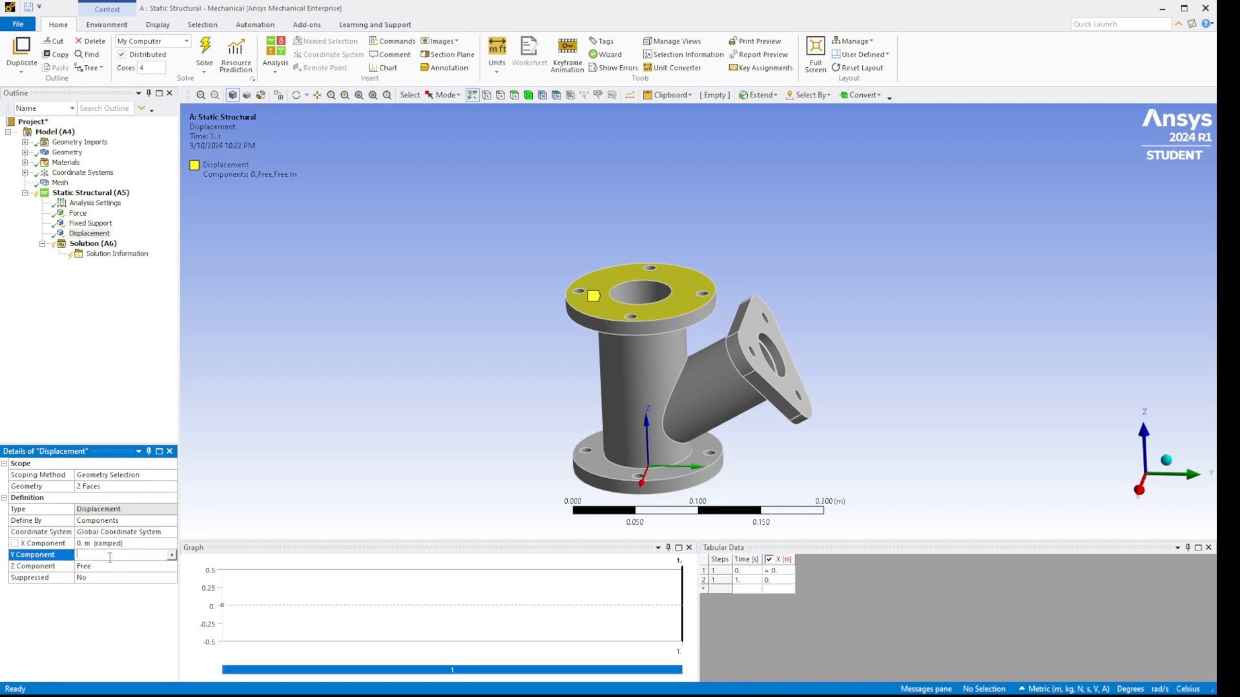
pyautogui.write('0')
pyautogui.press('Return')
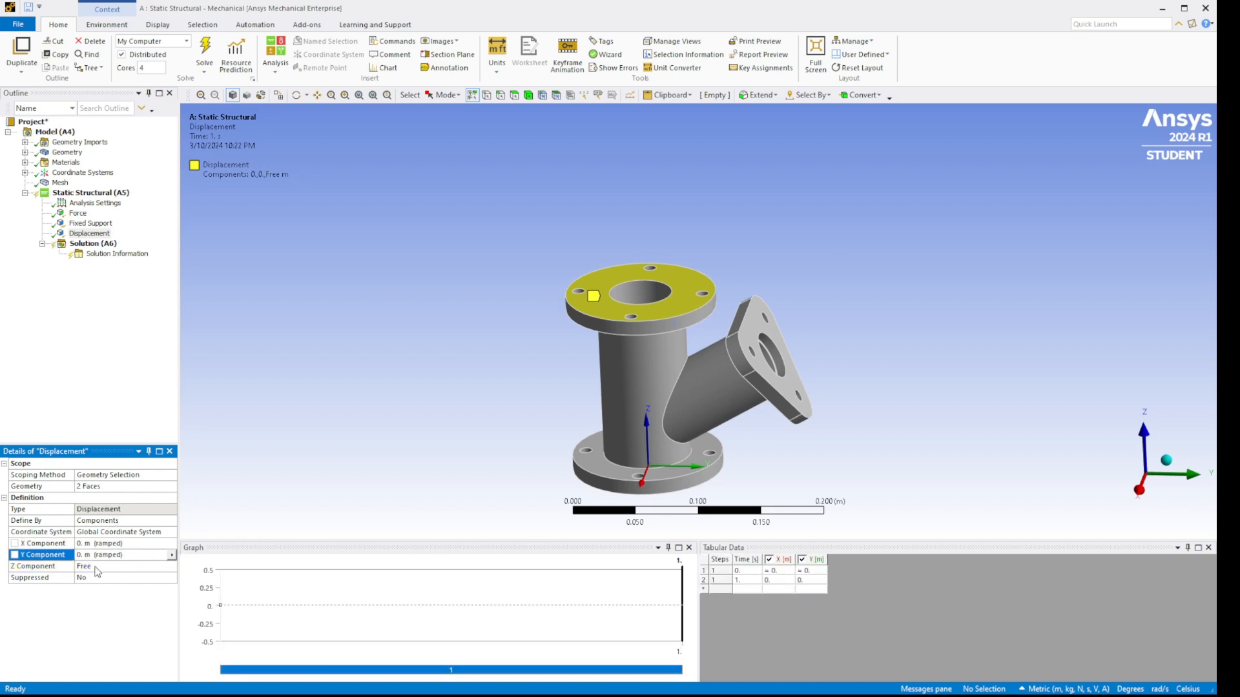
# Add Total Deformation, Equivalent Stress and Stress Tool results to the solution
pyautogui.click(94, 244)
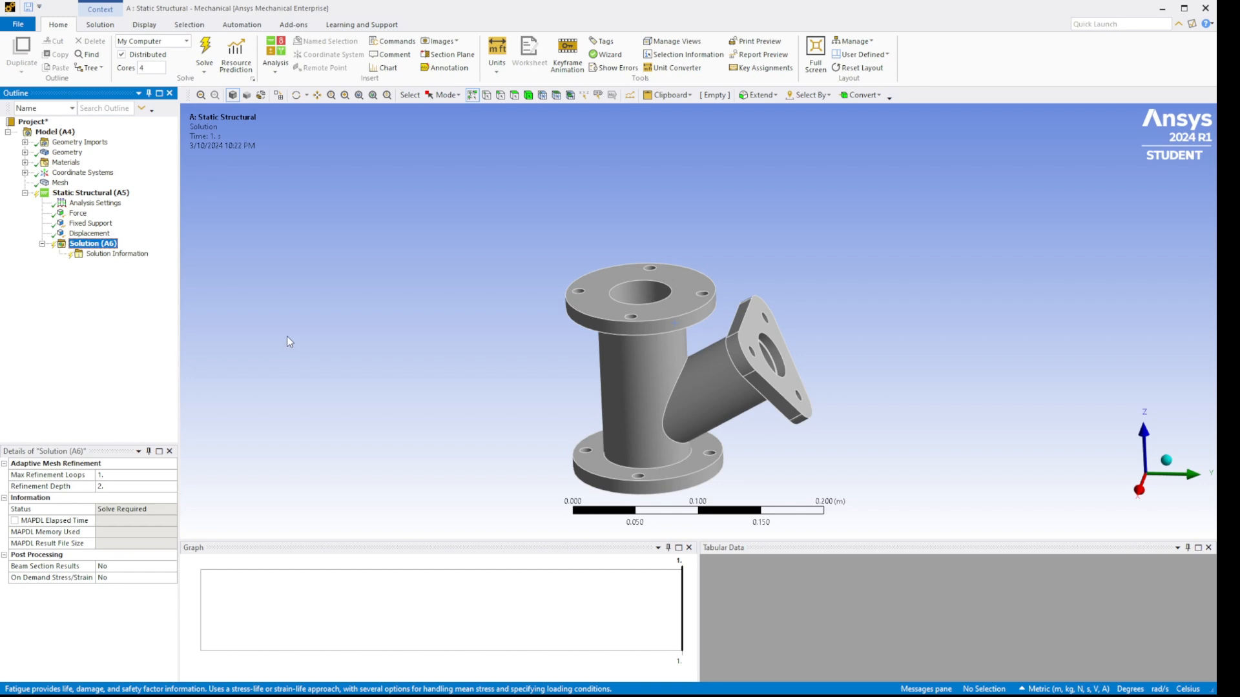
pyautogui.click(351, 260)
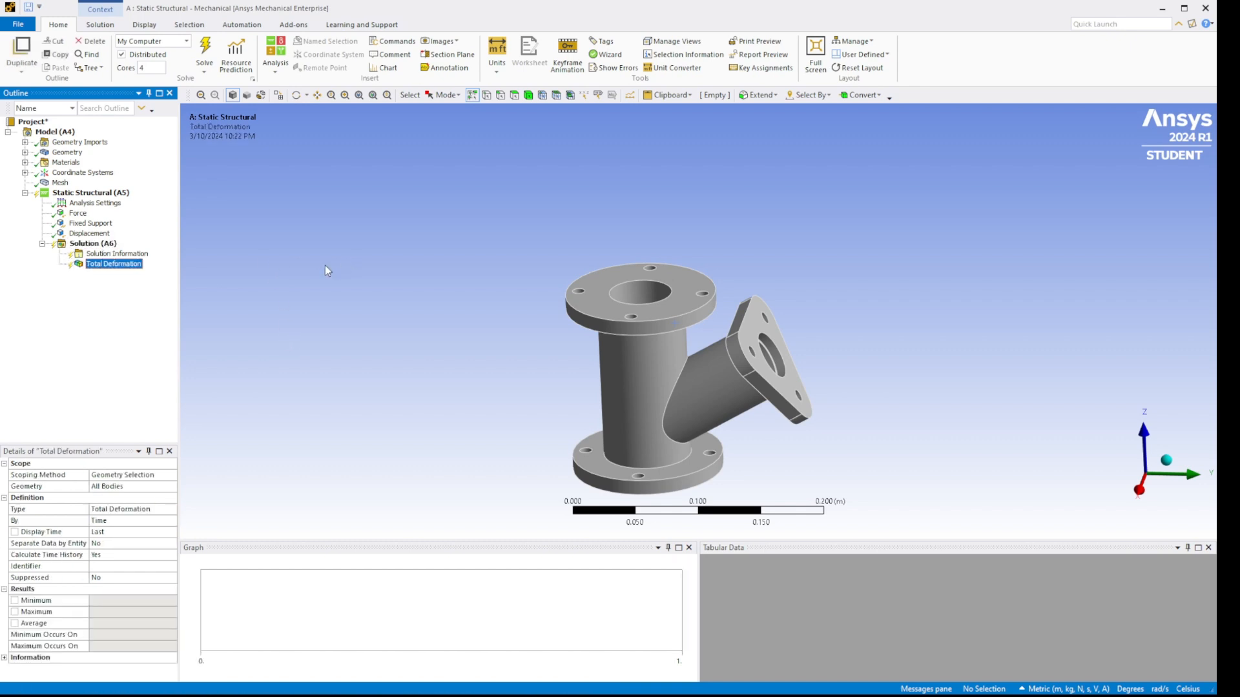
pyautogui.click(97, 244)
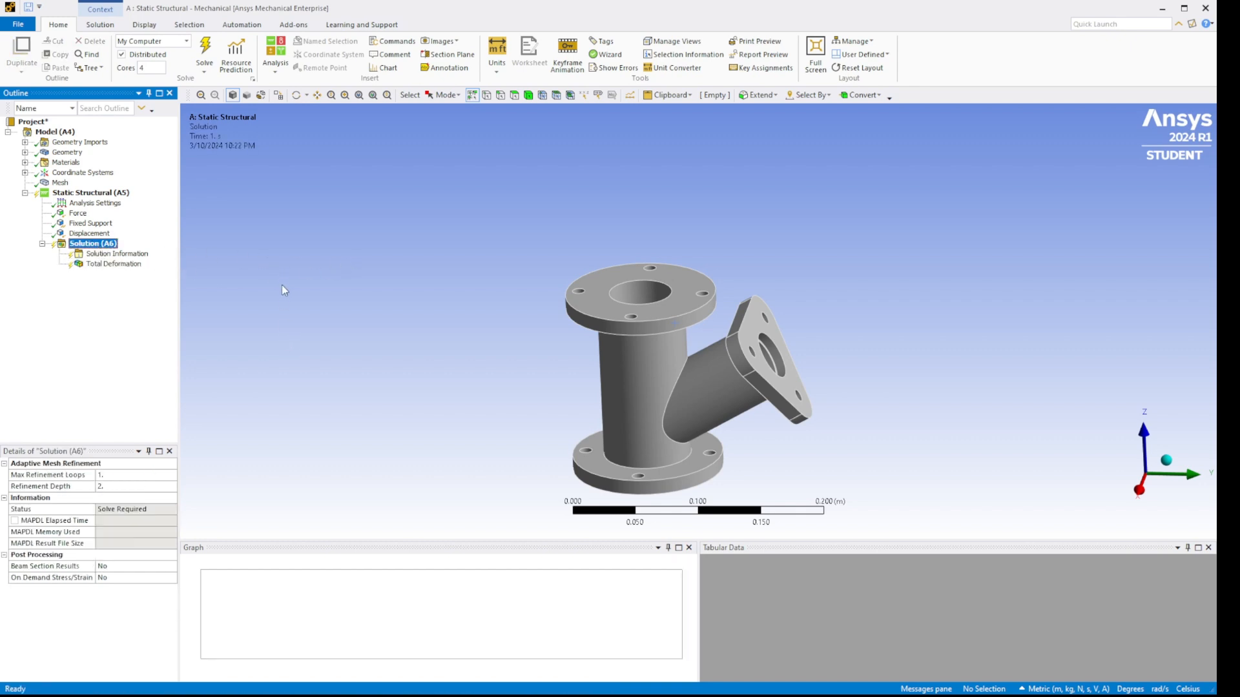
pyautogui.click(423, 285)
pyautogui.click(90, 245)
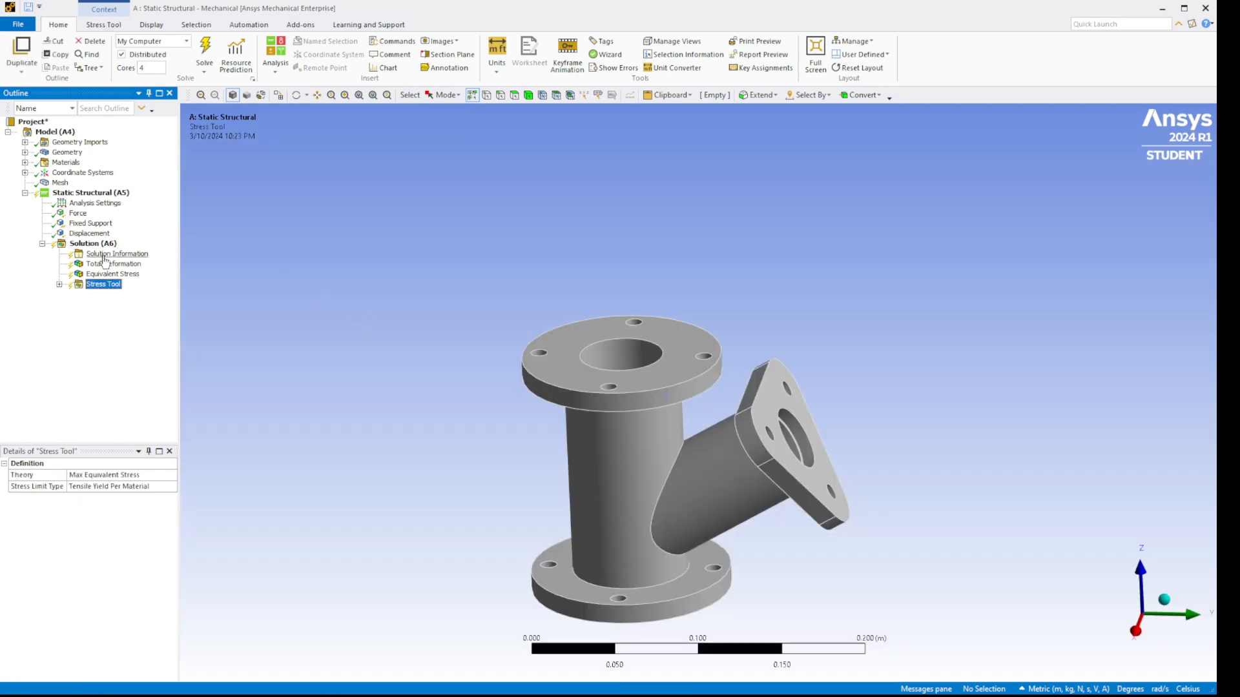
# Solve the static structural analysis and display the Total Deformation result
pyautogui.click(100, 245)
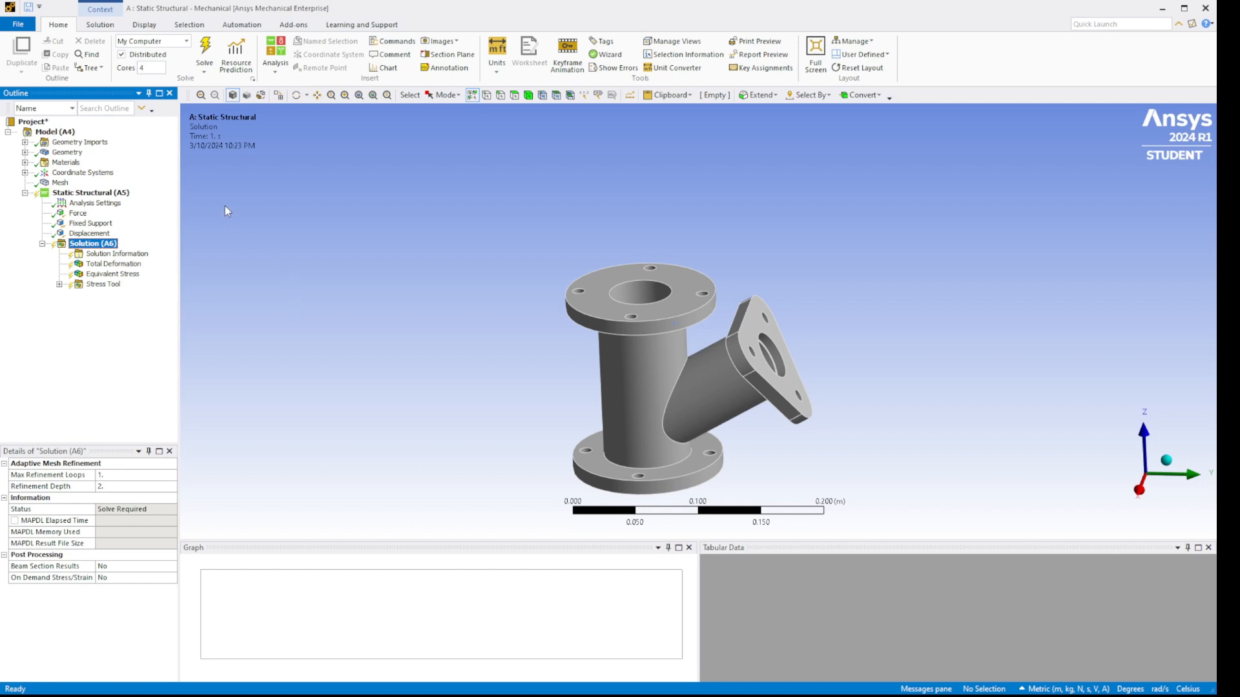
pyautogui.click(202, 45)
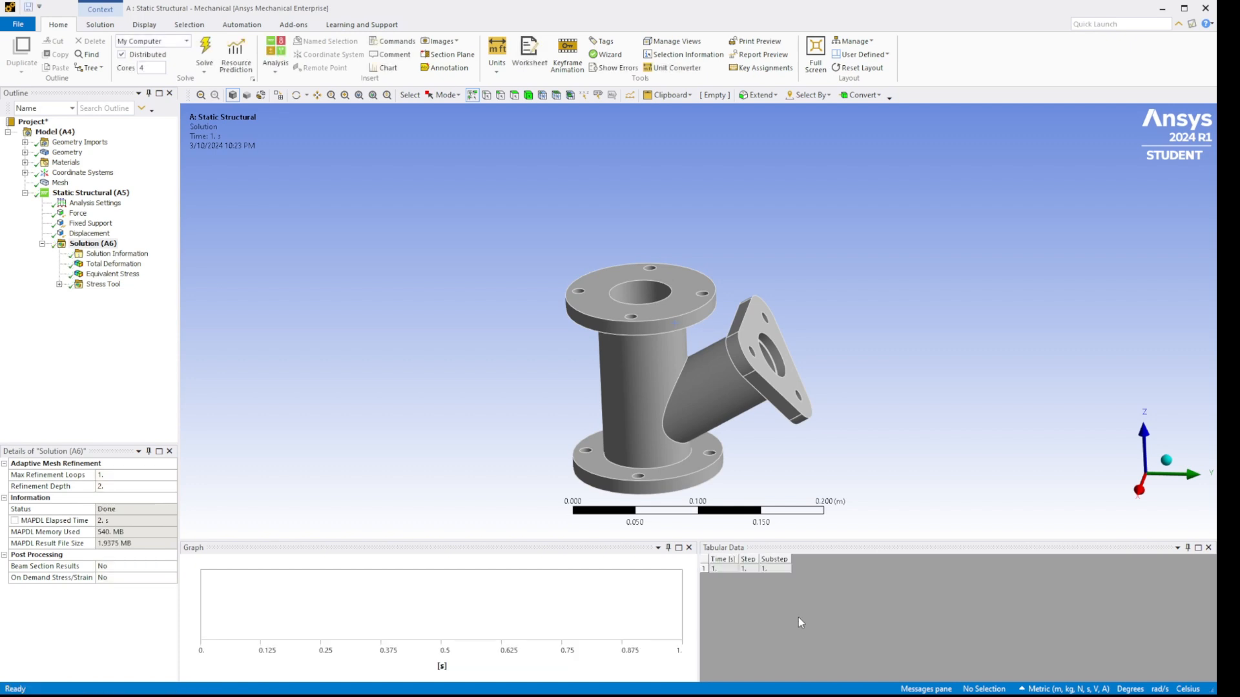
pyautogui.click(113, 263)
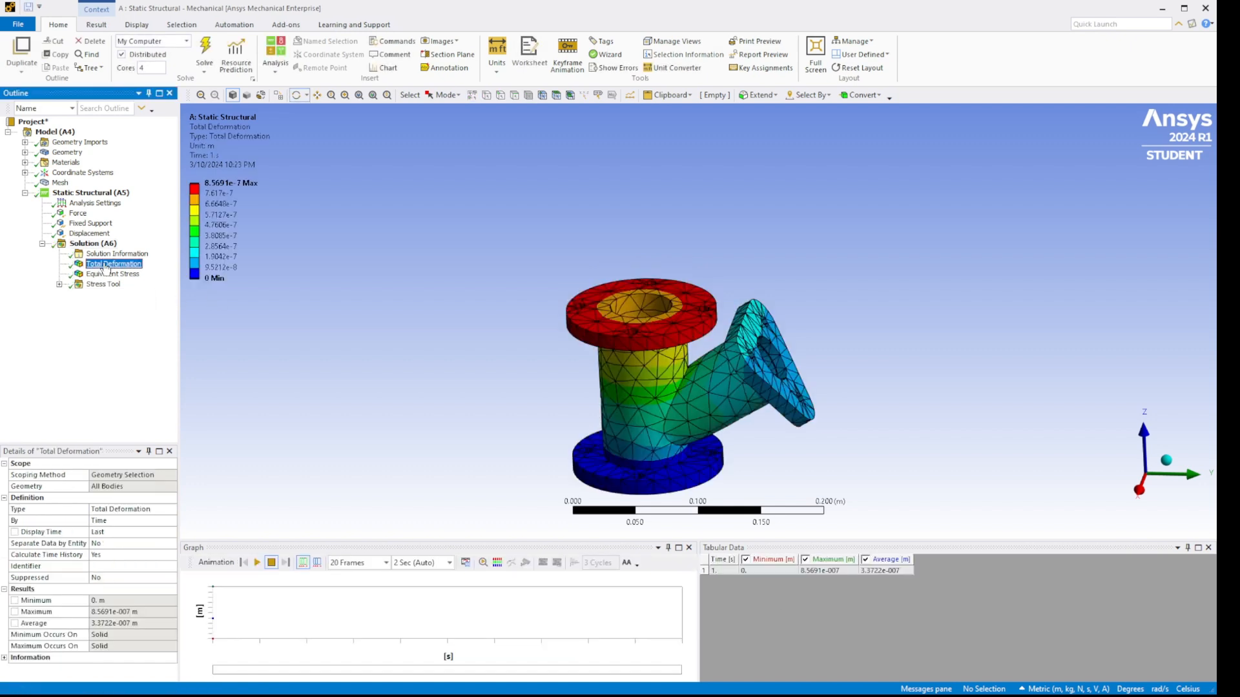
# Play the total deformation animation and inspect how the flanged pipe body deforms
pyautogui.moveTo(695, 426); pyautogui.dragTo(675, 397, button='middle')
pyautogui.click(257, 563)
pyautogui.moveTo(665, 446)
pyautogui.mouseDown(button='middle')
pyautogui.moveTo(664, 418)
pyautogui.moveTo(666, 456)
pyautogui.mouseUp(button='middle')
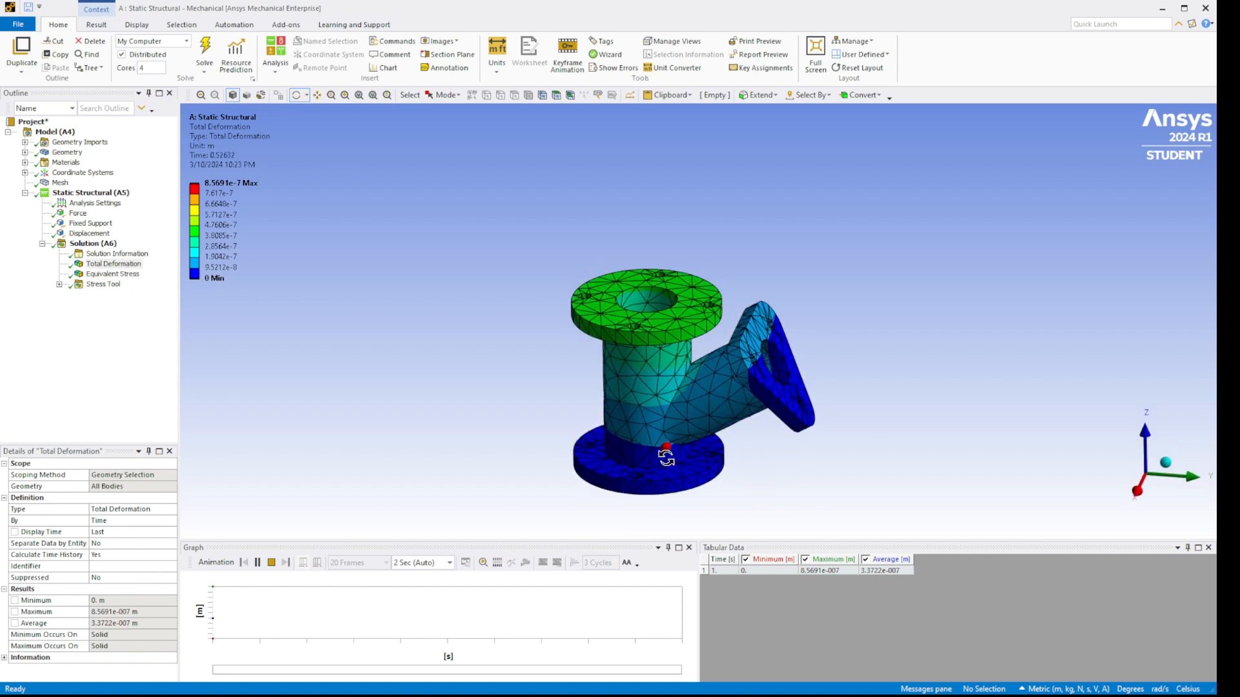
pyautogui.moveTo(666, 459); pyautogui.dragTo(665, 464, button='middle')
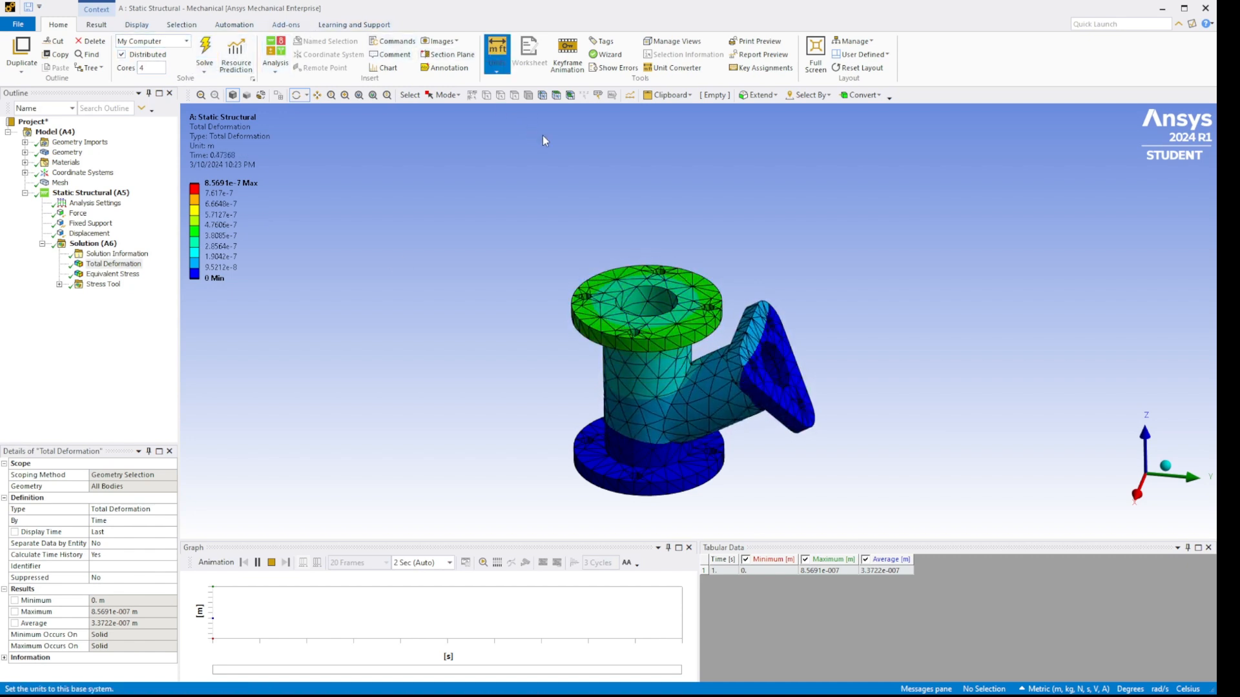
# Switch the units to Metric (mm, kg, N, s, mV, mA), replay the total deformation animation and stop it
pyautogui.moveTo(421, 312); pyautogui.dragTo(436, 338)
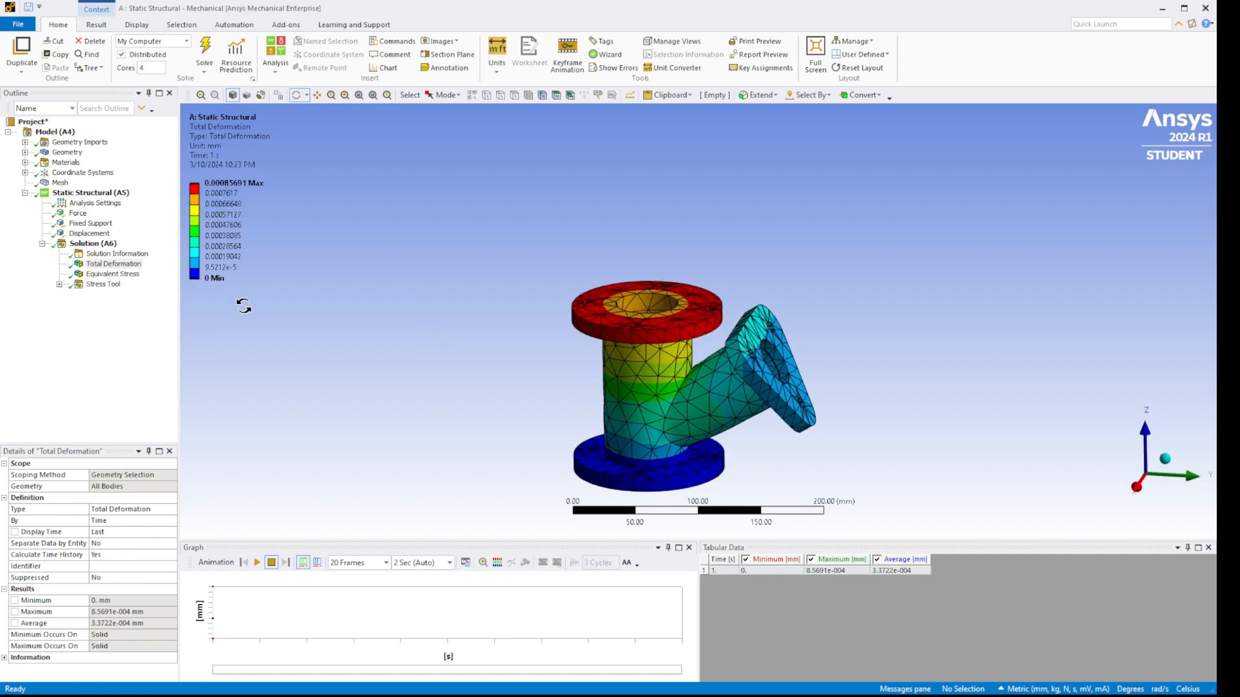
pyautogui.click(257, 562)
pyautogui.moveTo(405, 373); pyautogui.dragTo(448, 360)
pyautogui.moveTo(439, 365)
pyautogui.mouseDown()
pyautogui.moveTo(468, 337)
pyautogui.moveTo(444, 314)
pyautogui.moveTo(443, 343)
pyautogui.moveTo(424, 344)
pyautogui.moveTo(423, 357)
pyautogui.mouseUp()
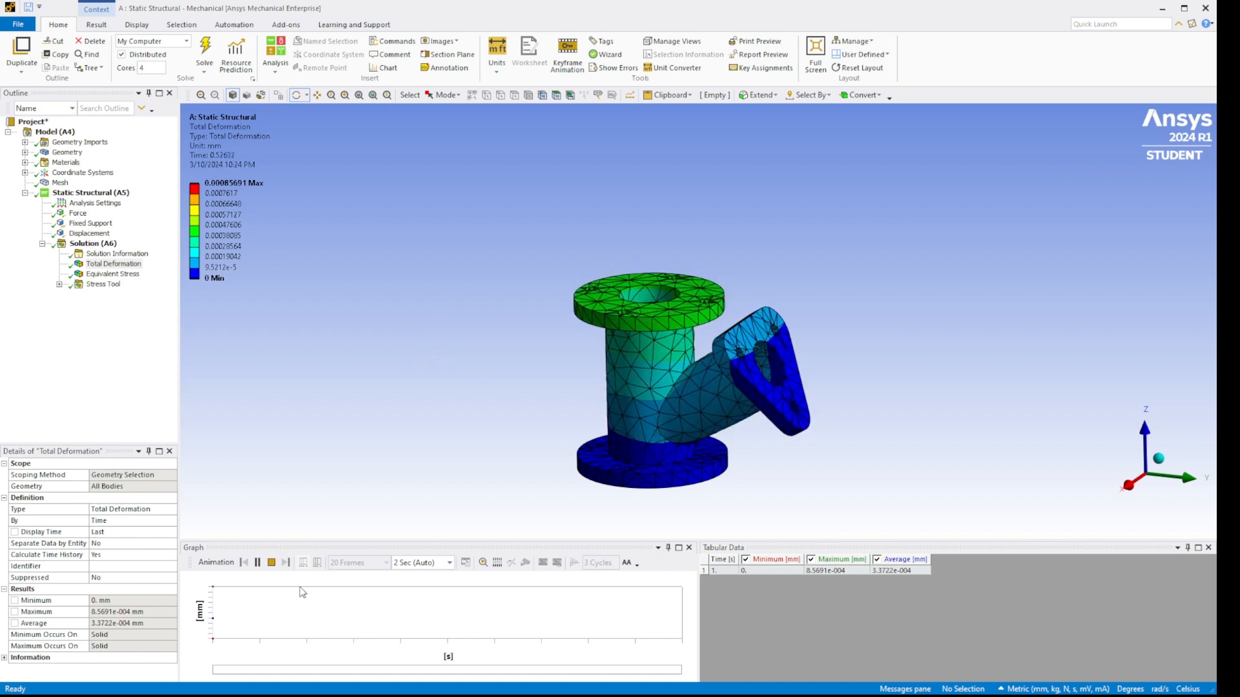
pyautogui.click(271, 562)
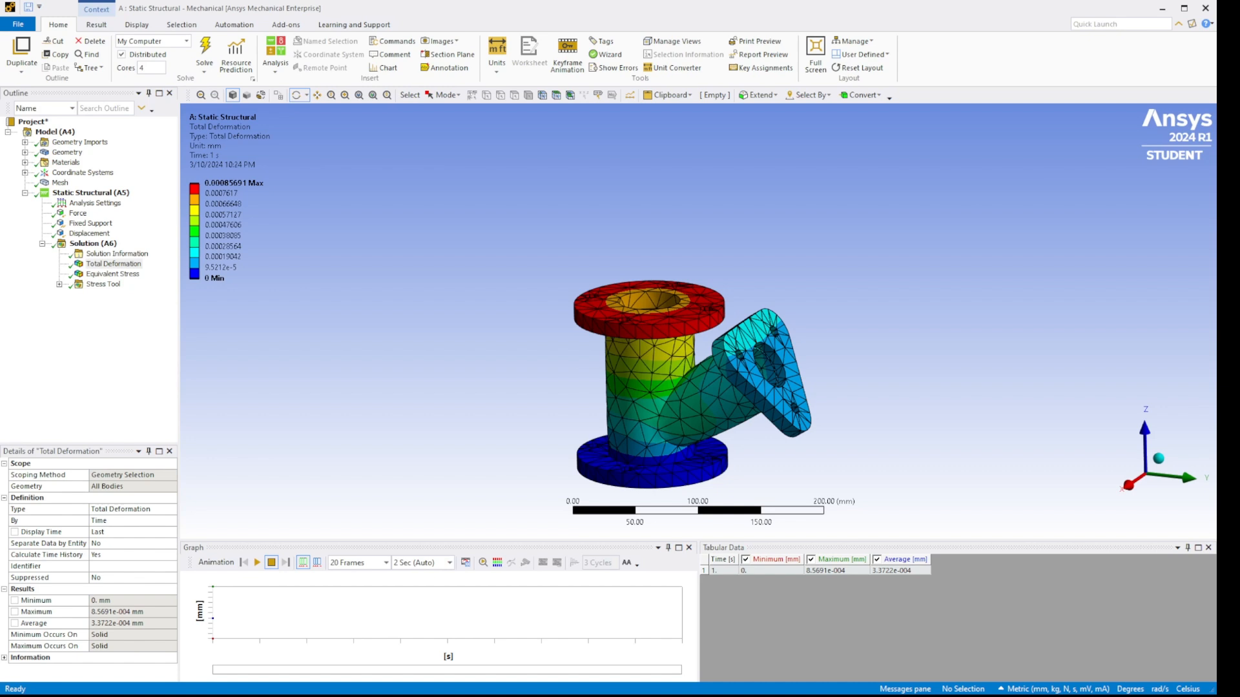